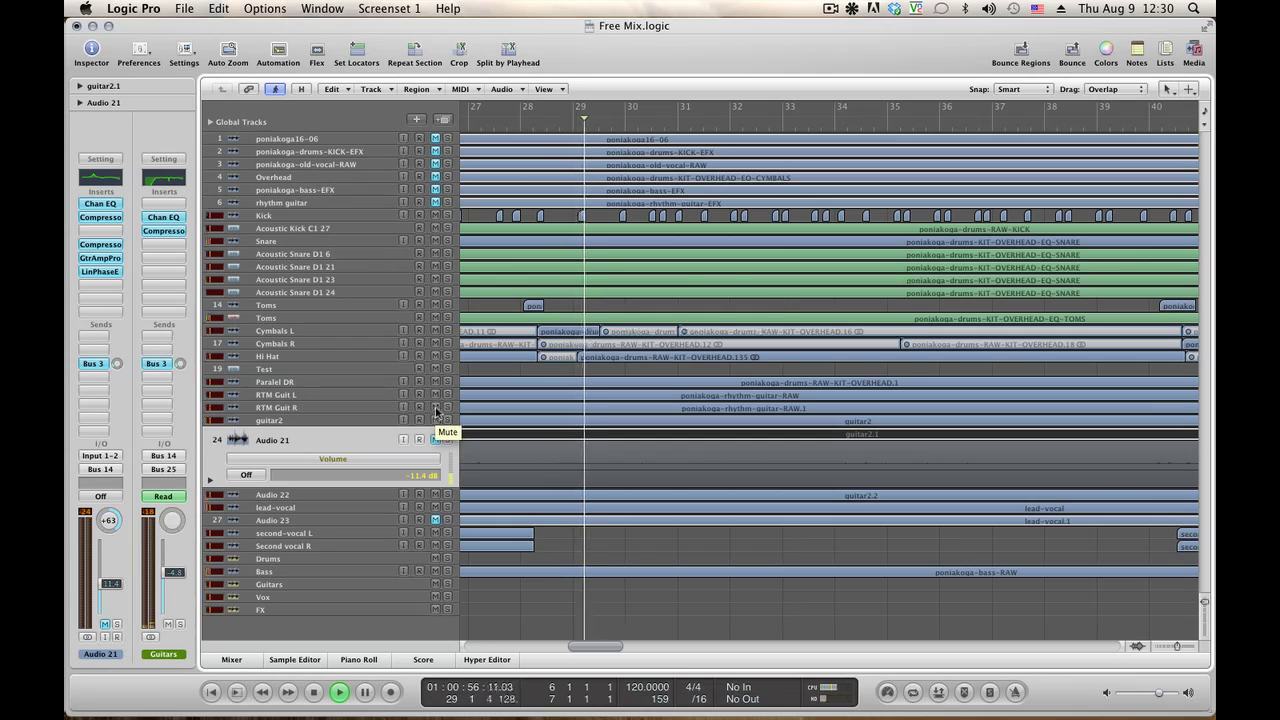
Mute the guitar2 track and set the volume of Audio 22 to -3.4 dB and of Audio 21 to -5.2 dB.
{"action": "left_click", "coordinate": [436, 420]}
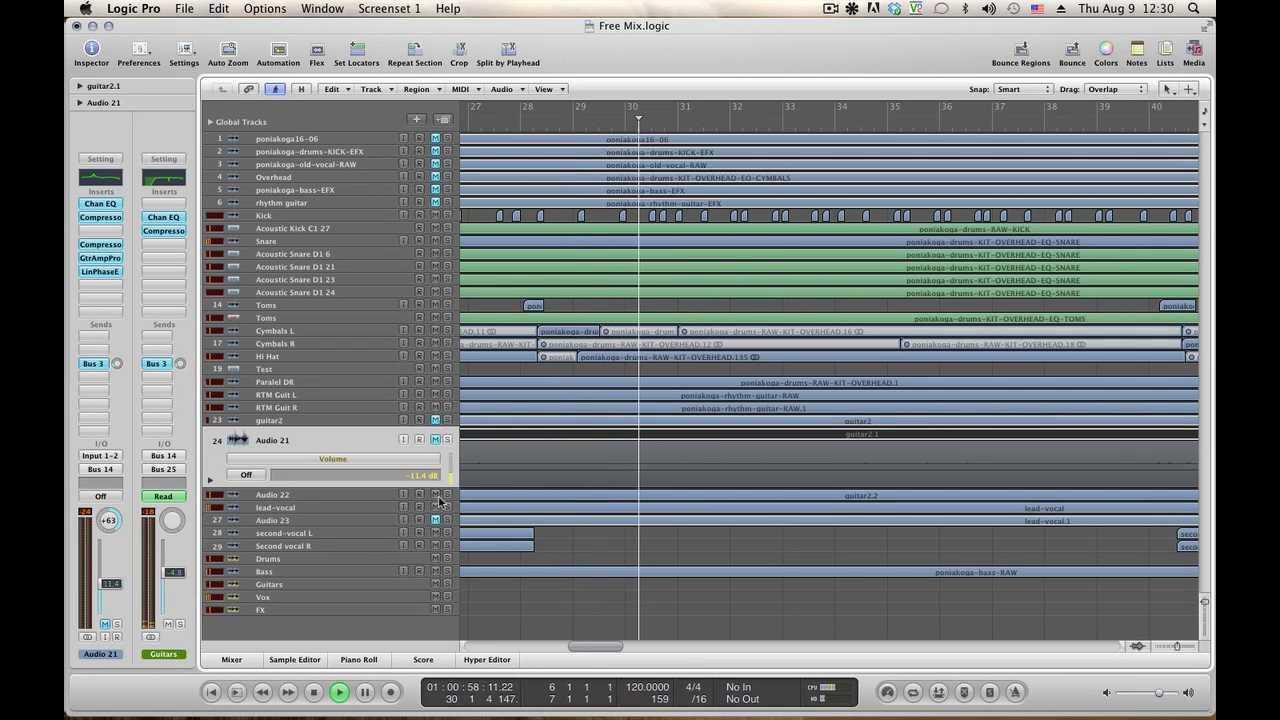
{"action": "left_click", "coordinate": [355, 496]}
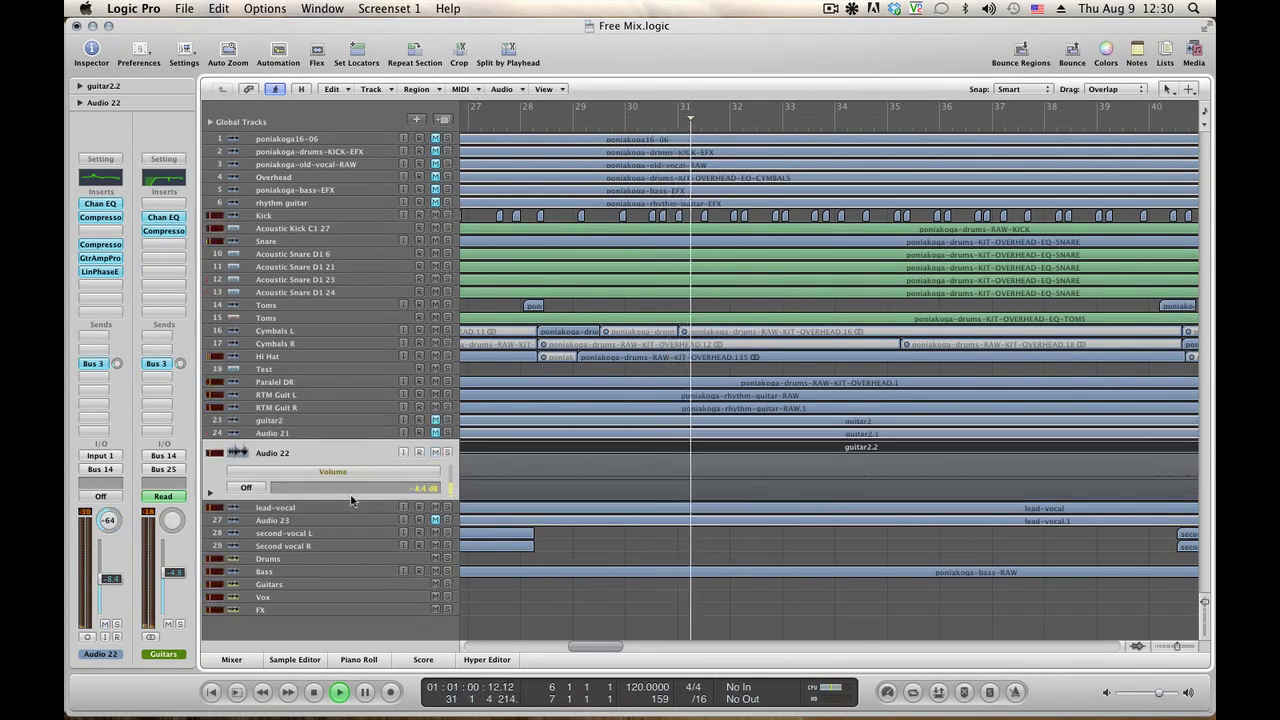
{"action": "left_click", "coordinate": [110, 571], "text": "alt"}
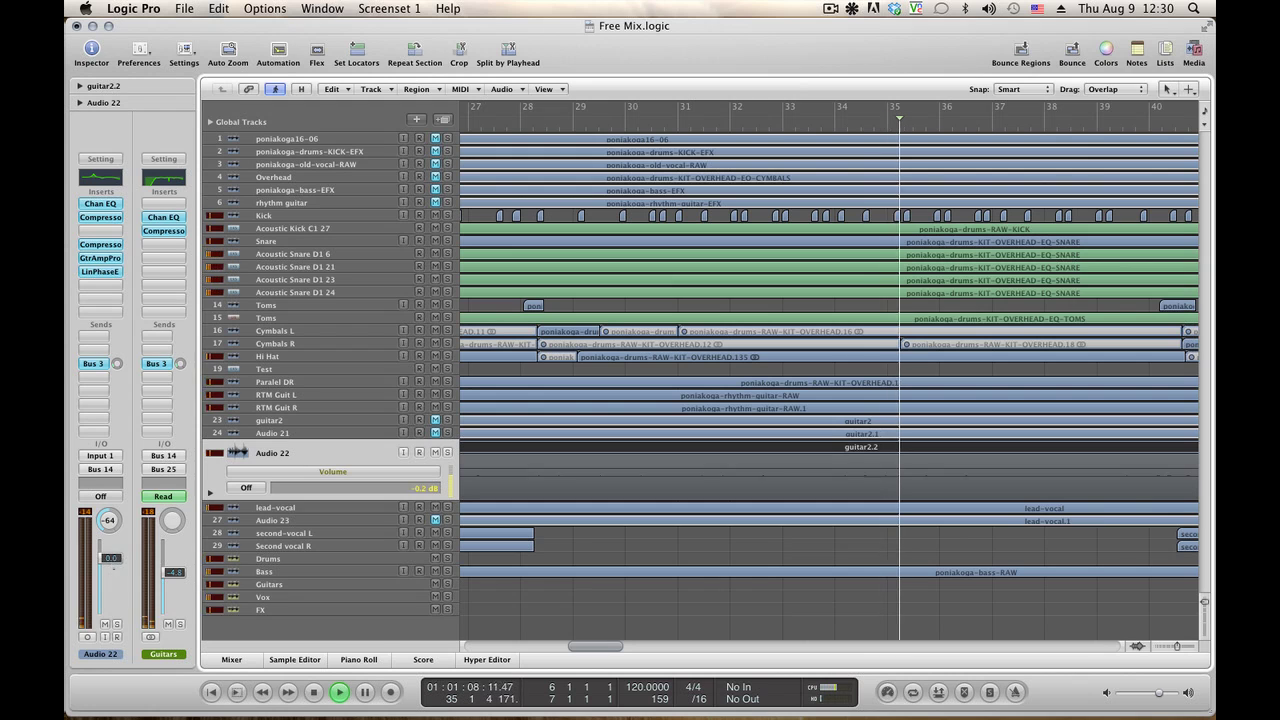
{"action": "left_click_drag", "start_coordinate": [111, 556], "coordinate": [111, 569]}
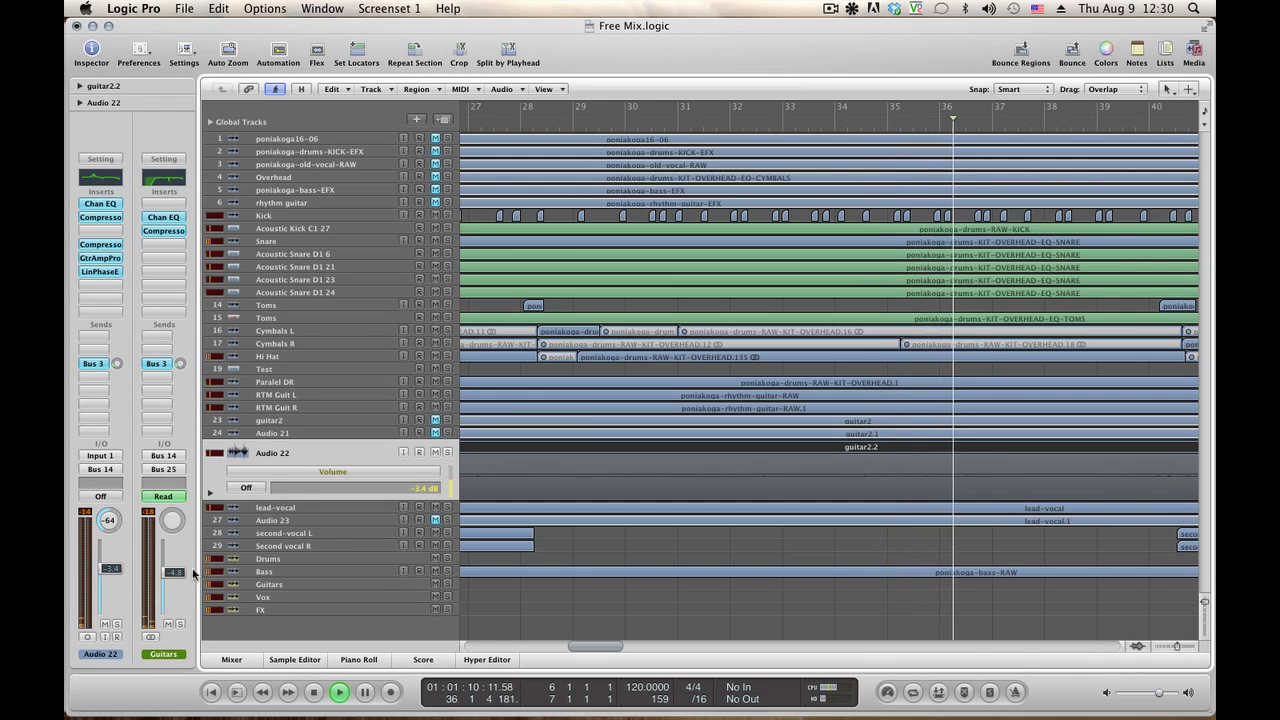
{"action": "left_click", "coordinate": [299, 436]}
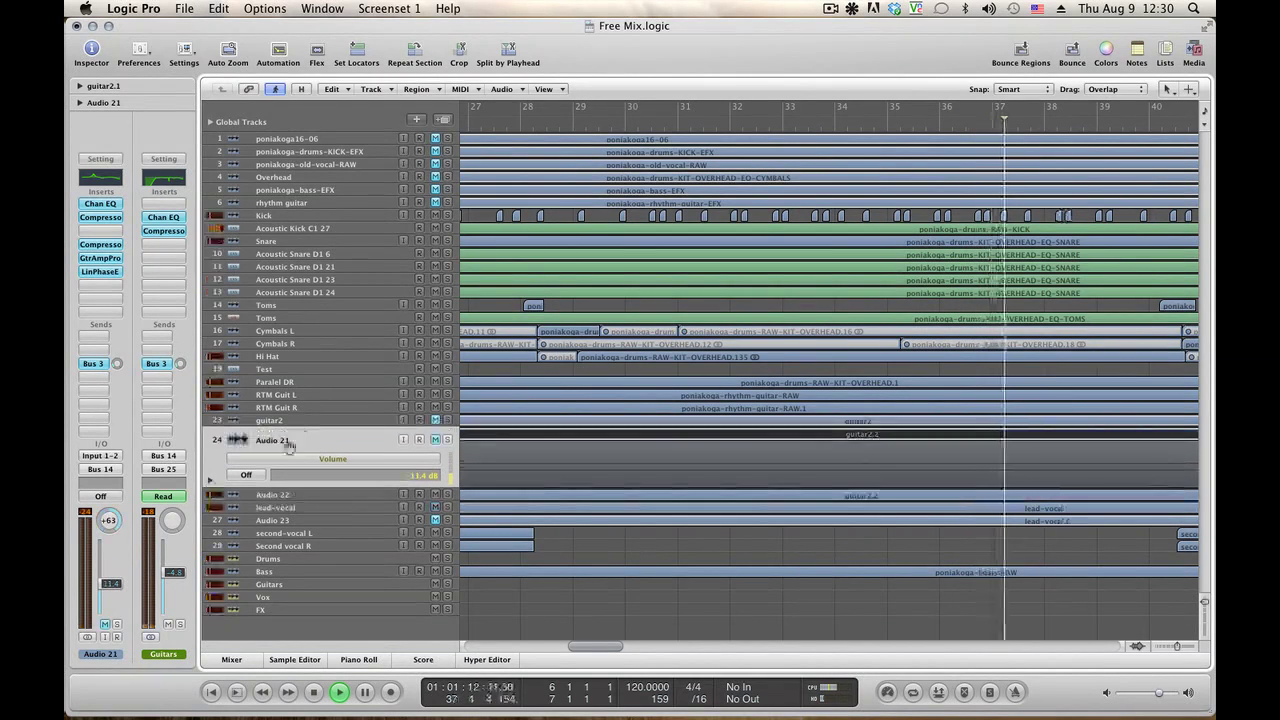
{"action": "left_click_drag", "start_coordinate": [105, 625], "coordinate": [105, 614]}
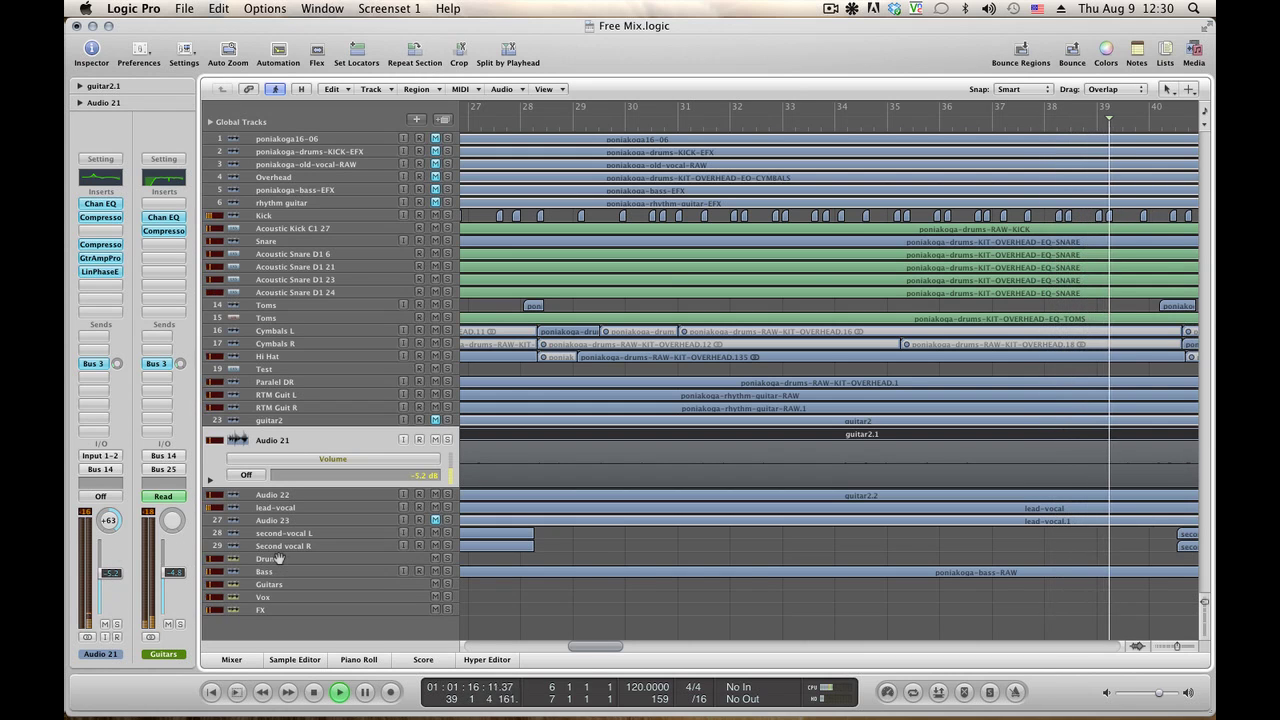
Rewind the song to about bar 26 to listen to the guitar tracks again.
{"action": "key", "text": "comma"}
{"action": "key", "text": "comma"}
{"action": "key", "text": "comma"}
{"action": "key", "text": "comma"}
{"action": "key", "text": "comma"}
{"action": "key", "text": "comma"}
{"action": "key", "text": "comma"}
{"action": "key", "text": "comma"}
{"action": "key", "text": "comma"}
{"action": "key", "text": "comma"}
{"action": "key", "text": "comma"}
{"action": "key", "text": "comma"}
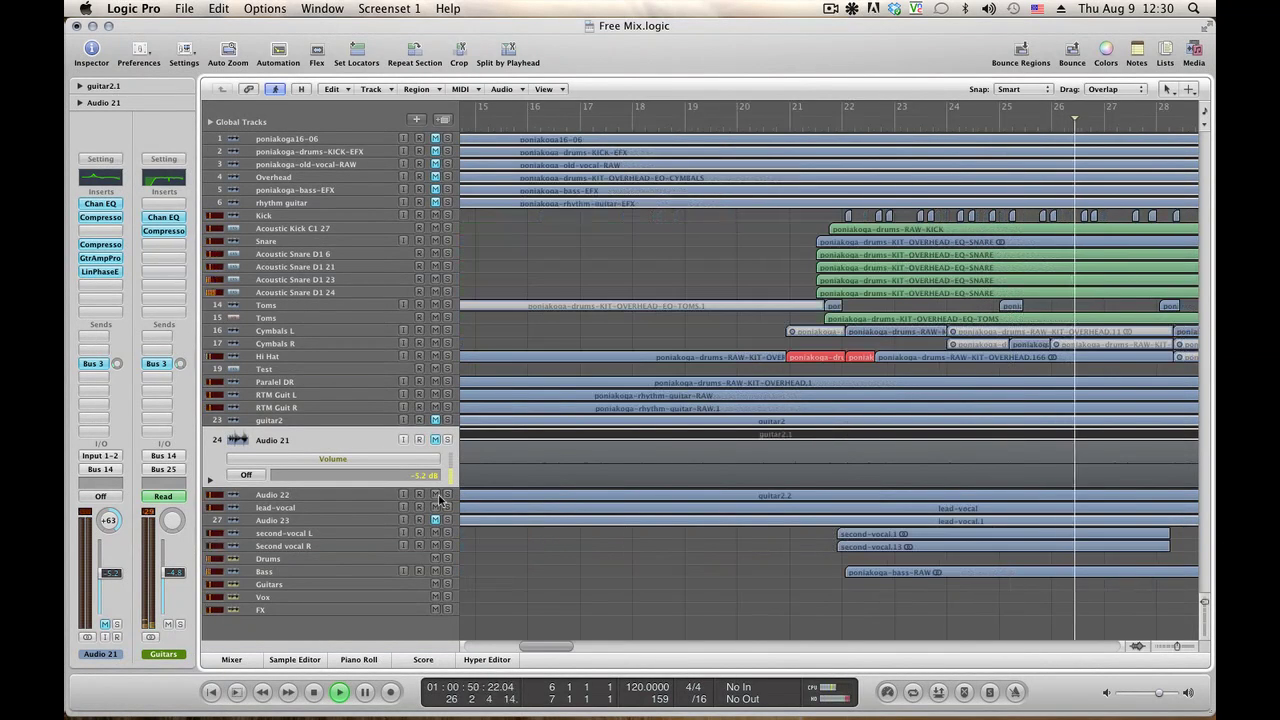
Switch the audible guitar from Audio 22 to guitar2 using track mutes and replay from the middle of bar 27.
{"action": "left_click", "coordinate": [436, 495]}
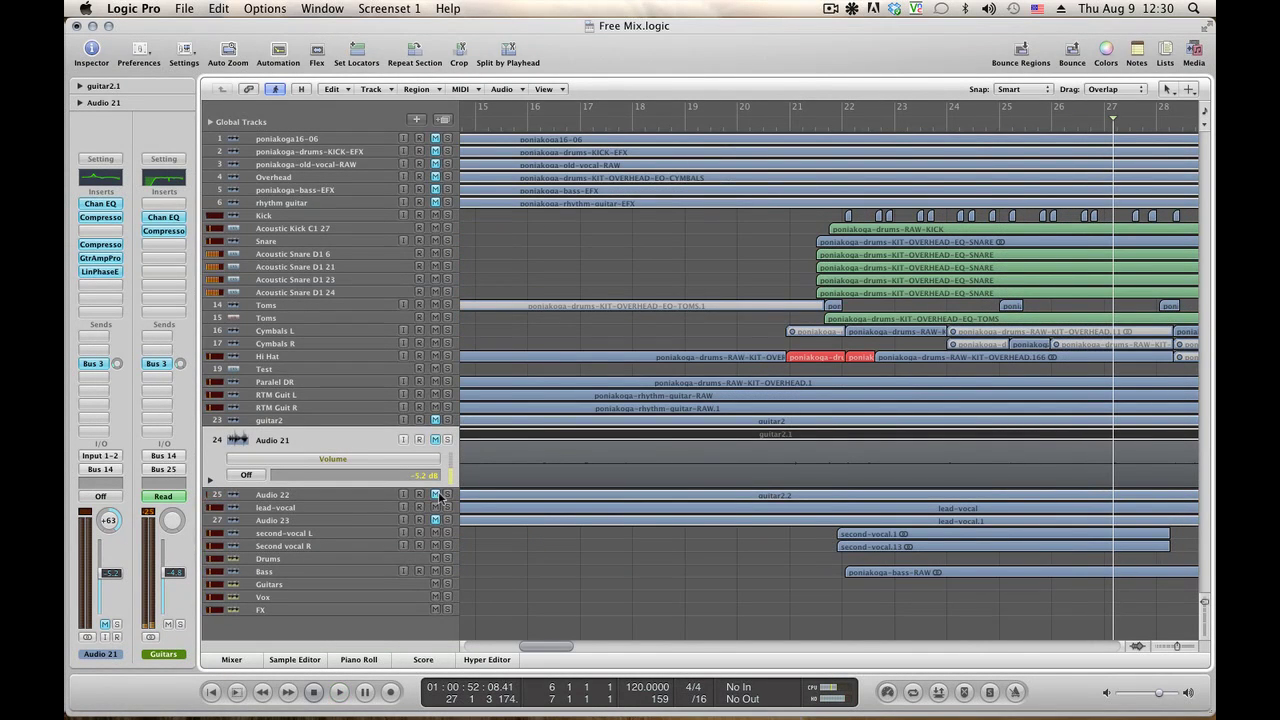
{"action": "left_click", "coordinate": [436, 420]}
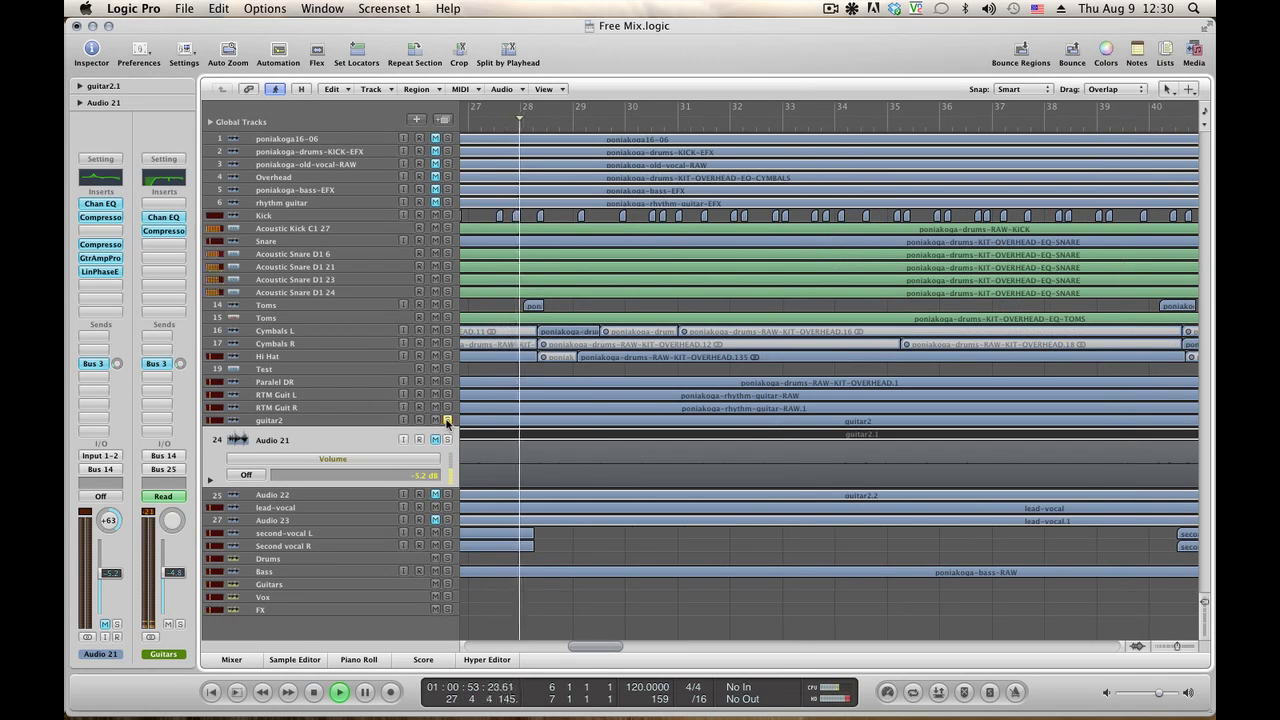
{"action": "key", "text": "space"}
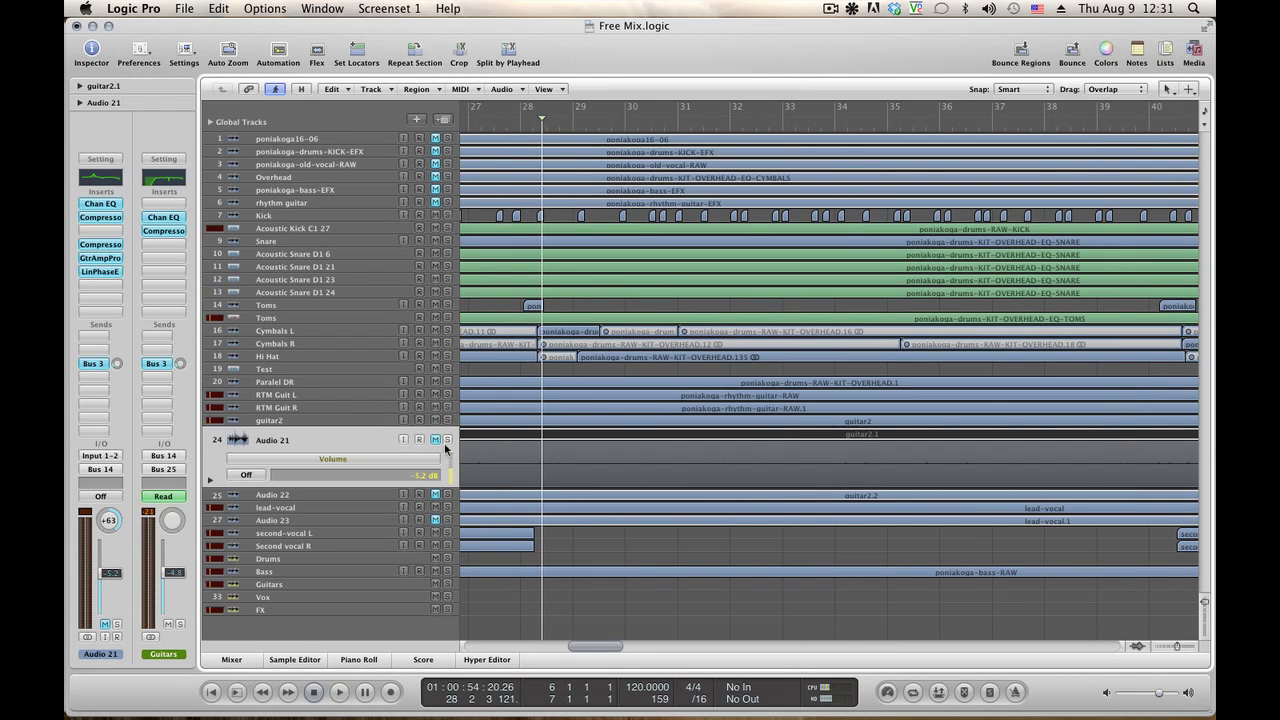
{"action": "left_click", "coordinate": [500, 124]}
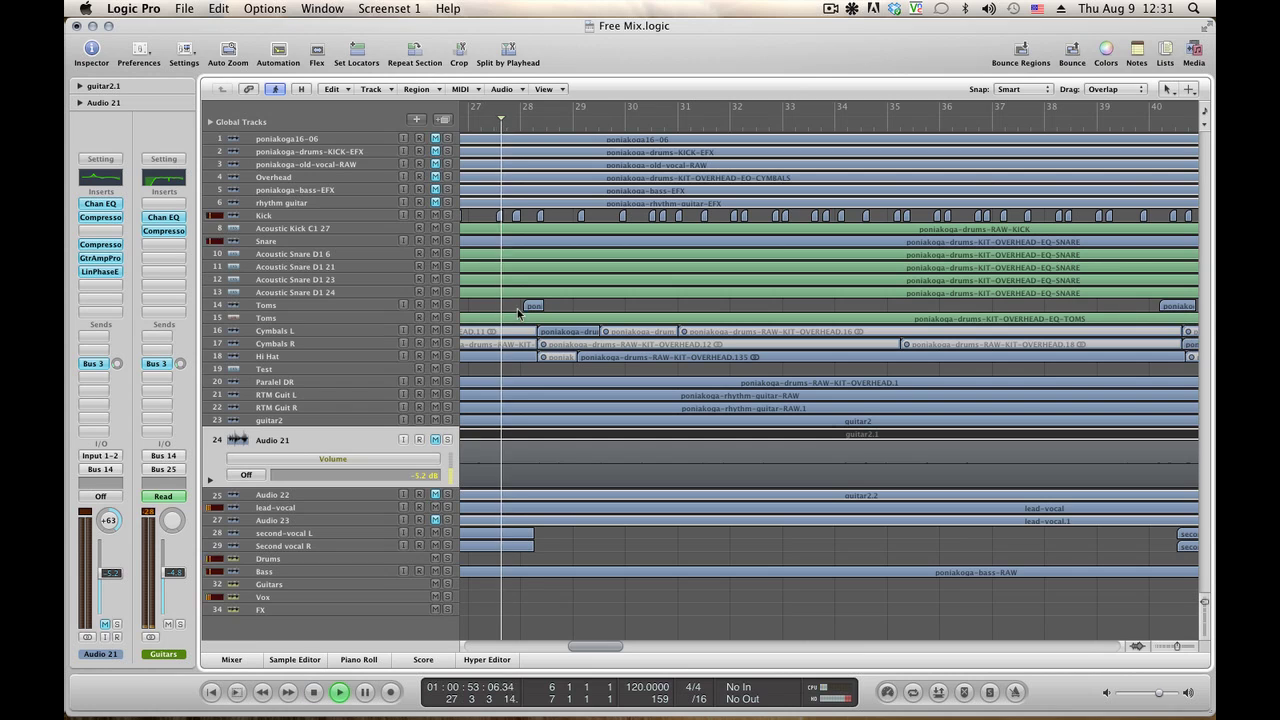
Hide track automation and split the guitar2, Audio 21 and Audio 22 regions together just after bar 28 and near the middle of bar 40.
{"action": "key", "text": "a"}
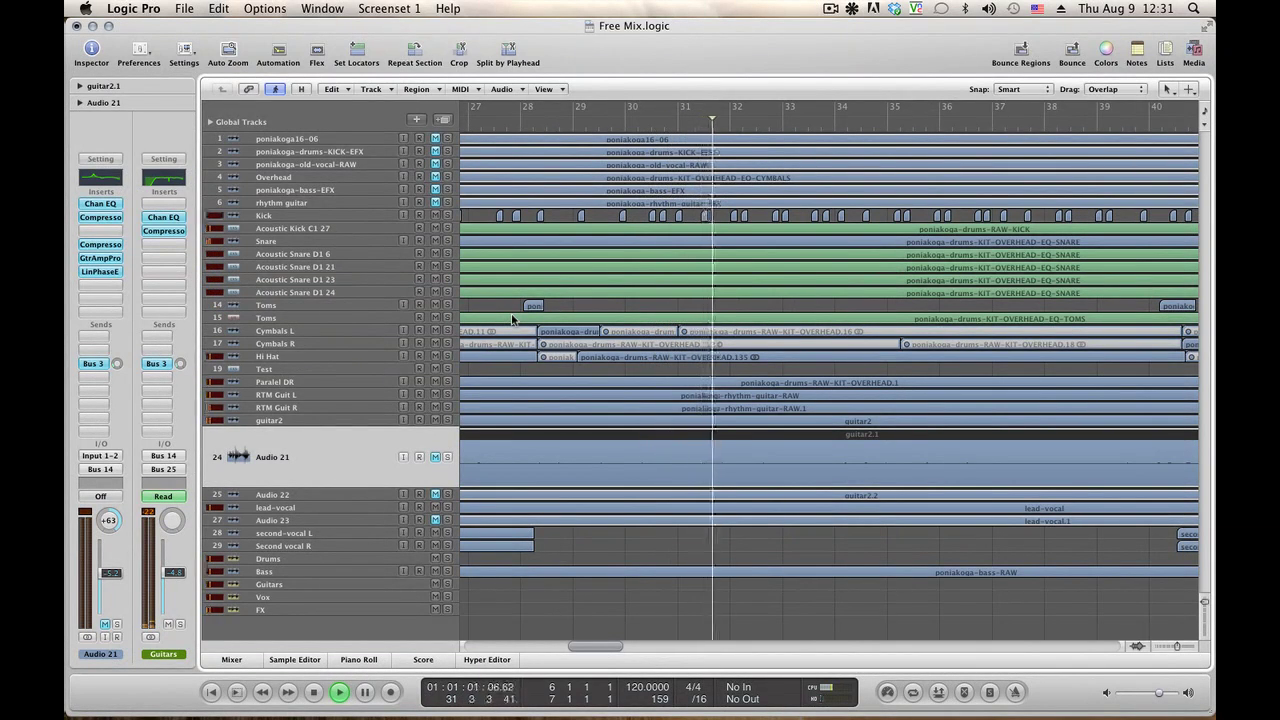
{"action": "left_click", "coordinate": [538, 421], "text": "shift"}
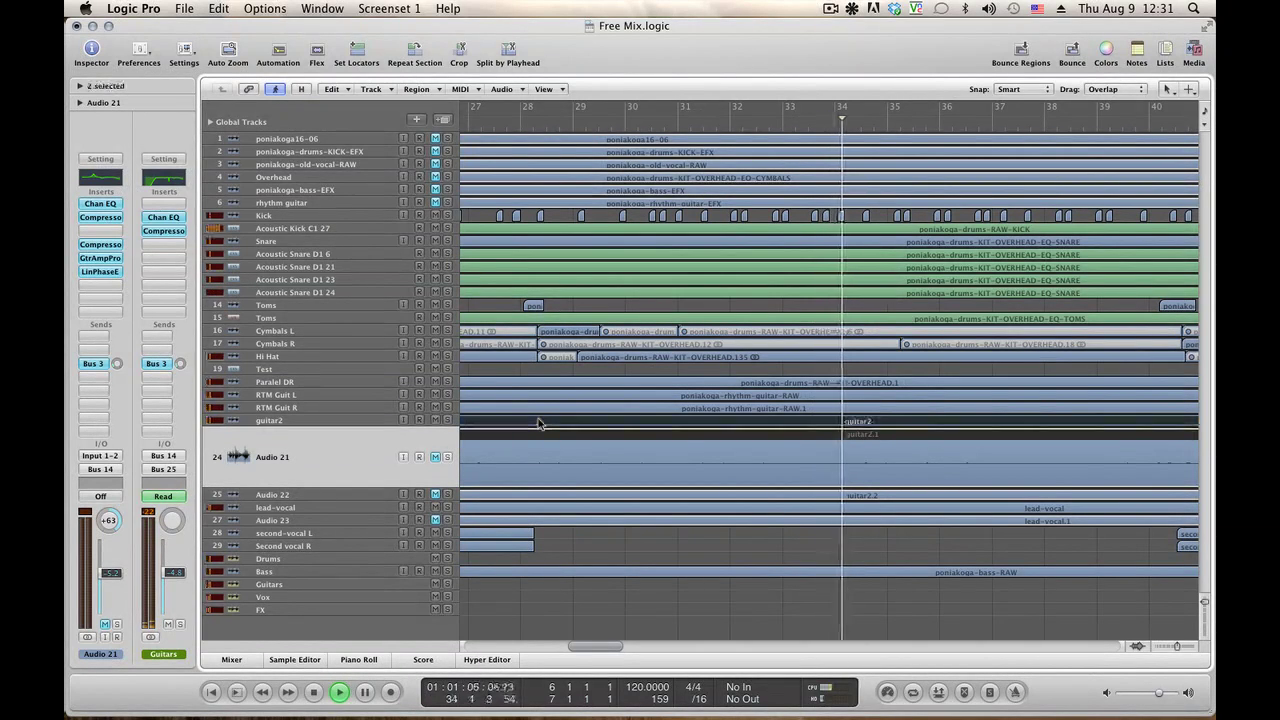
{"action": "left_click", "coordinate": [547, 494], "text": "shift"}
{"action": "right_click", "coordinate": [547, 500]}
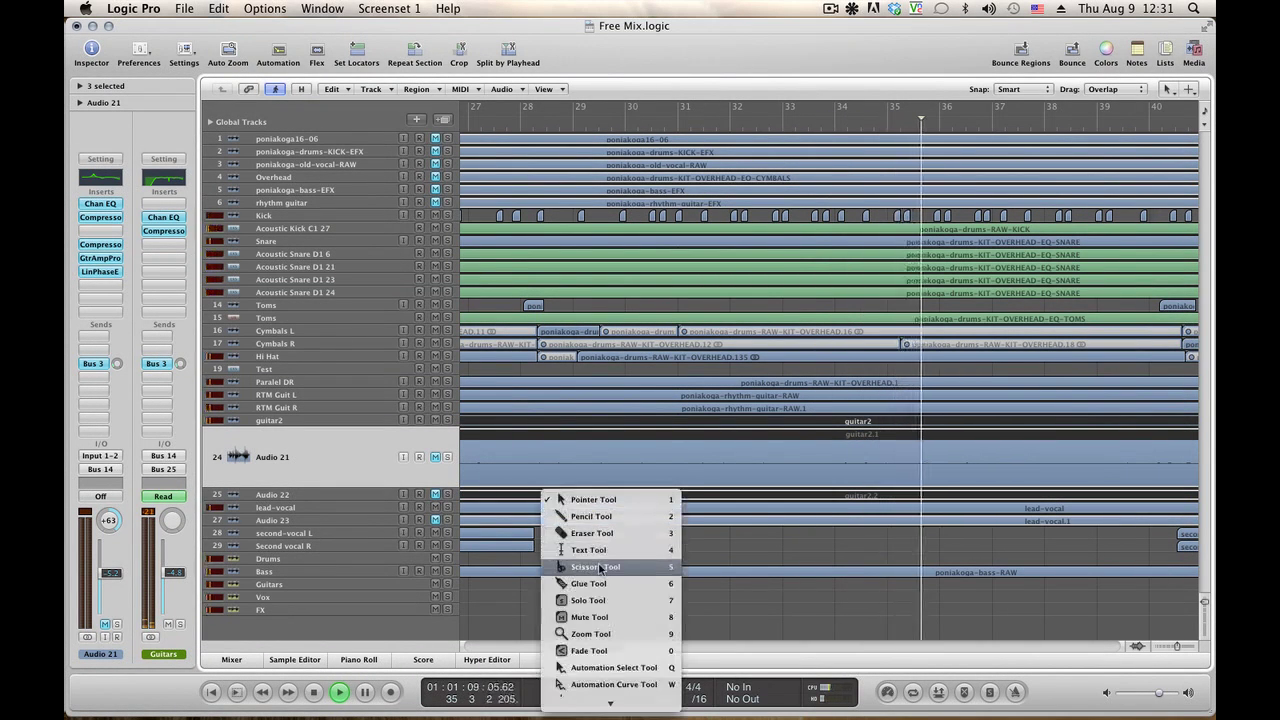
{"action": "left_click", "coordinate": [549, 432]}
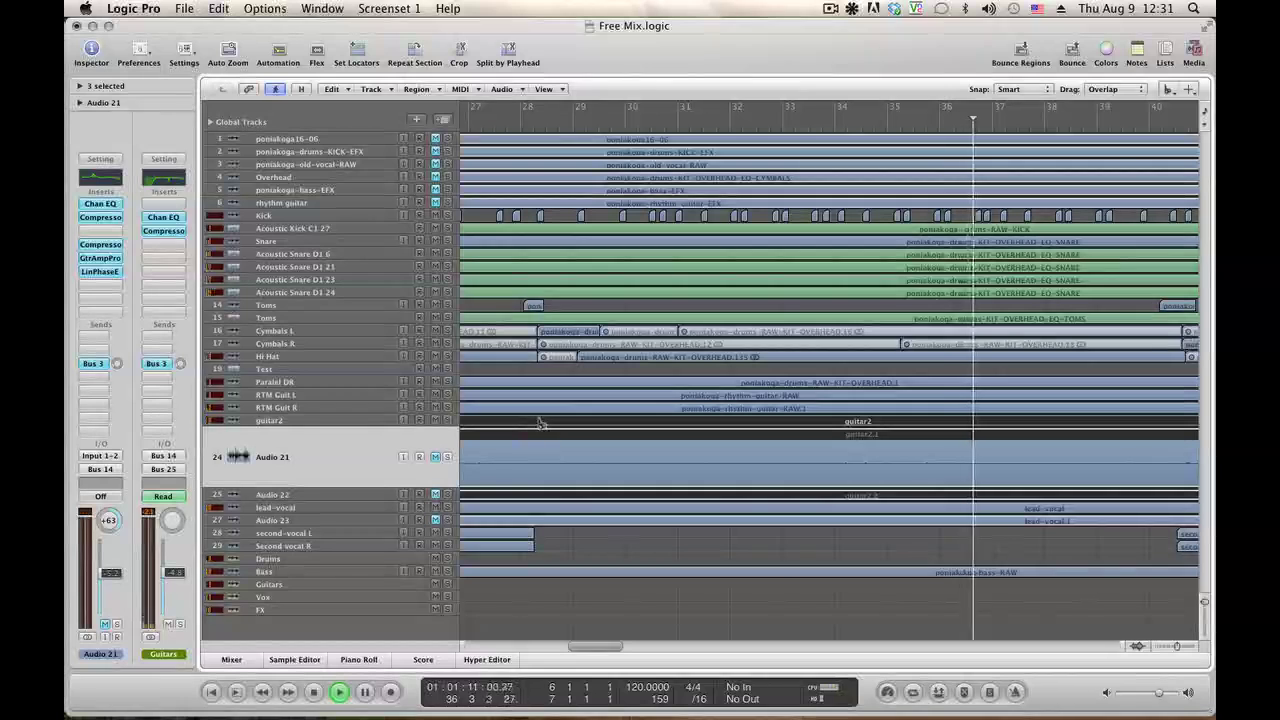
{"action": "left_click", "coordinate": [537, 422]}
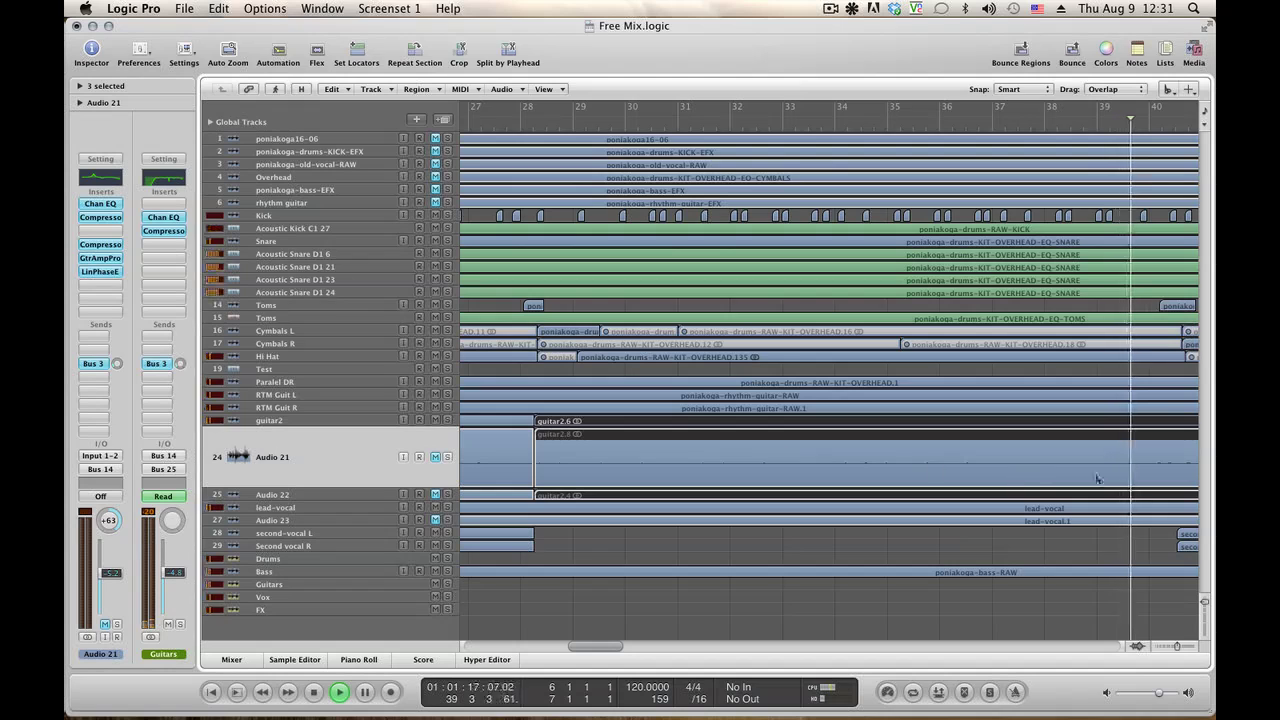
{"action": "key", "text": "space"}
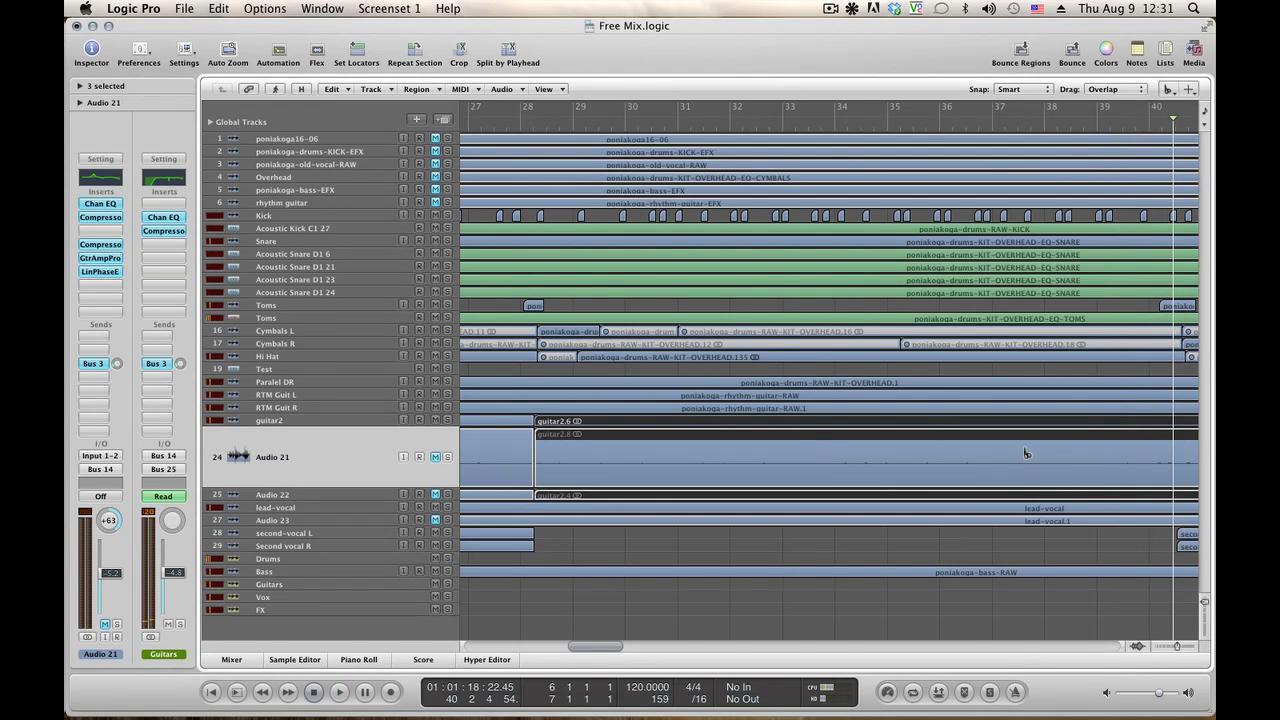
{"action": "left_click", "coordinate": [1180, 423]}
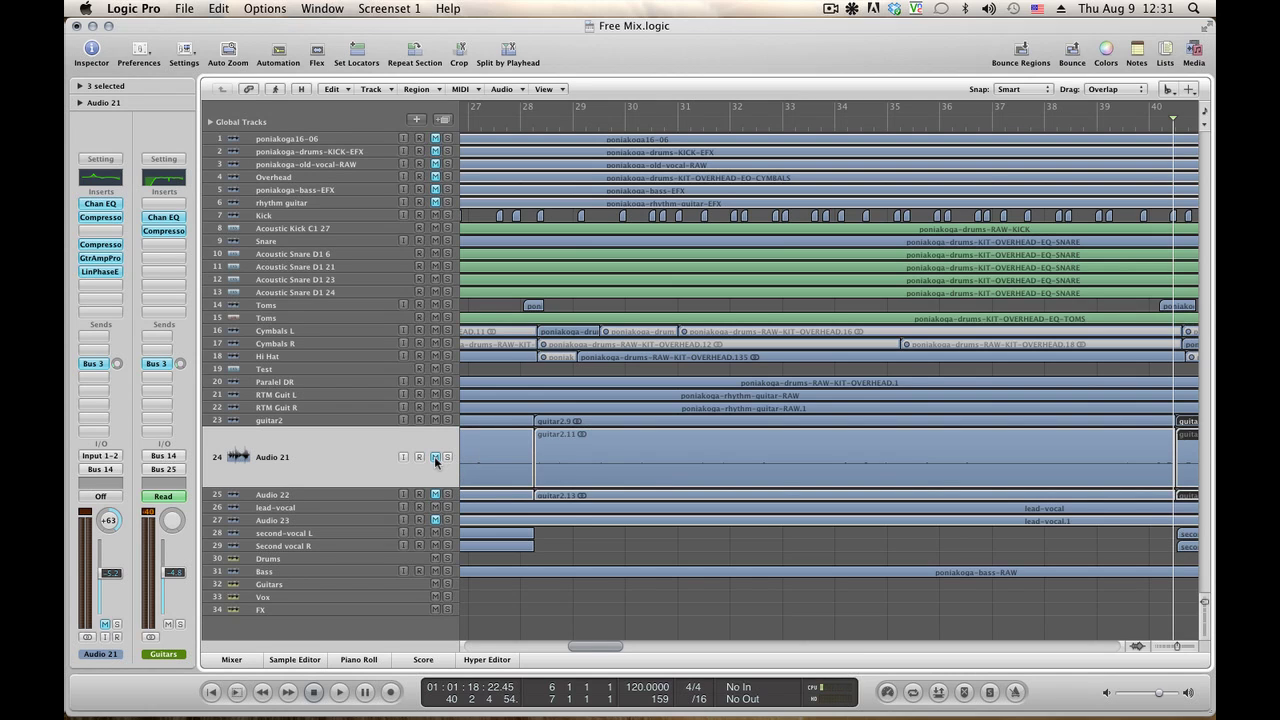
Unmute the Audio 21 track and mute the guitar2 region between bars 28 and 40.
{"action": "left_click", "coordinate": [435, 457]}
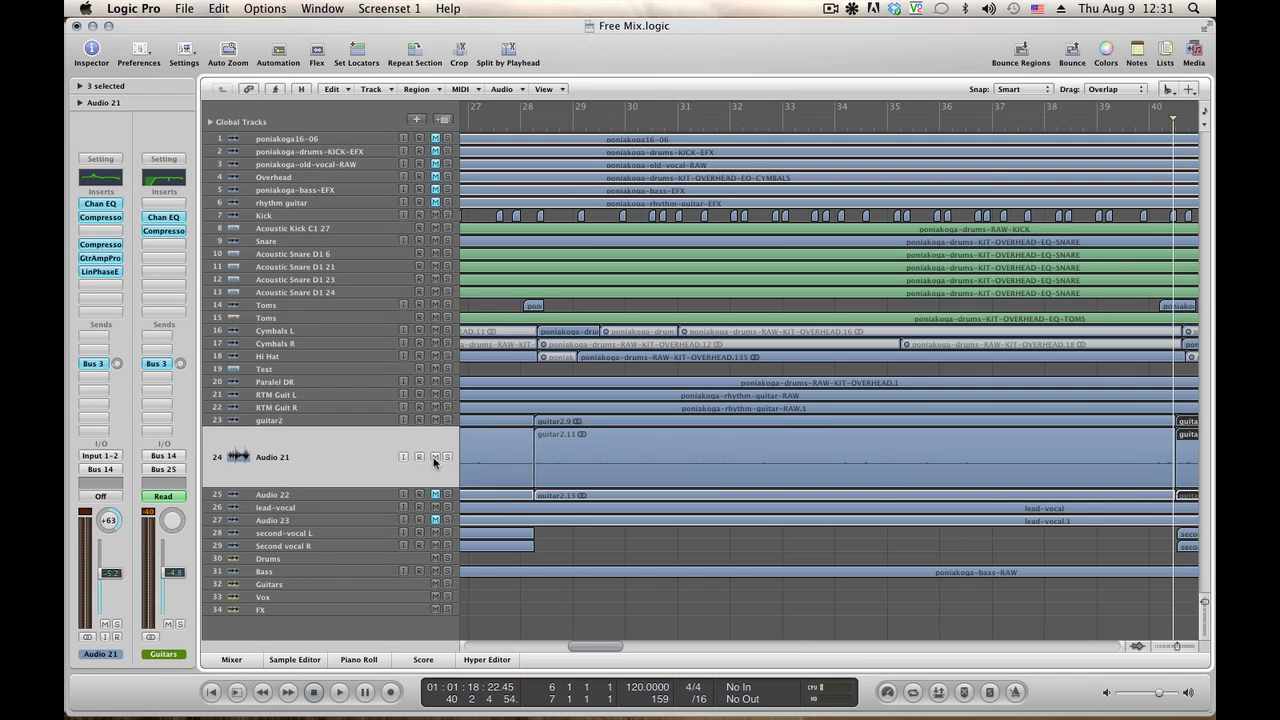
{"action": "left_click", "coordinate": [586, 422]}
{"action": "right_click", "coordinate": [586, 422]}
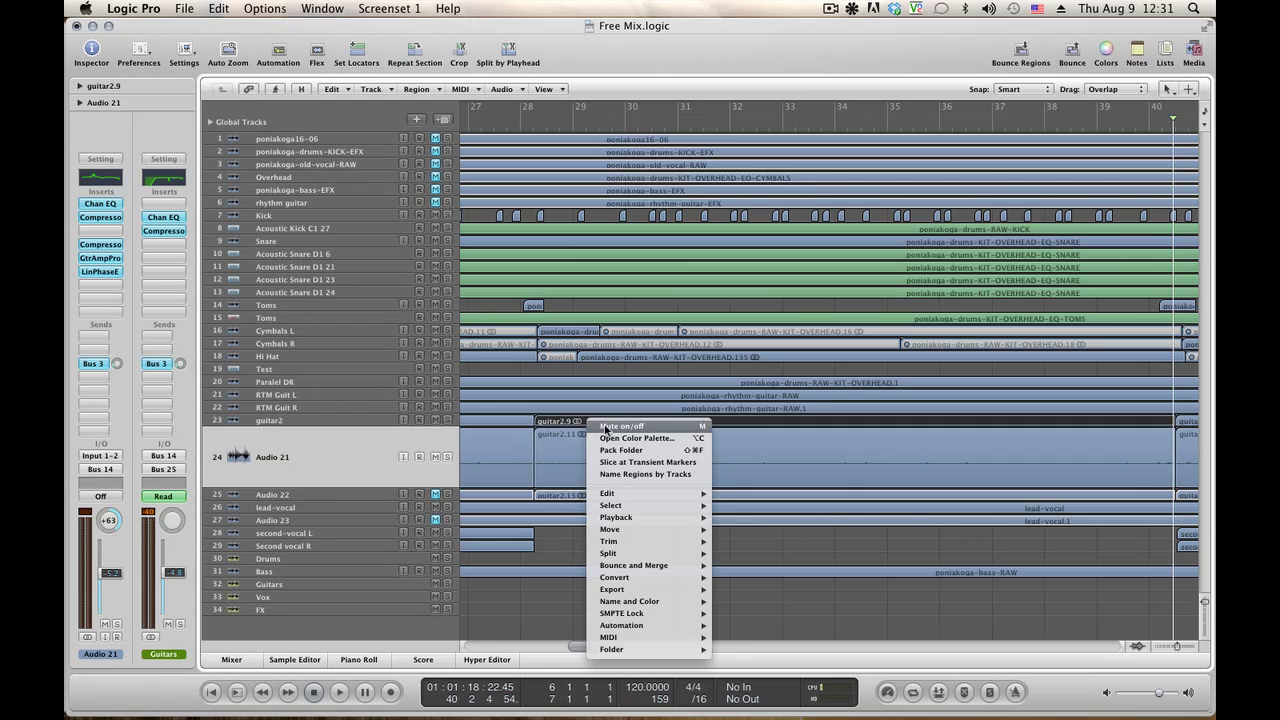
{"action": "left_click", "coordinate": [606, 427]}
Replay from bar 27 and mute the Audio 21 region that ends just after bar 28.
{"action": "left_click", "coordinate": [492, 127]}
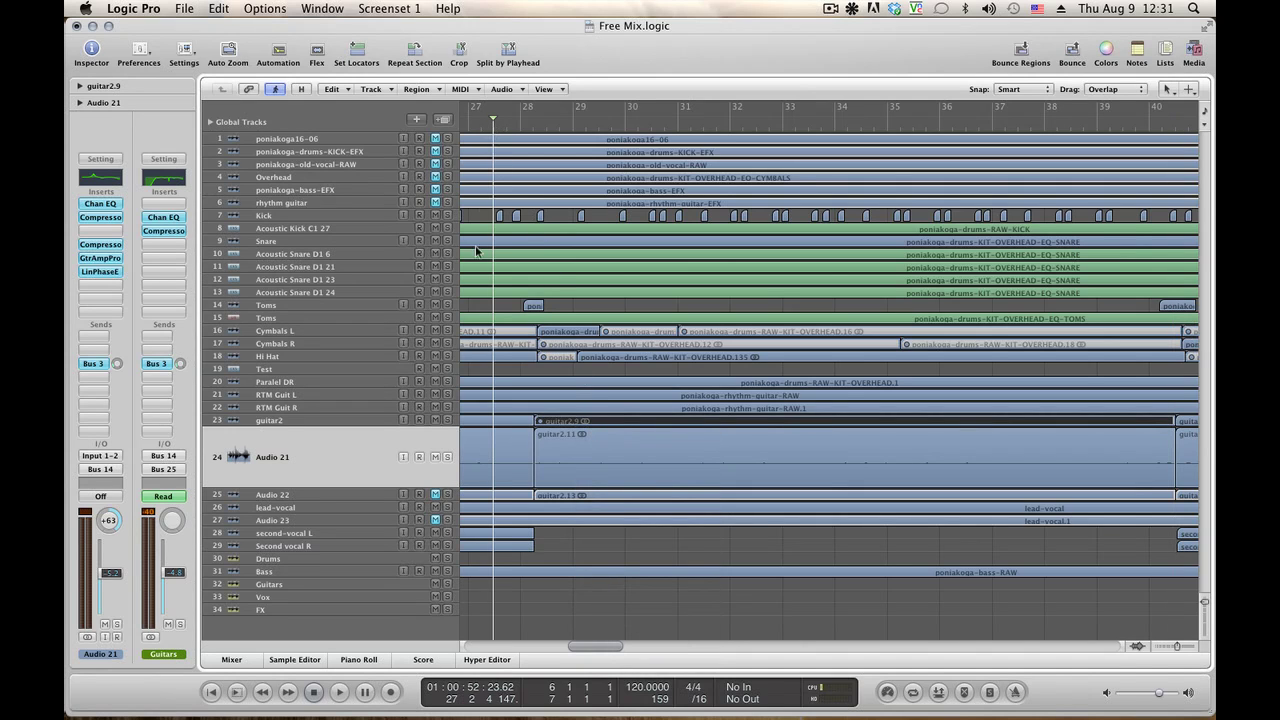
{"action": "key", "text": "space"}
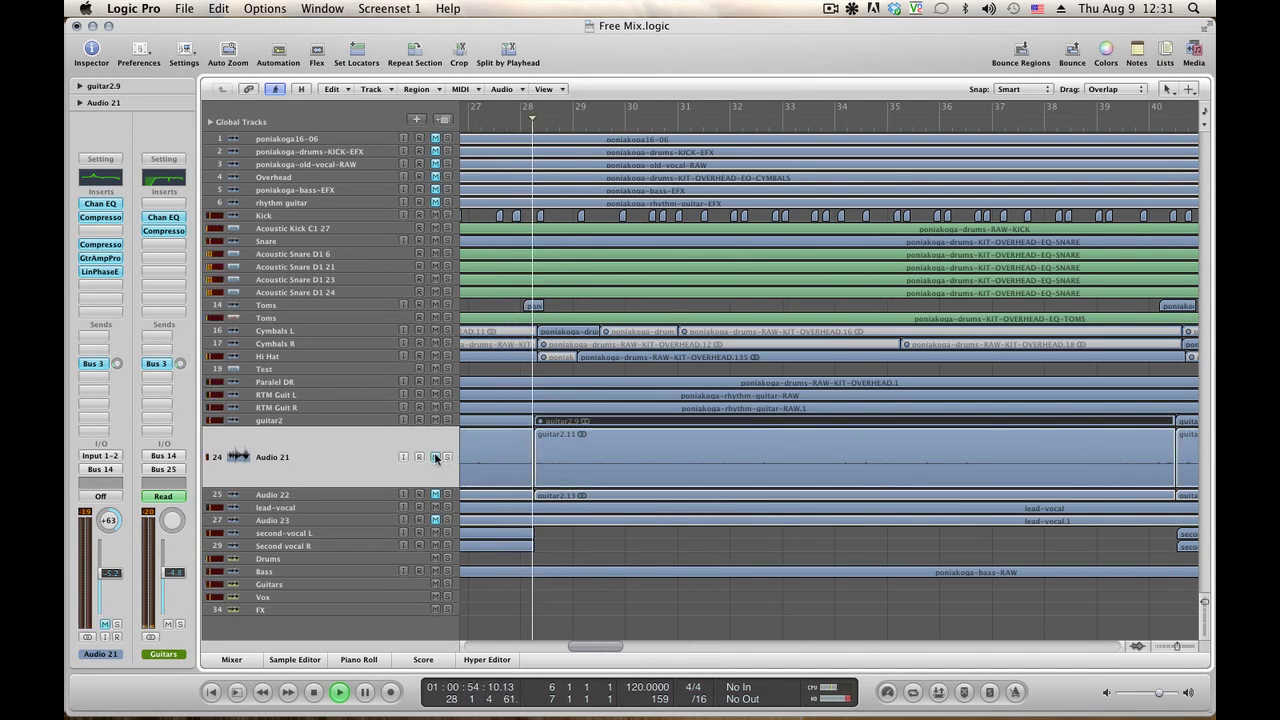
{"action": "right_click", "coordinate": [480, 460]}
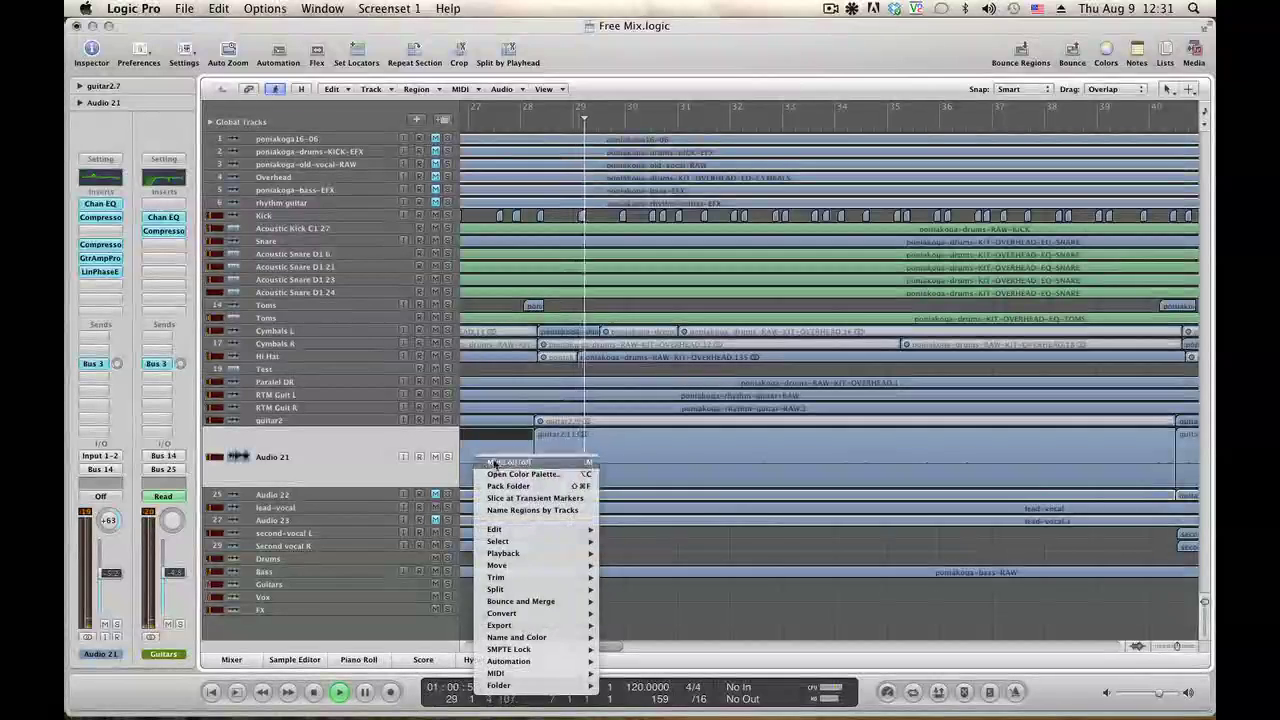
{"action": "left_click", "coordinate": [490, 460]}
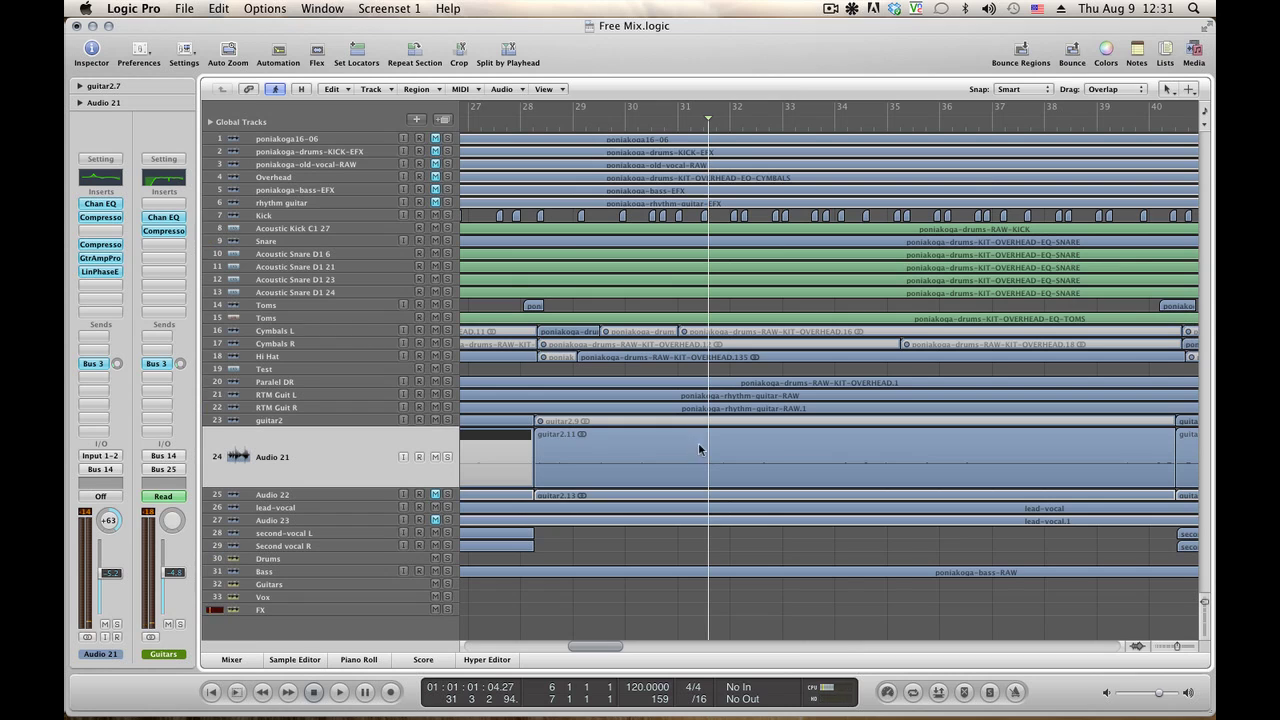
Split the Audio 21 and Audio 22 regions at bar 31, beat 3 with the Scissors tool.
{"action": "key", "text": "Escape"}
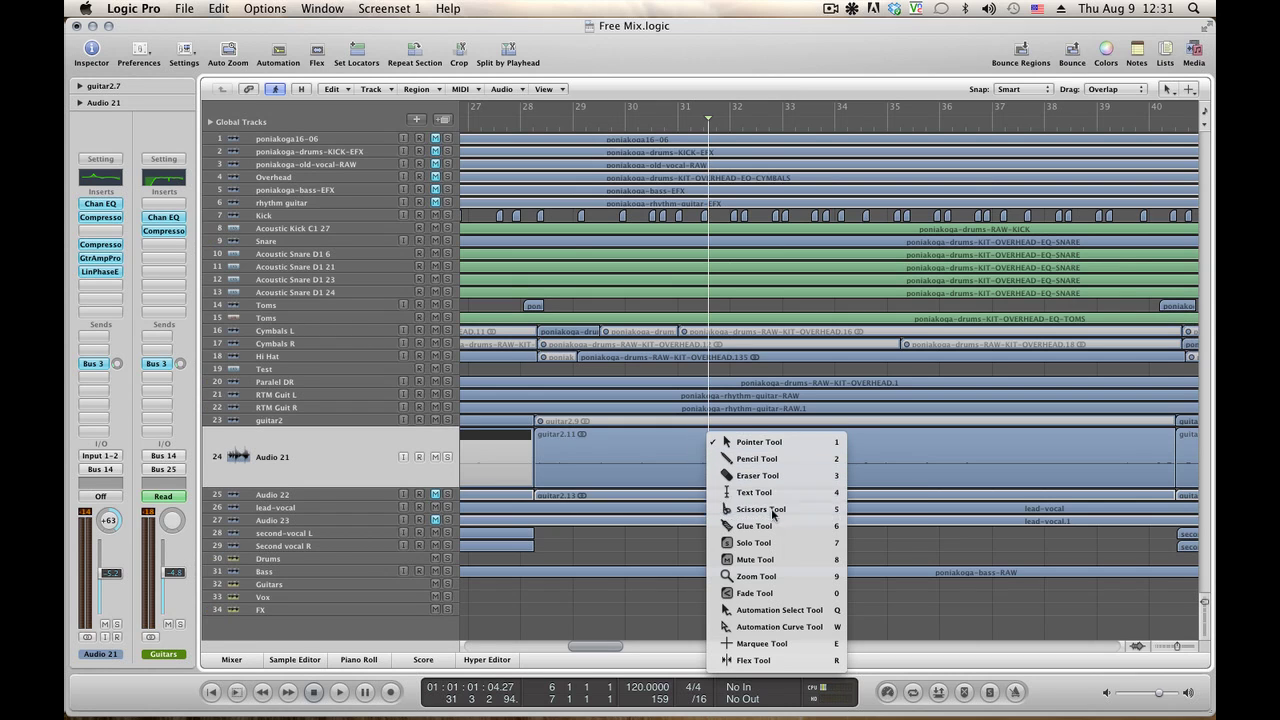
{"action": "left_click", "coordinate": [772, 511]}
{"action": "left_click", "coordinate": [708, 438]}
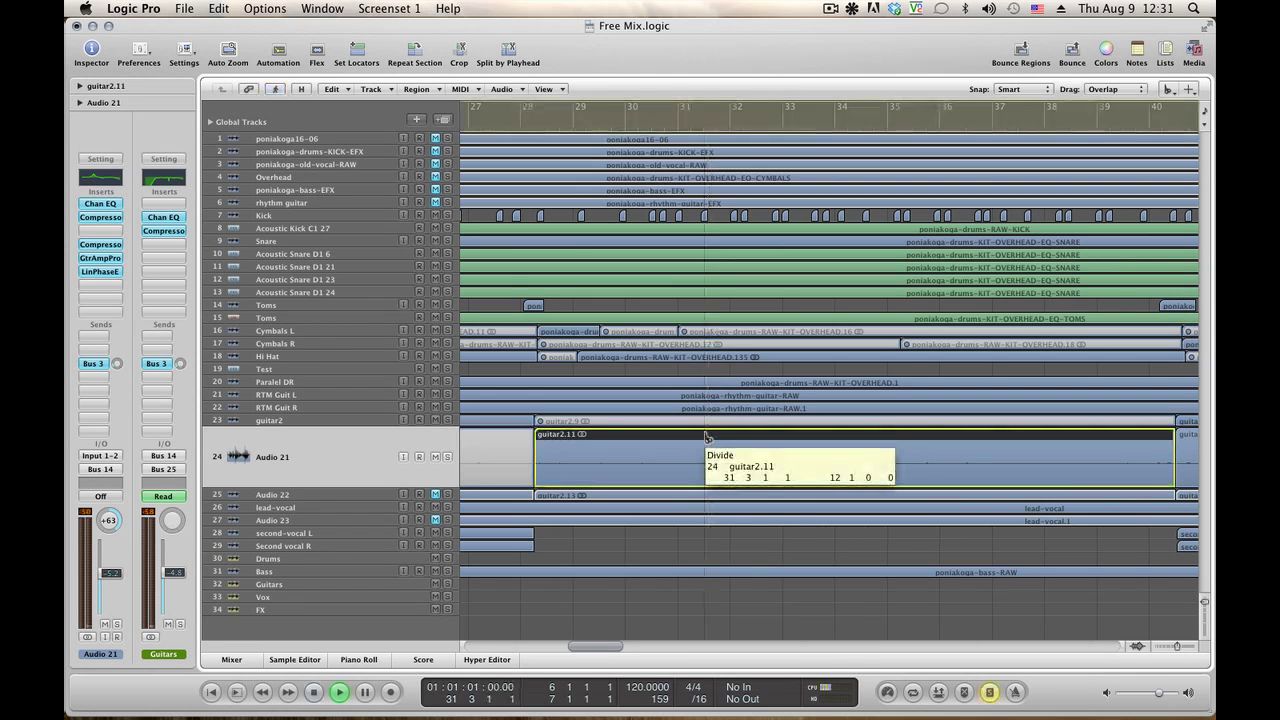
{"action": "left_click", "coordinate": [705, 497]}
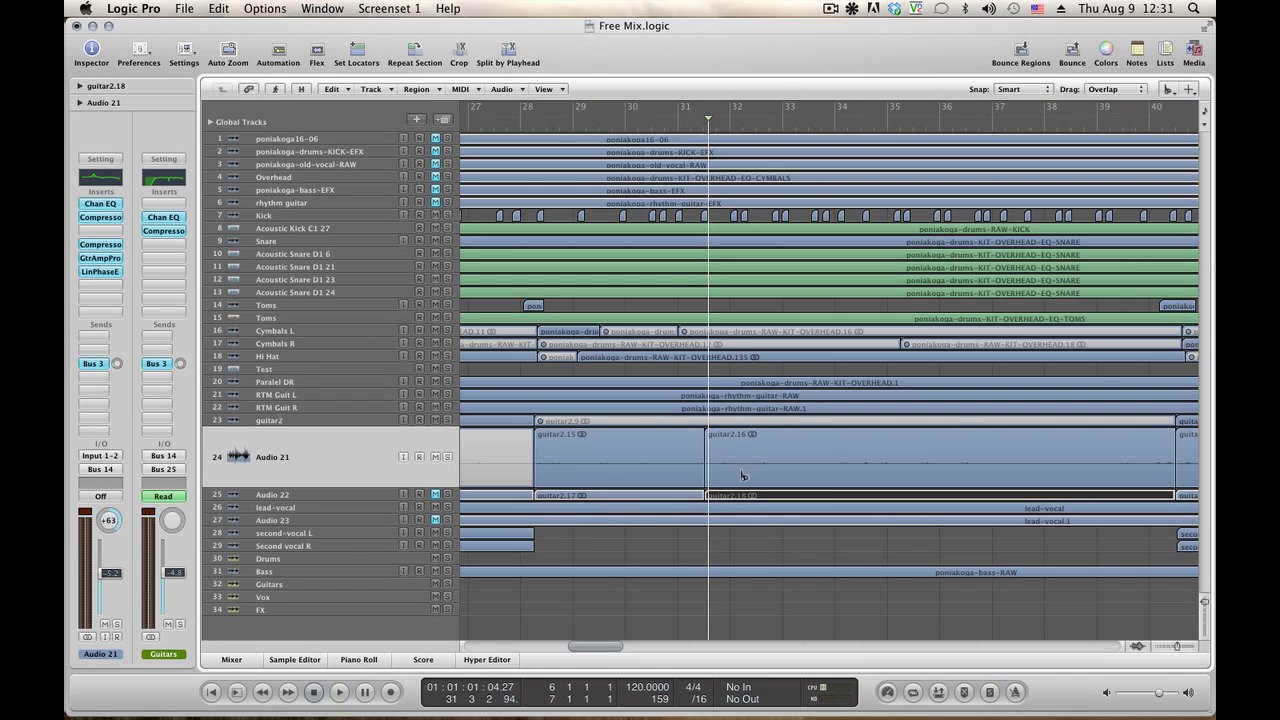
Play on from the cut in bar 31 while muting the Audio 21 track and unmuting Audio 22.
{"action": "key", "text": "space"}
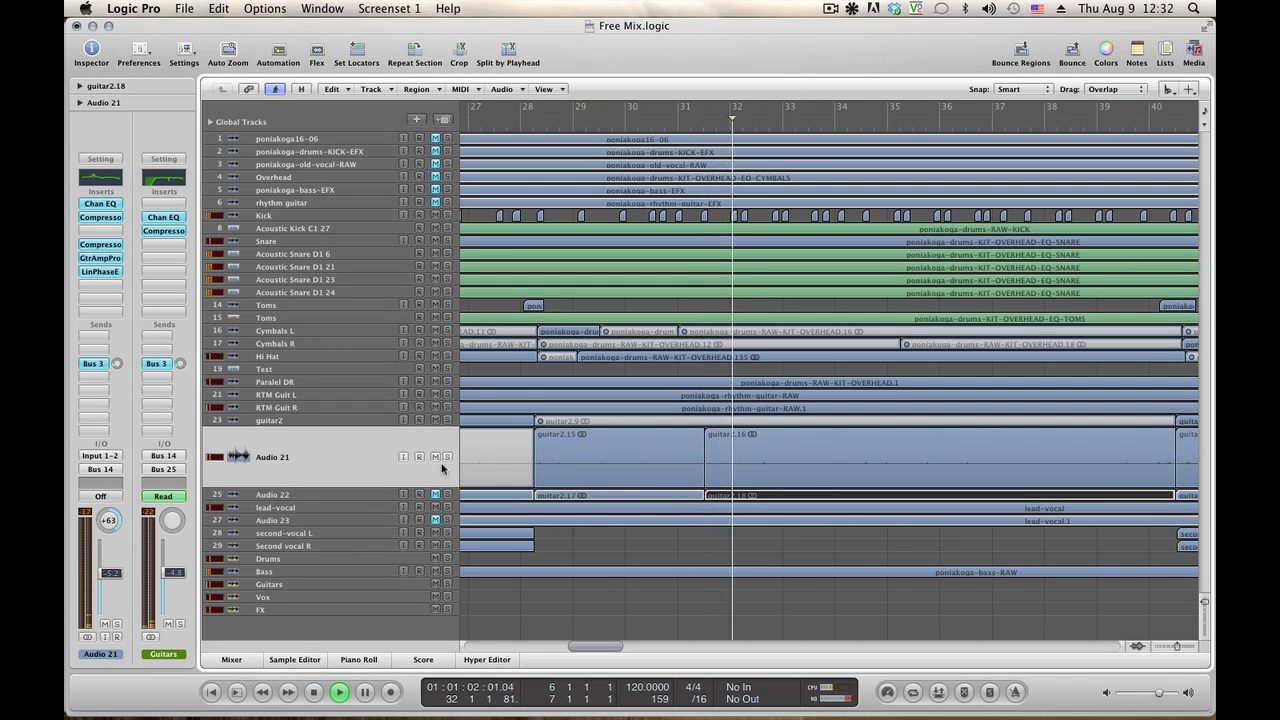
{"action": "left_click", "coordinate": [436, 457]}
{"action": "left_click", "coordinate": [436, 494]}
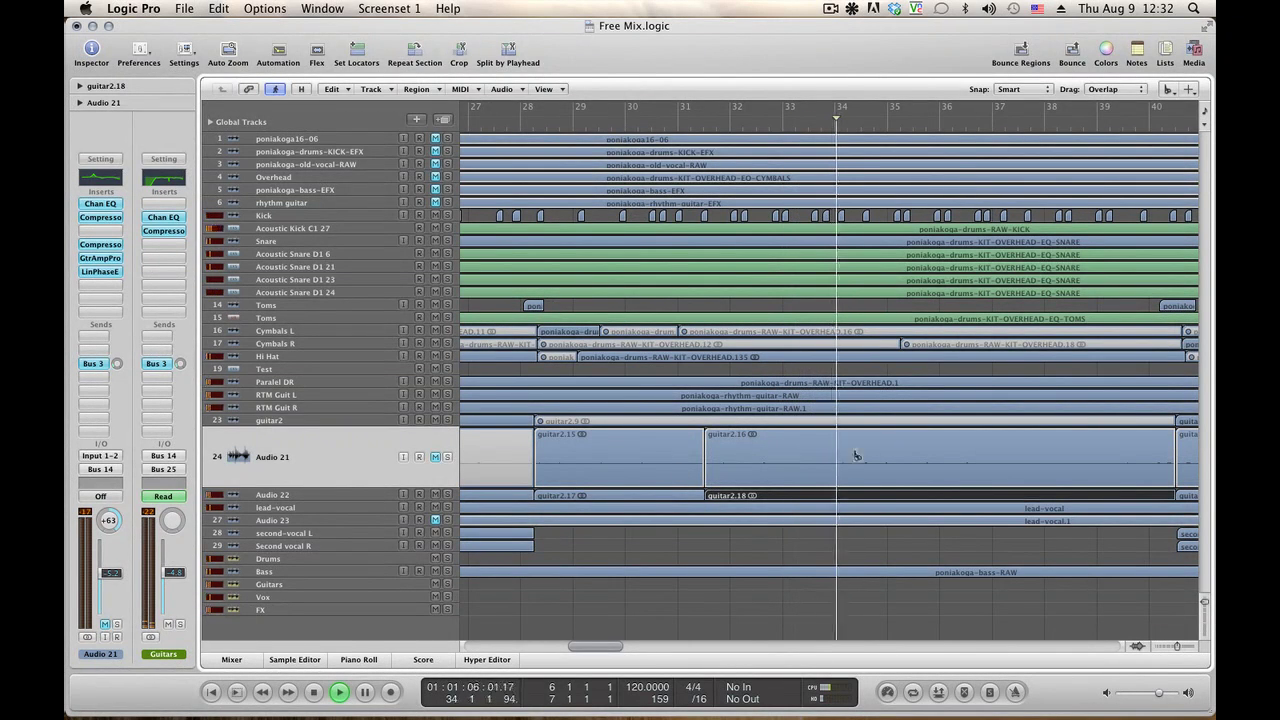
{"action": "key", "text": "space"}
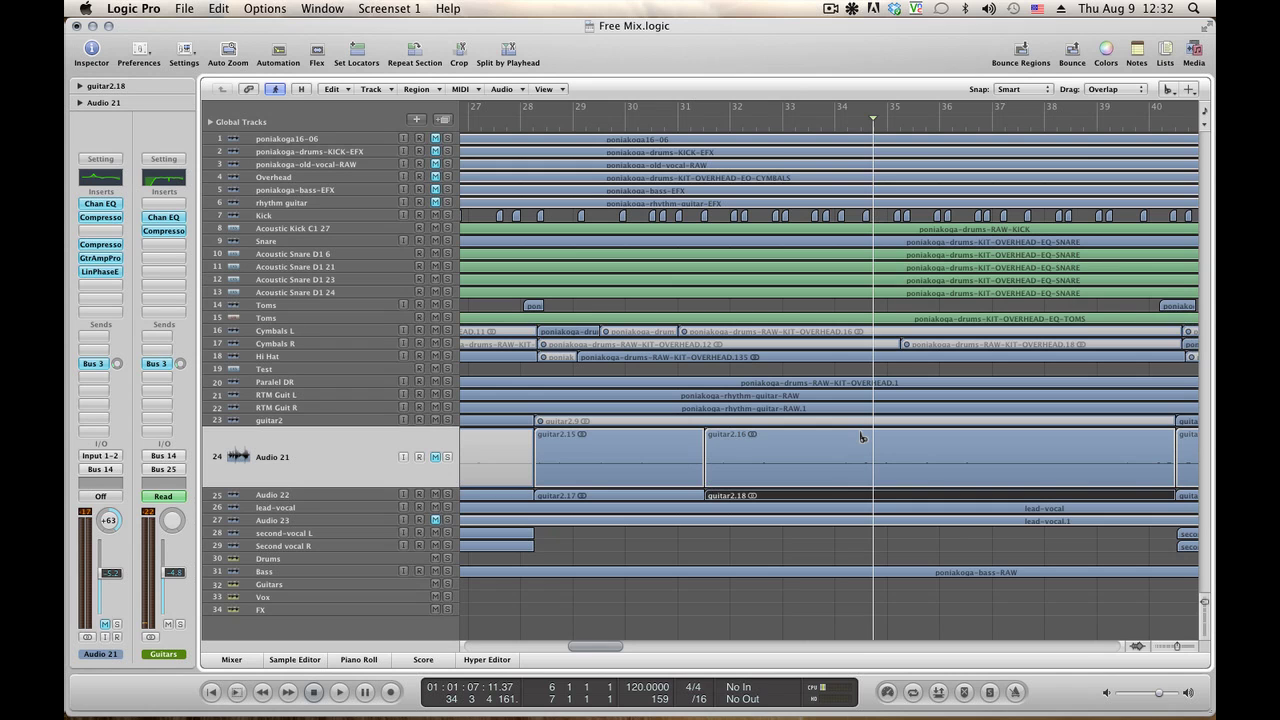
Split the Audio 21 and Audio 22 regions near the middle of bar 34.
{"action": "left_click", "coordinate": [861, 437]}
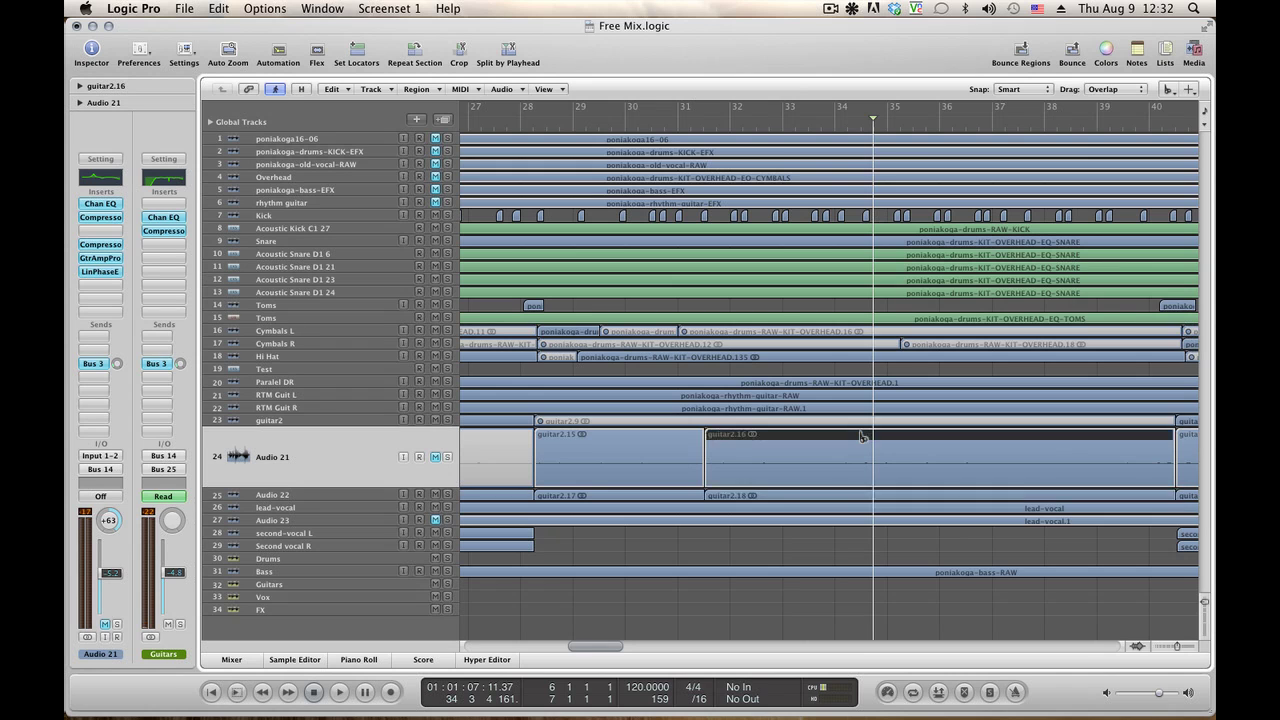
{"action": "left_click", "coordinate": [864, 497]}
{"action": "key", "text": "space"}
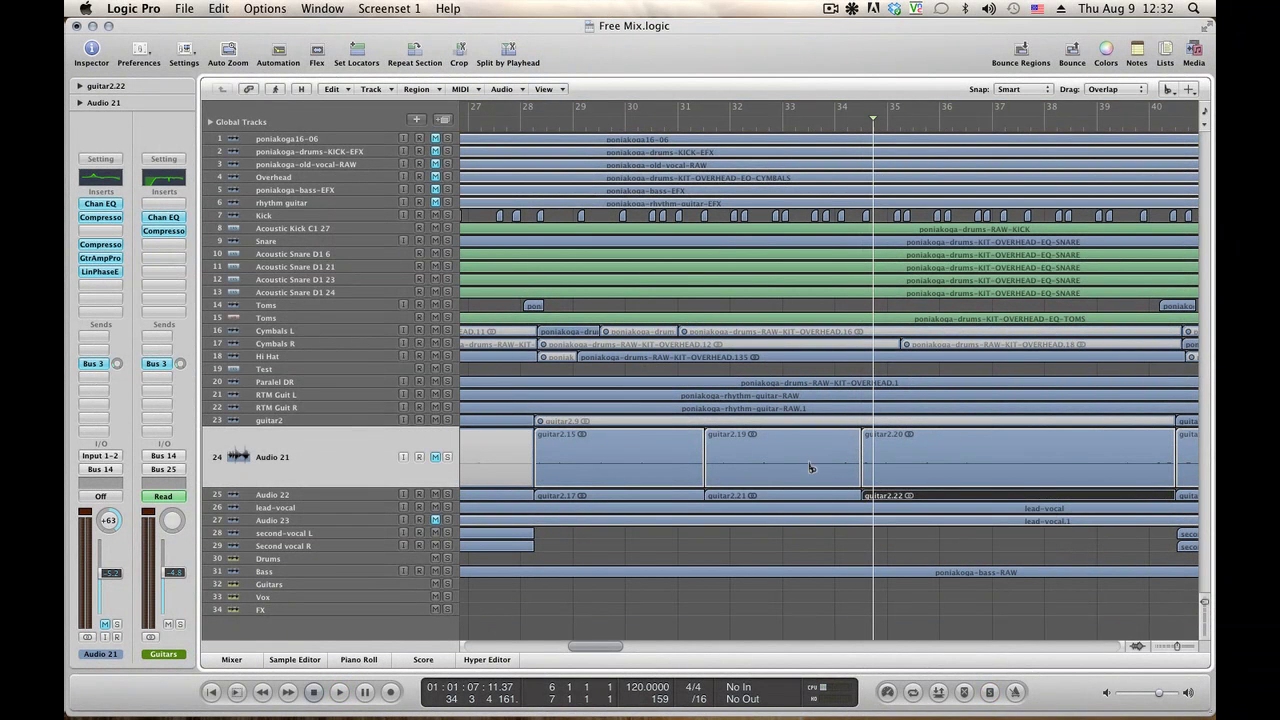
Mute the Audio 21 region between the cuts in bars 31 and 34, and both Audio 22 regions before bar 31.
{"action": "right_click", "coordinate": [800, 455]}
{"action": "left_click", "coordinate": [826, 459]}
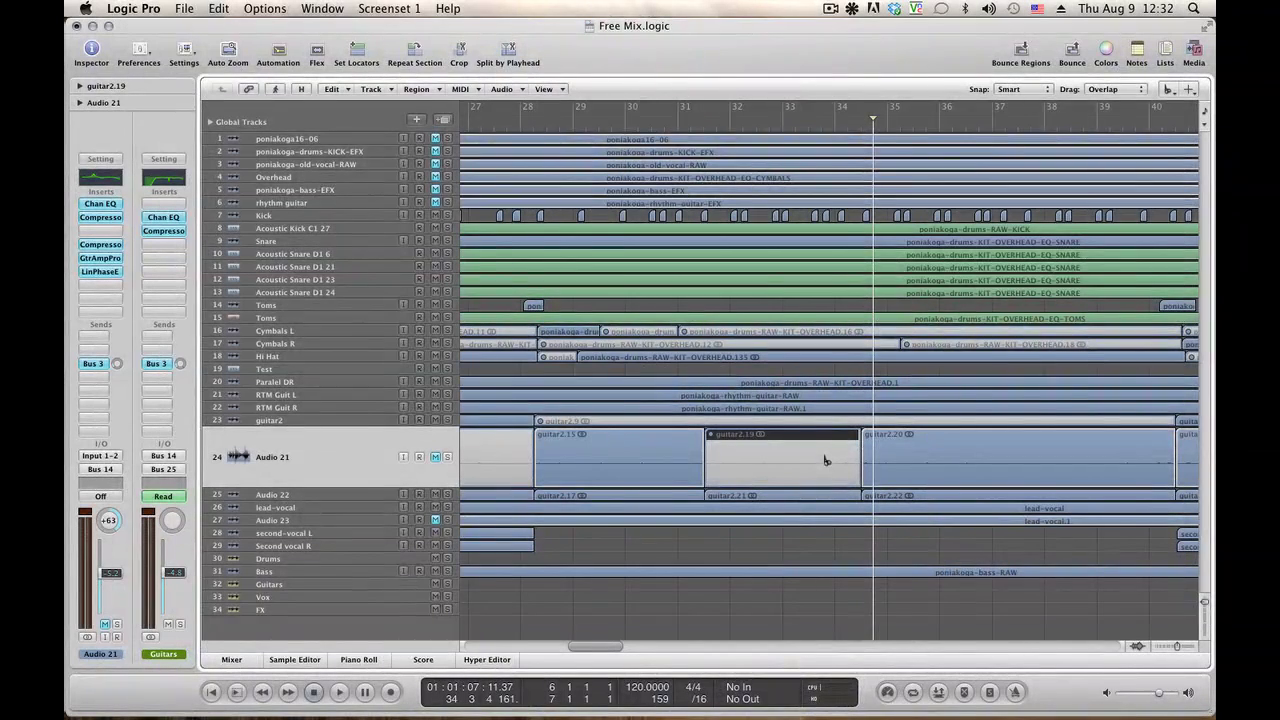
{"action": "right_click", "coordinate": [610, 497]}
{"action": "left_click", "coordinate": [640, 480]}
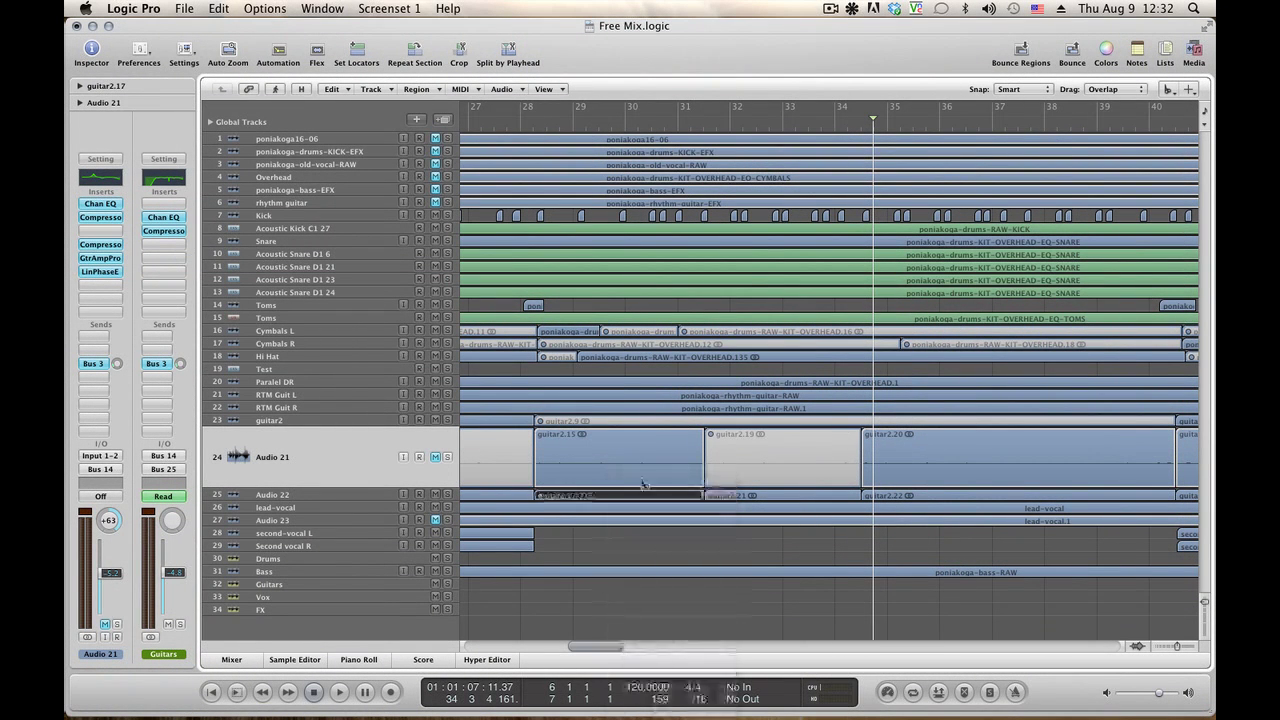
{"action": "right_click", "coordinate": [510, 498]}
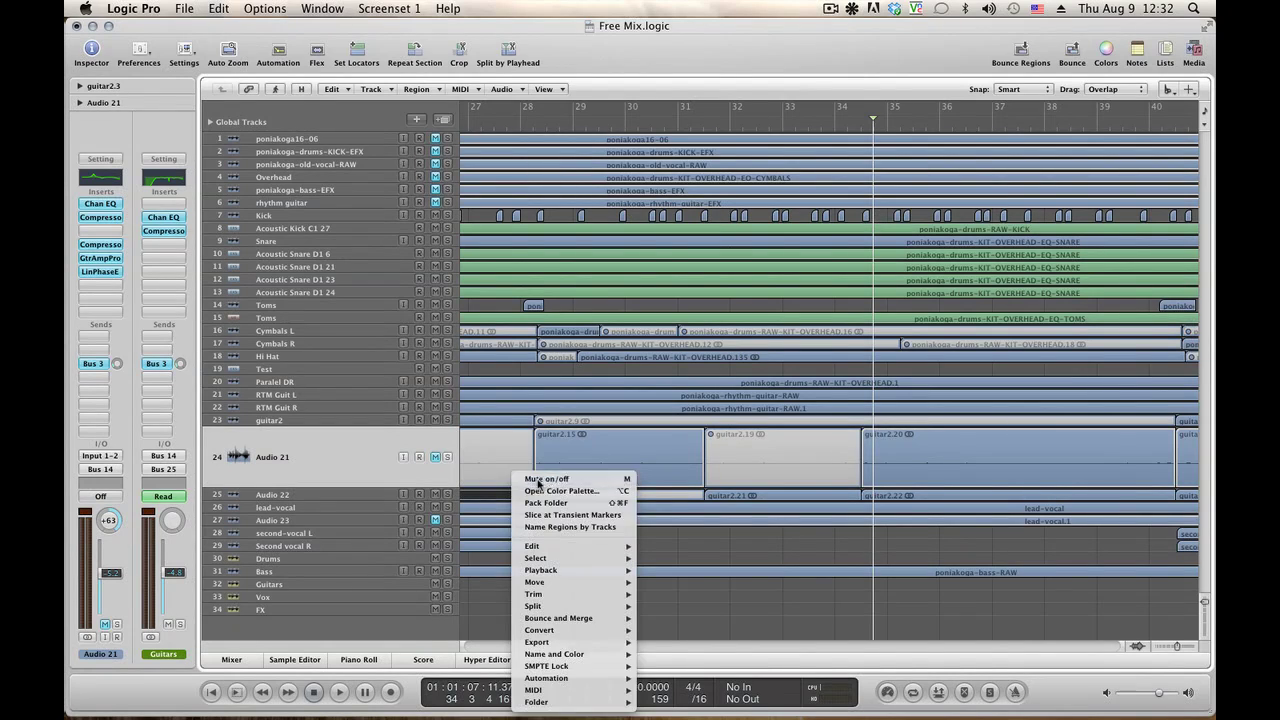
{"action": "left_click", "coordinate": [538, 484]}
Play on with the Audio 21 track unmuted, and mute the Audio 21 and Audio 22 regions following the cut in bar 34.
{"action": "key", "text": "space"}
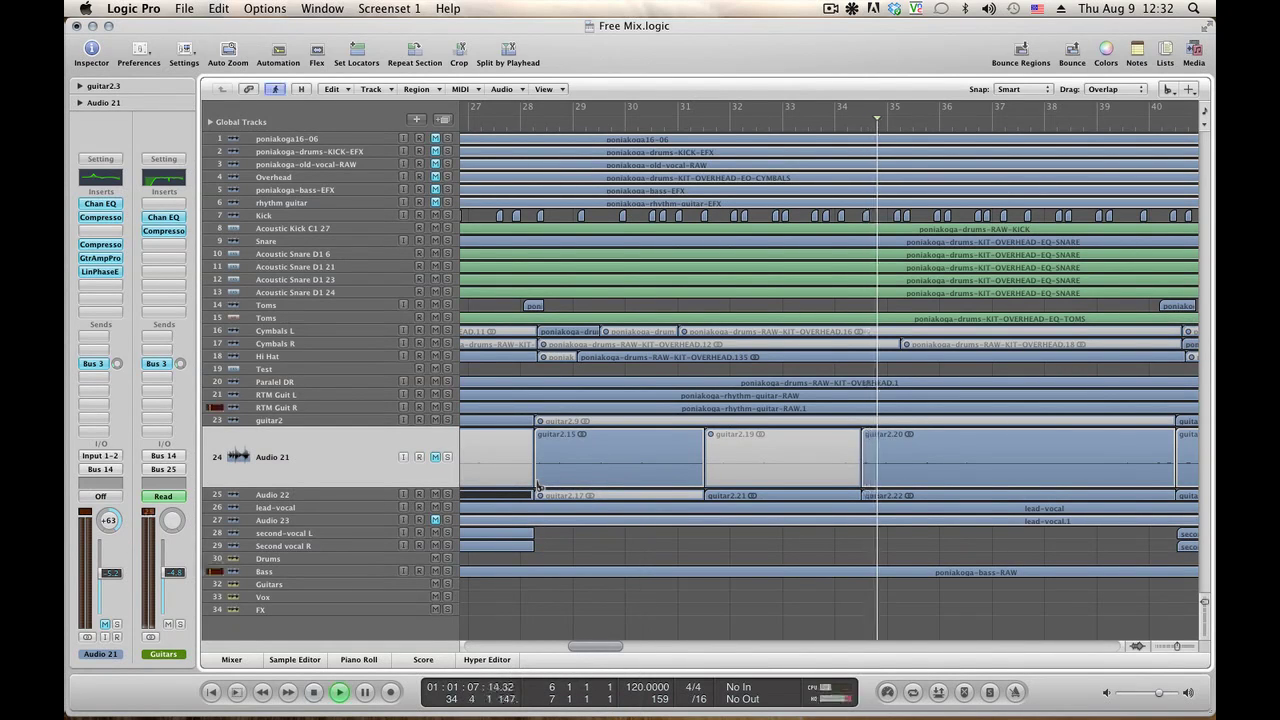
{"action": "left_click", "coordinate": [436, 458]}
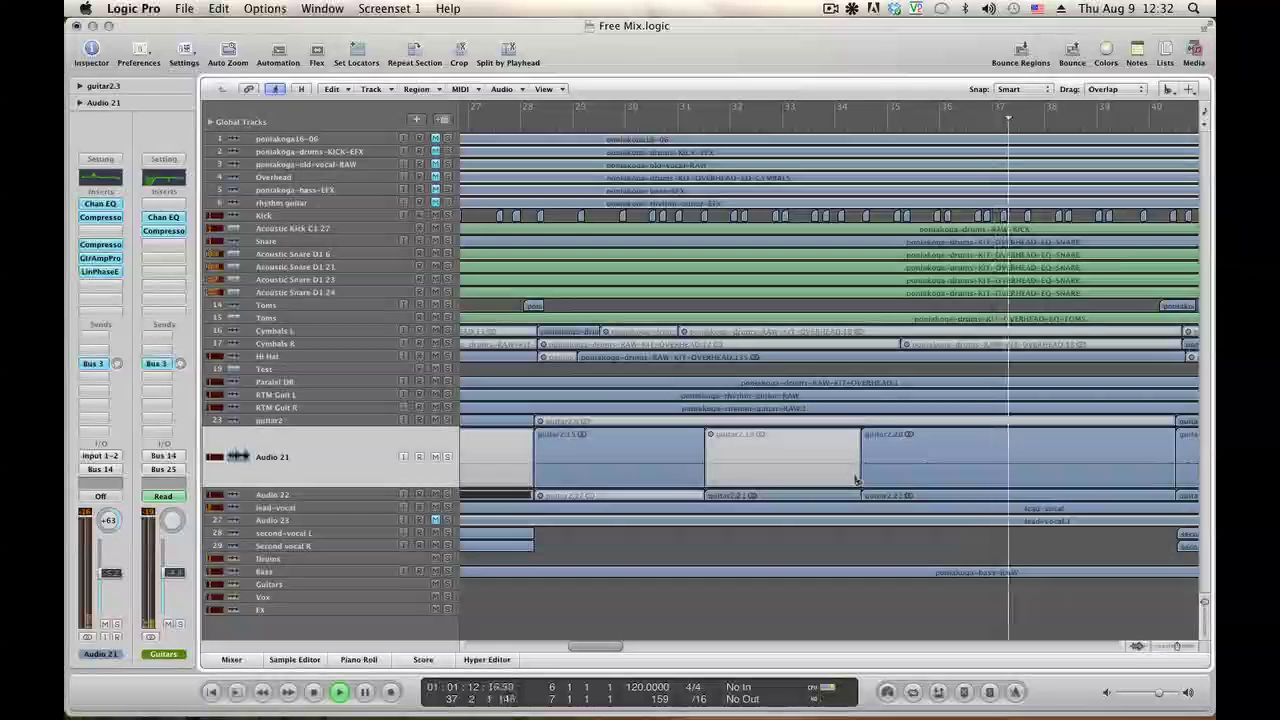
{"action": "right_click", "coordinate": [914, 464]}
{"action": "left_click", "coordinate": [940, 464]}
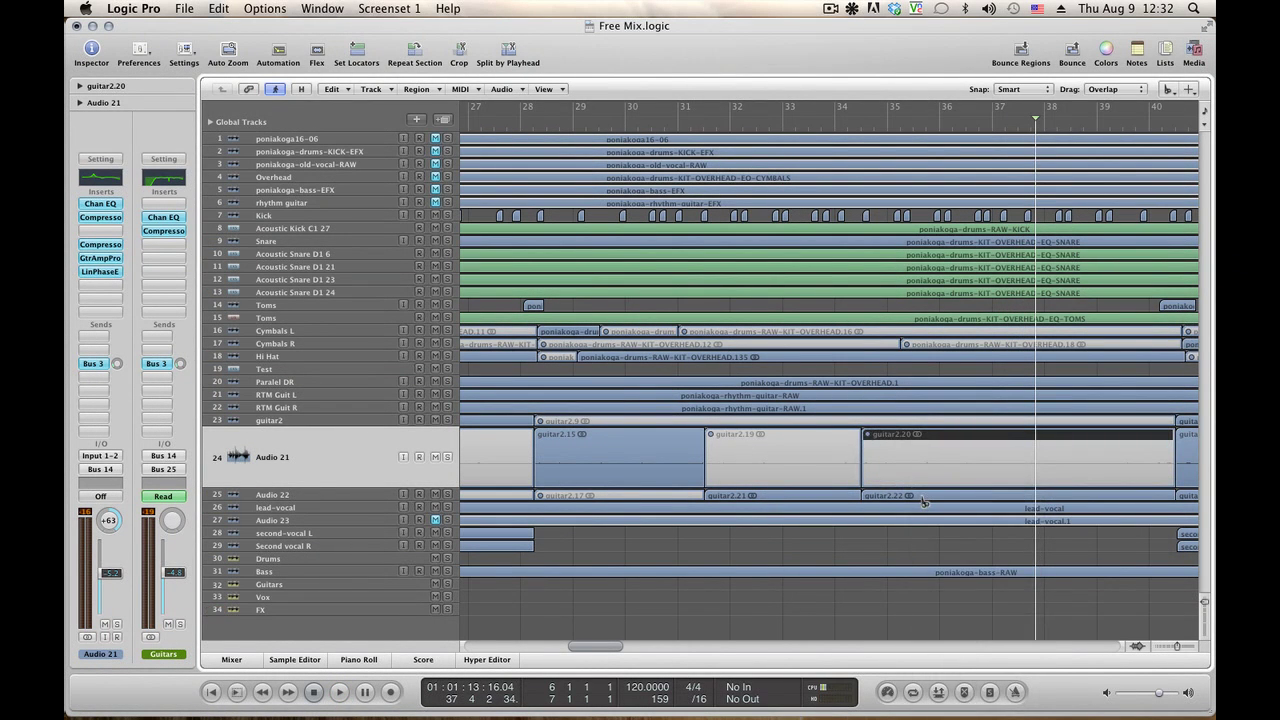
{"action": "right_click", "coordinate": [924, 476]}
{"action": "left_click", "coordinate": [950, 482]}
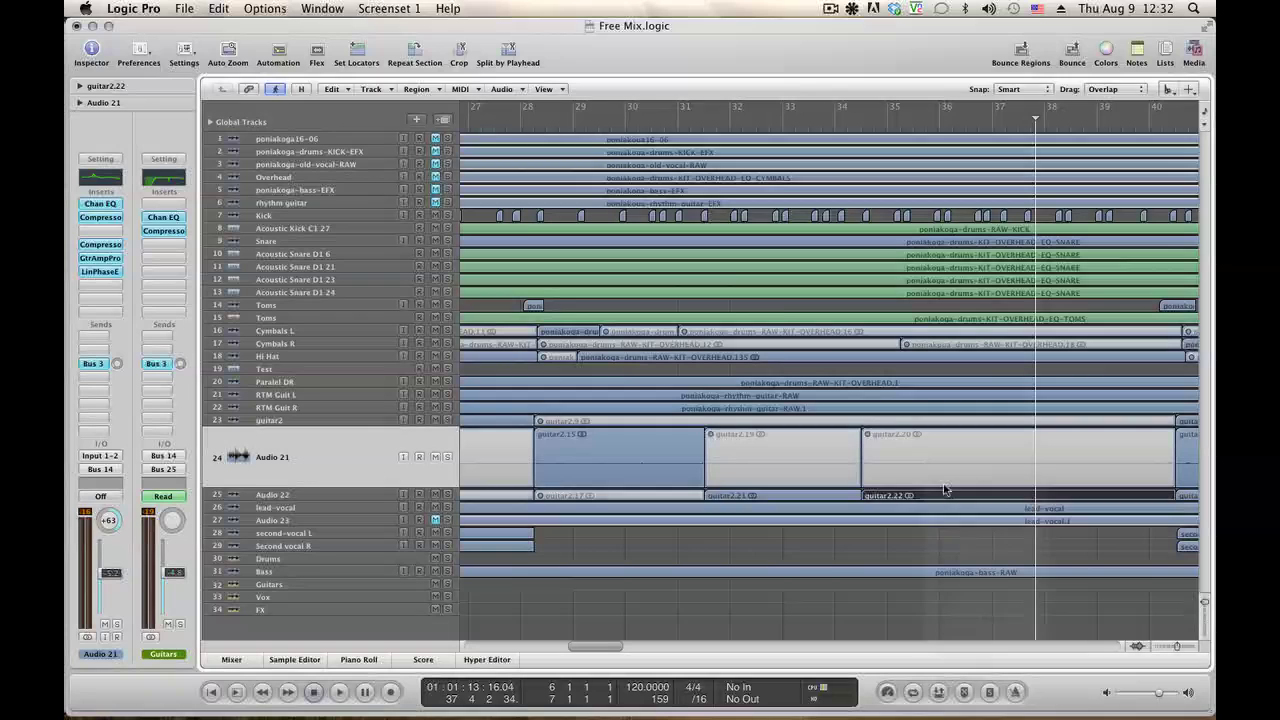
{"action": "left_click", "coordinate": [858, 409]}
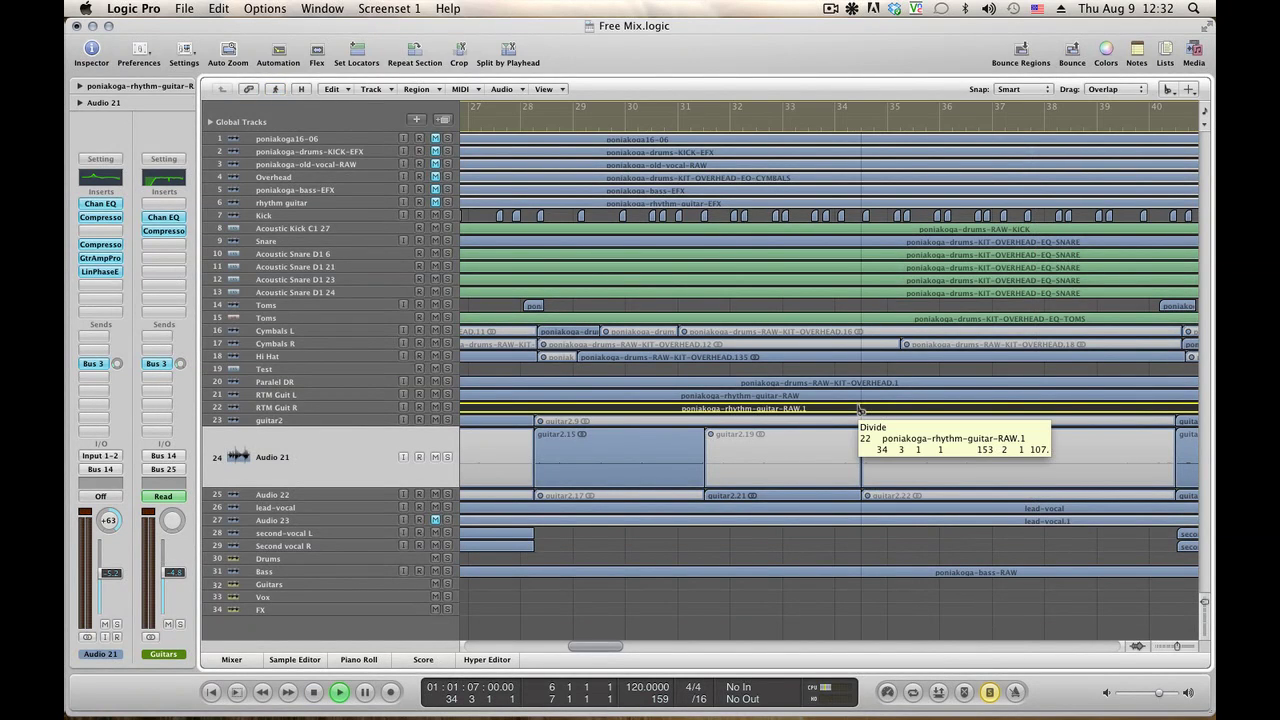
{"action": "mouse_move", "coordinate": [858, 409]}
{"action": "left_mouse_down"}
{"action": "mouse_move", "coordinate": [878, 447]}
{"action": "mouse_move", "coordinate": [864, 425]}
{"action": "left_mouse_up"}
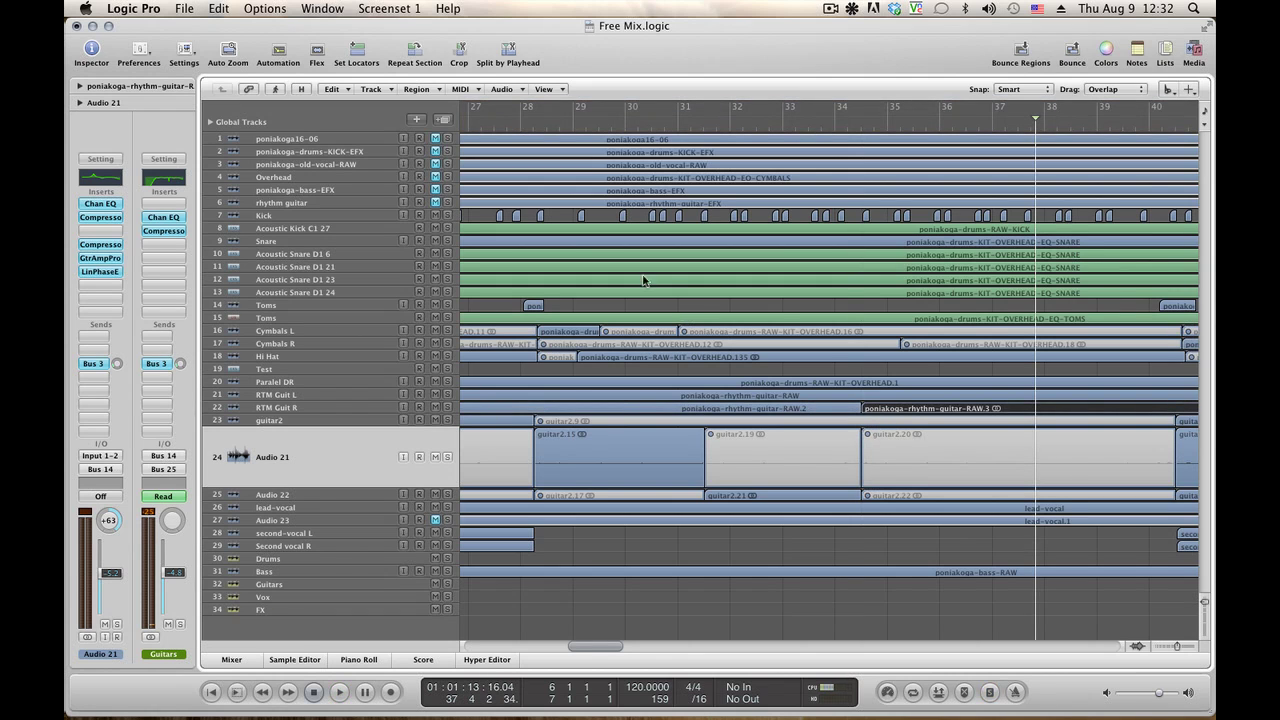
{"action": "left_click", "coordinate": [219, 9]}
{"action": "left_click", "coordinate": [235, 31]}
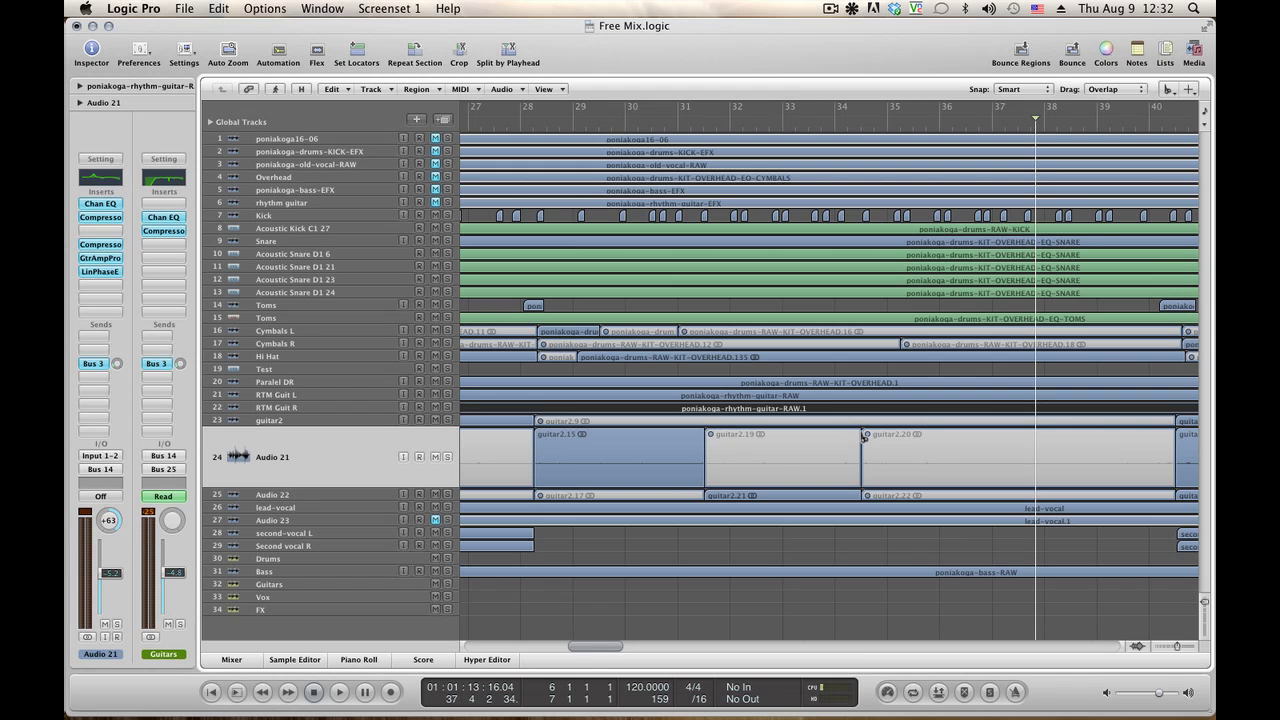
Split the muted guitar2 region at bar 34, beat 3 and unmute the part after the cut.
{"action": "left_click", "coordinate": [860, 423]}
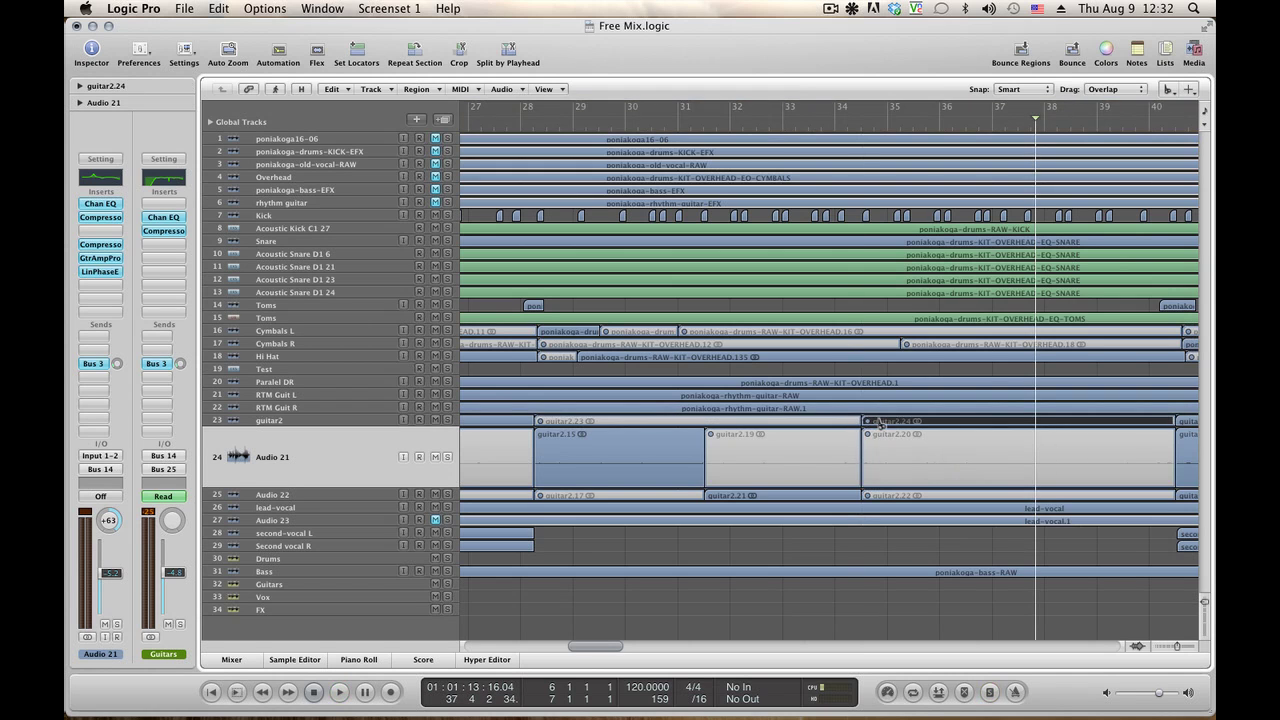
{"action": "right_click", "coordinate": [884, 422]}
{"action": "left_click", "coordinate": [903, 425]}
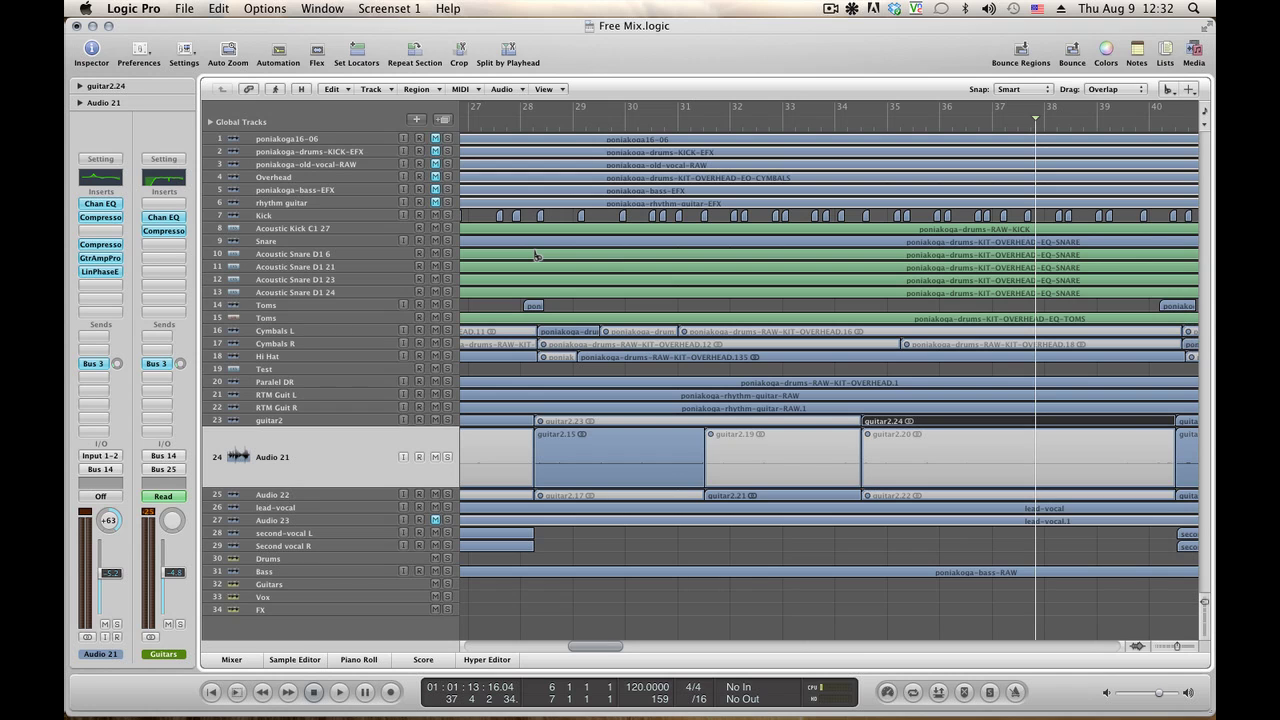
Switch back to the Pointer tool and play the alternating lead guitar sections through to bar 35.
{"action": "key", "text": "Escape"}
{"action": "key", "text": "Escape"}
{"action": "left_click_drag", "start_coordinate": [602, 648], "coordinate": [590, 647]}
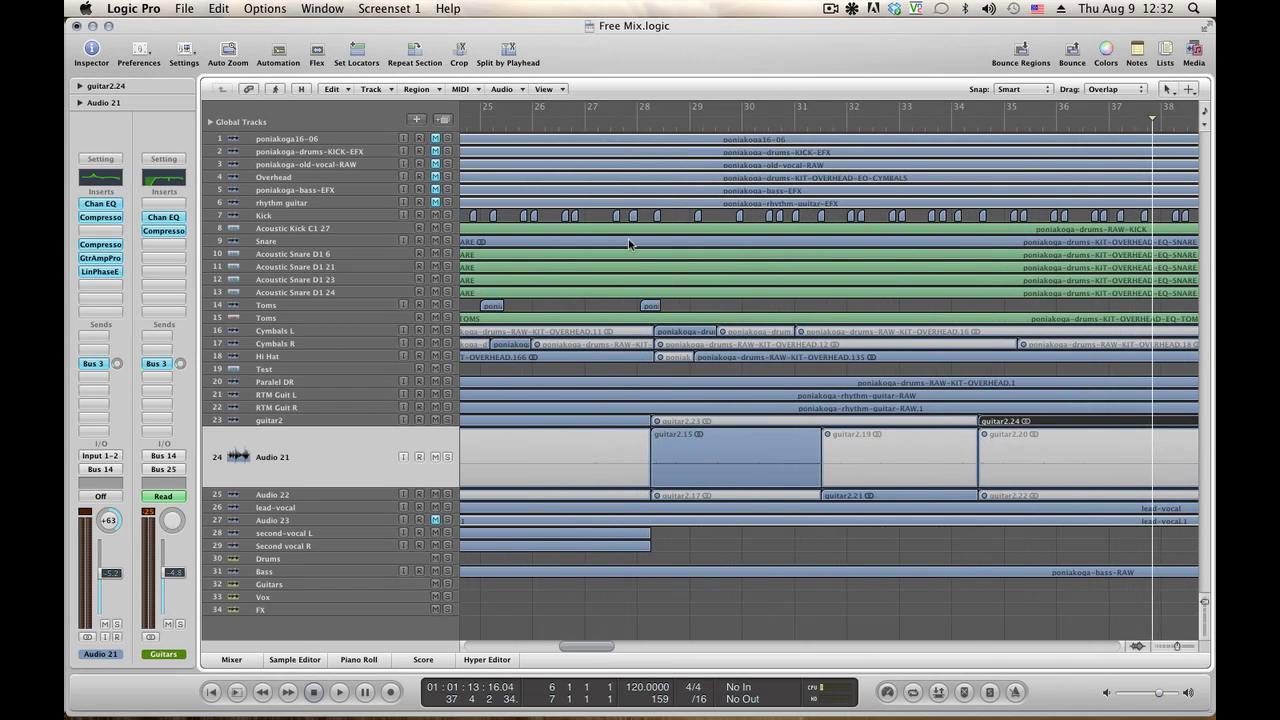
{"action": "key", "text": "space"}
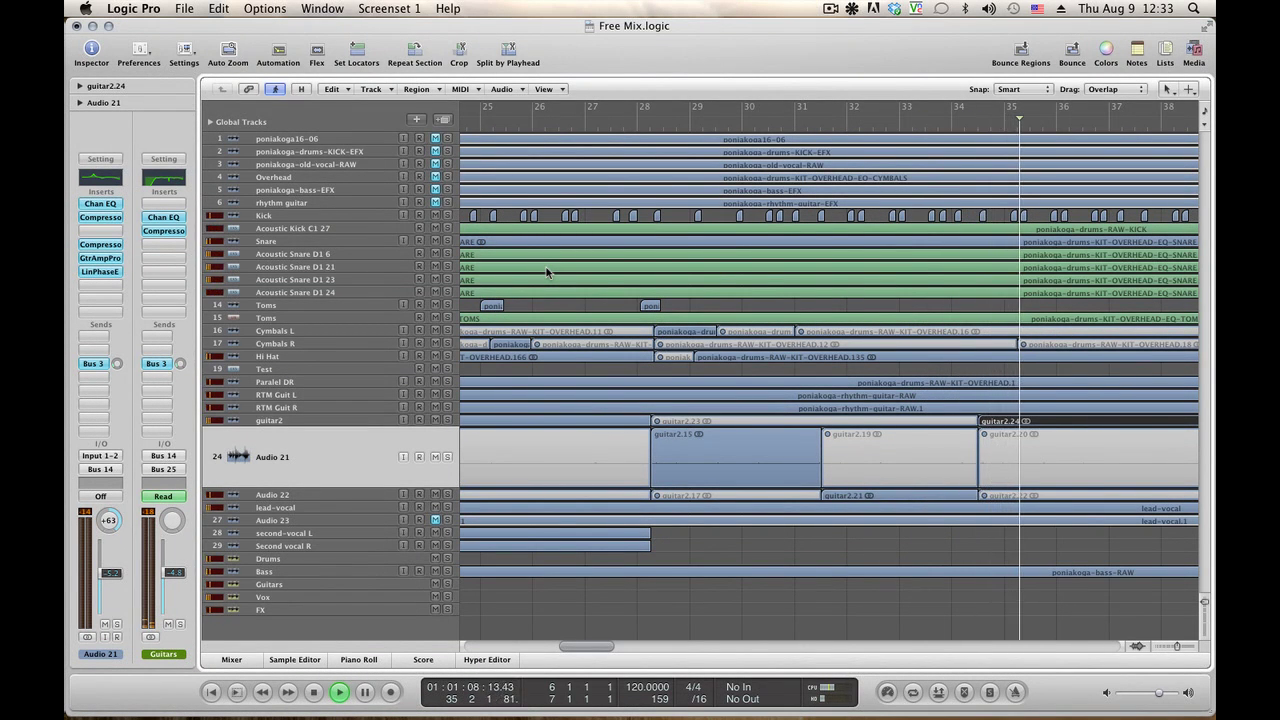
{"action": "key", "text": "space"}
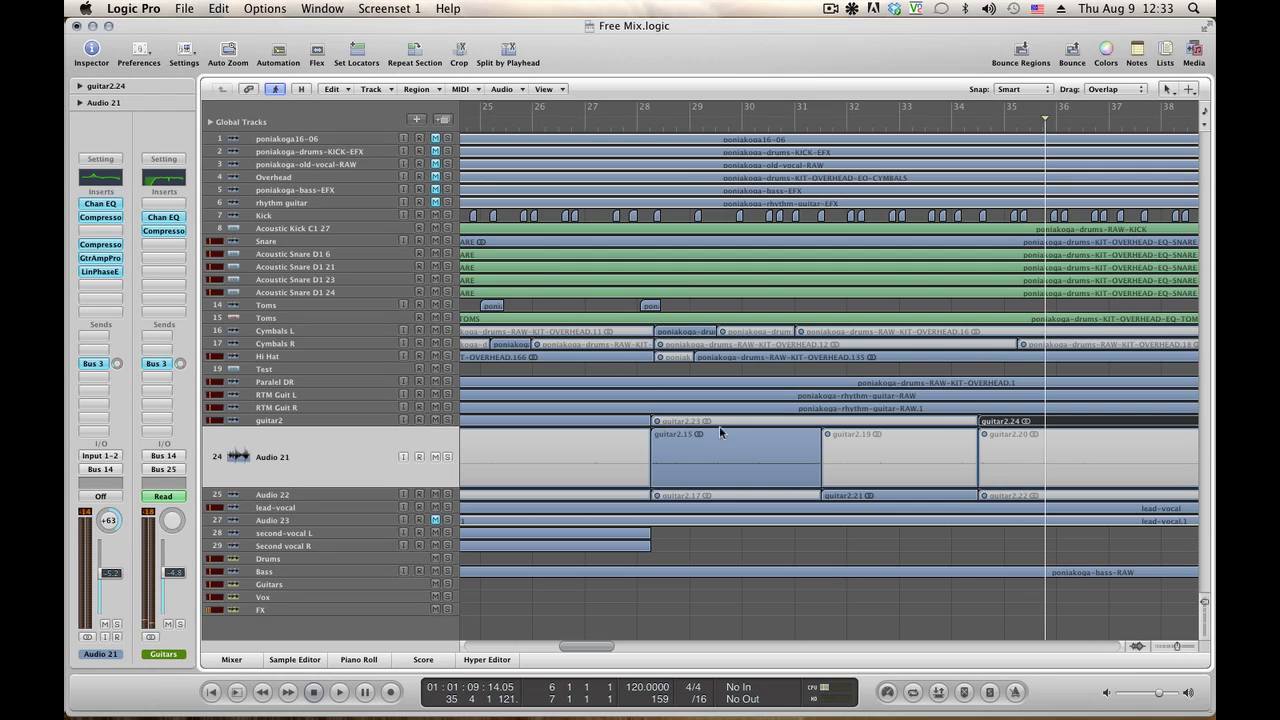
Select the Audio 21 track and the Audio 22 track in turn to compare their channel settings.
{"action": "left_click", "coordinate": [726, 446]}
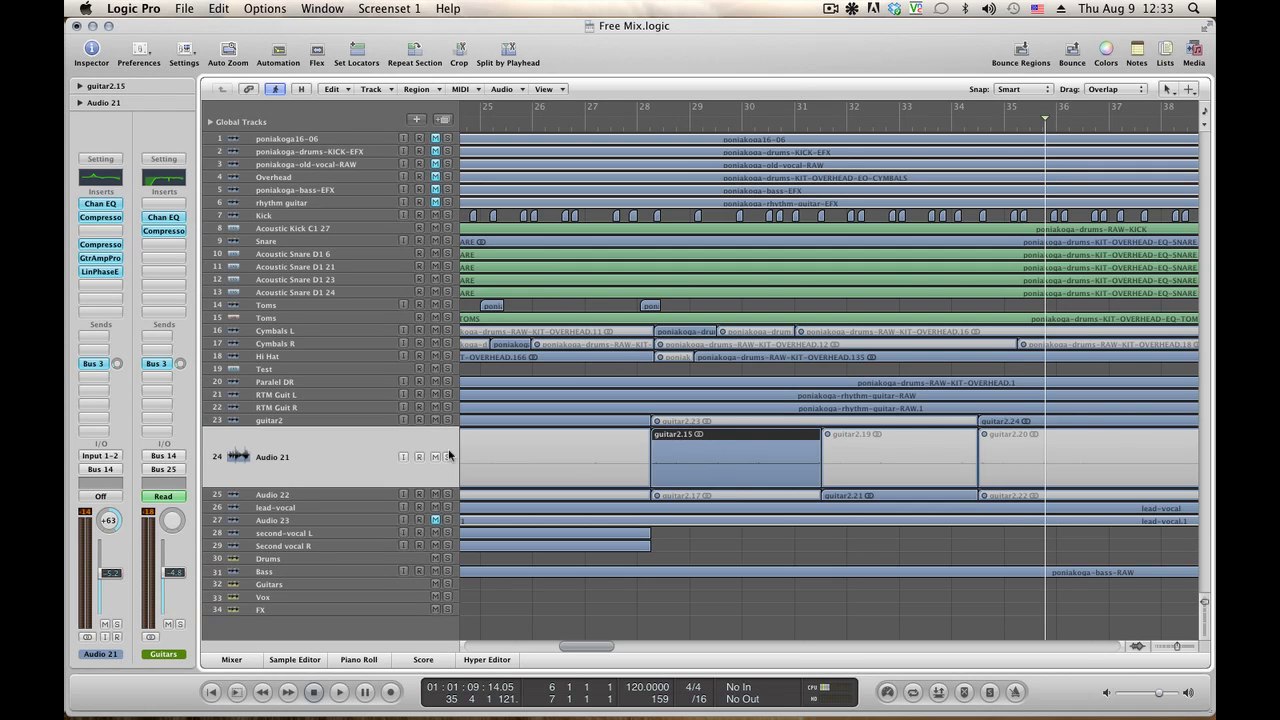
{"action": "left_click", "coordinate": [384, 452]}
{"action": "left_click", "coordinate": [346, 496]}
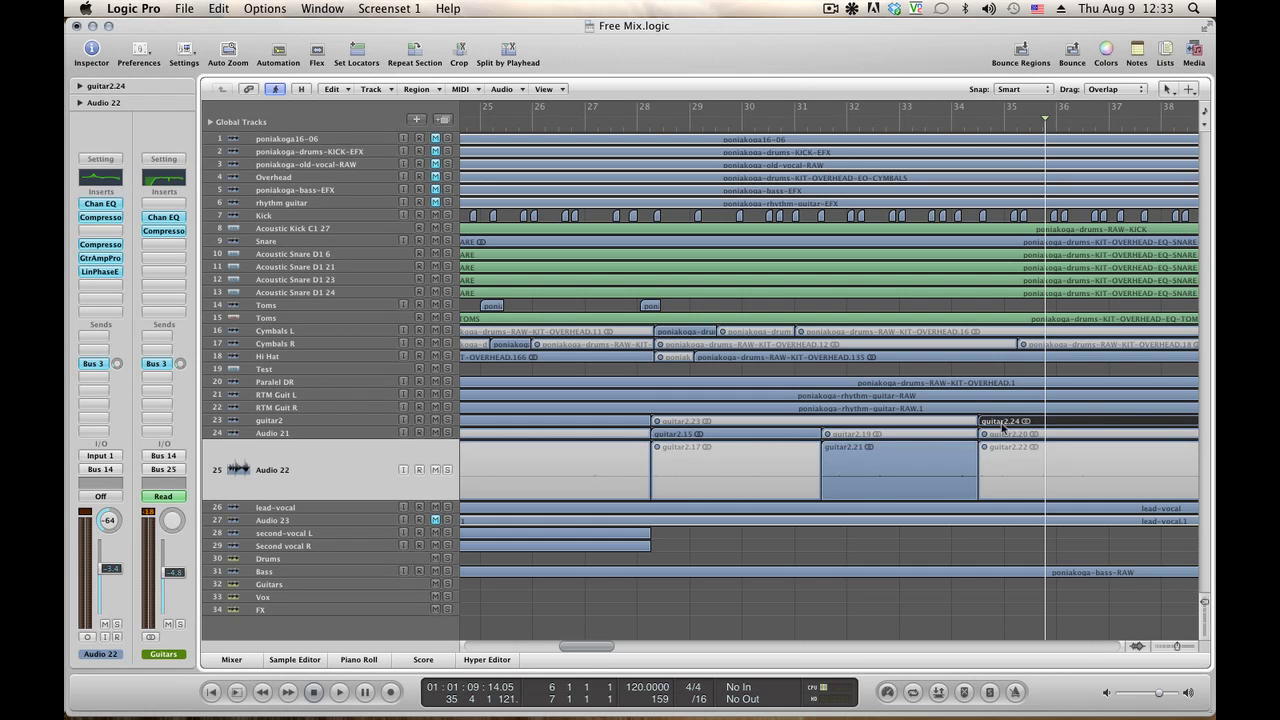
Open the Audio 21 region from bars 28 to 31 in the Sample Editor, audition its ending, and trim its length to 3 0 3 58.
{"action": "left_click", "coordinate": [768, 436]}
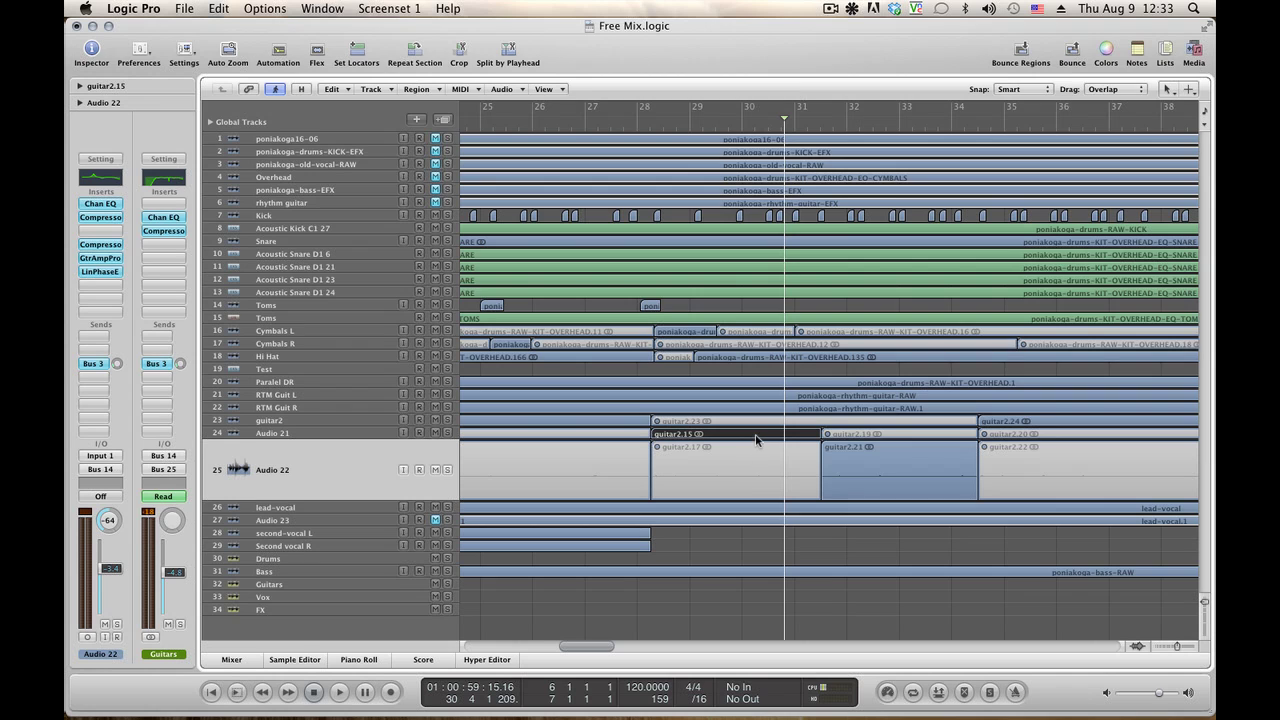
{"action": "double_click", "coordinate": [755, 438]}
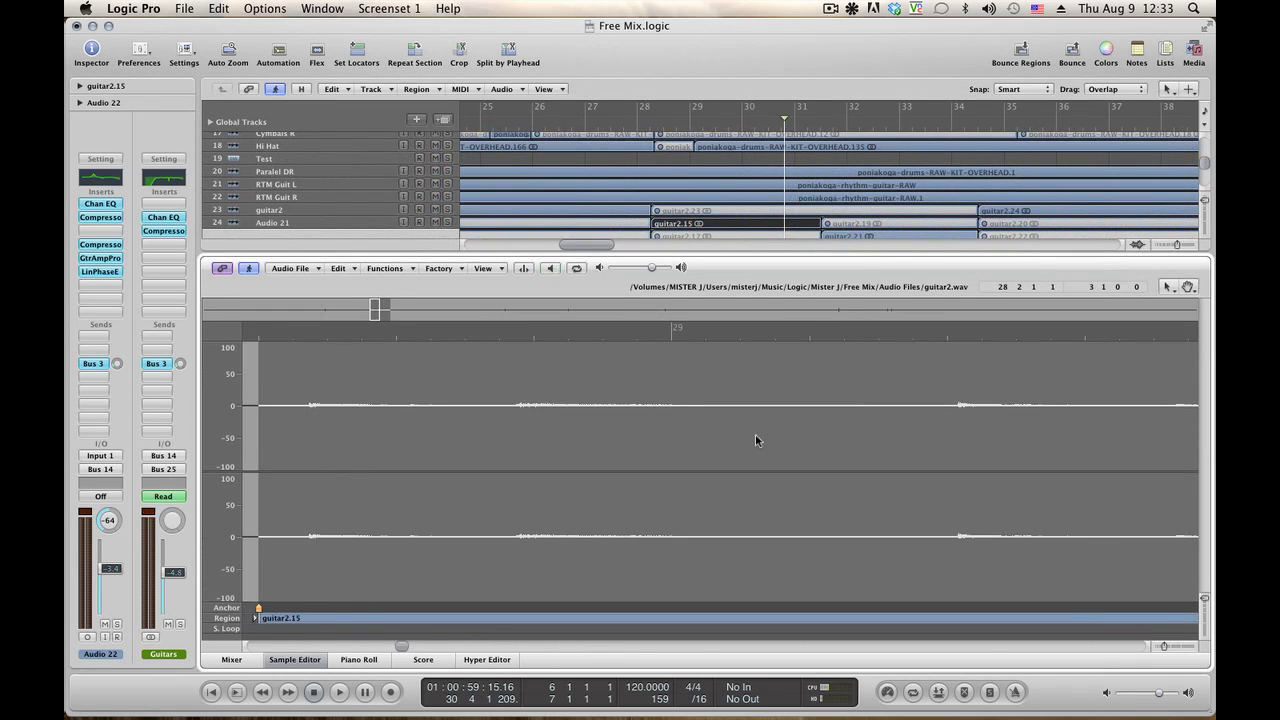
{"action": "key", "text": "space"}
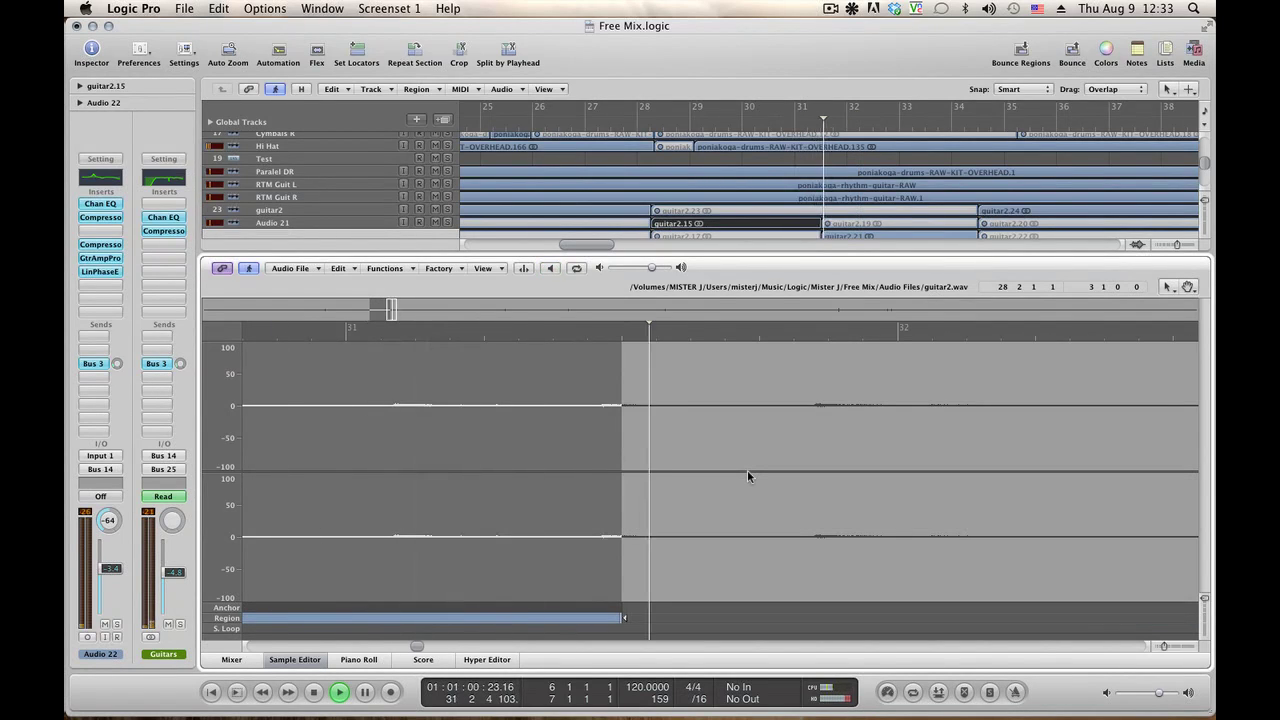
{"action": "key", "text": "space"}
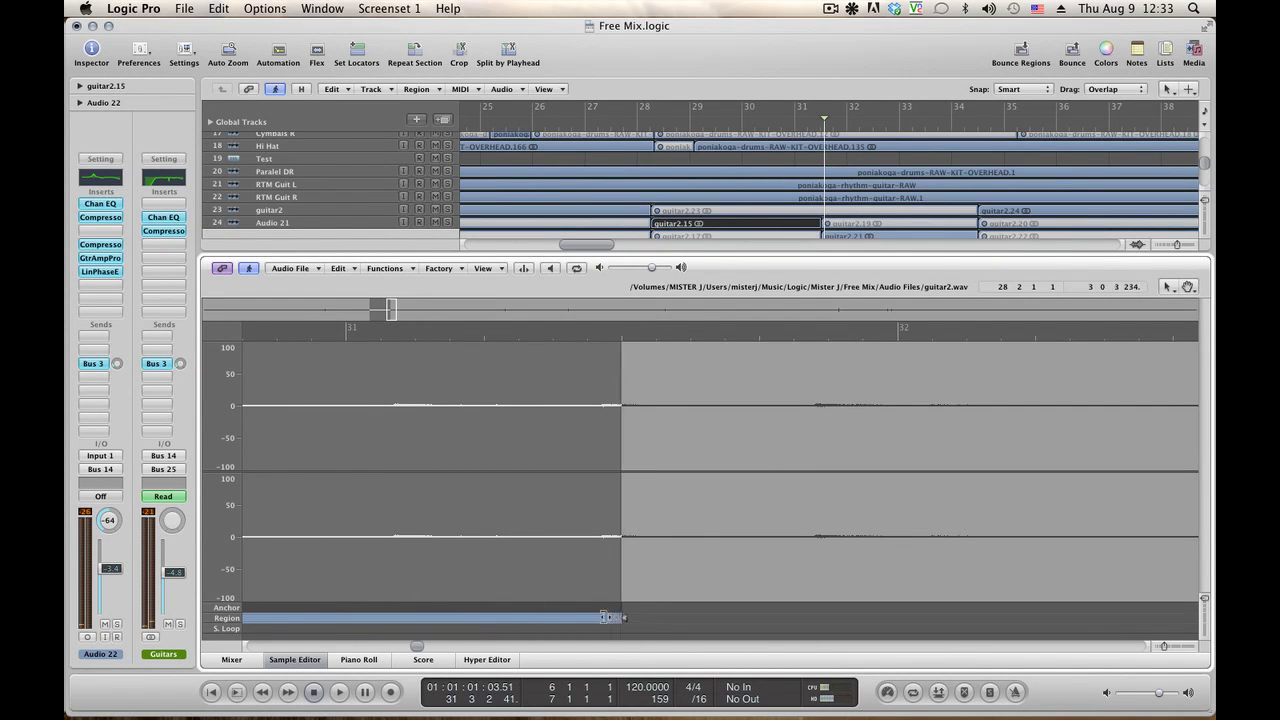
{"action": "left_click_drag", "start_coordinate": [596, 616], "coordinate": [596, 617]}
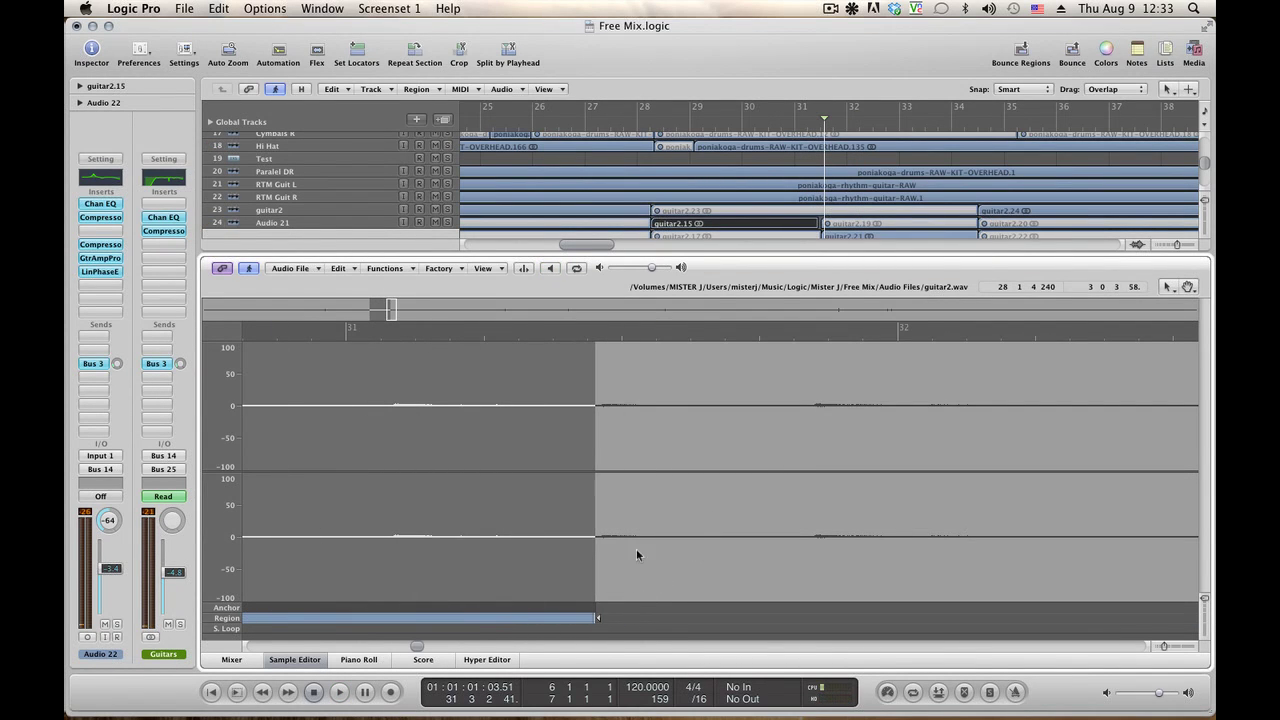
Extend the start of the Audio 22 region in bar 31 back to 31 2 4 27 in the Sample Editor, and close the editor.
{"action": "left_click", "coordinate": [840, 235]}
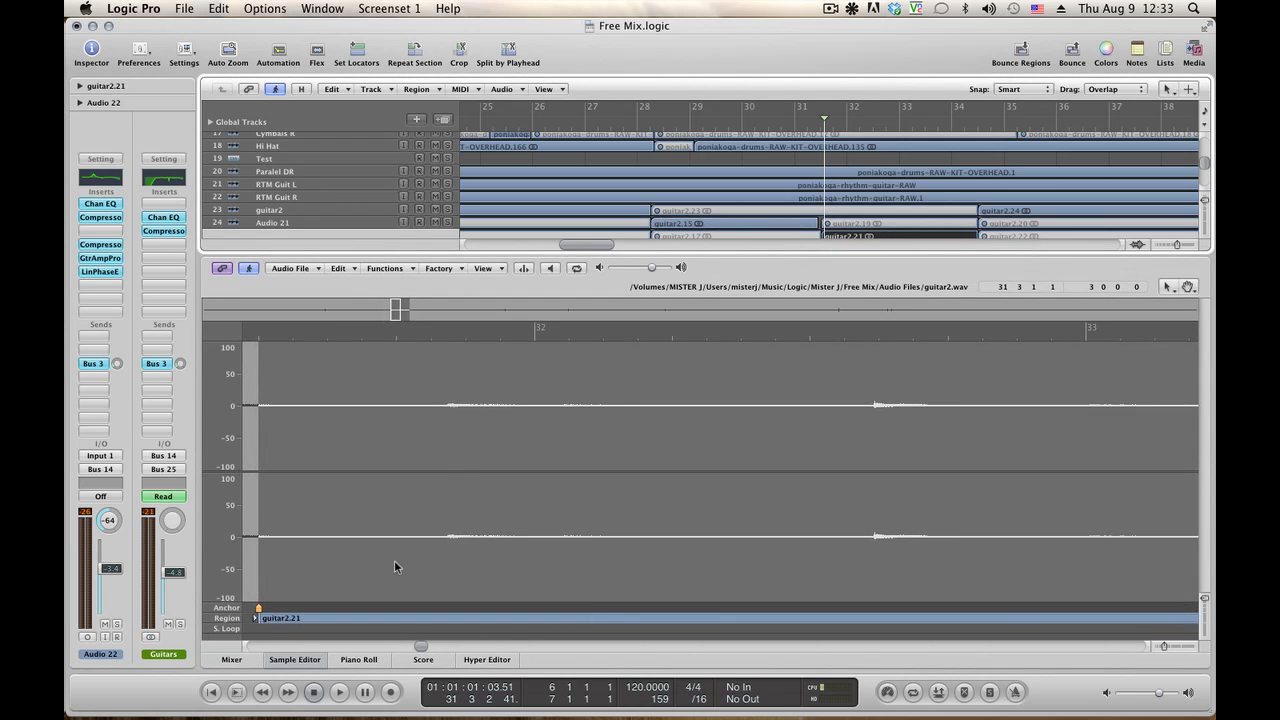
{"action": "scroll", "coordinate": [424, 650], "scroll_direction": "left", "scroll_amount": 5}
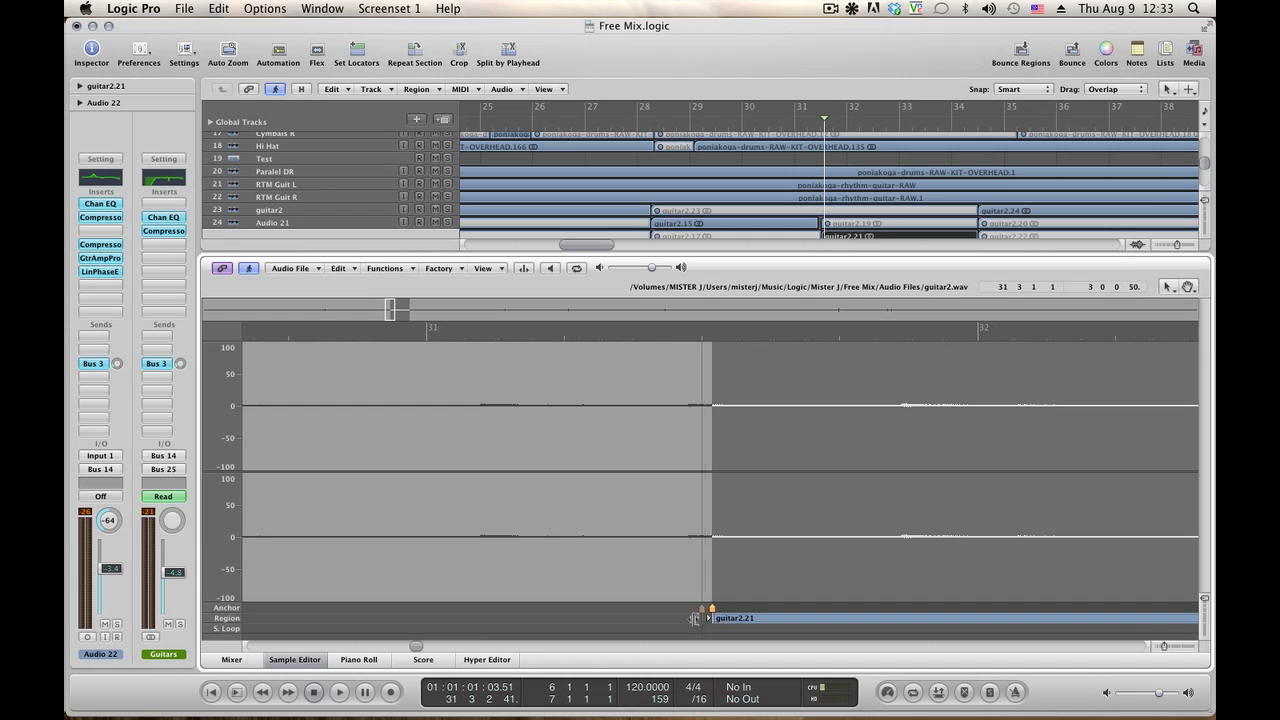
{"action": "left_click_drag", "start_coordinate": [679, 618], "coordinate": [677, 618]}
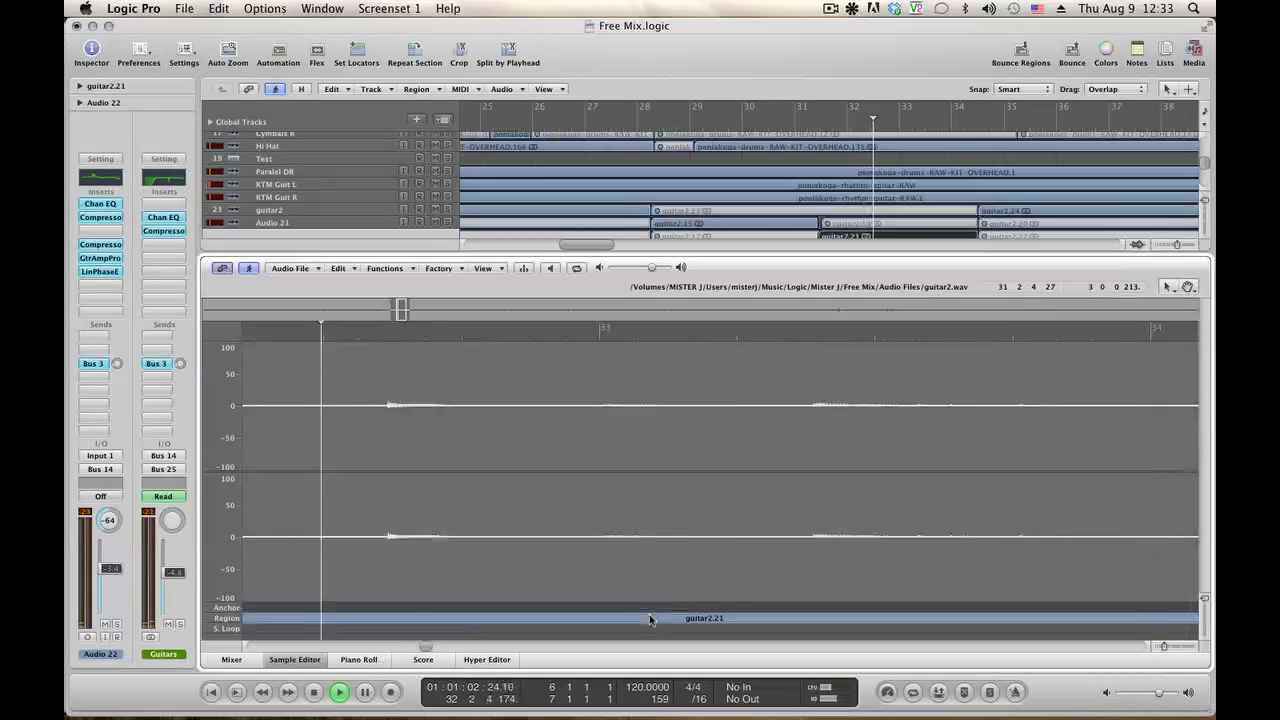
{"action": "left_click", "coordinate": [293, 660]}
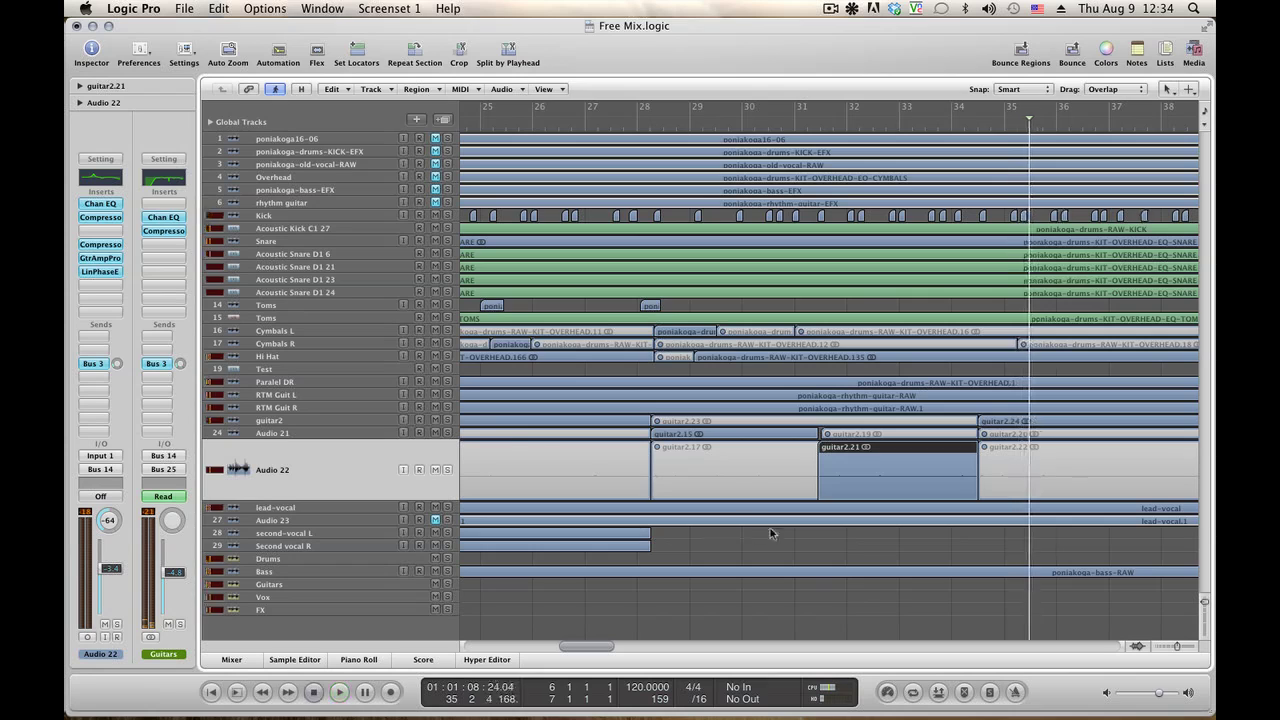
Solo the guitar2, Audio 21 and Audio 22 tracks and play the guitar transitions through to bar 35.
{"action": "left_click", "coordinate": [447, 469]}
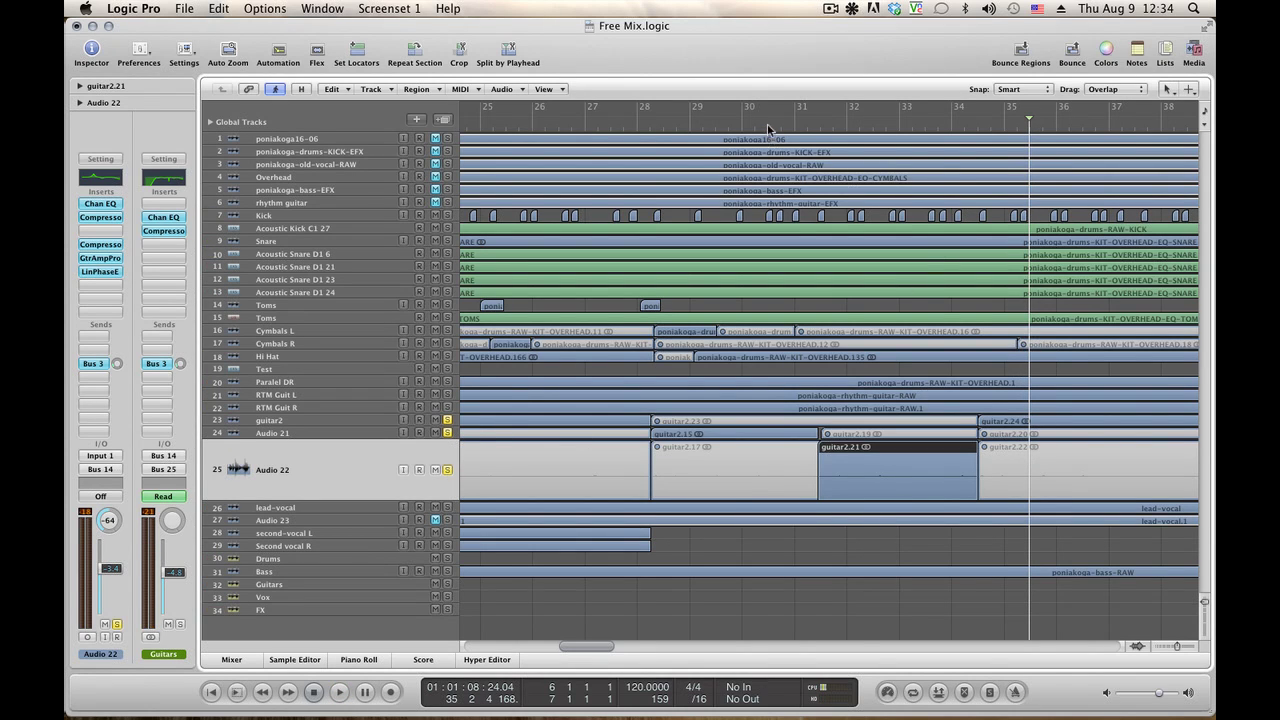
{"action": "key", "text": "space"}
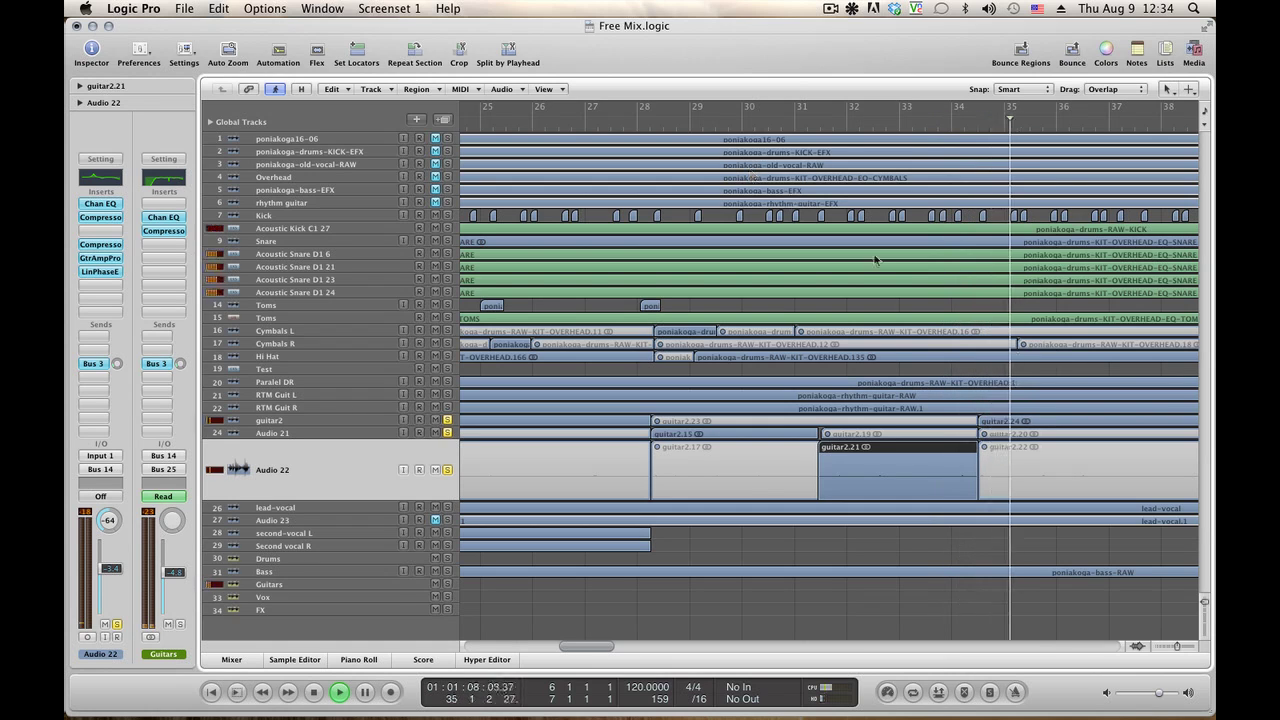
{"action": "key", "text": "space"}
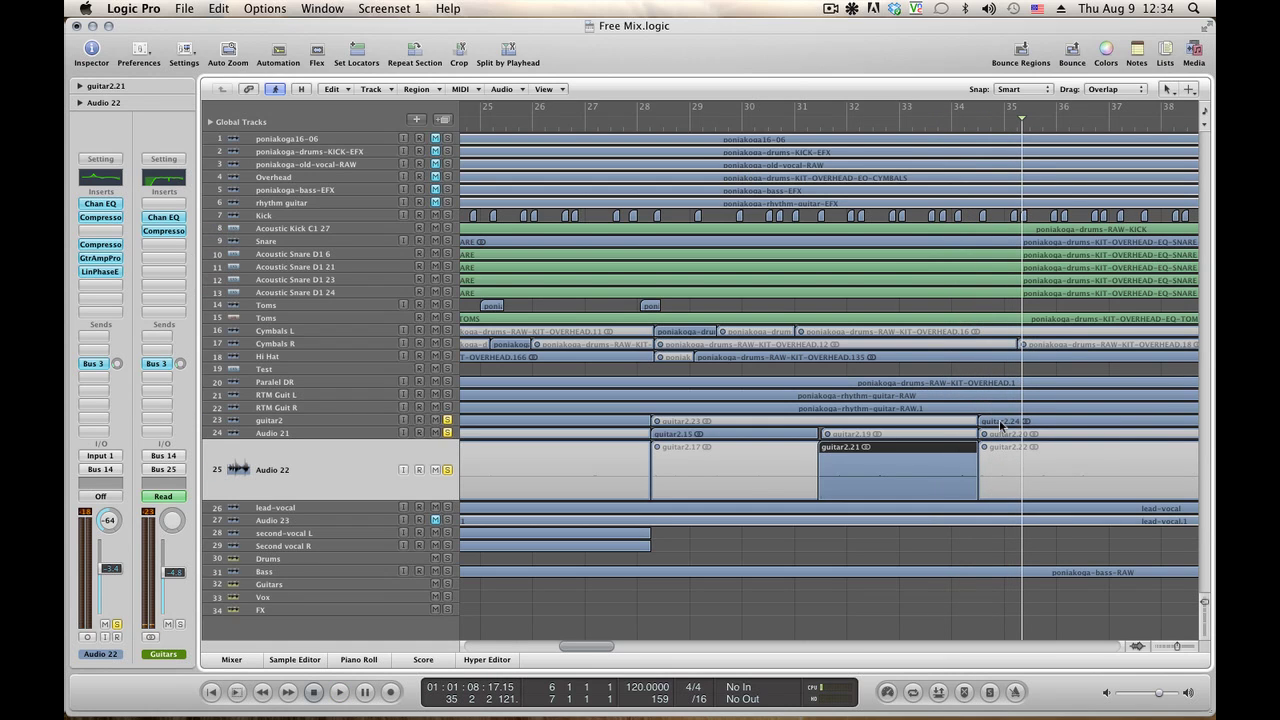
Trim the start of the unmuted guitar2 region in bar 34 to just before its first note, using the Sample Editor.
{"action": "double_click", "coordinate": [1001, 422]}
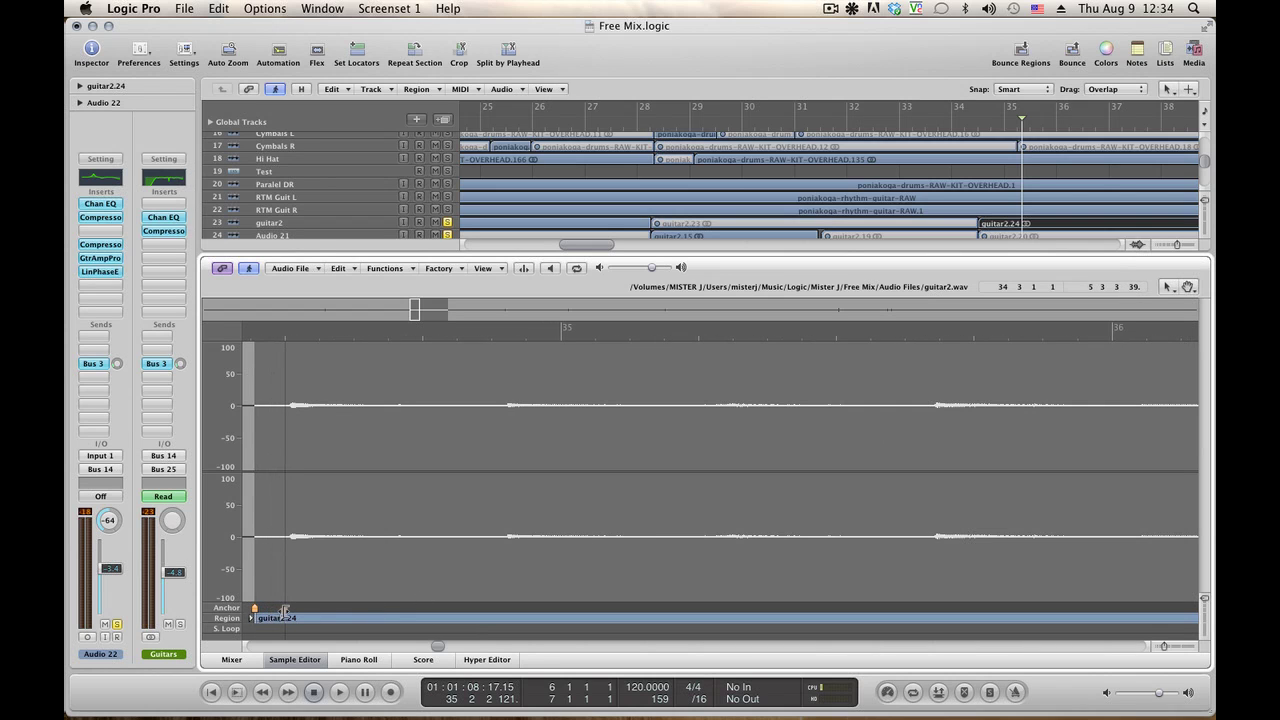
{"action": "left_click_drag", "start_coordinate": [284, 610], "coordinate": [285, 609]}
{"action": "left_click", "coordinate": [295, 661]}
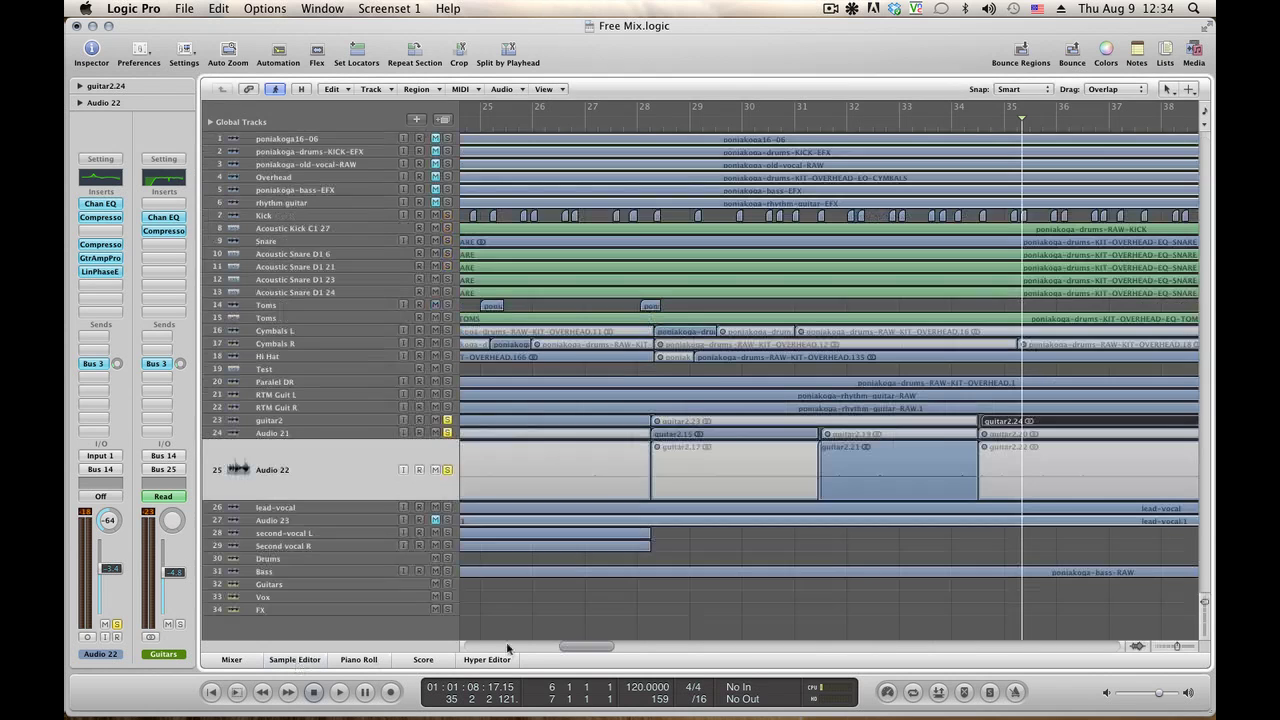
Audition the end of the unmuted Audio 22 region from bar 34 and extend it to the next note in the Sample Editor.
{"action": "double_click", "coordinate": [958, 462]}
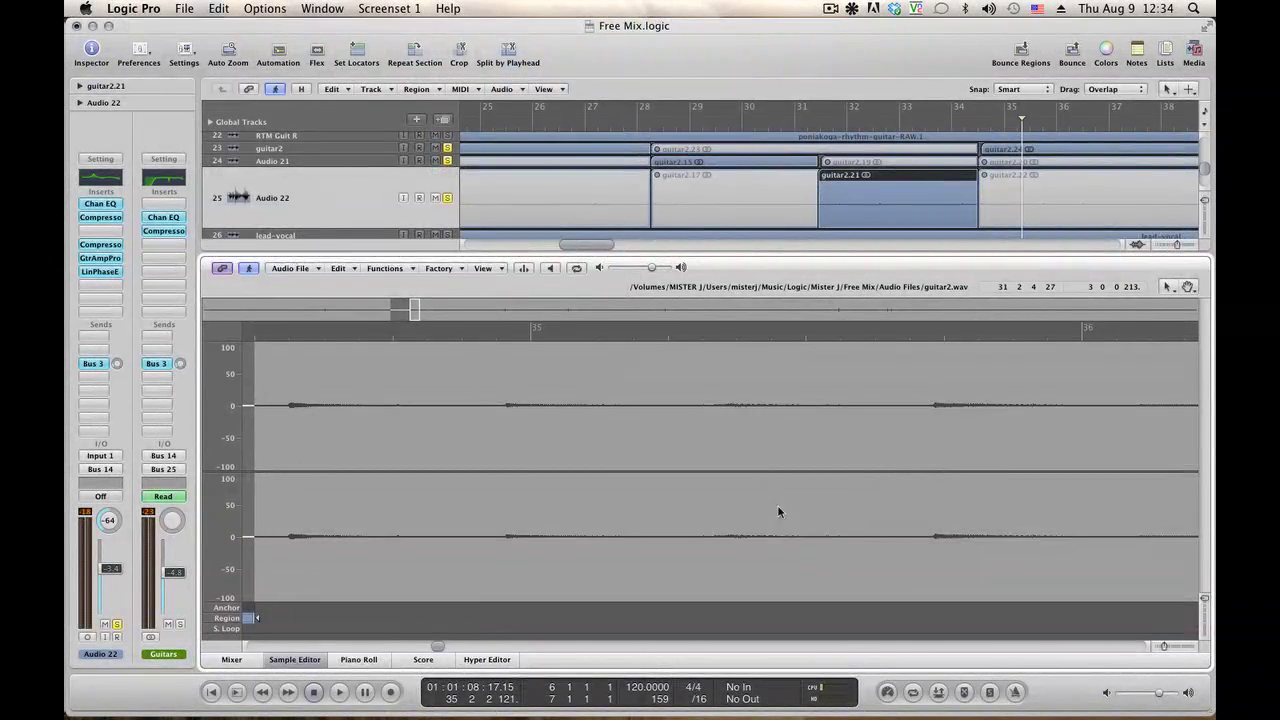
{"action": "left_click", "coordinate": [965, 129]}
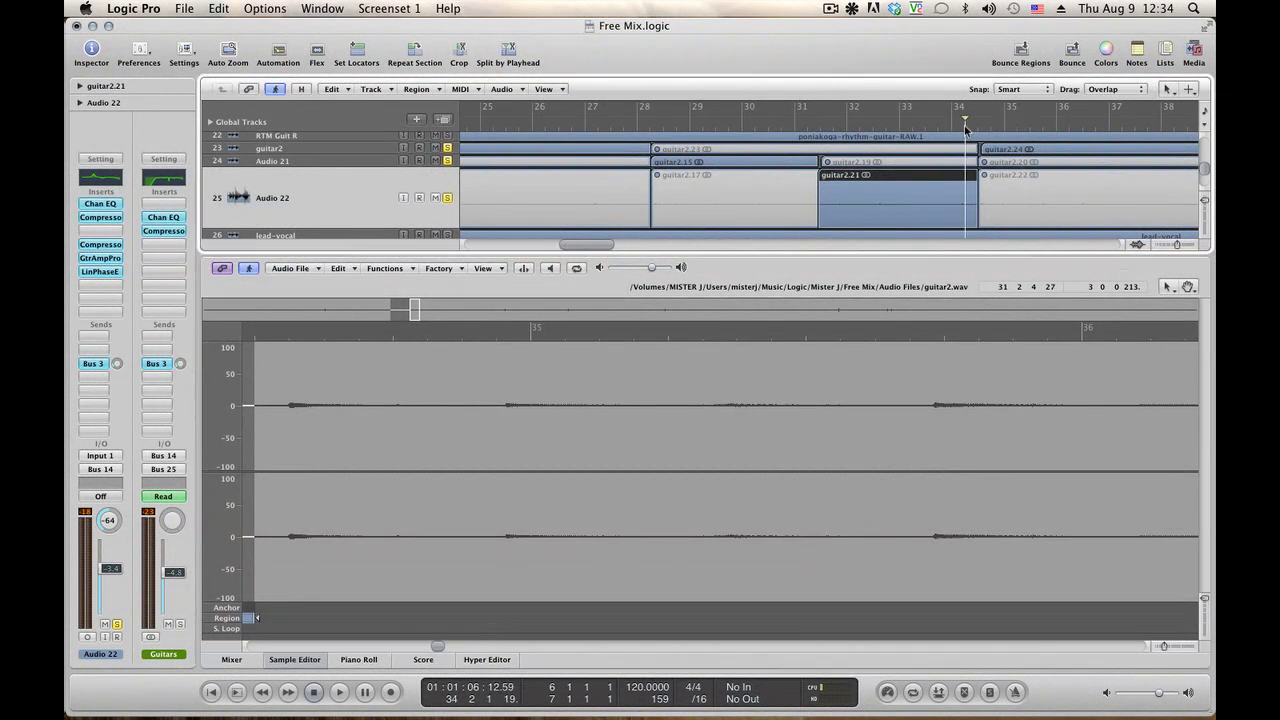
{"action": "key", "text": "space"}
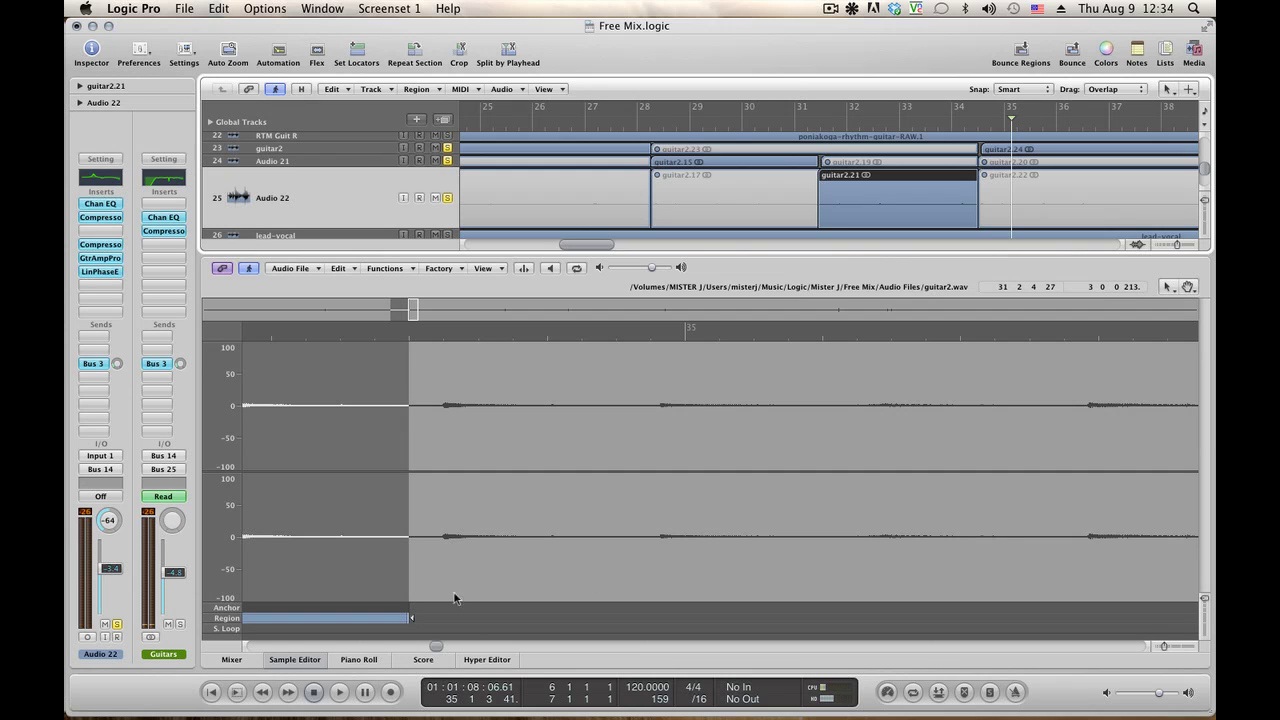
{"action": "left_click_drag", "start_coordinate": [409, 616], "coordinate": [442, 616]}
{"action": "left_click", "coordinate": [294, 660]}
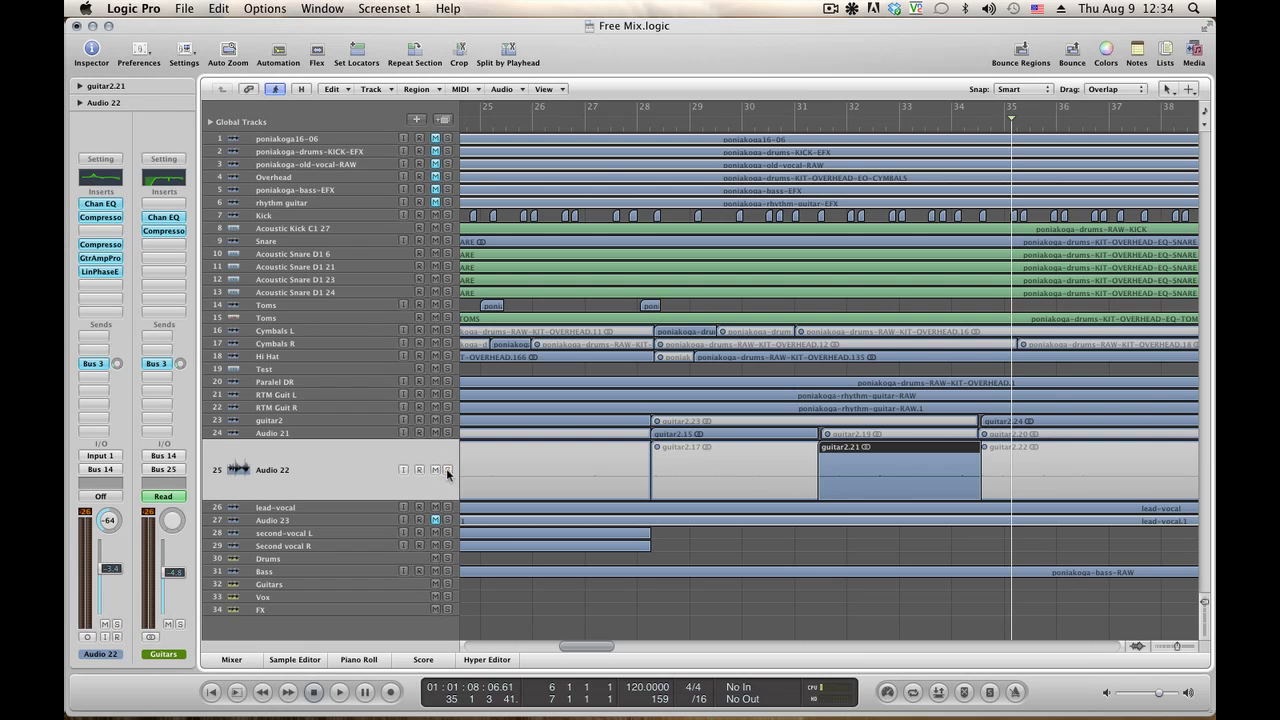
Show the Guitars track's volume automation and add points around bar 28 that lower the level to -7.2 dB.
{"action": "key", "text": "space"}
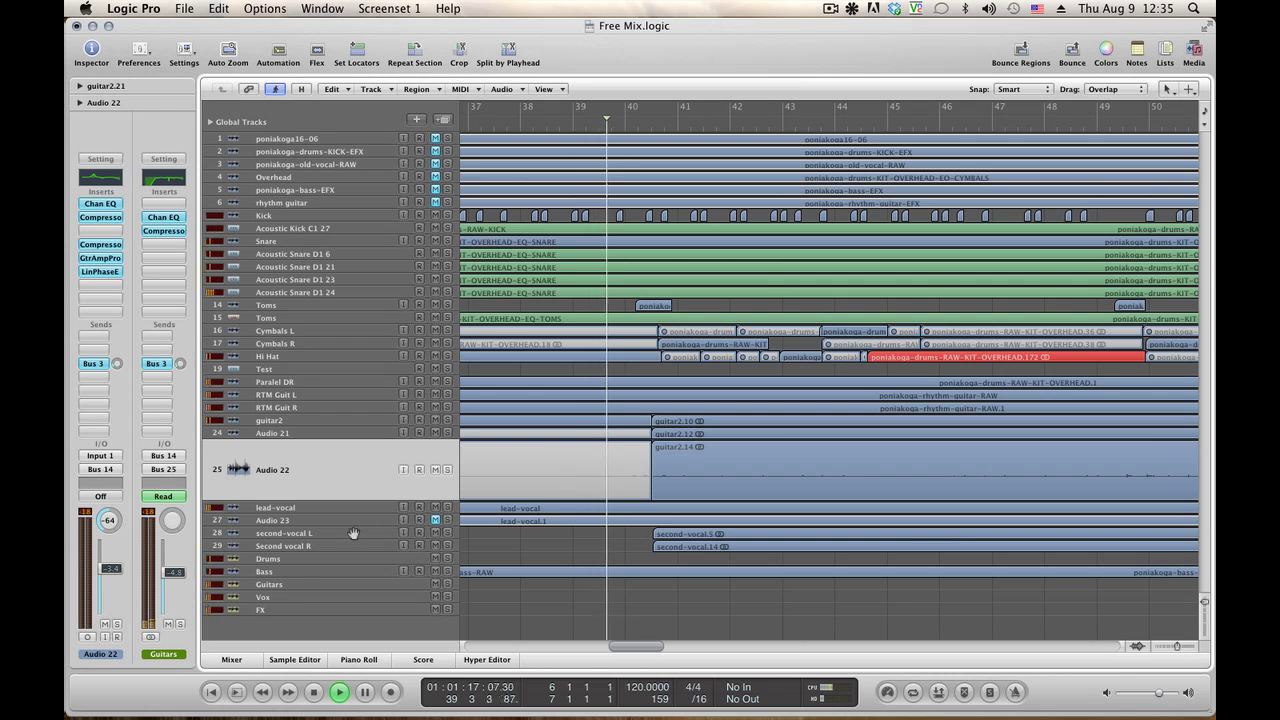
{"action": "left_click", "coordinate": [300, 584]}
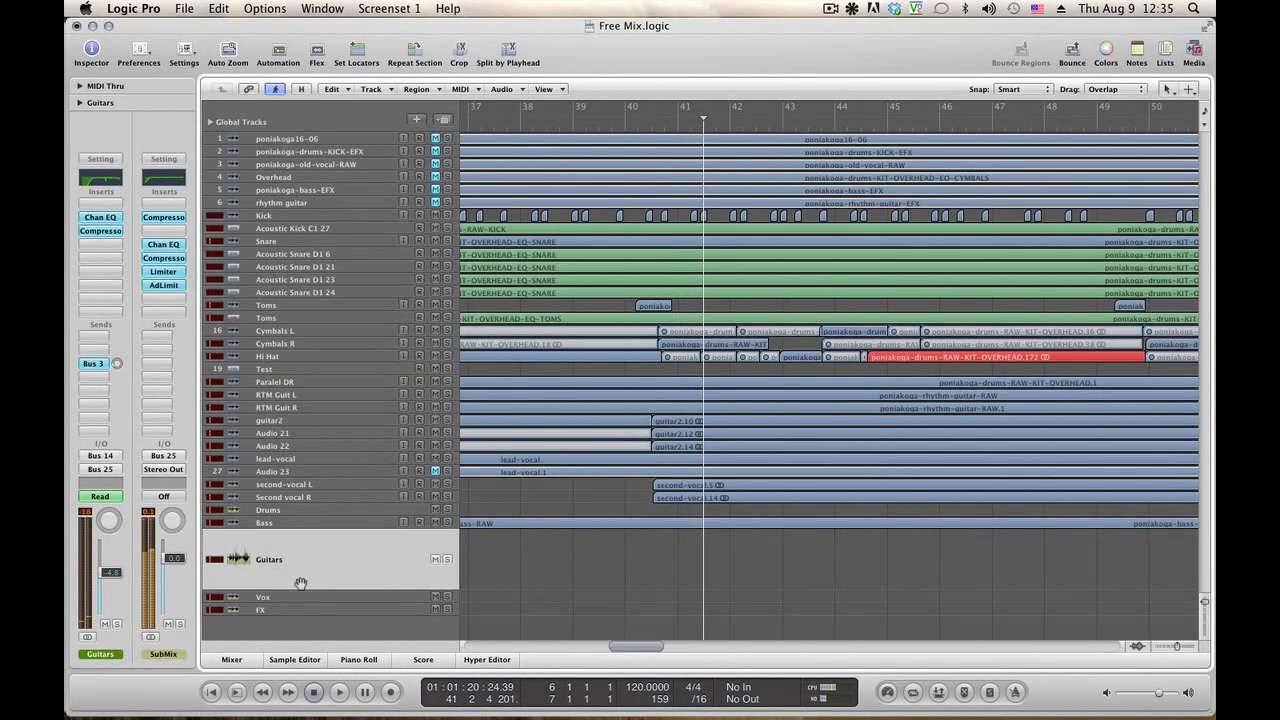
{"action": "left_click_drag", "start_coordinate": [641, 650], "coordinate": [566, 648]}
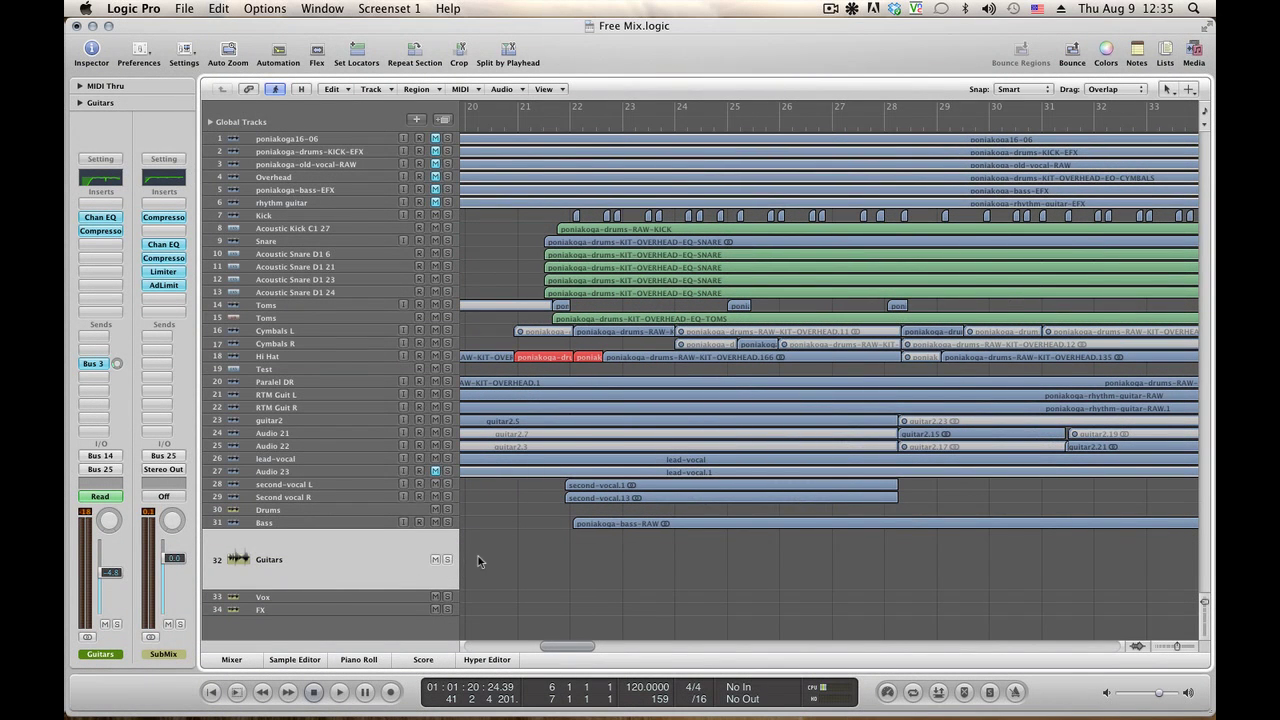
{"action": "key", "text": "a"}
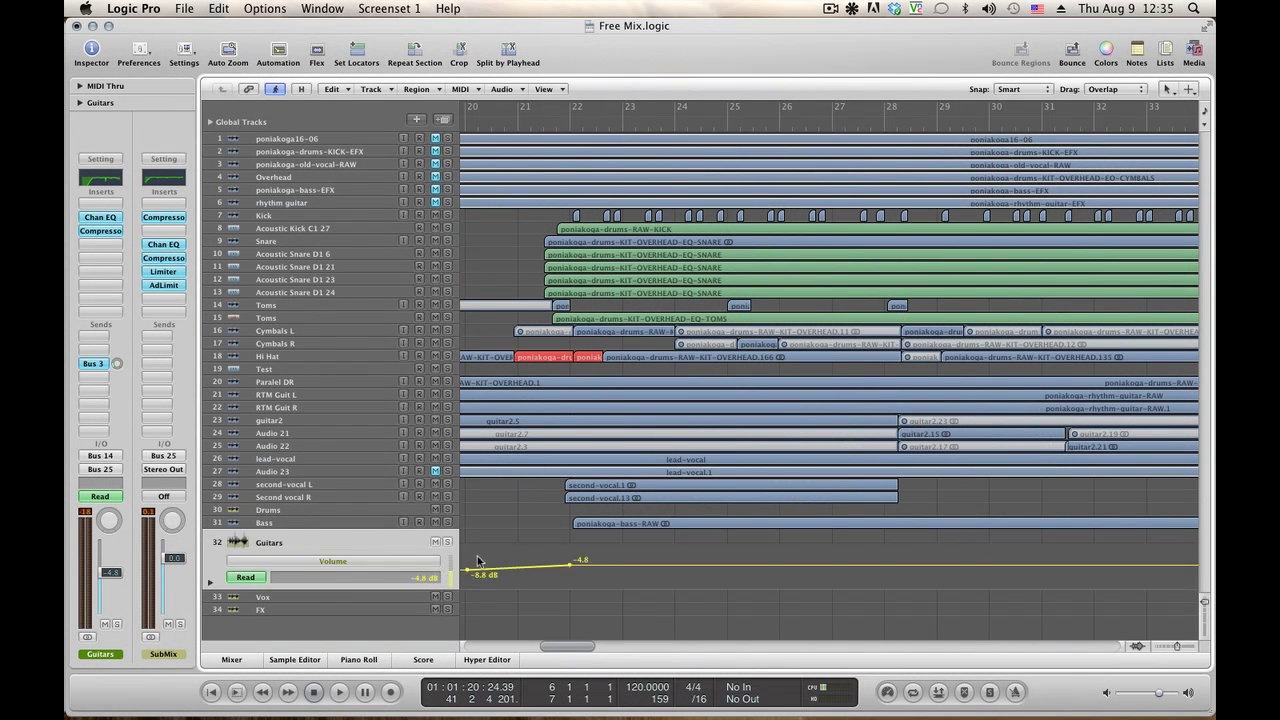
{"action": "left_click", "coordinate": [885, 565]}
{"action": "left_click_drag", "start_coordinate": [885, 568], "coordinate": [875, 566]}
{"action": "left_click_drag", "start_coordinate": [958, 571], "coordinate": [959, 574]}
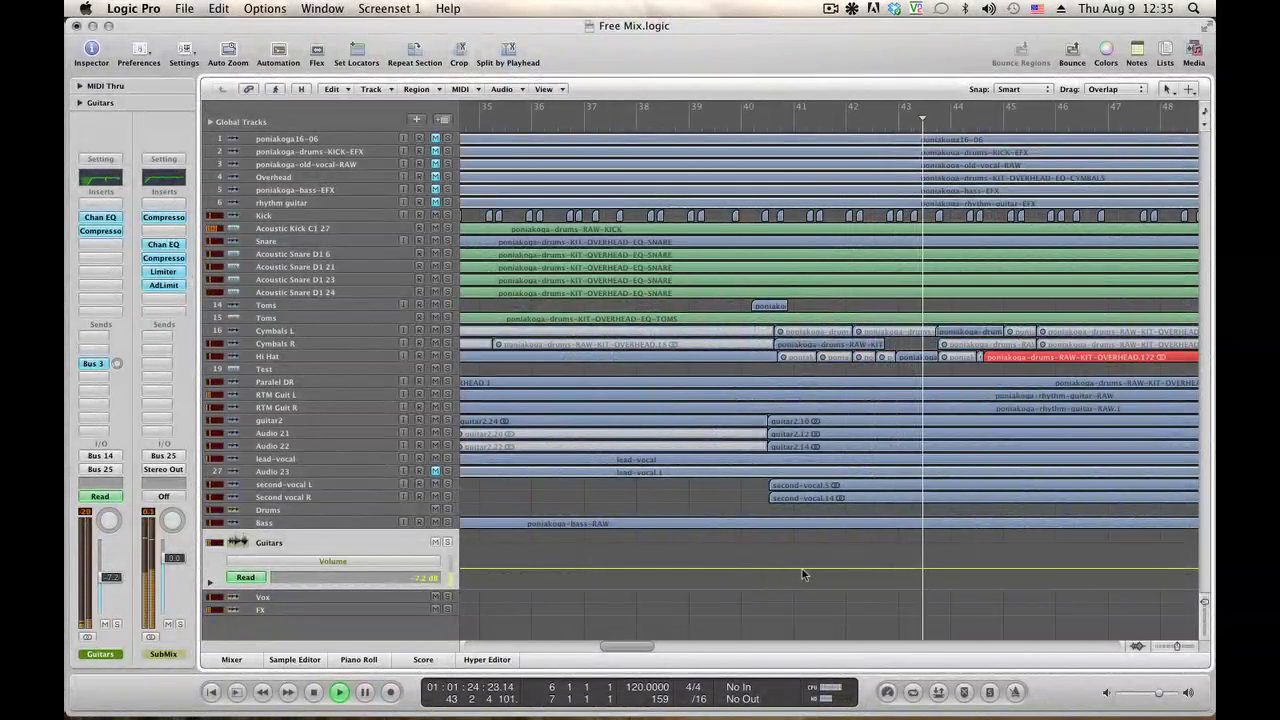
Move the Guitars track's -7.2 dB volume point to the guitar split in bar 28, and ramp the volume back to -4.8 dB in bar 40.
{"action": "left_click_drag", "start_coordinate": [777, 571], "coordinate": [730, 573]}
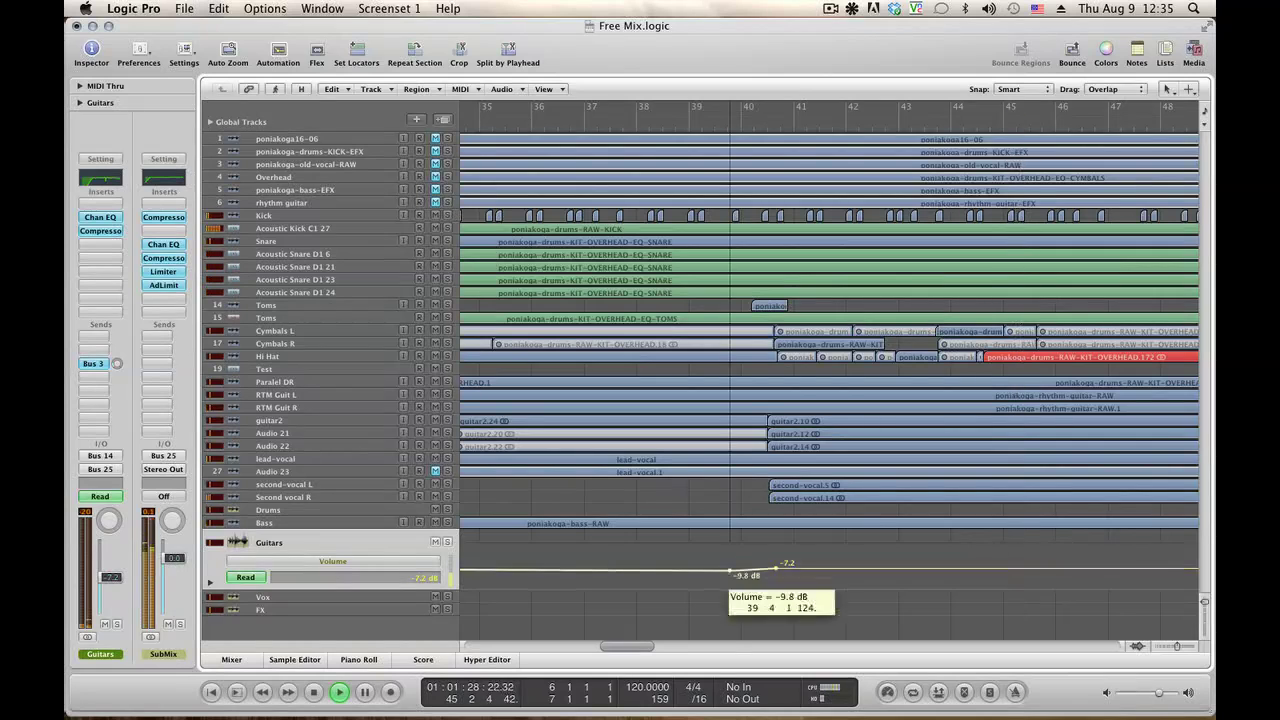
{"action": "left_click_drag", "start_coordinate": [629, 647], "coordinate": [607, 651]}
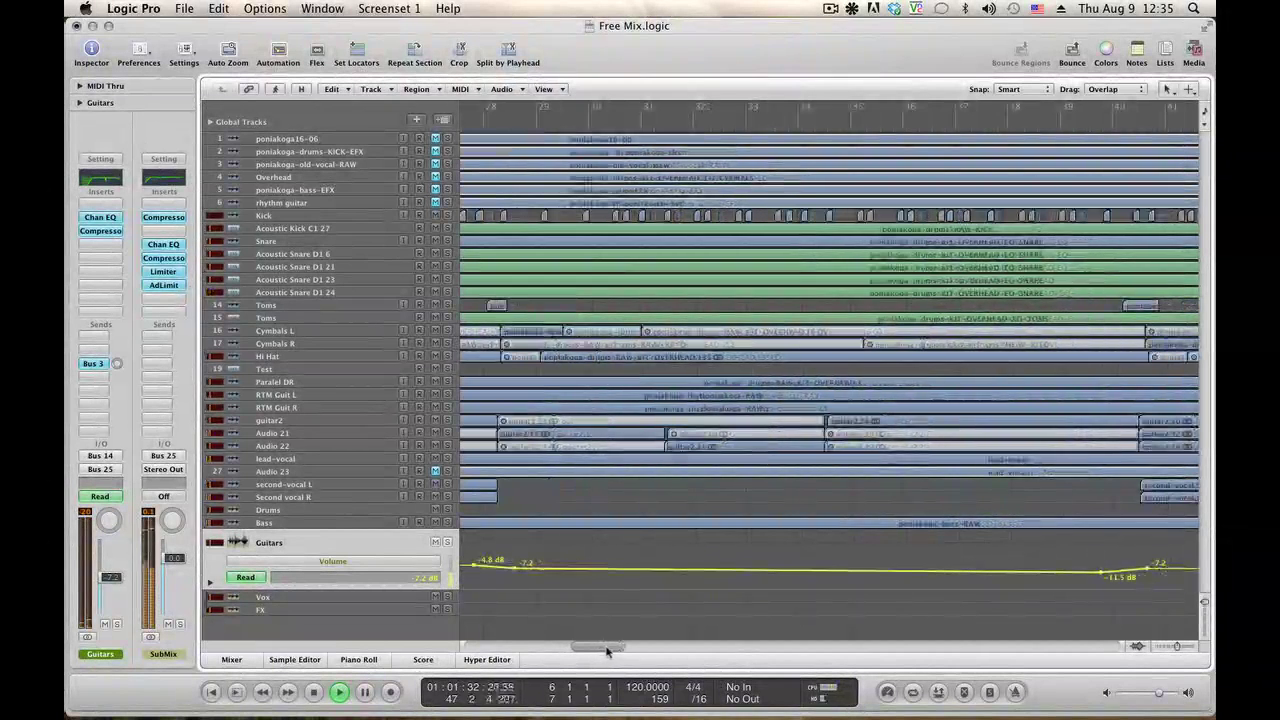
{"action": "left_click_drag", "start_coordinate": [517, 573], "coordinate": [500, 568]}
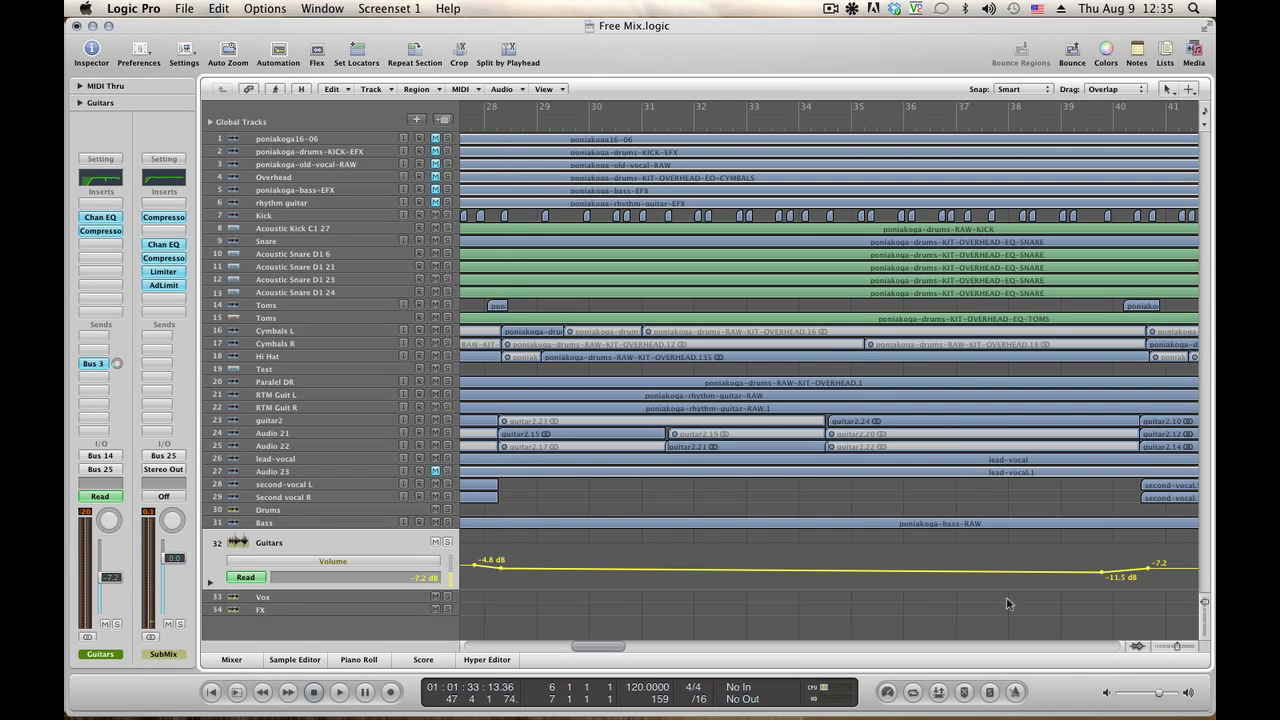
{"action": "left_click", "coordinate": [1102, 573]}
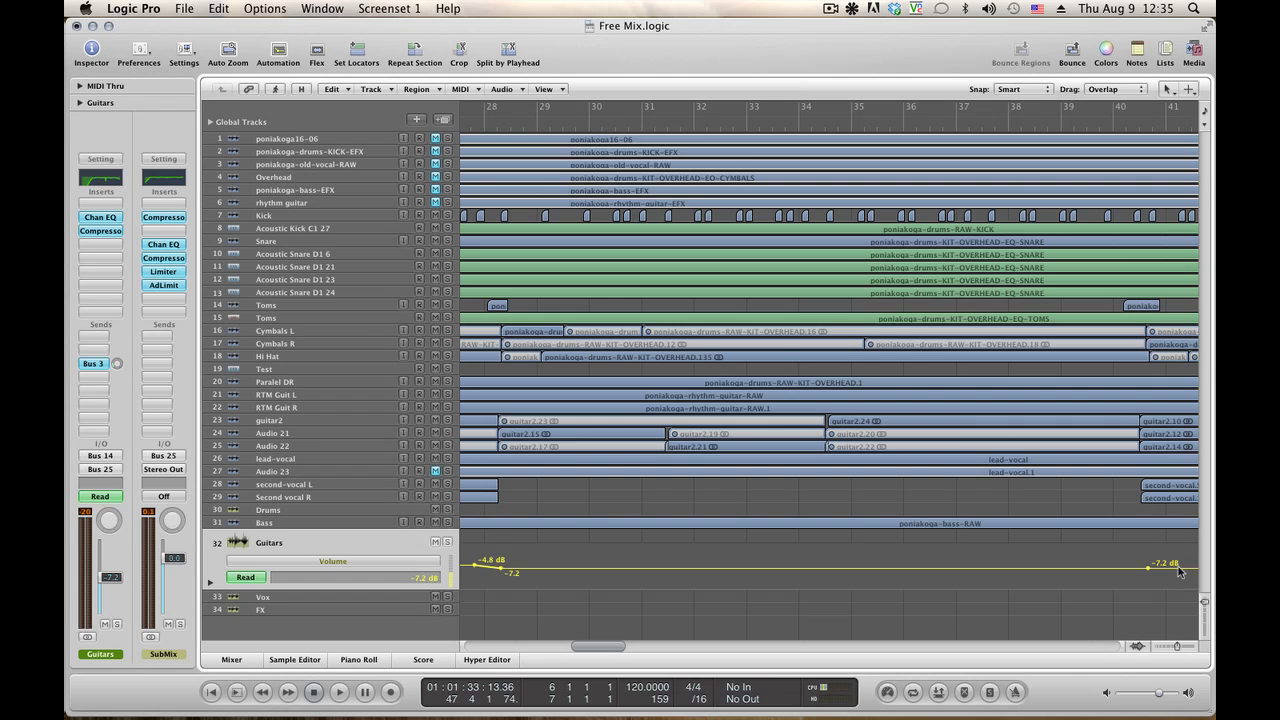
{"action": "left_click_drag", "start_coordinate": [1178, 572], "coordinate": [1178, 568]}
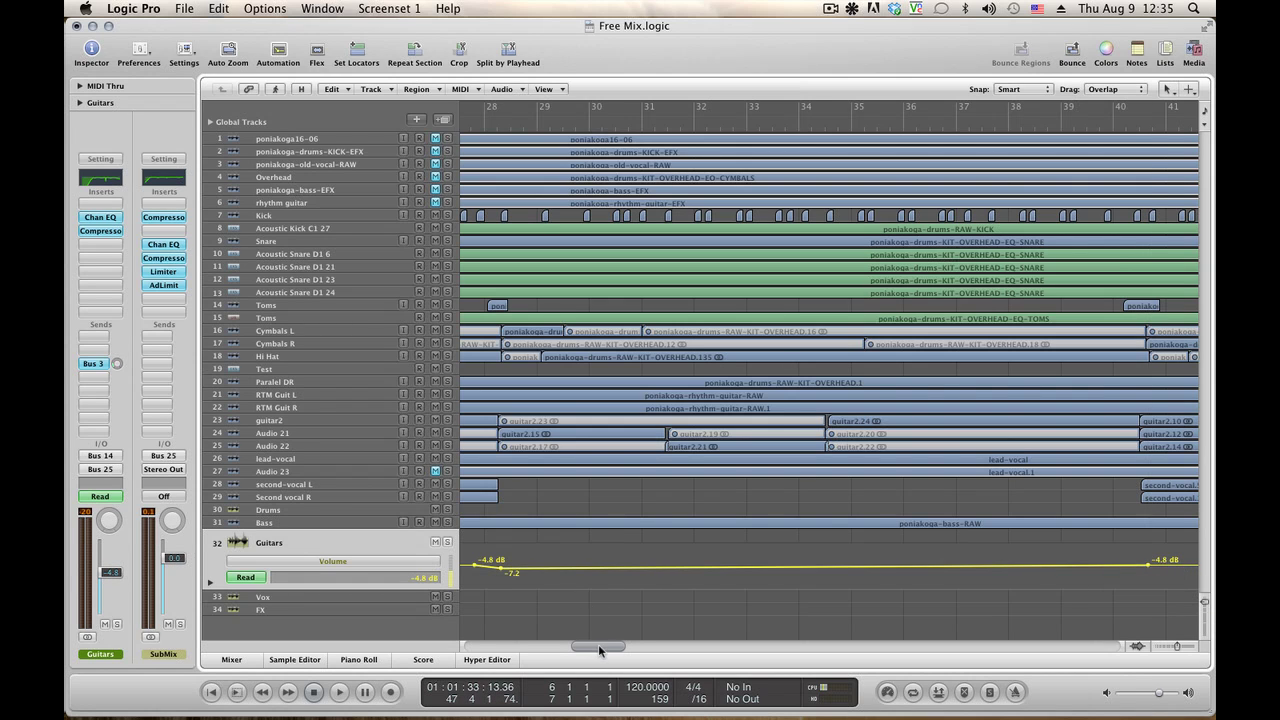
{"action": "left_click_drag", "start_coordinate": [598, 647], "coordinate": [583, 647]}
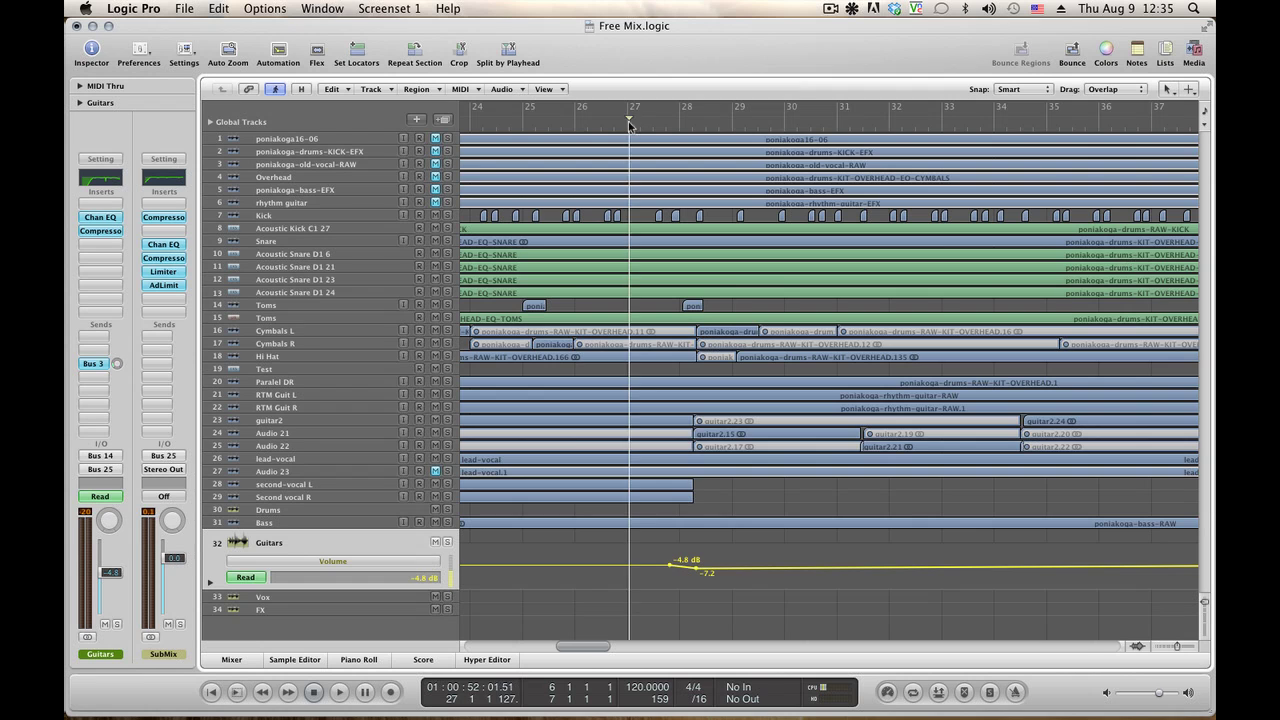
{"action": "key", "text": "space"}
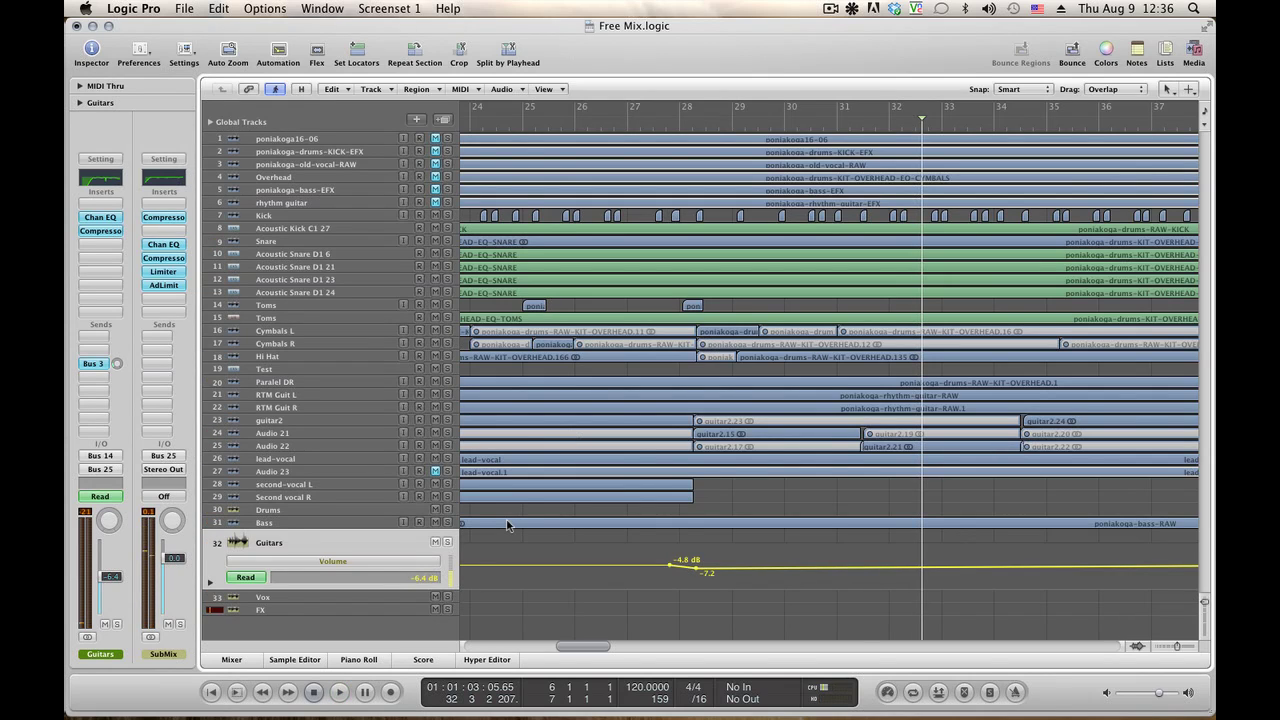
Automate the Drums volume to drop from -3.7 dB to -7.8 dB in bar 28 and ramp back to -3.7 dB by bar 40.
{"action": "left_click", "coordinate": [289, 511]}
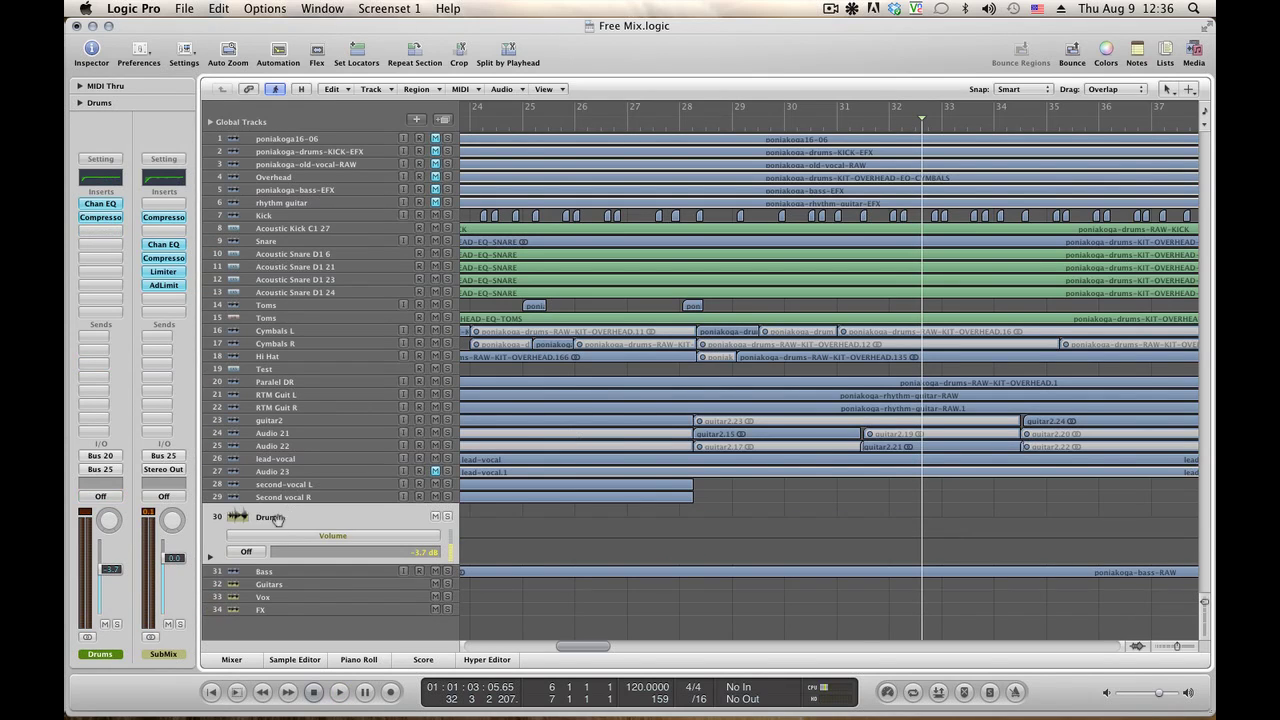
{"action": "left_click", "coordinate": [705, 540]}
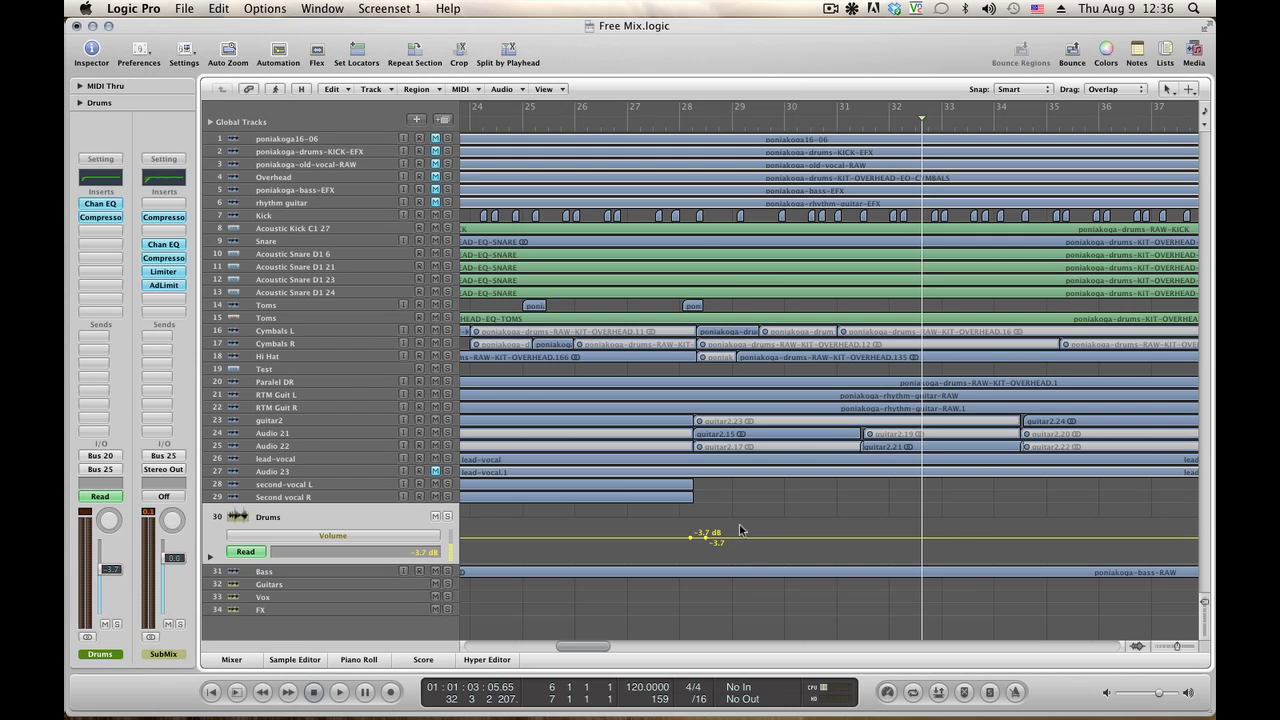
{"action": "left_click", "coordinate": [627, 130]}
{"action": "key", "text": "space"}
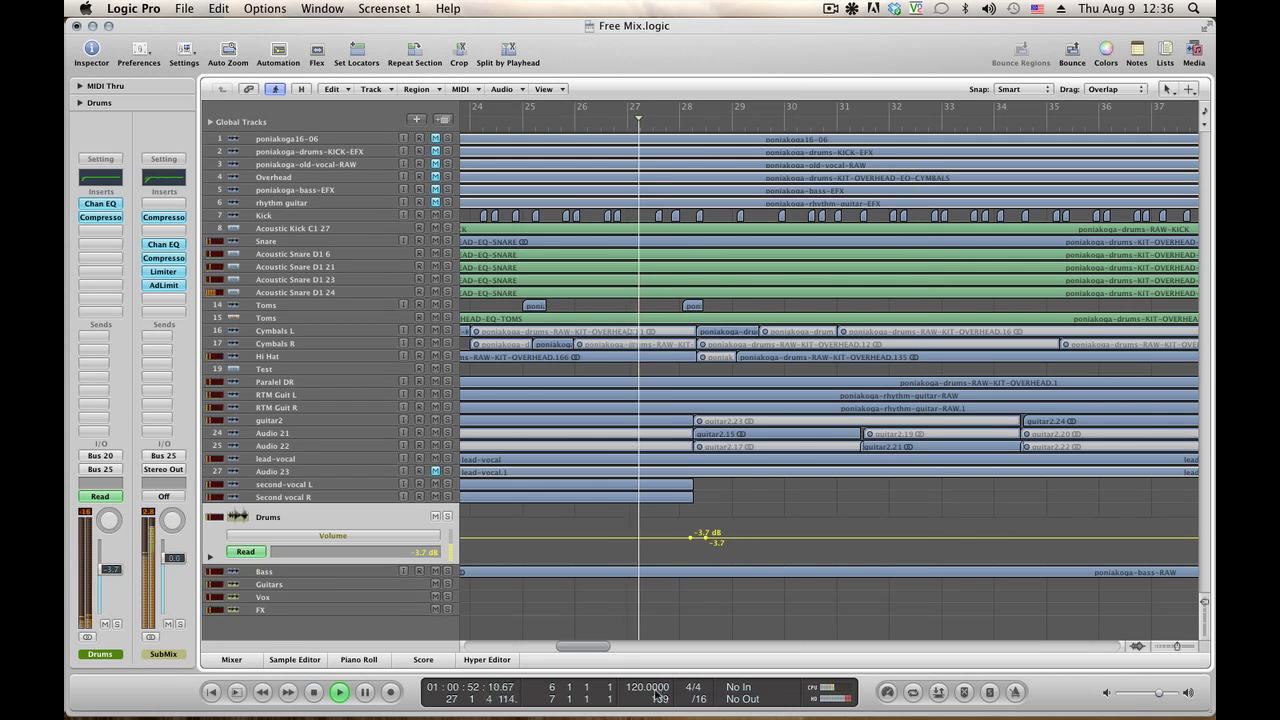
{"action": "left_click_drag", "start_coordinate": [598, 652], "coordinate": [611, 643]}
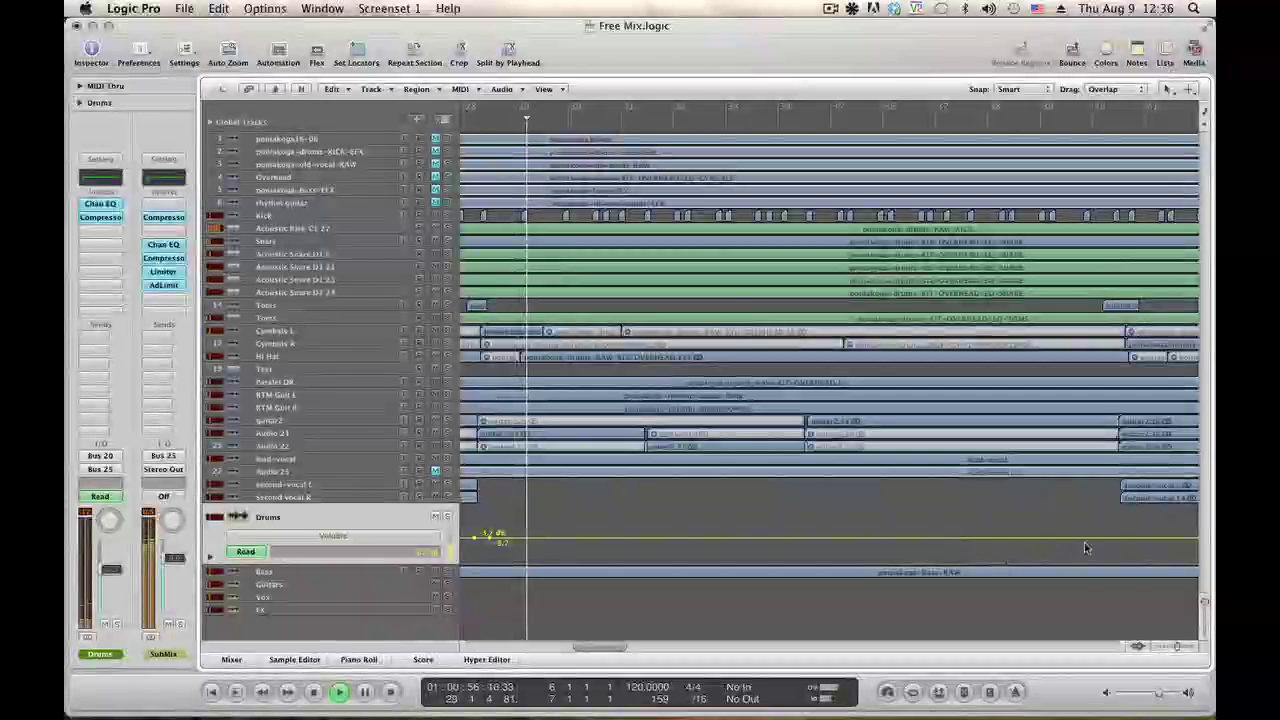
{"action": "left_click", "coordinate": [1117, 539]}
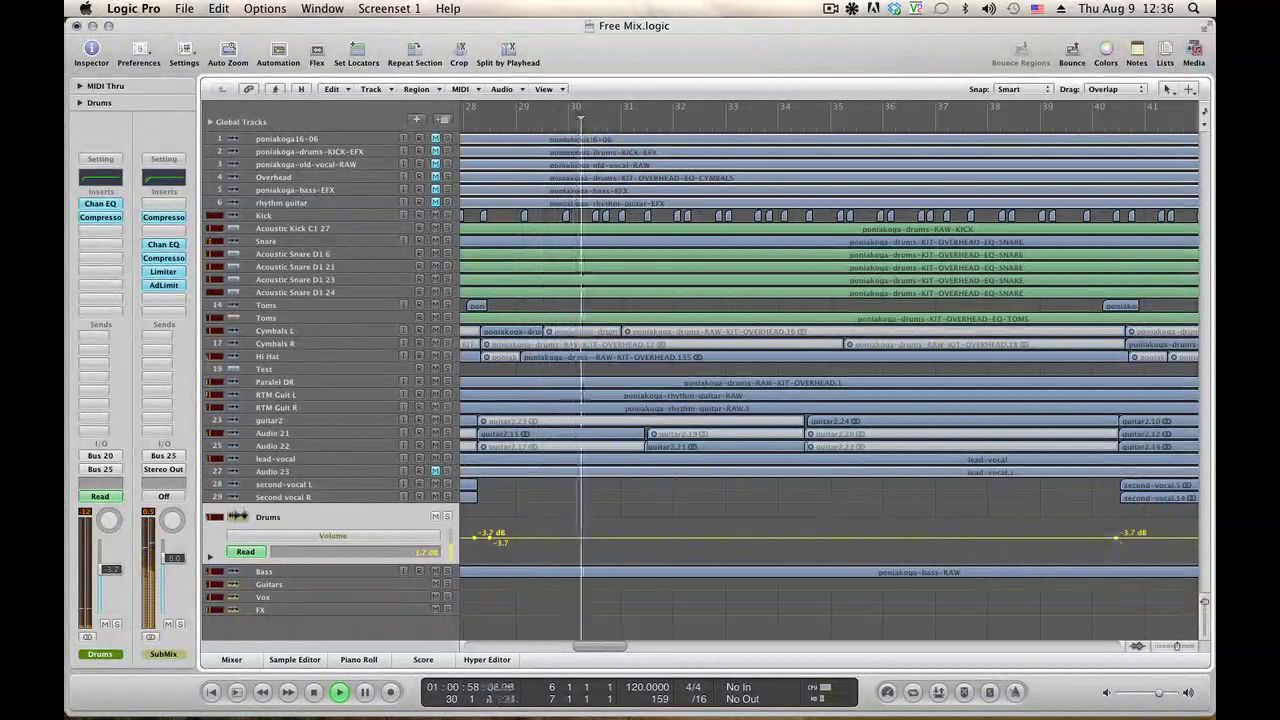
{"action": "left_click_drag", "start_coordinate": [489, 538], "coordinate": [488, 545]}
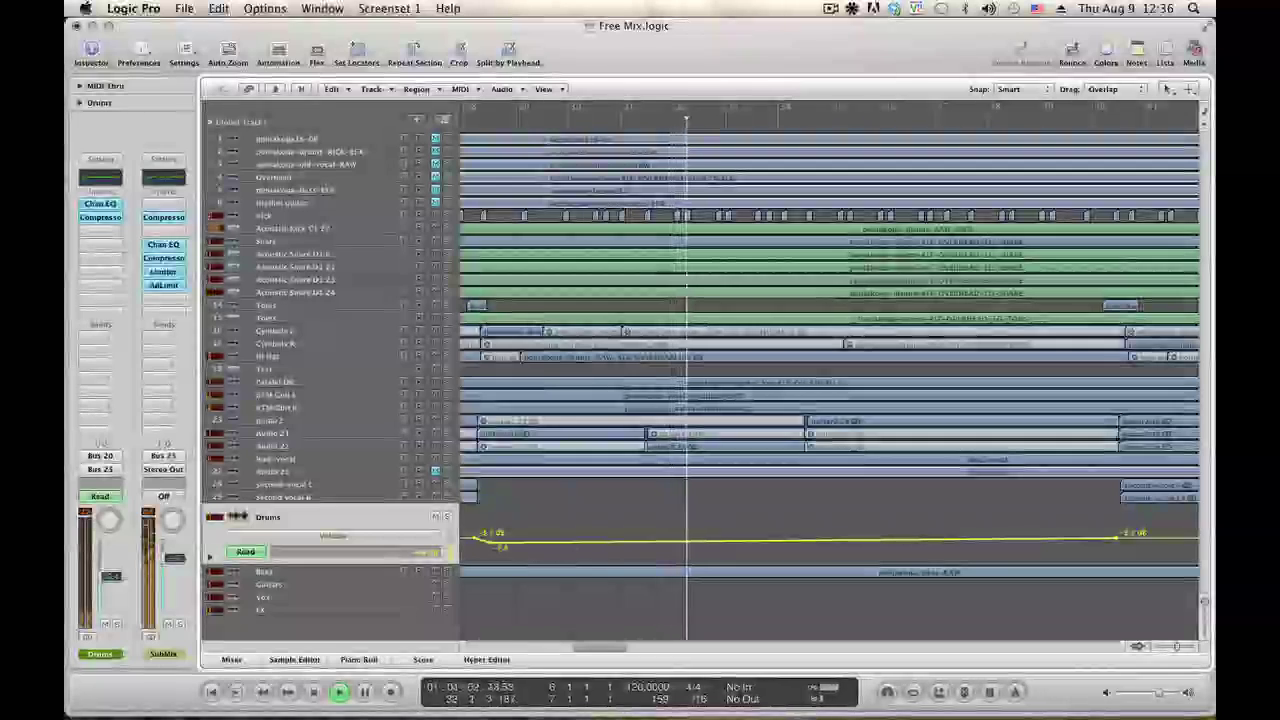
{"action": "left_click_drag", "start_coordinate": [600, 651], "coordinate": [588, 651]}
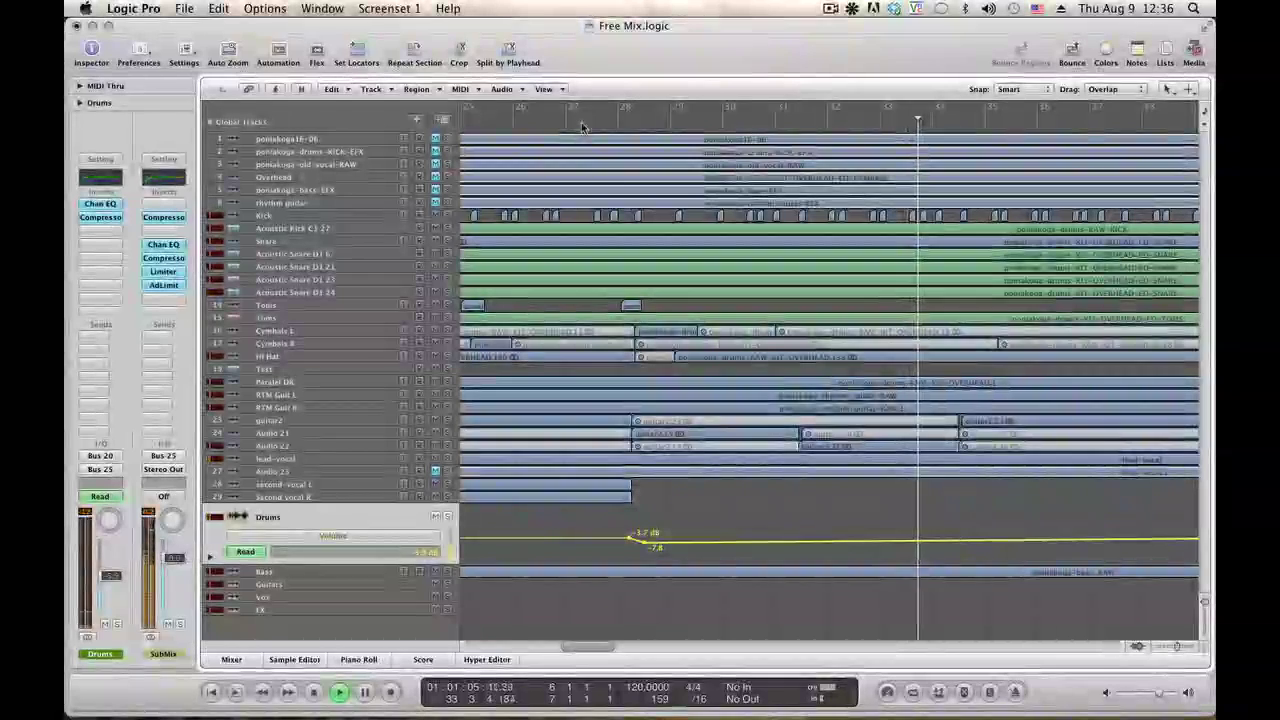
{"action": "left_click", "coordinate": [584, 122]}
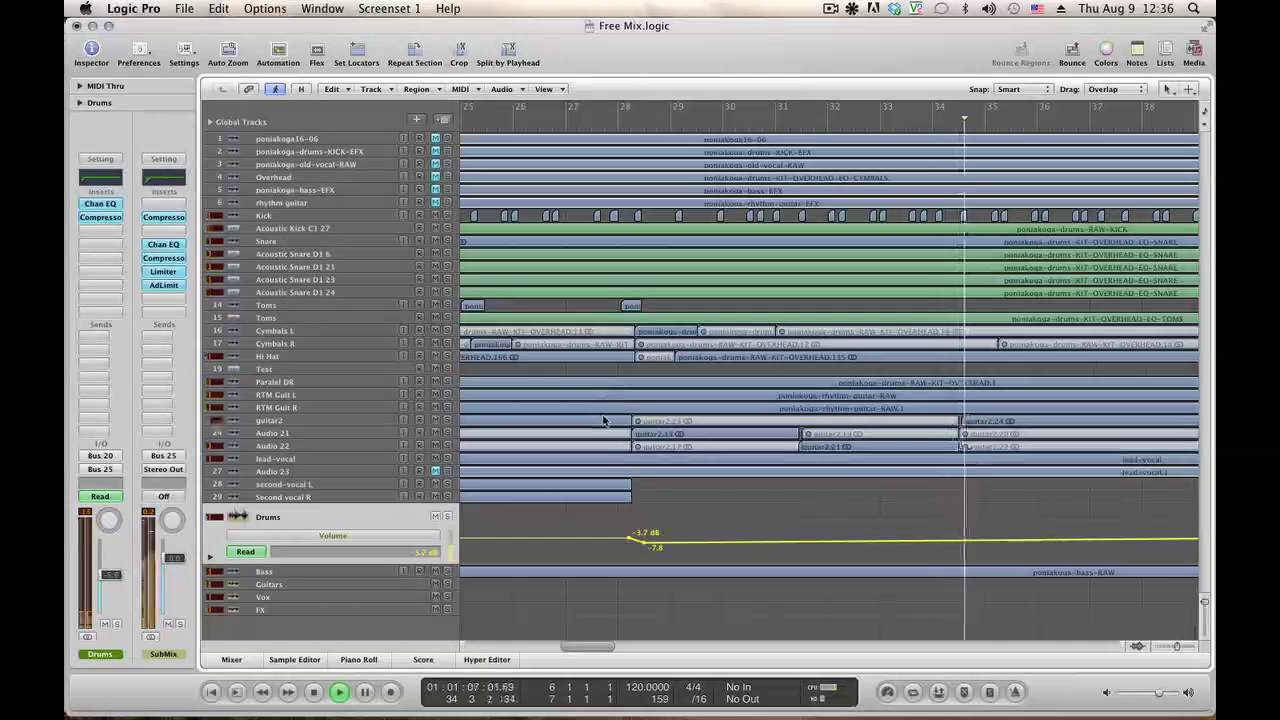
Automate the Vox volume to dip from -2.2 dB in bar 27 to -5.3 dB near bar 28 and return to -2.2 dB in bar 40.
{"action": "left_click", "coordinate": [296, 598]}
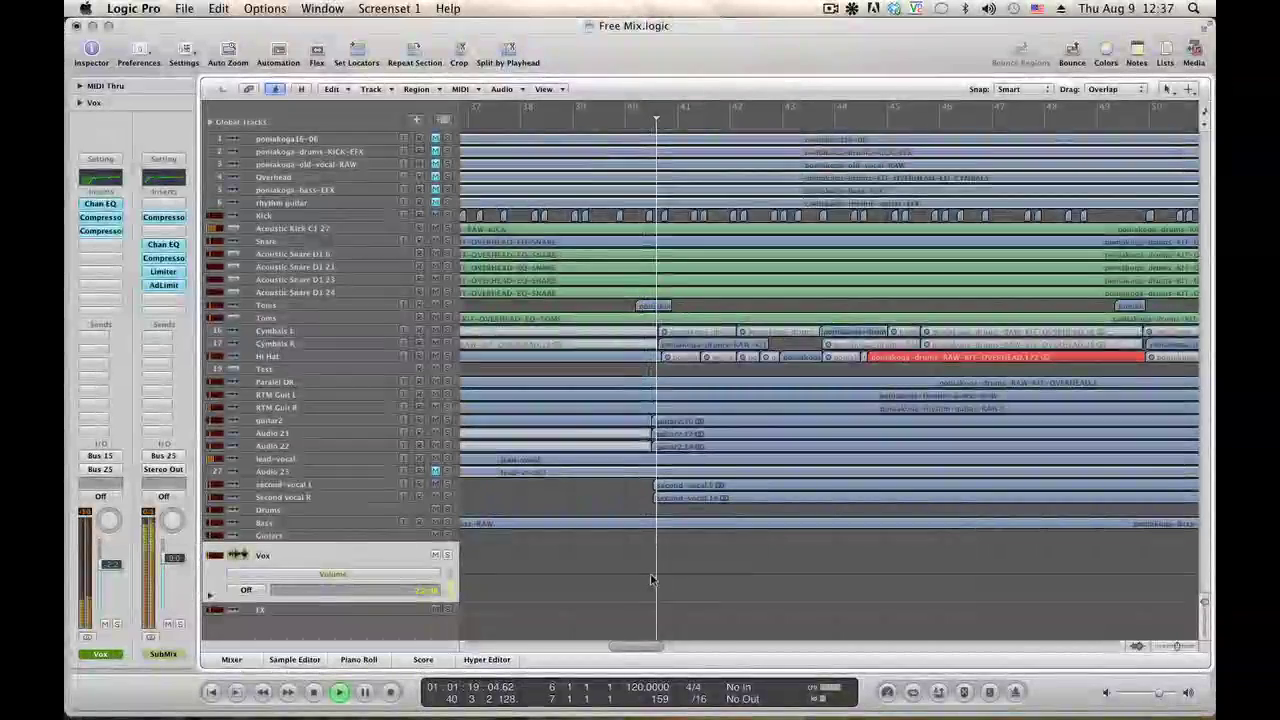
{"action": "left_click", "coordinate": [648, 578]}
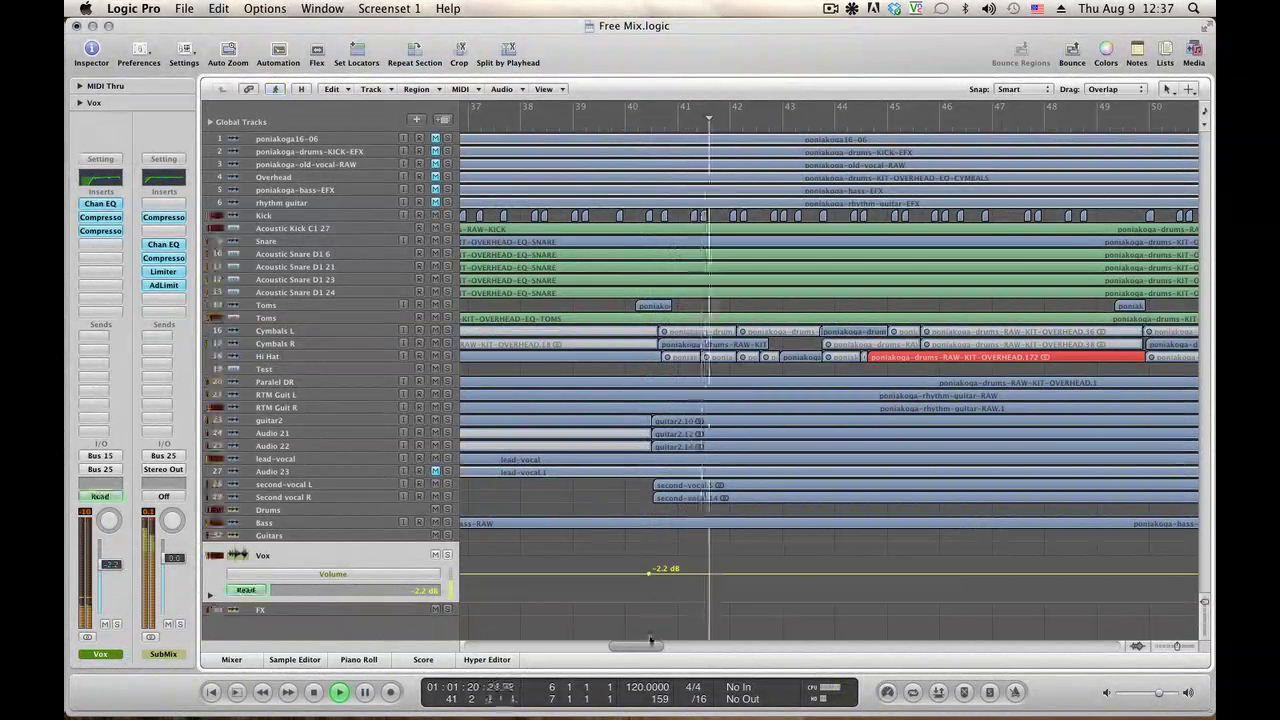
{"action": "left_click_drag", "start_coordinate": [643, 644], "coordinate": [589, 651]}
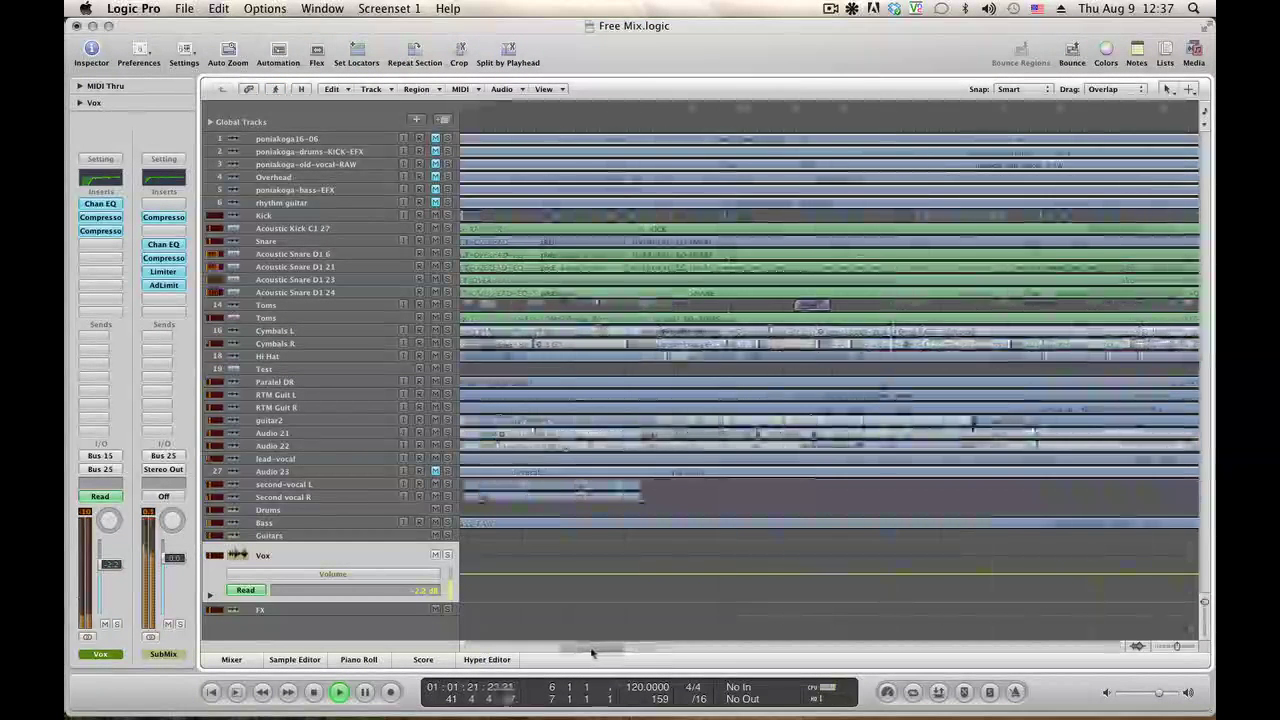
{"action": "left_click", "coordinate": [670, 575]}
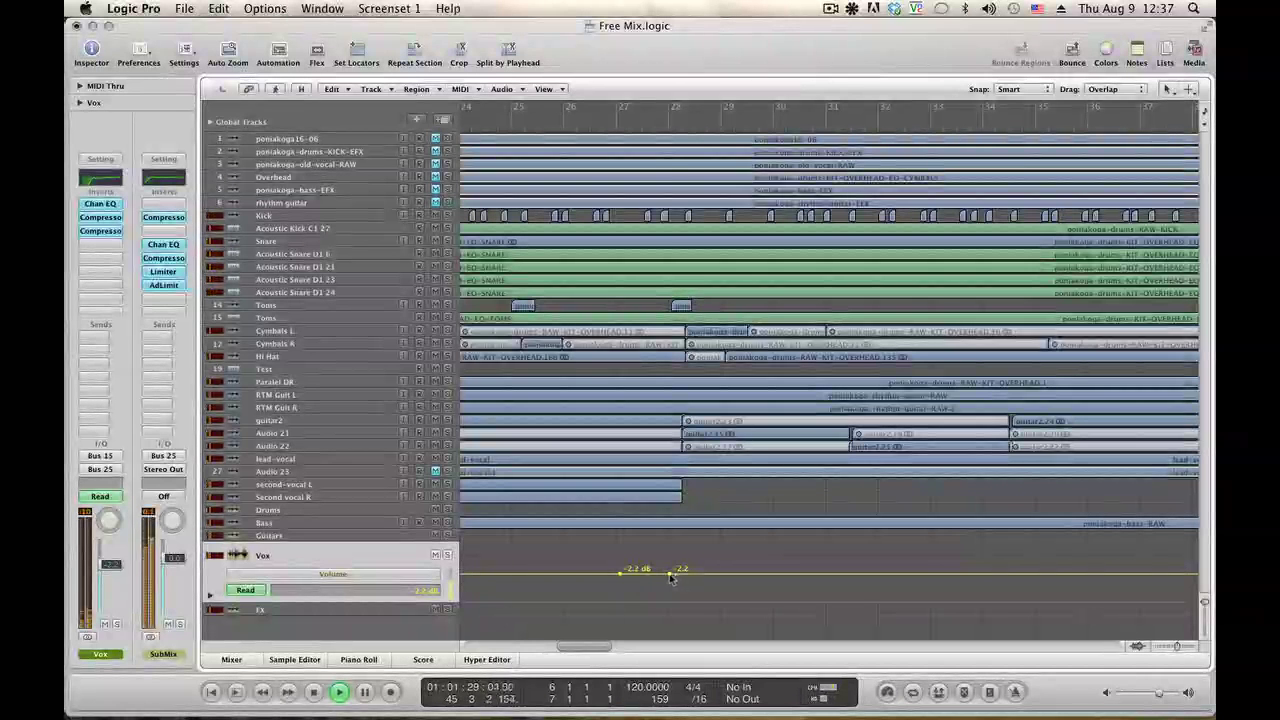
{"action": "left_click_drag", "start_coordinate": [672, 577], "coordinate": [670, 583]}
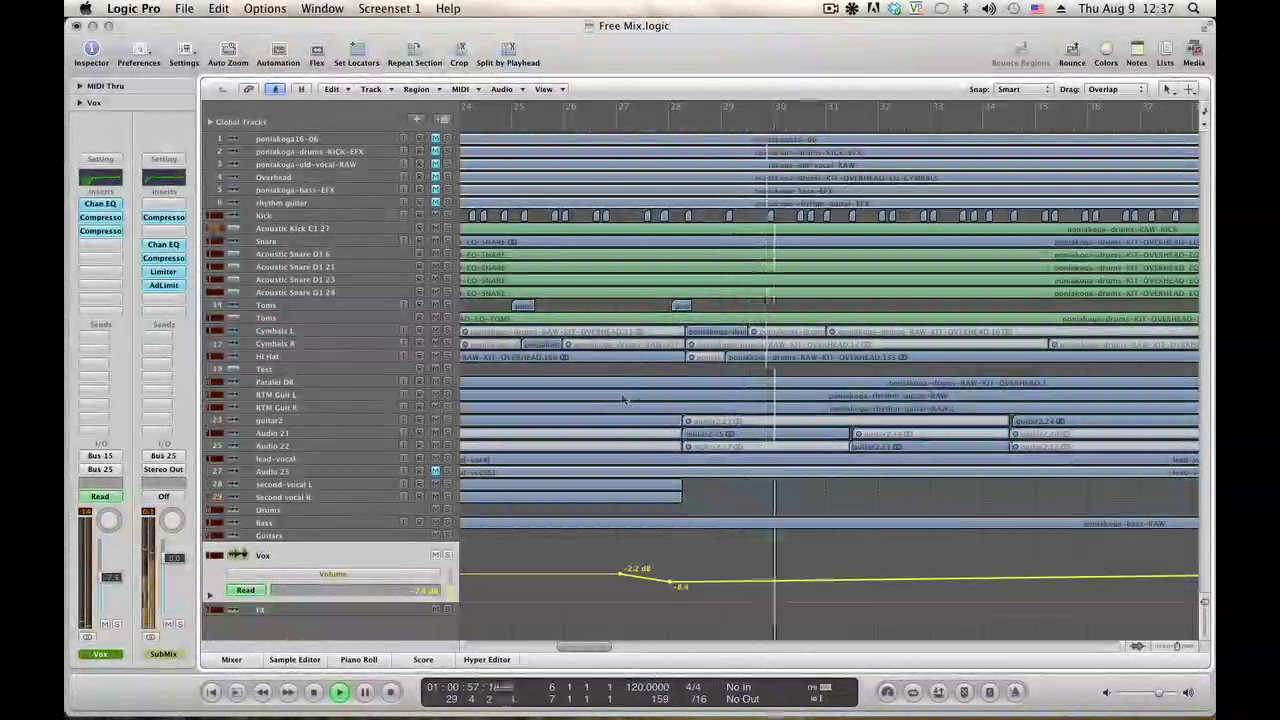
{"action": "key", "text": "space"}
{"action": "left_click", "coordinate": [672, 580]}
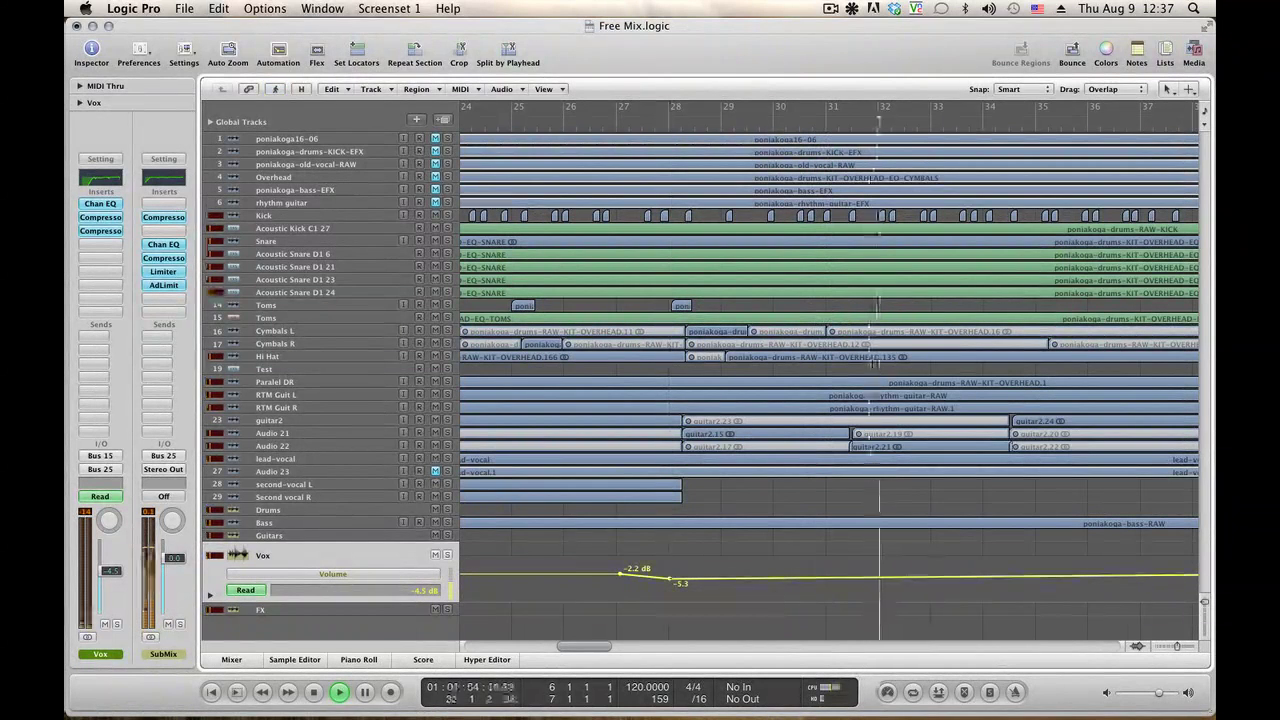
Add Bass volume automation points at bars 27, 28 and 40, and lower the bar 28 point slightly from -16.4 dB.
{"action": "left_click", "coordinate": [345, 522]}
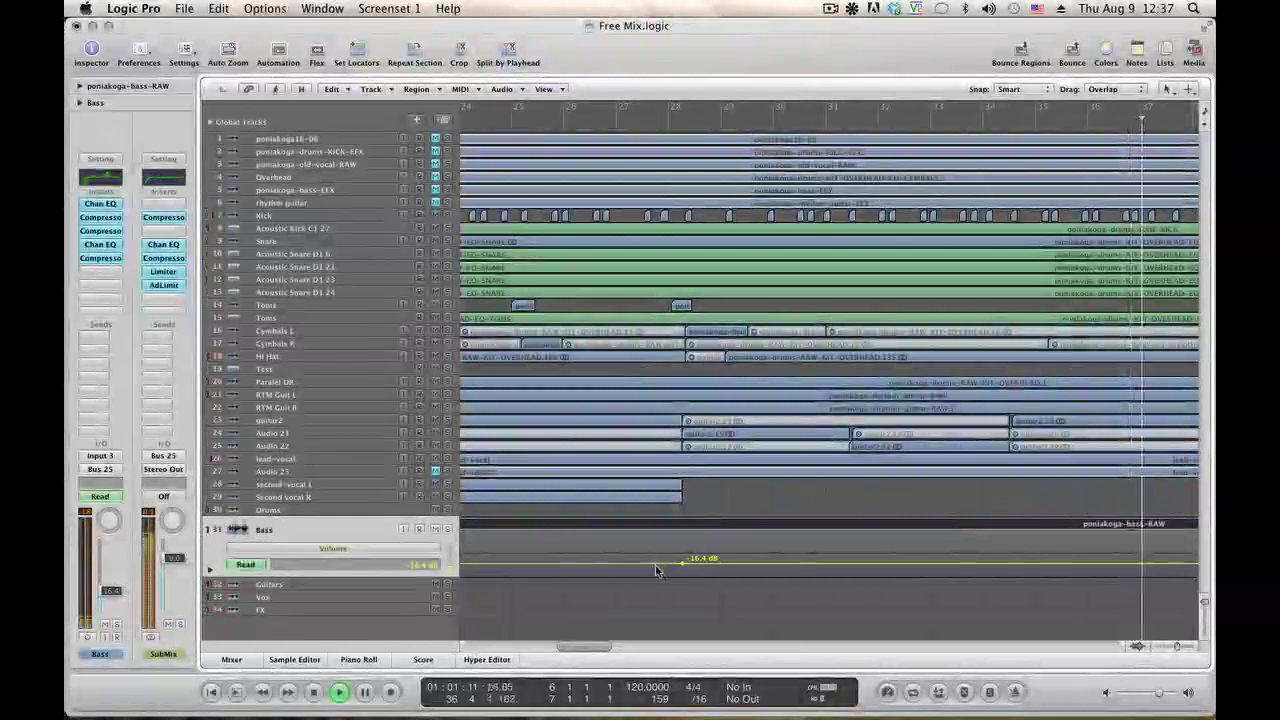
{"action": "left_click", "coordinate": [652, 566]}
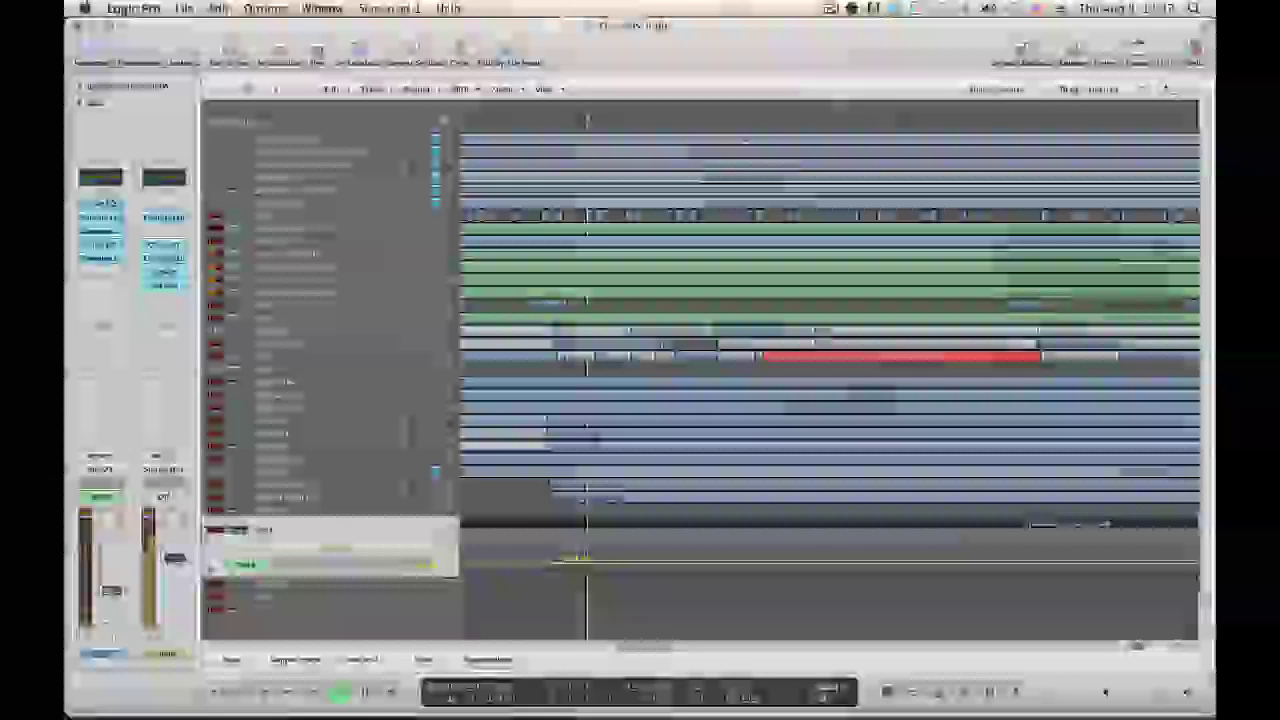
{"action": "left_click_drag", "start_coordinate": [640, 651], "coordinate": [588, 647]}
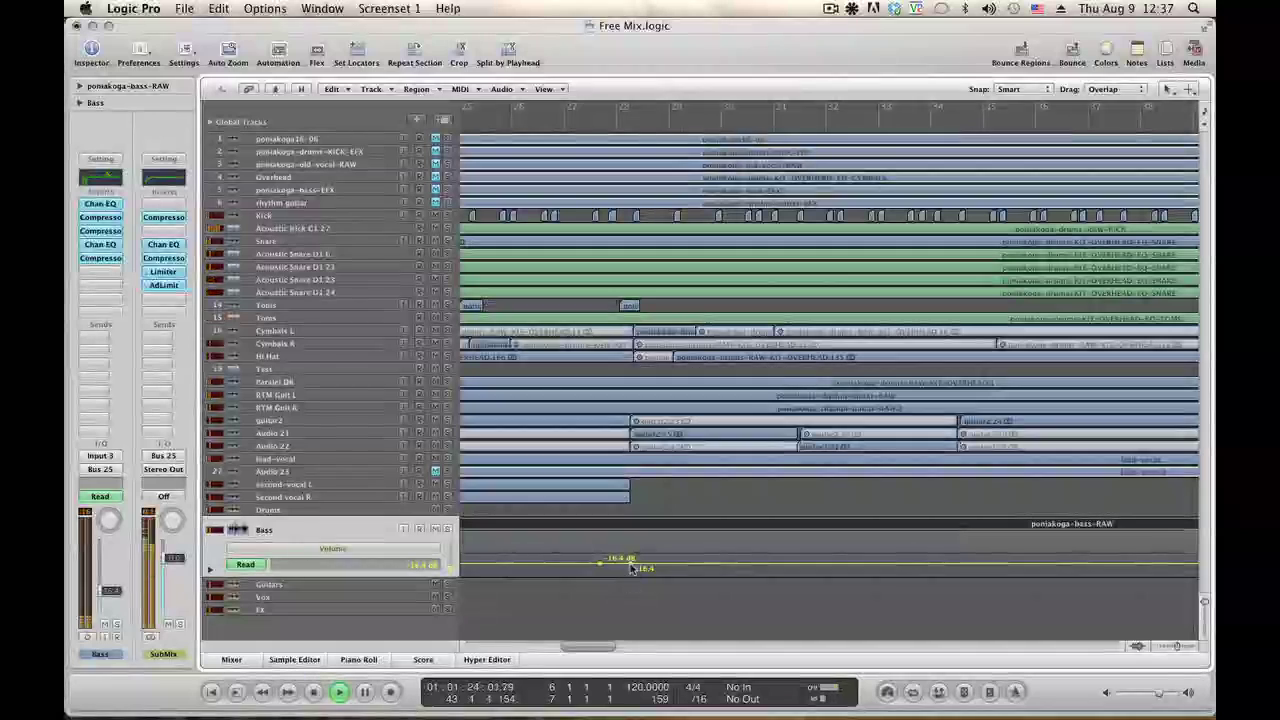
{"action": "left_click", "coordinate": [630, 566]}
{"action": "left_click_drag", "start_coordinate": [630, 566], "coordinate": [630, 566]}
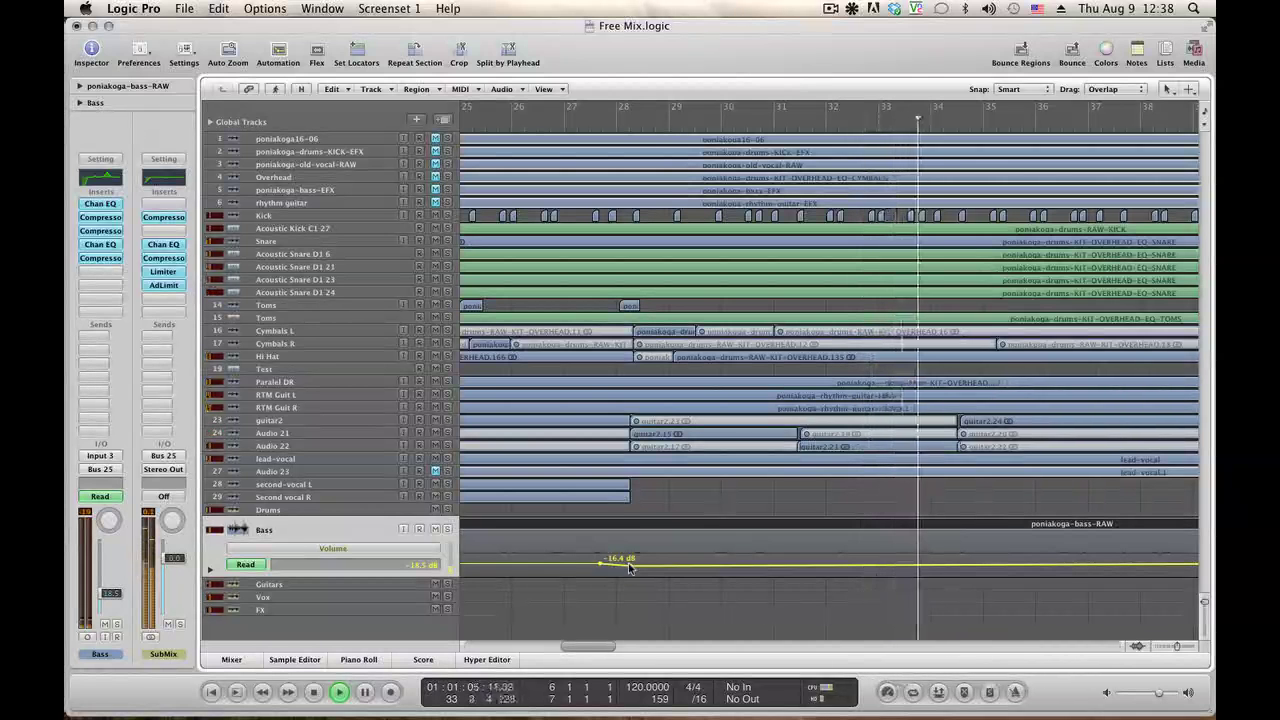
Hide the track automation and toggle the mute of the Audio 22 regions together with the Audio 21 region starting in bar 40.
{"action": "left_click", "coordinate": [275, 445]}
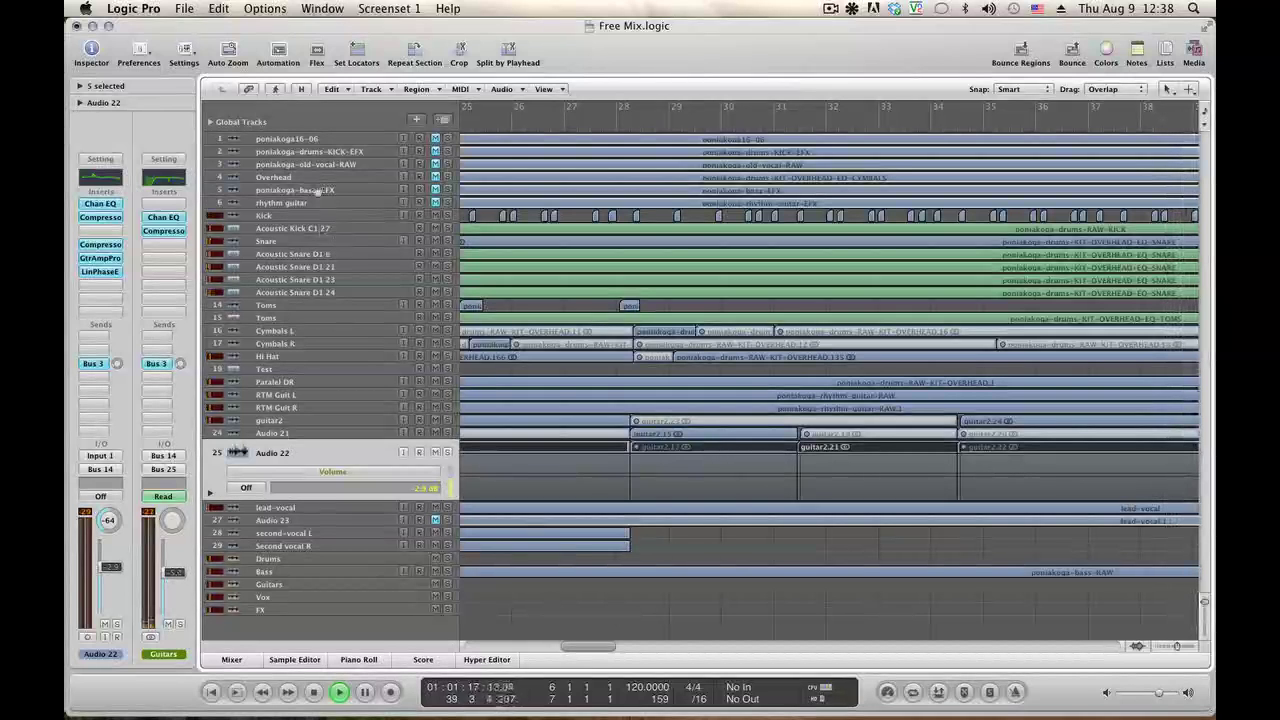
{"action": "left_click", "coordinate": [275, 90]}
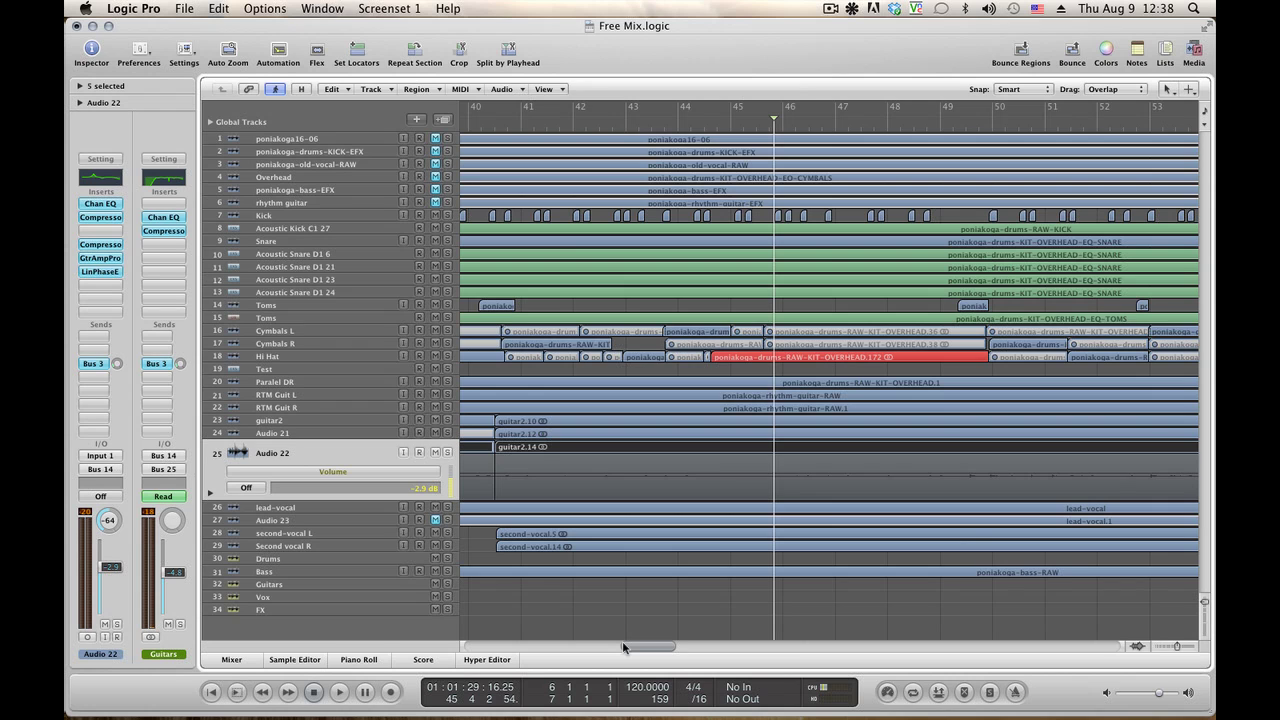
{"action": "key", "text": "a"}
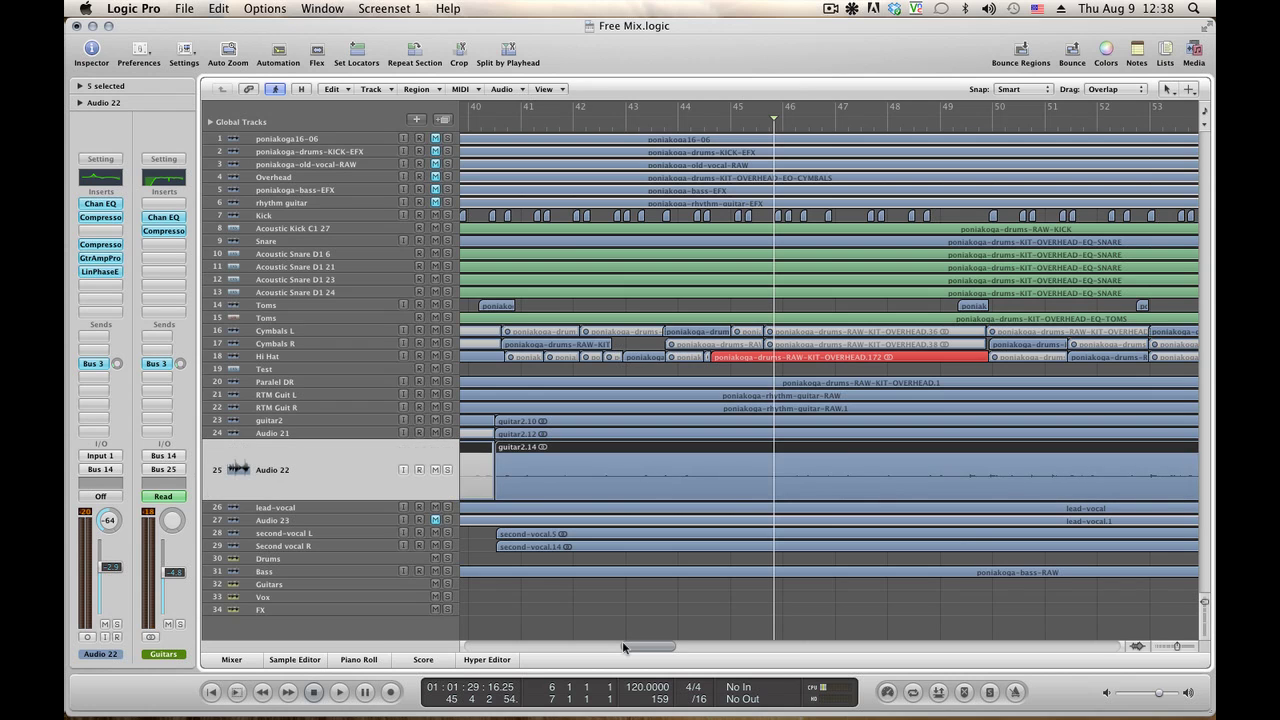
{"action": "right_click", "coordinate": [600, 461]}
{"action": "key", "text": "Escape"}
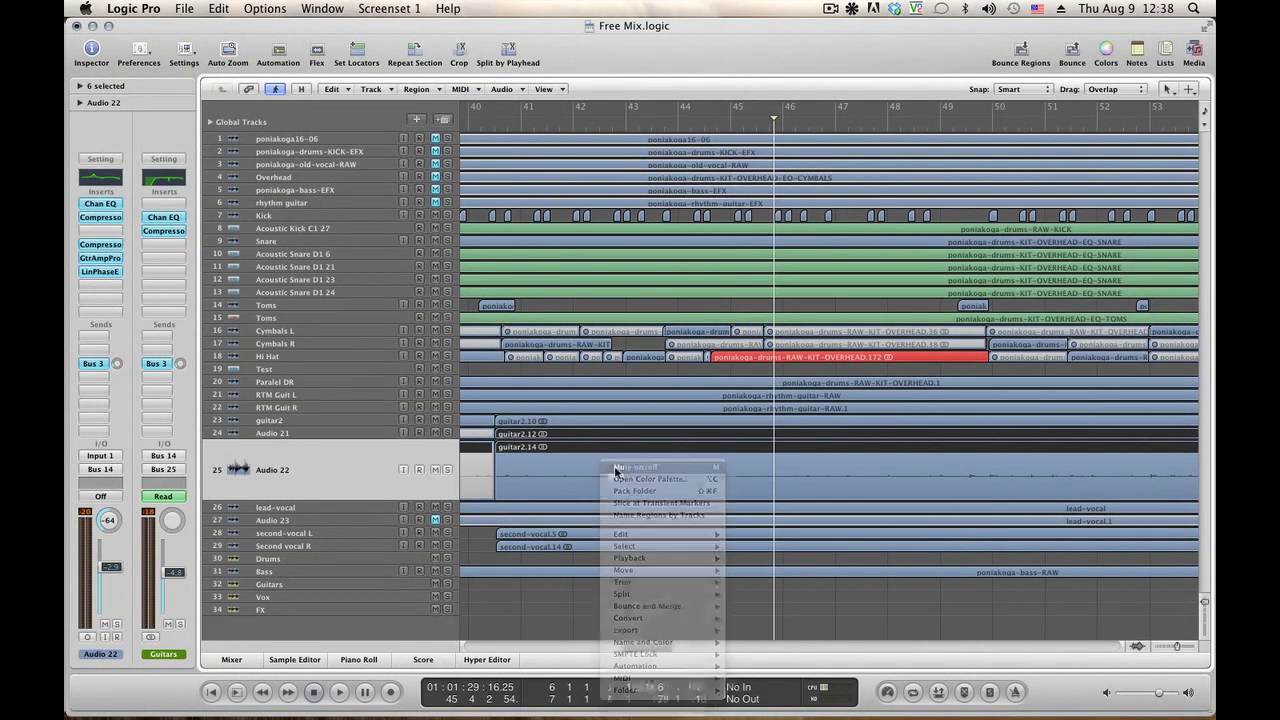
{"action": "key", "text": "space"}
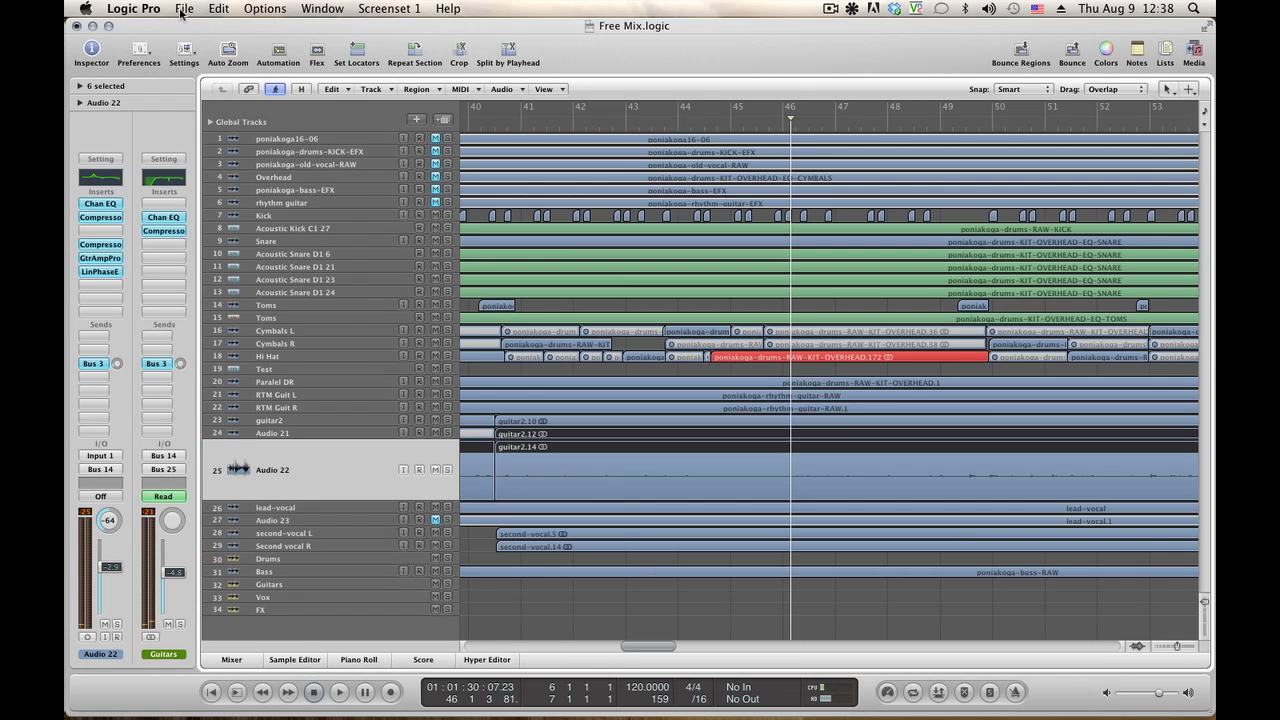
Undo the last mute toggle, and mute only the Audio 21 and Audio 22 guitar regions that start in bar 40.
{"action": "left_click", "coordinate": [183, 12]}
{"action": "left_click", "coordinate": [626, 453]}
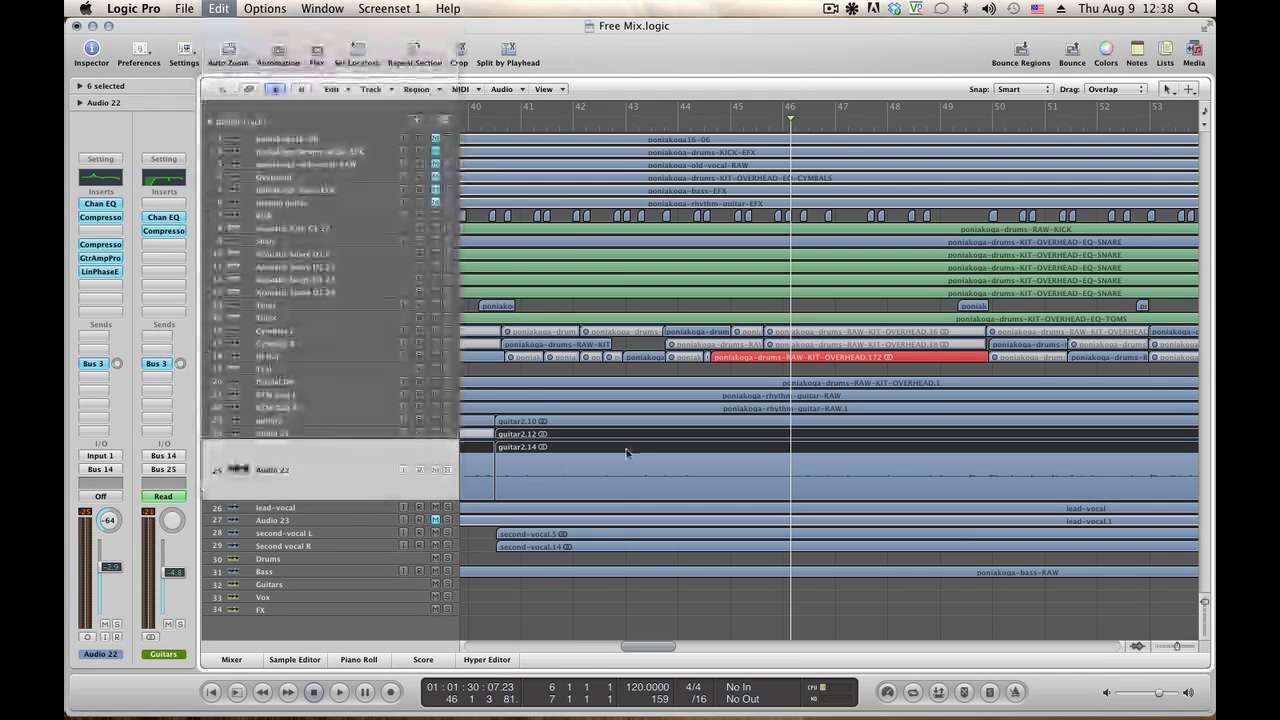
{"action": "left_click", "coordinate": [639, 594]}
{"action": "left_click", "coordinate": [597, 472]}
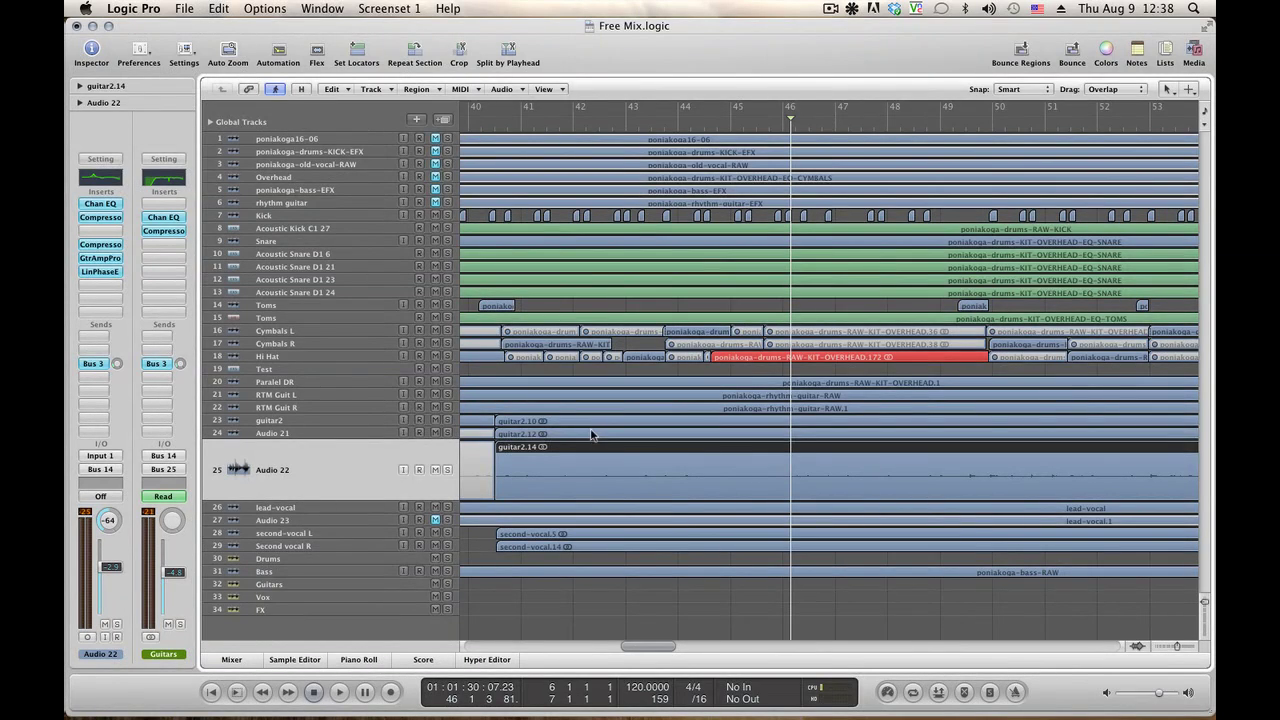
{"action": "left_click", "coordinate": [591, 434], "text": "shift"}
{"action": "right_click", "coordinate": [592, 434]}
{"action": "left_click", "coordinate": [610, 438]}
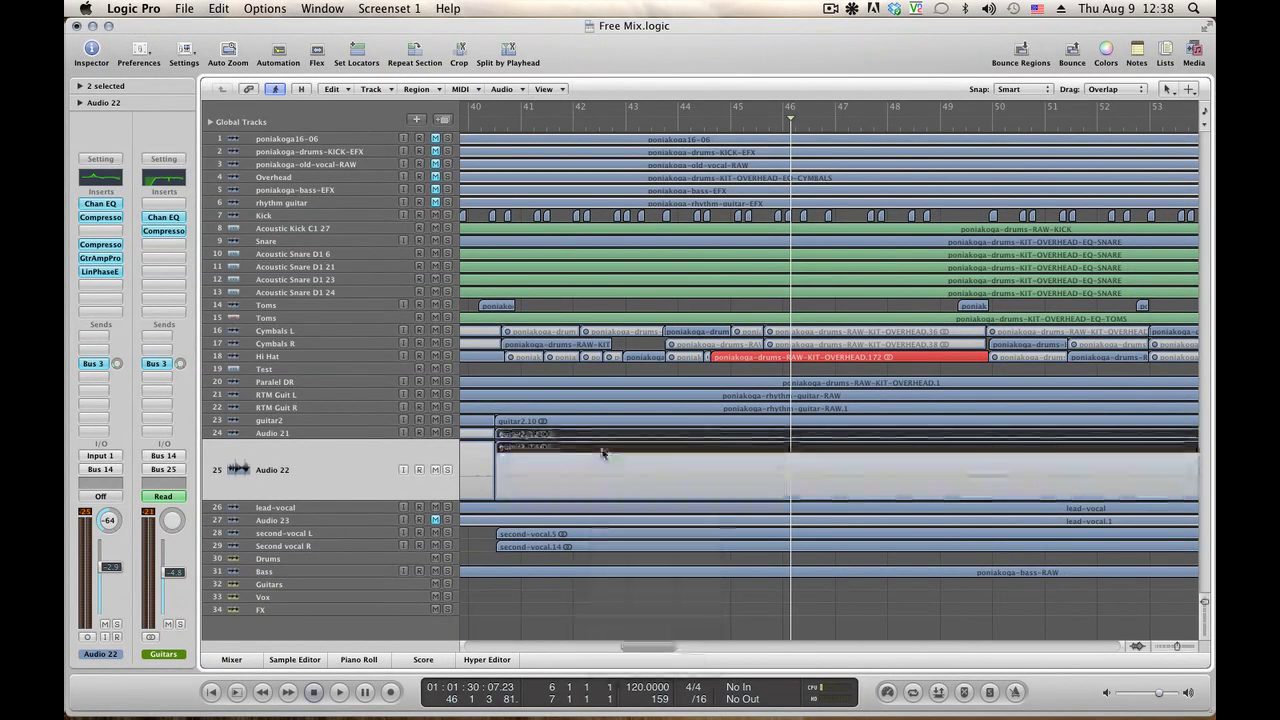
Split the lead vocal region on Audio 23 in bar 68 and mute the part before the cut.
{"action": "key", "text": "space"}
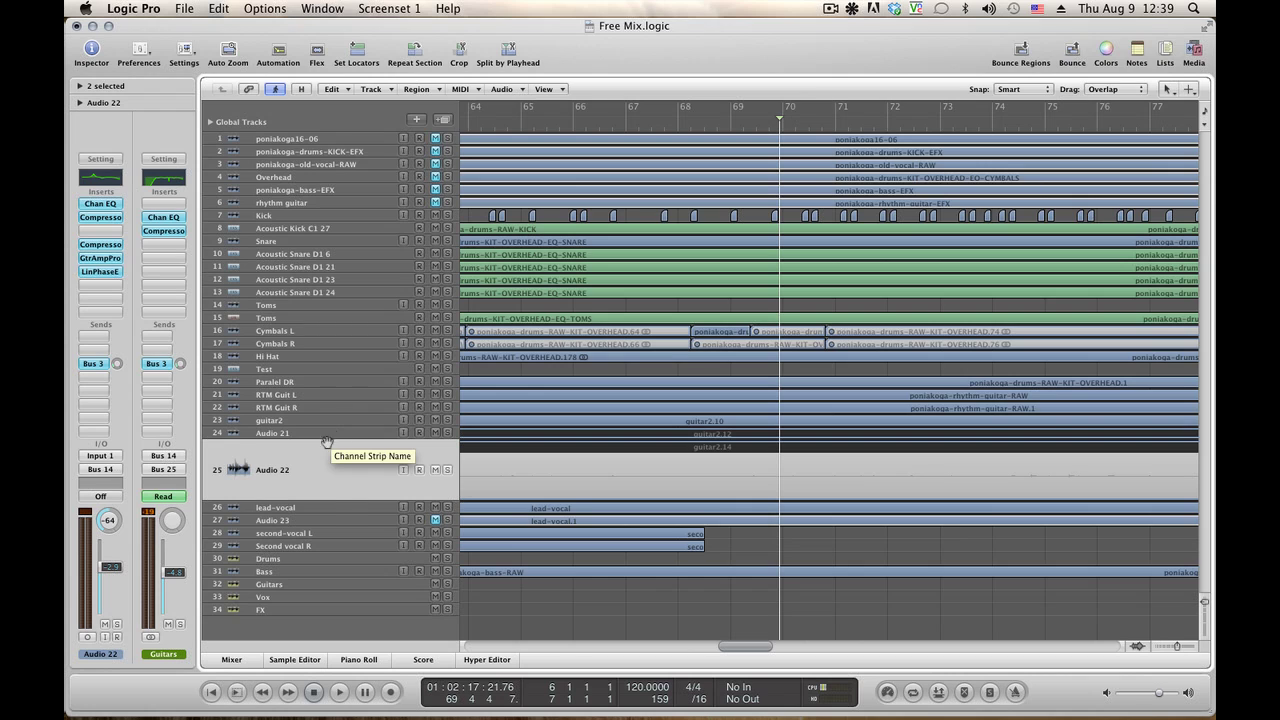
{"action": "left_click", "coordinate": [326, 524]}
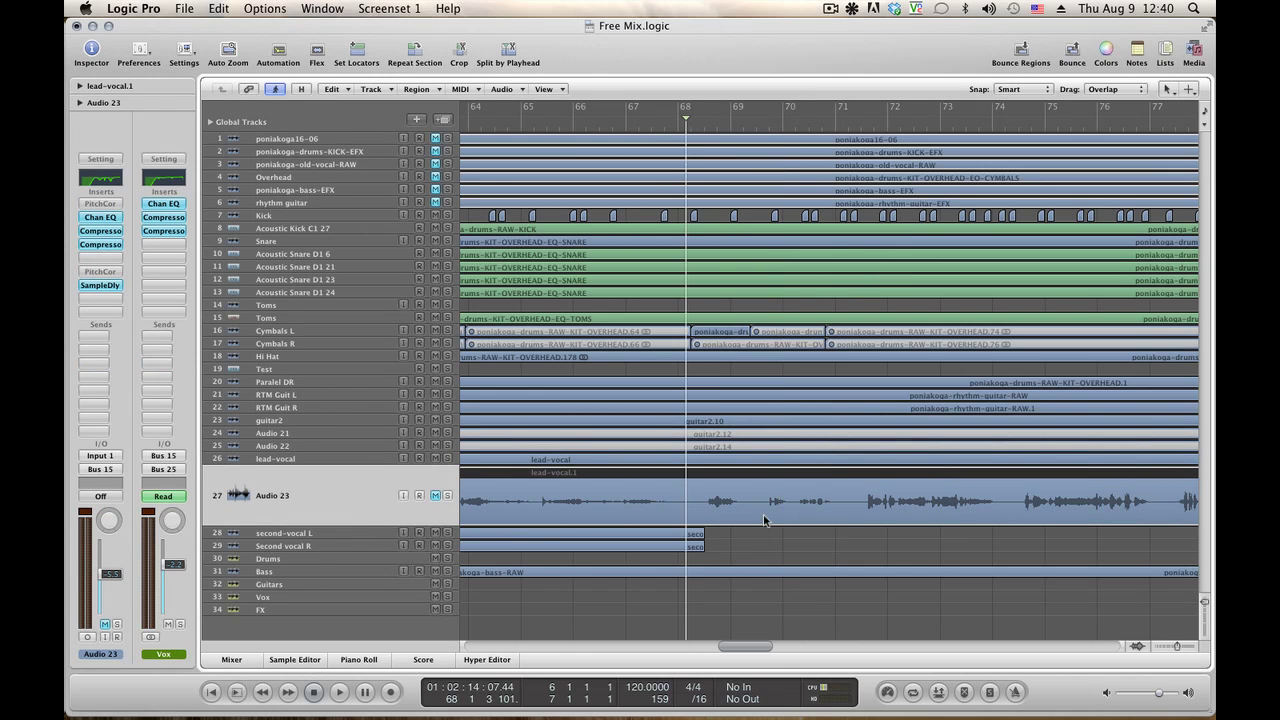
{"action": "key", "text": "space"}
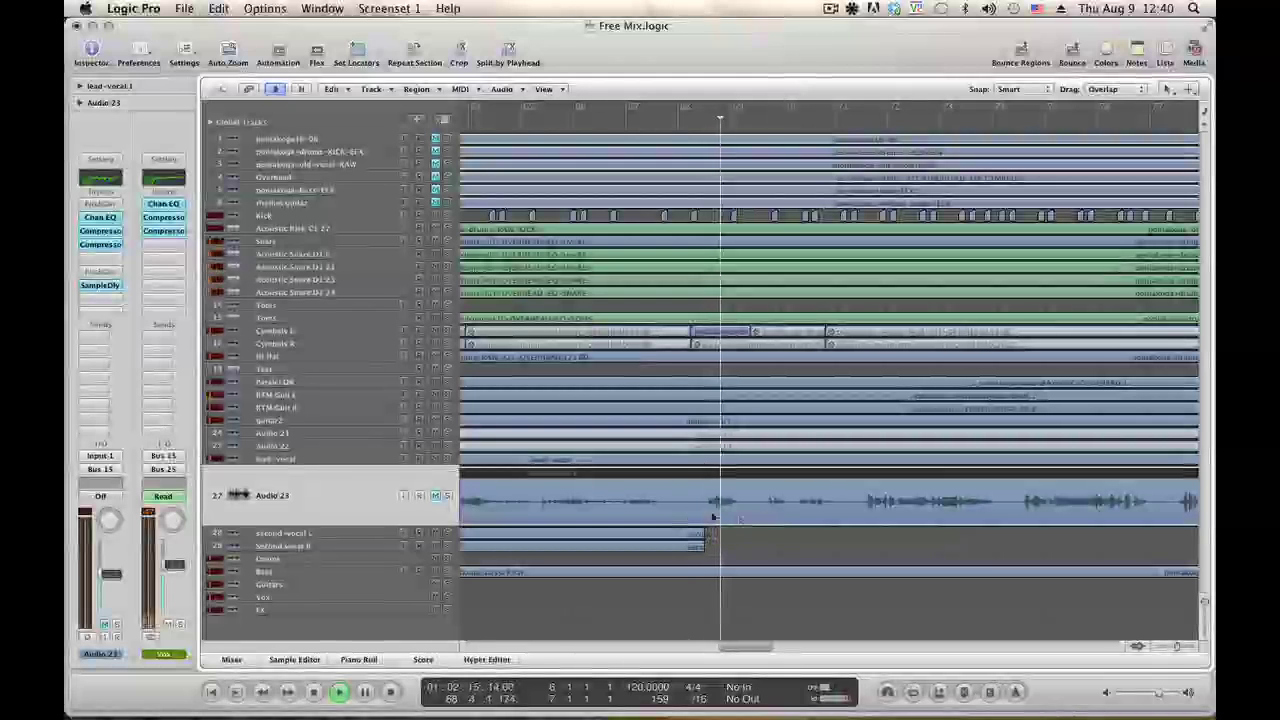
{"action": "key", "text": "space"}
{"action": "key", "text": "Escape"}
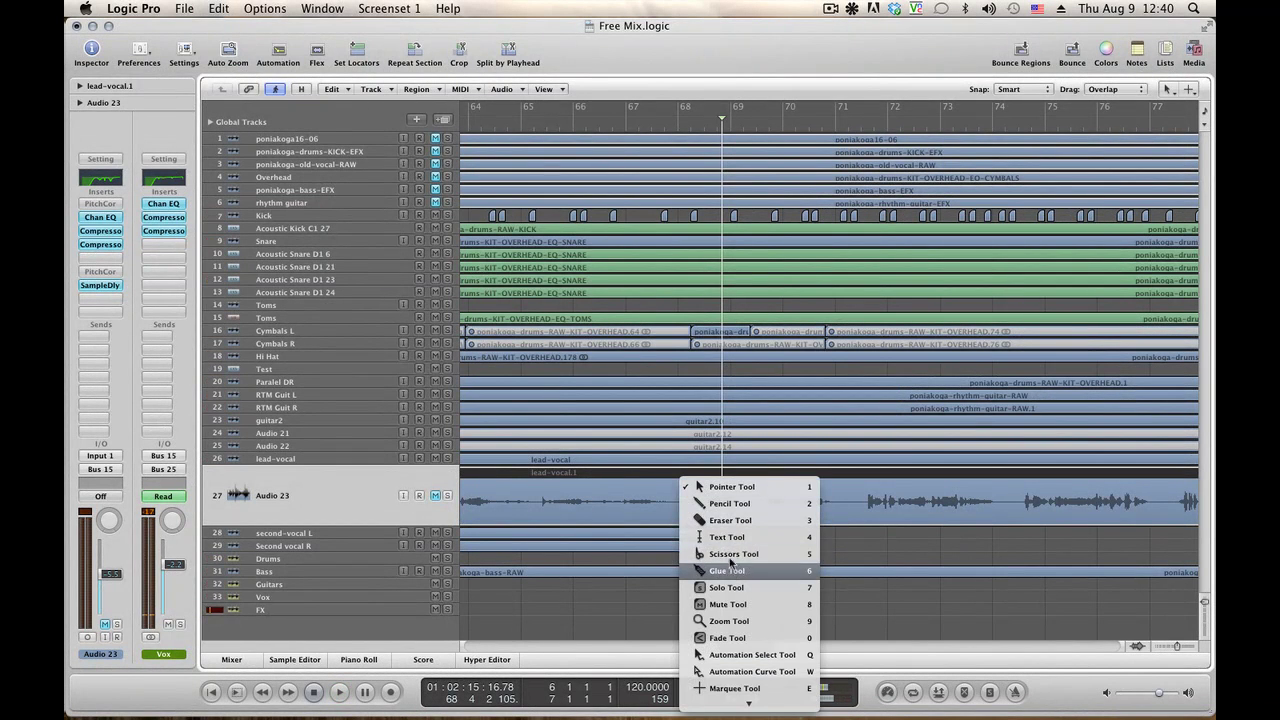
{"action": "left_click", "coordinate": [733, 554]}
{"action": "left_click", "coordinate": [690, 500]}
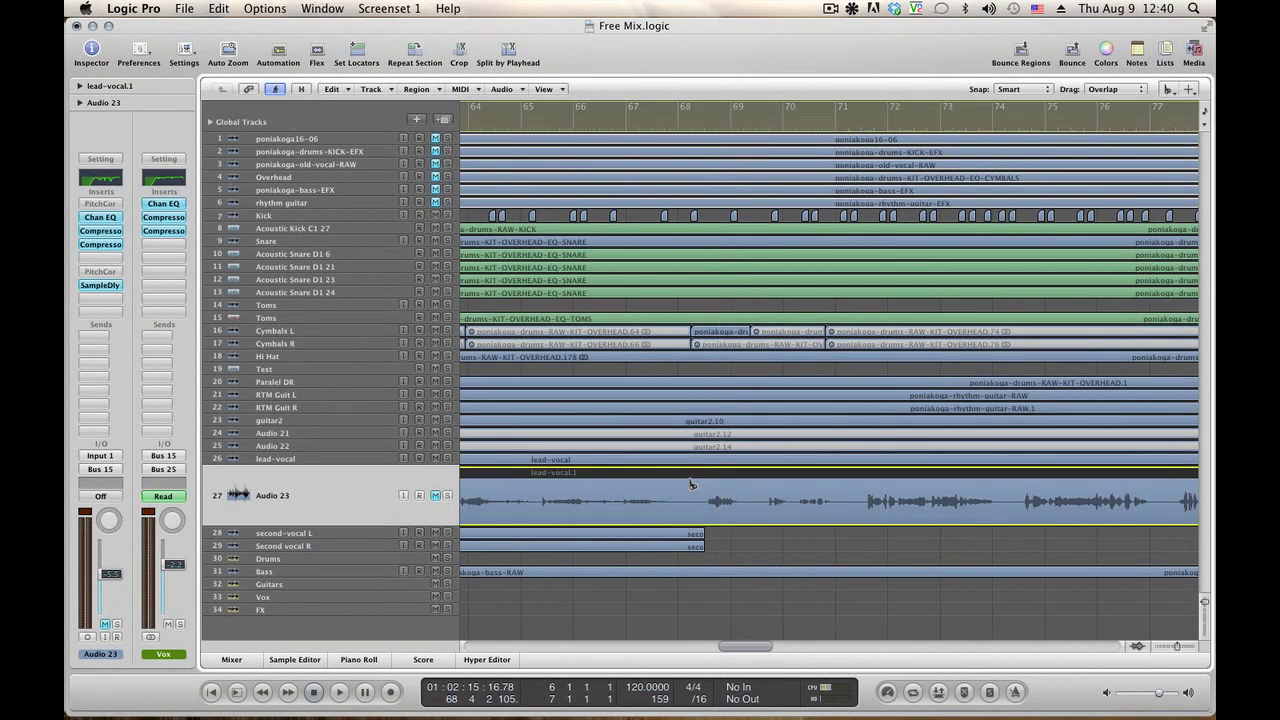
{"action": "right_click", "coordinate": [640, 493]}
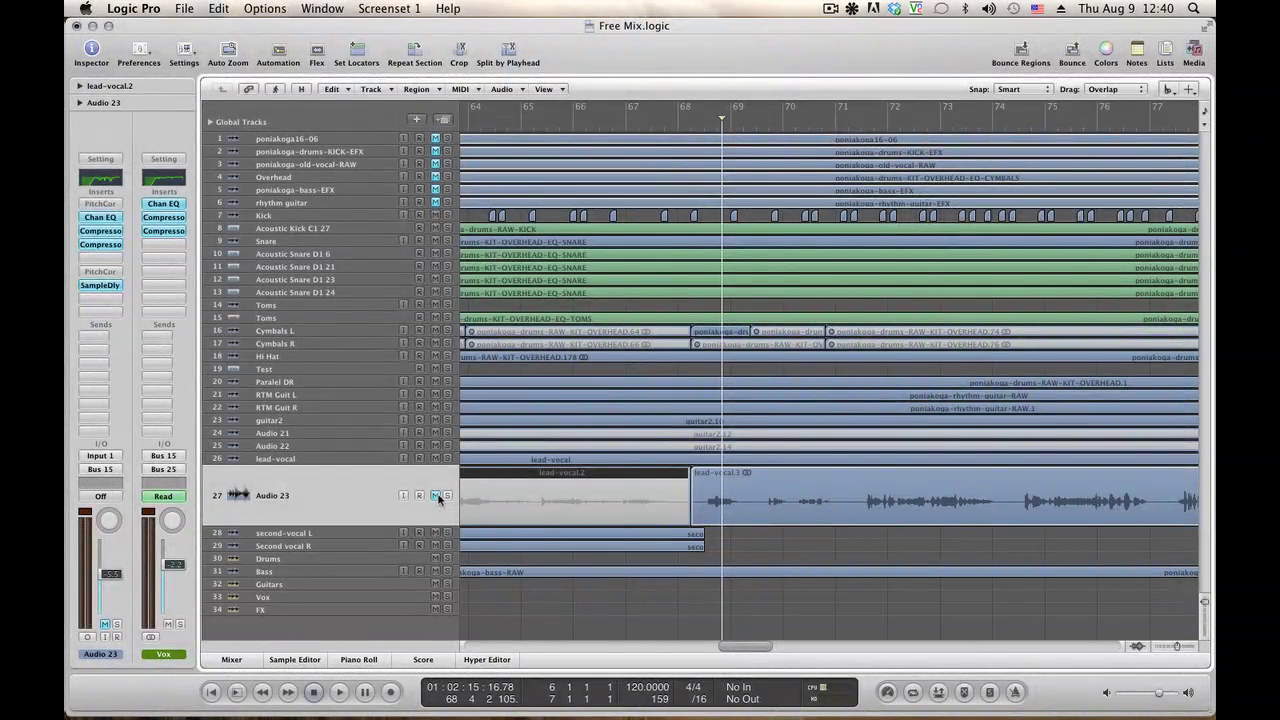
Unmute the Audio 23 track and set its volume to -4.9 dB while playing from bar 66.
{"action": "left_click", "coordinate": [597, 122]}
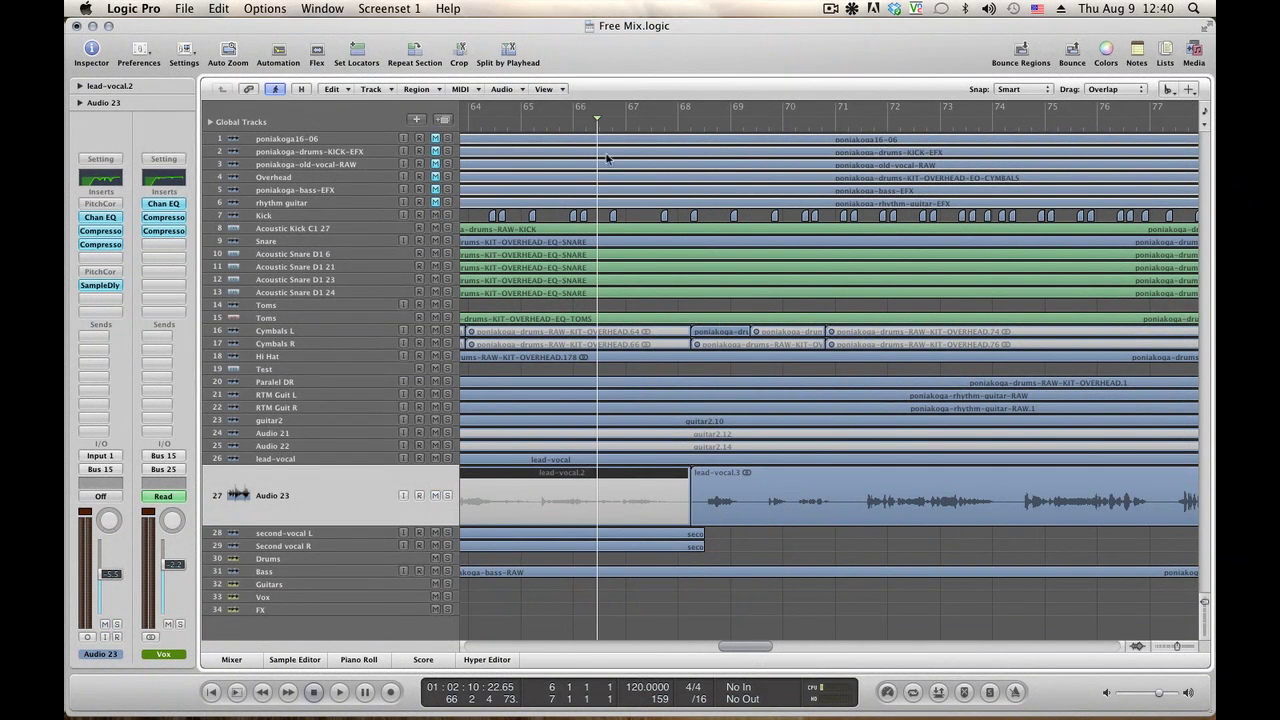
{"action": "key", "text": "space"}
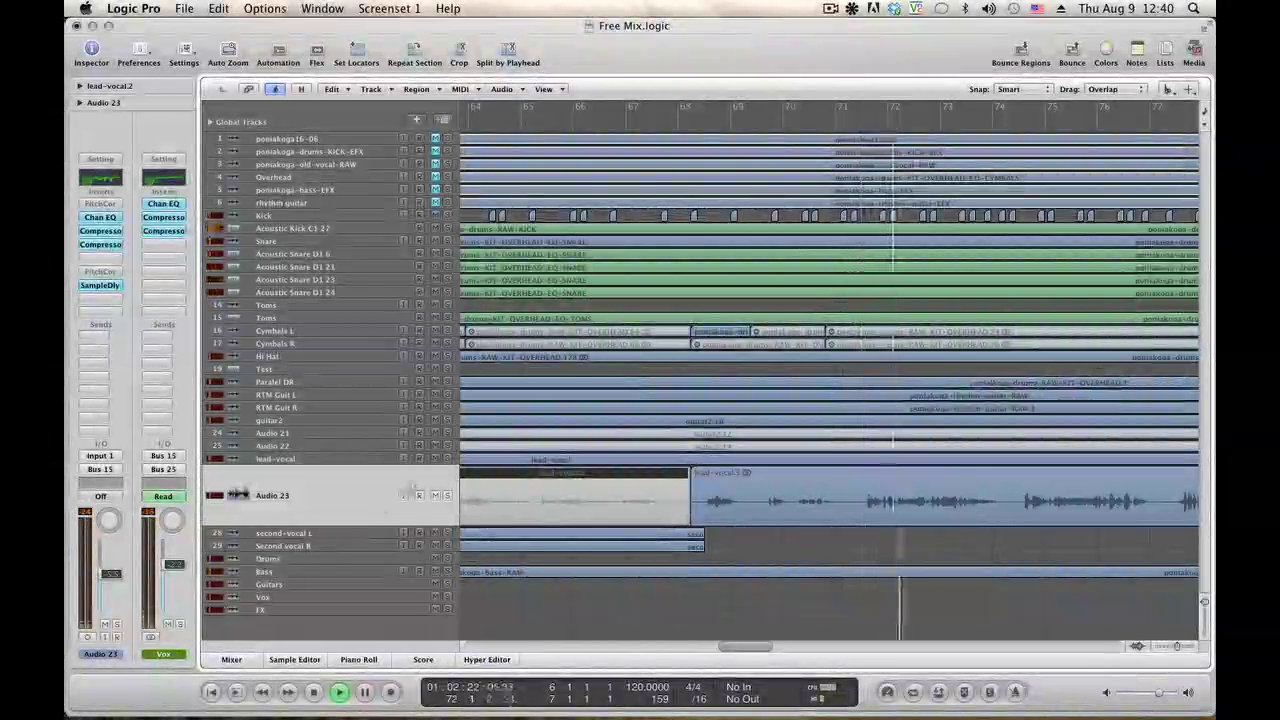
{"action": "left_click", "coordinate": [435, 458]}
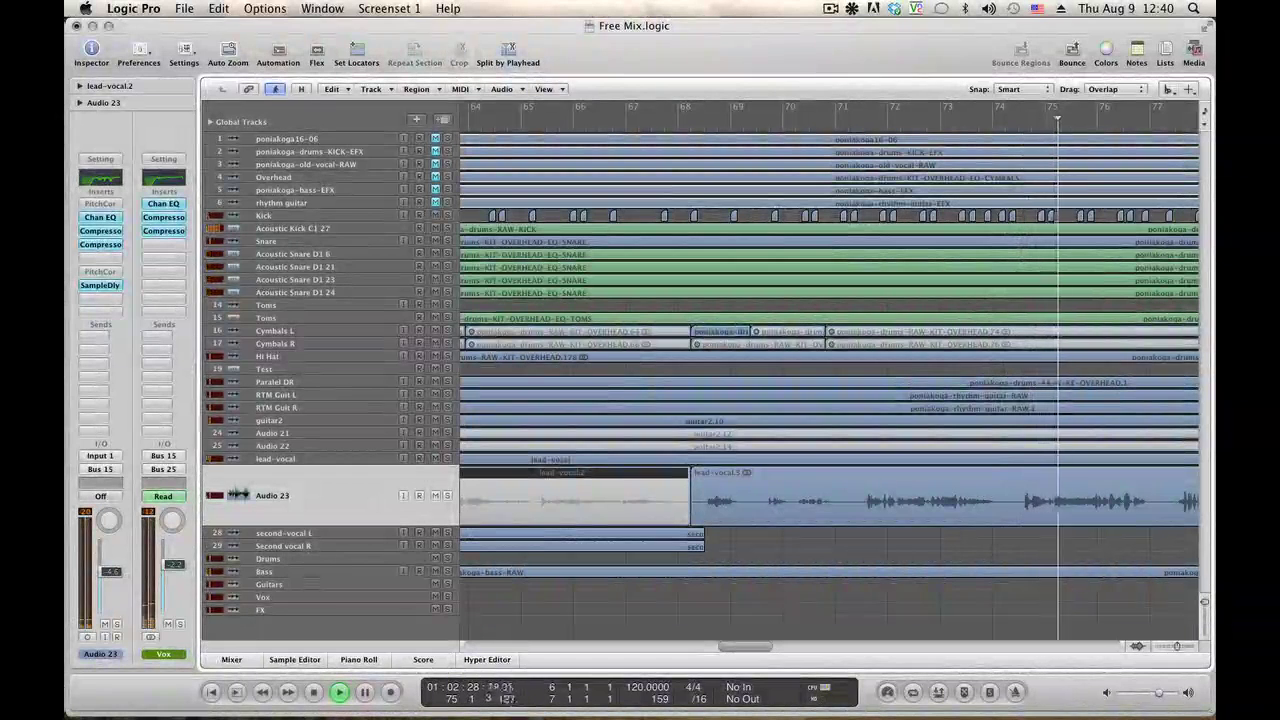
{"action": "left_click_drag", "start_coordinate": [115, 577], "coordinate": [119, 572]}
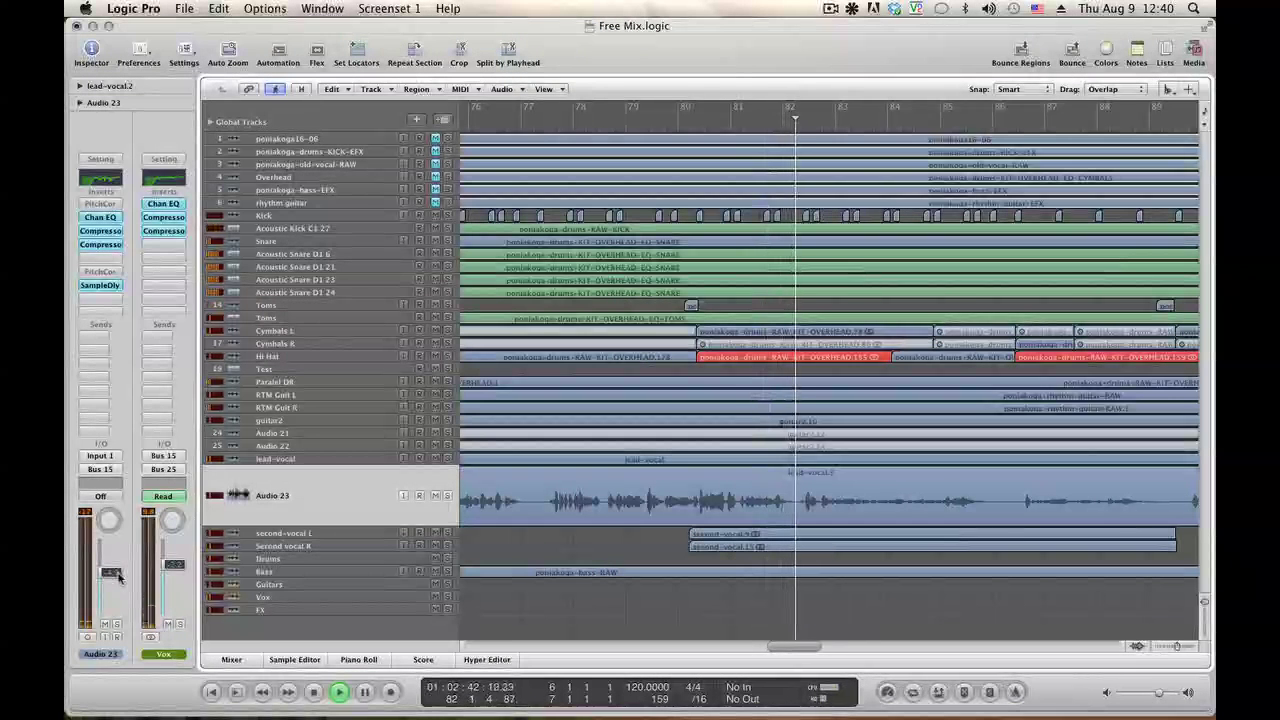
Solo Audio 23, lead-vocal and both second vocal tracks during playback to check their blend, and turn the solos off again.
{"action": "left_click", "coordinate": [448, 496]}
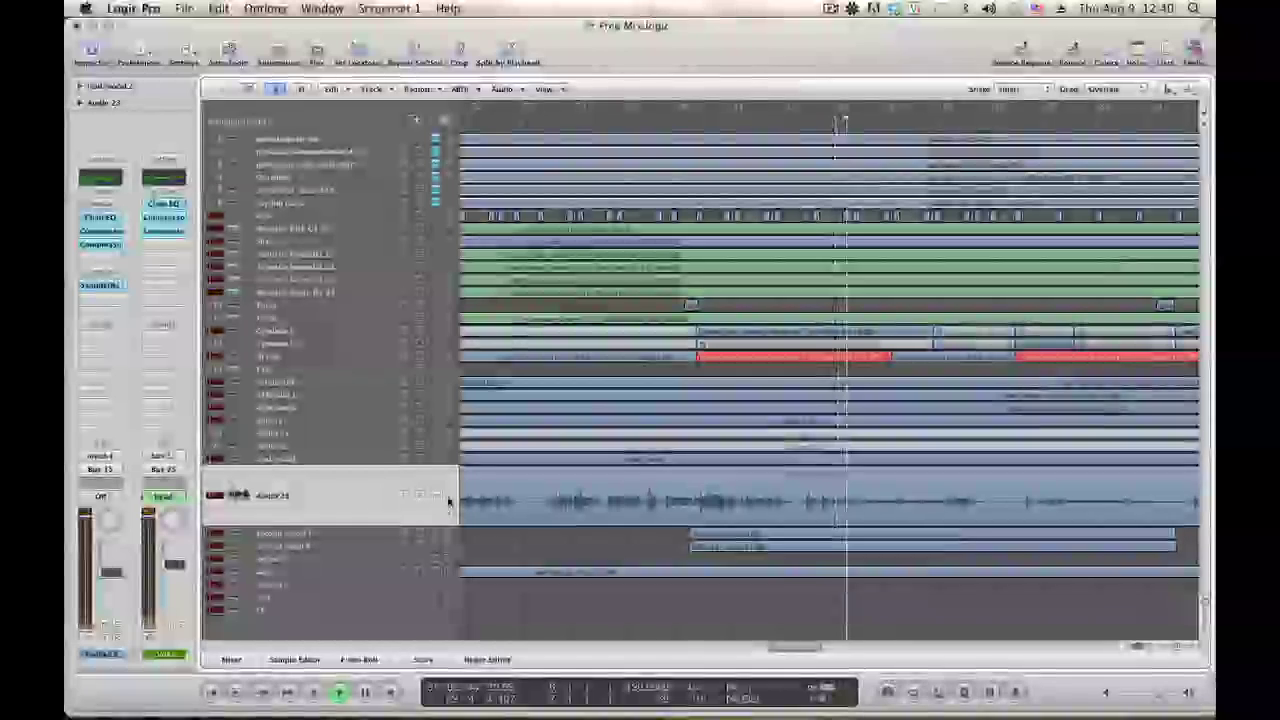
{"action": "left_click", "coordinate": [448, 458]}
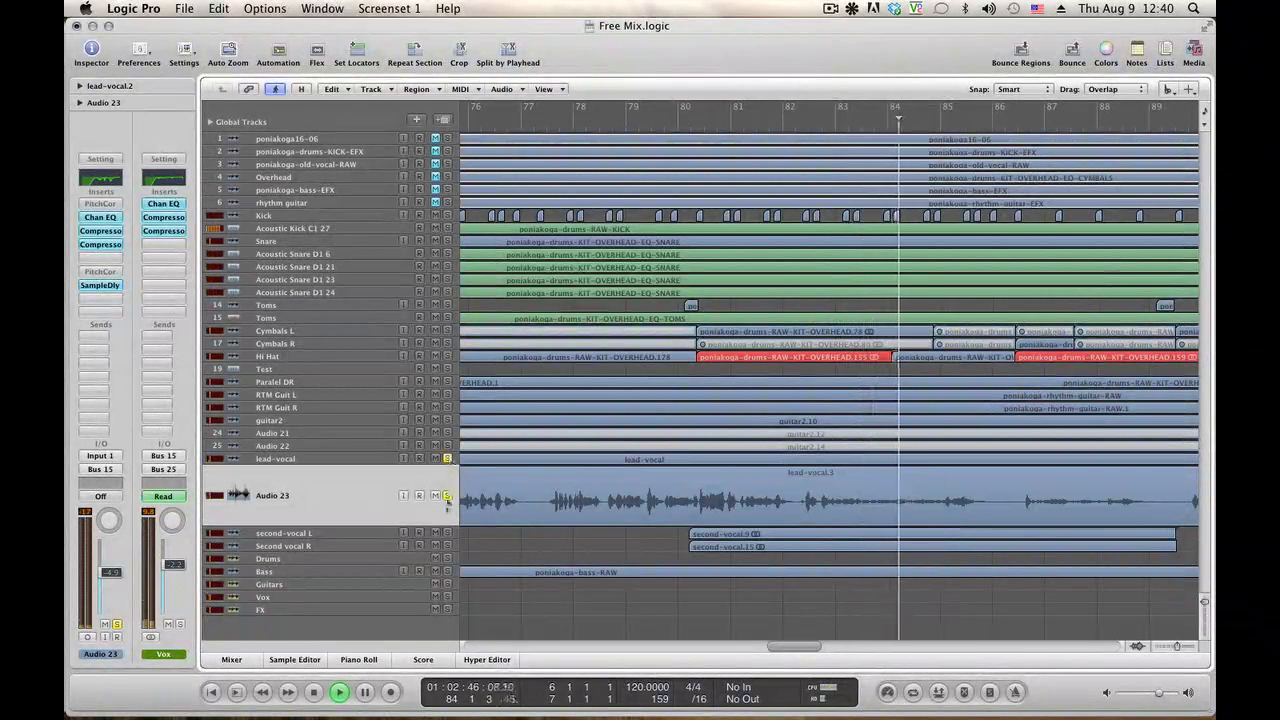
{"action": "left_click", "coordinate": [448, 533]}
{"action": "left_click", "coordinate": [448, 546]}
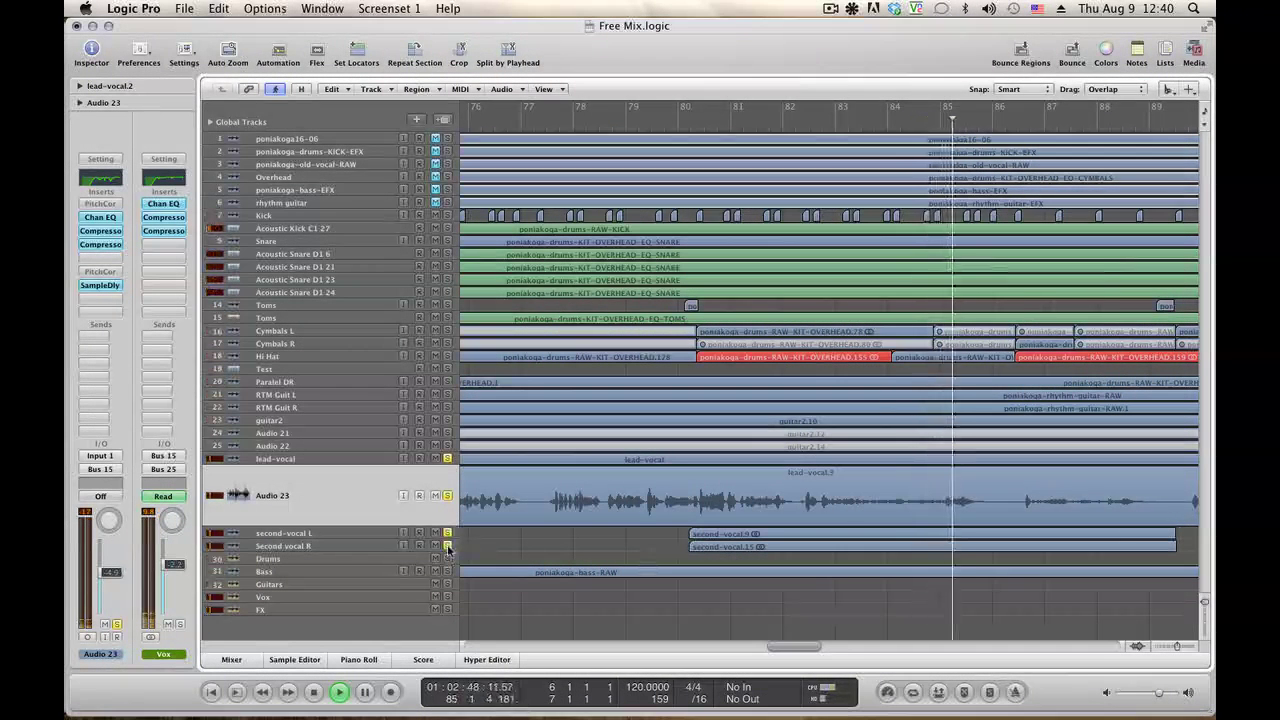
{"action": "left_click", "coordinate": [448, 546]}
{"action": "left_click", "coordinate": [448, 533]}
{"action": "left_click", "coordinate": [448, 496]}
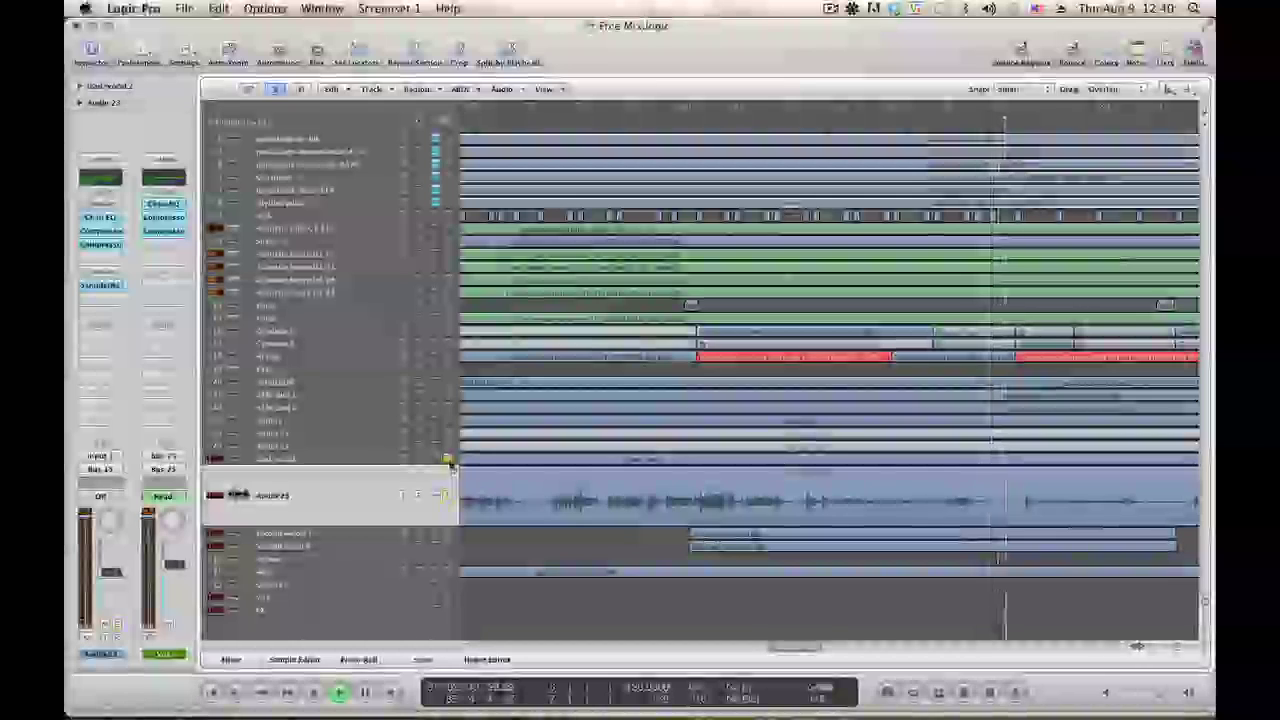
{"action": "left_click", "coordinate": [448, 458]}
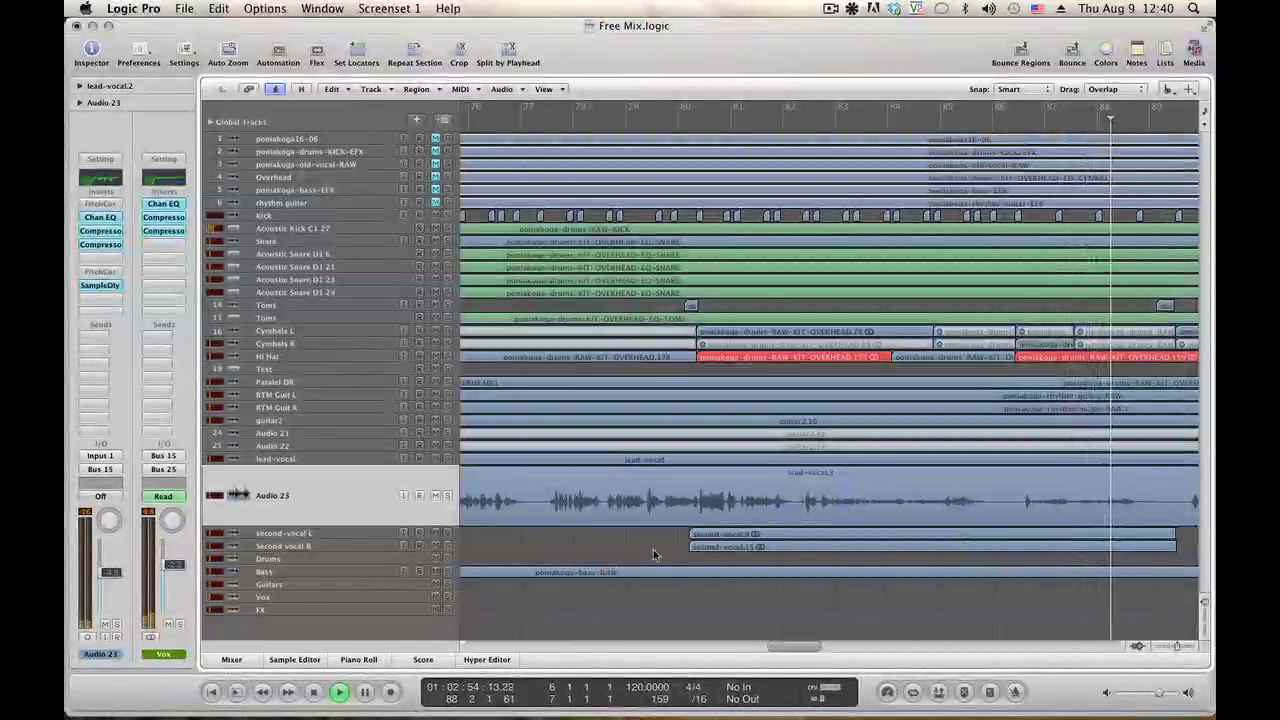
Split the Audio 23 vocal region in bar 89 where the second vocals end, mute the part after it, and play the transition.
{"action": "key", "text": "Escape"}
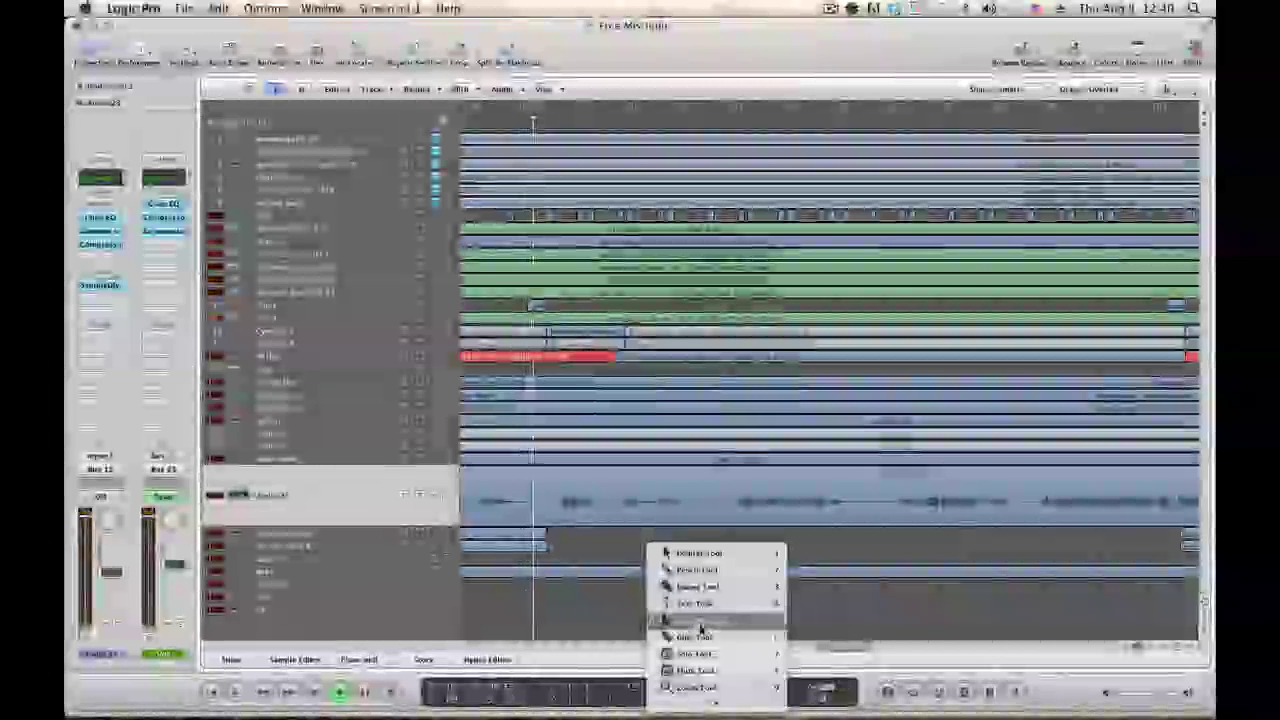
{"action": "left_click", "coordinate": [703, 620]}
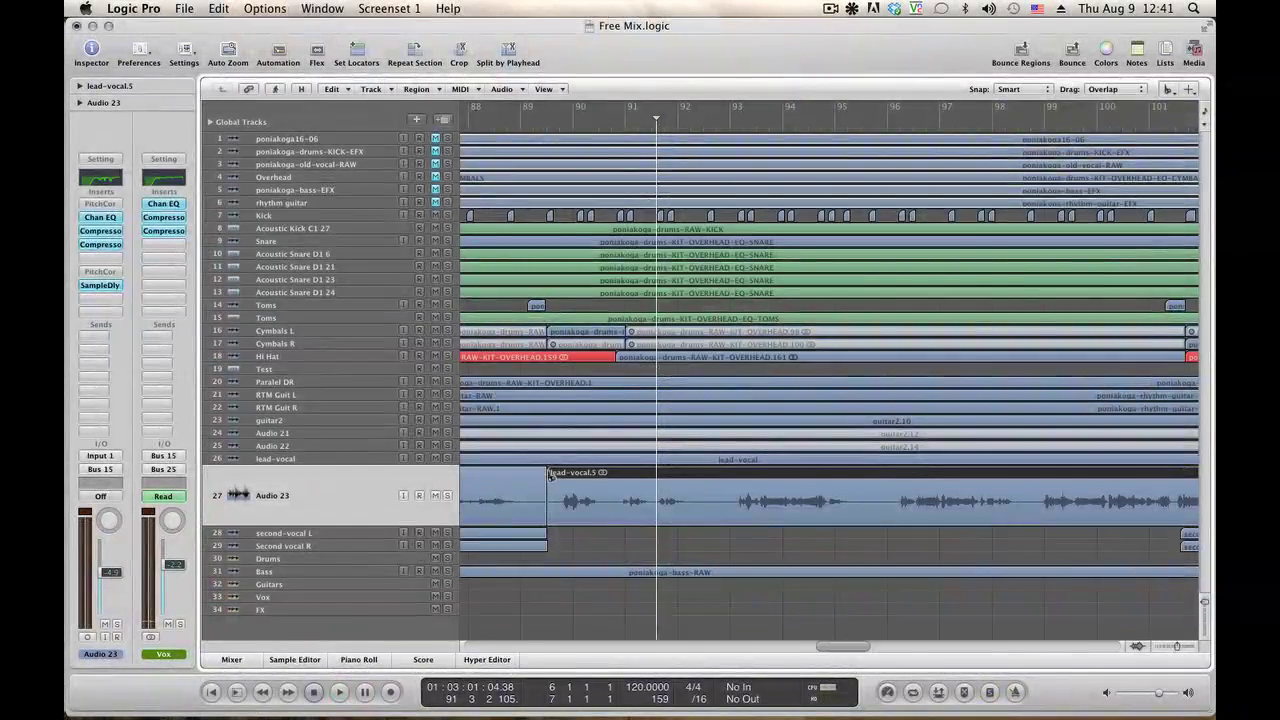
{"action": "right_click", "coordinate": [584, 486]}
{"action": "right_click", "coordinate": [598, 476]}
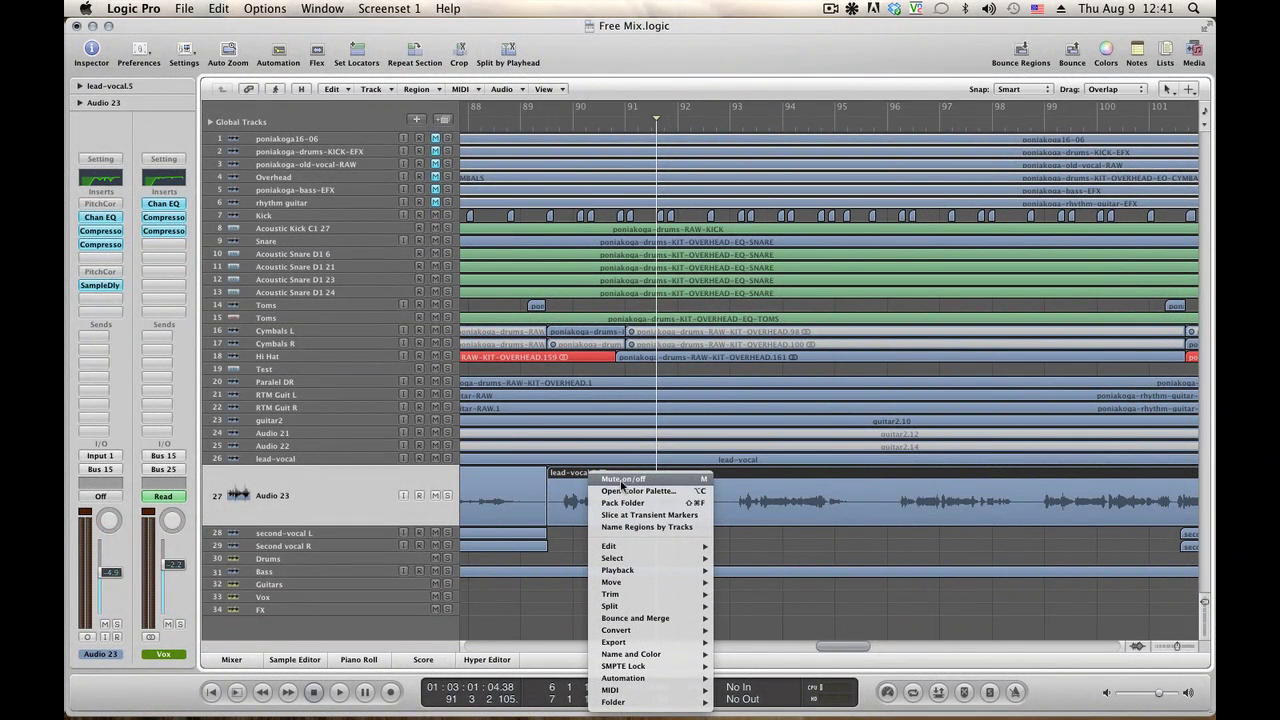
{"action": "left_click", "coordinate": [621, 484]}
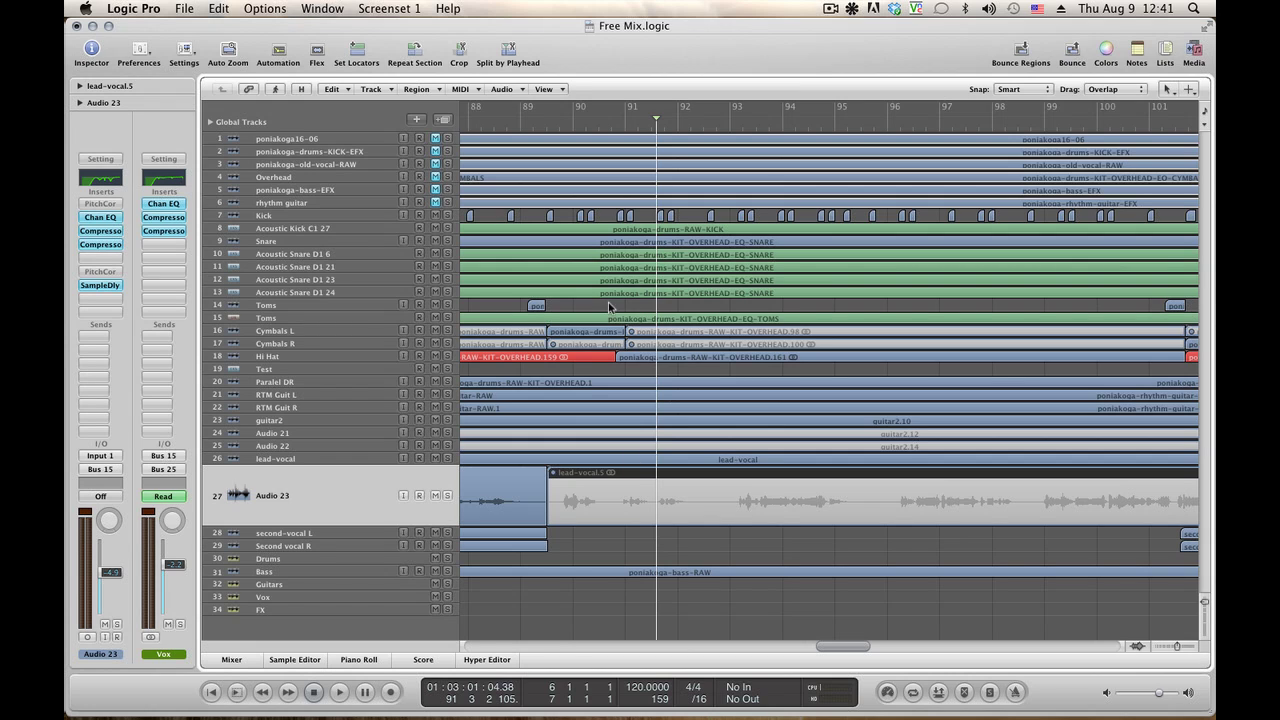
{"action": "key", "text": "space"}
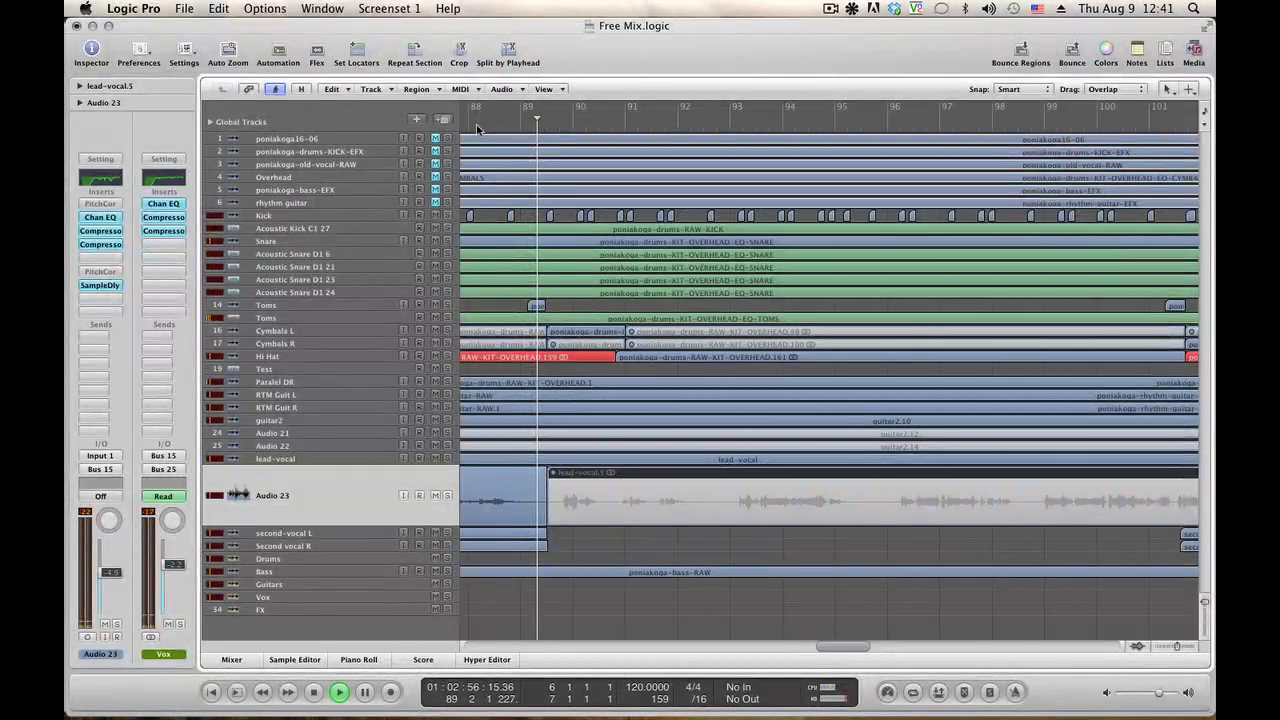
{"action": "key", "text": "space"}
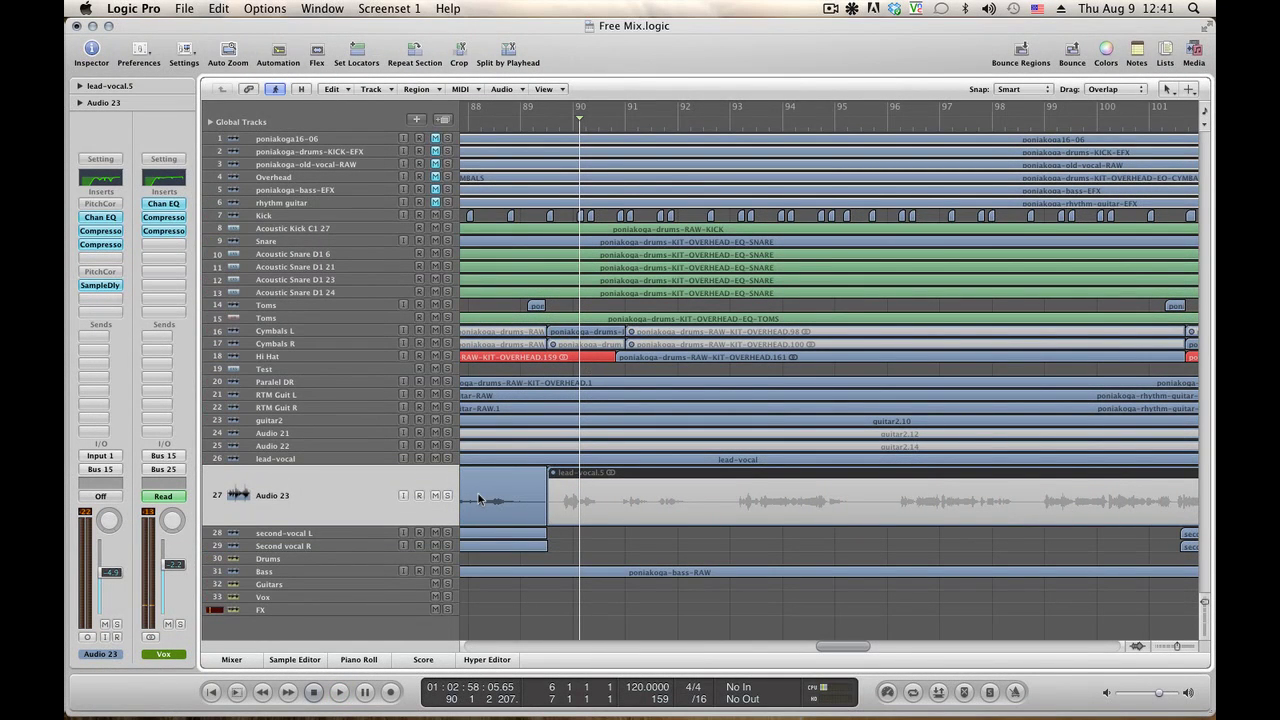
Automate the Vox volume to drop from -2.2 dB just before bar 89 to -8.4 dB at bar 90.
{"action": "left_click", "coordinate": [281, 599]}
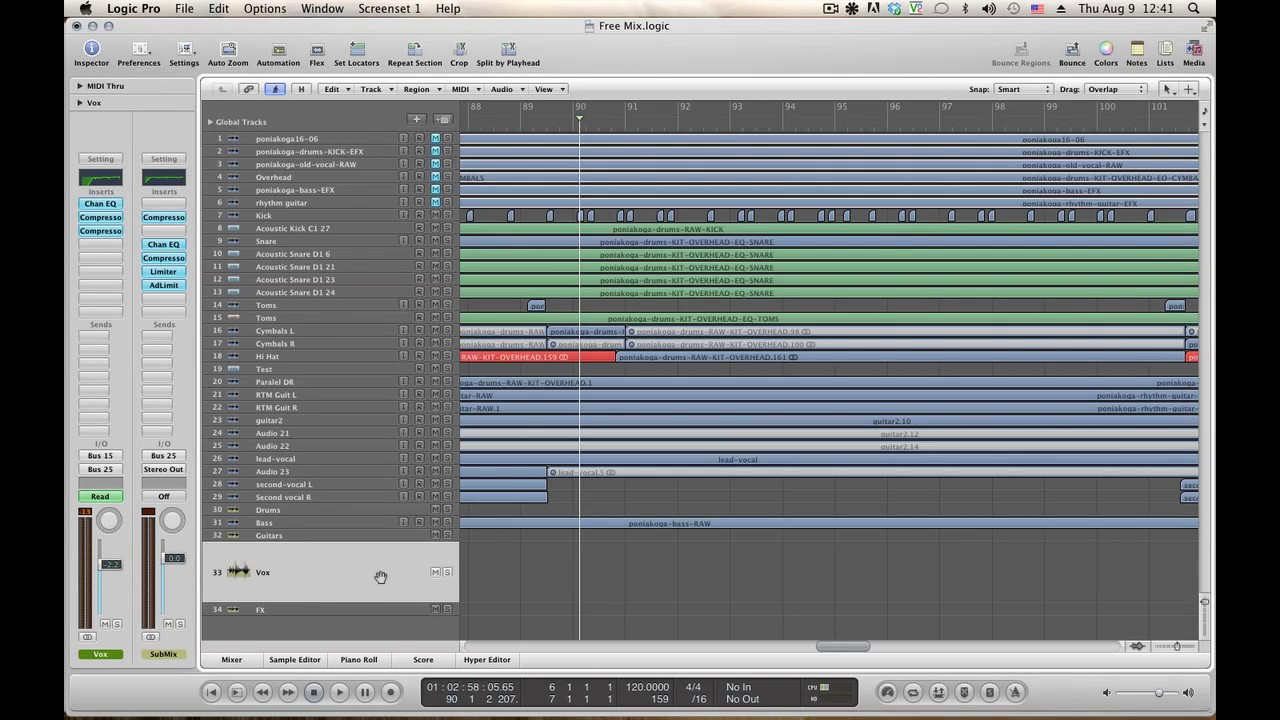
{"action": "key", "text": "a"}
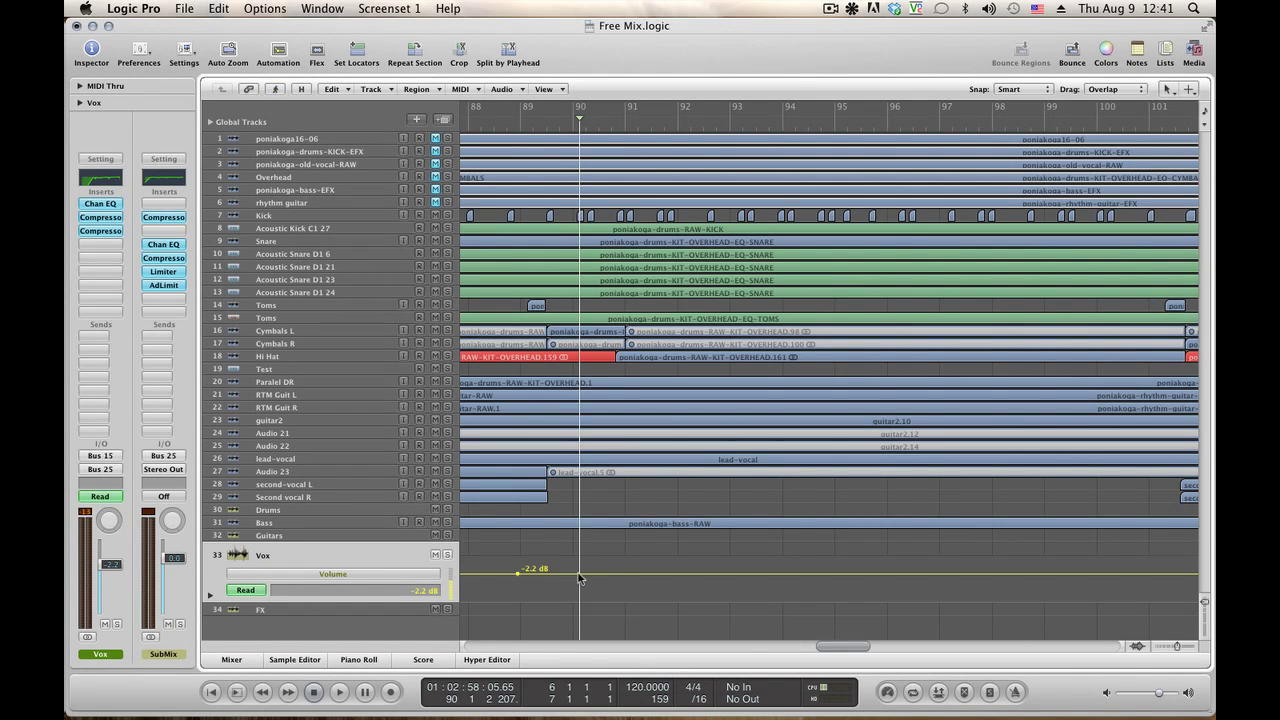
{"action": "left_click_drag", "start_coordinate": [622, 579], "coordinate": [624, 588]}
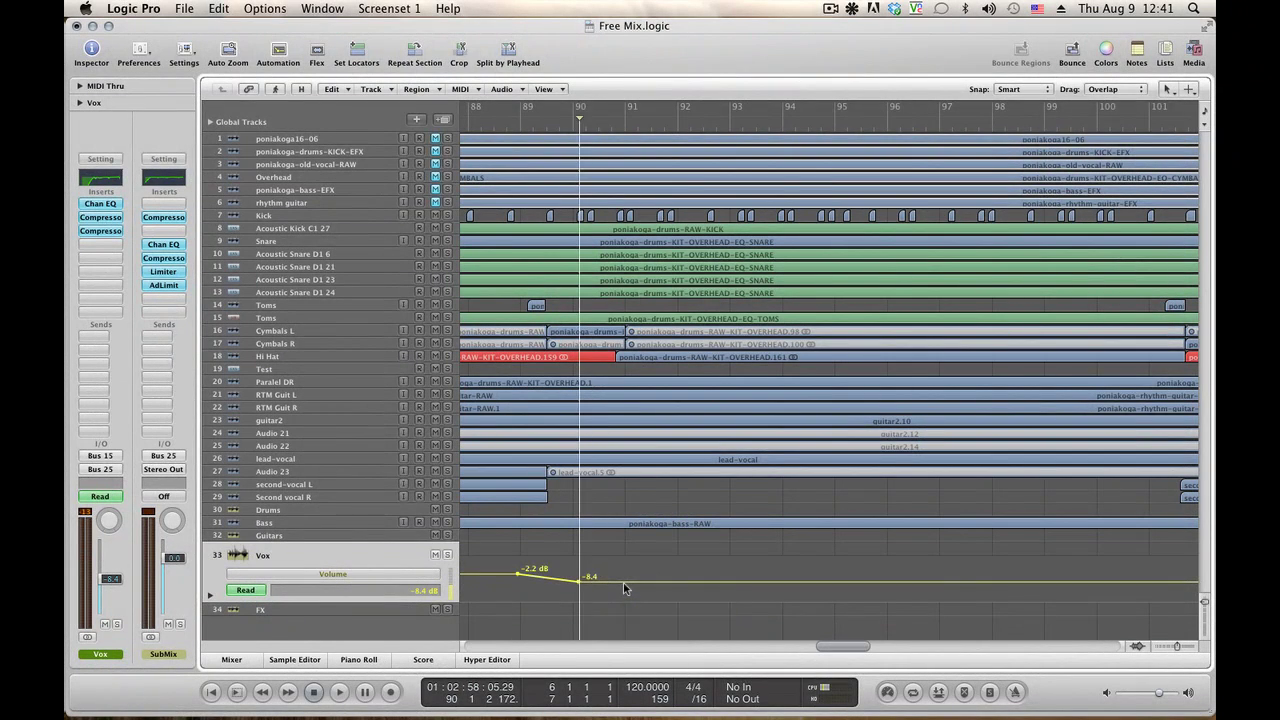
Automate the Guitars volume to drop from -4.8 dB at bar 89 to -7.9 dB at bar 90.
{"action": "left_click", "coordinate": [330, 536]}
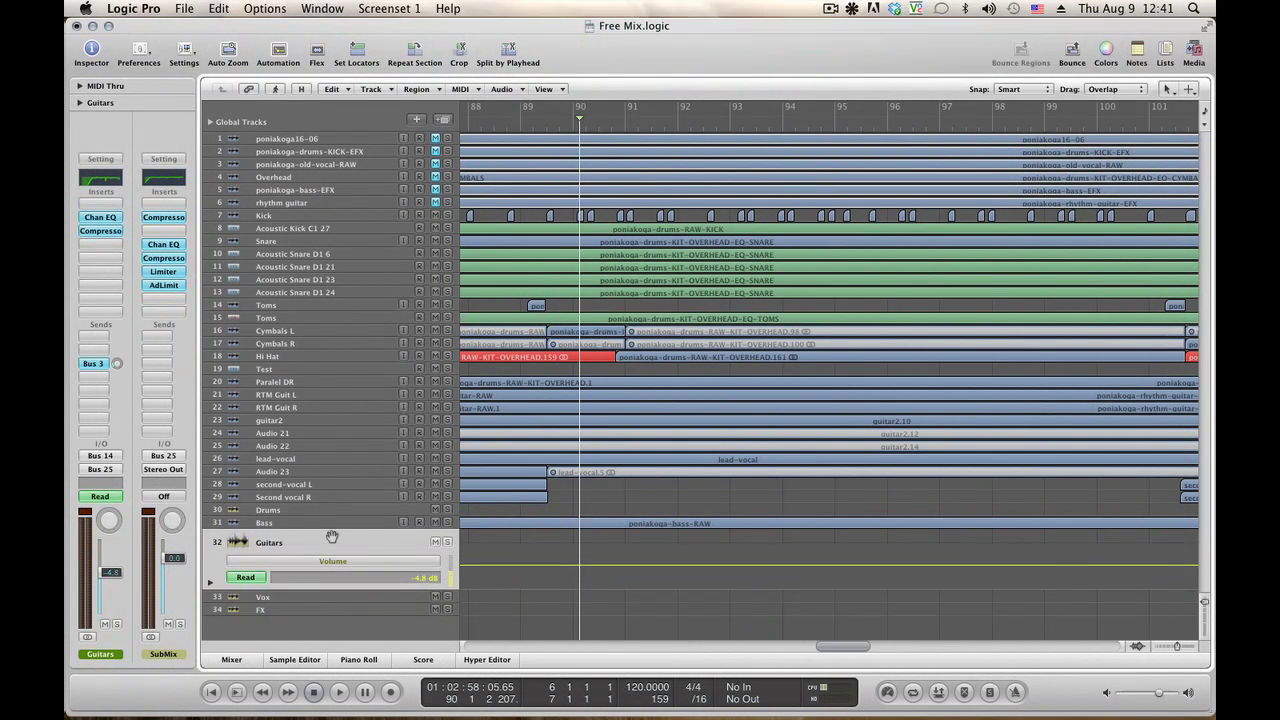
{"action": "left_click", "coordinate": [522, 566]}
{"action": "left_click_drag", "start_coordinate": [605, 571], "coordinate": [604, 594]}
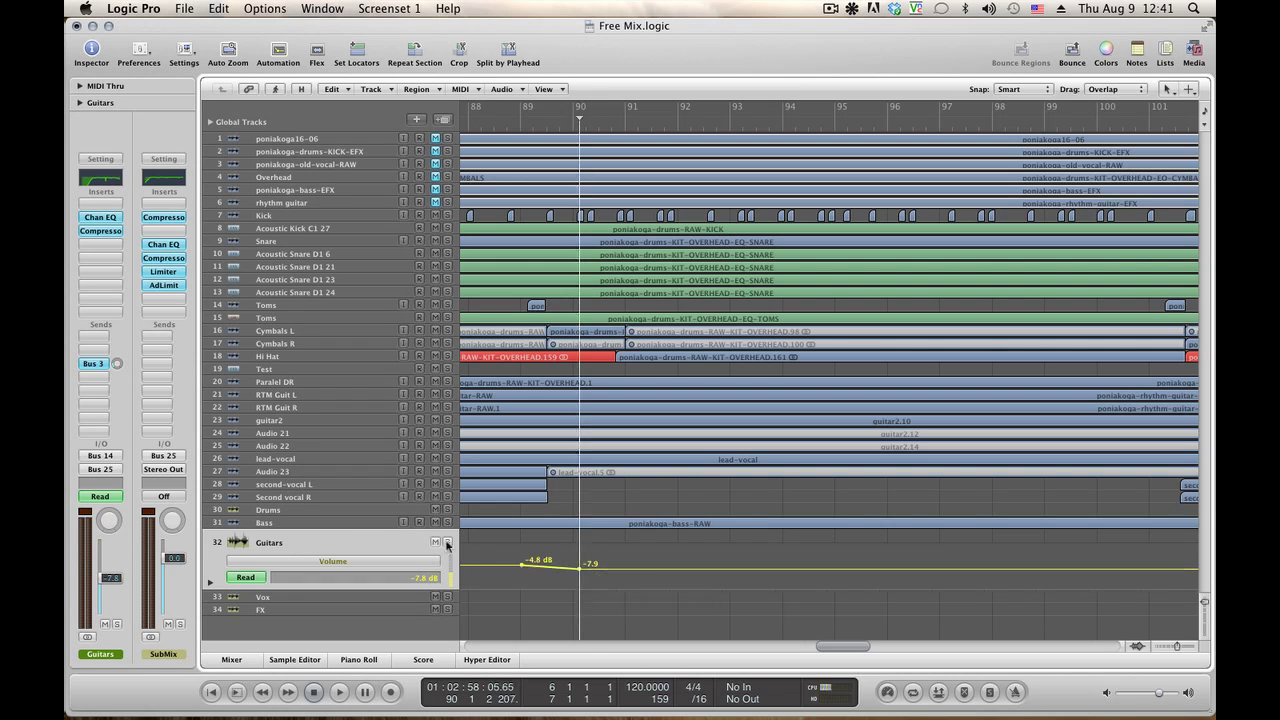
Play the transition from bar 88 and automate the Drums volume to drop from -3.7 dB in bar 88 to -8.4 dB in bar 89.
{"action": "left_click", "coordinate": [313, 513]}
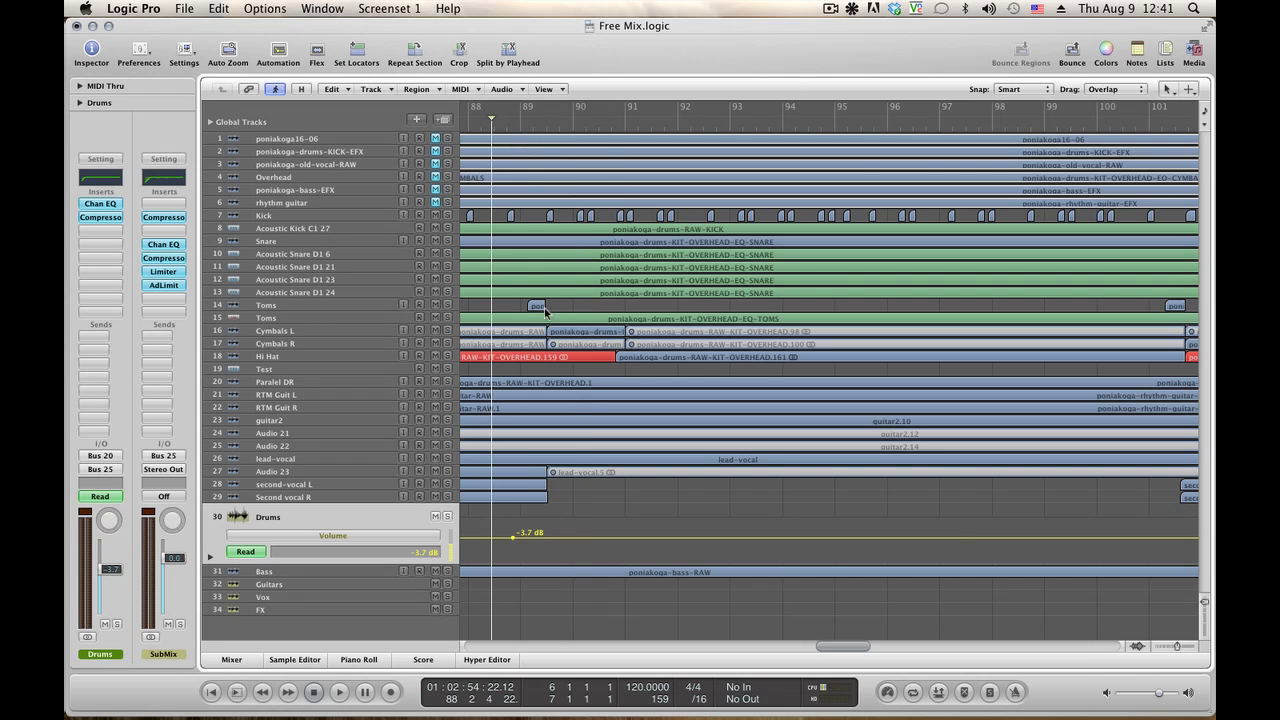
{"action": "key", "text": "space"}
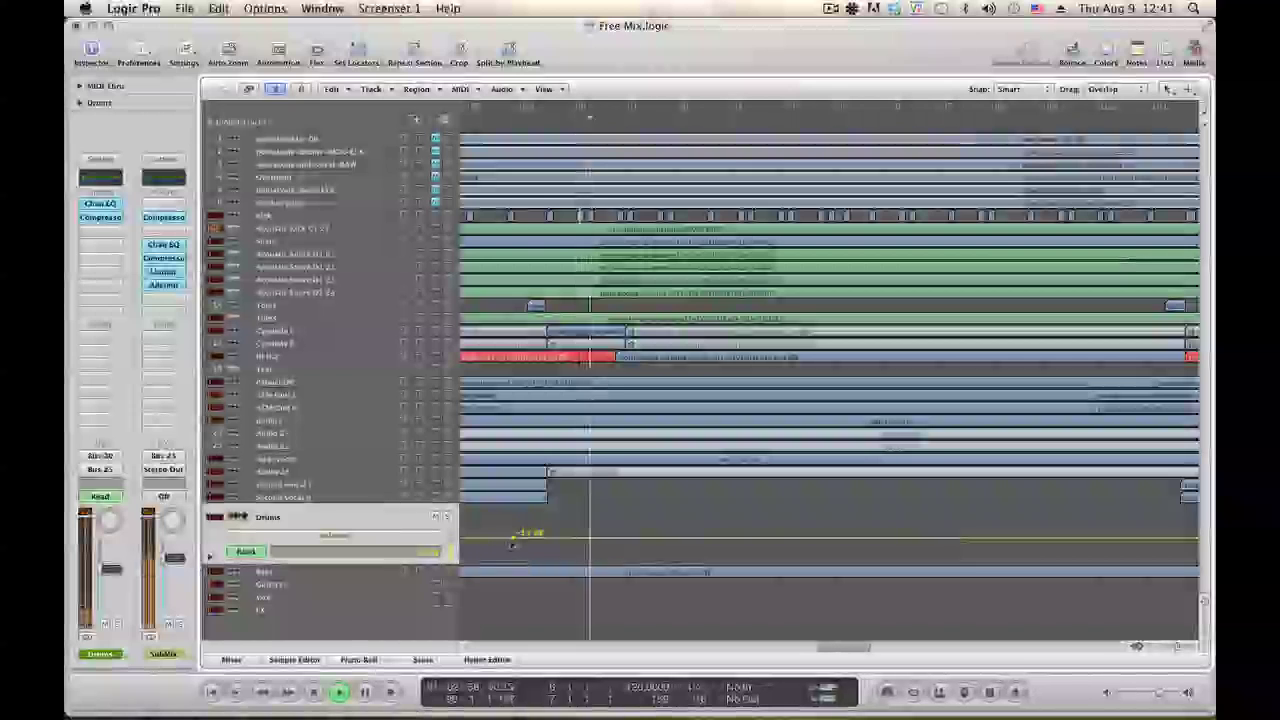
{"action": "key", "text": "space"}
{"action": "left_click_drag", "start_coordinate": [512, 541], "coordinate": [557, 549]}
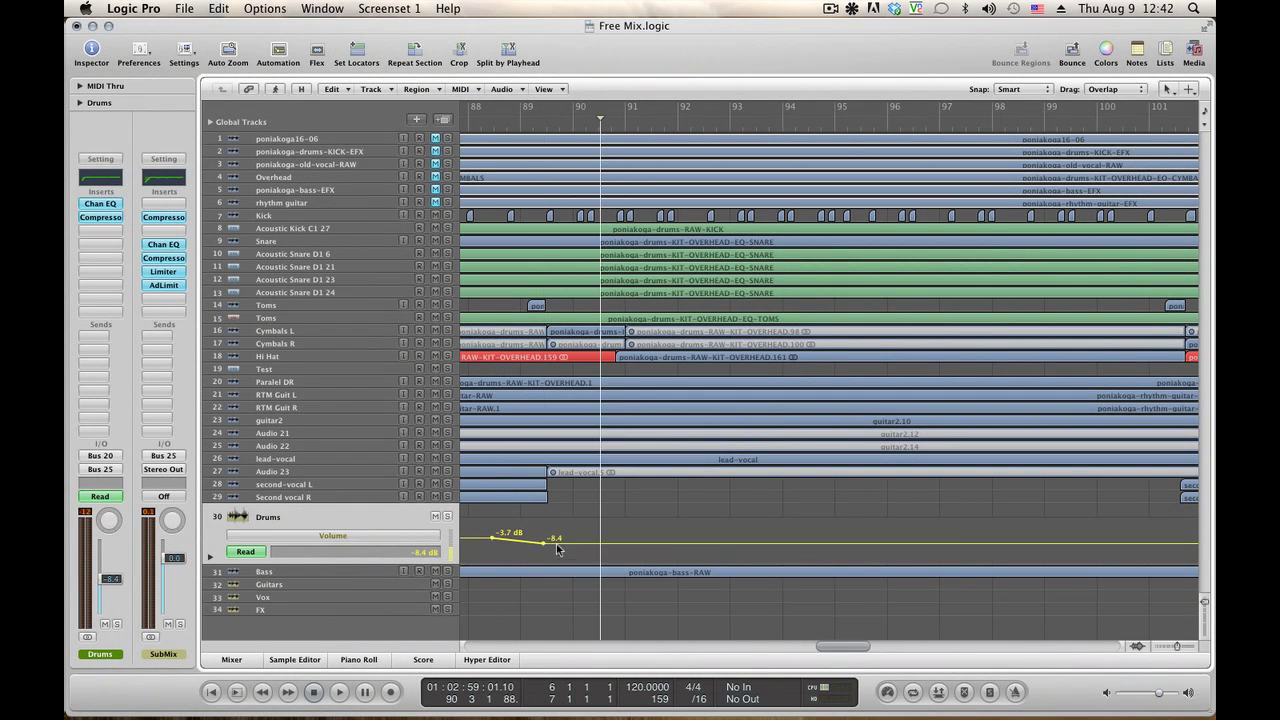
Automate the Bass volume to drop from -16.4 dB late in bar 88 to -20.0 dB at bar 90.
{"action": "left_click", "coordinate": [307, 577]}
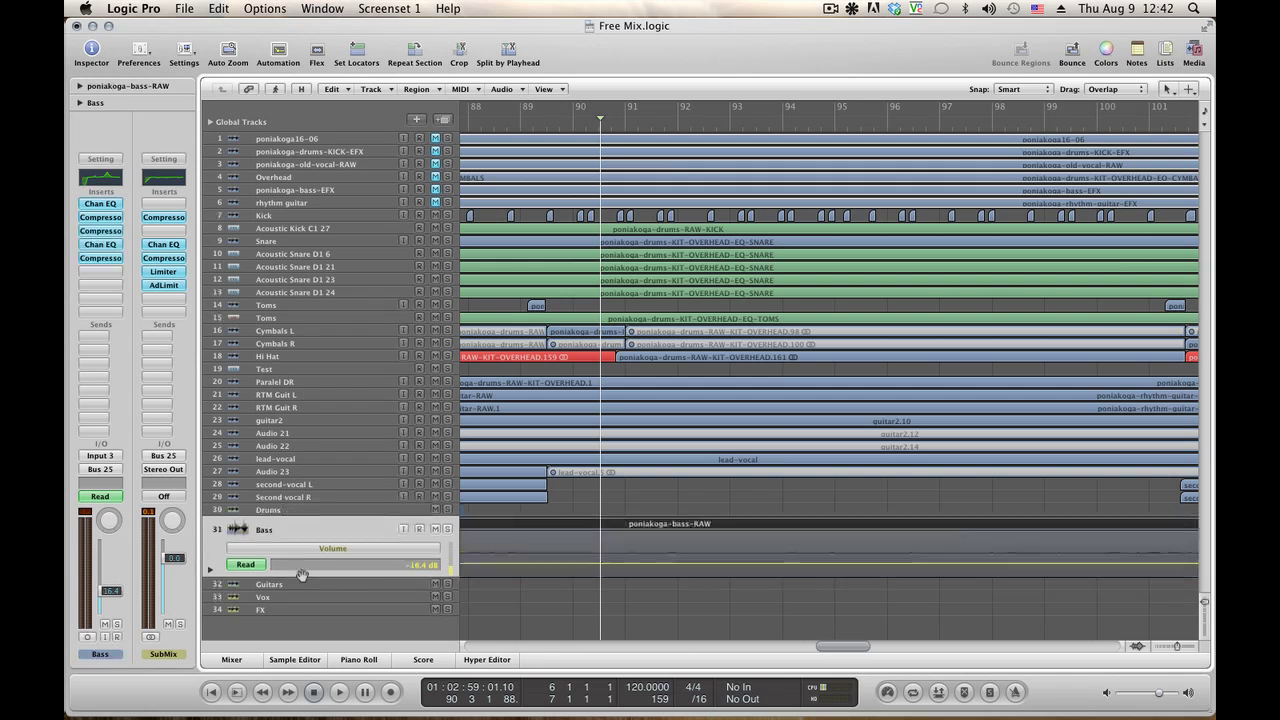
{"action": "left_click", "coordinate": [504, 564]}
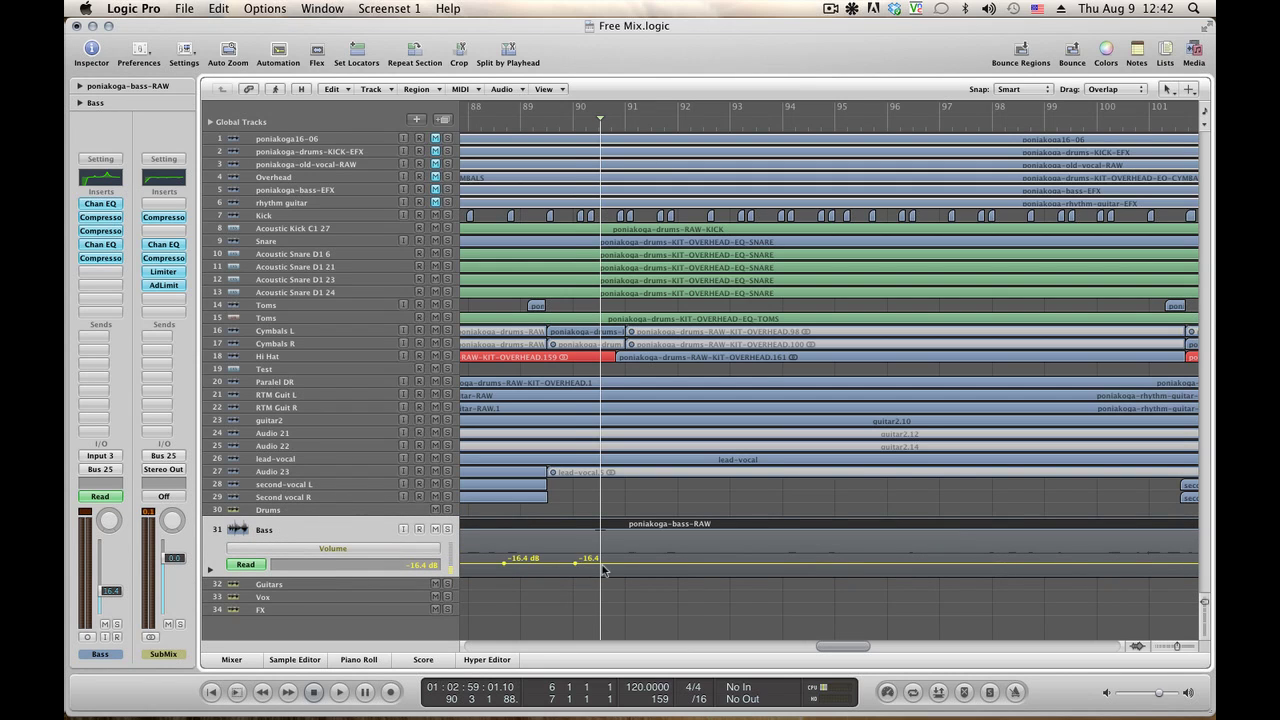
{"action": "left_click_drag", "start_coordinate": [603, 570], "coordinate": [590, 584]}
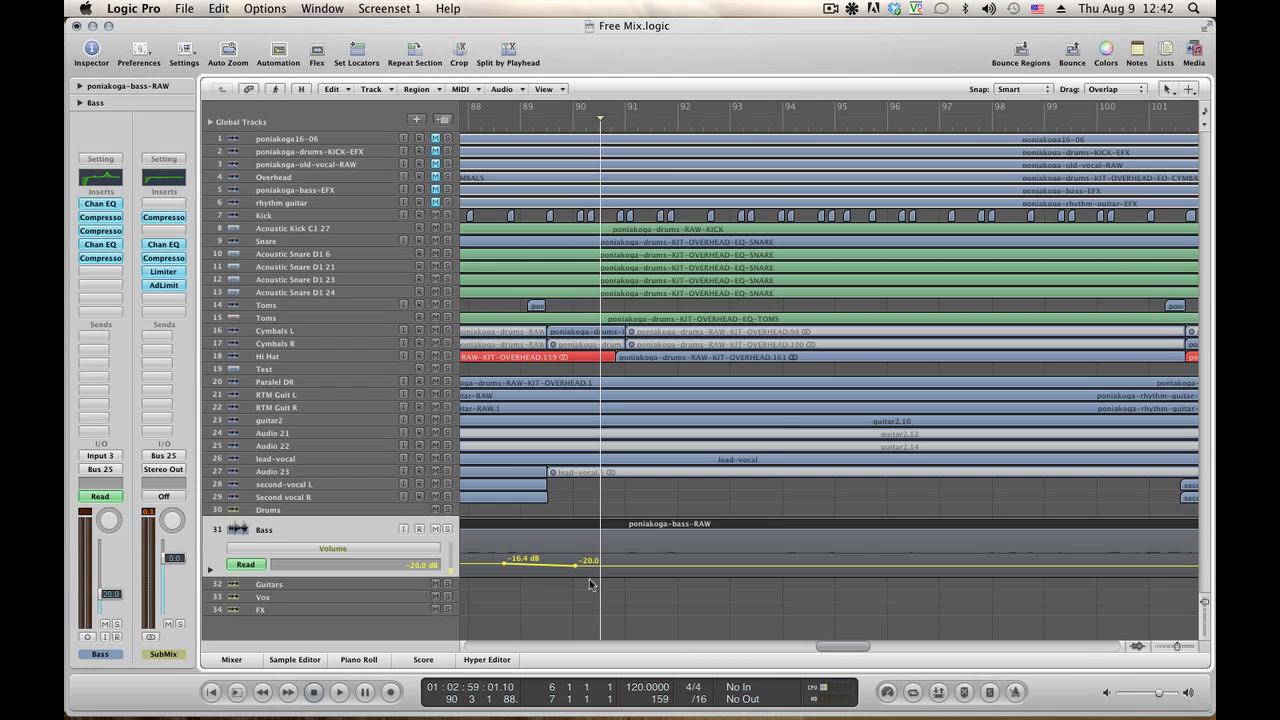
Shift the Guitars volume drop earlier, placing its -4.8 dB point at about bar 88 and pulling the -7.9 dB end point back.
{"action": "left_click", "coordinate": [319, 586]}
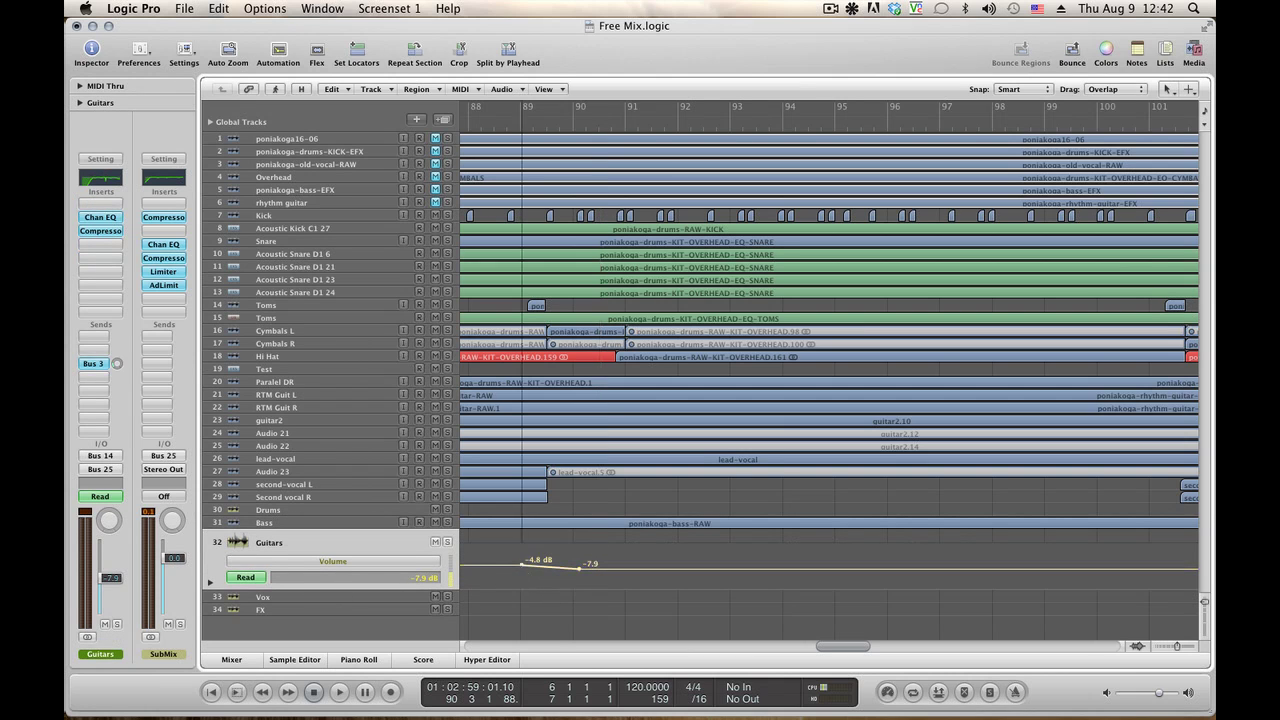
{"action": "left_click_drag", "start_coordinate": [521, 563], "coordinate": [473, 563]}
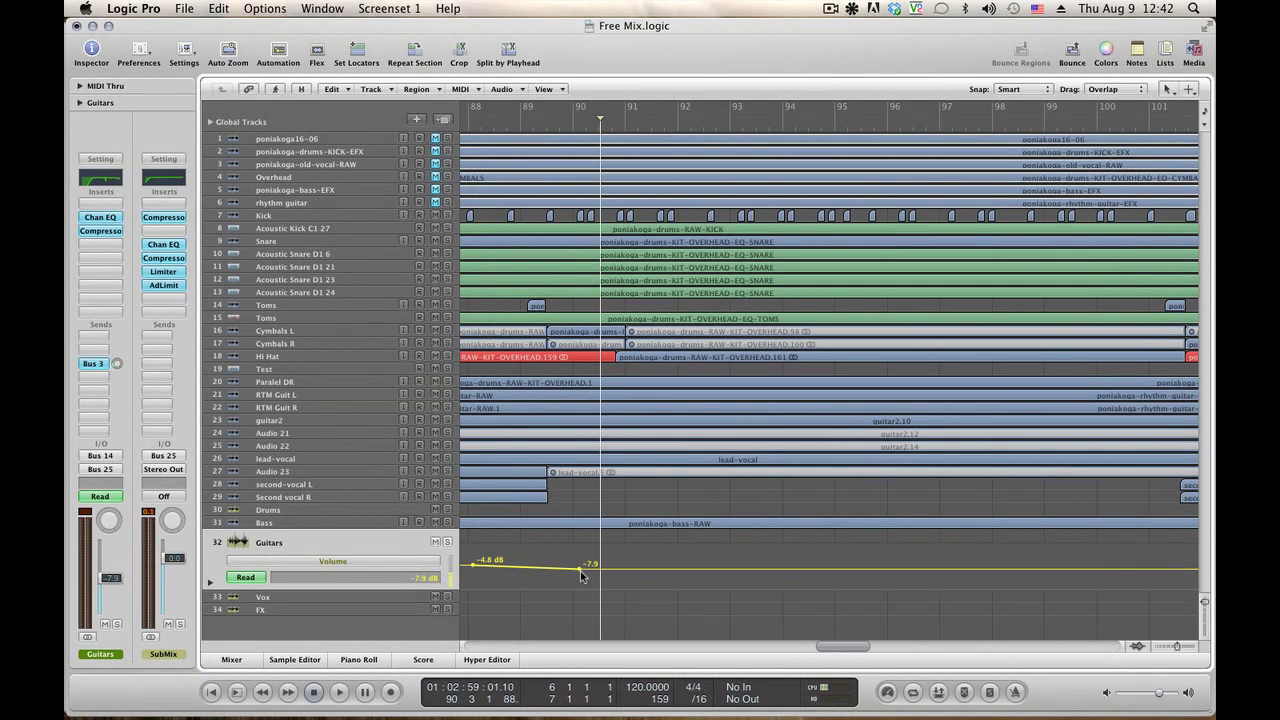
{"action": "left_click_drag", "start_coordinate": [581, 575], "coordinate": [472, 578]}
Move the end of the Vox volume drop earlier to about the third beat of bar 89 and play the transition.
{"action": "left_click", "coordinate": [355, 597]}
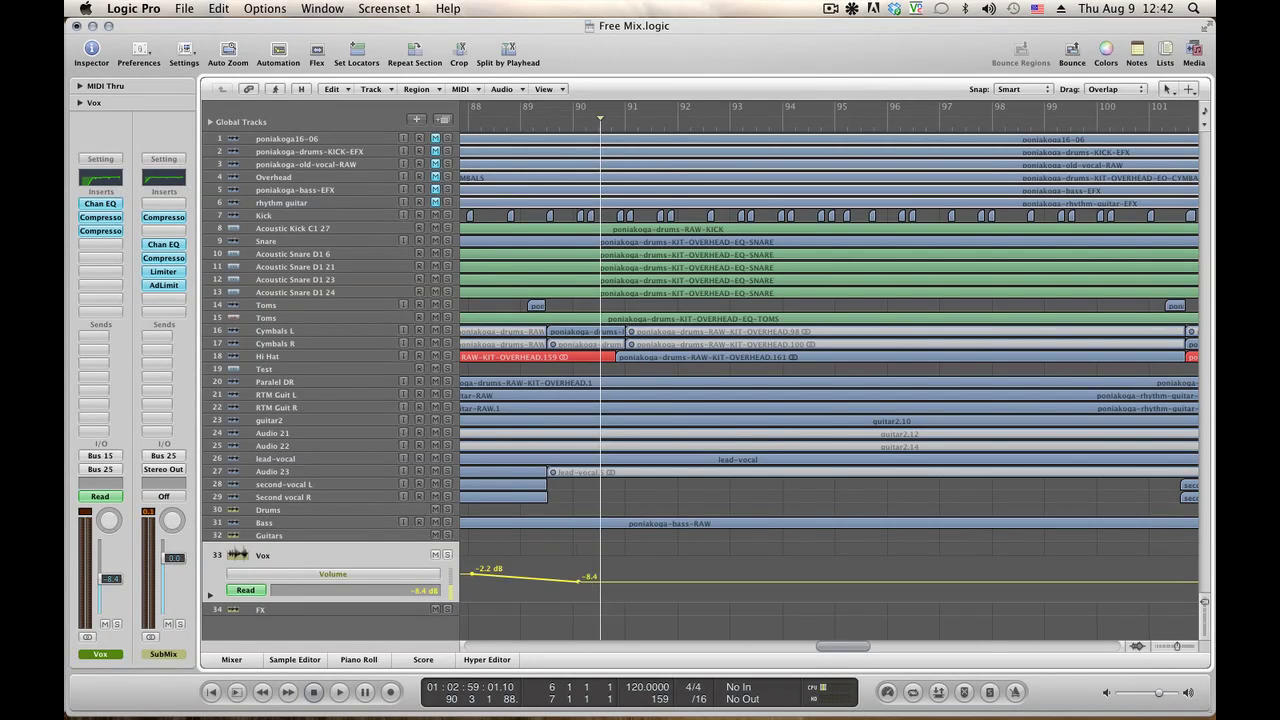
{"action": "left_click_drag", "start_coordinate": [578, 580], "coordinate": [548, 580]}
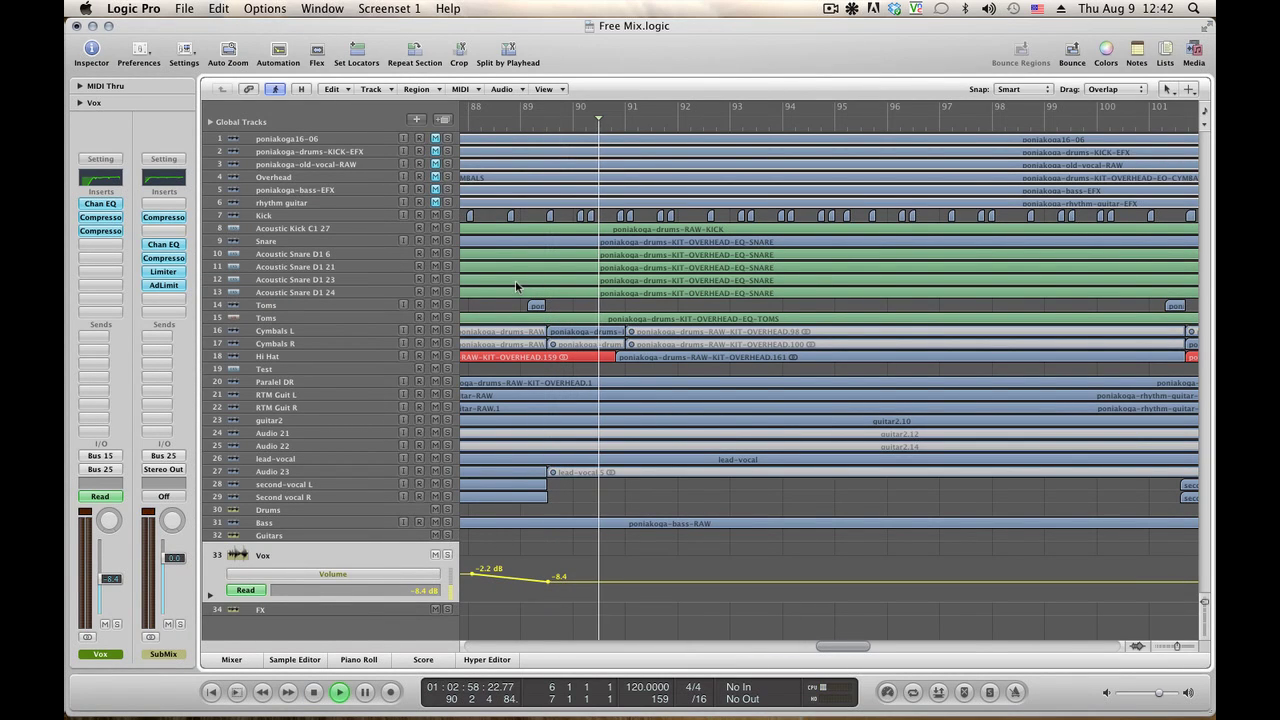
{"action": "key", "text": "space"}
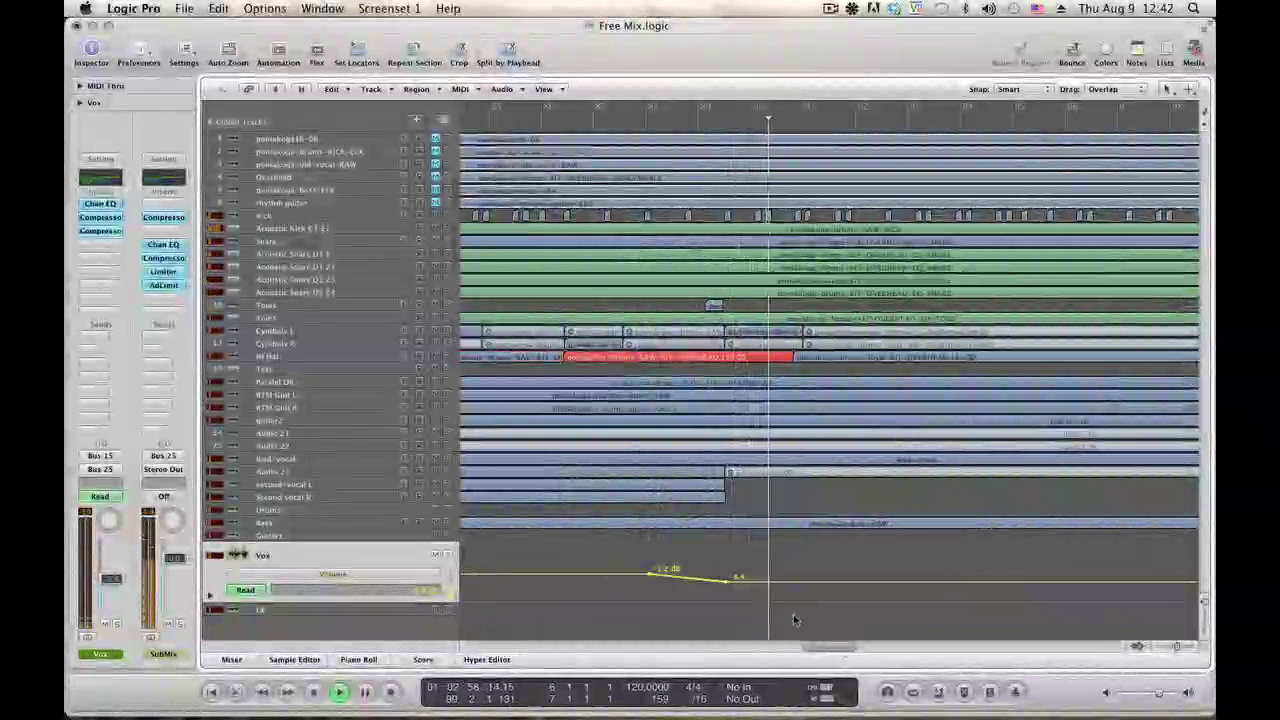
{"action": "key", "text": "space"}
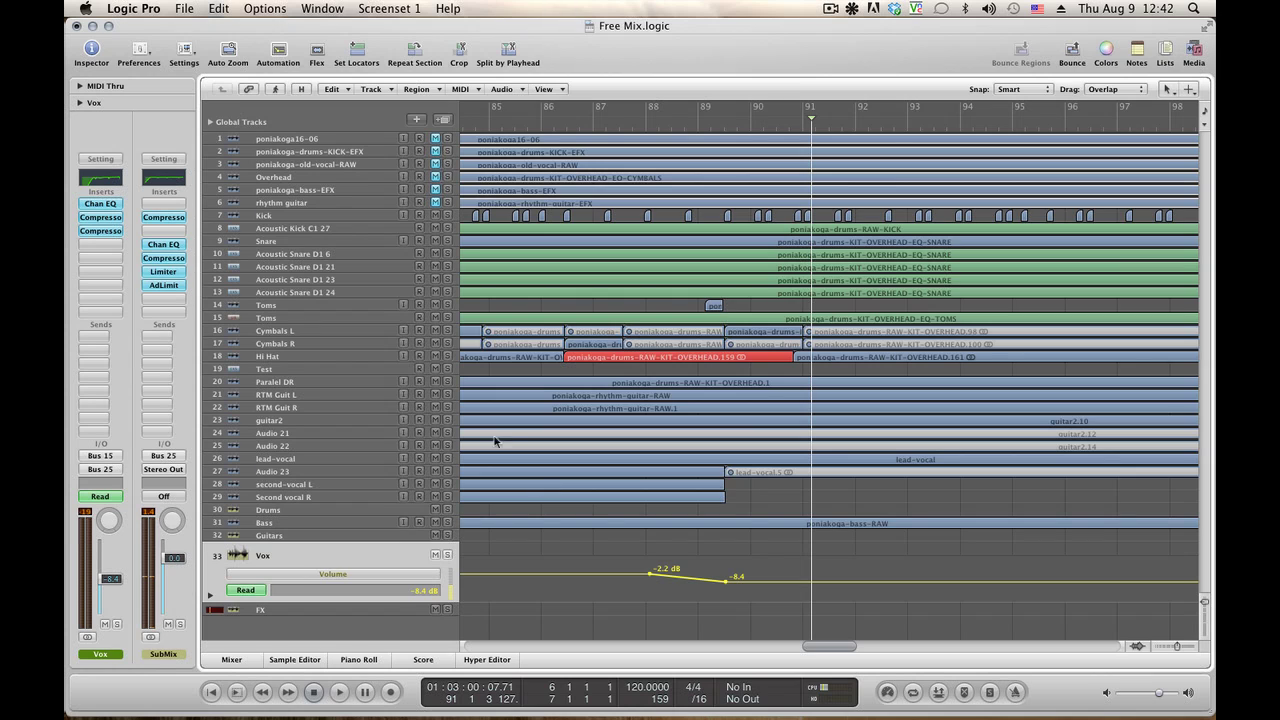
Audition the section from about bar 88 with the RTM Guit L and RTM Guit R tracks temporarily muted.
{"action": "left_click", "coordinate": [435, 394]}
{"action": "left_click", "coordinate": [435, 407]}
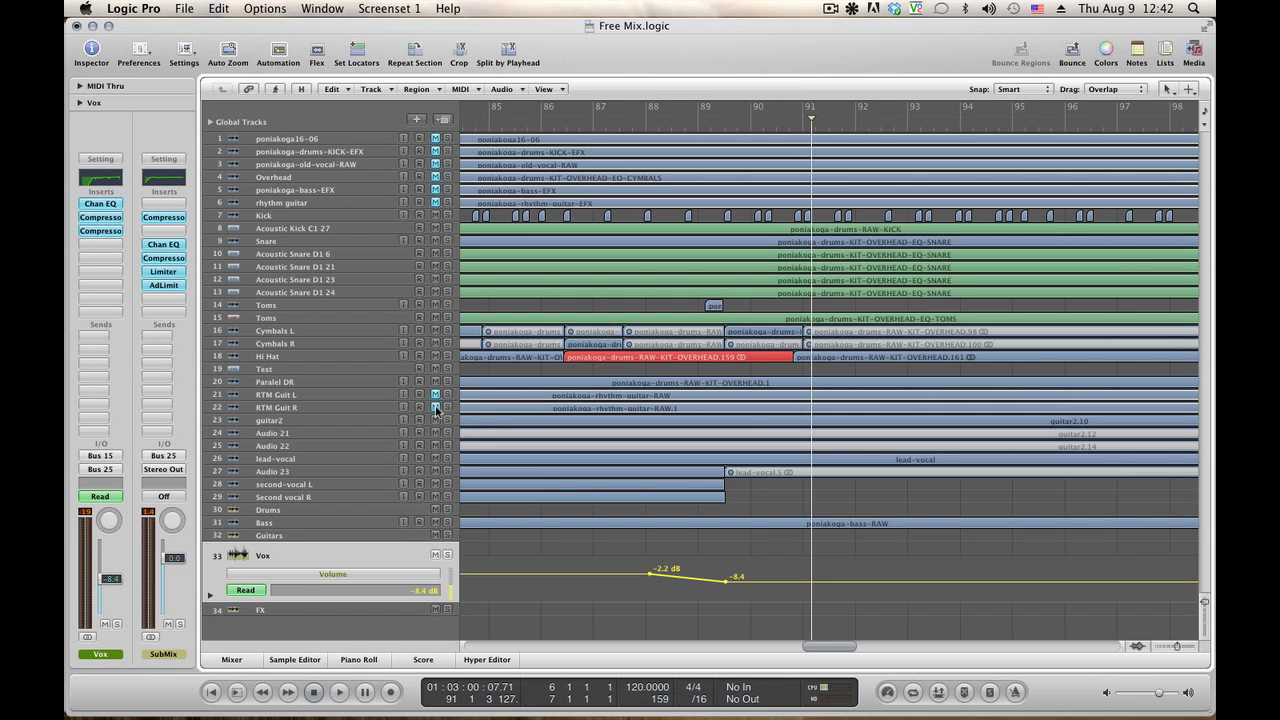
{"action": "left_click", "coordinate": [669, 109]}
{"action": "key", "text": "space"}
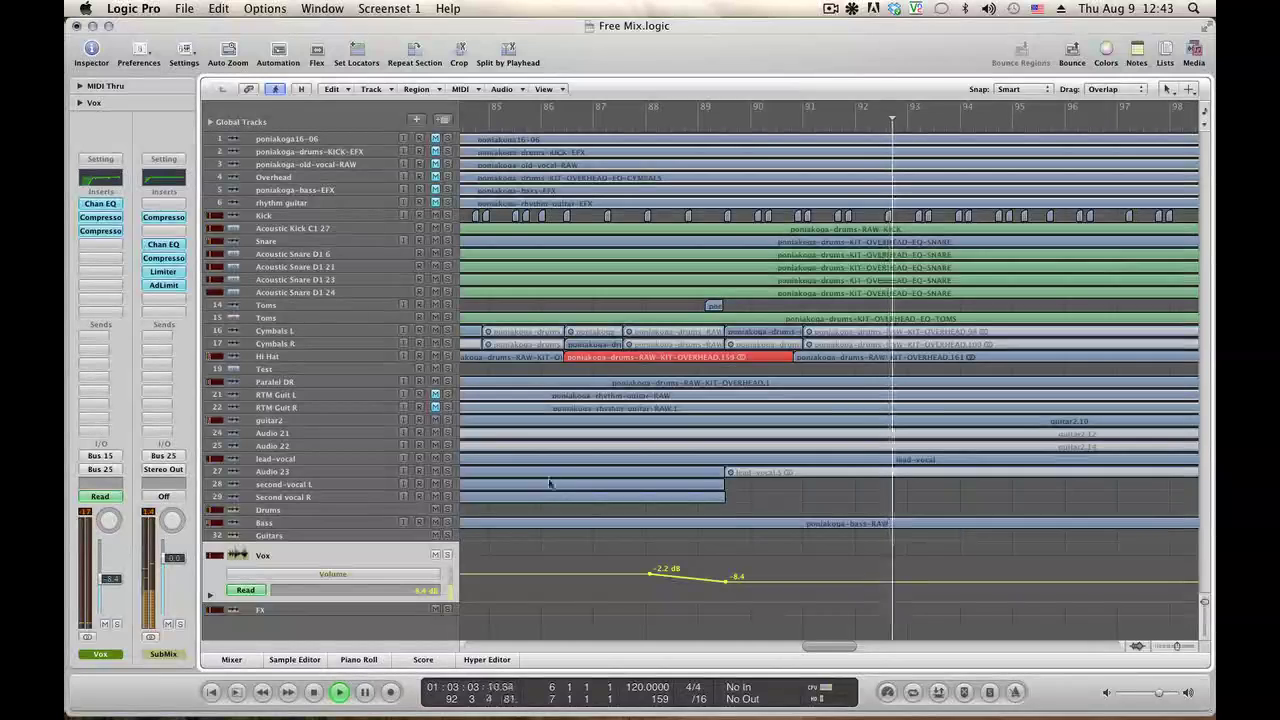
{"action": "key", "text": "space"}
{"action": "left_click_drag", "start_coordinate": [435, 398], "coordinate": [435, 410]}
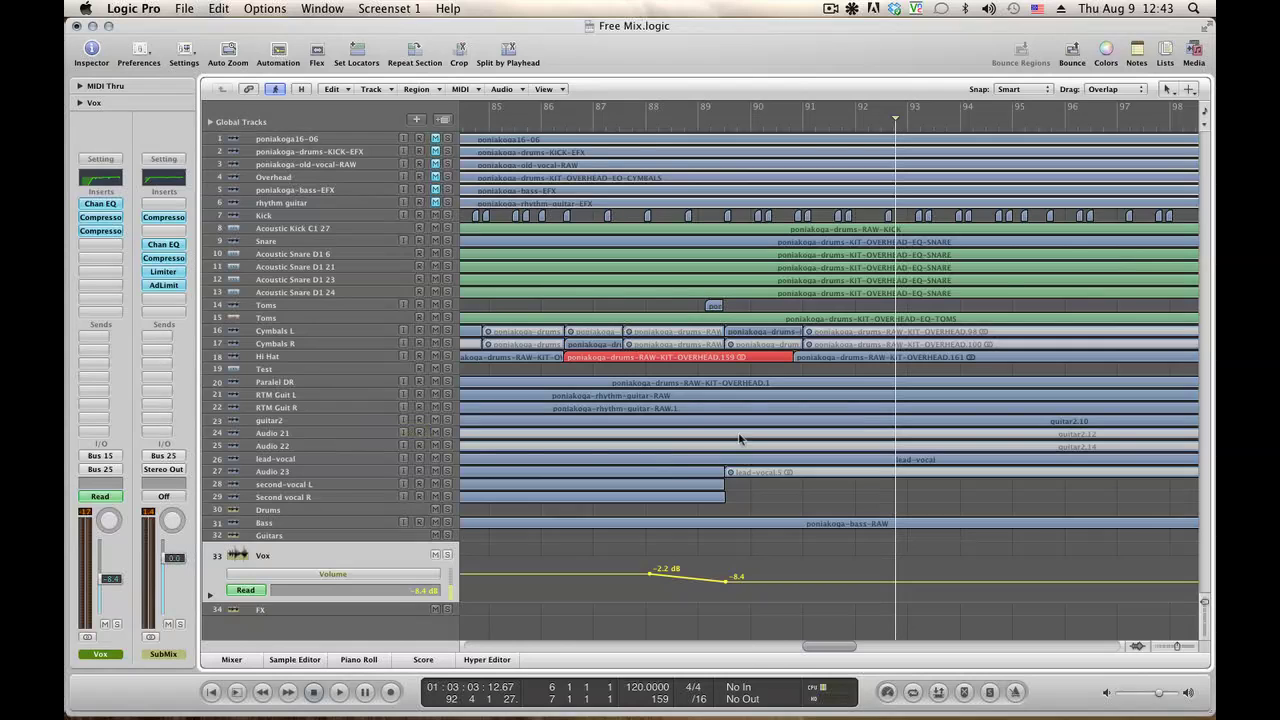
Split the muted regions on Audio 21 and Audio 22 at the third beat of bar 89 with the Scissors tool.
{"action": "key", "text": "Escape"}
{"action": "left_click", "coordinate": [768, 508]}
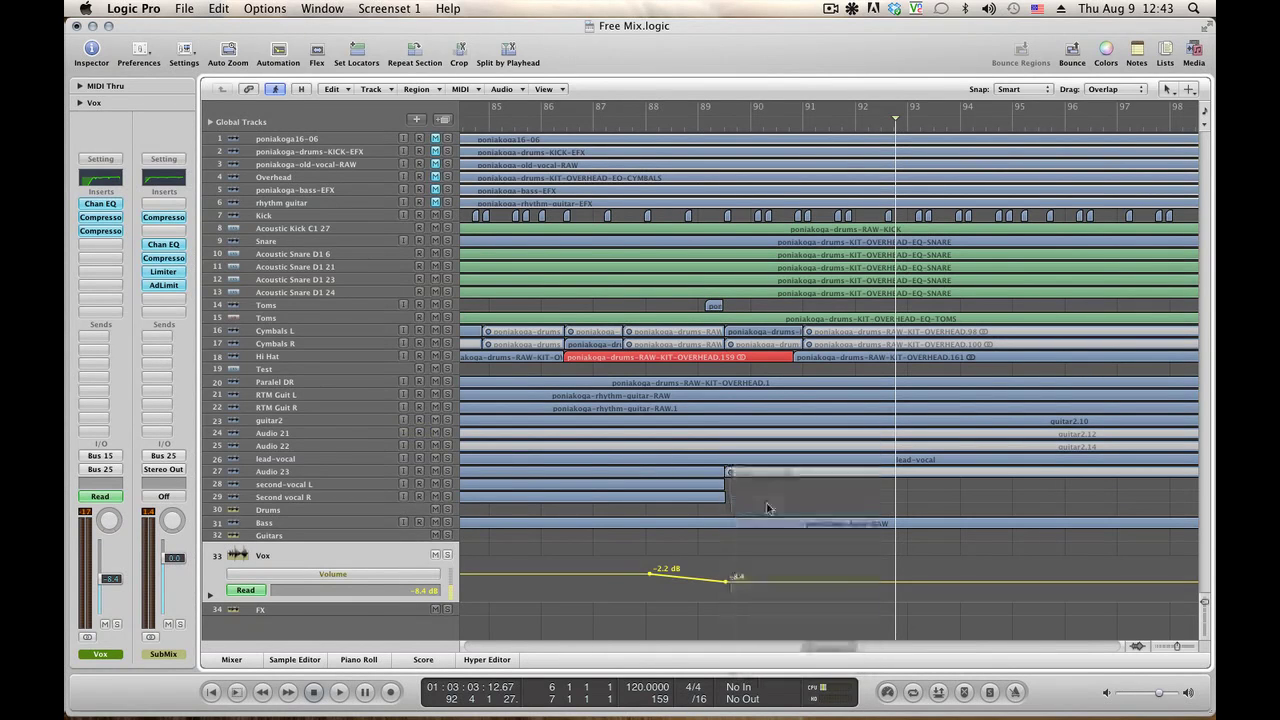
{"action": "left_click", "coordinate": [724, 436]}
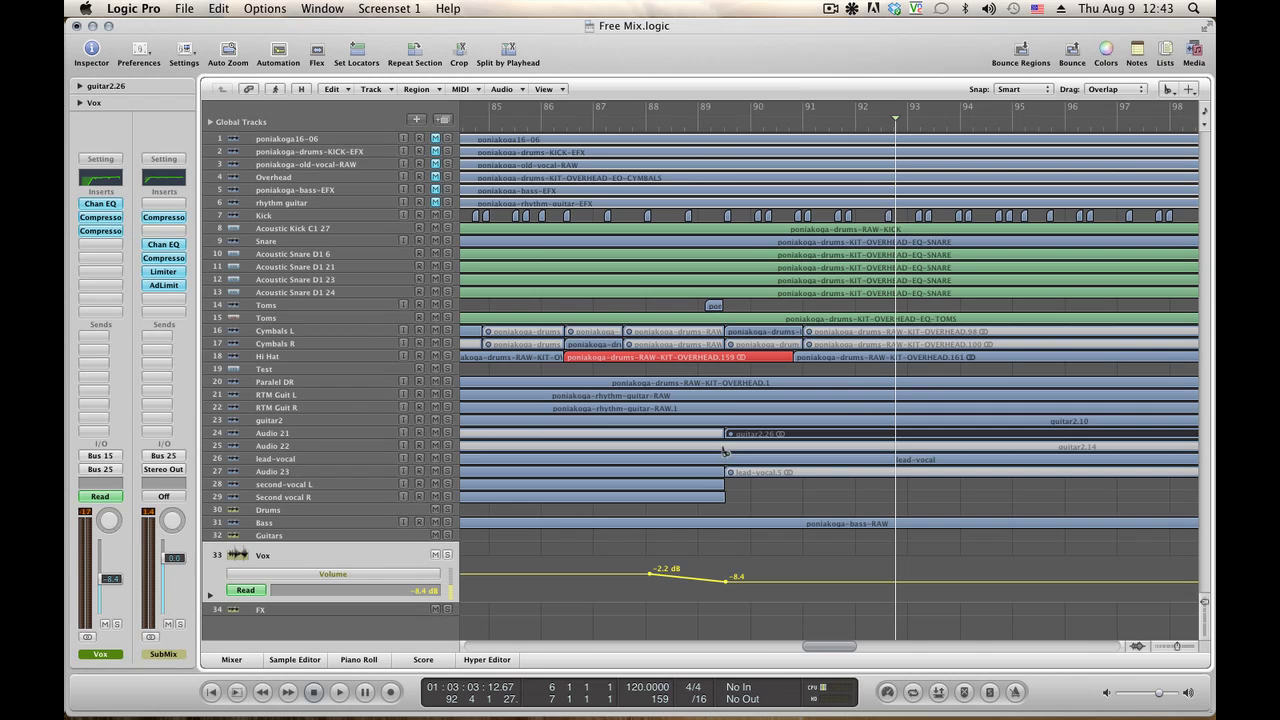
{"action": "left_click", "coordinate": [724, 447]}
Unmute the two guitar regions on Audio 21 and Audio 22 that start at the third beat of bar 89.
{"action": "key", "text": "Escape"}
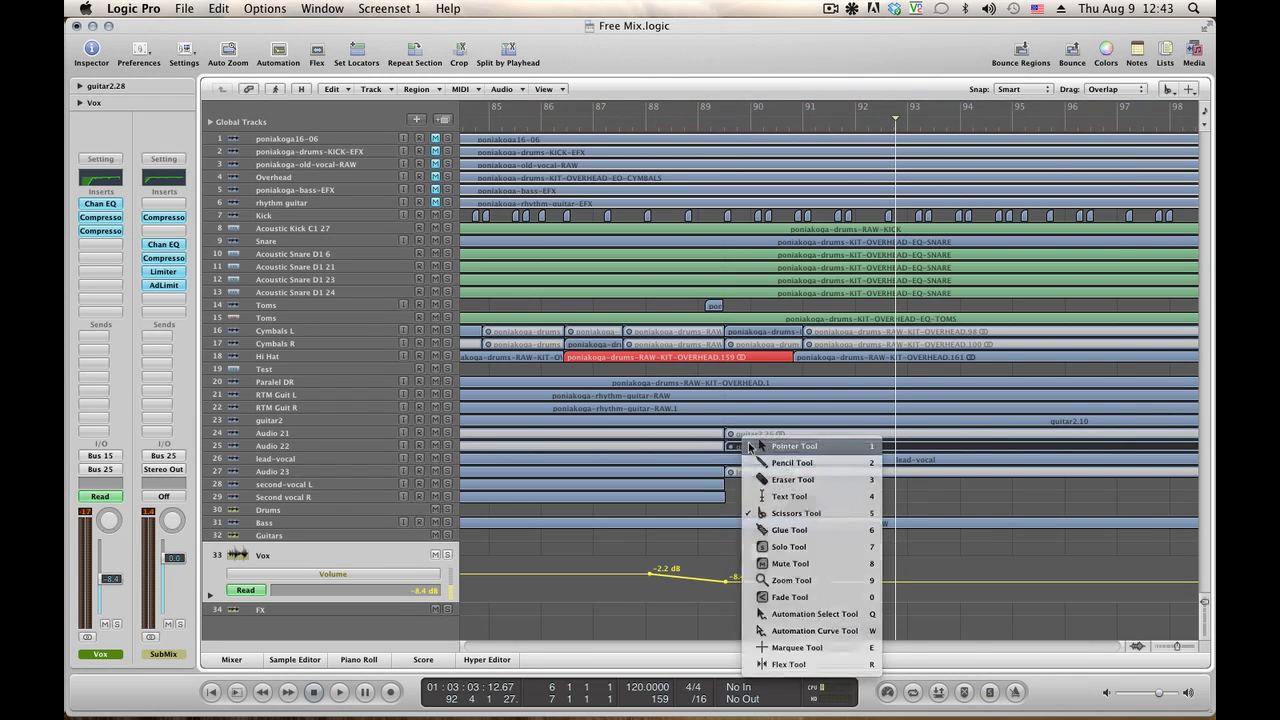
{"action": "left_click", "coordinate": [750, 443]}
{"action": "left_click", "coordinate": [751, 436], "text": "shift"}
{"action": "right_click", "coordinate": [751, 440]}
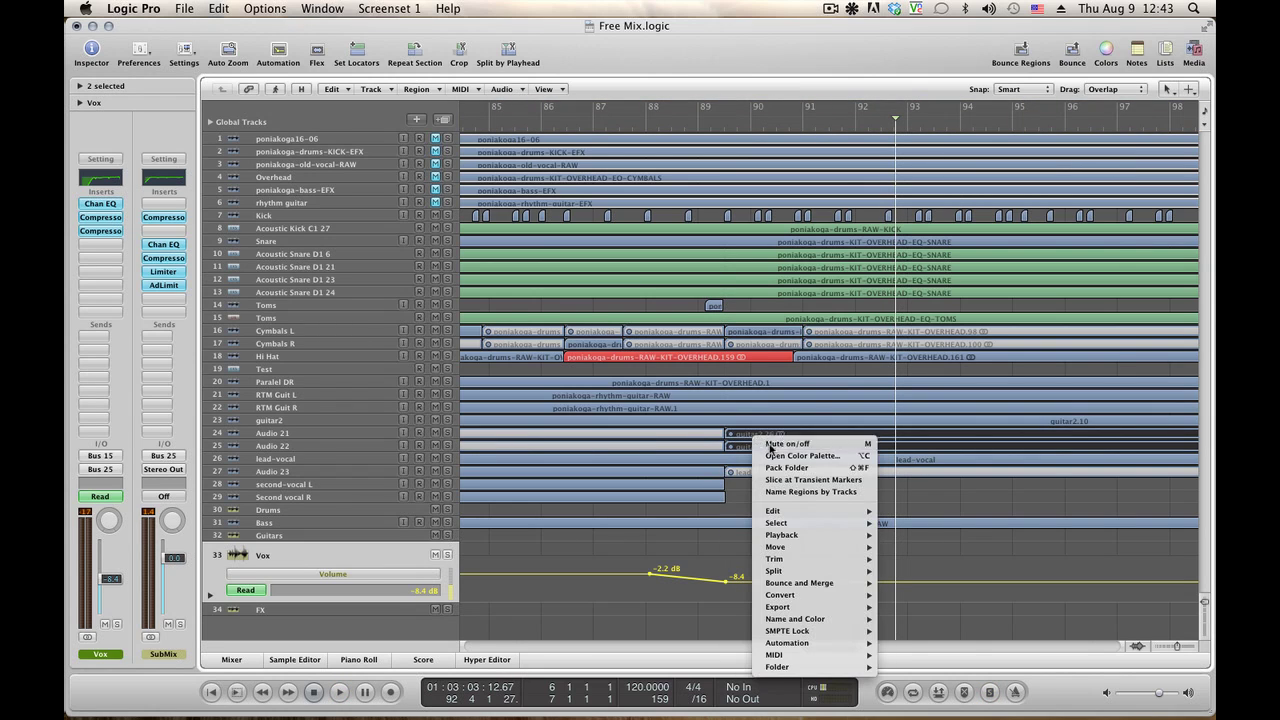
{"action": "left_click", "coordinate": [770, 444]}
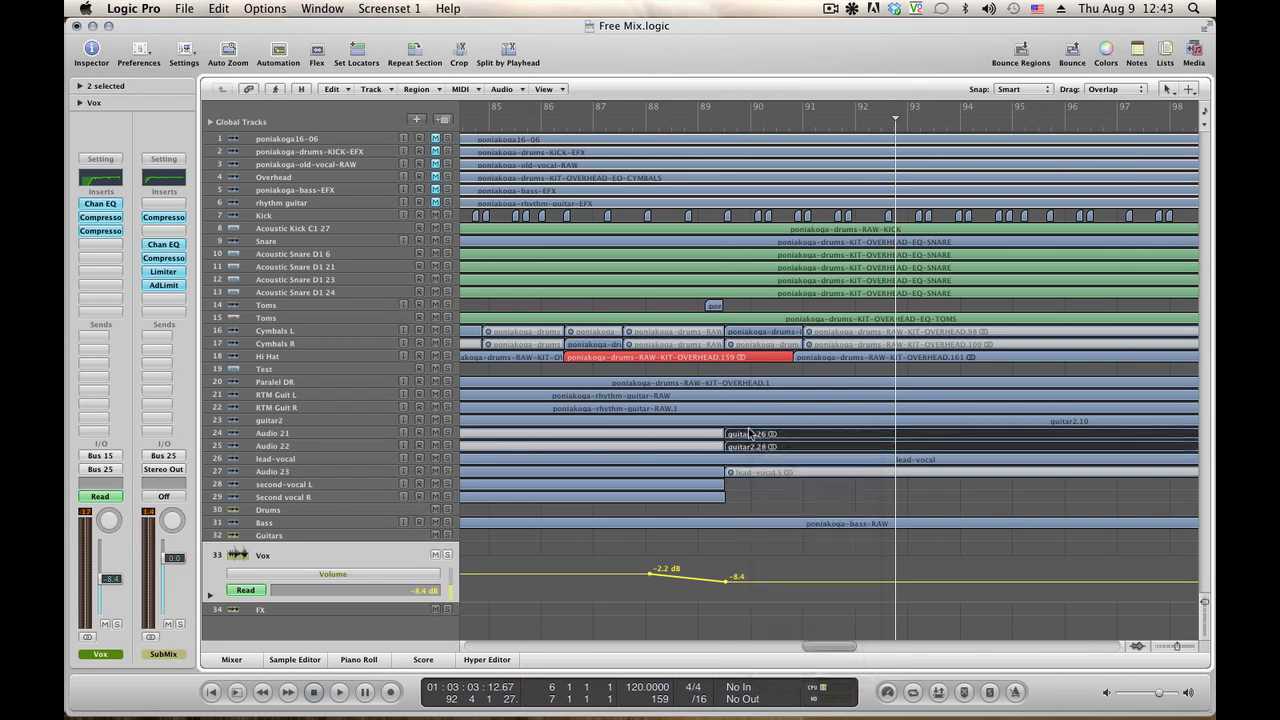
Solo the Audio 21 track and listen to its guitar part from bar 89.
{"action": "left_click", "coordinate": [699, 125]}
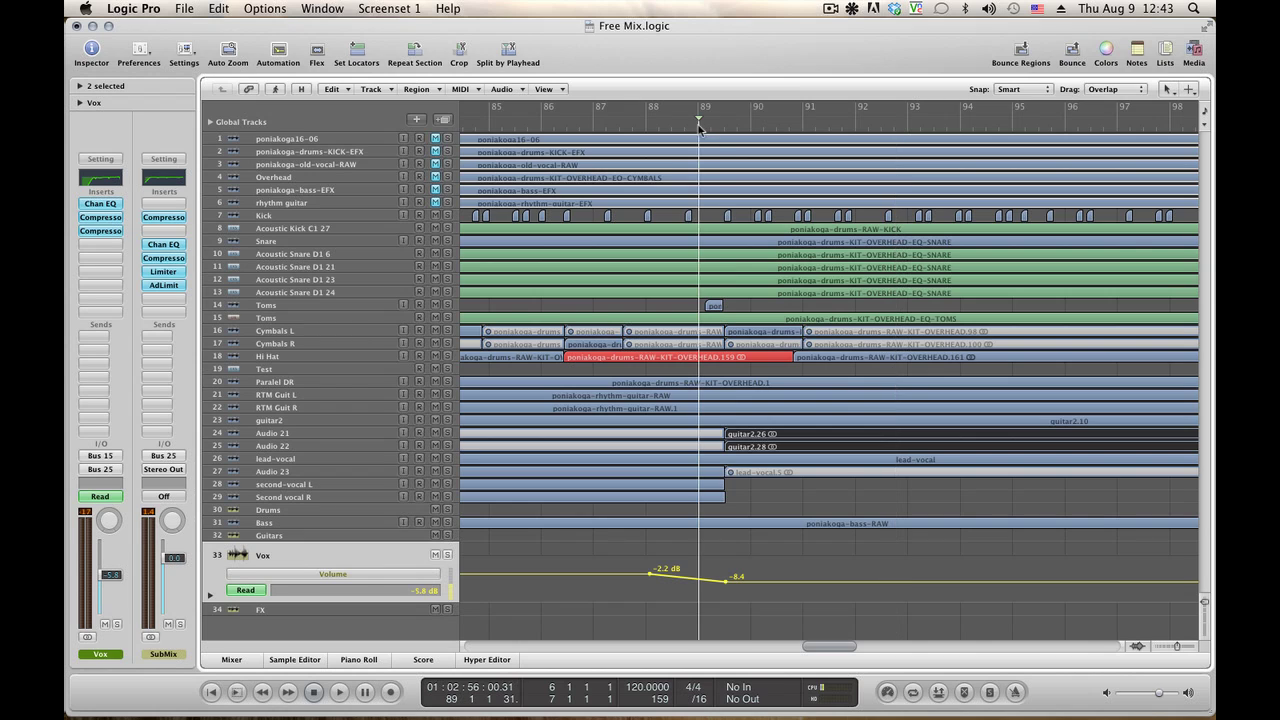
{"action": "left_click", "coordinate": [447, 433]}
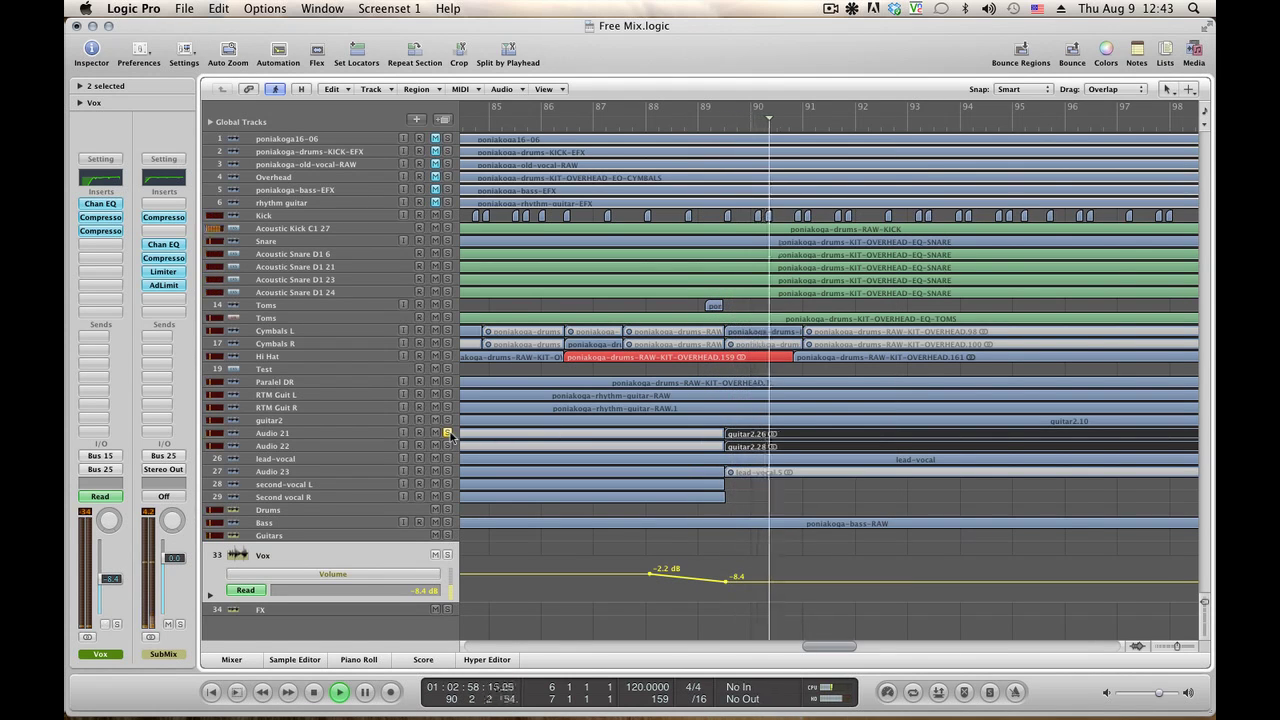
{"action": "key", "text": "space"}
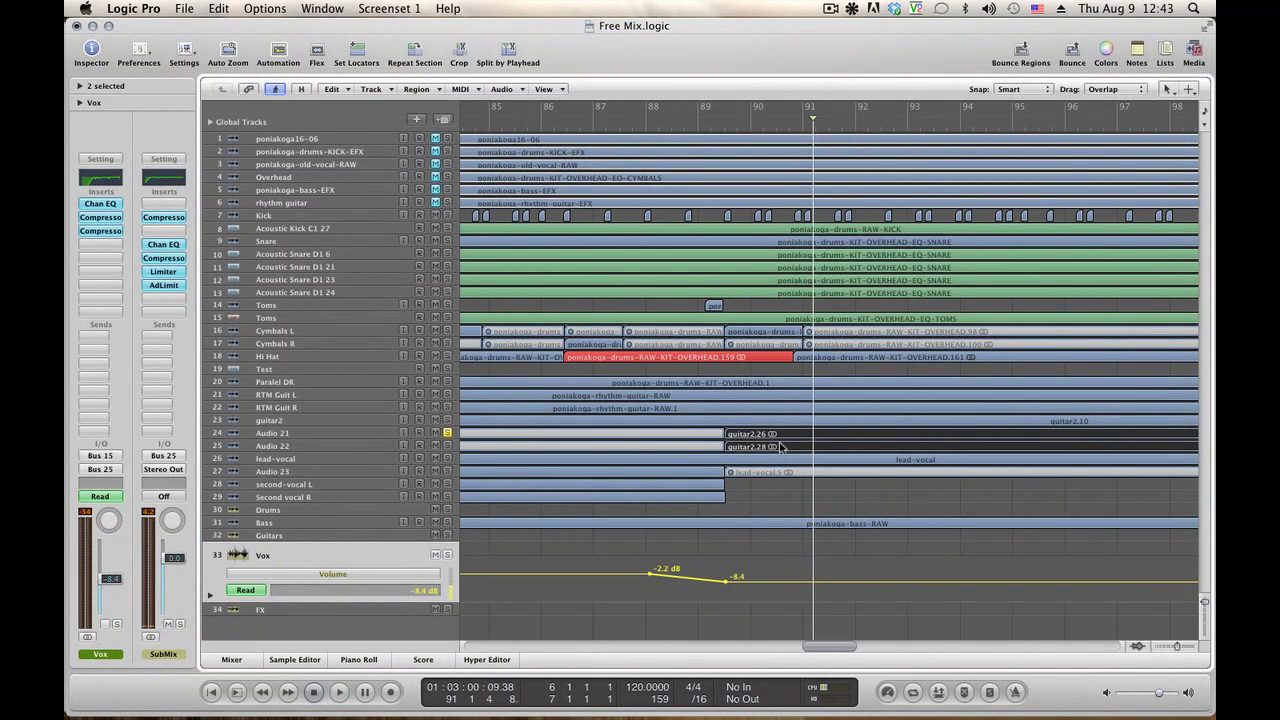
{"action": "key", "text": "space"}
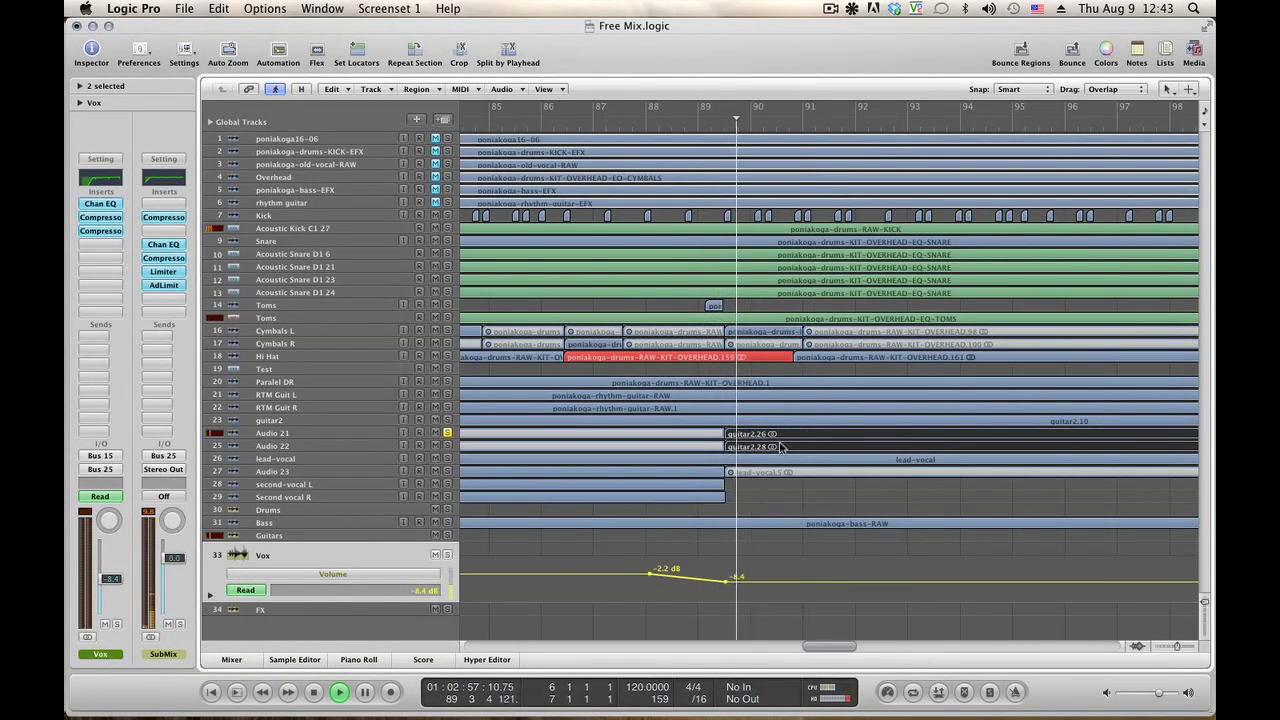
{"action": "key", "text": "space"}
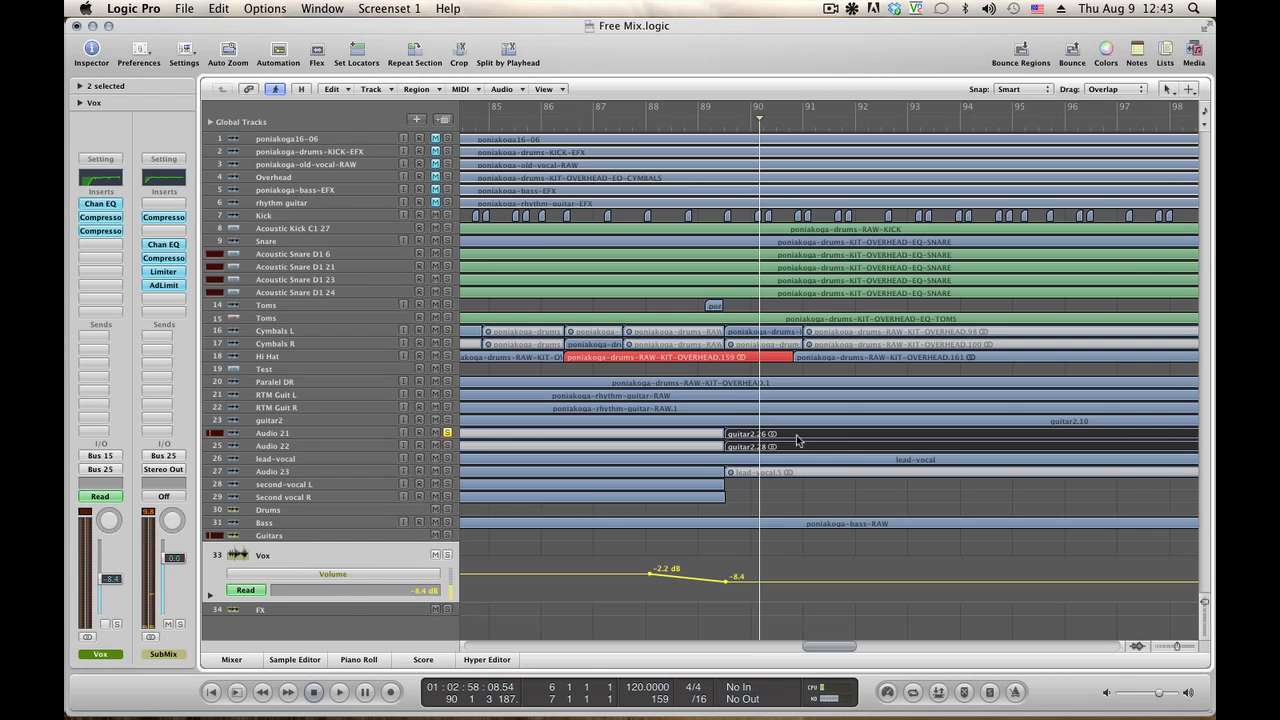
Examine the waveform of the unmuted Audio 21 region in the Sample Editor during playback, closing the editor when done.
{"action": "double_click", "coordinate": [798, 440]}
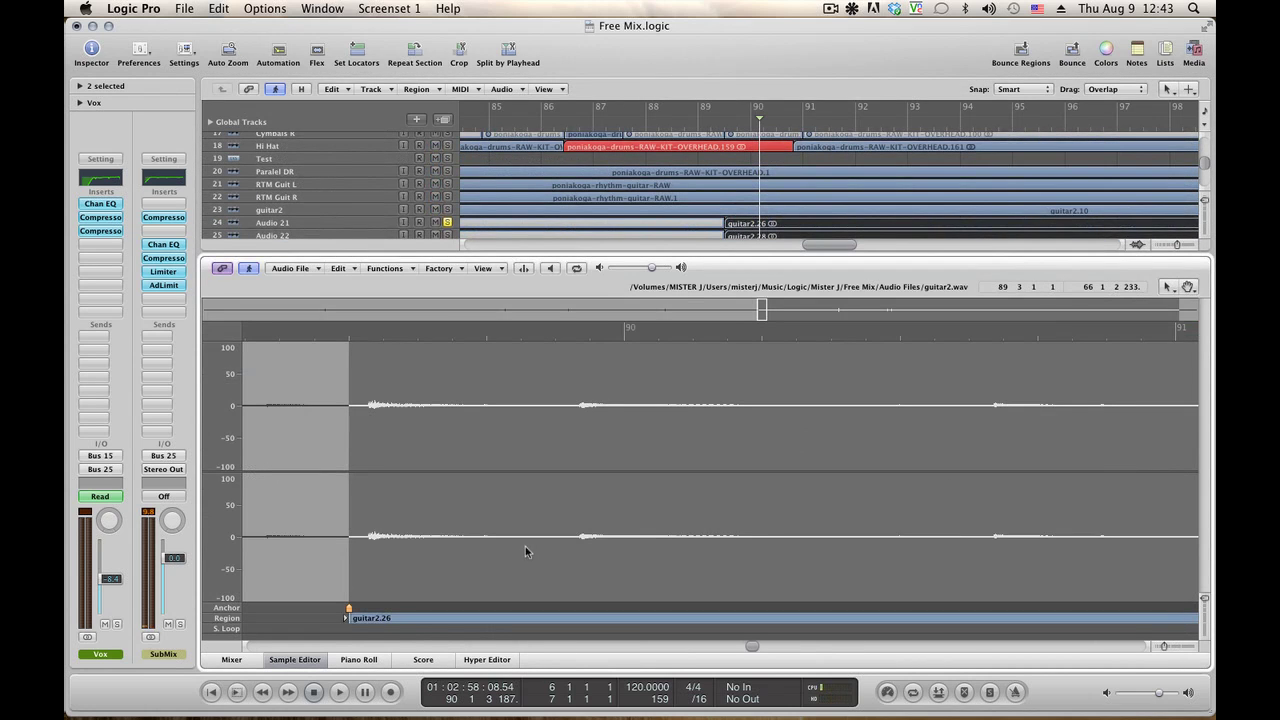
{"action": "key", "text": "space"}
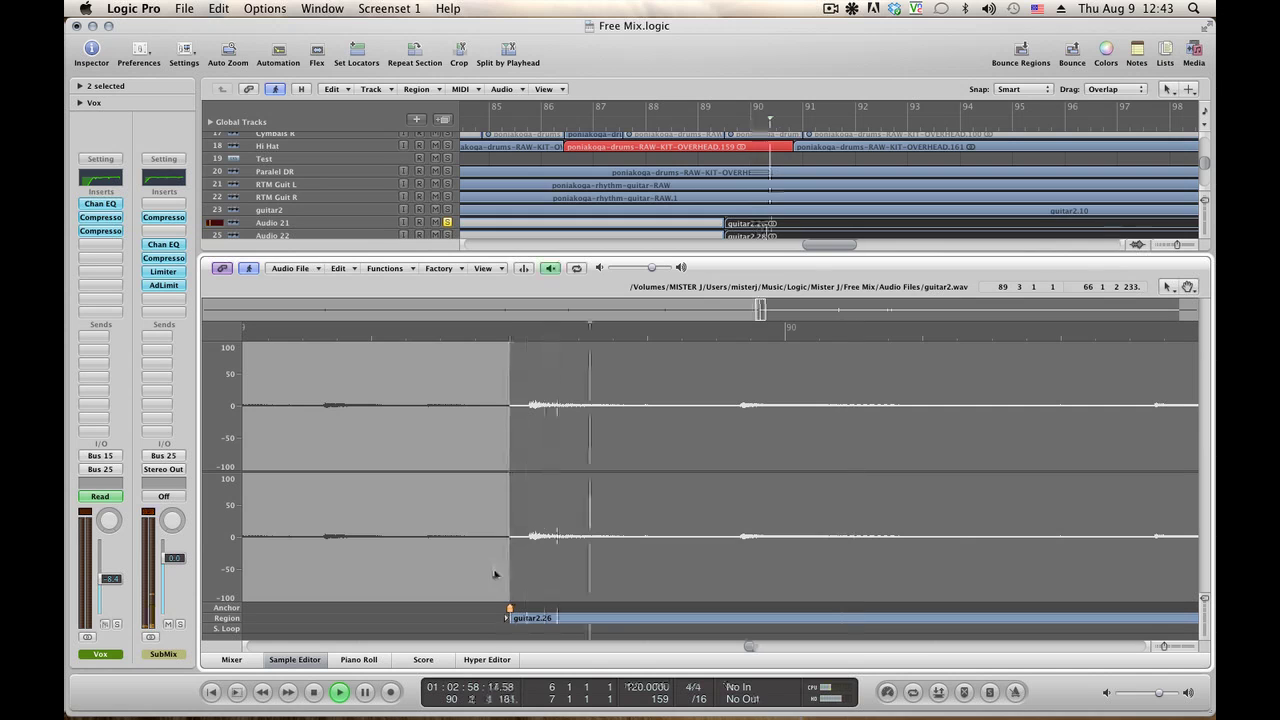
{"action": "left_click", "coordinate": [320, 658]}
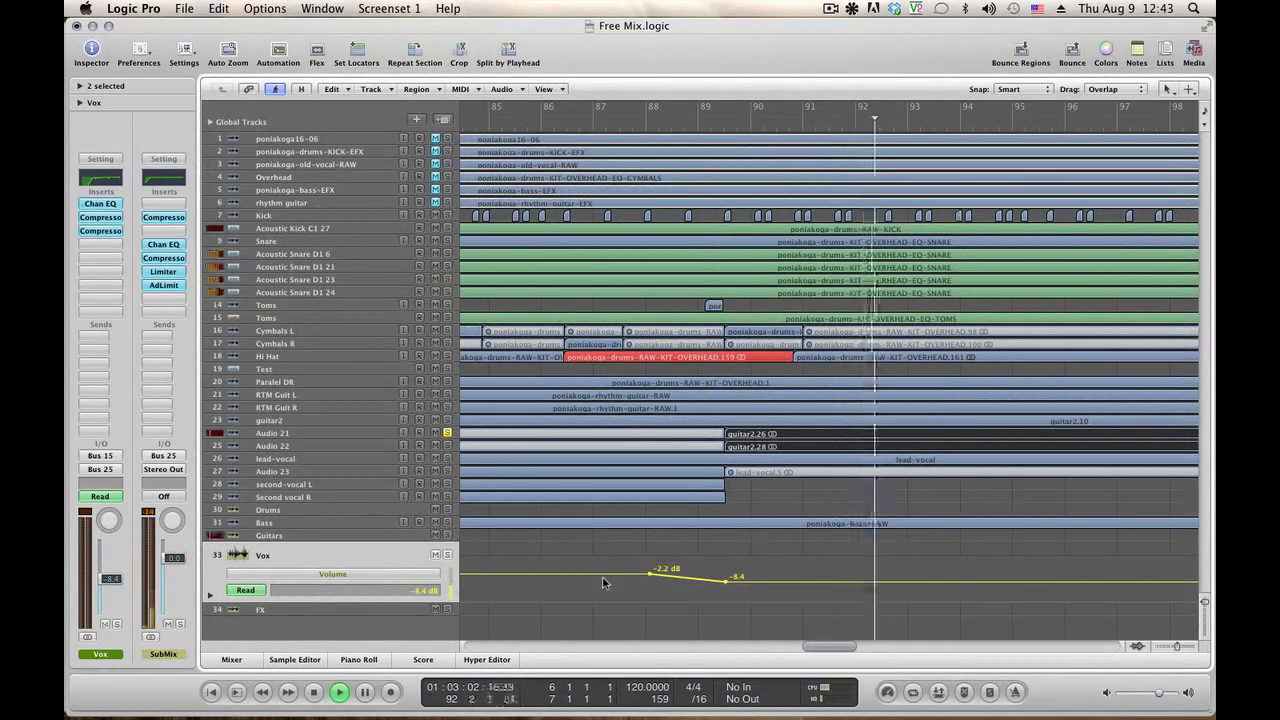
Replay the guitar phrase, stop just after bar 91 begins, and split the Audio 21 and Audio 22 regions there.
{"action": "key", "text": "comma"}
{"action": "key", "text": "comma"}
{"action": "key", "text": "comma"}
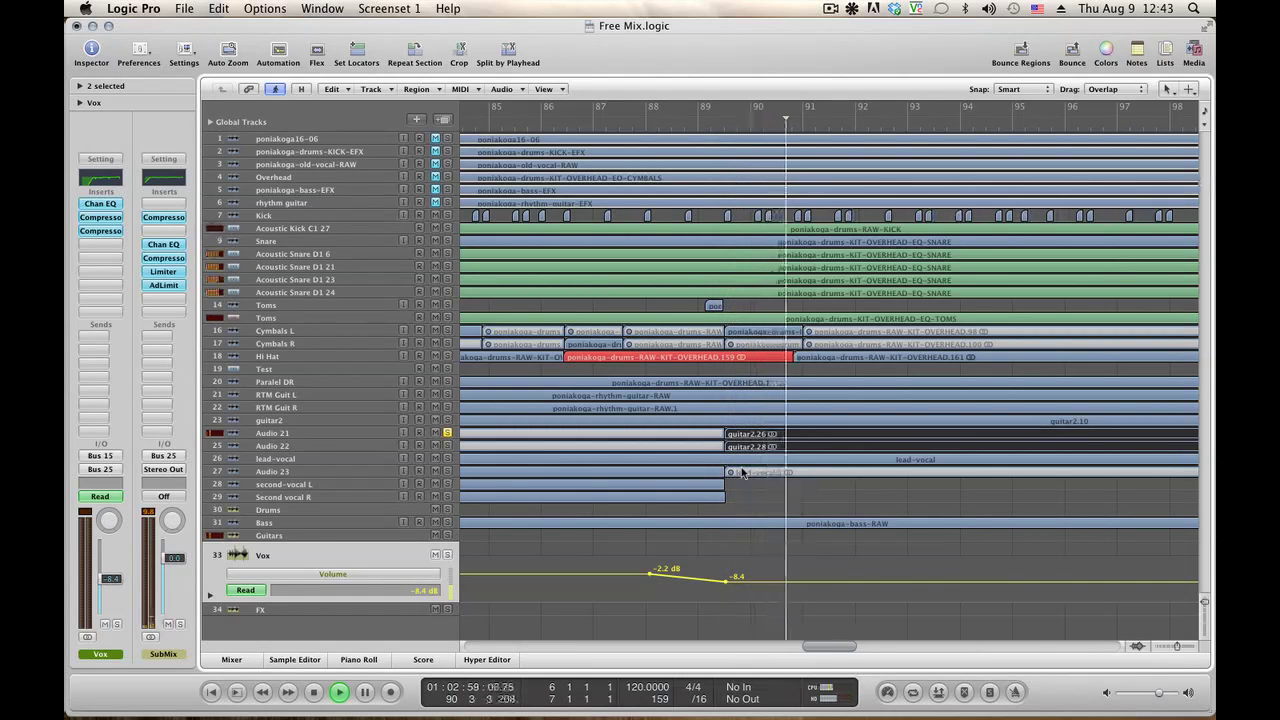
{"action": "key", "text": "space"}
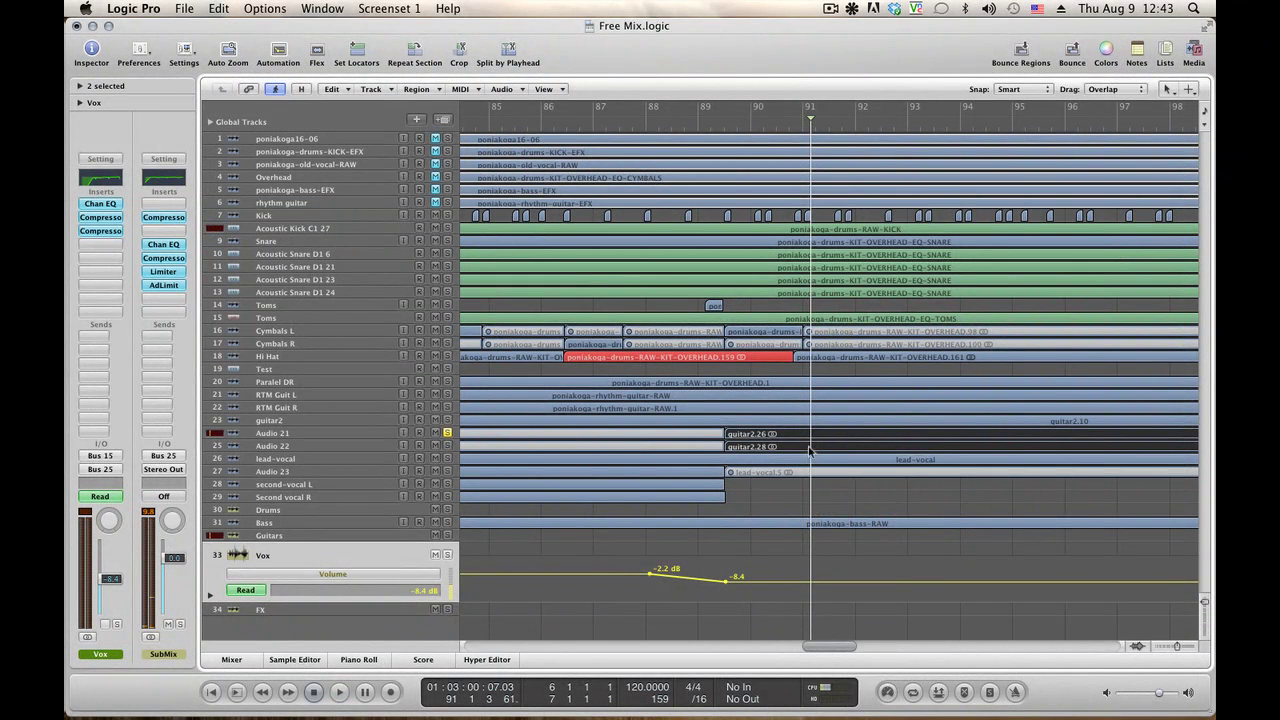
{"action": "key", "text": "Escape"}
{"action": "key", "text": "Down"}
{"action": "key", "text": "Down"}
{"action": "key", "text": "Down"}
{"action": "key", "text": "Down"}
{"action": "key", "text": "Return"}
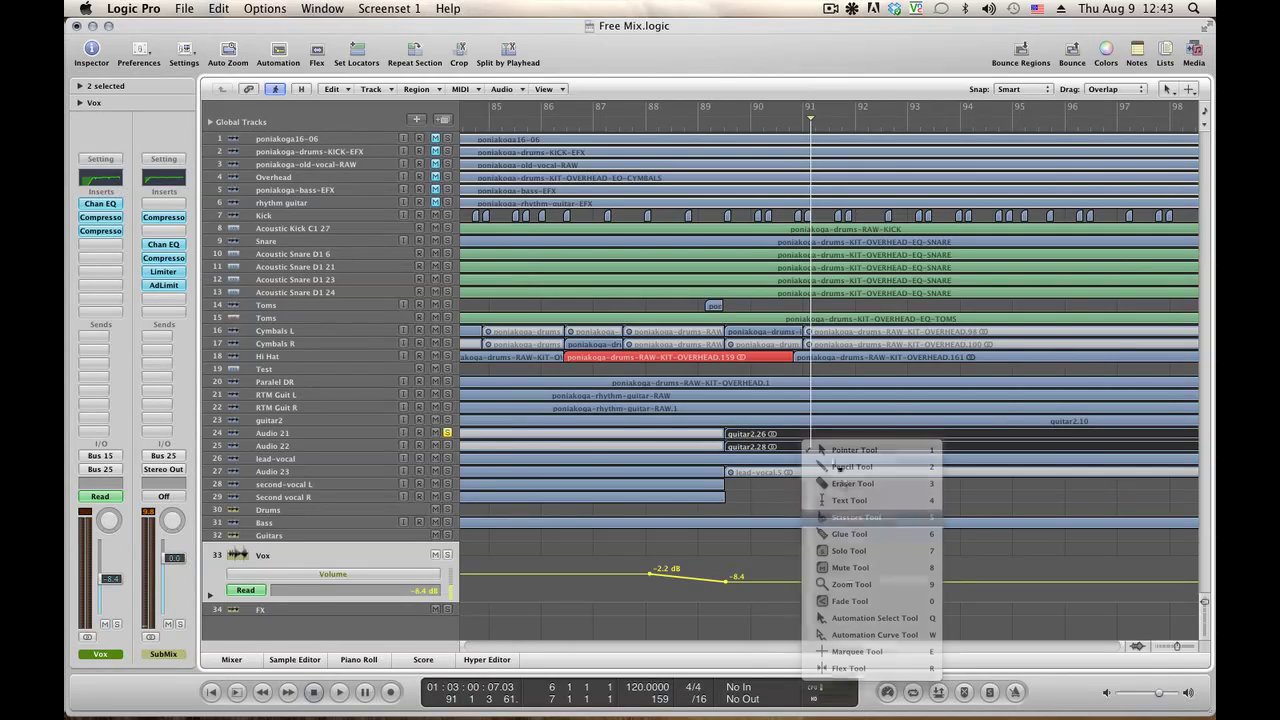
{"action": "left_click_drag", "start_coordinate": [810, 439], "coordinate": [808, 442]}
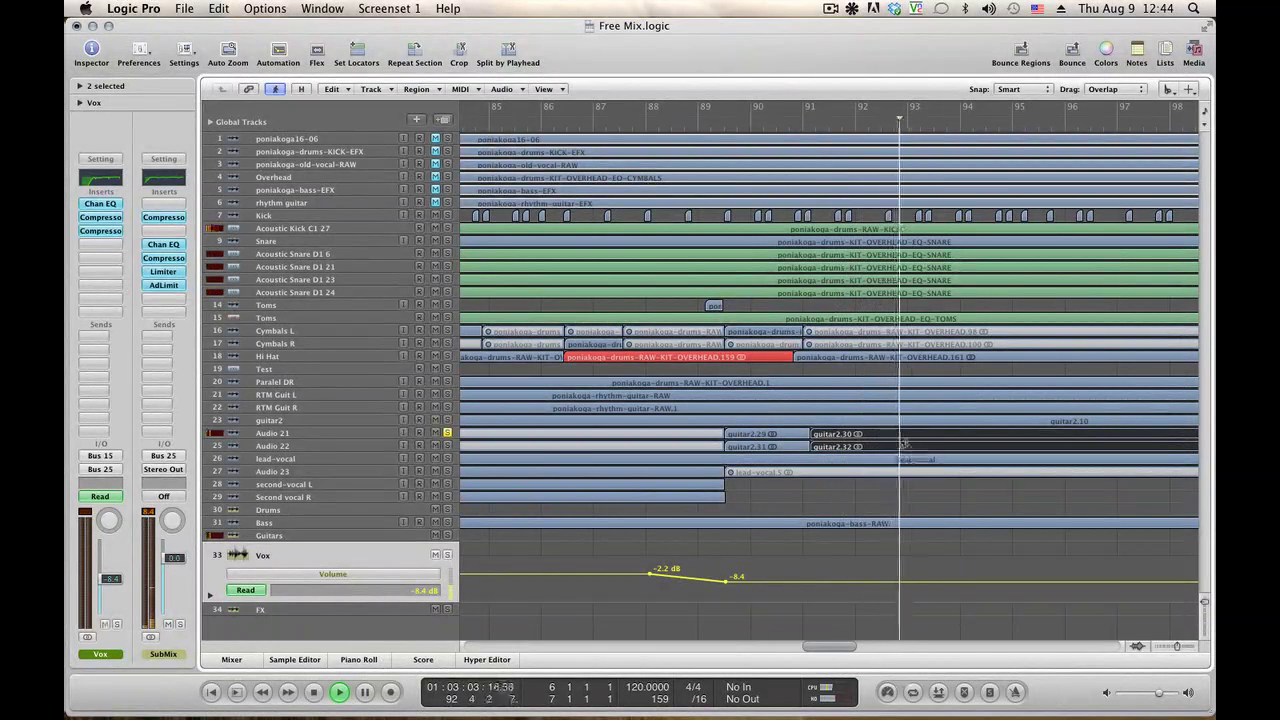
Split the Audio 21 and Audio 22 regions at three more phrase changes, around bar 92 beat 4, bar 94 beat 2 and bar 95 beat 4.
{"action": "left_click_drag", "start_coordinate": [916, 452], "coordinate": [918, 455]}
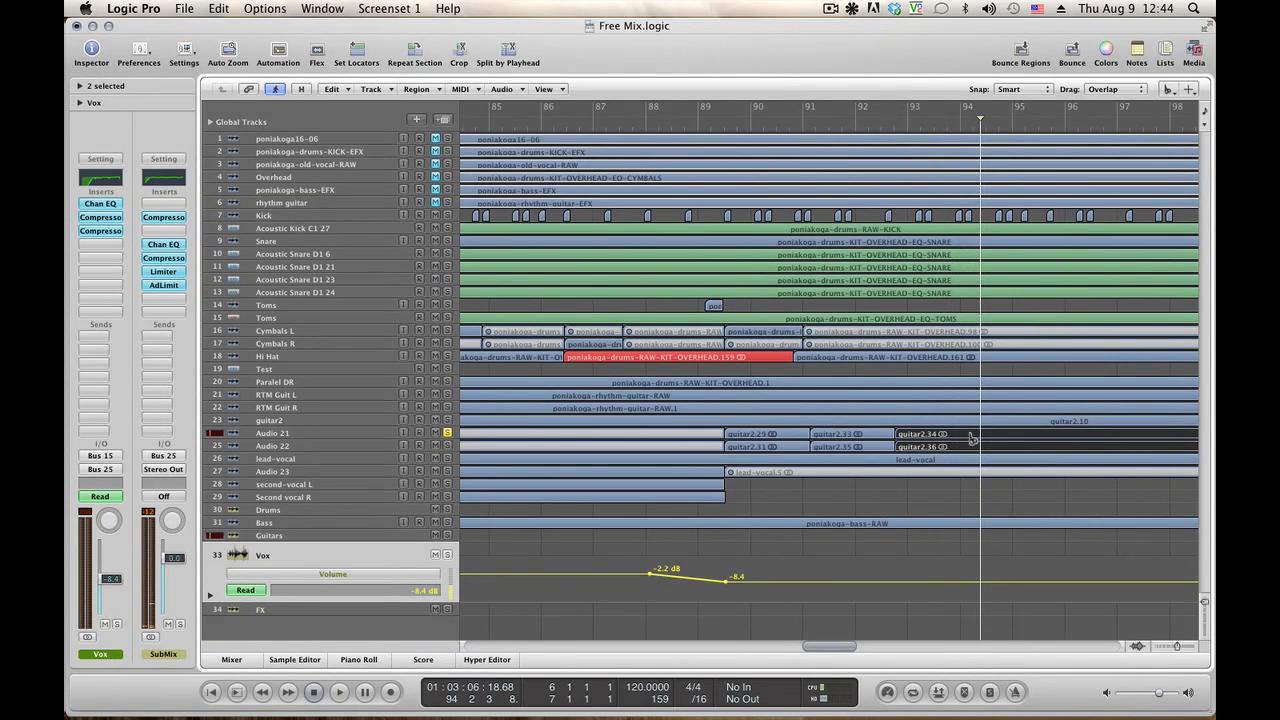
{"action": "left_click_drag", "start_coordinate": [972, 438], "coordinate": [973, 439]}
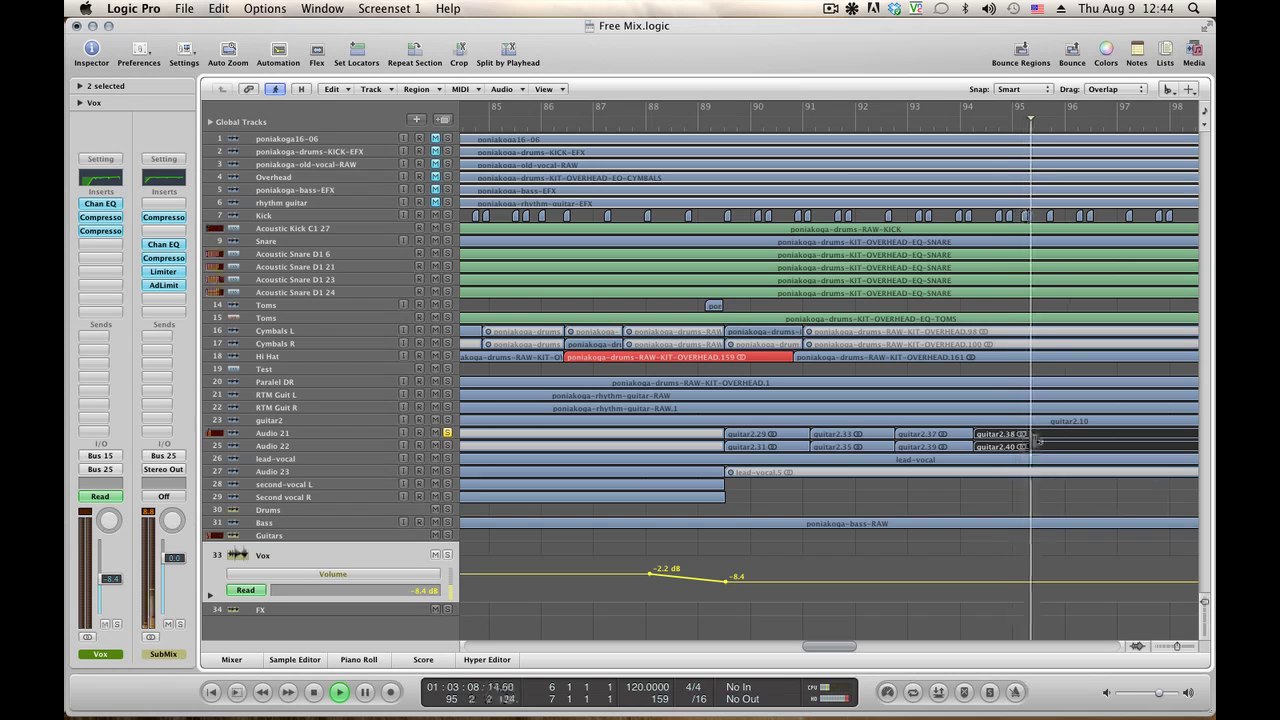
{"action": "key", "text": "space"}
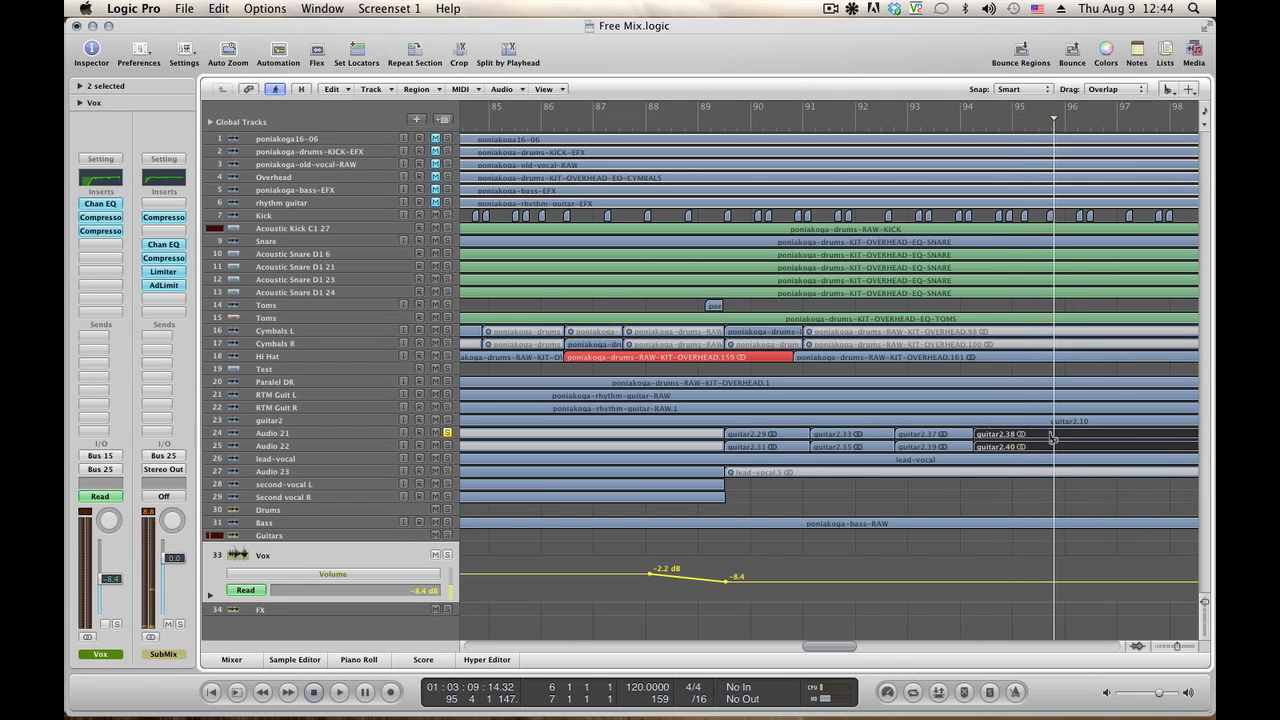
{"action": "left_click", "coordinate": [1052, 438]}
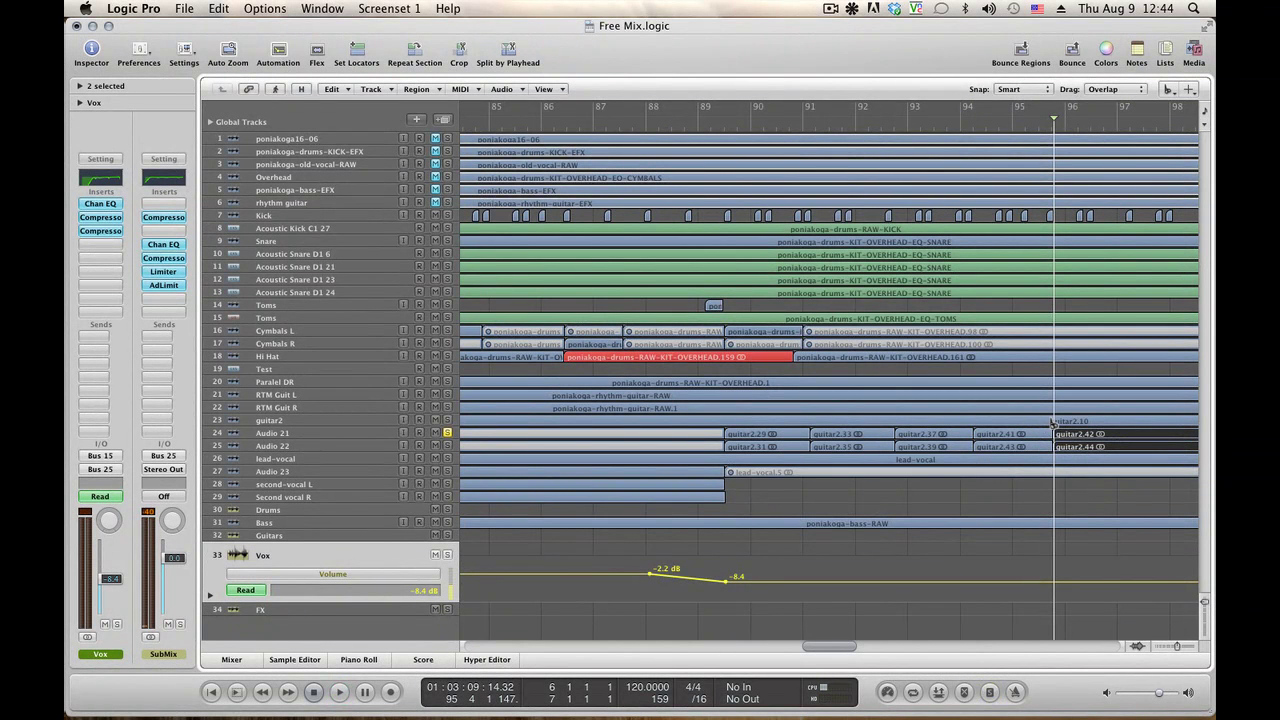
Split the guitar2 track's region at bar 95 beat 4 and bar 89 beat 3, and mute the section between the cuts.
{"action": "left_click", "coordinate": [1052, 423]}
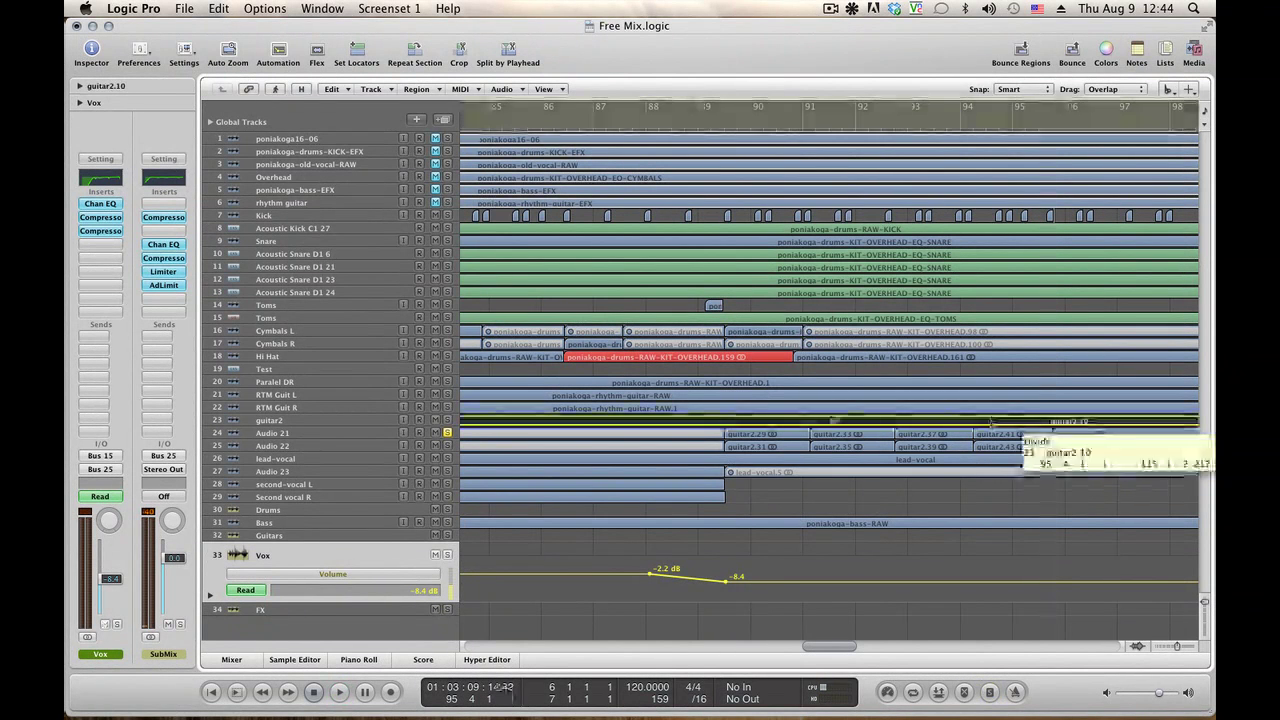
{"action": "left_click", "coordinate": [724, 423]}
{"action": "right_click", "coordinate": [746, 422]}
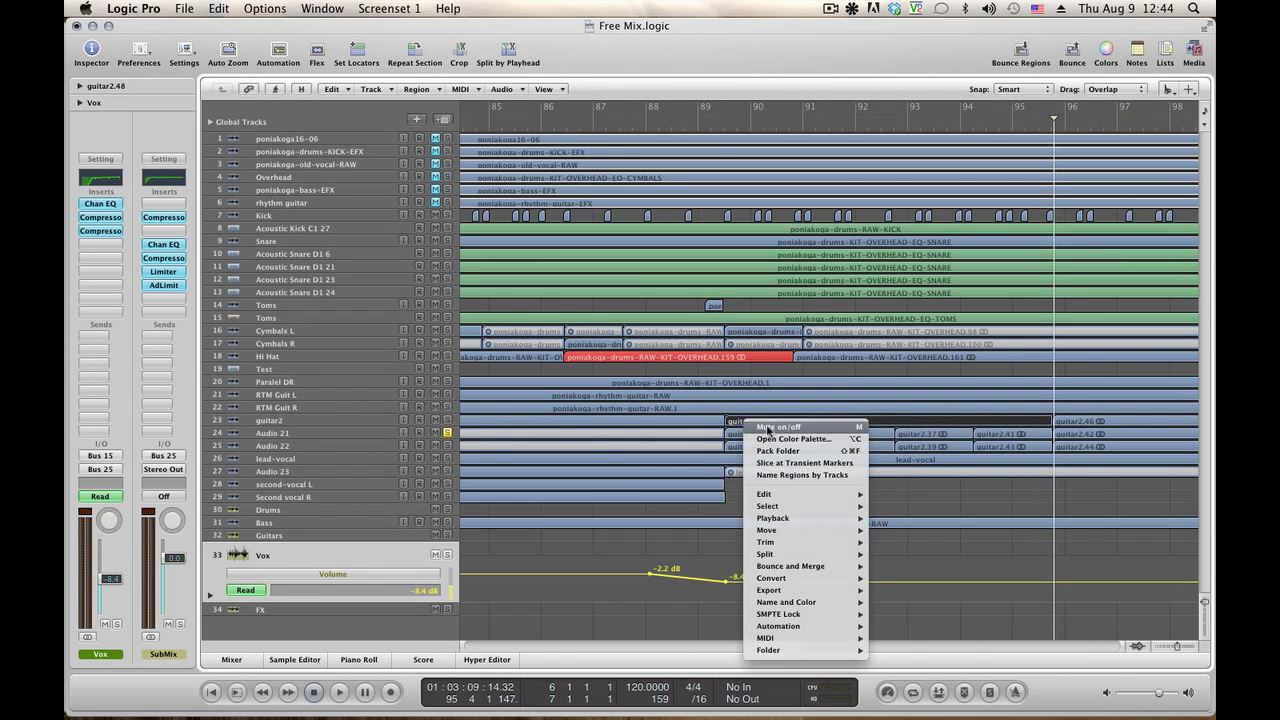
{"action": "left_click", "coordinate": [768, 428]}
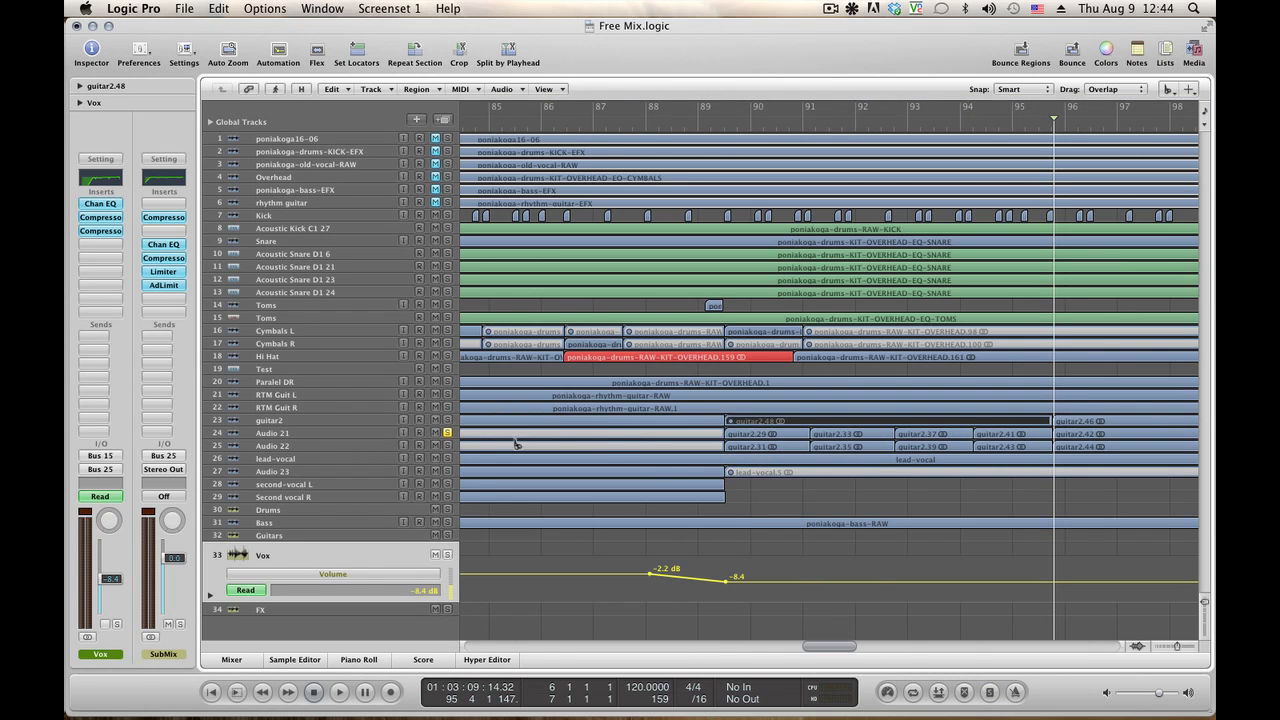
Alternate the doubled guitars by muting the first split piece on Audio 22 and the second piece on Audio 21.
{"action": "left_click", "coordinate": [753, 450]}
{"action": "right_click", "coordinate": [753, 450]}
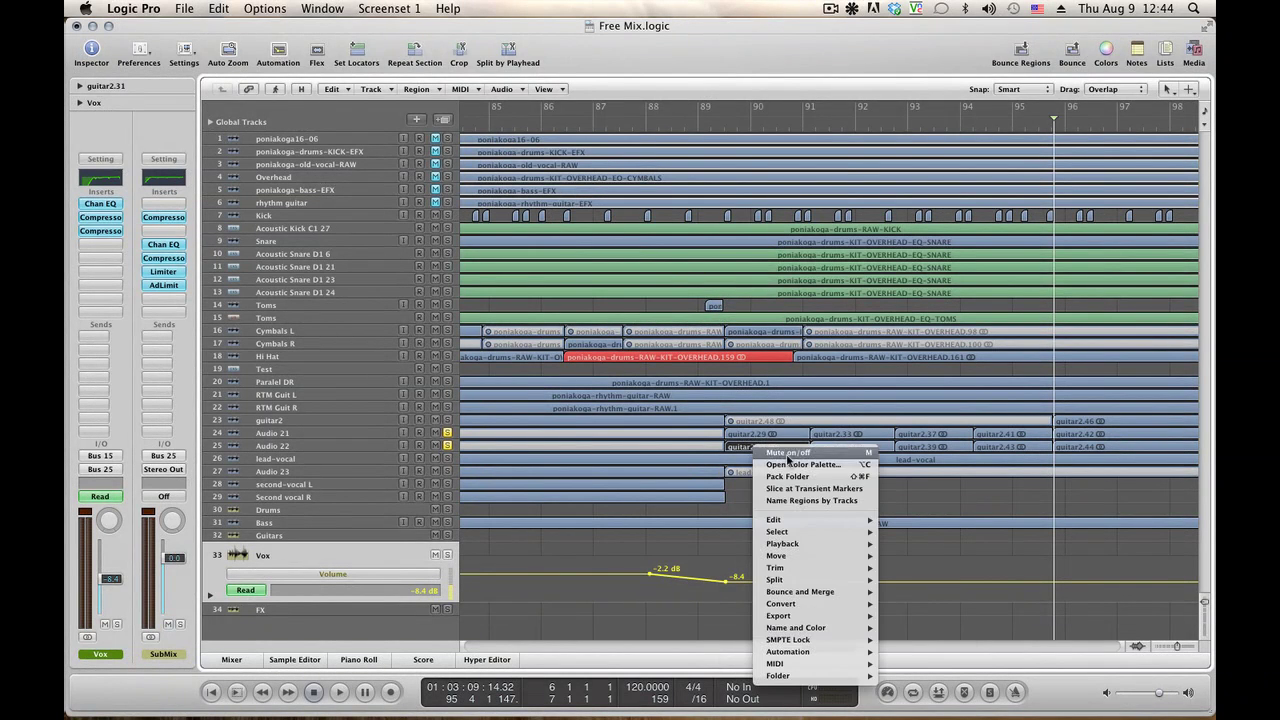
{"action": "left_click", "coordinate": [860, 450]}
{"action": "right_click", "coordinate": [860, 437]}
{"action": "left_click", "coordinate": [882, 448]}
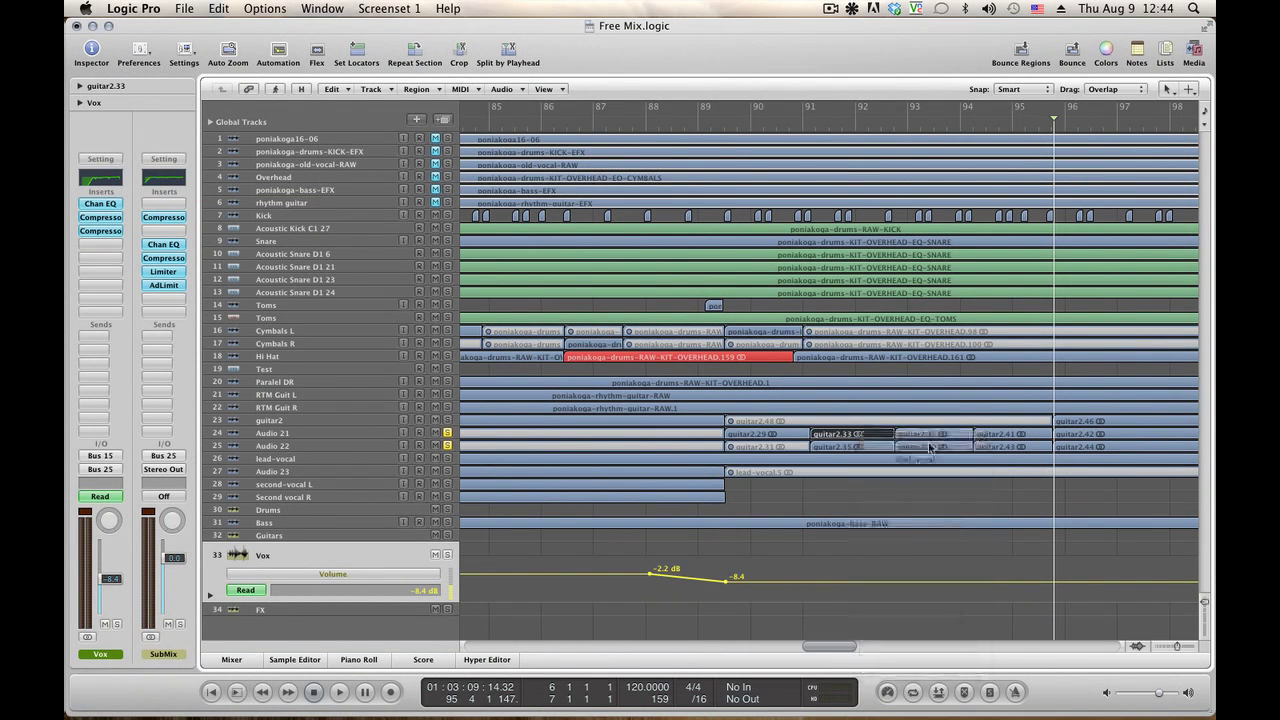
Continue the alternation by muting the third split piece on Audio 22 and the fourth piece on Audio 21.
{"action": "left_click", "coordinate": [932, 447]}
{"action": "right_click", "coordinate": [934, 448]}
{"action": "left_click", "coordinate": [947, 453]}
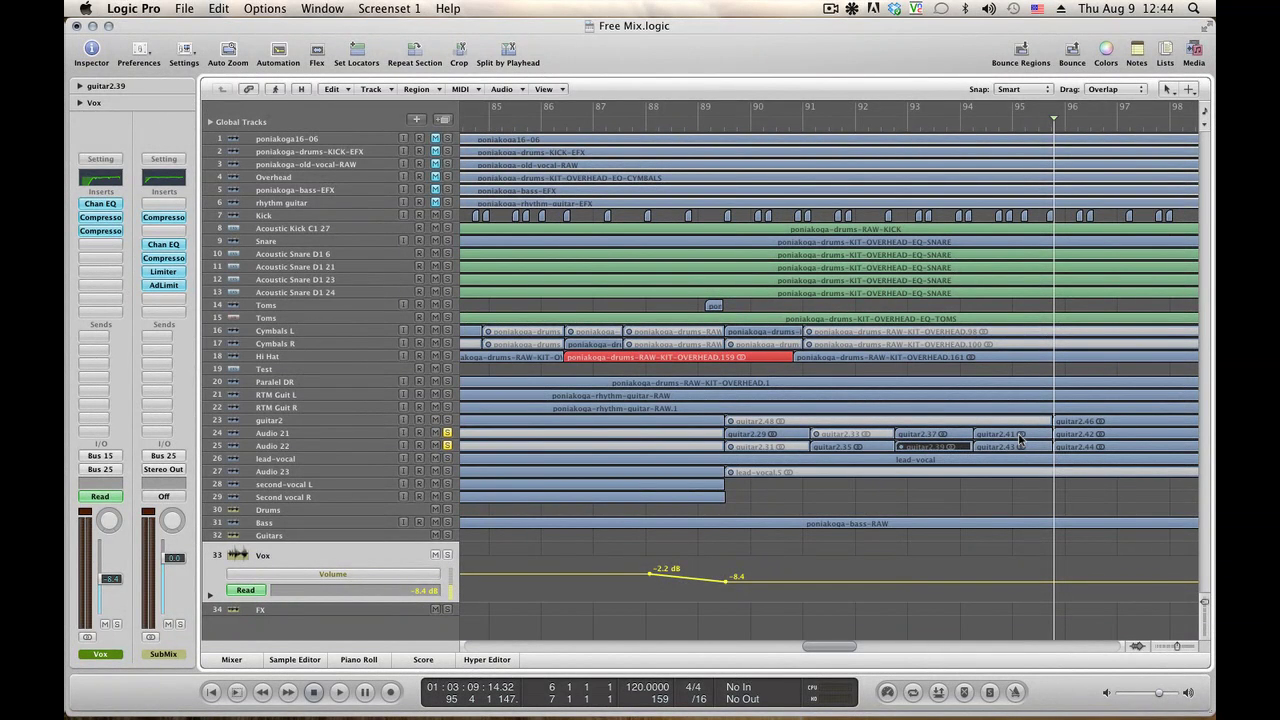
{"action": "right_click", "coordinate": [1020, 437]}
{"action": "left_click", "coordinate": [1083, 446]}
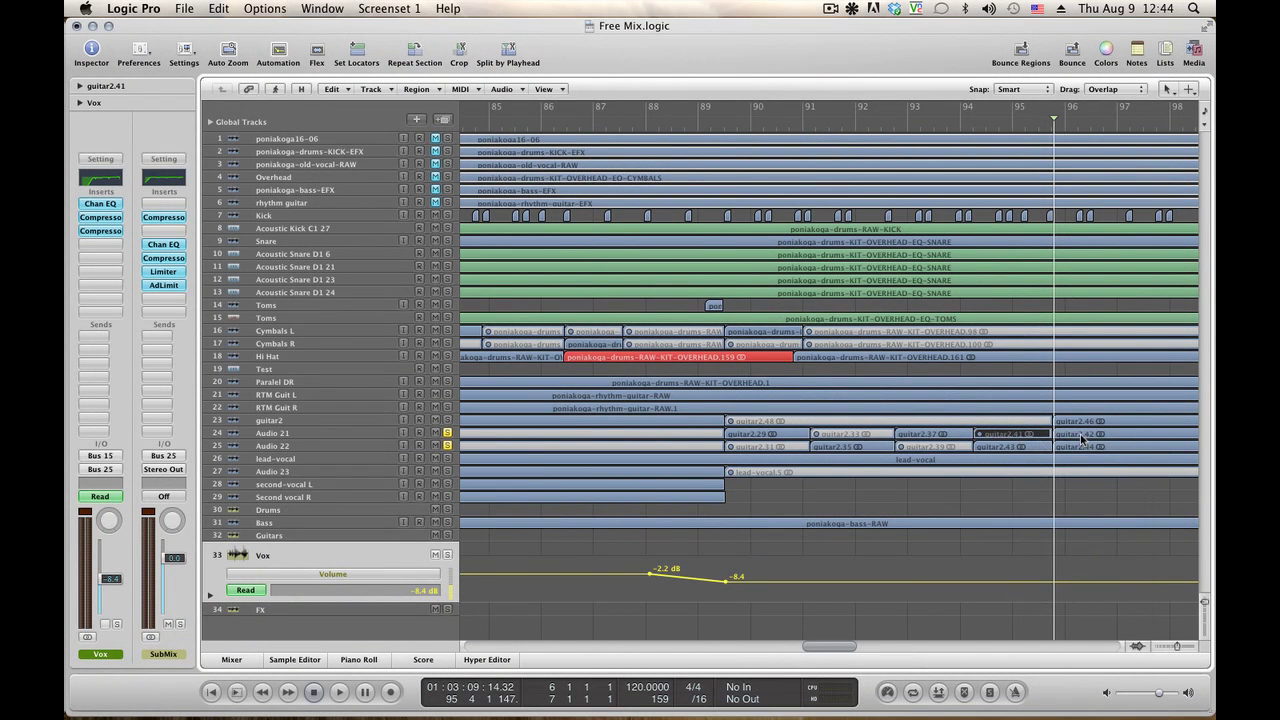
Mute the remaining regions after bar 95 beat 4 on both Audio 21 and Audio 22.
{"action": "right_click", "coordinate": [1082, 437]}
{"action": "left_click", "coordinate": [1145, 446]}
{"action": "left_click", "coordinate": [1071, 449]}
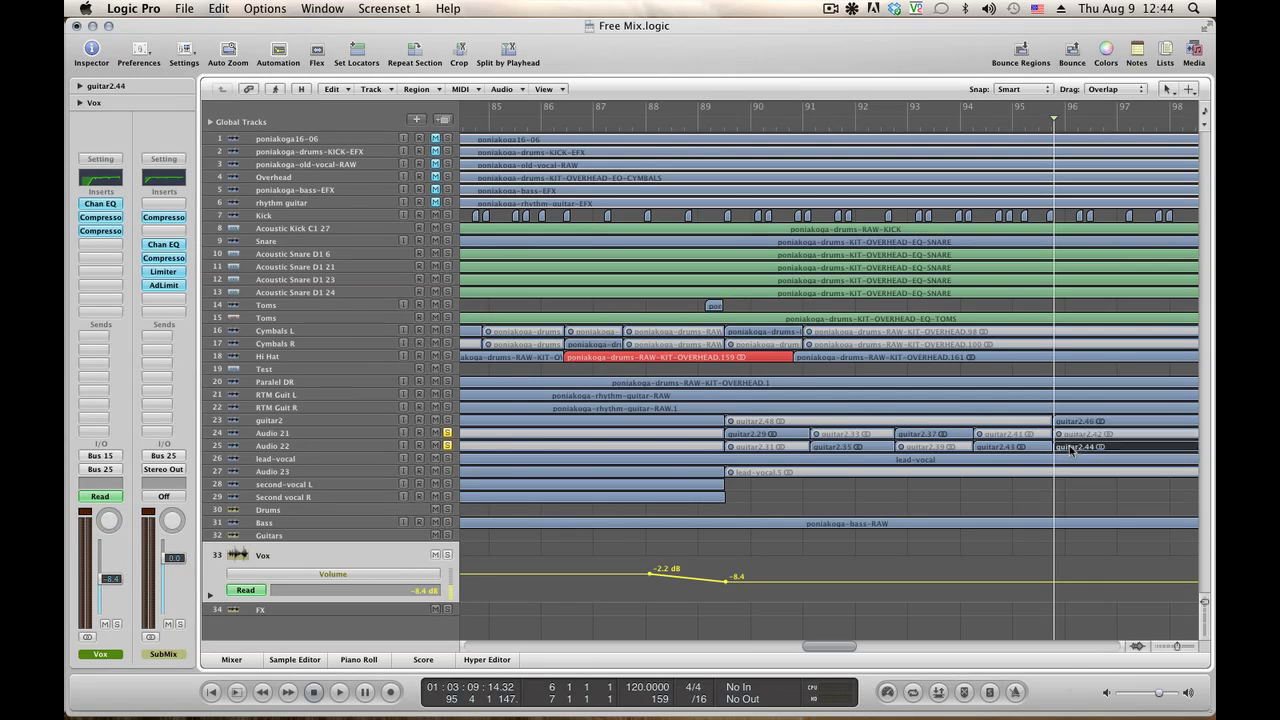
{"action": "right_click", "coordinate": [1071, 449]}
{"action": "left_click", "coordinate": [1134, 458]}
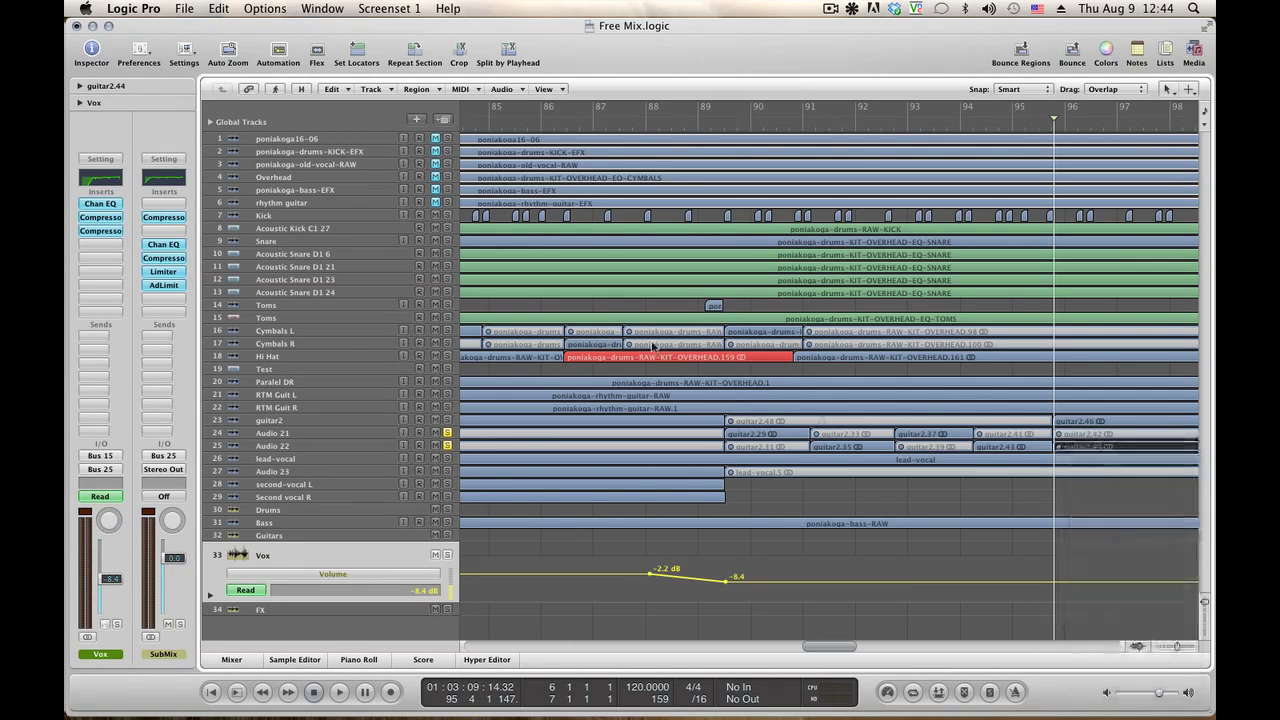
Play the alternating guitars from bar 89 and trim the end of Audio 21's first split region back to about bar 91.
{"action": "left_click", "coordinate": [711, 125]}
{"action": "key", "text": "space"}
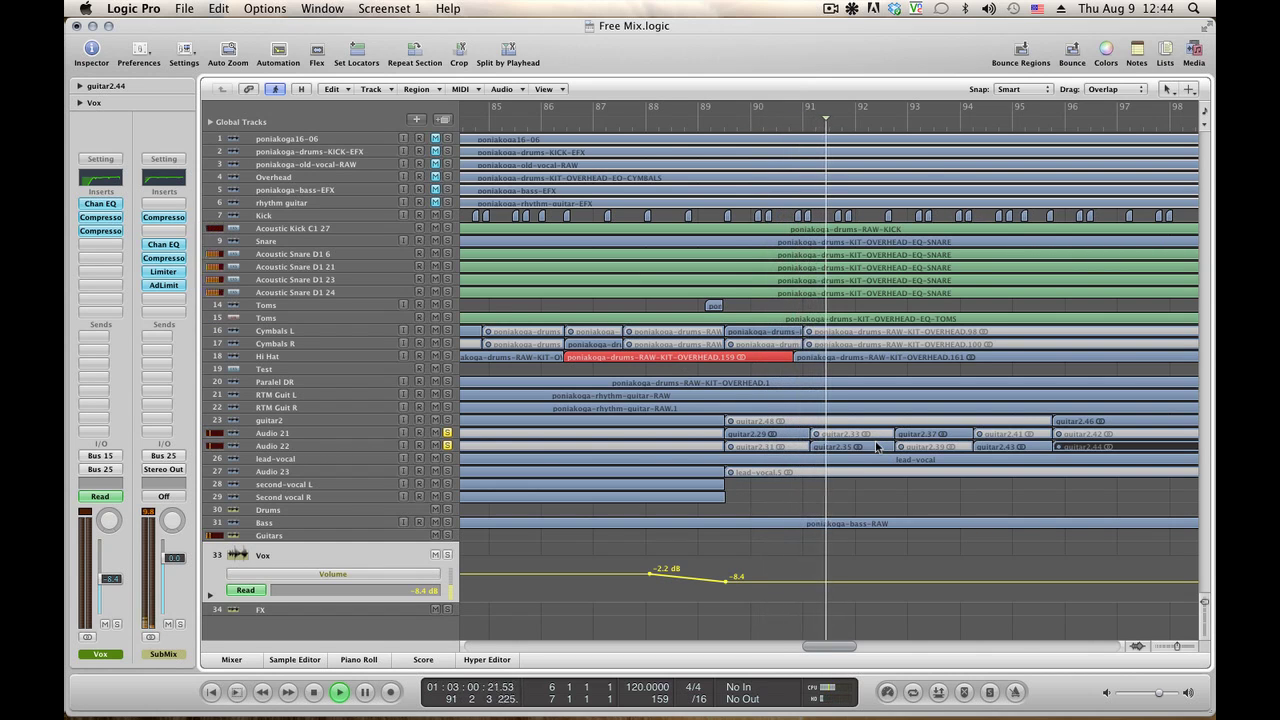
{"action": "key", "text": "space"}
{"action": "double_click", "coordinate": [798, 438]}
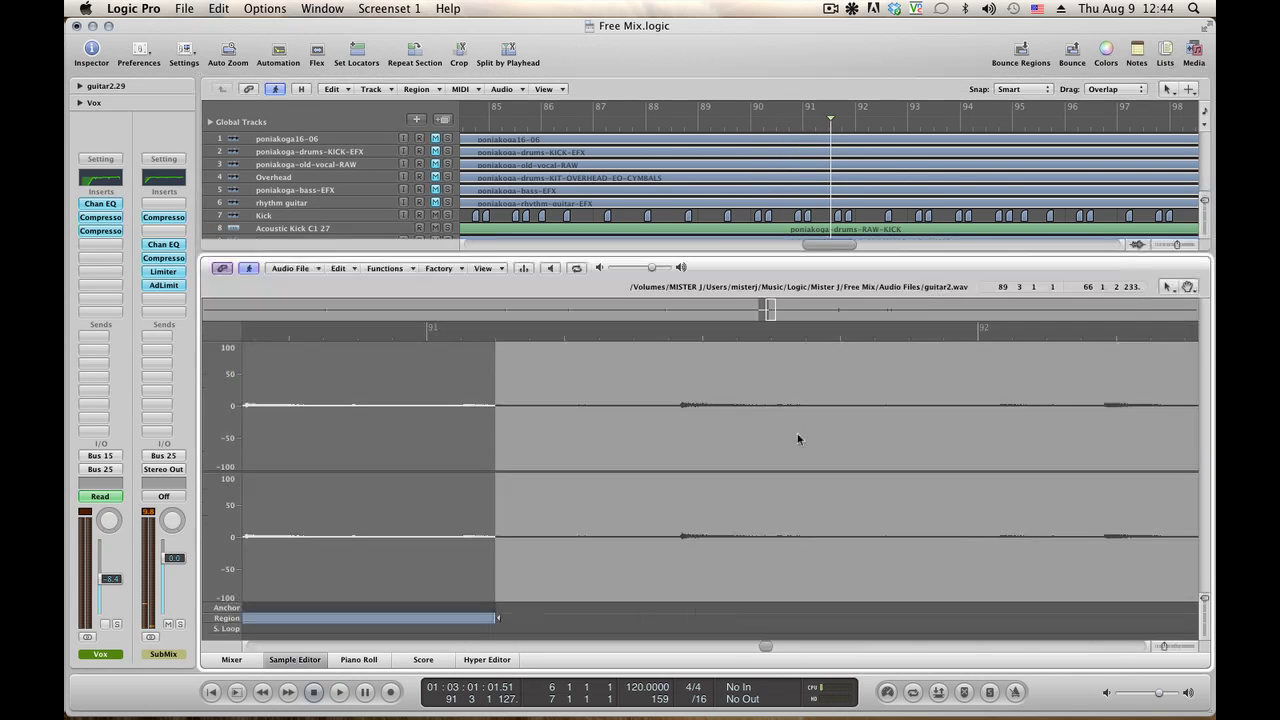
{"action": "left_click_drag", "start_coordinate": [494, 617], "coordinate": [426, 615]}
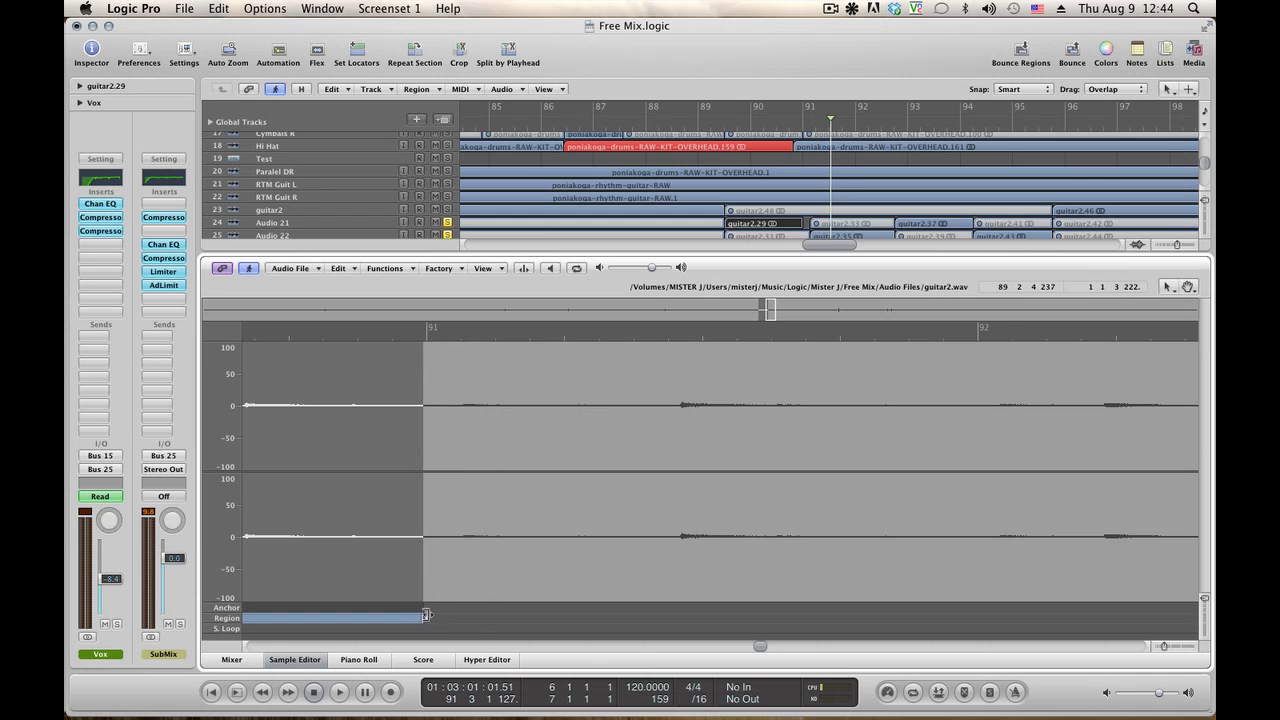
{"action": "left_click", "coordinate": [295, 660]}
Move the start of Audio 22's guitar2.35 region to 91 1 1 190, check it by ear, and trim its end to about bar 92 beat 3.
{"action": "double_click", "coordinate": [851, 451]}
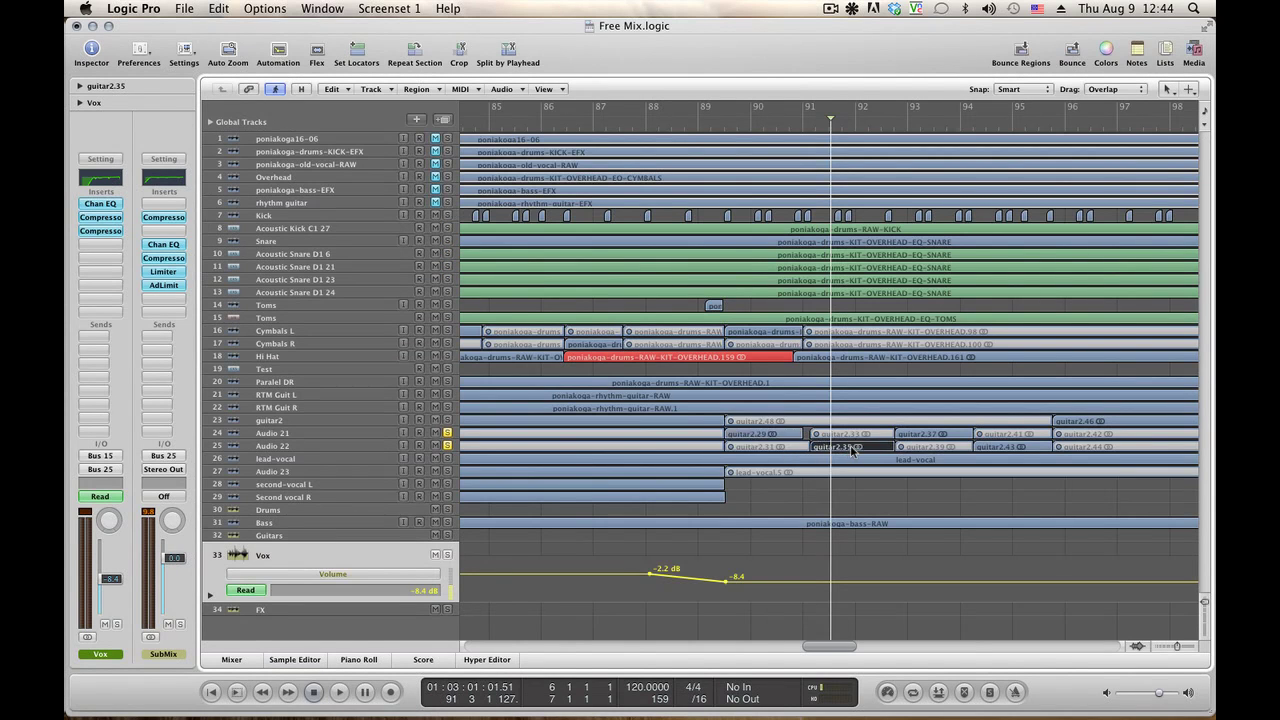
{"action": "left_click_drag", "start_coordinate": [491, 618], "coordinate": [449, 617]}
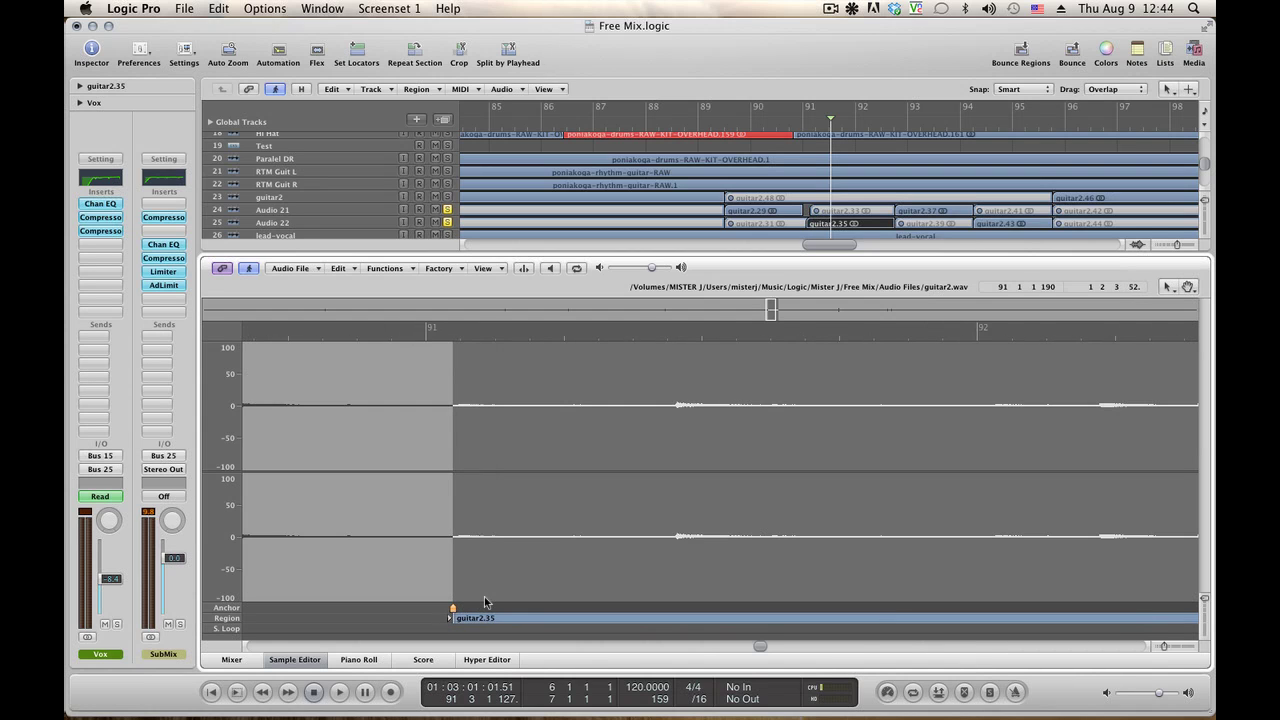
{"action": "key", "text": "space"}
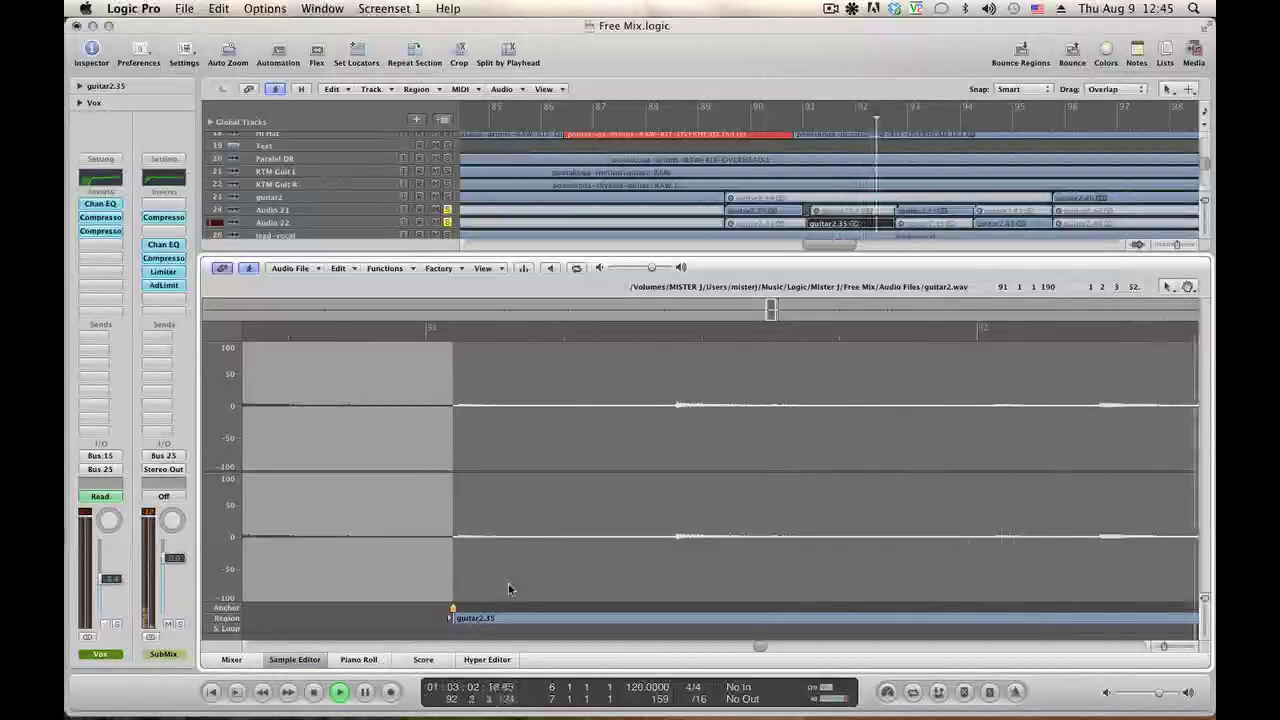
{"action": "key", "text": "space"}
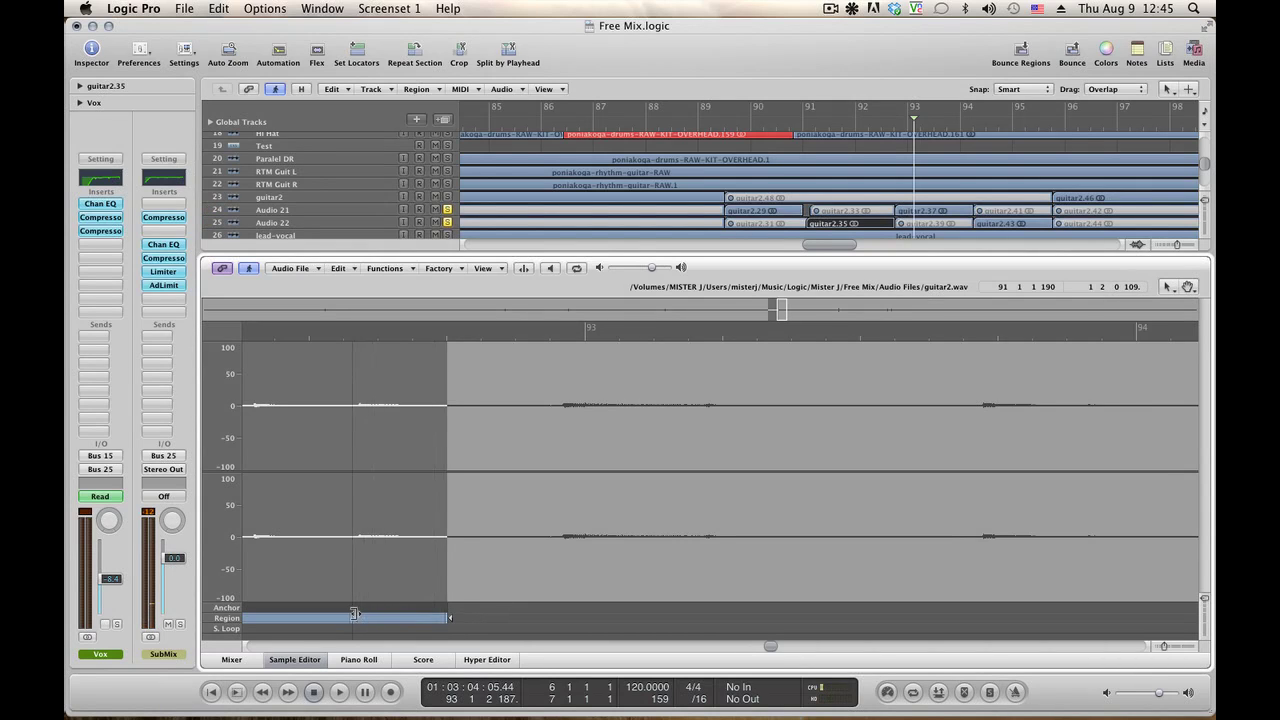
{"action": "left_click_drag", "start_coordinate": [354, 614], "coordinate": [352, 617]}
Extend the start of Audio 21's guitar2.37 region to 92 3 2 117, play it, and trim its end to just after bar 94 begins.
{"action": "left_click", "coordinate": [925, 211]}
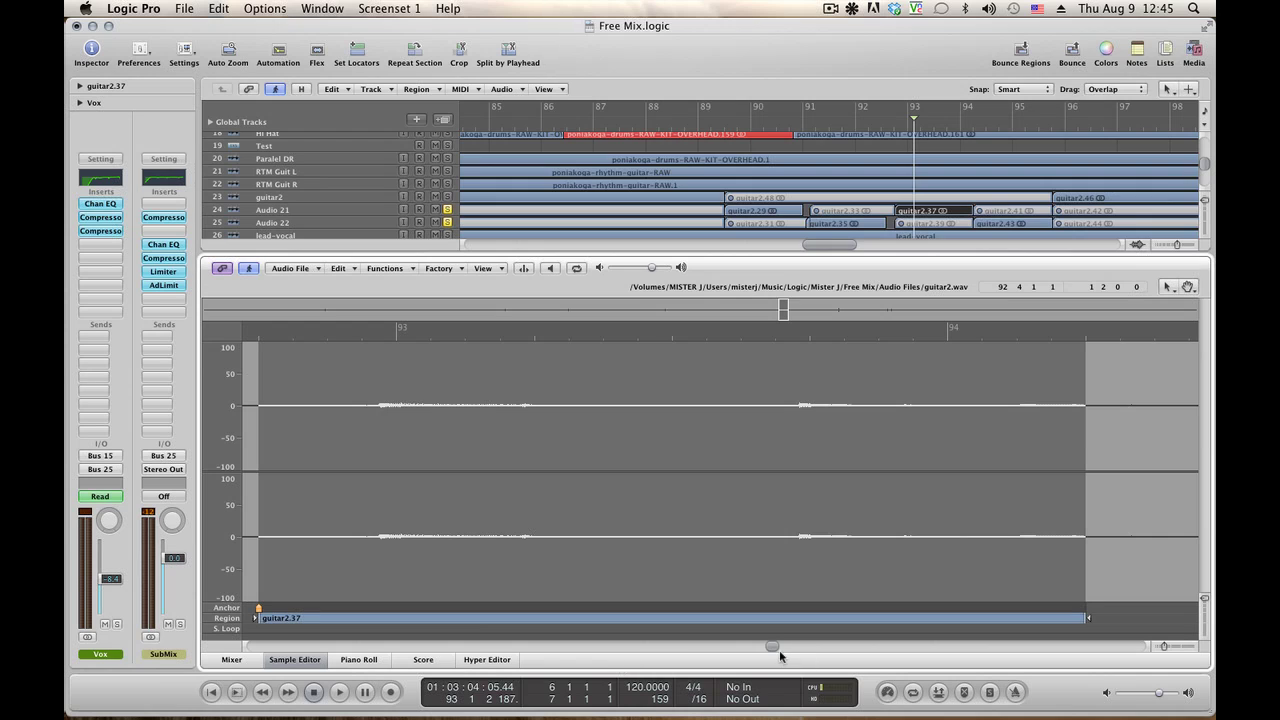
{"action": "left_click_drag", "start_coordinate": [772, 647], "coordinate": [766, 647]}
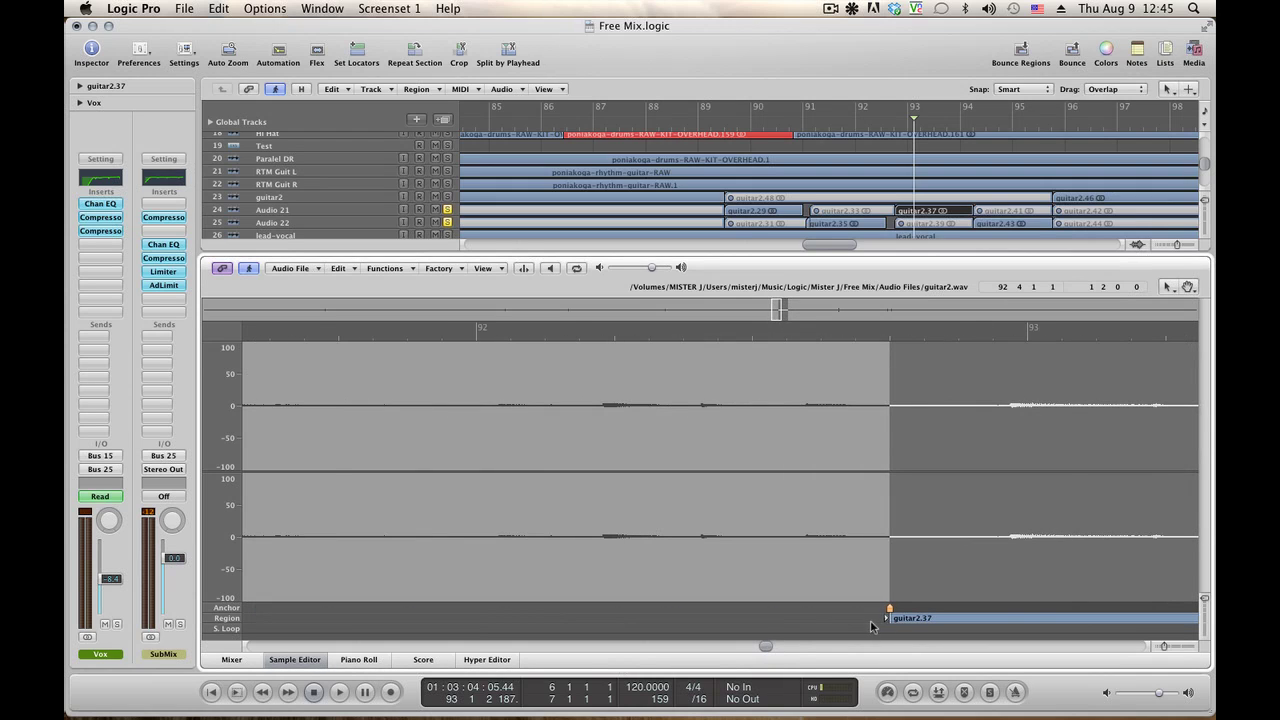
{"action": "left_click_drag", "start_coordinate": [884, 618], "coordinate": [802, 610]}
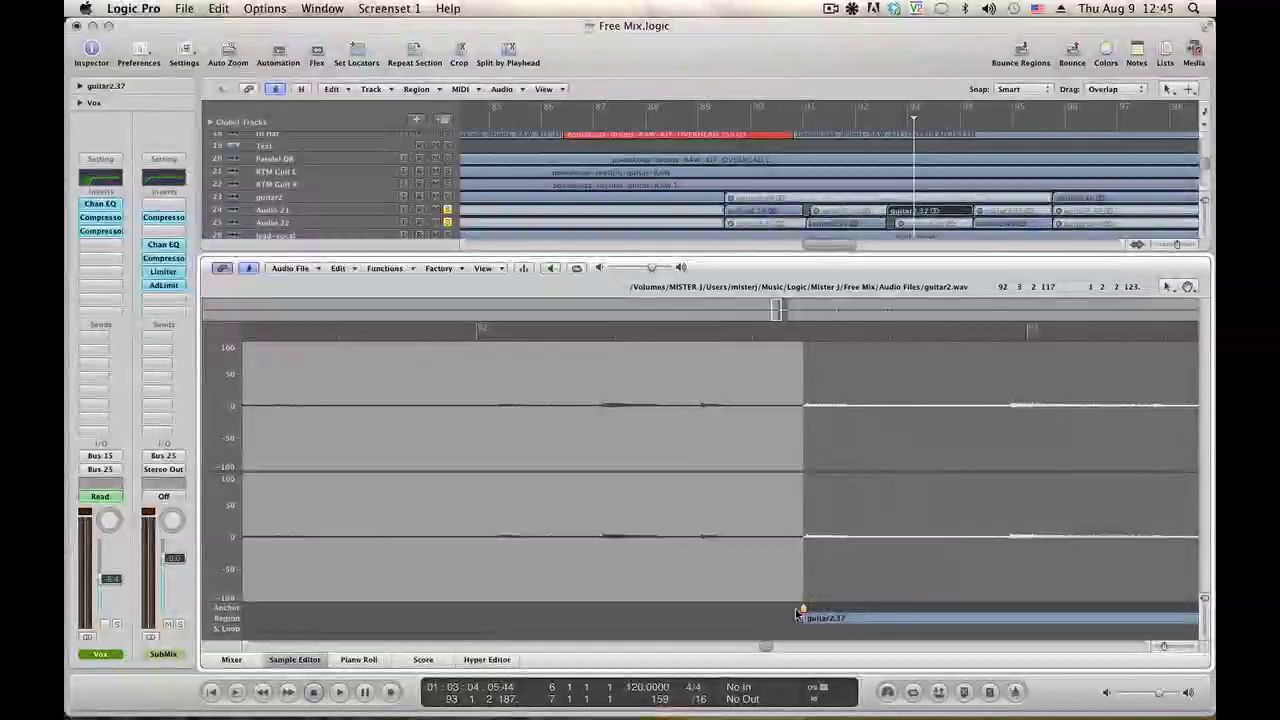
{"action": "key", "text": "space"}
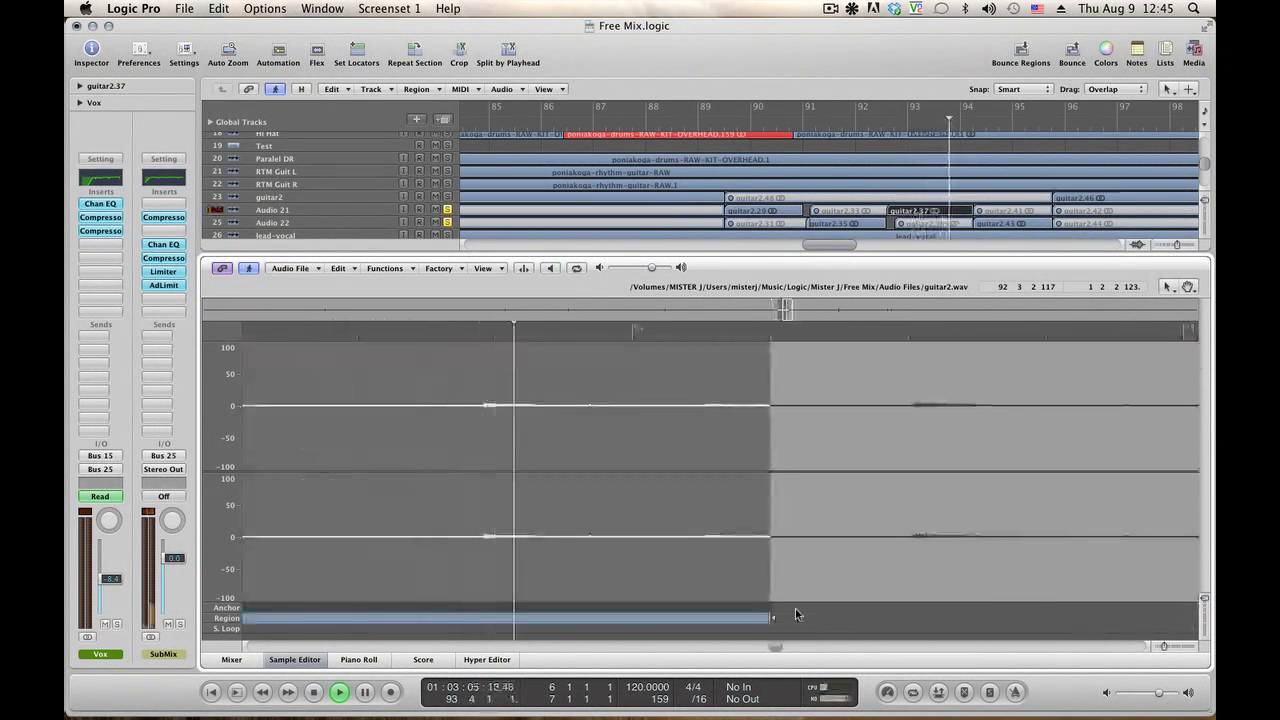
{"action": "key", "text": "space"}
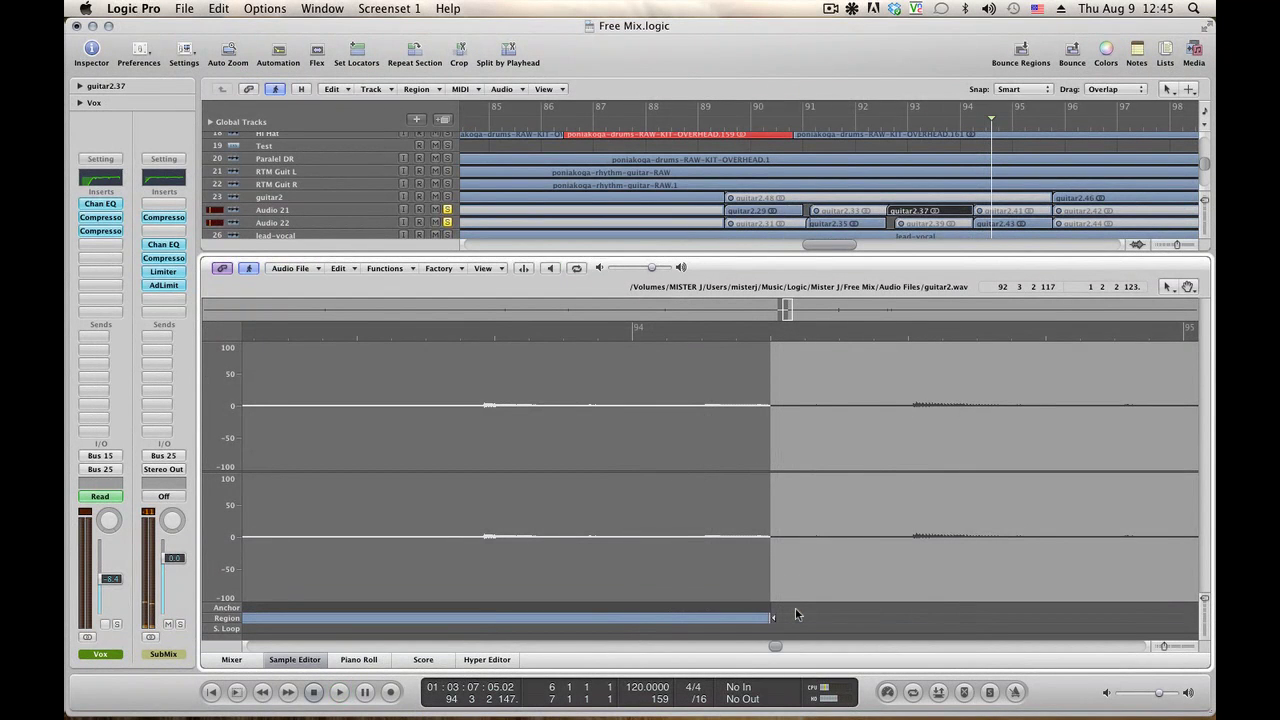
{"action": "left_click_drag", "start_coordinate": [771, 618], "coordinate": [697, 615]}
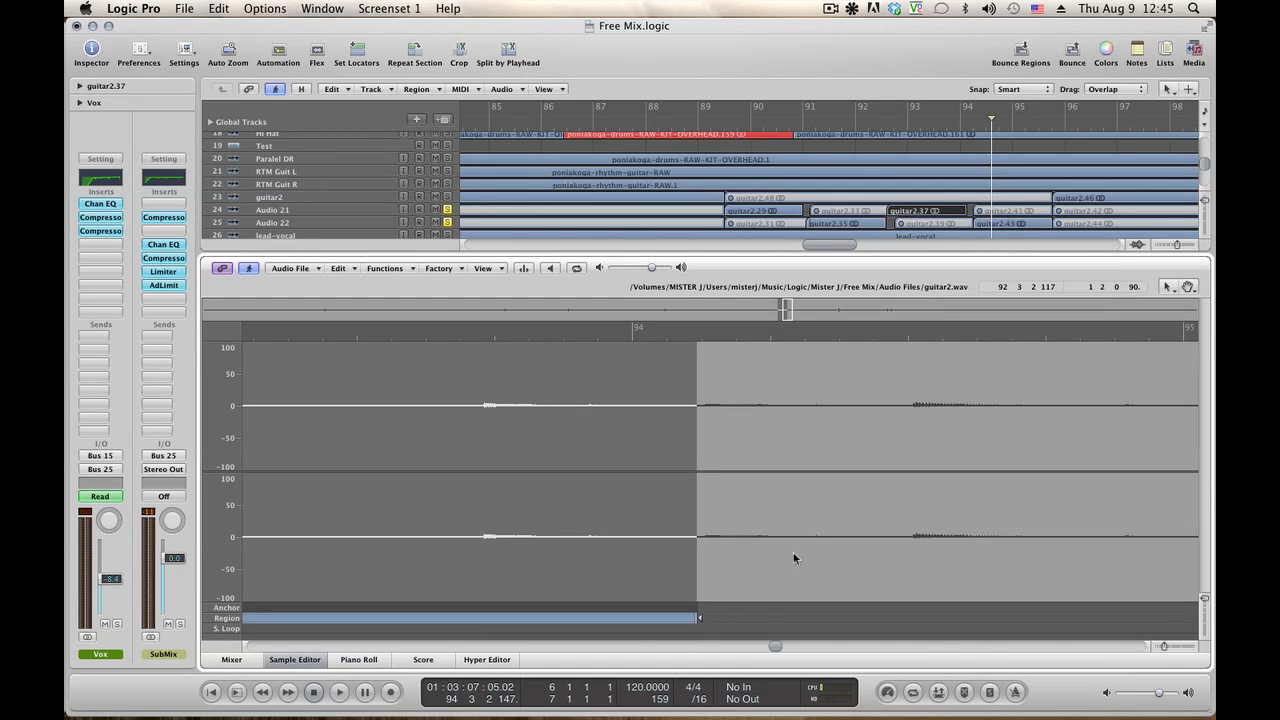
Extend the start of Audio 22's guitar2.43 region to 94 1 2 180, play it, and trim its end to about bar 95 beat 3.
{"action": "left_click", "coordinate": [1003, 224]}
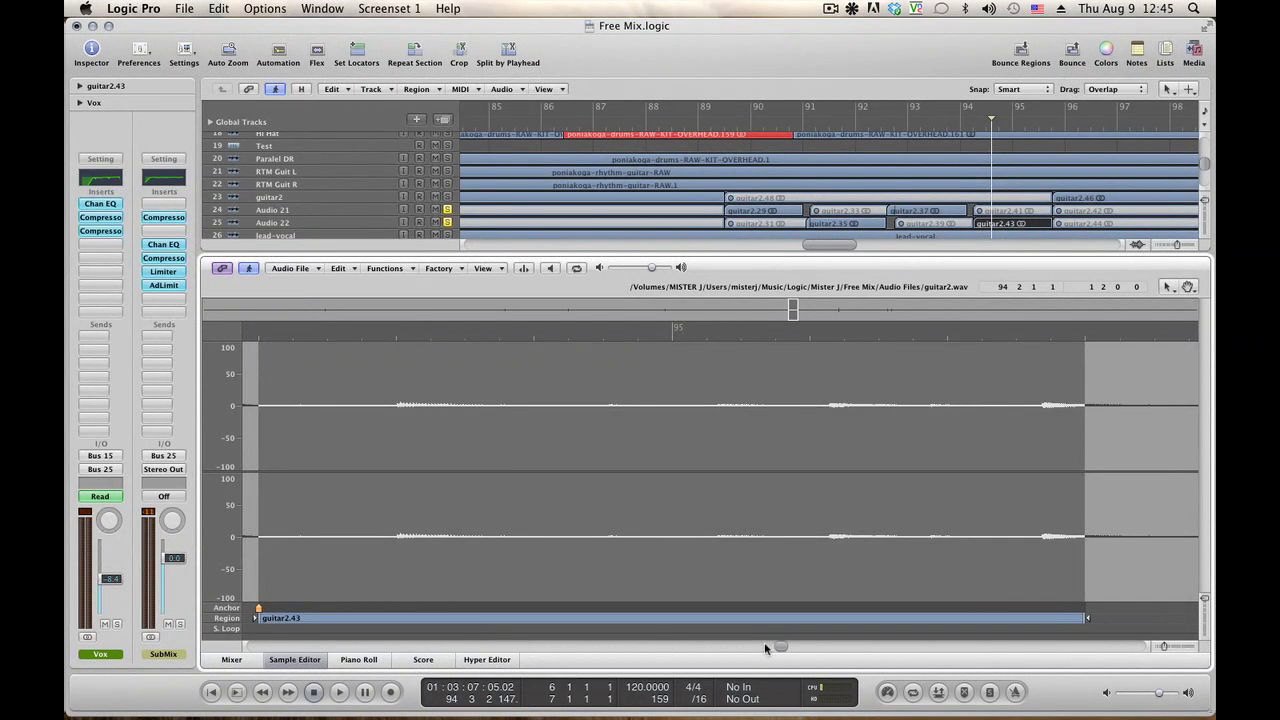
{"action": "left_click_drag", "start_coordinate": [779, 649], "coordinate": [767, 650]}
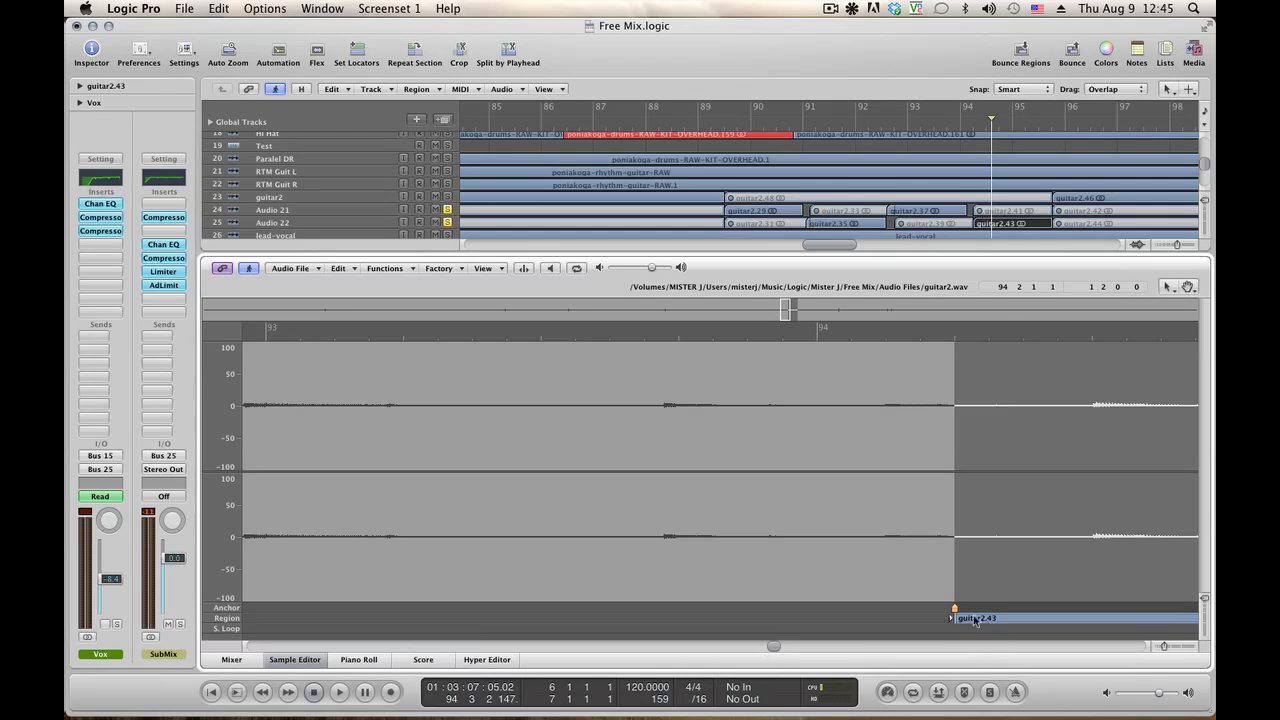
{"action": "left_click_drag", "start_coordinate": [954, 612], "coordinate": [876, 612]}
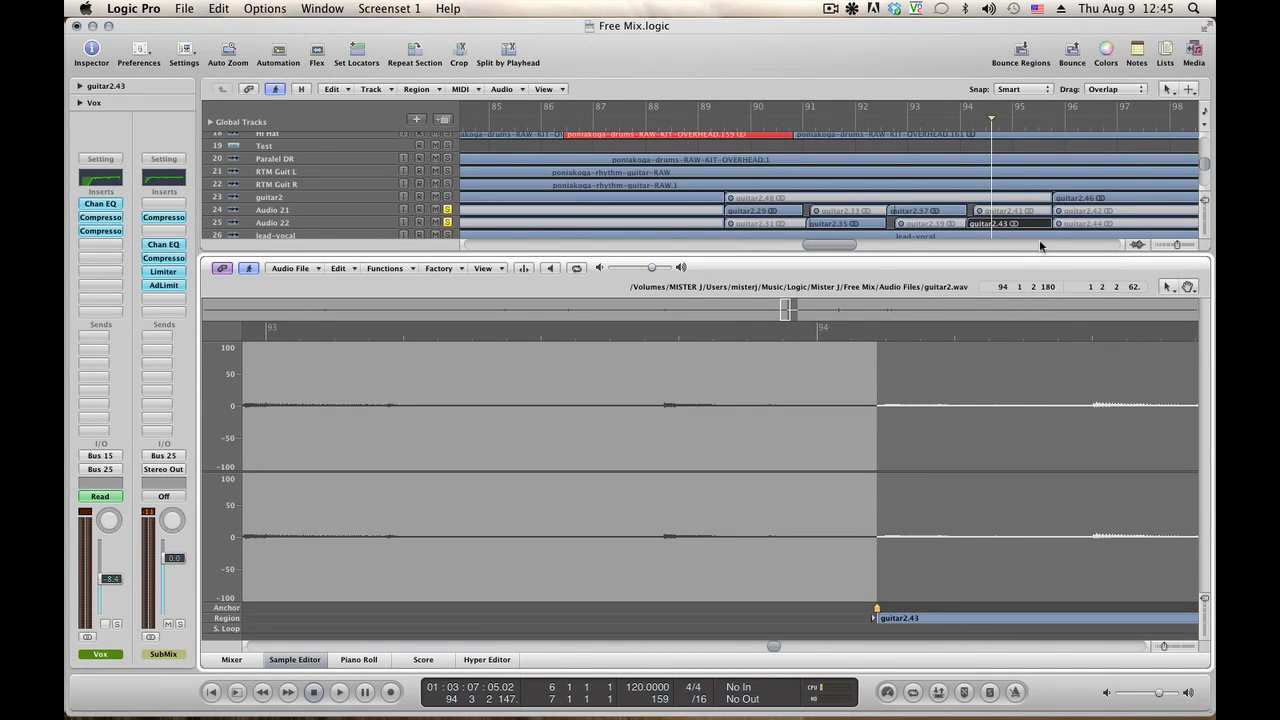
{"action": "key", "text": "space"}
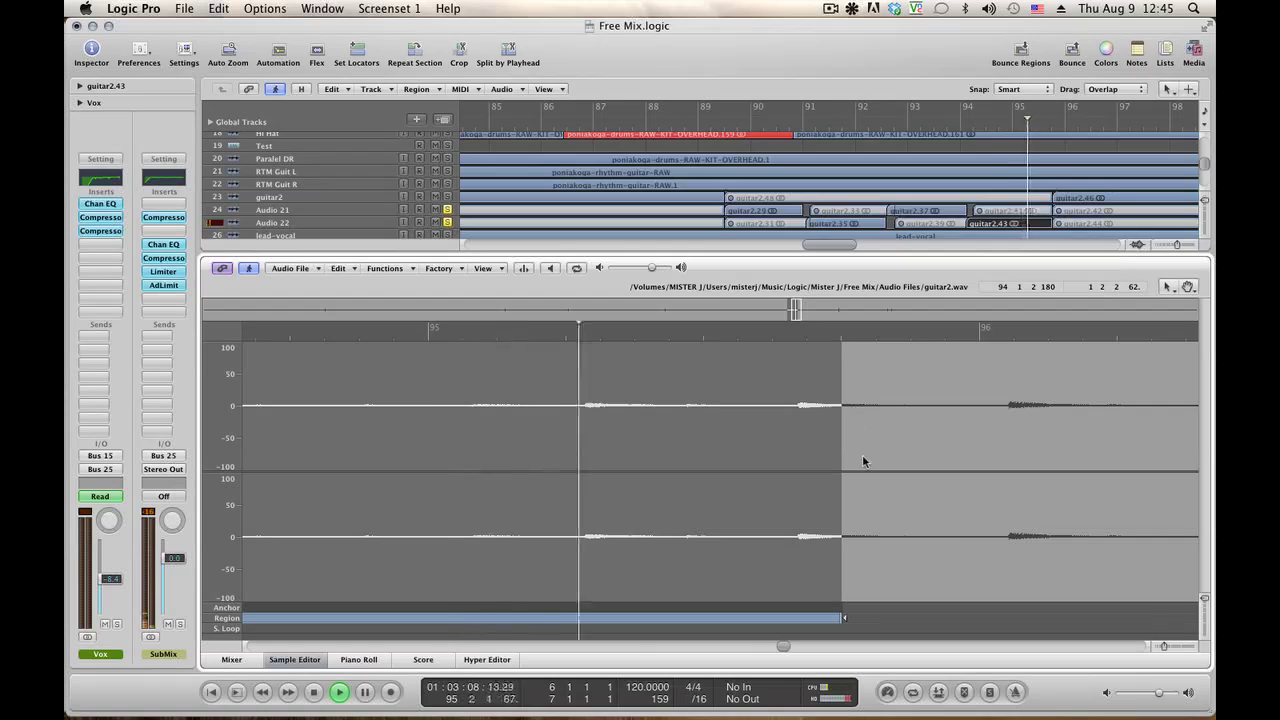
{"action": "key", "text": "space"}
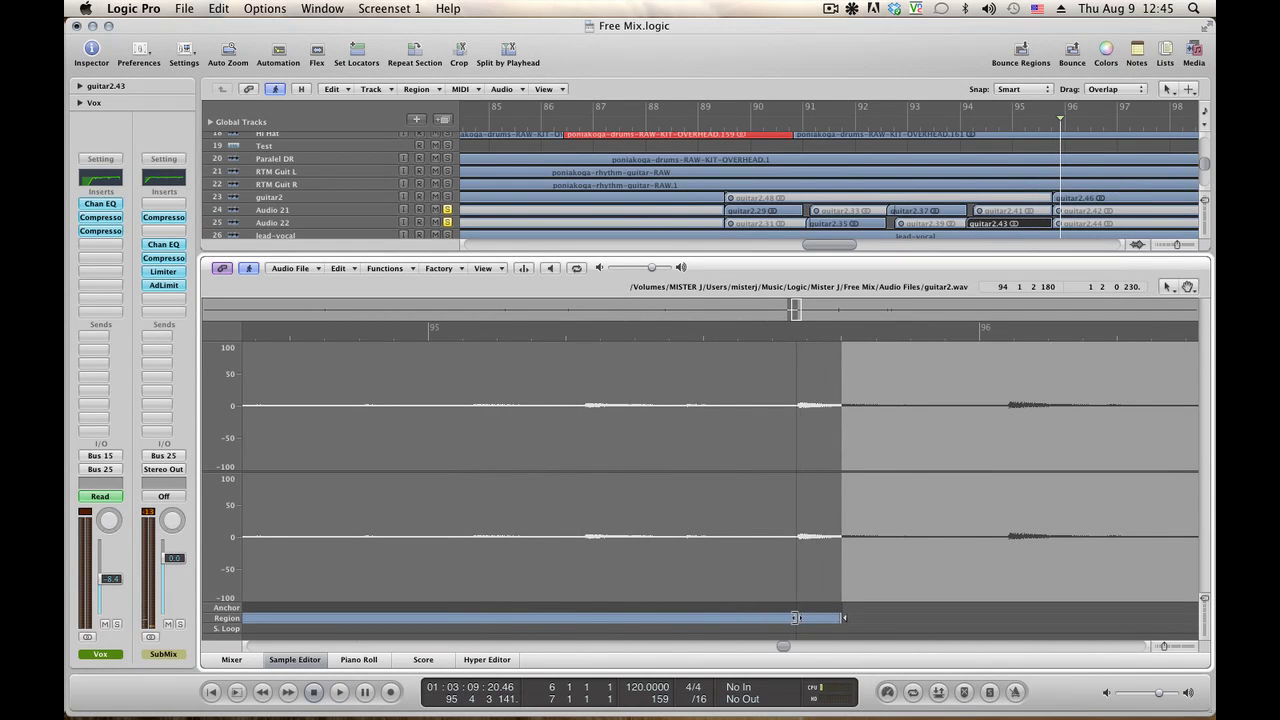
{"action": "left_click_drag", "start_coordinate": [792, 617], "coordinate": [793, 617]}
Extend the start of the guitar2 track's last region to 95 3 3 154 and close the sample editor.
{"action": "left_click", "coordinate": [1114, 203]}
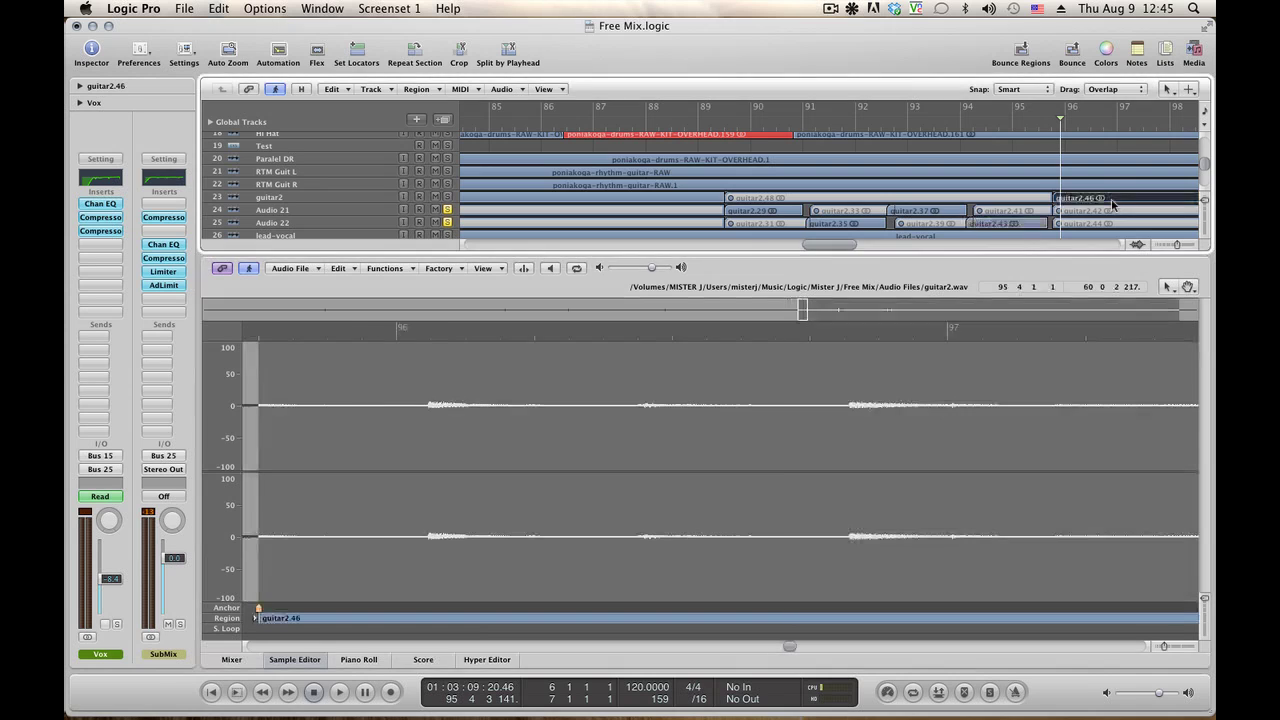
{"action": "scroll", "coordinate": [799, 655], "scroll_direction": "left", "scroll_amount": 5}
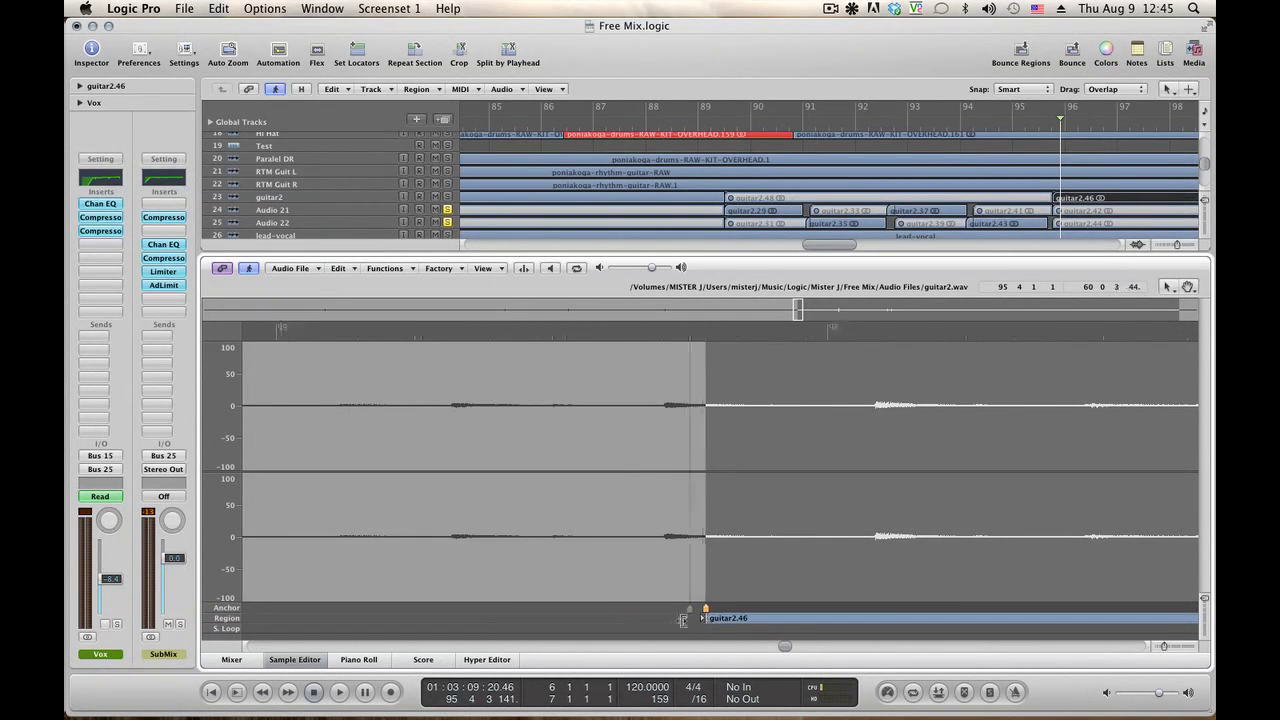
{"action": "left_click_drag", "start_coordinate": [683, 620], "coordinate": [654, 619]}
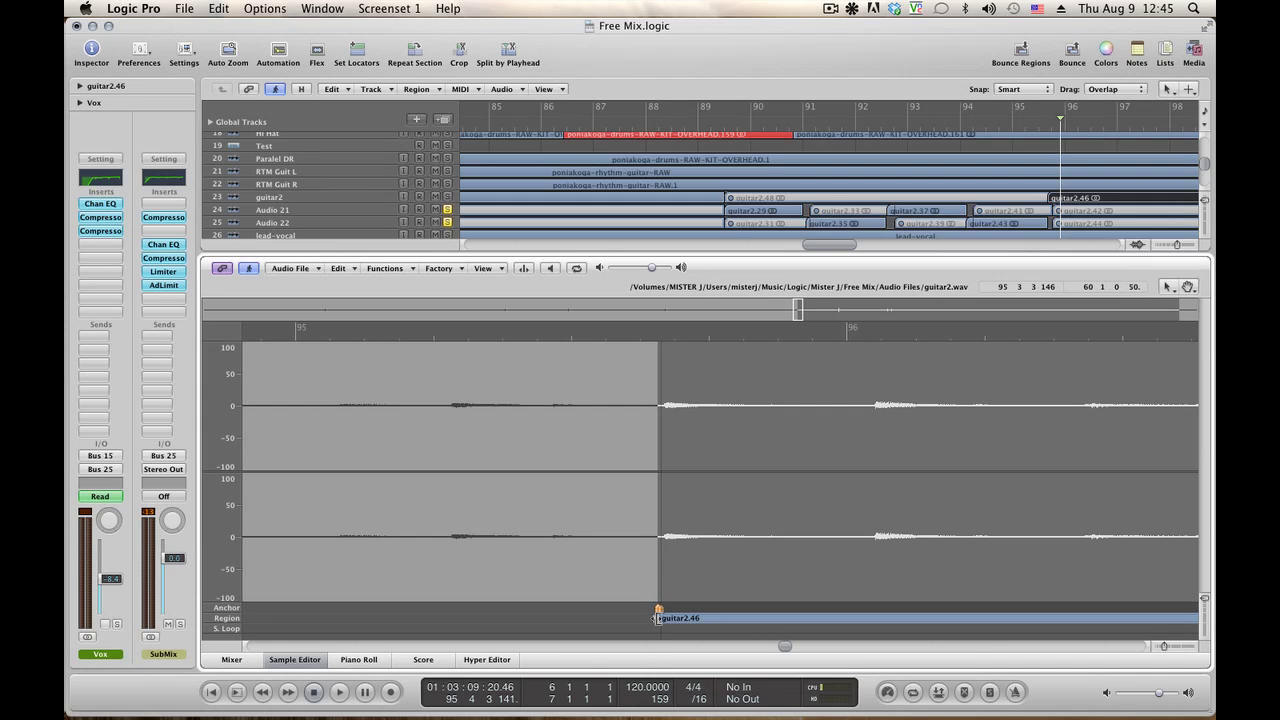
{"action": "left_click_drag", "start_coordinate": [655, 618], "coordinate": [657, 618]}
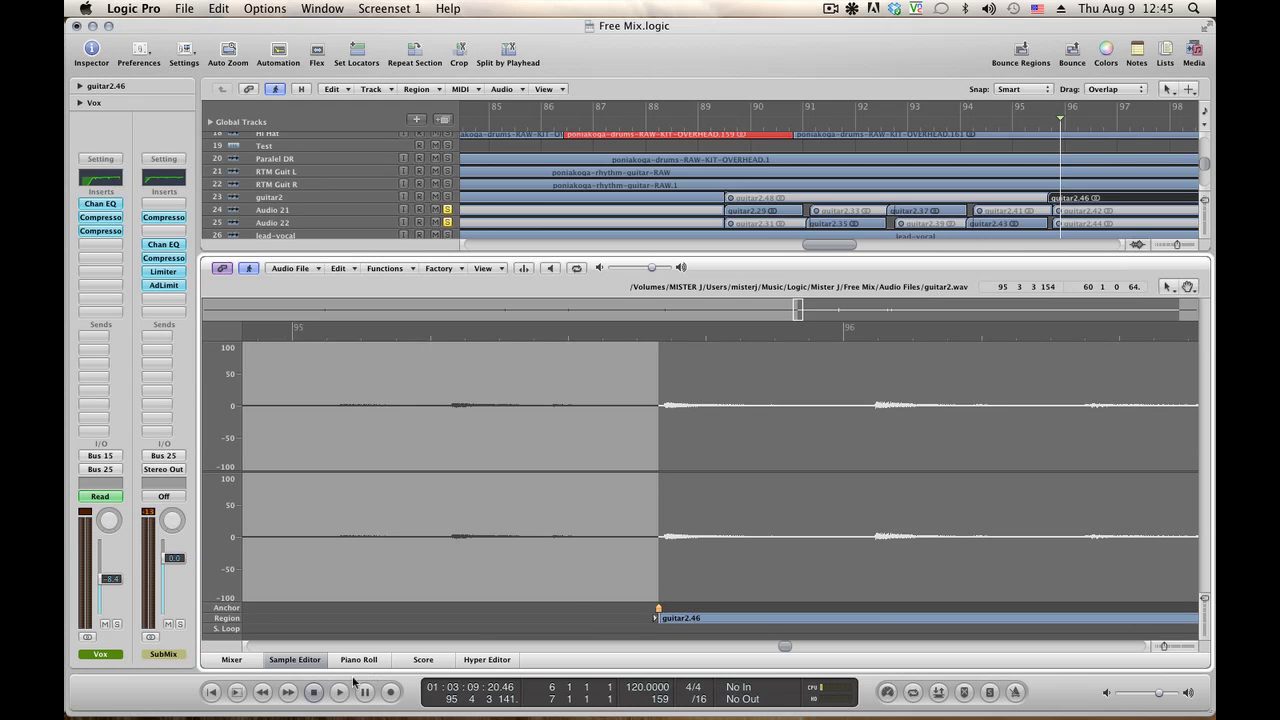
{"action": "left_click", "coordinate": [291, 660]}
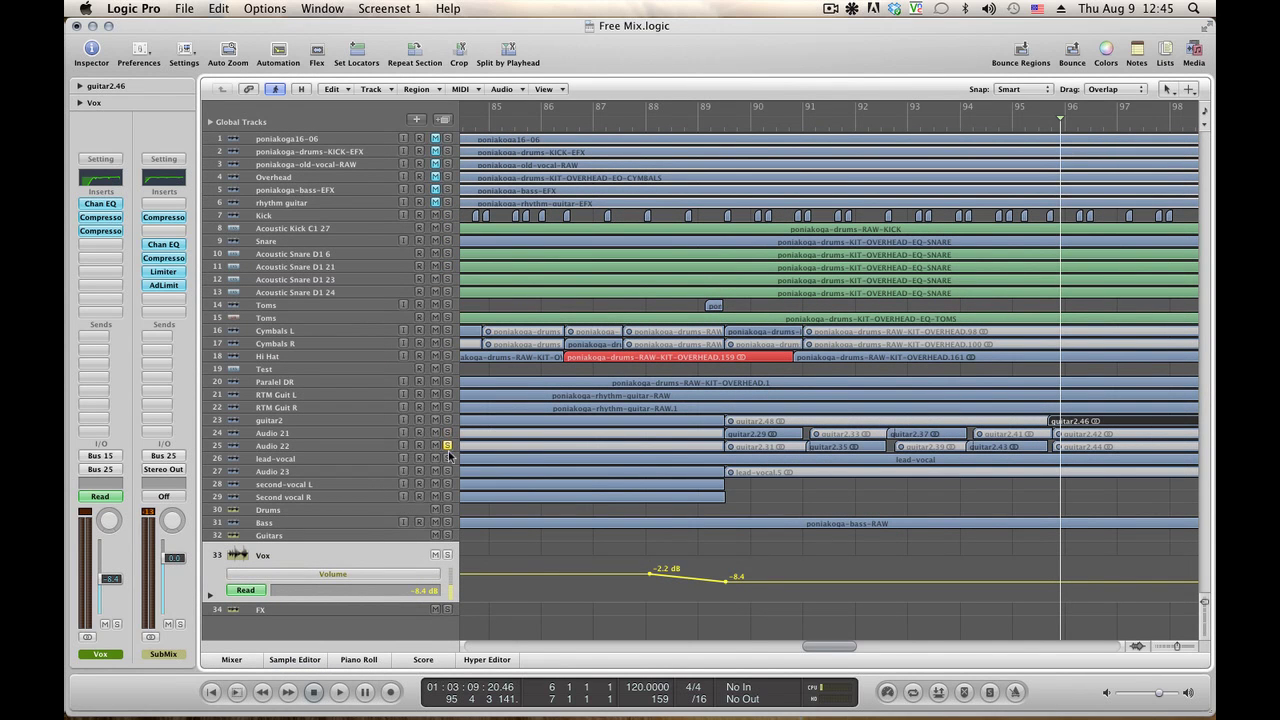
Play the full mix without soloed tracks from bar 87 beat 4 into bar 89, and save the project.
{"action": "left_click", "coordinate": [644, 127]}
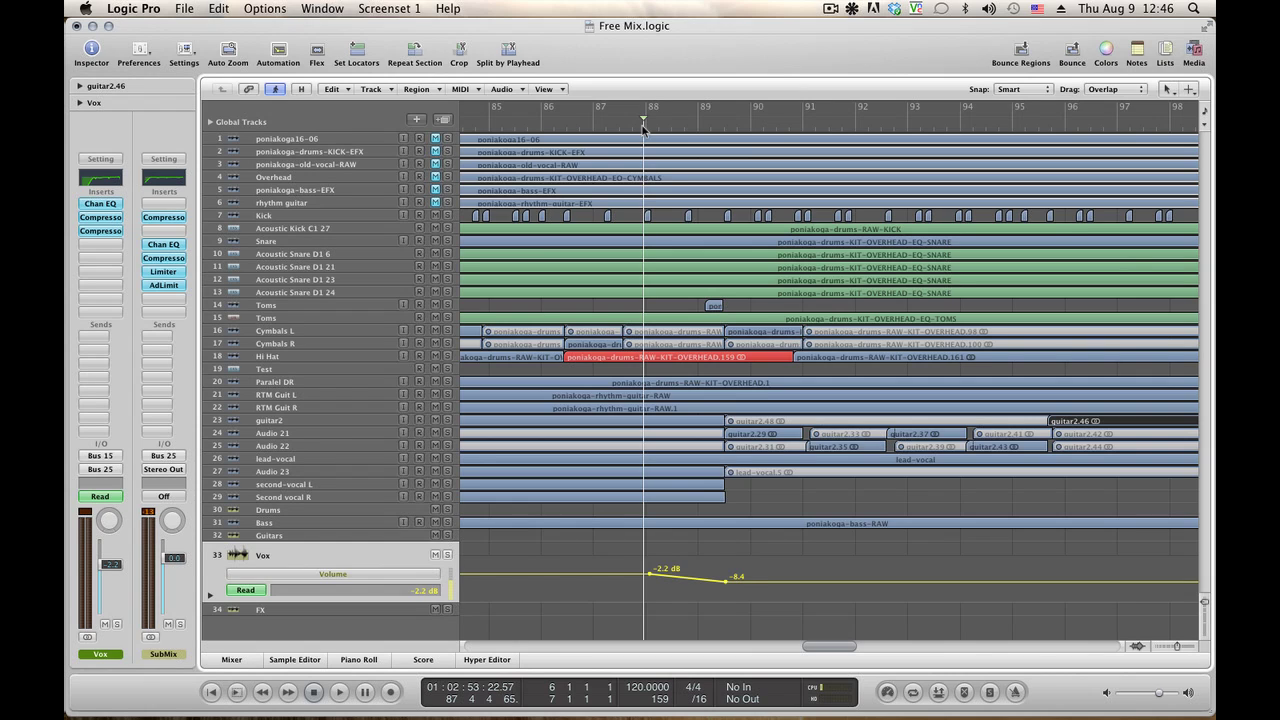
{"action": "key", "text": "space"}
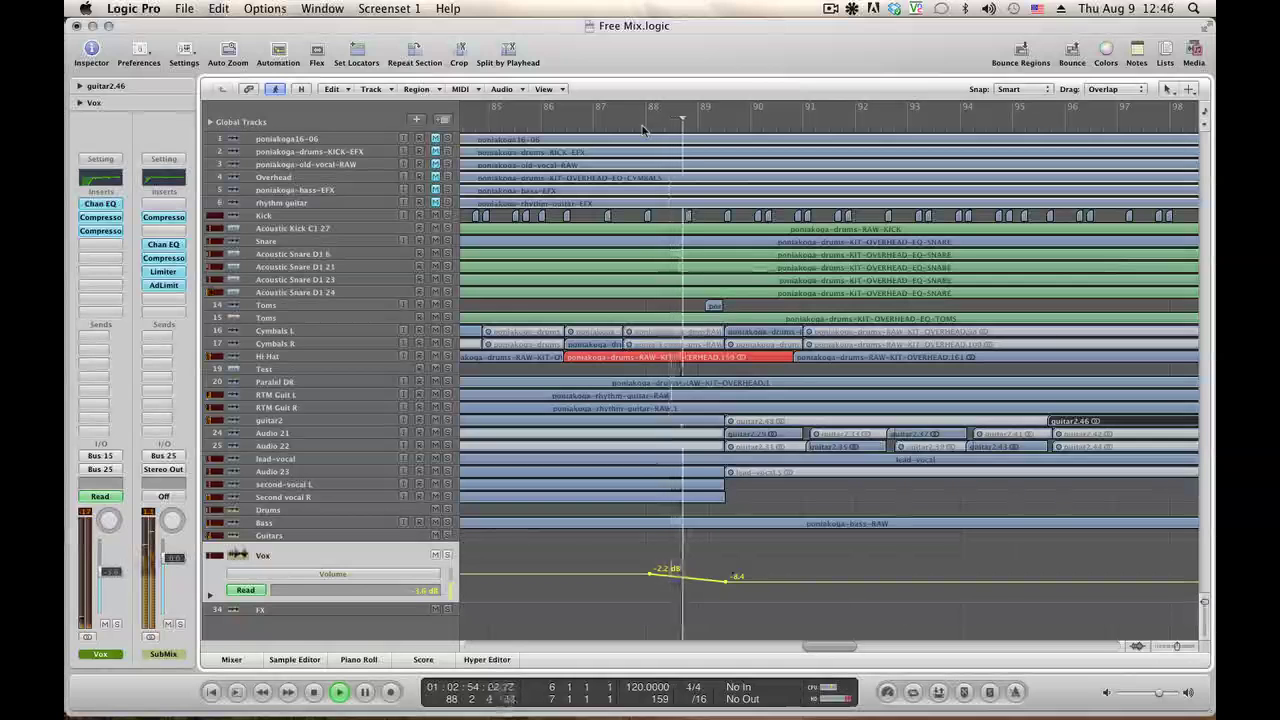
{"action": "key", "text": "space"}
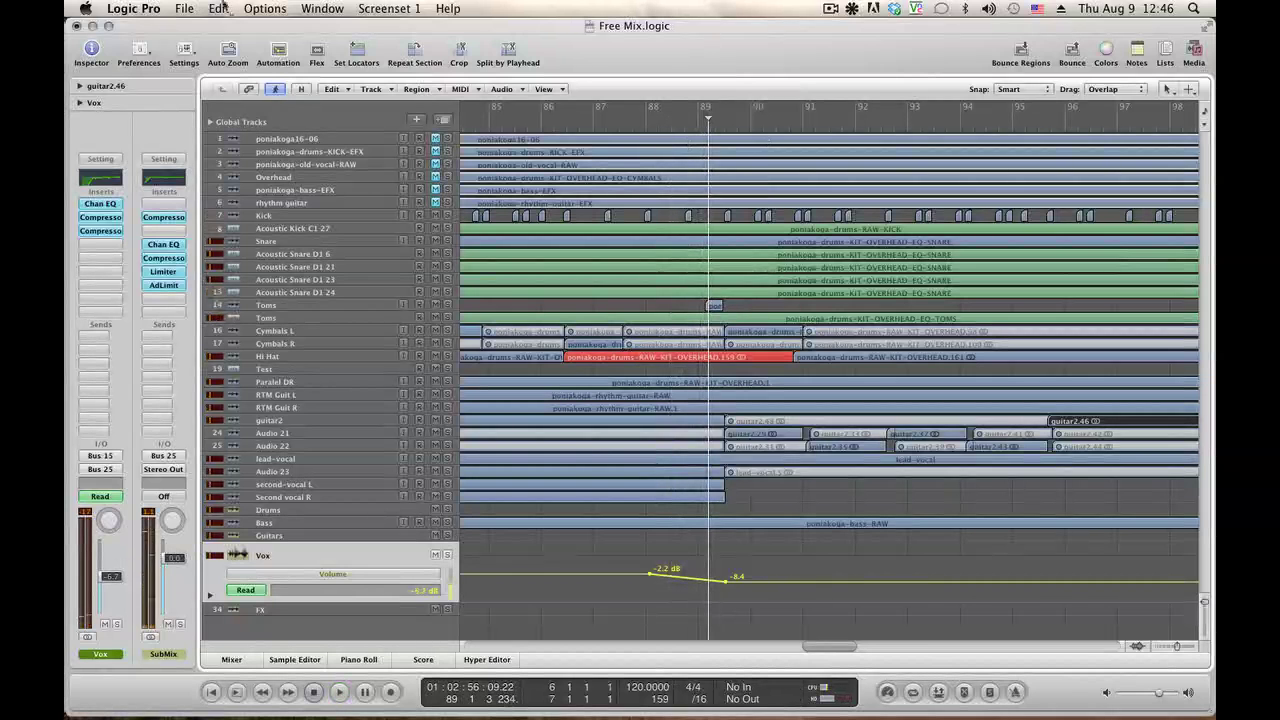
{"action": "left_click", "coordinate": [184, 8]}
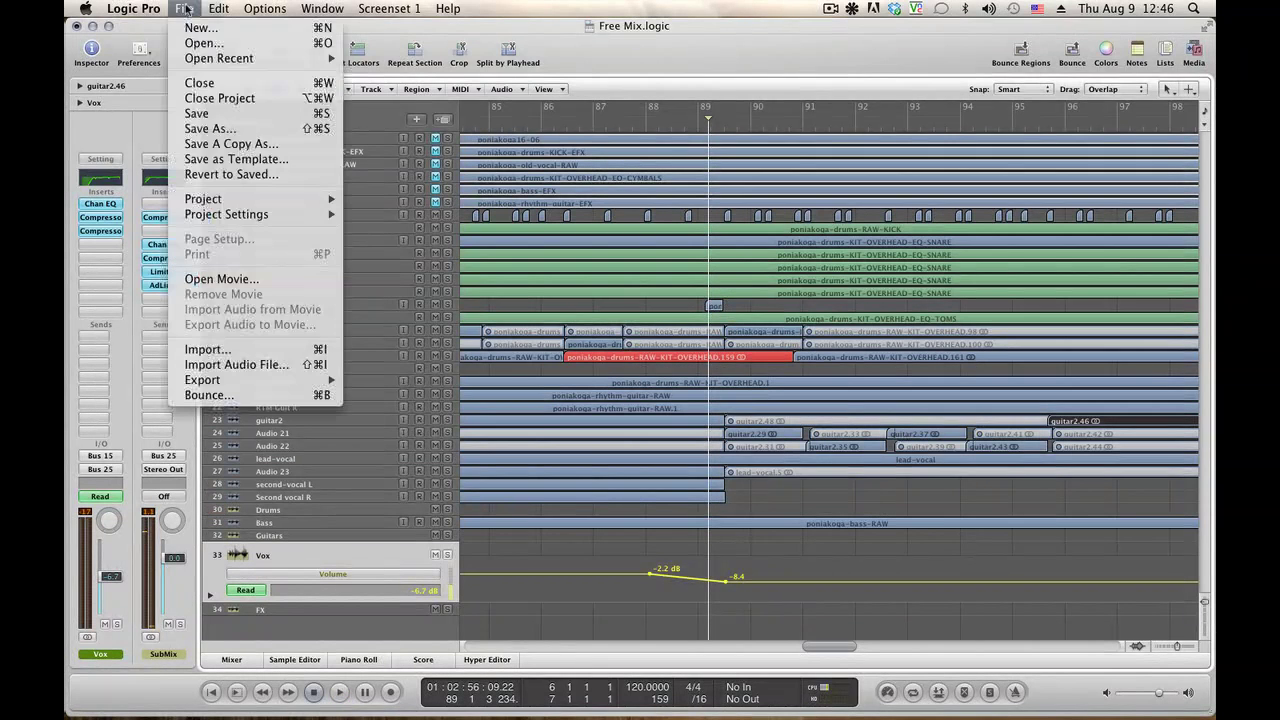
{"action": "left_click", "coordinate": [215, 115]}
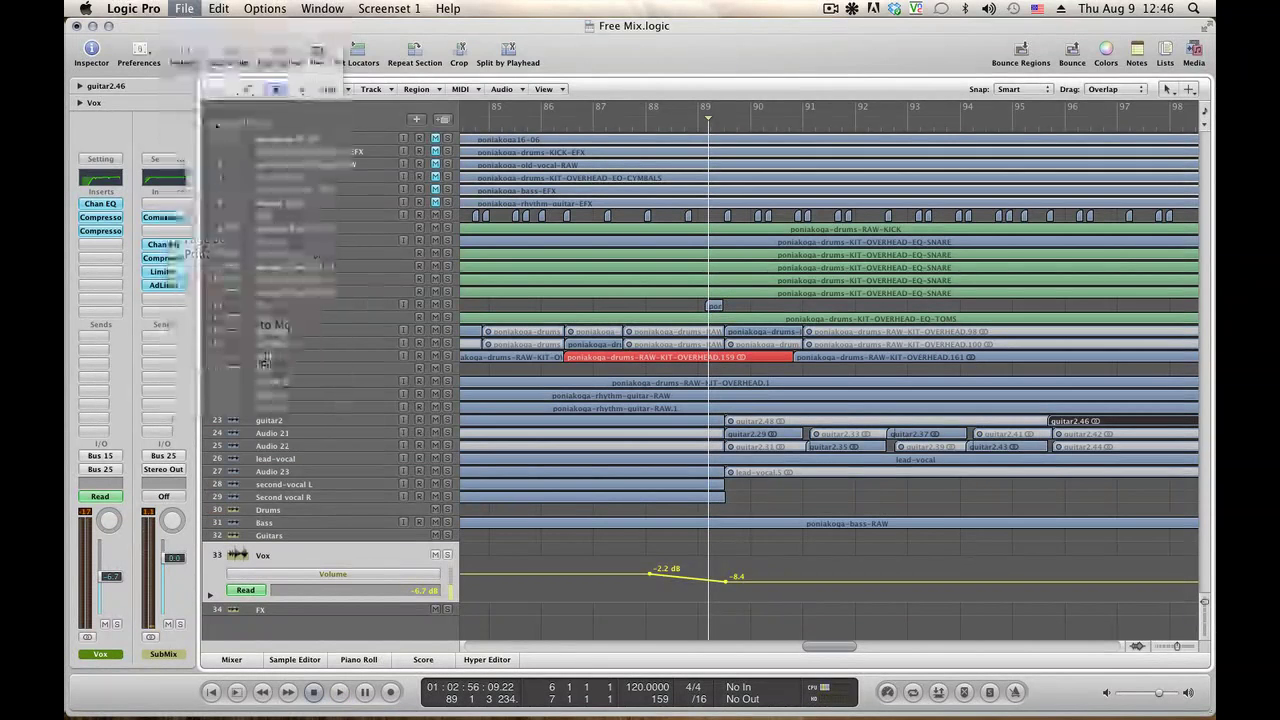
Set the Soundflower (2ch) output to M-Audio Fast Track and play the mix from the middle of bar 87.
{"action": "left_click", "coordinate": [852, 9]}
{"action": "left_click", "coordinate": [888, 56]}
{"action": "left_click", "coordinate": [852, 9]}
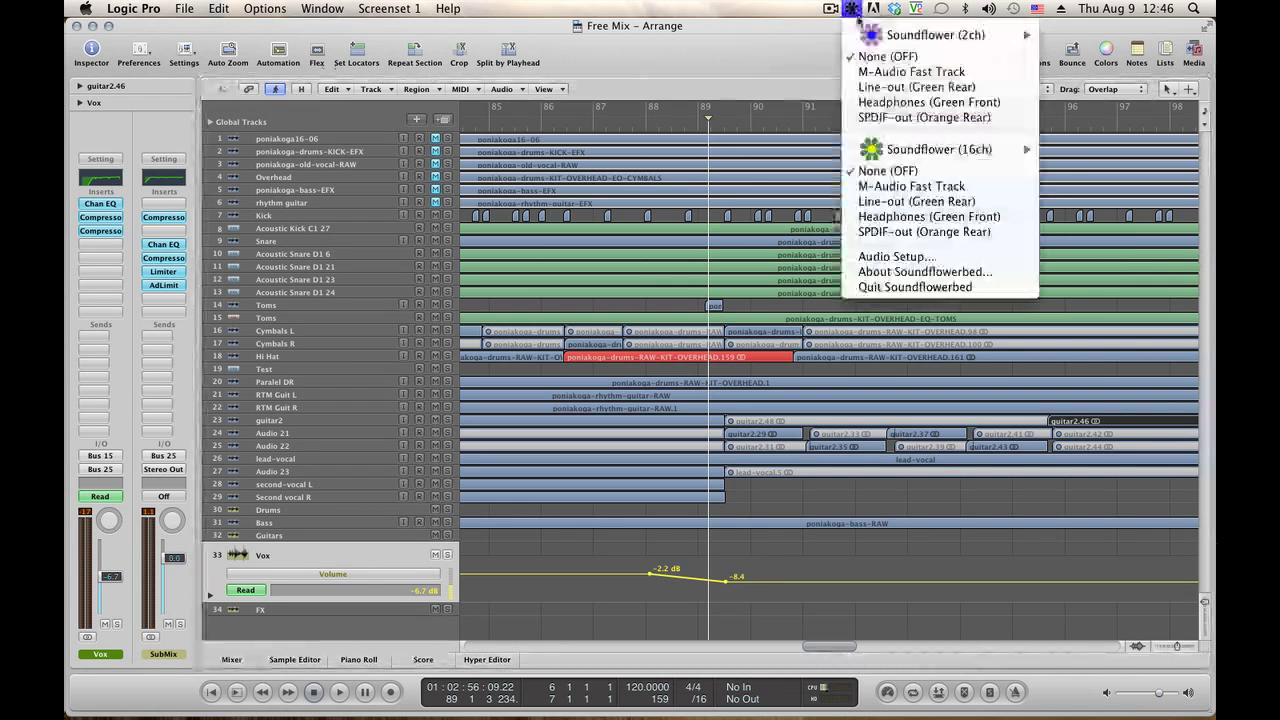
{"action": "left_click", "coordinate": [911, 71]}
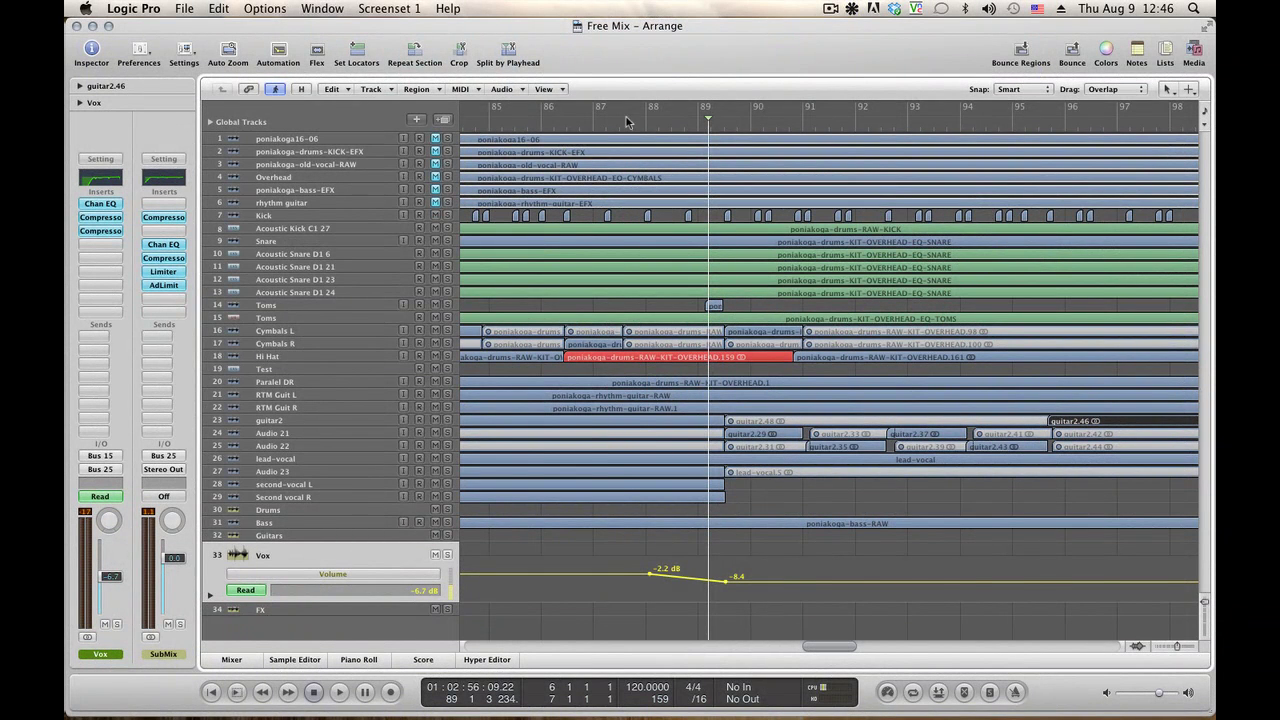
{"action": "left_click", "coordinate": [622, 118]}
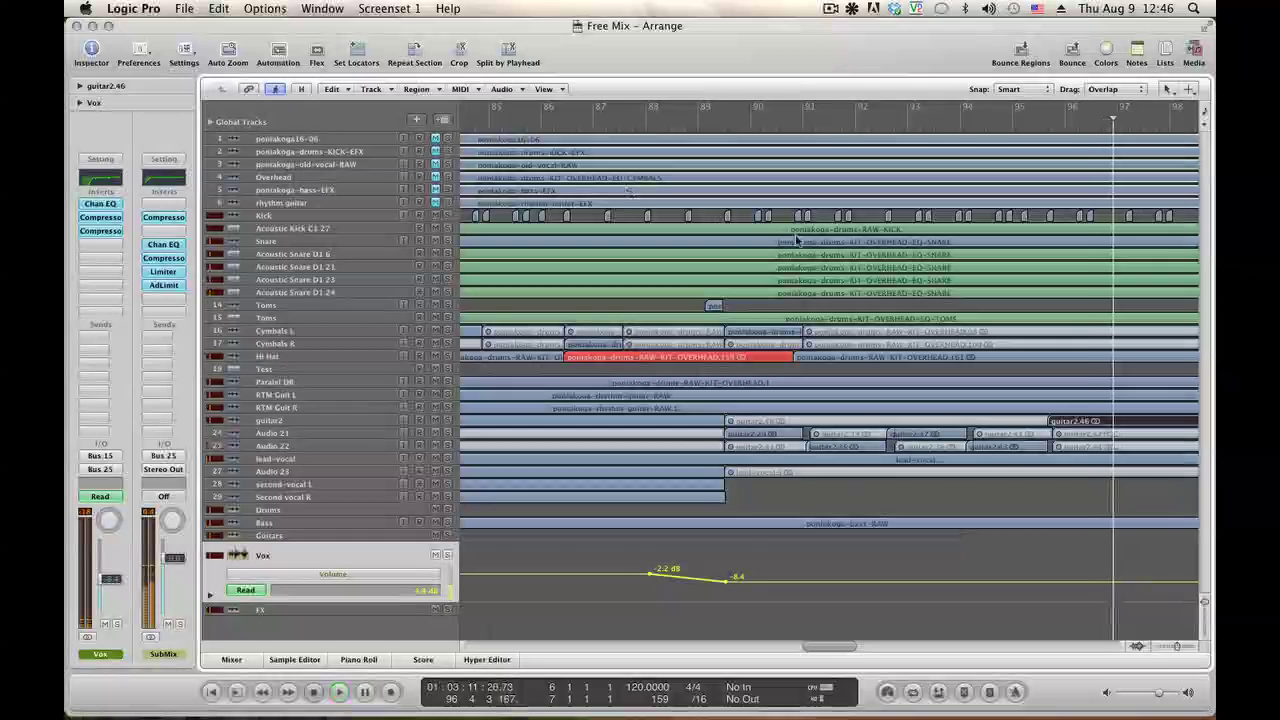
Add volume automation points on RTM Guit L near bars 88, 89 and 97, and lower the point at 89 2 4 51 to -9.0 dB.
{"action": "left_click", "coordinate": [304, 396]}
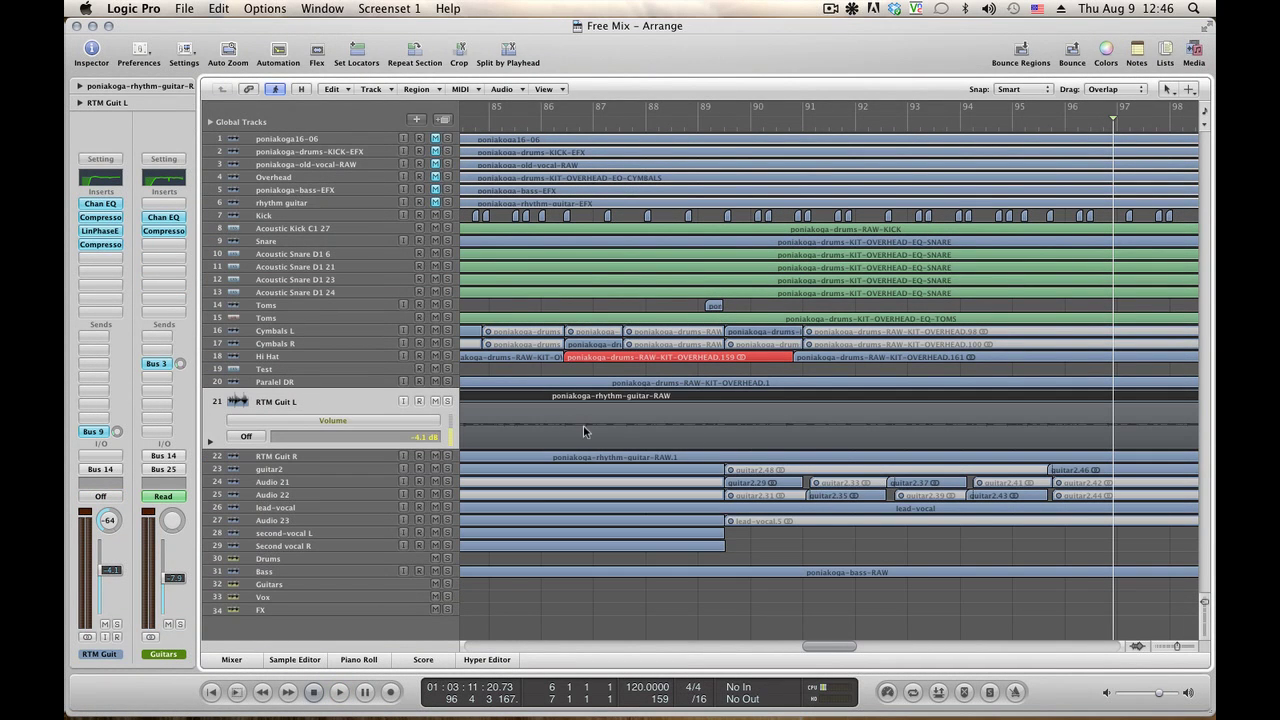
{"action": "left_click", "coordinate": [721, 425]}
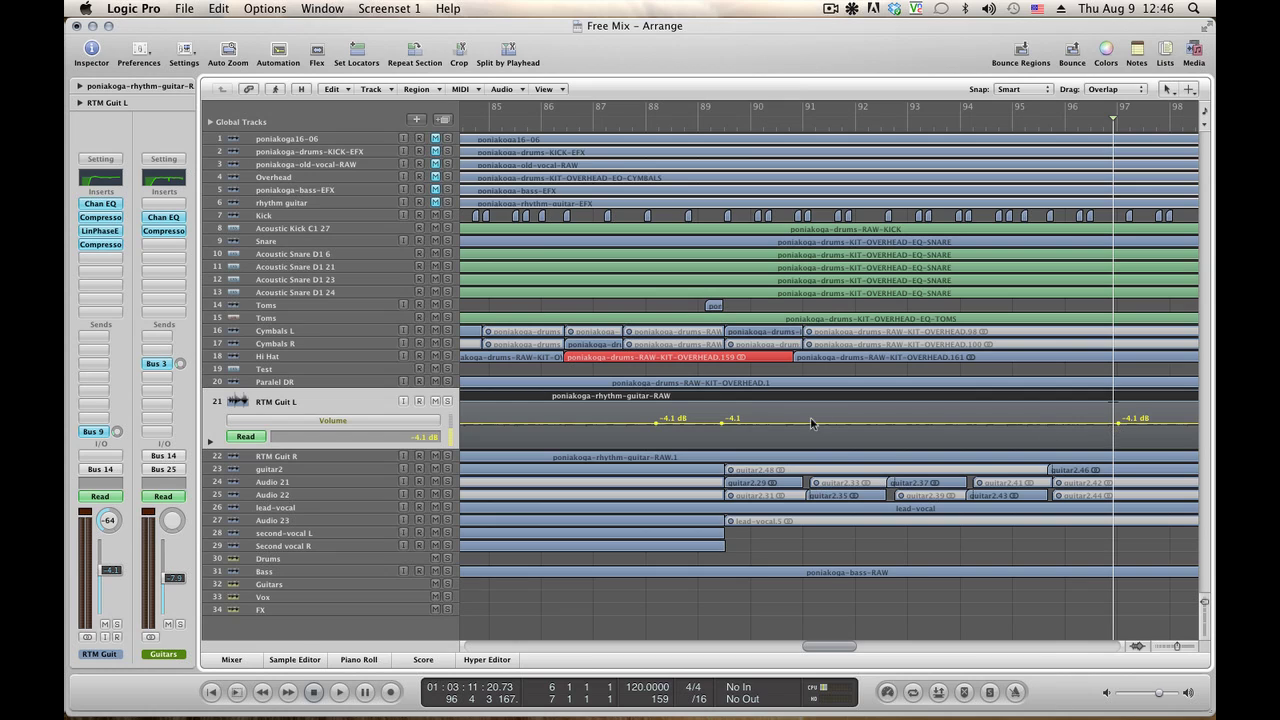
{"action": "left_click_drag", "start_coordinate": [721, 423], "coordinate": [722, 432]}
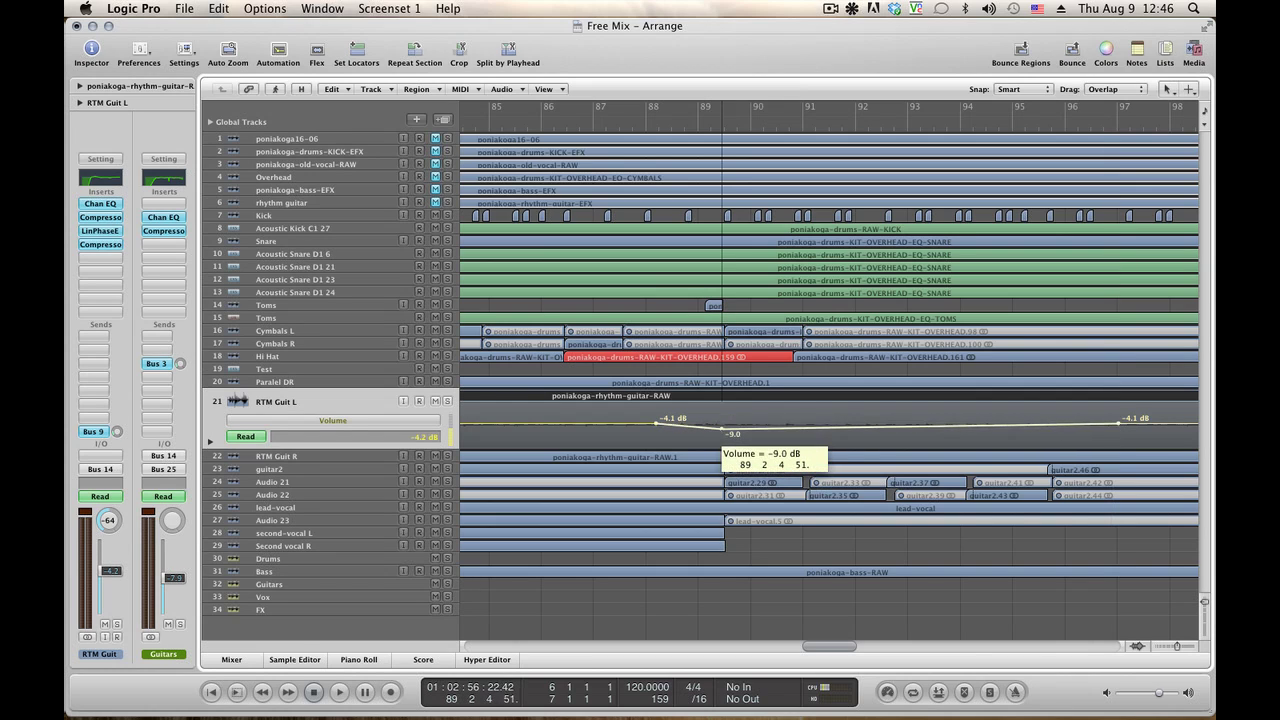
{"action": "left_click", "coordinate": [1113, 108]}
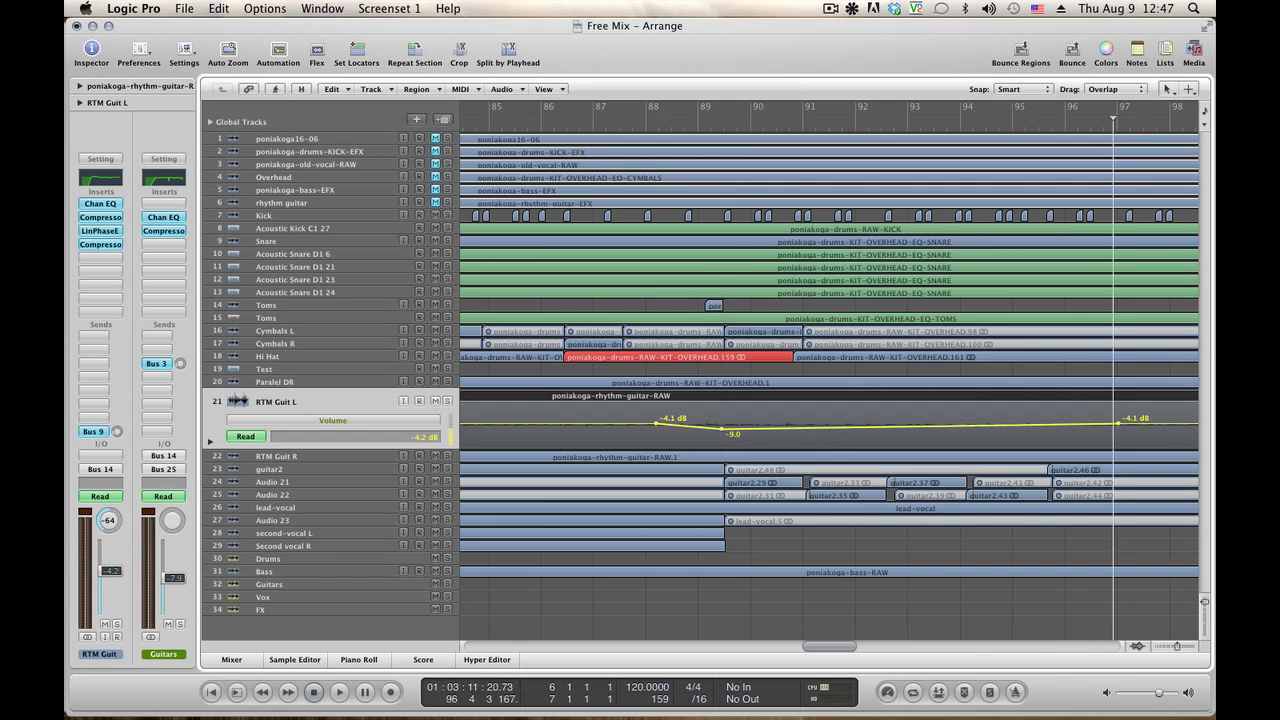
Add volume automation points on RTM Guit R near bars 88, 89 and 97, and lower the bar 89 point to -9.7 dB.
{"action": "left_click", "coordinate": [355, 458]}
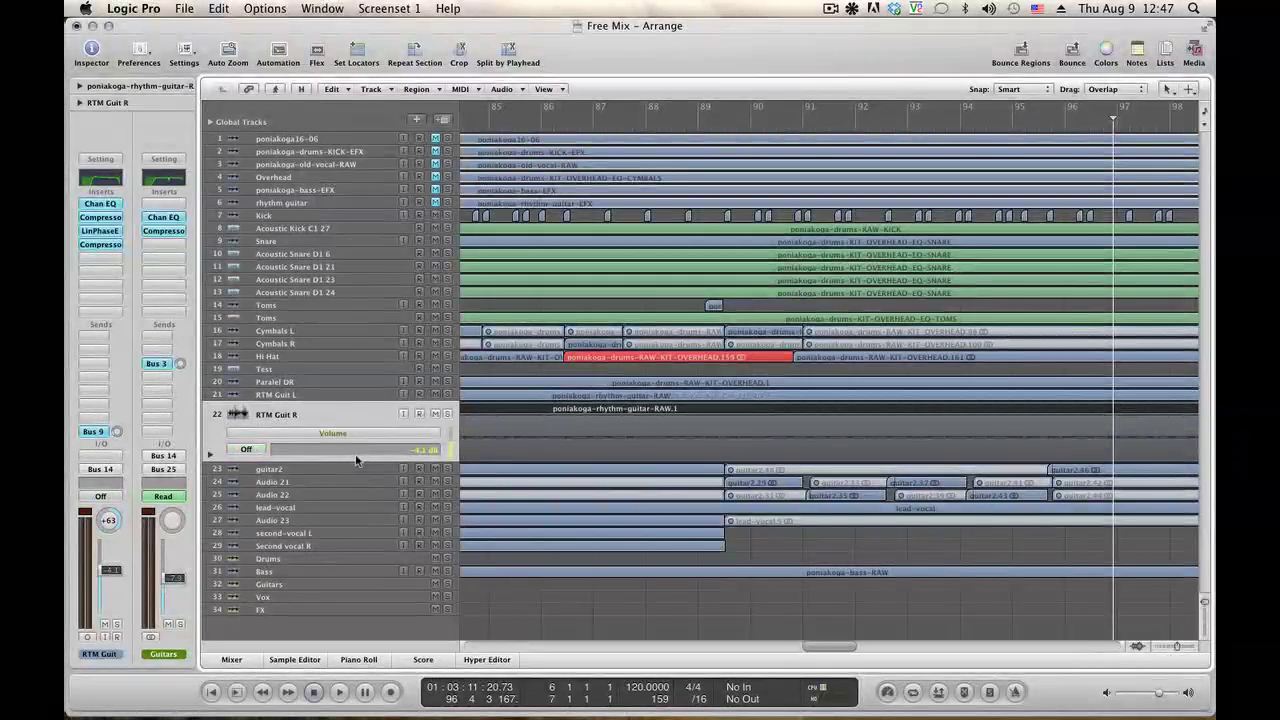
{"action": "left_click", "coordinate": [721, 437]}
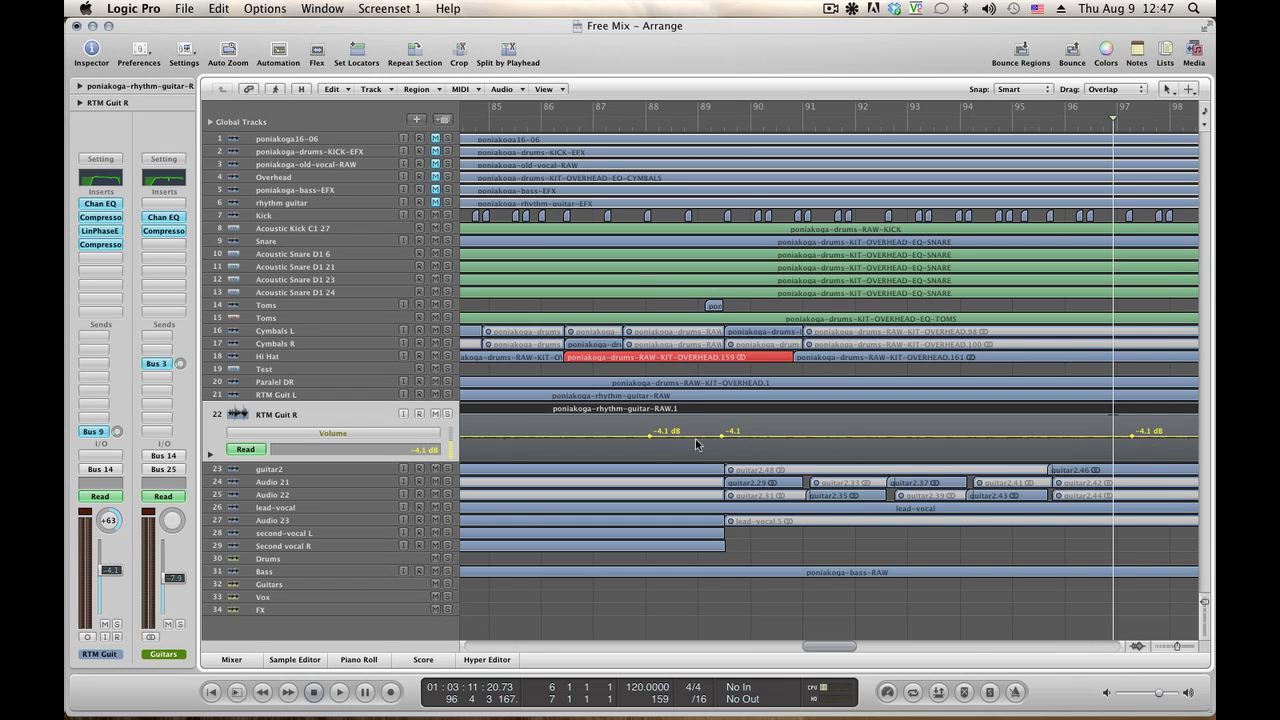
{"action": "left_click_drag", "start_coordinate": [720, 437], "coordinate": [722, 442]}
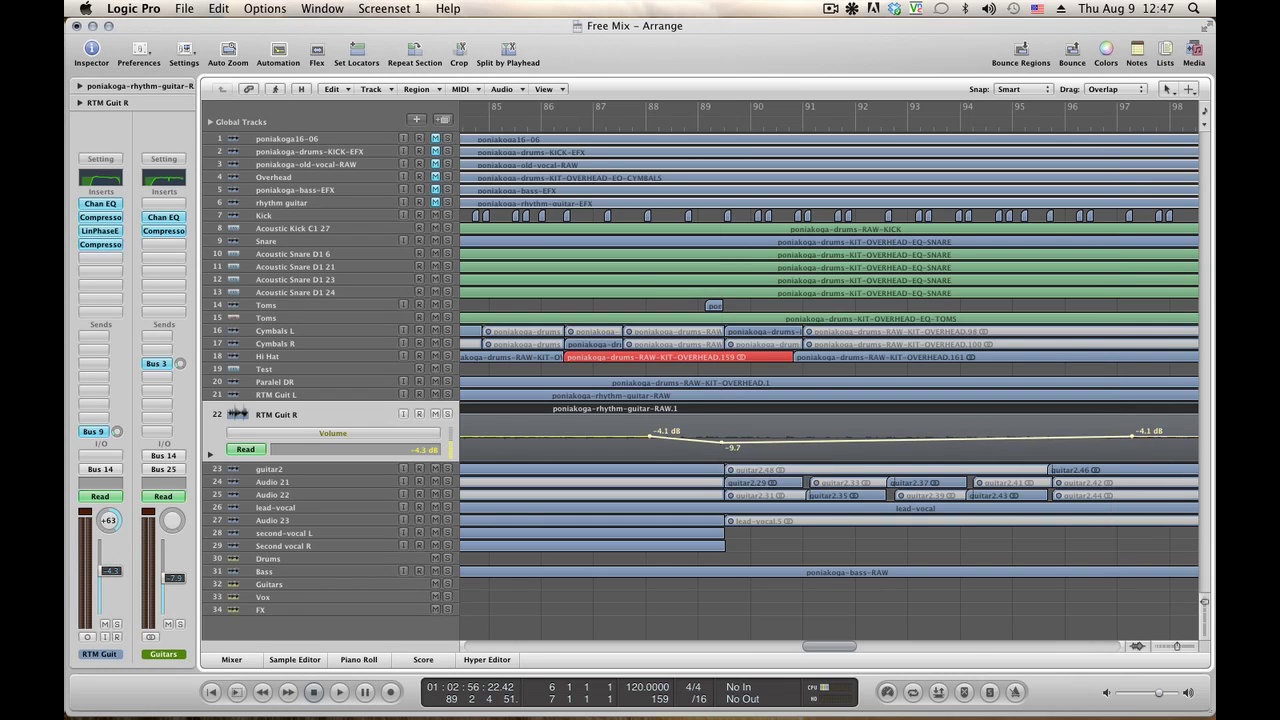
Play the mix to about bar 102, and move RTM Guit R's bar 97 volume point to about bar 99 at -9.0 dB.
{"action": "key", "text": "space"}
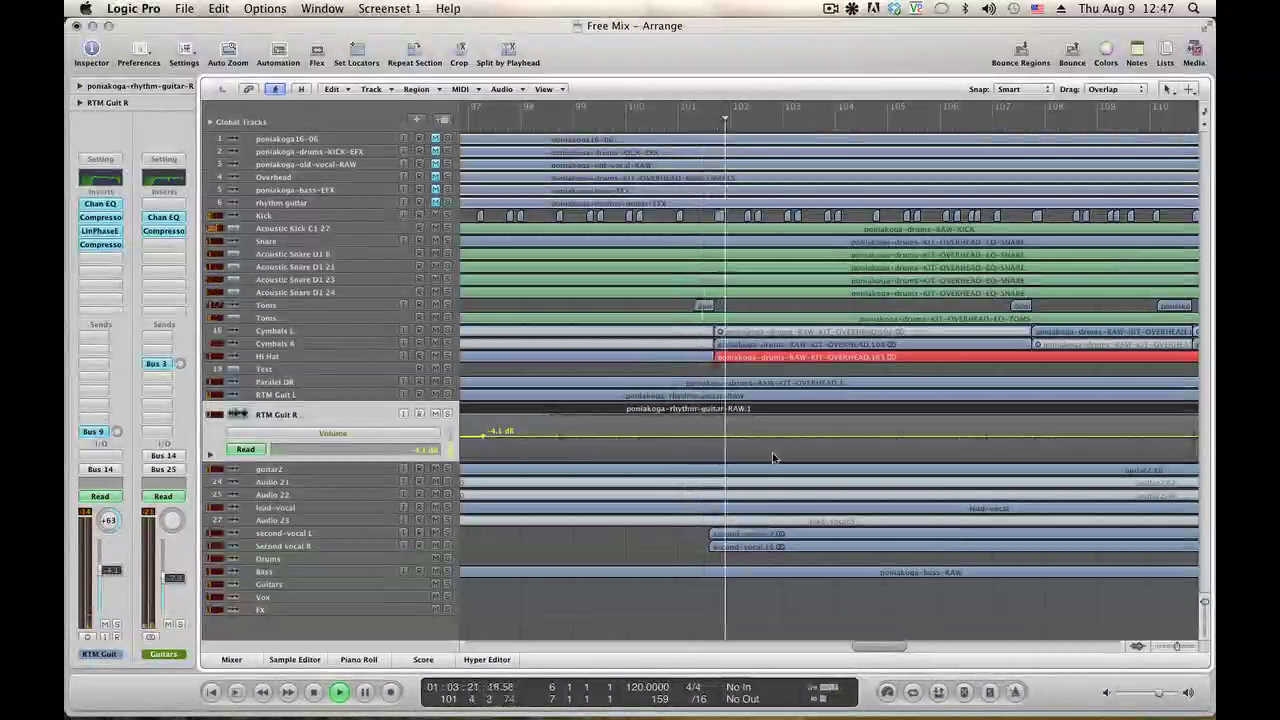
{"action": "key", "text": "space"}
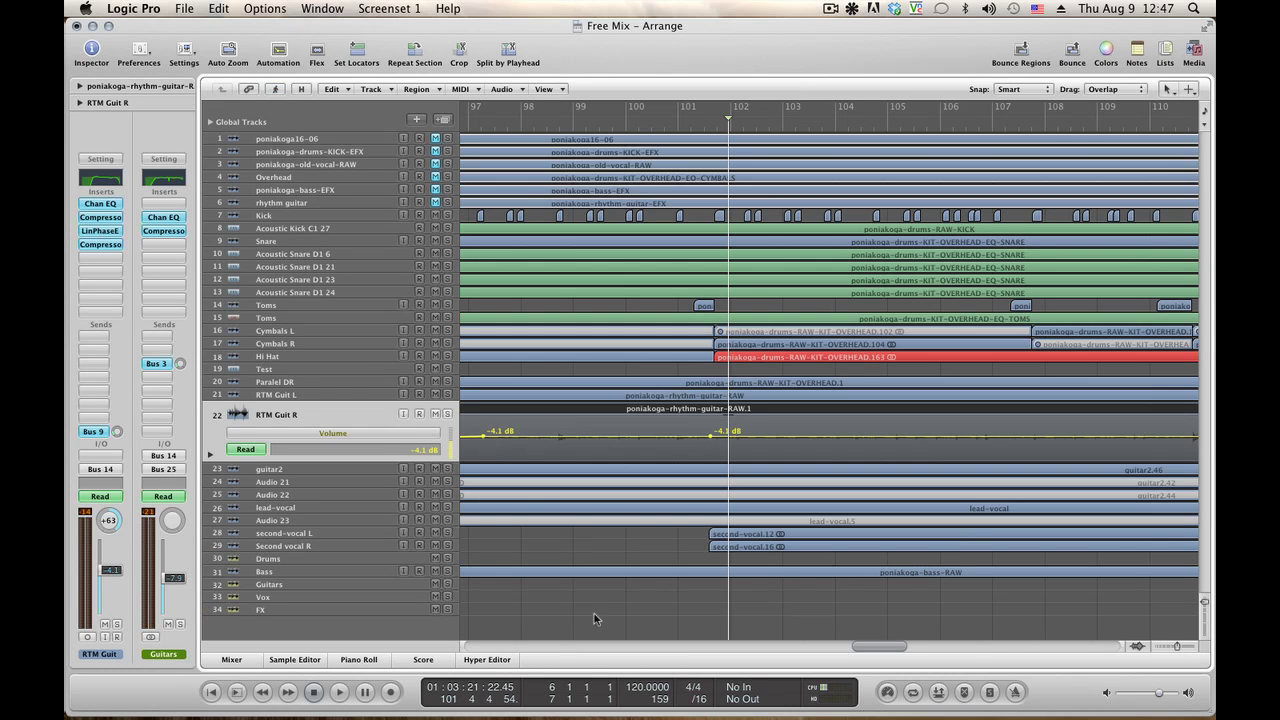
{"action": "left_click_drag", "start_coordinate": [878, 651], "coordinate": [843, 651]}
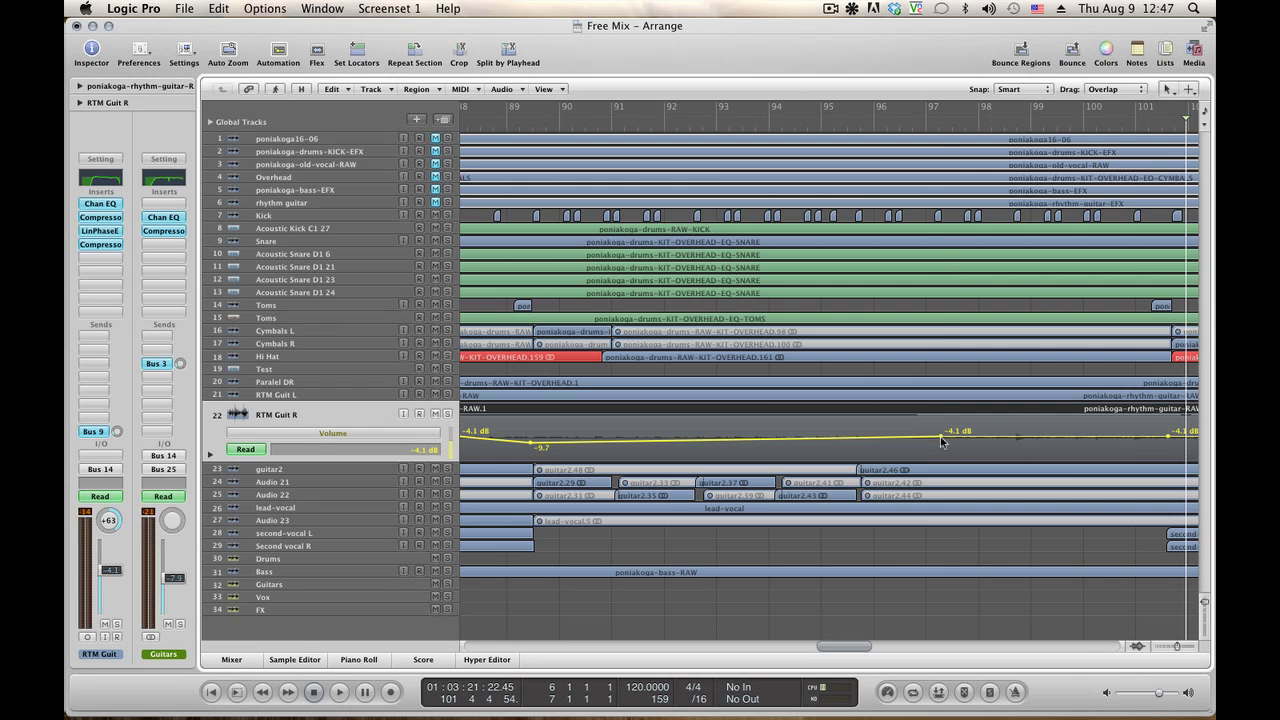
{"action": "left_click_drag", "start_coordinate": [941, 441], "coordinate": [1036, 449]}
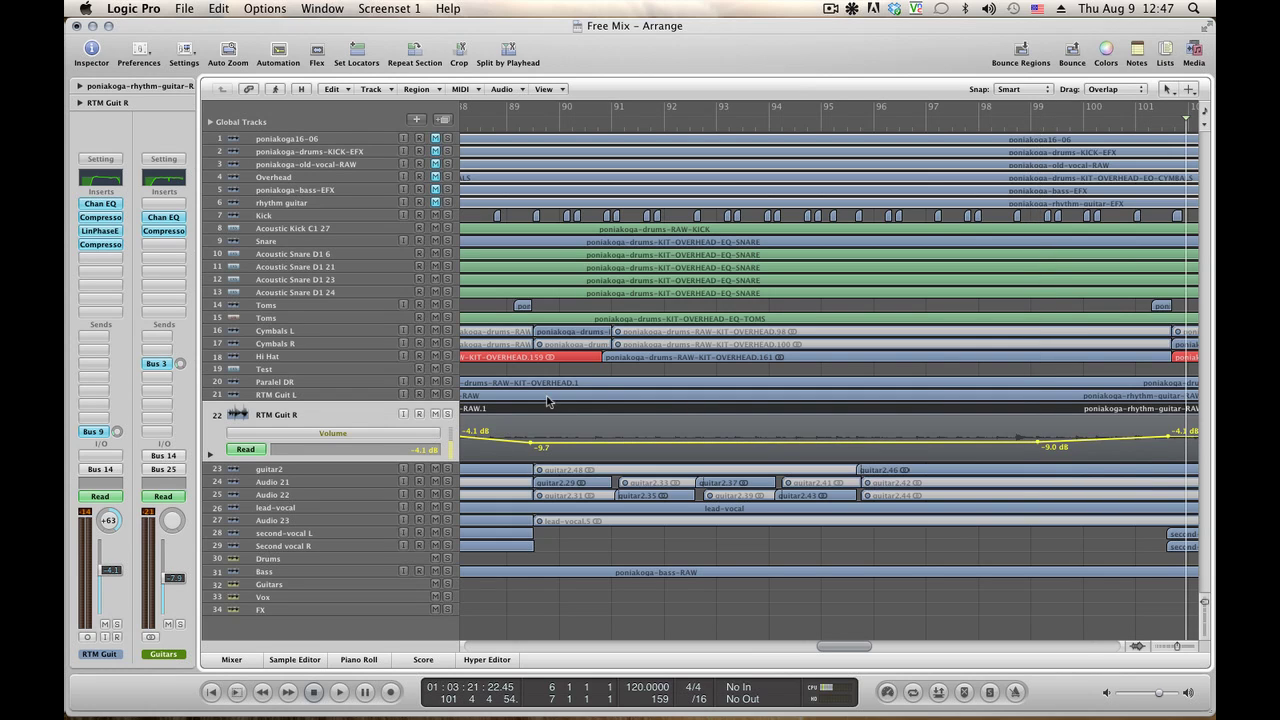
Shape RTM Guit L's volume return with a -8.7 dB point at about bar 99 and a -4.1 dB point at about bar 101.
{"action": "left_click", "coordinate": [311, 393]}
{"action": "left_click_drag", "start_coordinate": [928, 430], "coordinate": [1174, 422]}
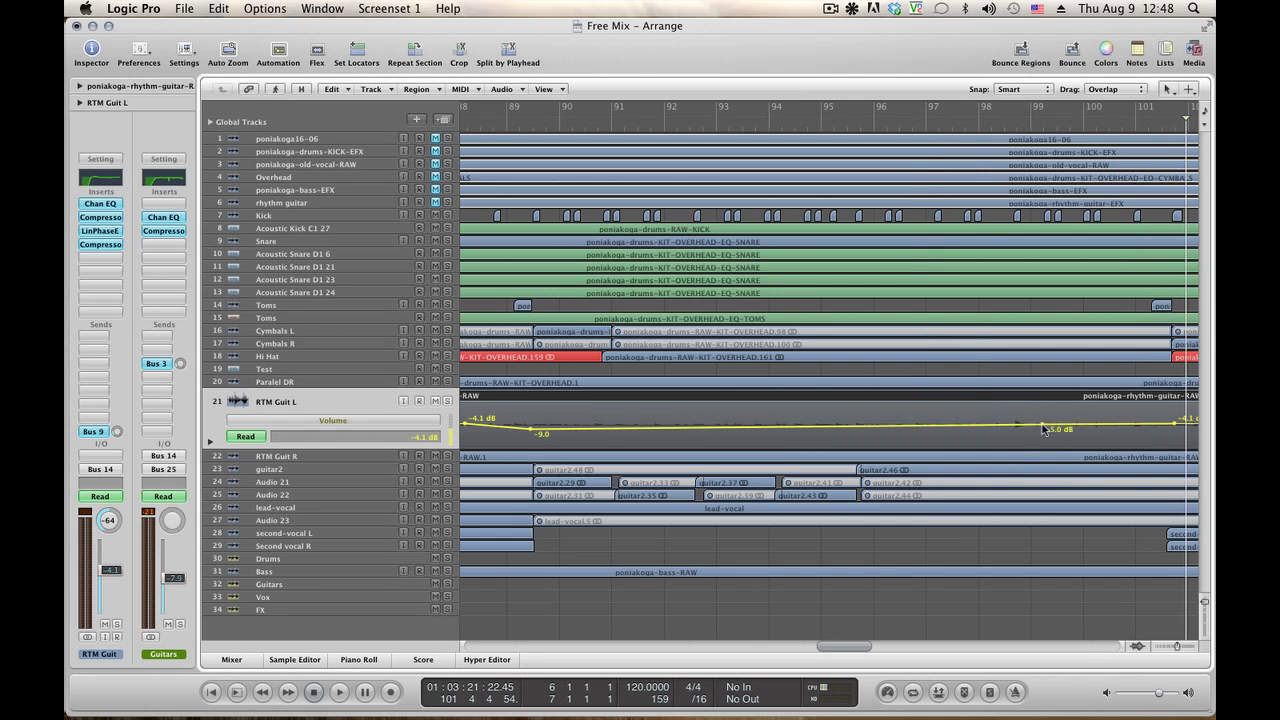
{"action": "left_click_drag", "start_coordinate": [1043, 428], "coordinate": [1043, 433]}
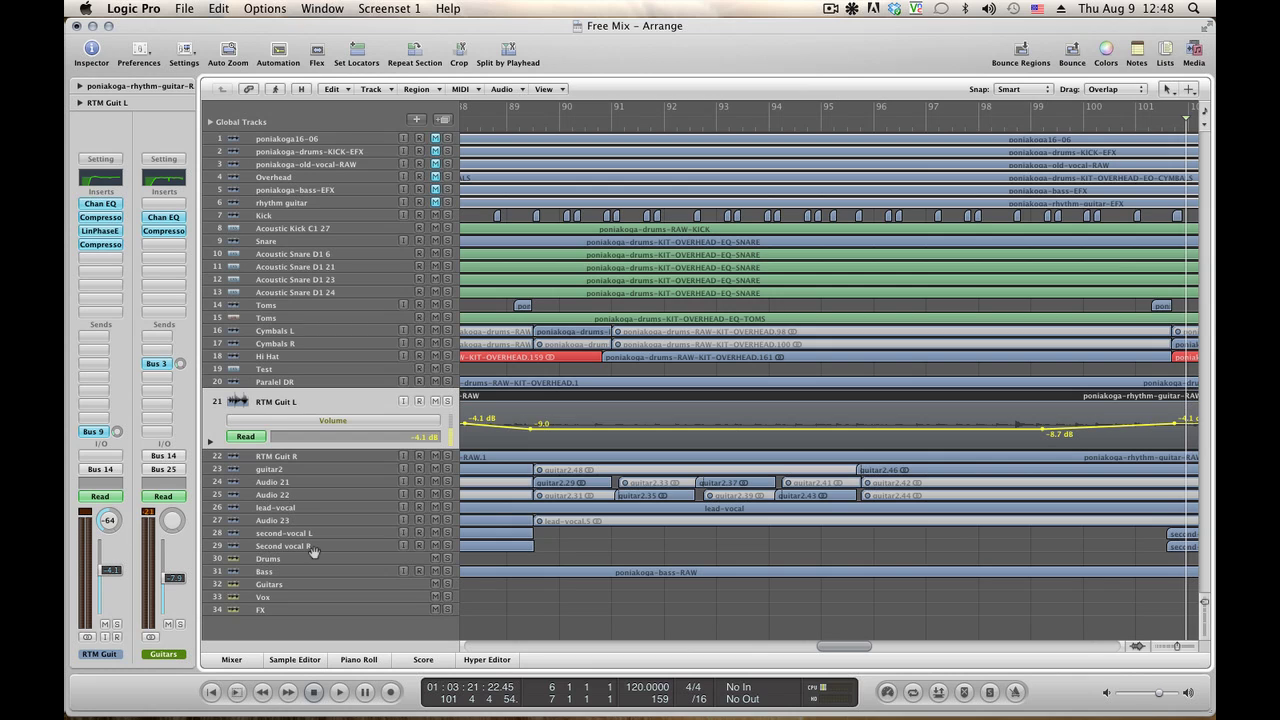
Play the mix around bar 90, show the lead-vocal track's Send 3 (Rev Med) automation, and add two points after bar 89.
{"action": "left_click", "coordinate": [287, 507]}
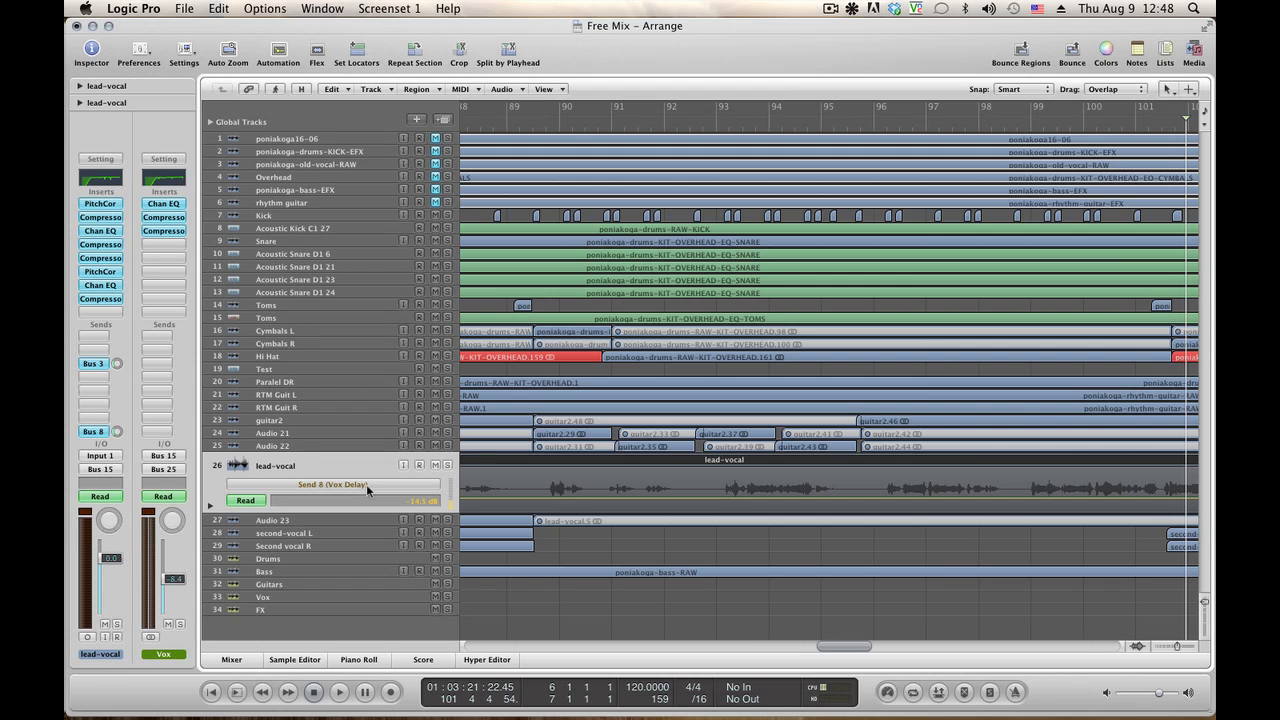
{"action": "key", "text": "space"}
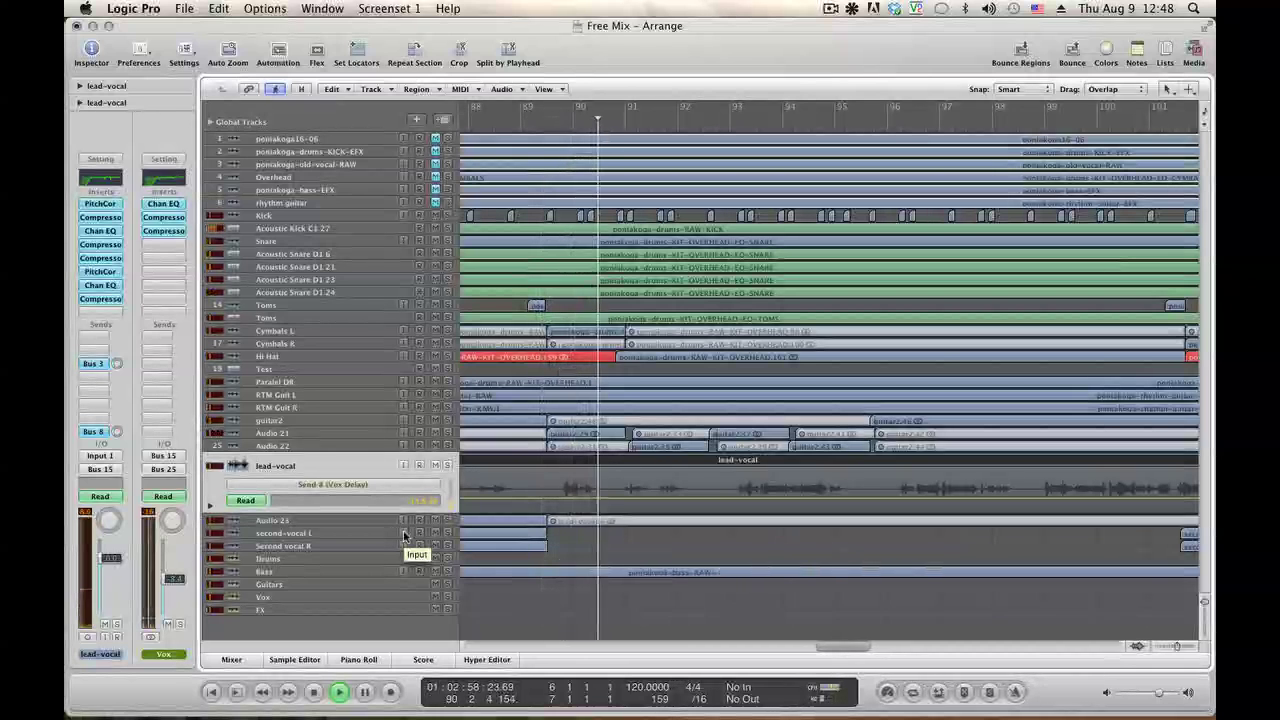
{"action": "left_click", "coordinate": [398, 489]}
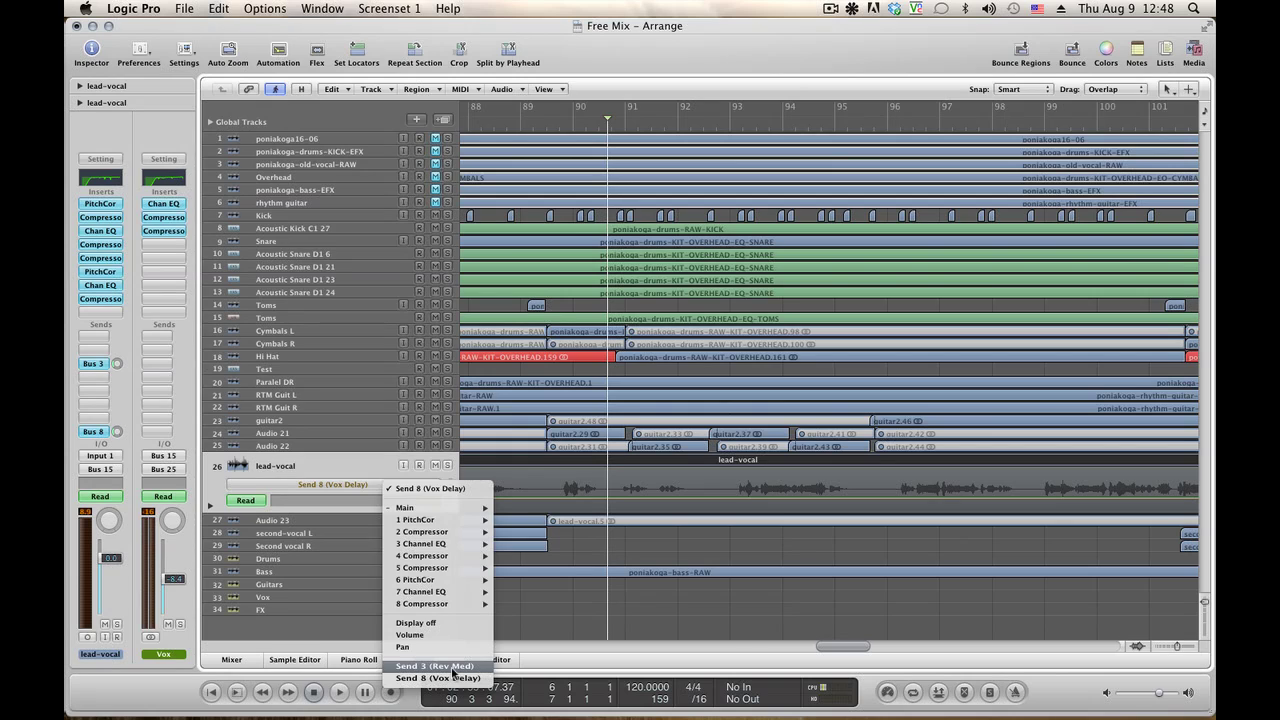
{"action": "left_click", "coordinate": [453, 666]}
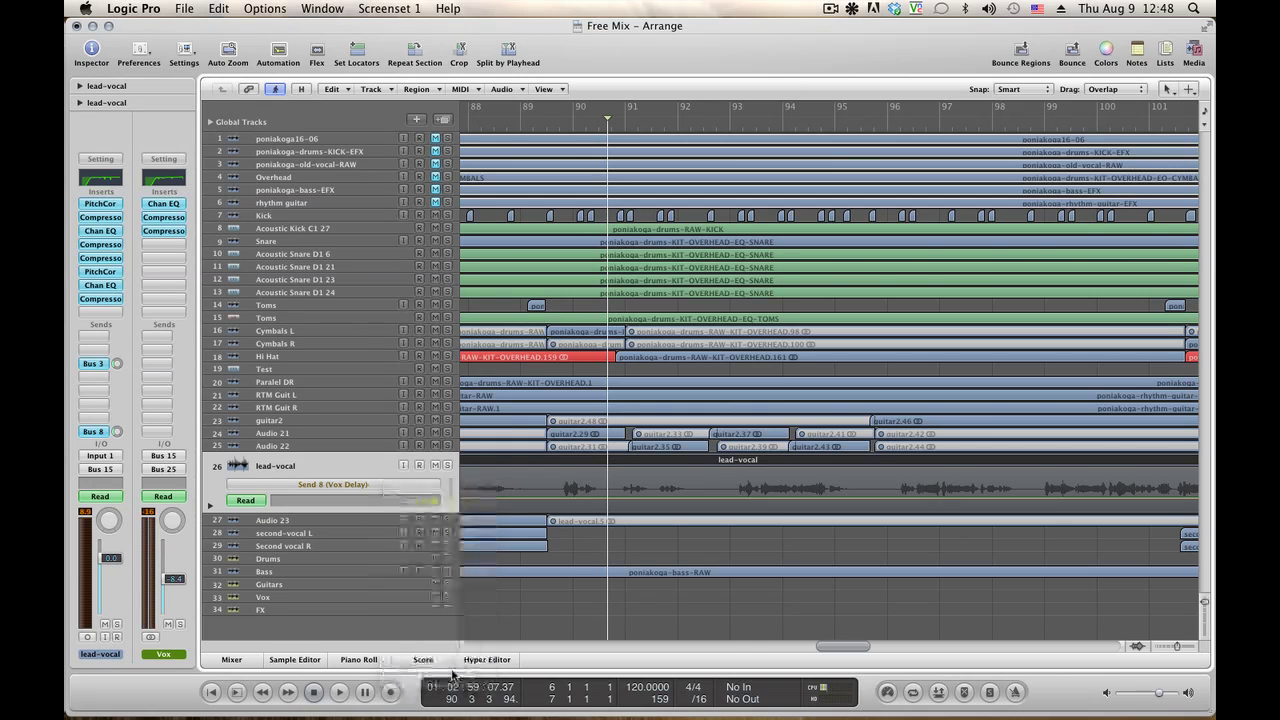
{"action": "left_click", "coordinate": [522, 498]}
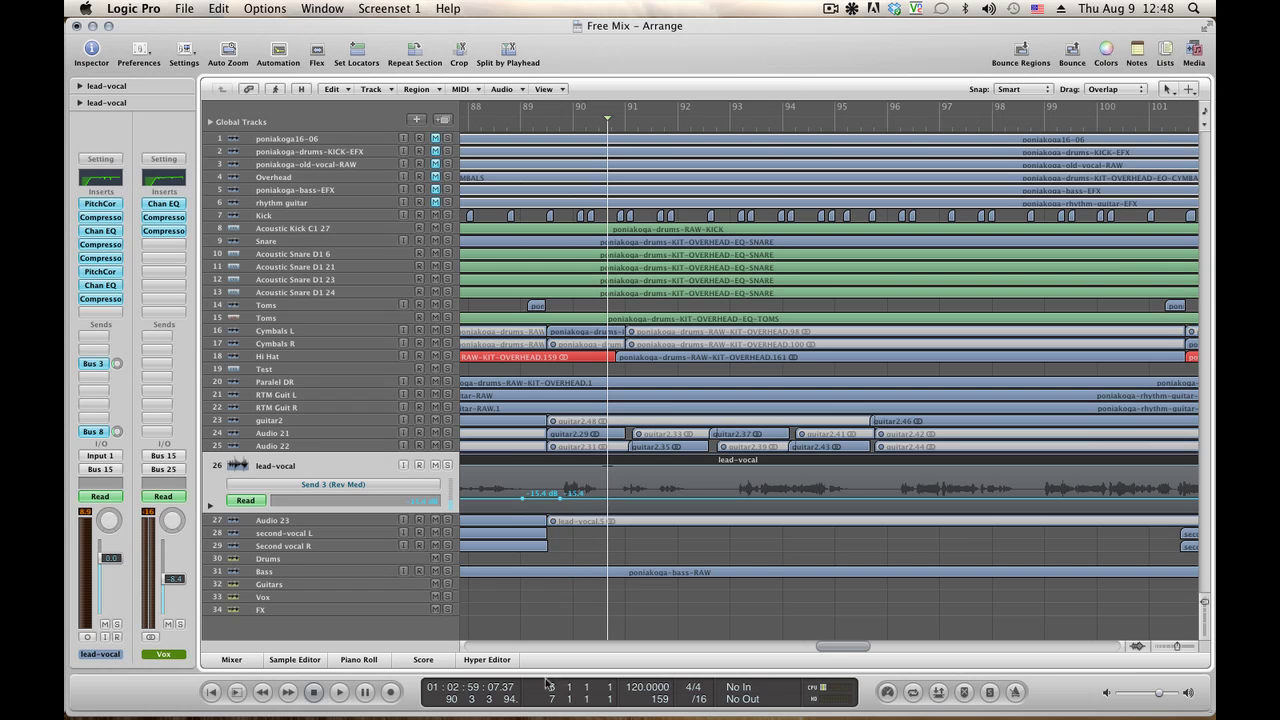
Add two Rev Med send points just before bar 99, lower the section ahead of them to minus infinity, and play the mix.
{"action": "left_click_drag", "start_coordinate": [840, 647], "coordinate": [858, 647]}
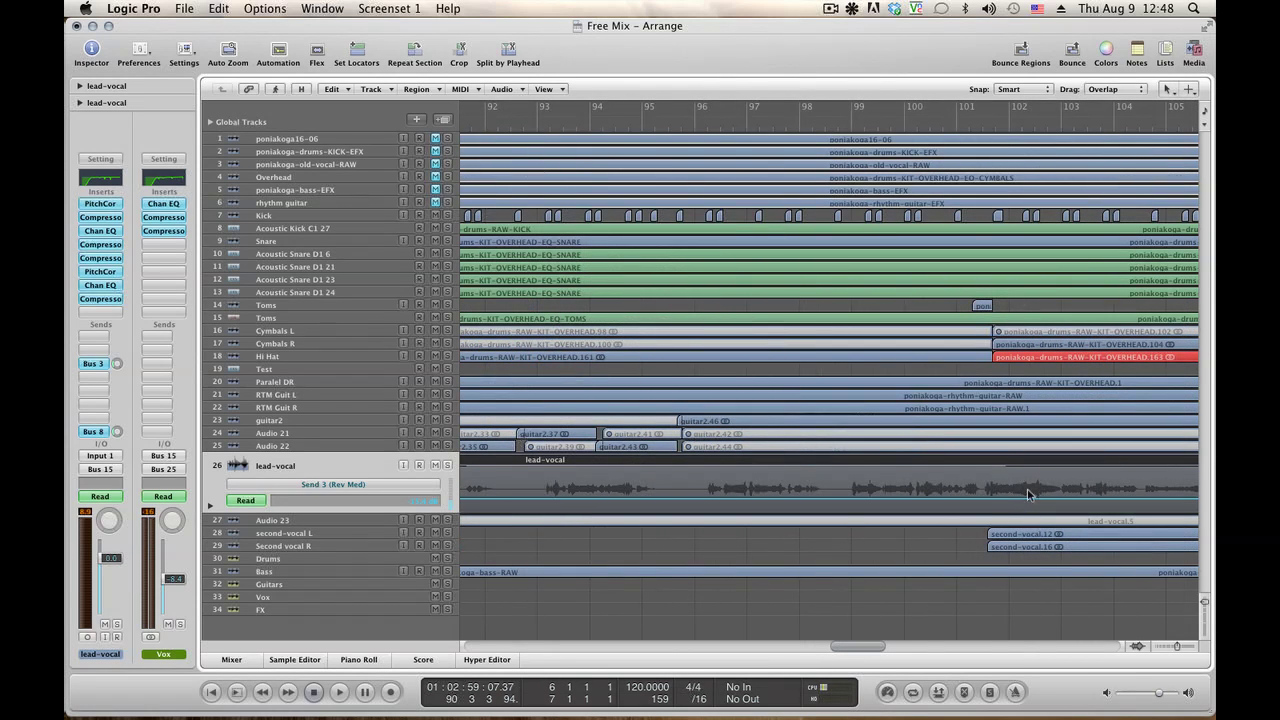
{"action": "left_click", "coordinate": [852, 498]}
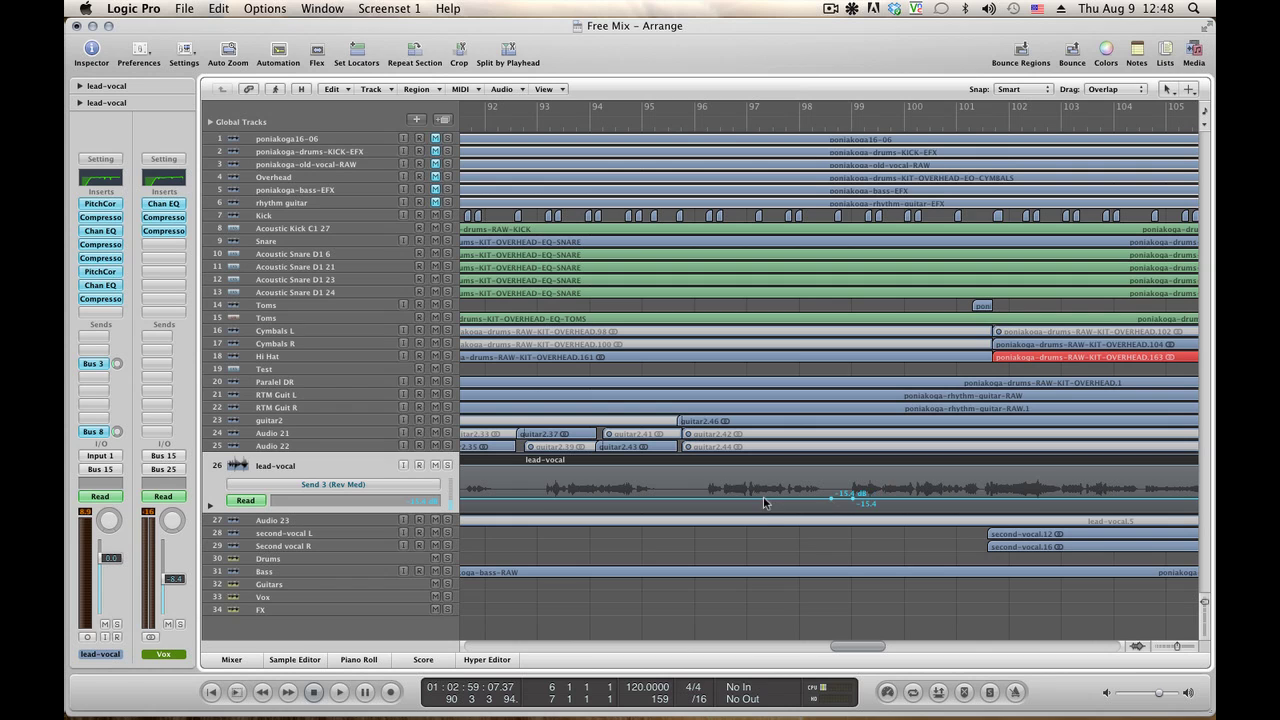
{"action": "left_click_drag", "start_coordinate": [762, 507], "coordinate": [763, 525]}
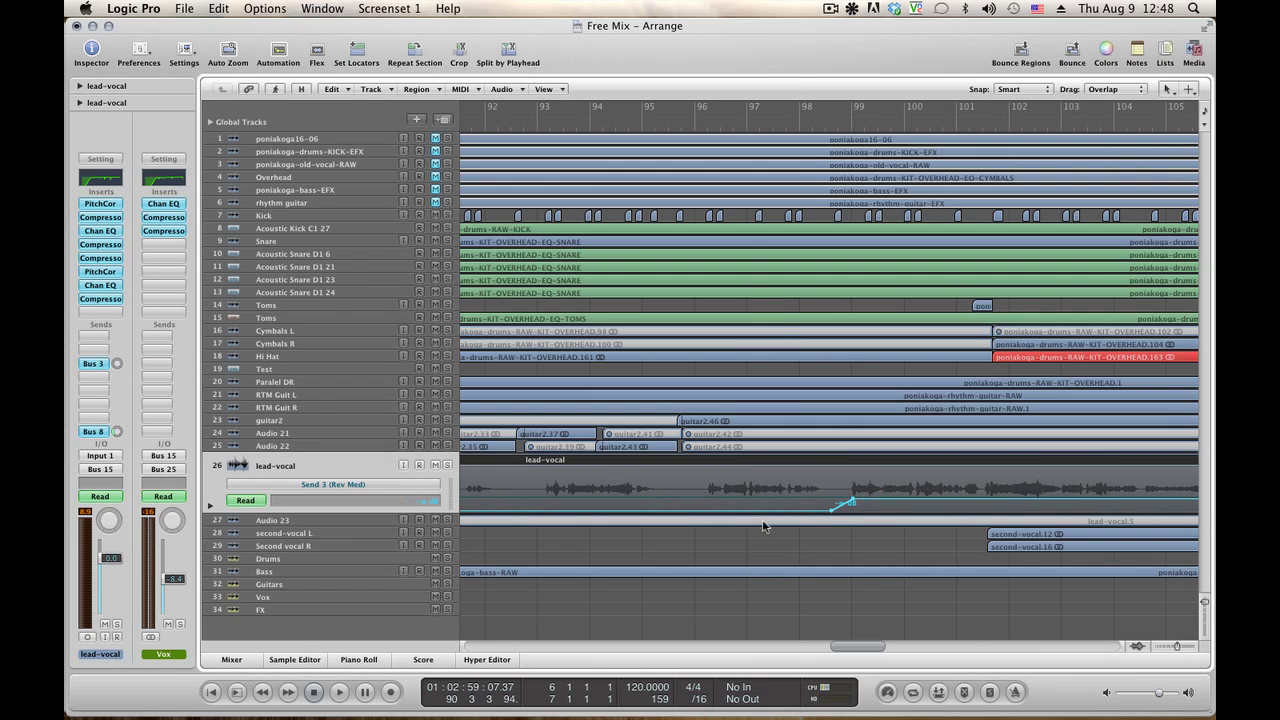
{"action": "key", "text": "space"}
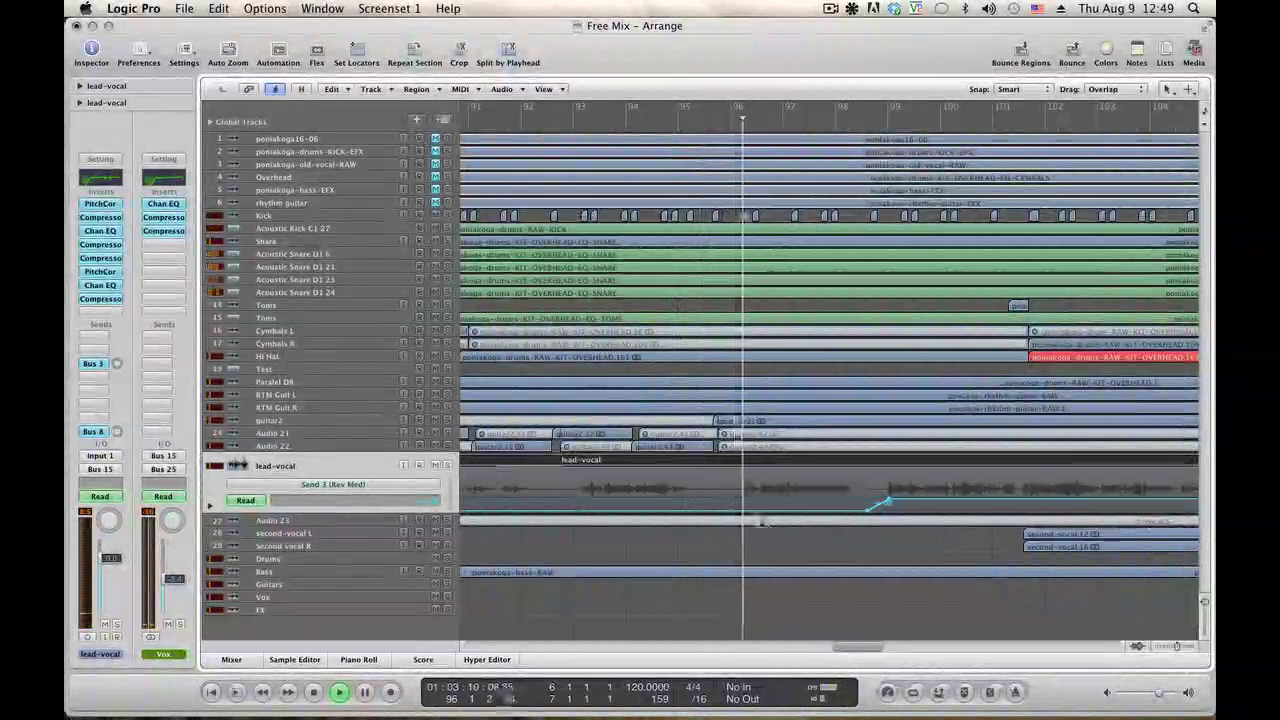
Stretch the lead vocal's Rev Med send ramp so it rises from about bar 98 to -15.4 dB at about bar 101.
{"action": "left_click_drag", "start_coordinate": [868, 512], "coordinate": [800, 517]}
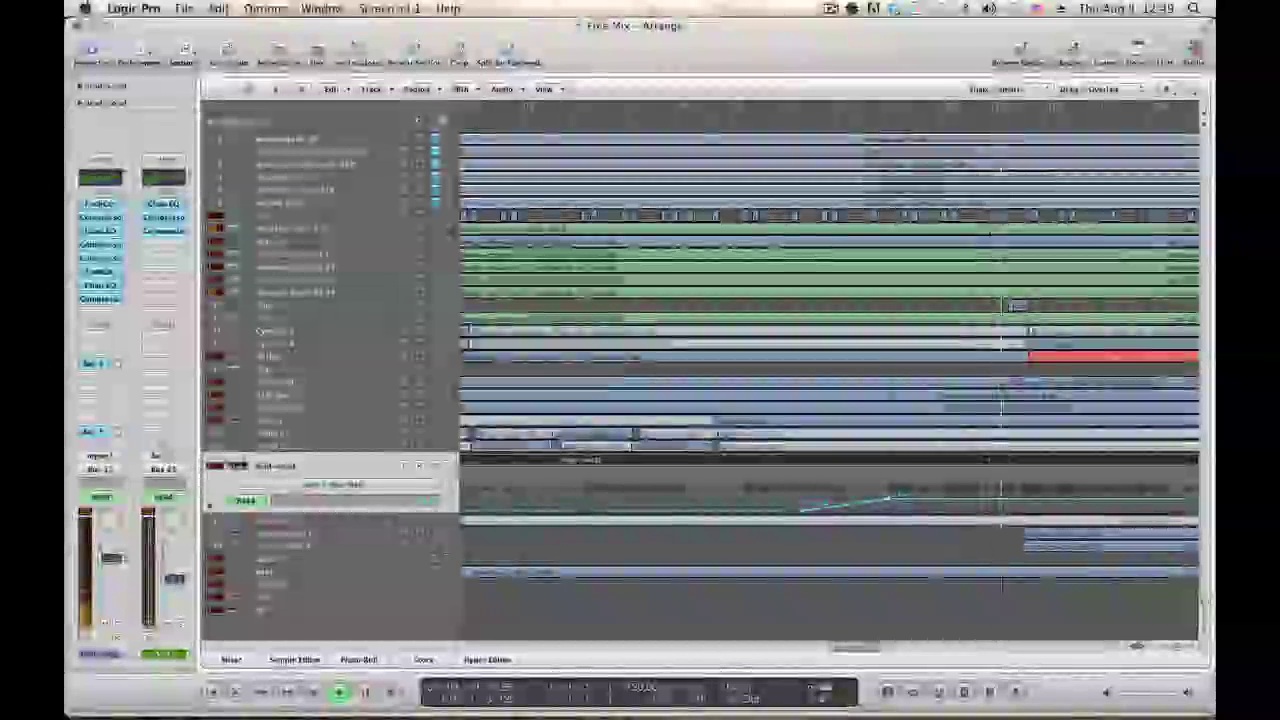
{"action": "left_click_drag", "start_coordinate": [900, 494], "coordinate": [1020, 495]}
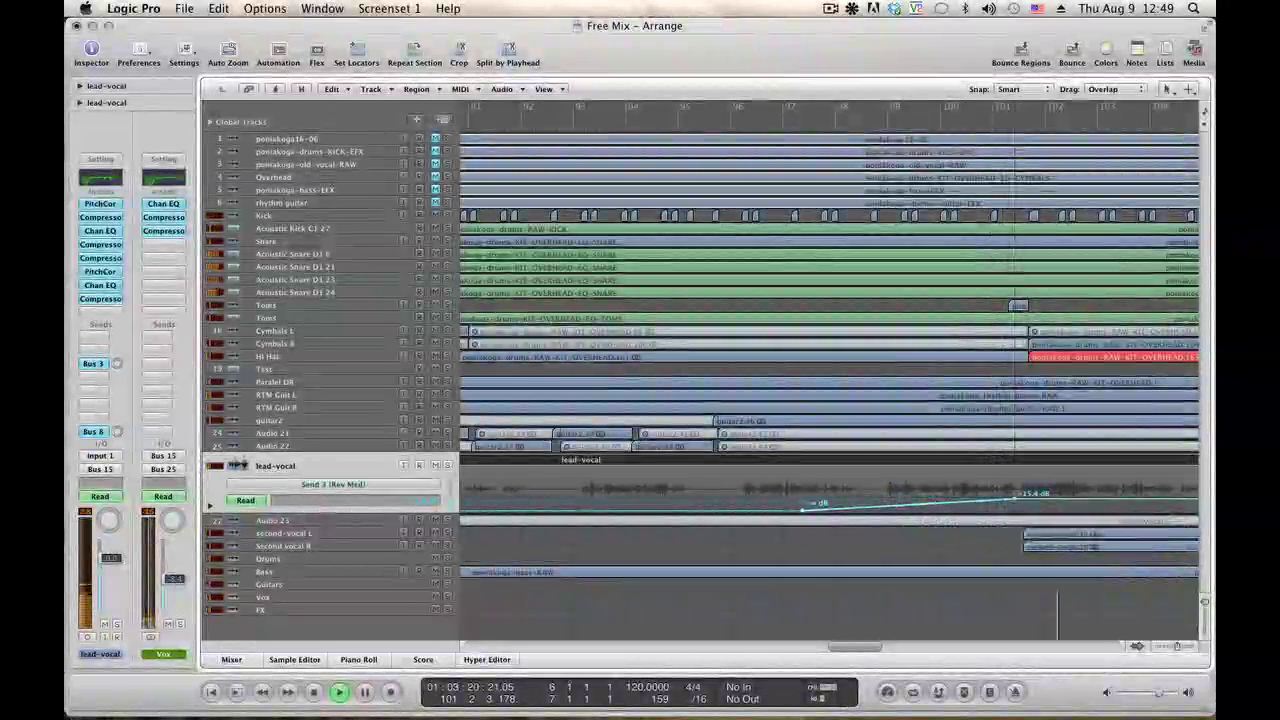
{"action": "left_click_drag", "start_coordinate": [808, 516], "coordinate": [852, 510]}
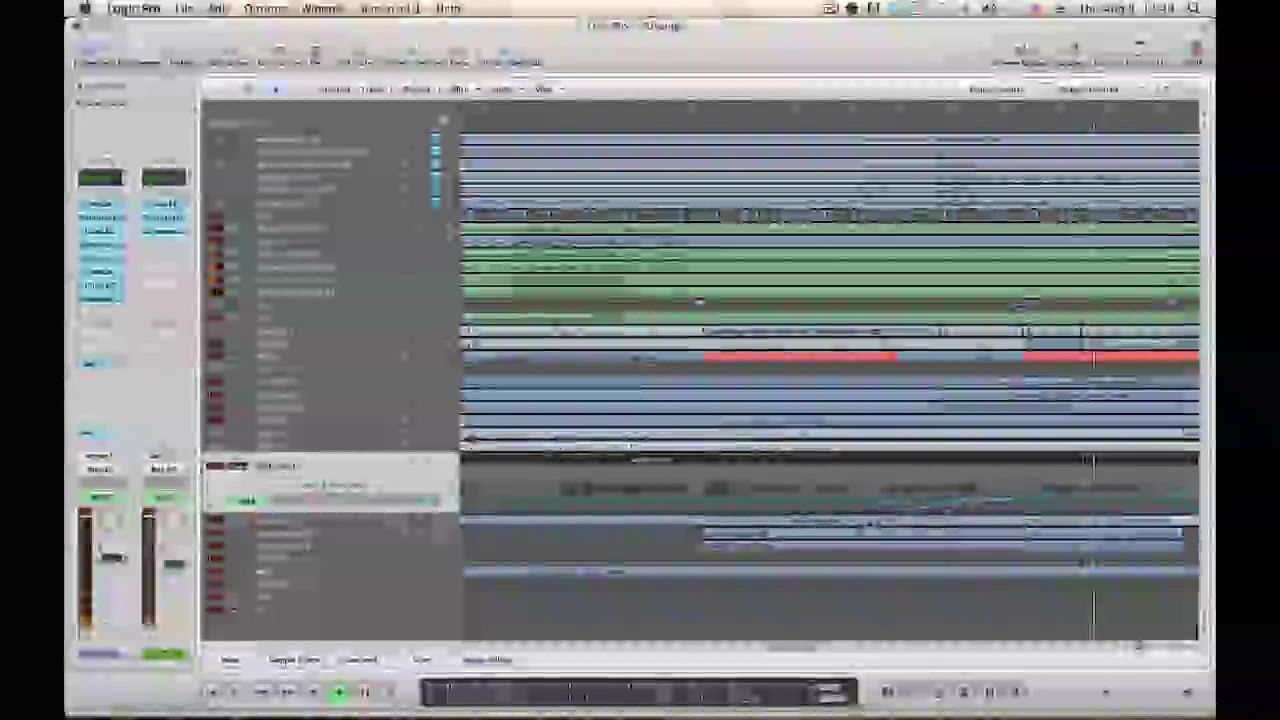
Show the lead vocal's Send 8 (Vox Delay) automation and add -14.5 dB points after bar 89 and at about bar 101.
{"action": "left_click", "coordinate": [383, 492]}
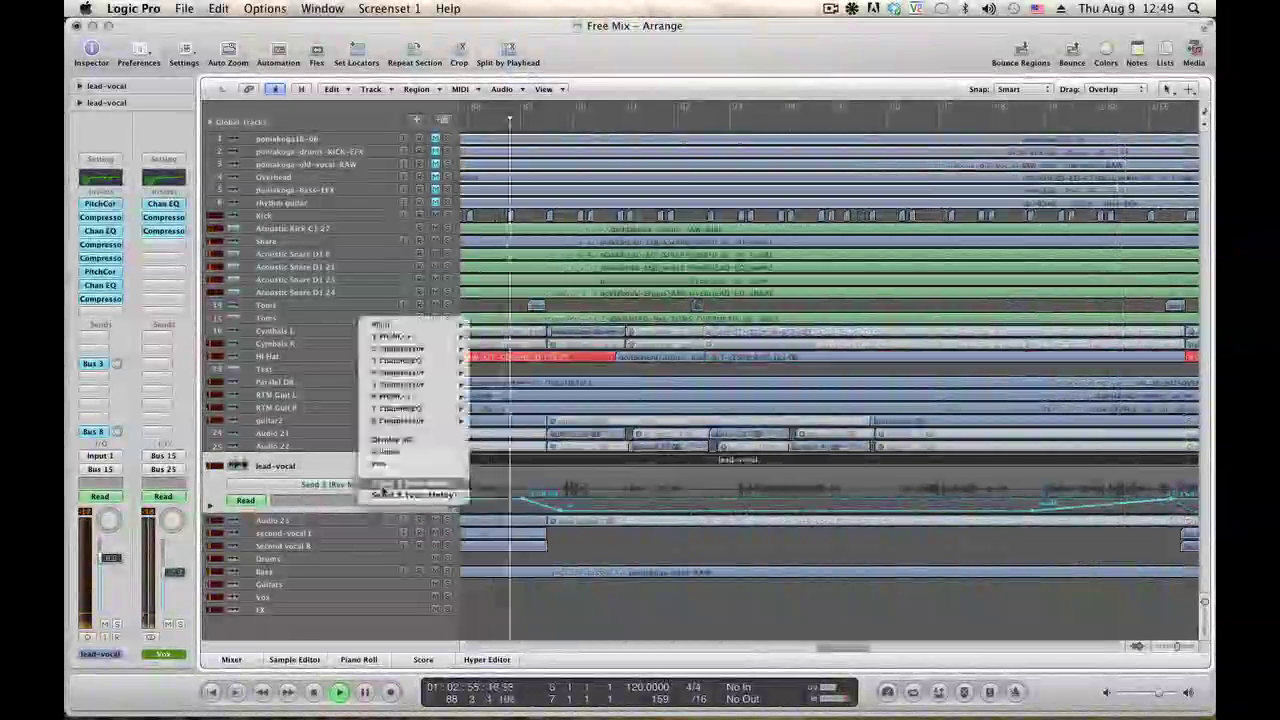
{"action": "left_click", "coordinate": [385, 494]}
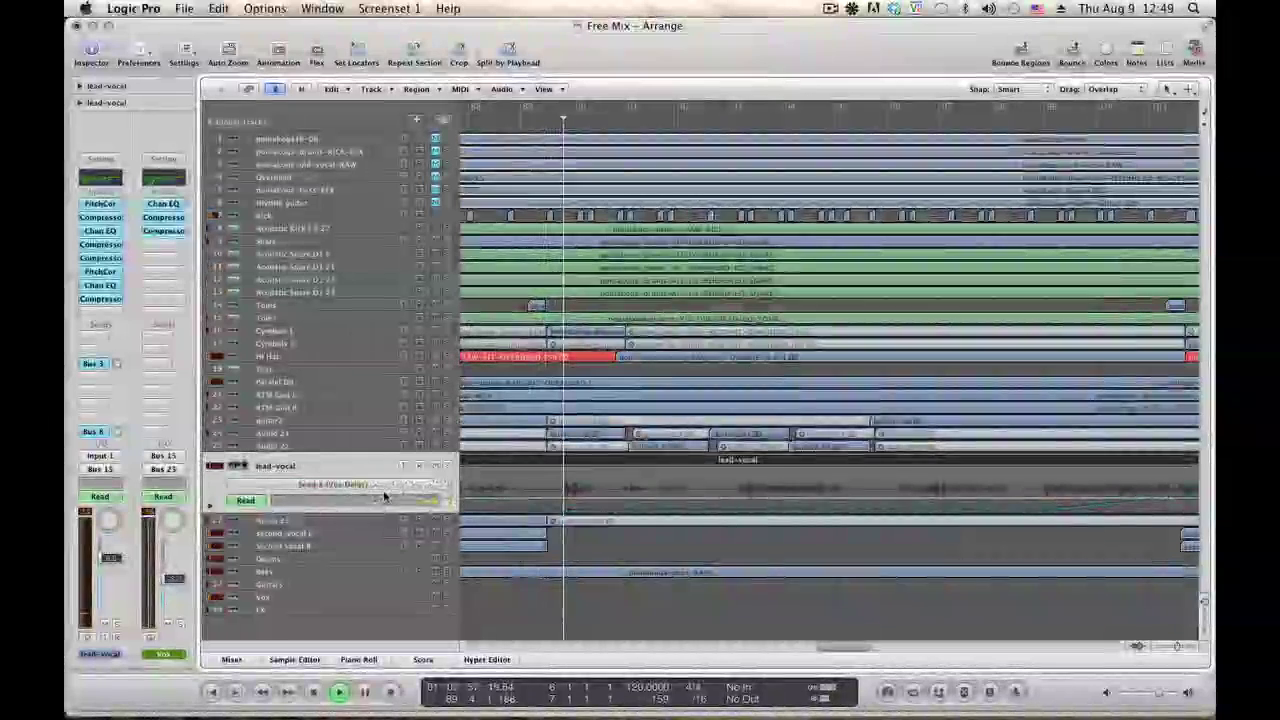
{"action": "left_click", "coordinate": [549, 499]}
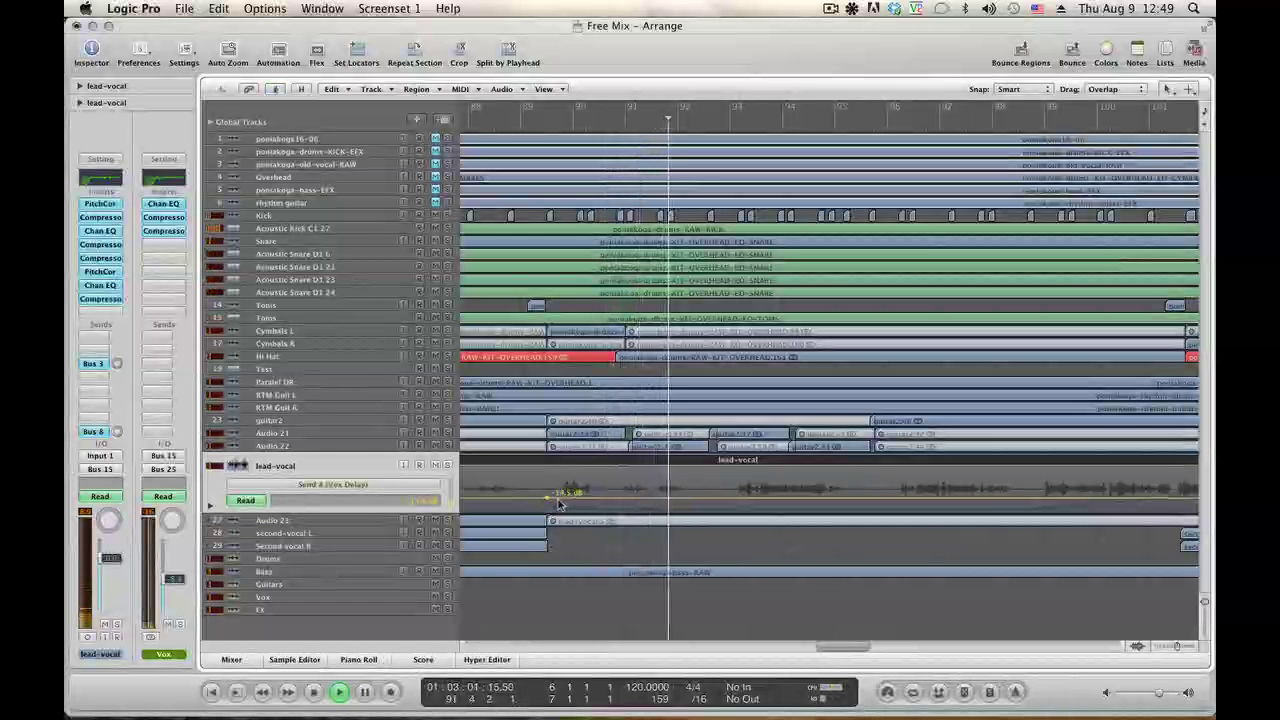
{"action": "key", "text": "space"}
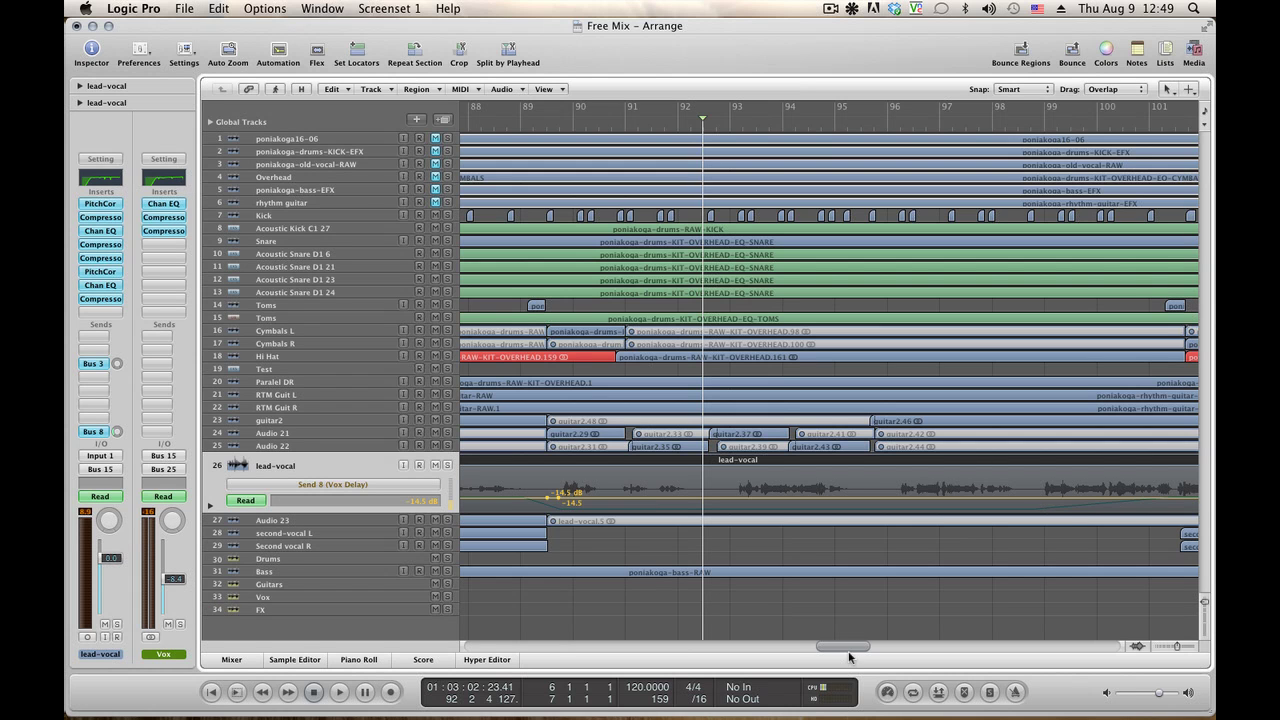
{"action": "scroll", "coordinate": [849, 657], "scroll_direction": "right", "scroll_amount": 5}
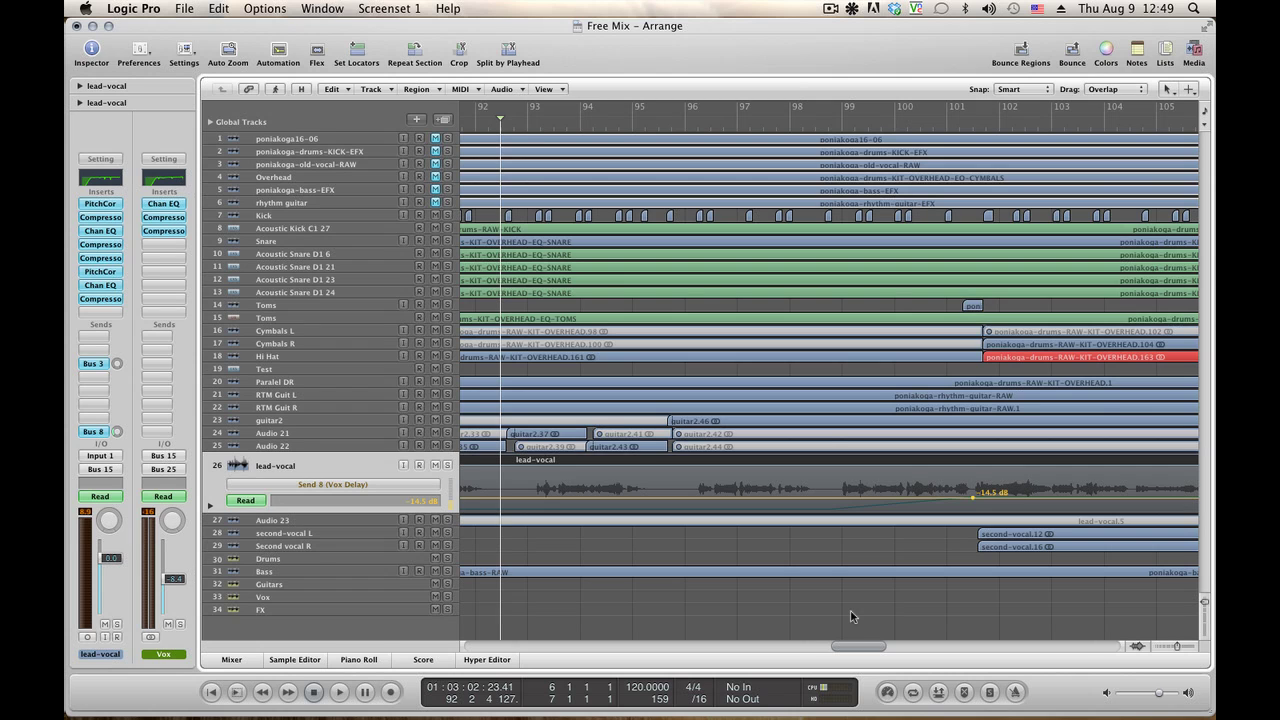
Lower the Vox Delay send point just after bar 89 beat 3 to minus infinity while playing the mix into bar 91.
{"action": "key", "text": "space"}
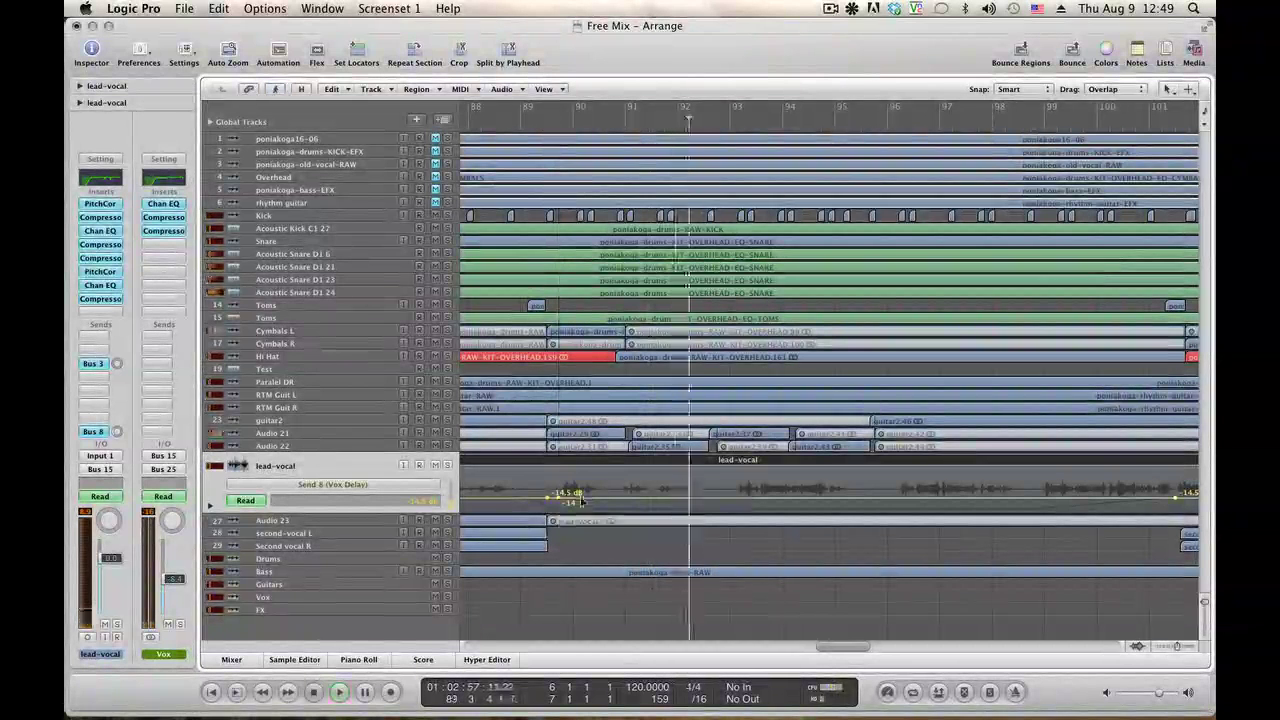
{"action": "key", "text": "space"}
{"action": "left_click_drag", "start_coordinate": [1181, 652], "coordinate": [1183, 648]}
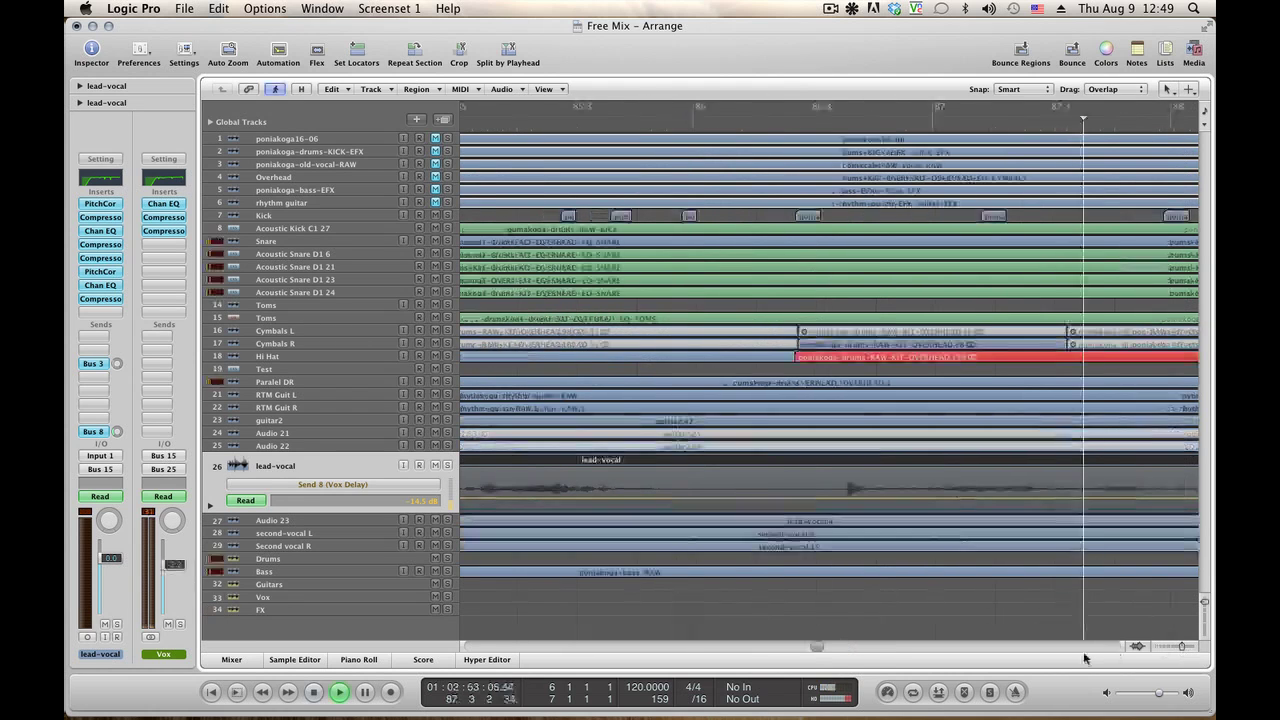
{"action": "key", "text": "space"}
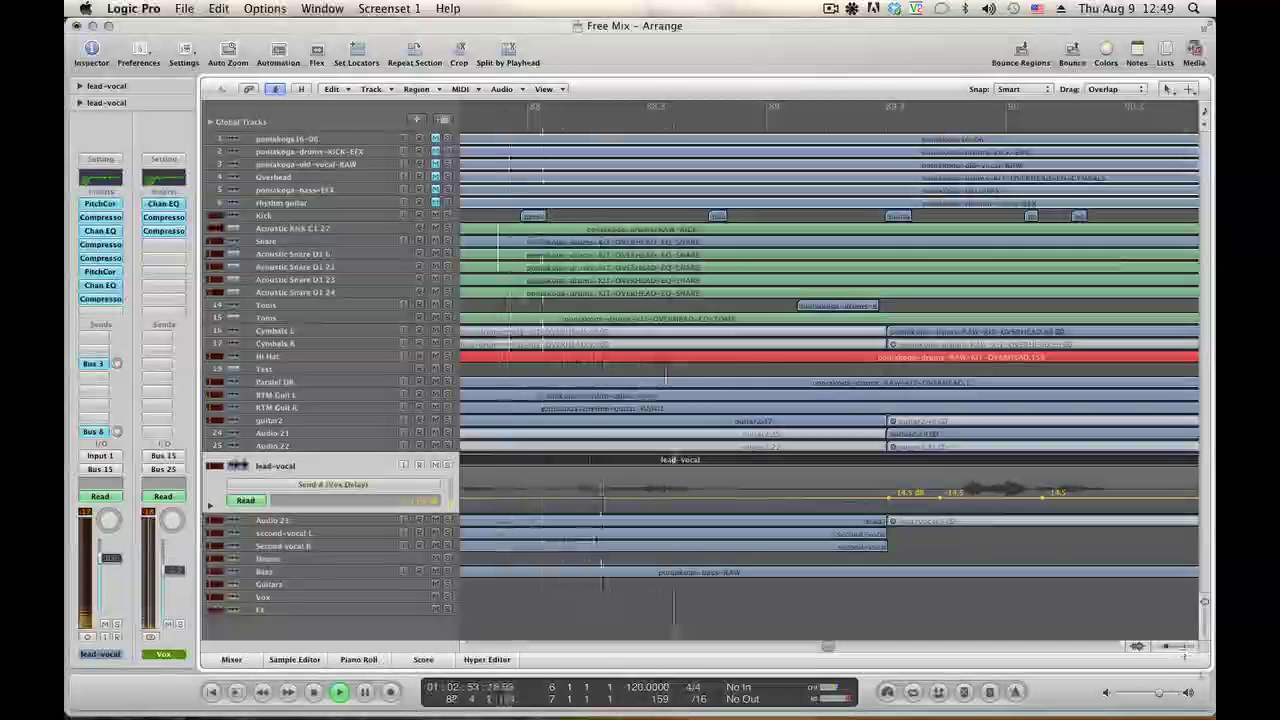
{"action": "left_click_drag", "start_coordinate": [940, 494], "coordinate": [938, 508]}
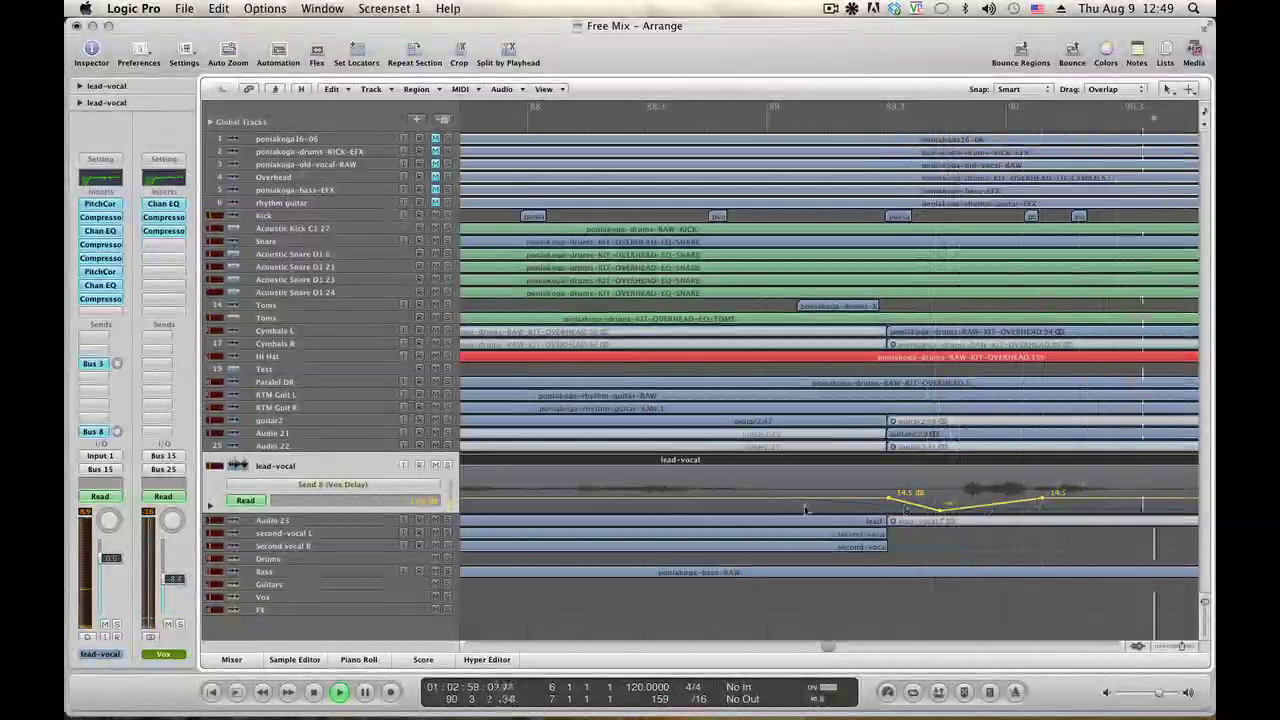
{"action": "key", "text": "space"}
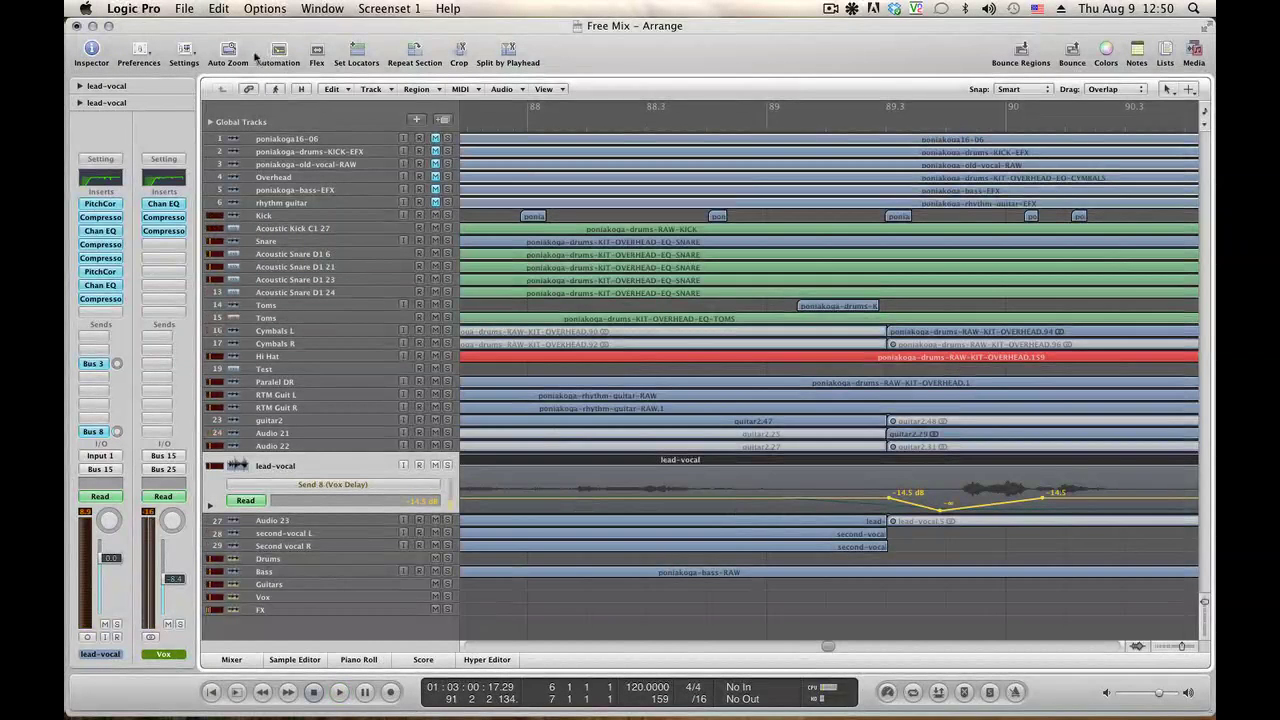
Add two Vox Delay send points just before bar 91, lower the second to minus infinity, and play the mix past bar 92.
{"action": "left_click", "coordinate": [277, 90]}
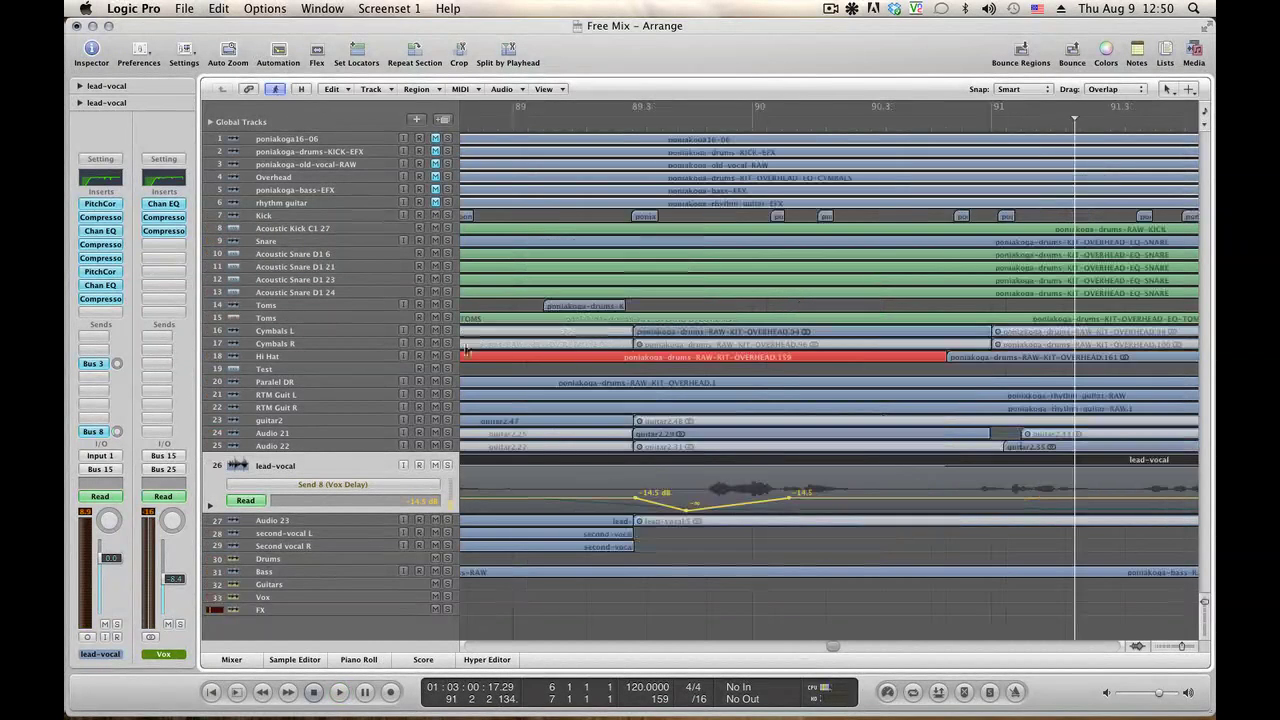
{"action": "left_click", "coordinate": [964, 497]}
{"action": "left_click", "coordinate": [984, 498]}
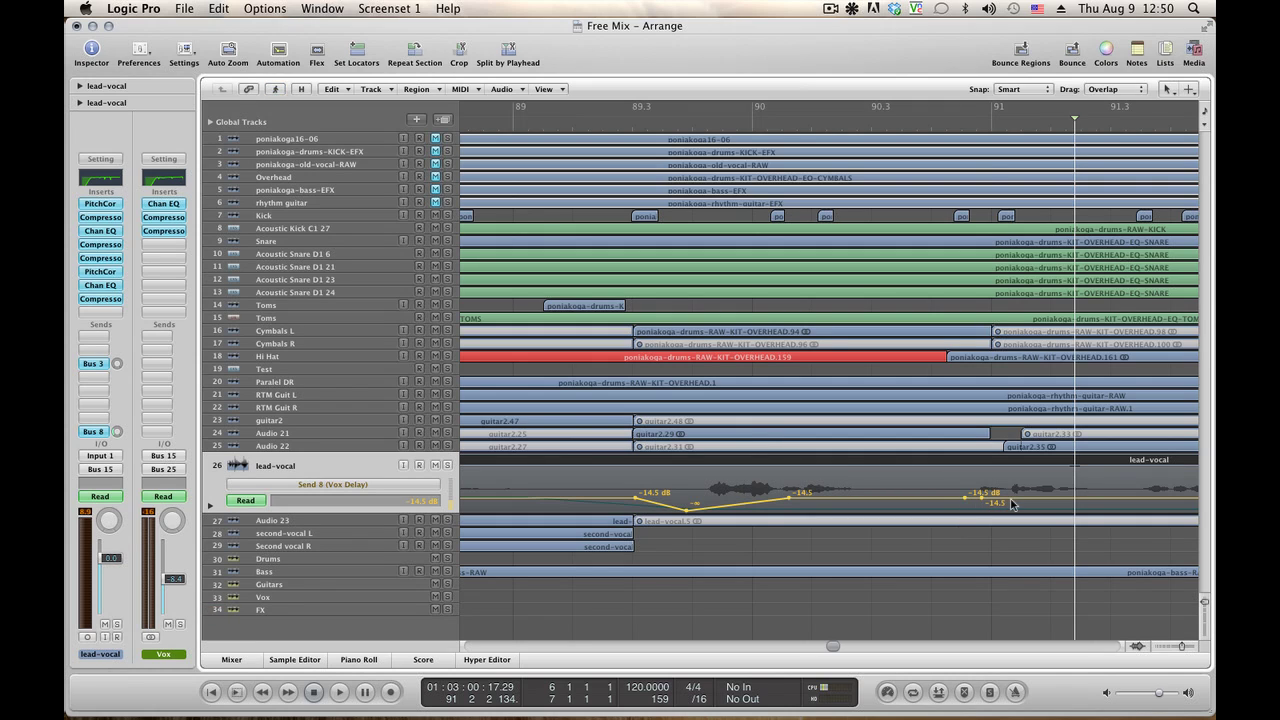
{"action": "left_click_drag", "start_coordinate": [1013, 526], "coordinate": [1015, 538]}
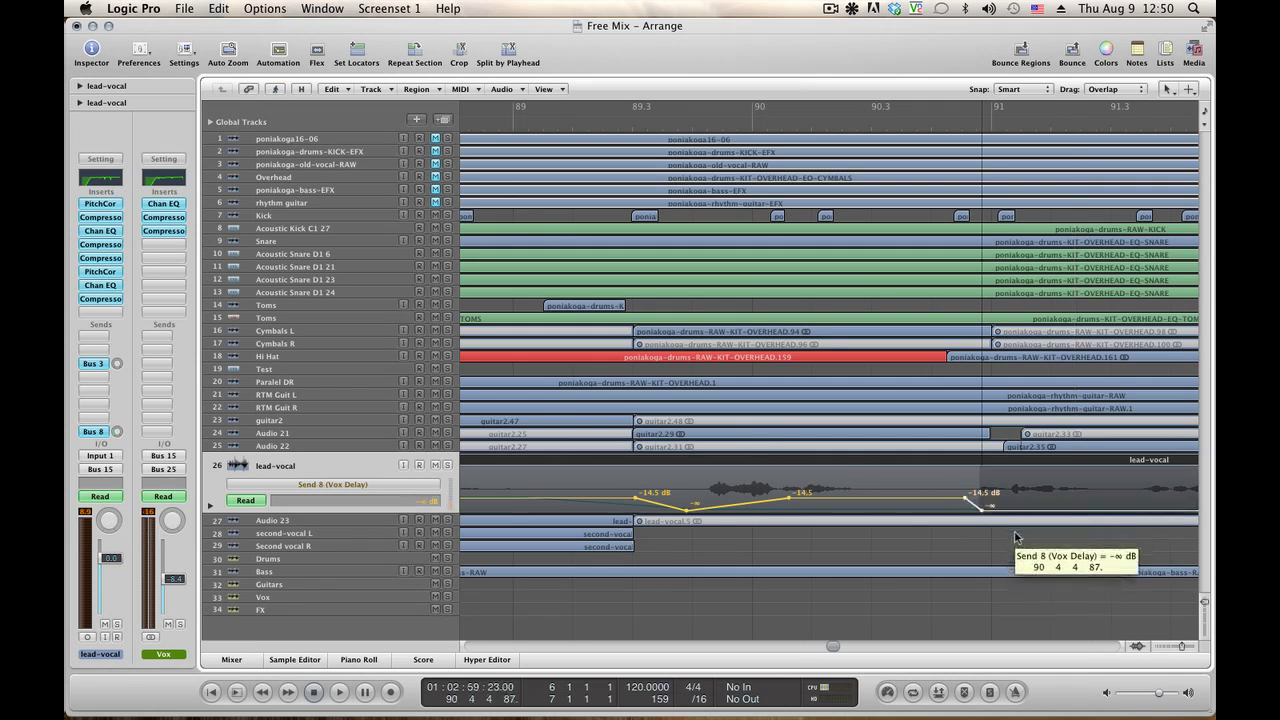
{"action": "left_click", "coordinate": [977, 130]}
{"action": "key", "text": "space"}
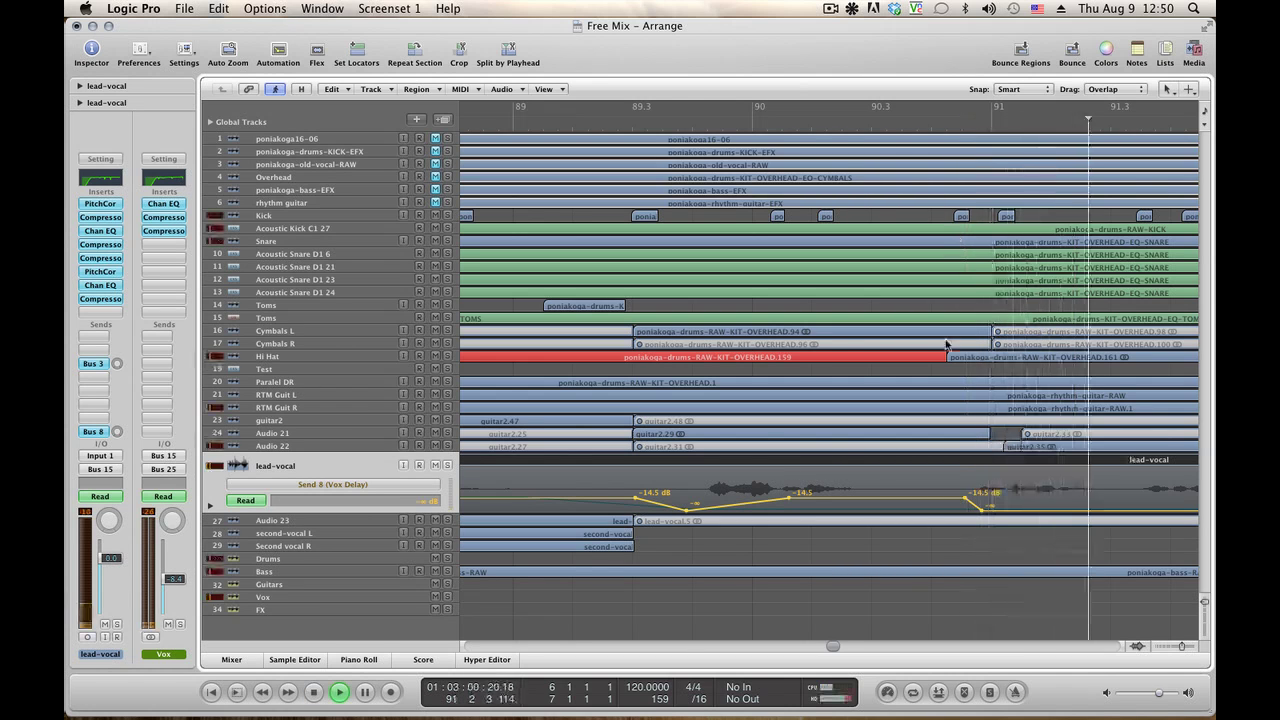
{"action": "key", "text": "space"}
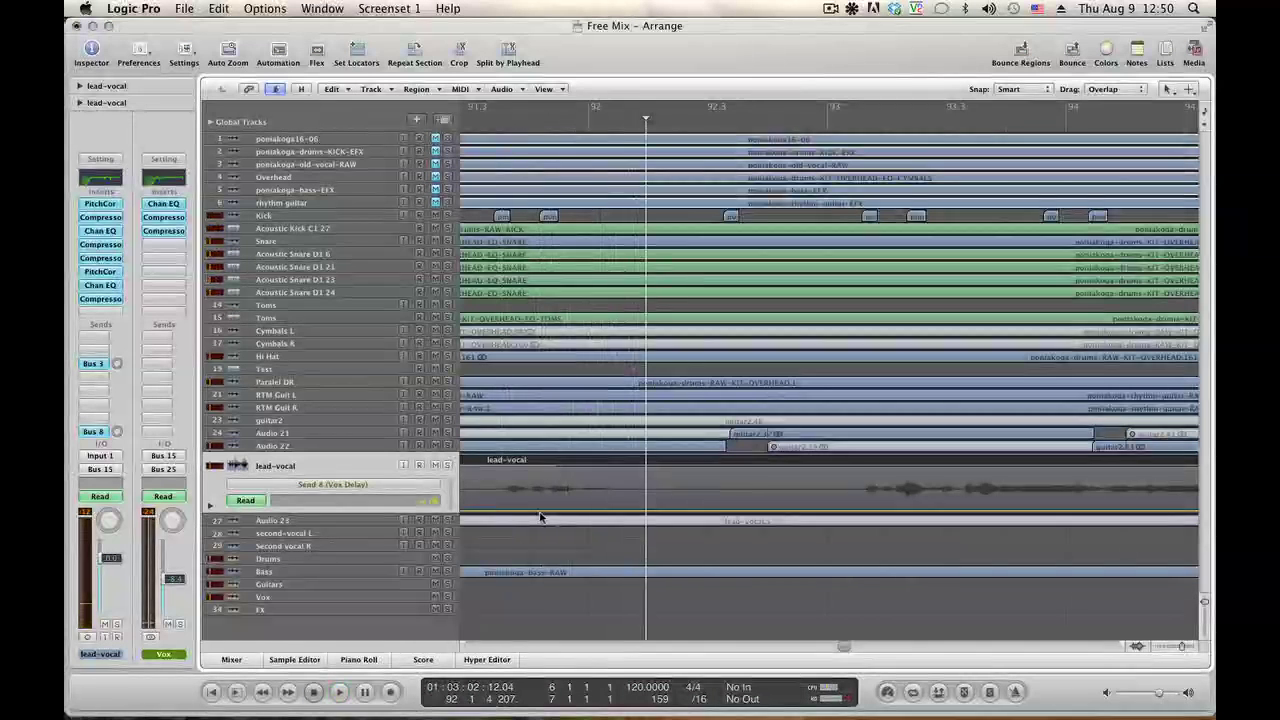
Raise the lead vocal's Vox Delay send to -11.2 dB from about bar 91 beat 4, returning it to minus infinity at about bar 93.
{"action": "left_click", "coordinate": [532, 511]}
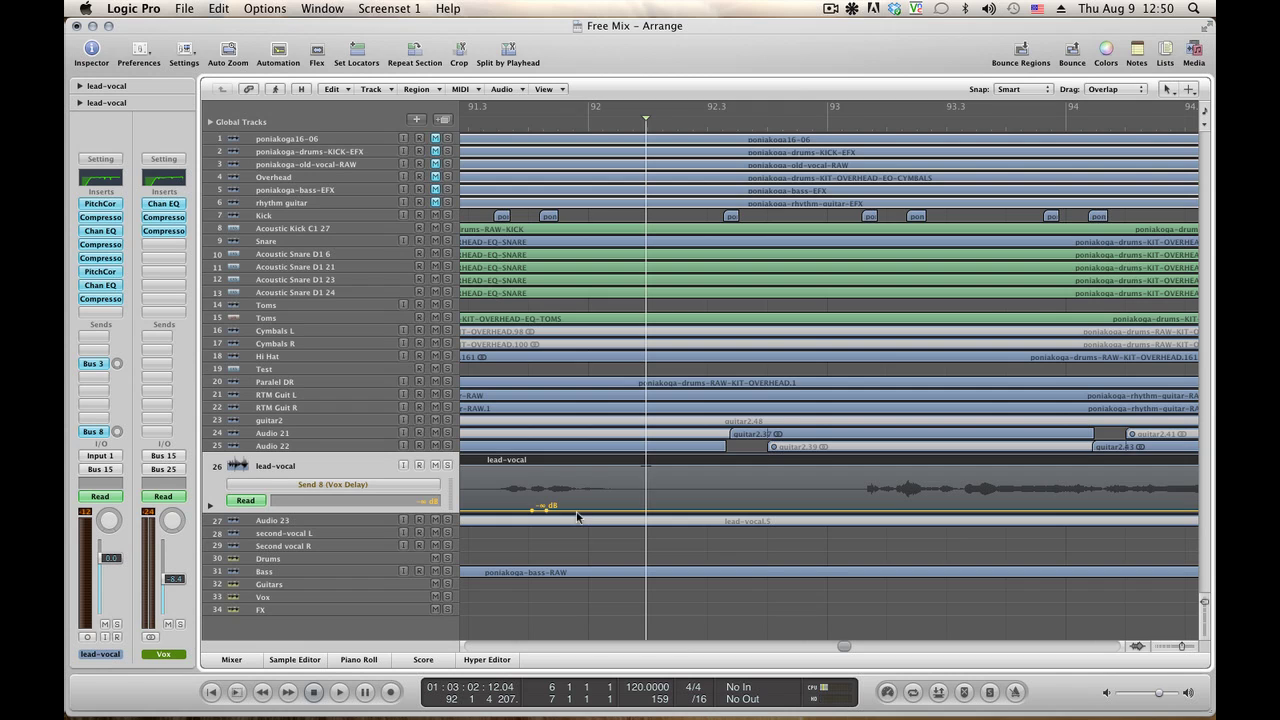
{"action": "left_click_drag", "start_coordinate": [546, 506], "coordinate": [578, 500]}
{"action": "key", "text": "space"}
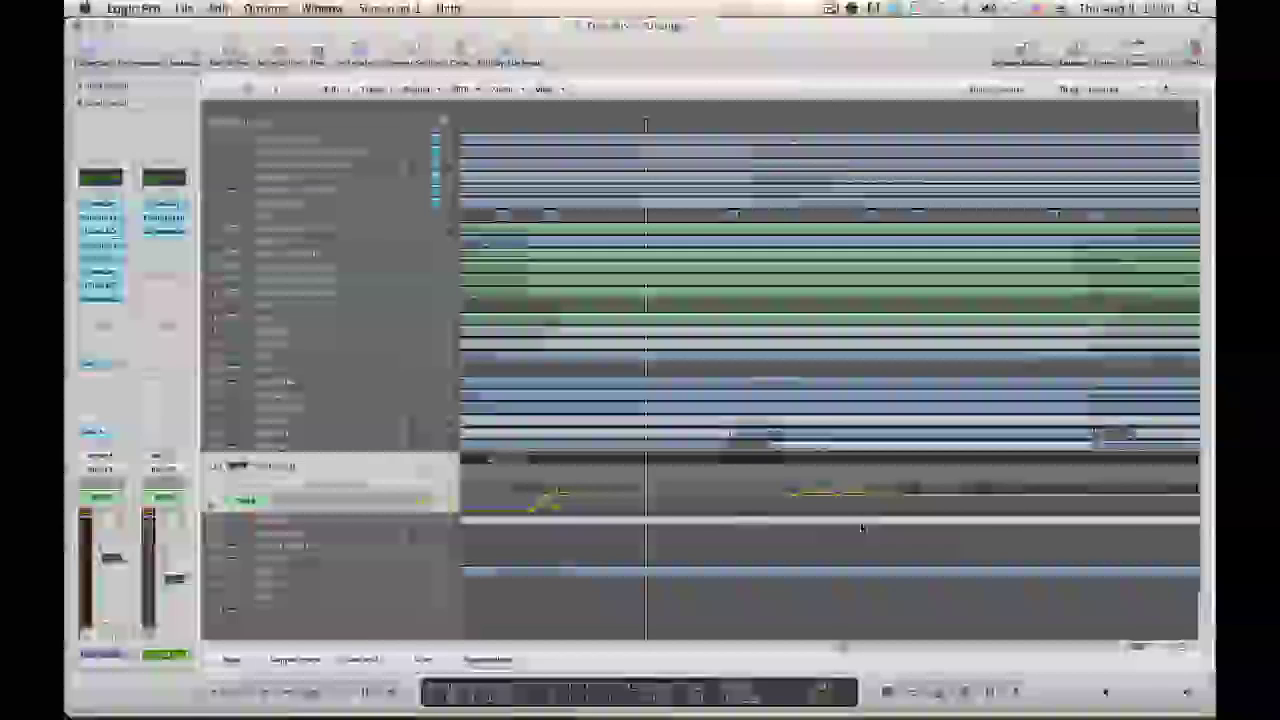
{"action": "left_click_drag", "start_coordinate": [855, 504], "coordinate": [862, 532]}
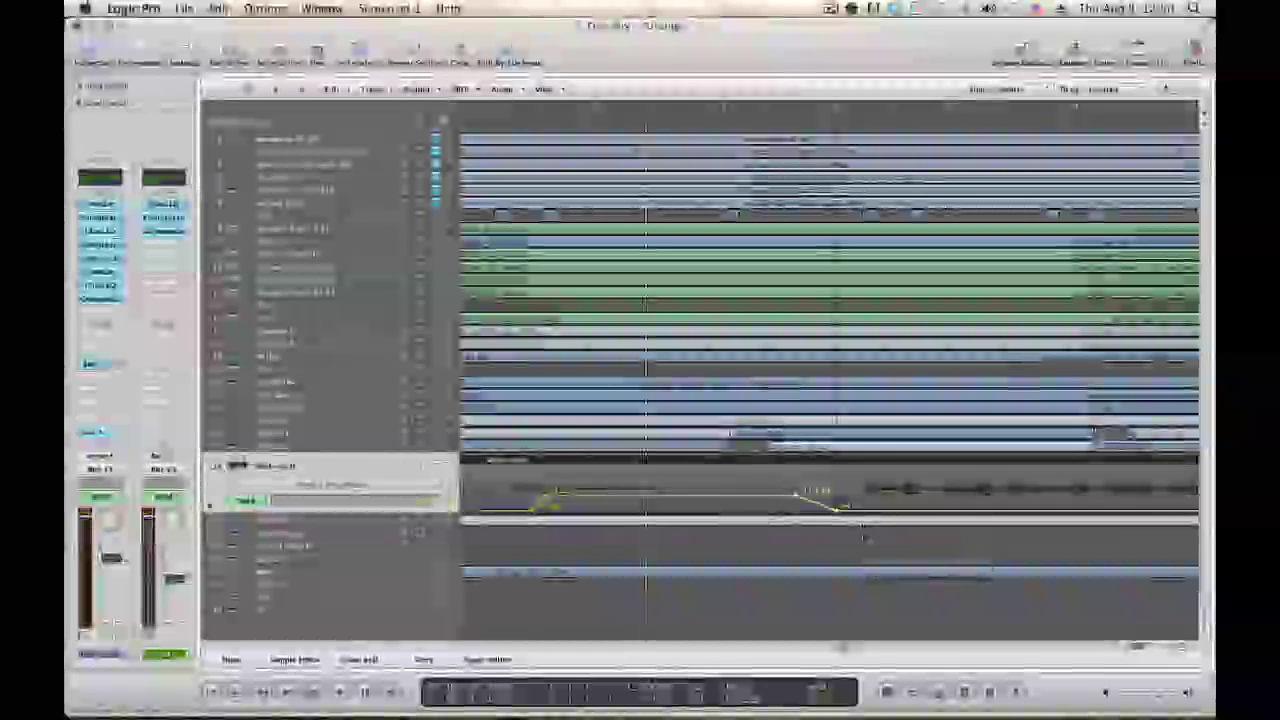
{"action": "key", "text": "space"}
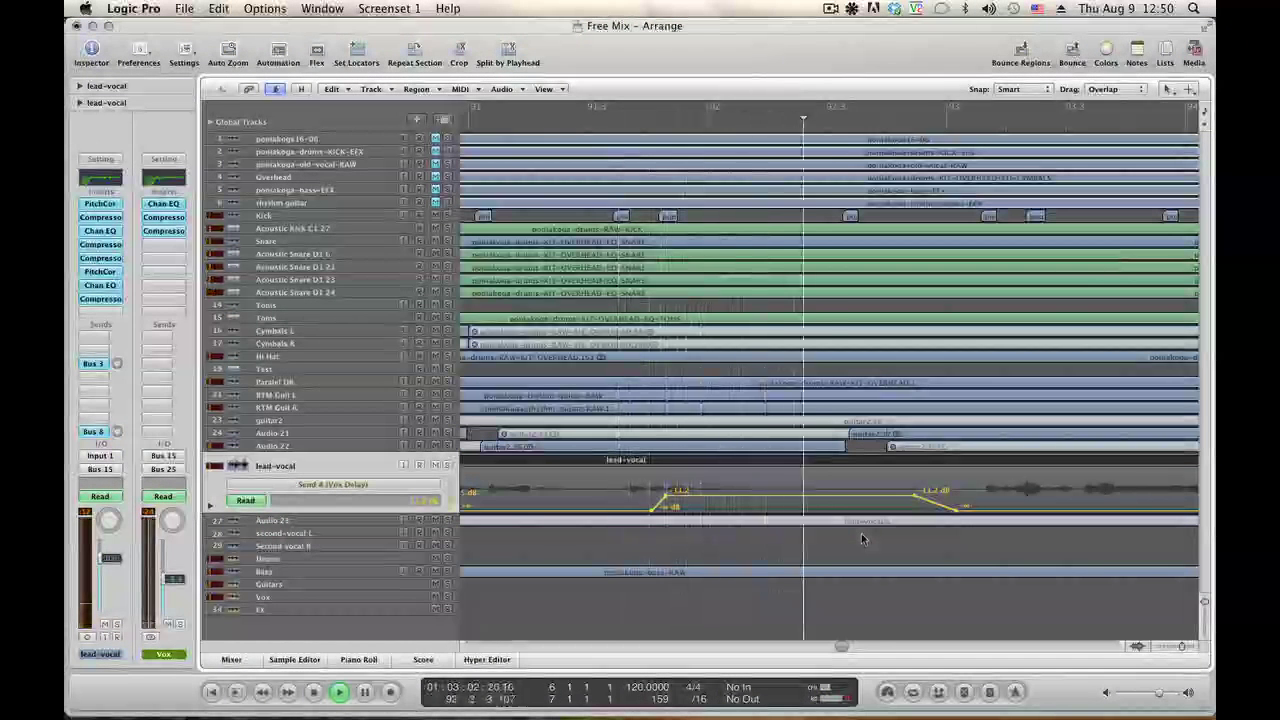
Raise the Vox Delay send point just before bar 92 to -6.0 dB and play the section past bar 93.
{"action": "key", "text": "space"}
{"action": "left_click_drag", "start_coordinate": [667, 497], "coordinate": [667, 482]}
{"action": "key", "text": "space"}
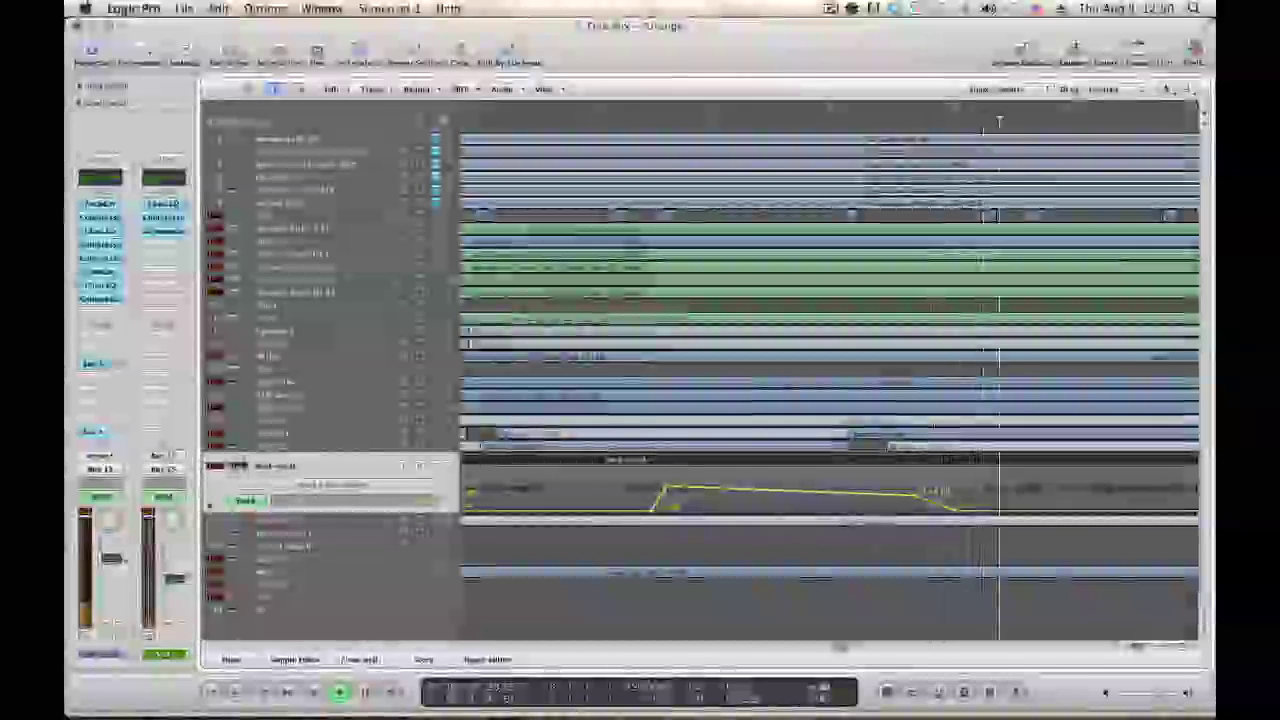
{"action": "key", "text": "space"}
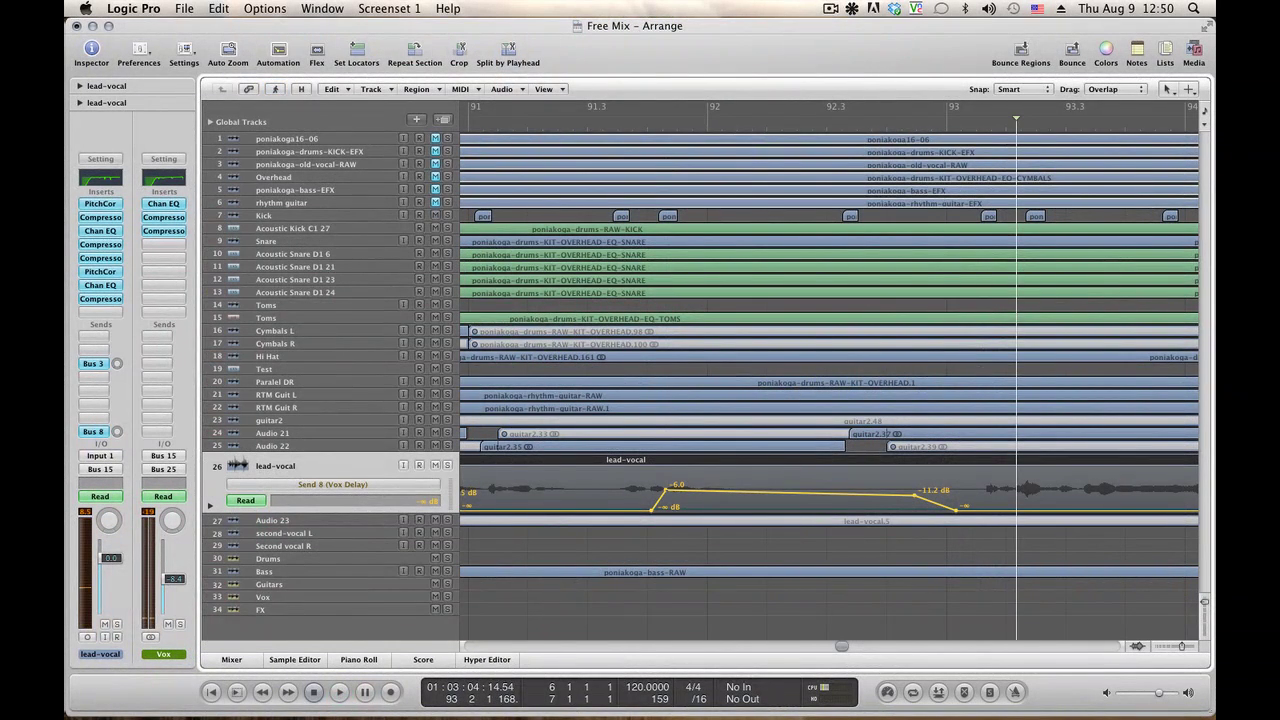
Add Vox Delay send points that rise to -2.2 dB just before bar 95 and fall to minus infinity after bar 96, and play them.
{"action": "key", "text": "space"}
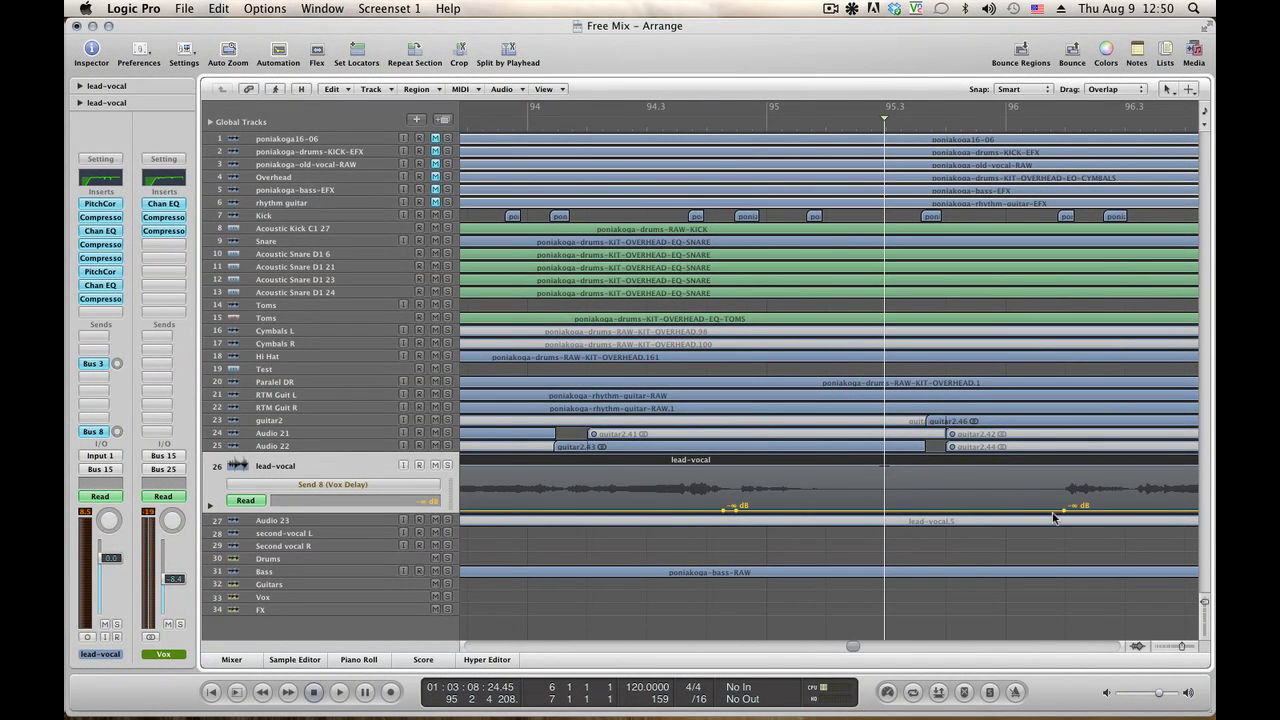
{"action": "left_click", "coordinate": [756, 521]}
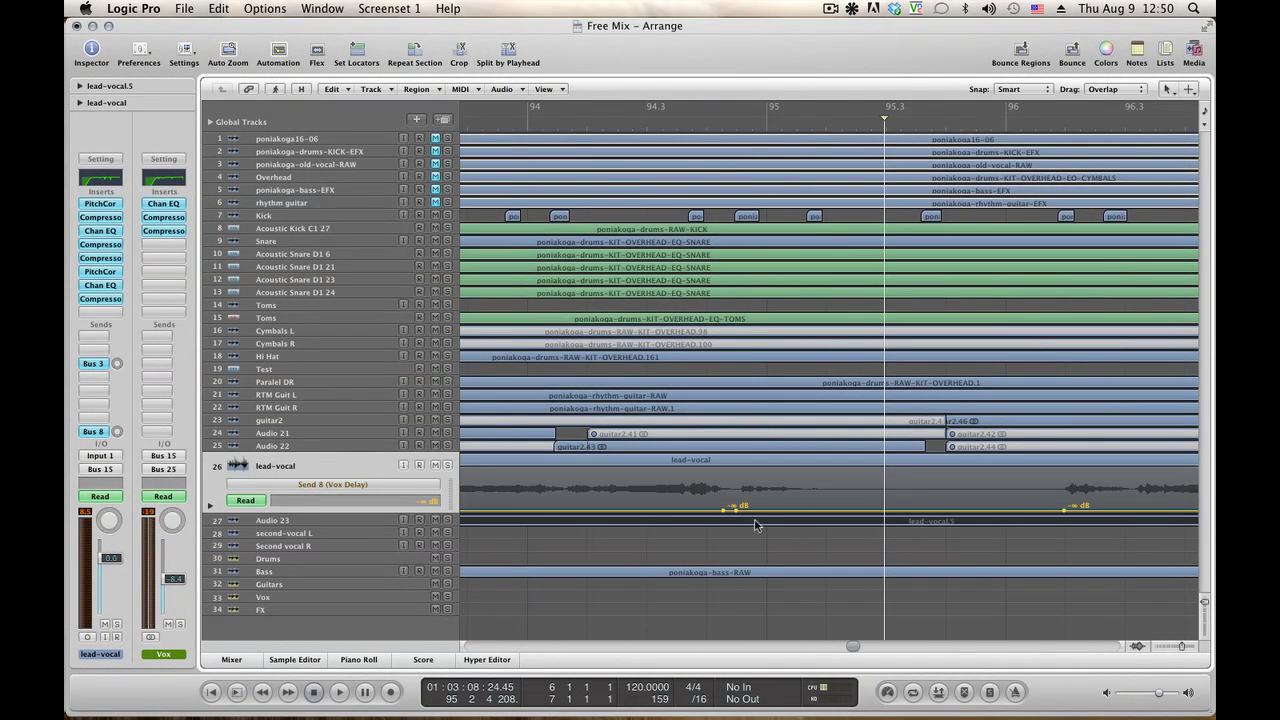
{"action": "left_click", "coordinate": [1037, 512]}
{"action": "left_click_drag", "start_coordinate": [742, 510], "coordinate": [737, 484]}
{"action": "key", "text": "space"}
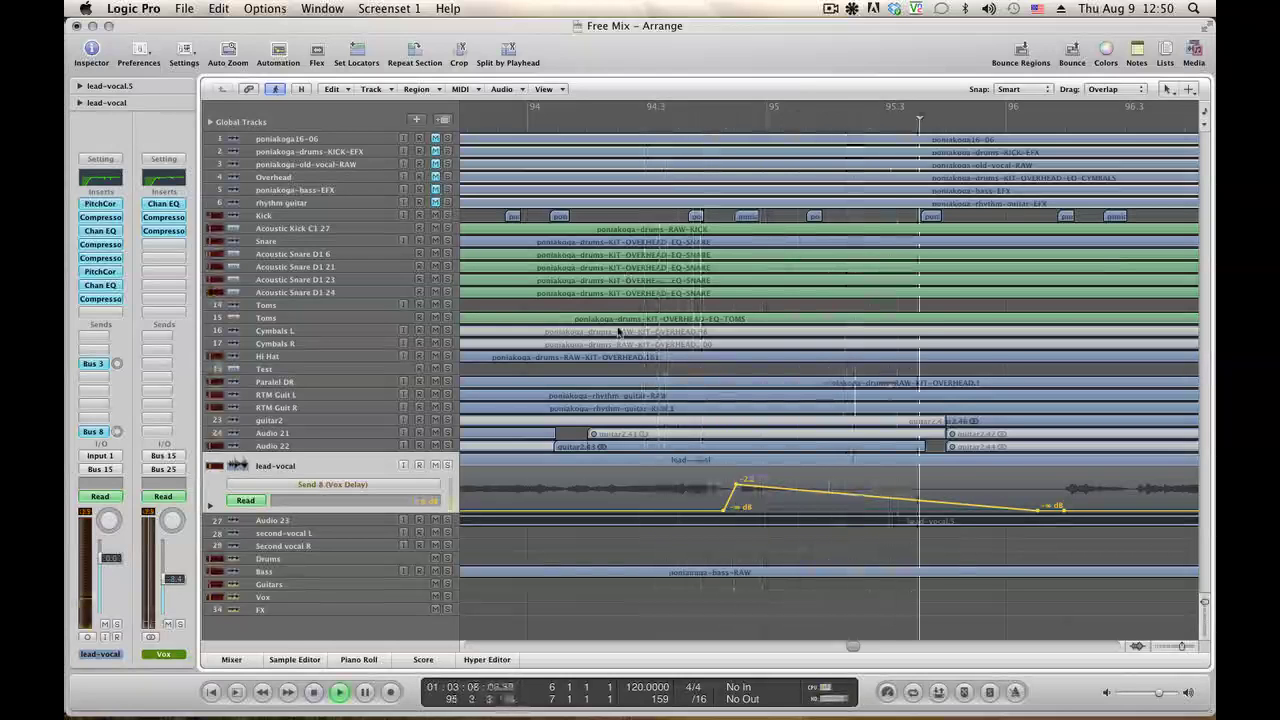
{"action": "key", "text": "space"}
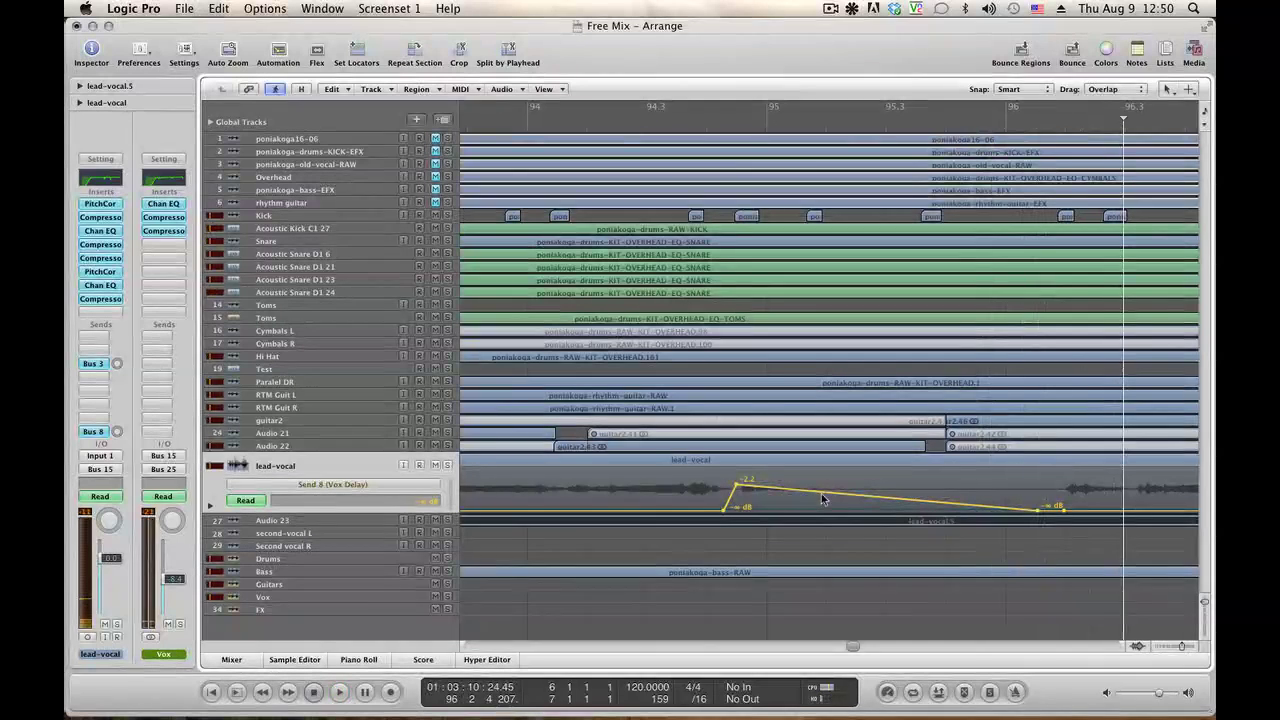
Add a Vox Delay send point after bar 95, shift it towards beat 3 so the level holds before falling, and play the mix.
{"action": "left_click_drag", "start_coordinate": [822, 498], "coordinate": [822, 473]}
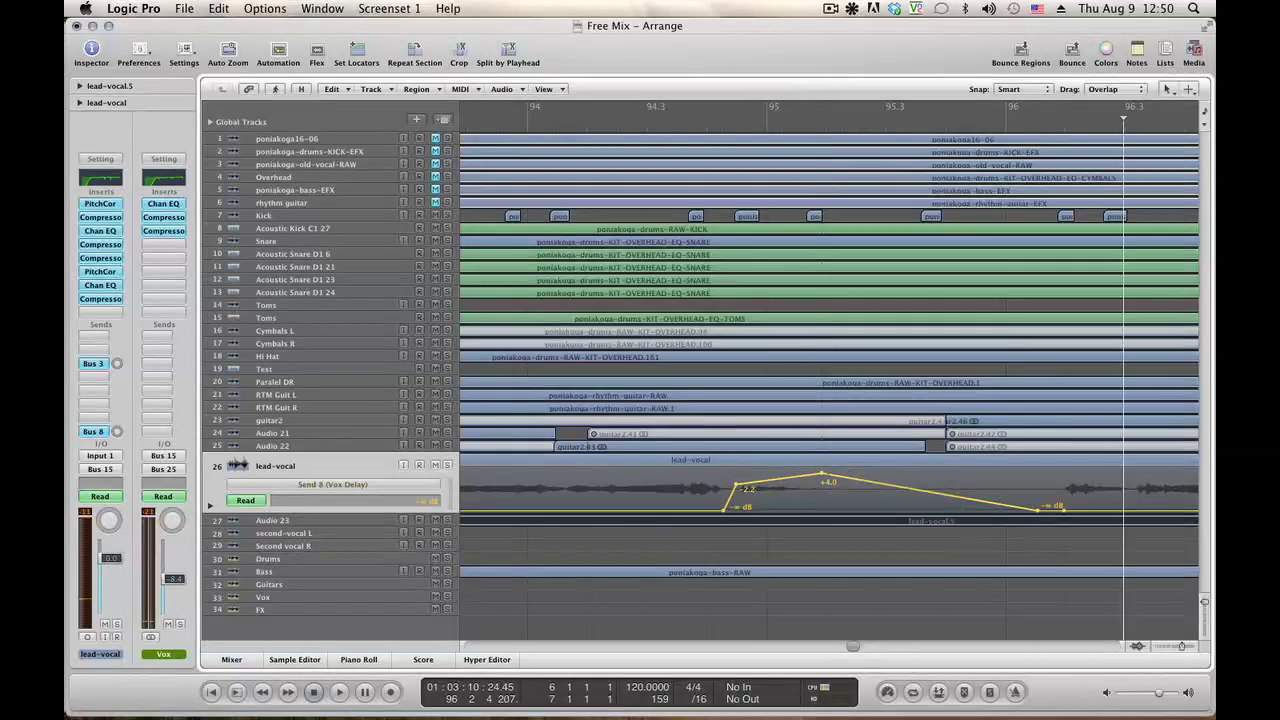
{"action": "key", "text": "space"}
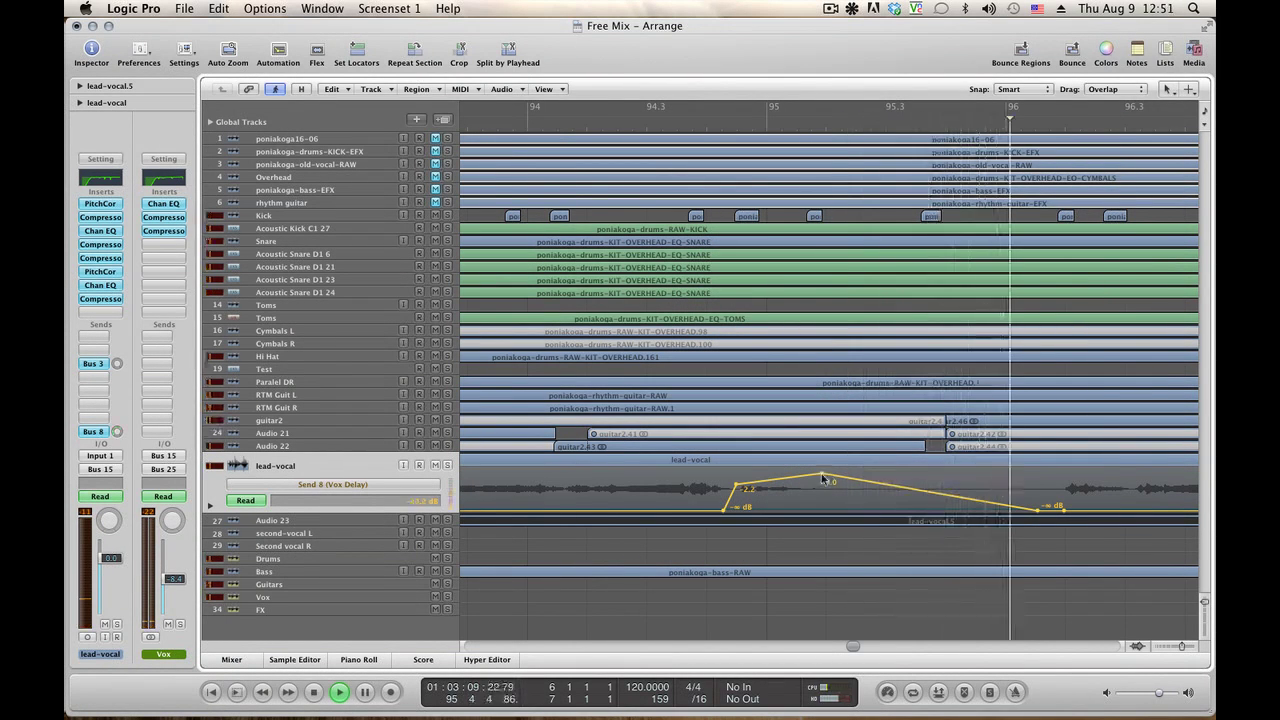
{"action": "key", "text": "space"}
{"action": "left_click_drag", "start_coordinate": [828, 478], "coordinate": [872, 489]}
{"action": "key", "text": "space"}
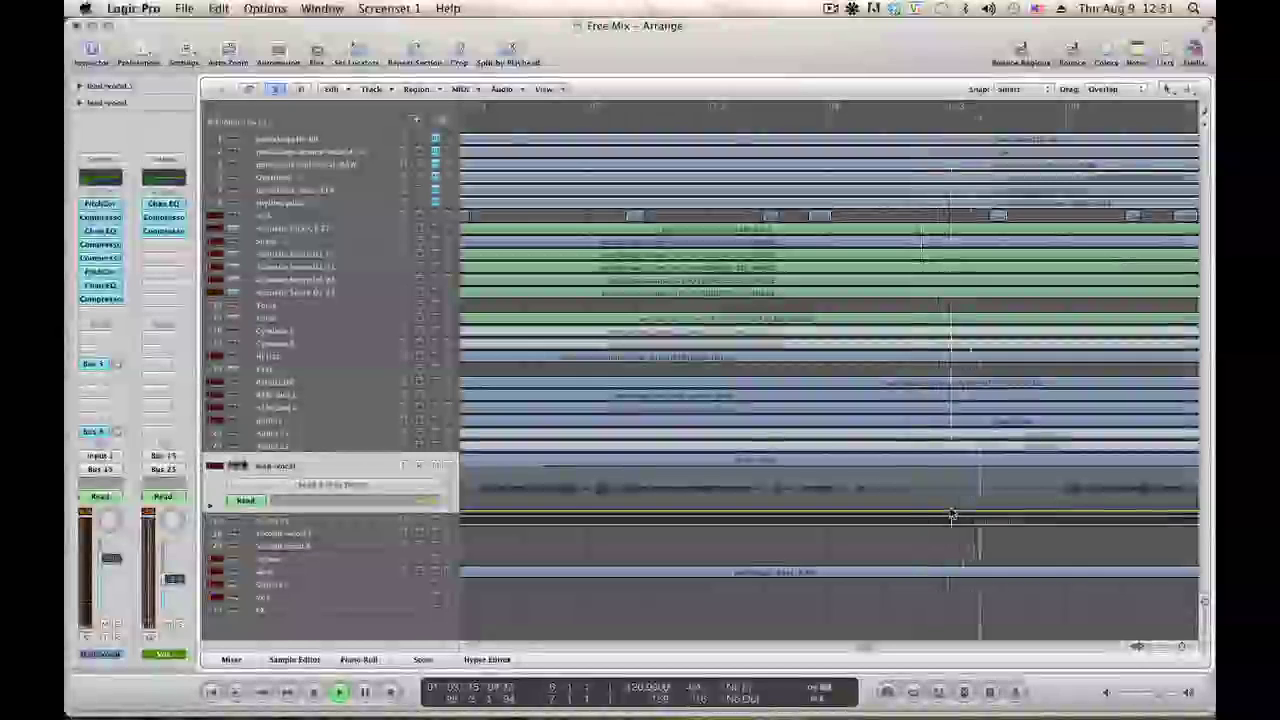
Add a Vox Delay send point at about bar 98 beat 3 and ramp the send up to -15.9 dB near bar 101 beat 3.
{"action": "left_click", "coordinate": [952, 515]}
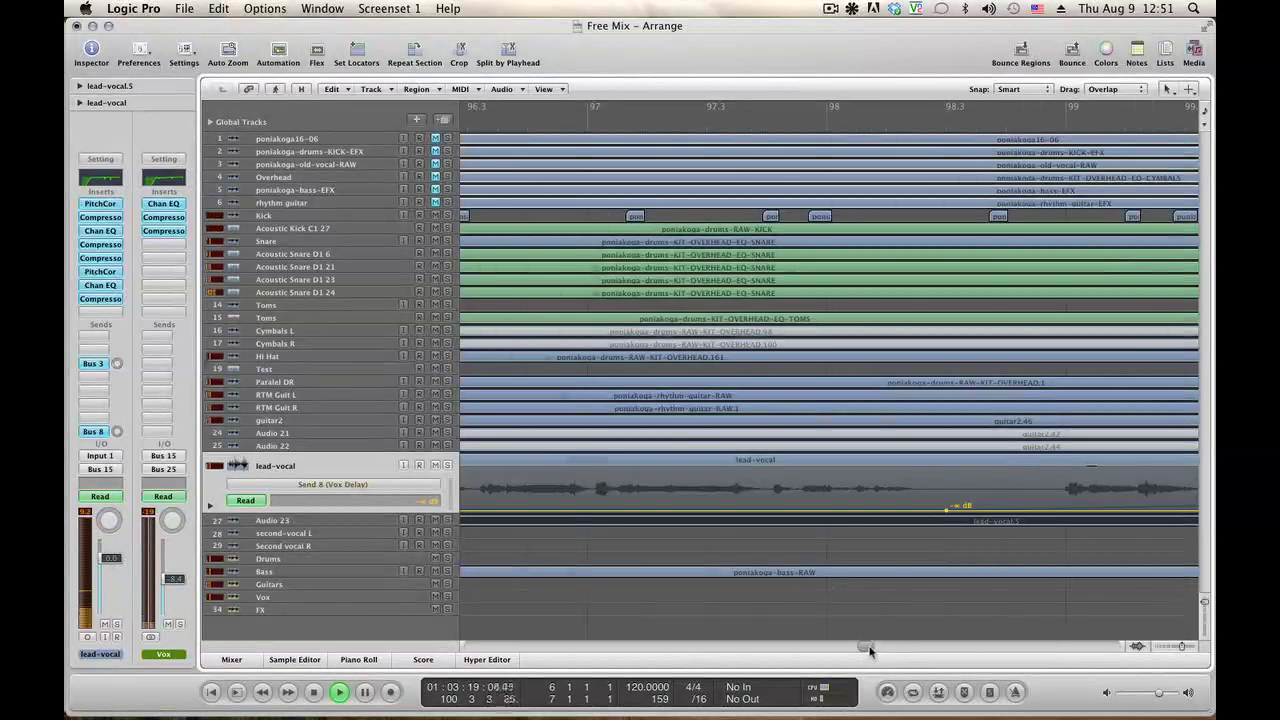
{"action": "left_click_drag", "start_coordinate": [870, 649], "coordinate": [880, 649]}
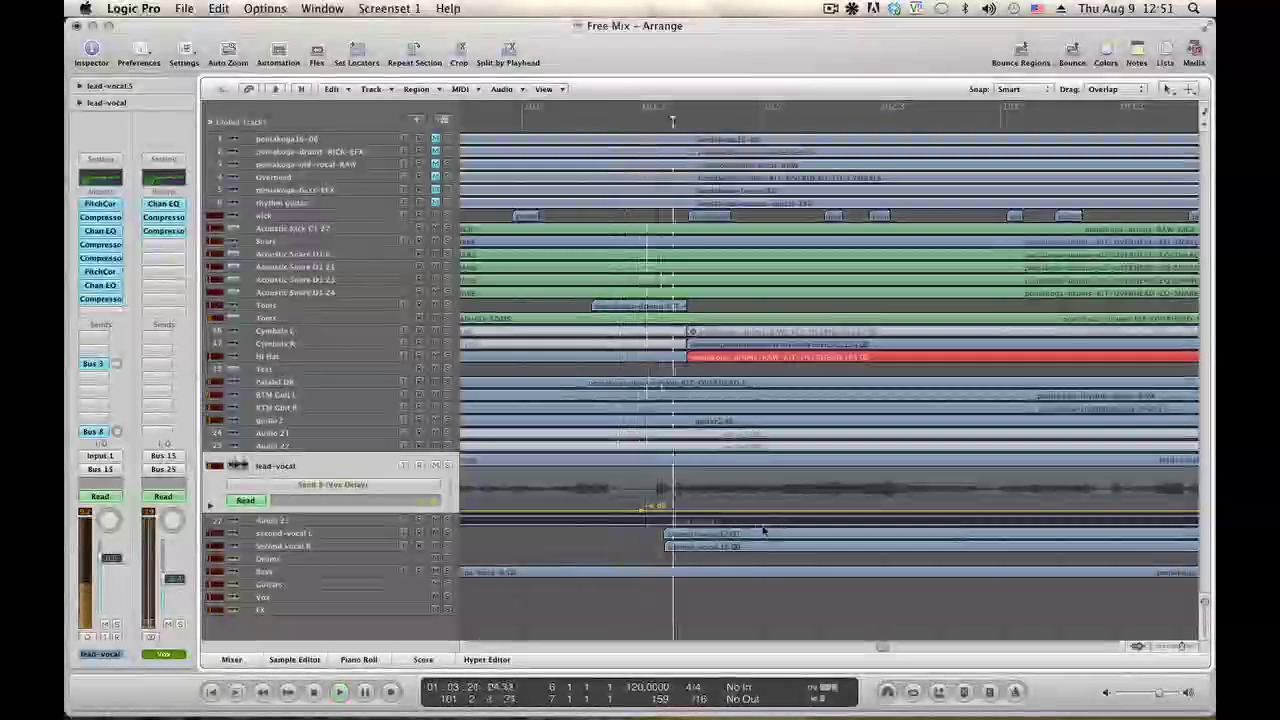
{"action": "key", "text": "space"}
{"action": "mouse_move", "coordinate": [668, 510]}
{"action": "left_mouse_down"}
{"action": "mouse_move", "coordinate": [667, 430]}
{"action": "mouse_move", "coordinate": [667, 503]}
{"action": "left_mouse_up"}
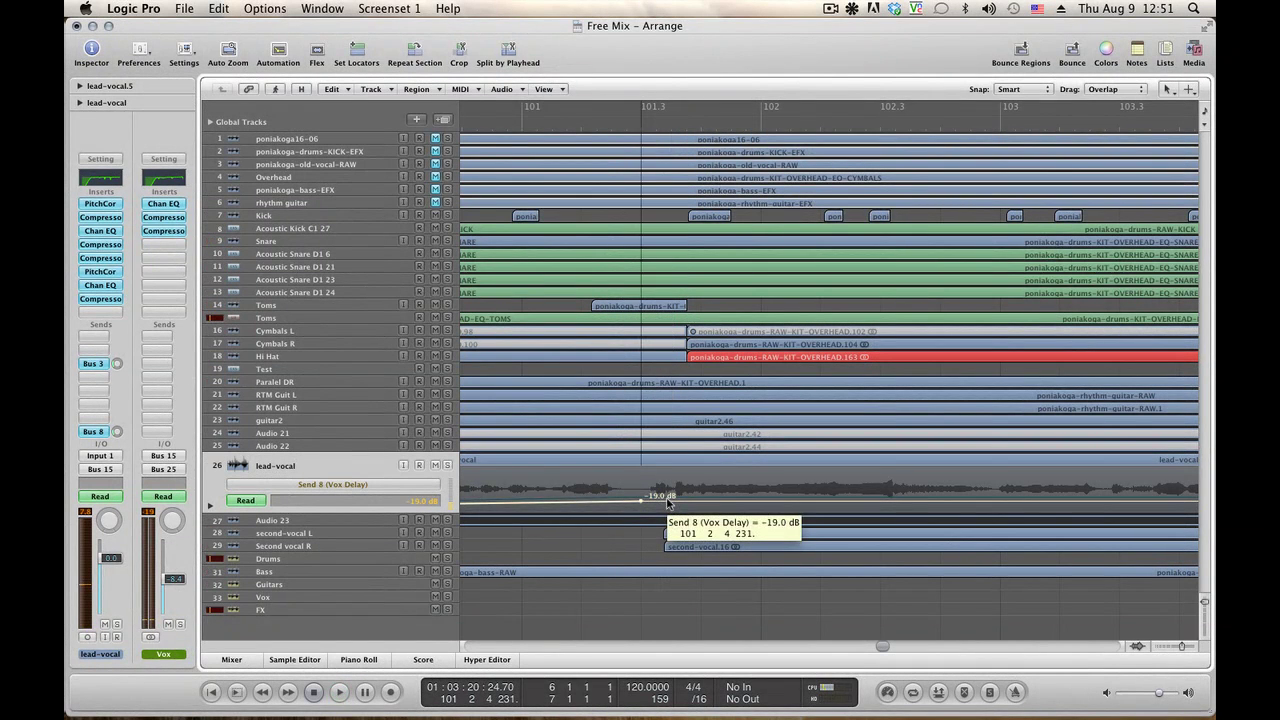
{"action": "mouse_move", "coordinate": [885, 651]}
{"action": "left_mouse_down"}
{"action": "mouse_move", "coordinate": [829, 650]}
{"action": "mouse_move", "coordinate": [884, 644]}
{"action": "left_mouse_up"}
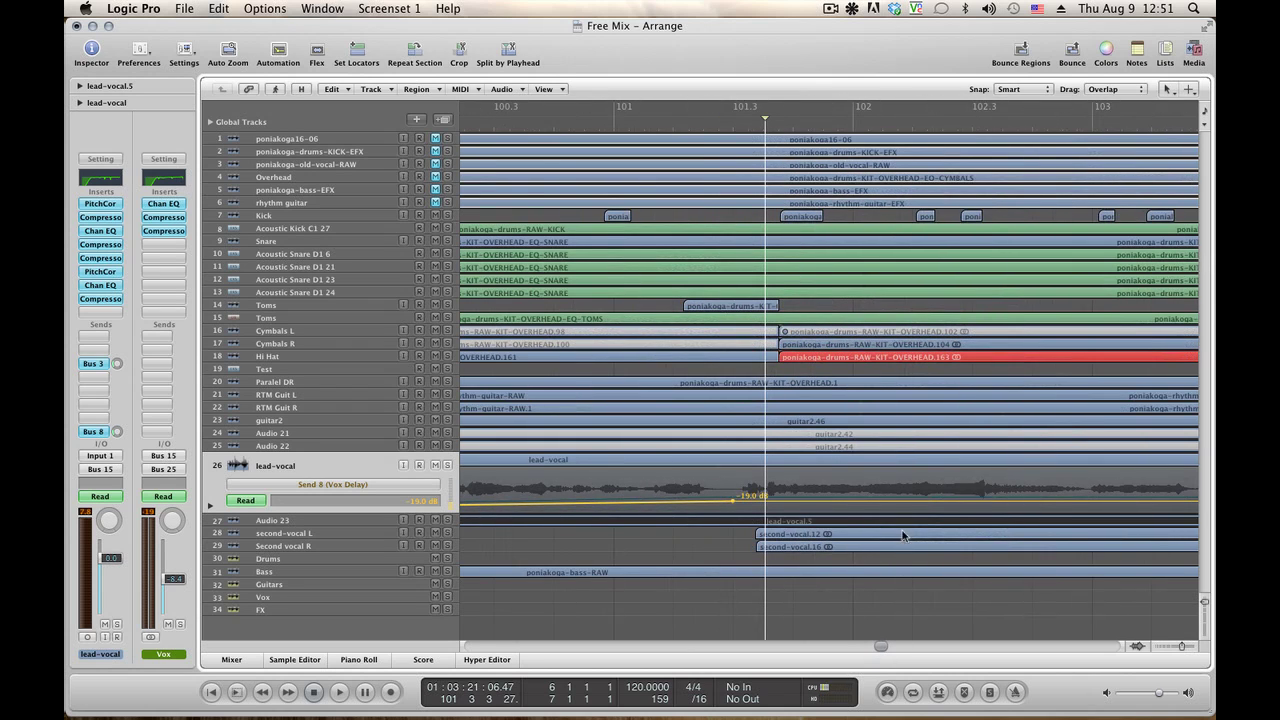
{"action": "left_click_drag", "start_coordinate": [853, 505], "coordinate": [854, 505]}
{"action": "key", "text": "space"}
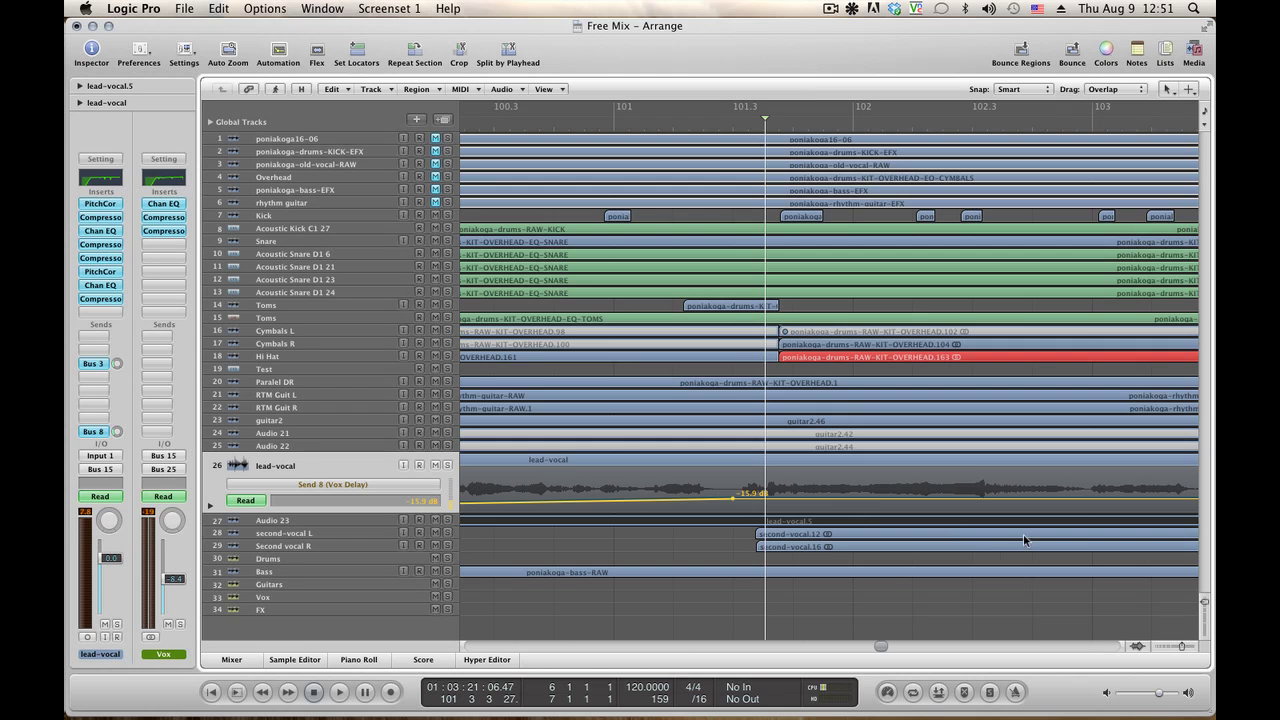
Play the arrangement from a few bars before bar 89 to review the lead vocal's delay send automation.
{"action": "left_click_drag", "start_coordinate": [1180, 648], "coordinate": [1173, 648]}
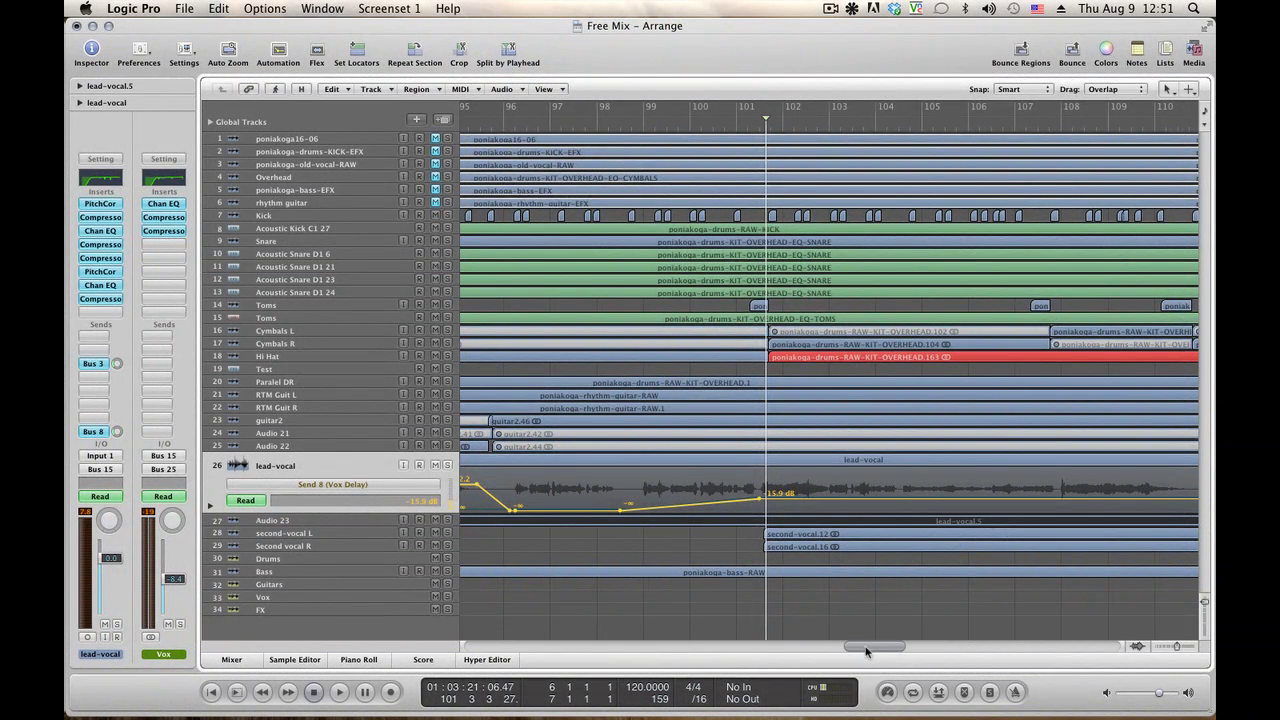
{"action": "left_click_drag", "start_coordinate": [866, 651], "coordinate": [783, 648]}
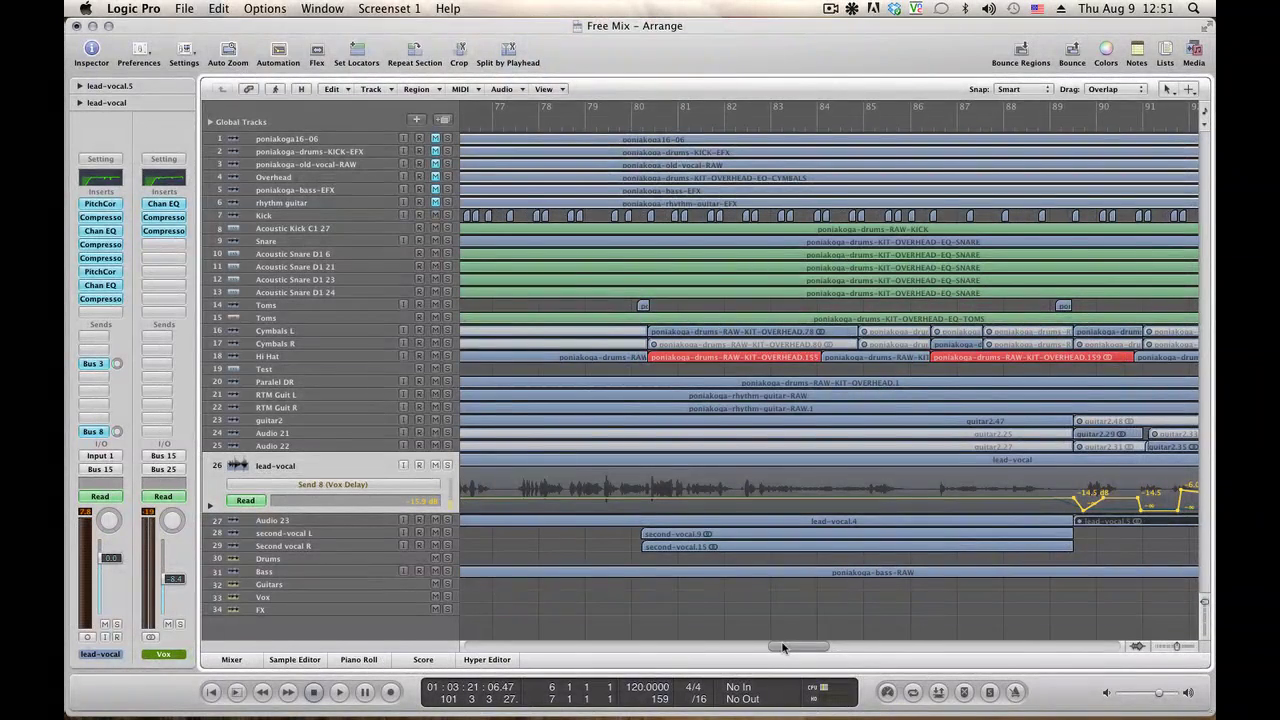
{"action": "key", "text": "space"}
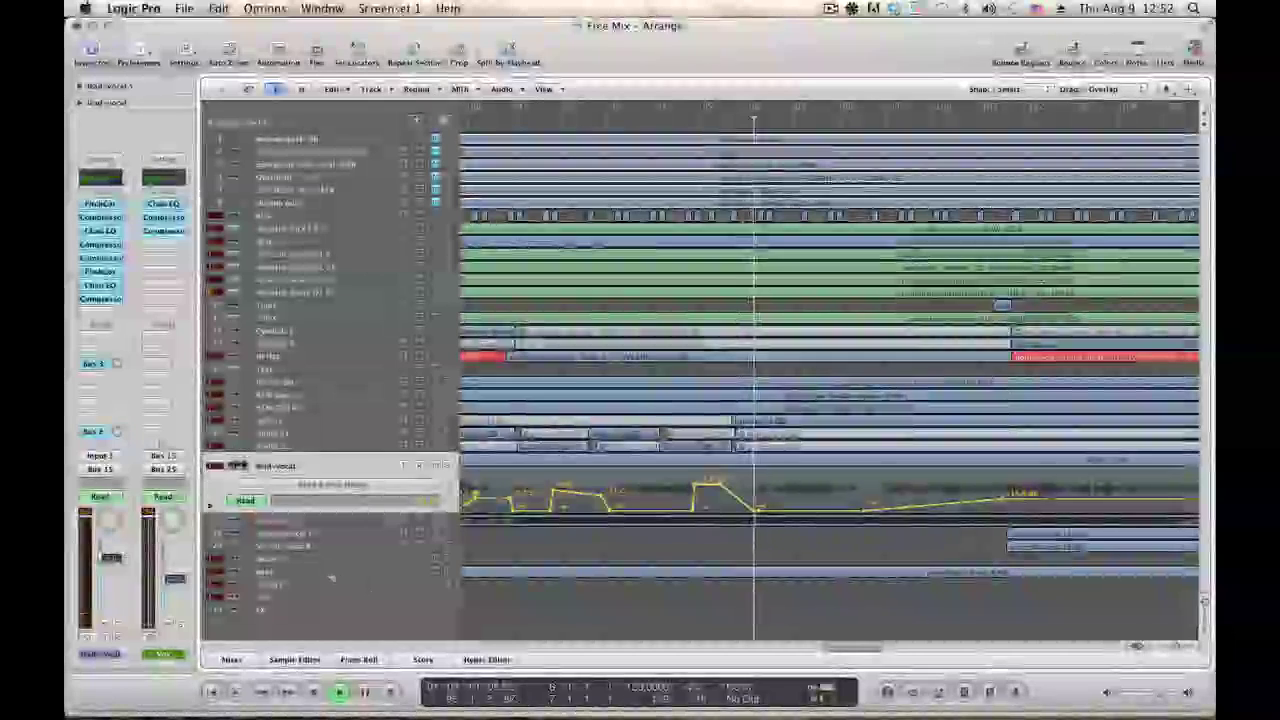
Select the Bass track and make its volume automation drop to -24.4 dB at about bar 89 beat 3.
{"action": "left_click", "coordinate": [330, 571]}
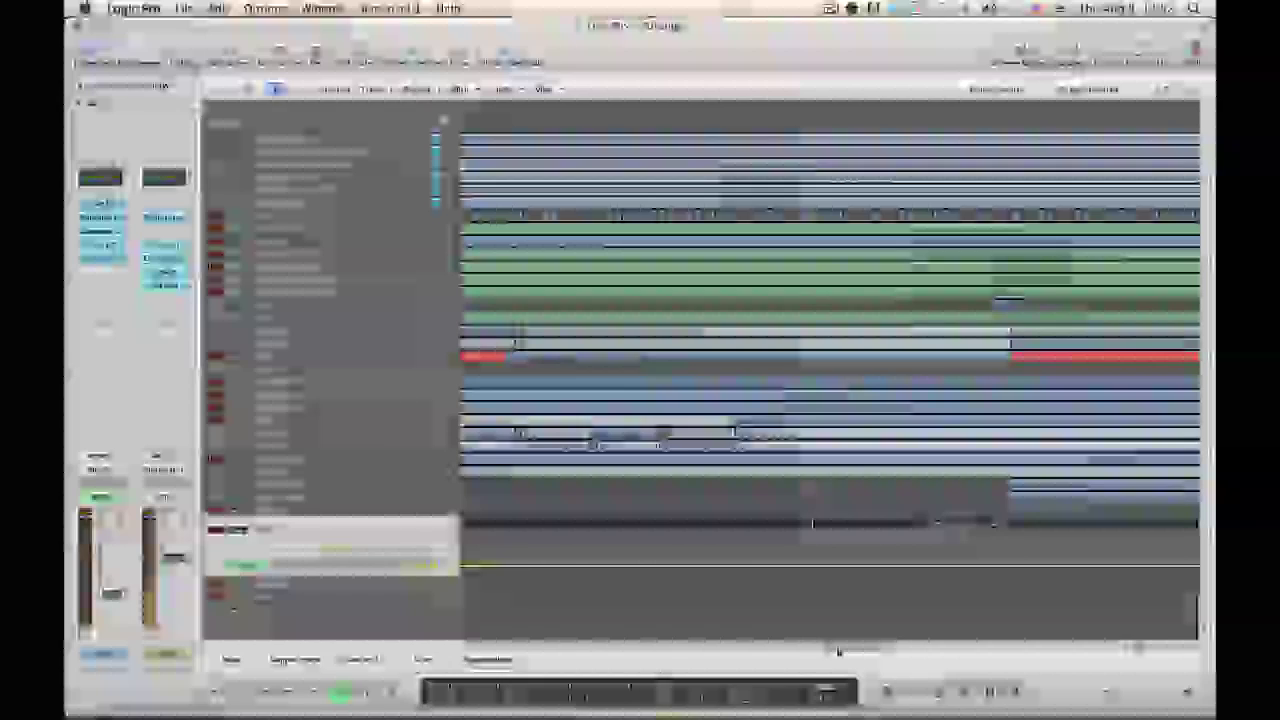
{"action": "left_click_drag", "start_coordinate": [842, 650], "coordinate": [830, 650]}
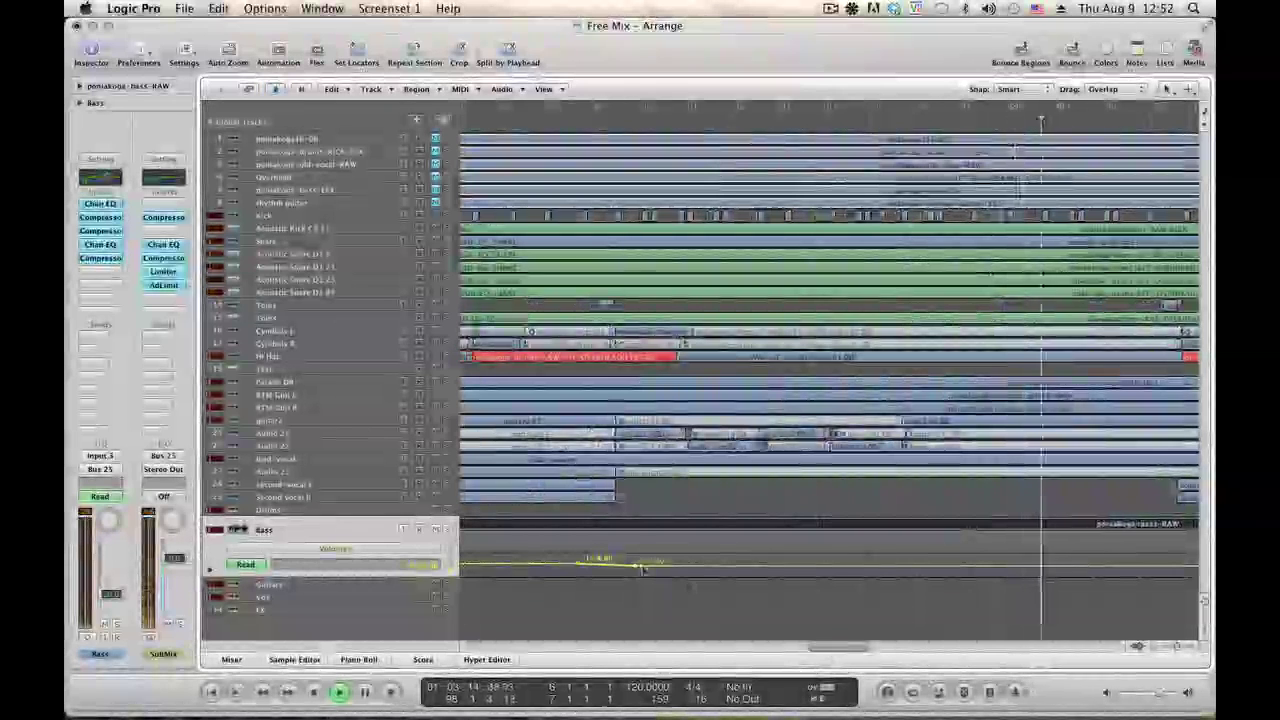
{"action": "left_click_drag", "start_coordinate": [643, 568], "coordinate": [616, 563]}
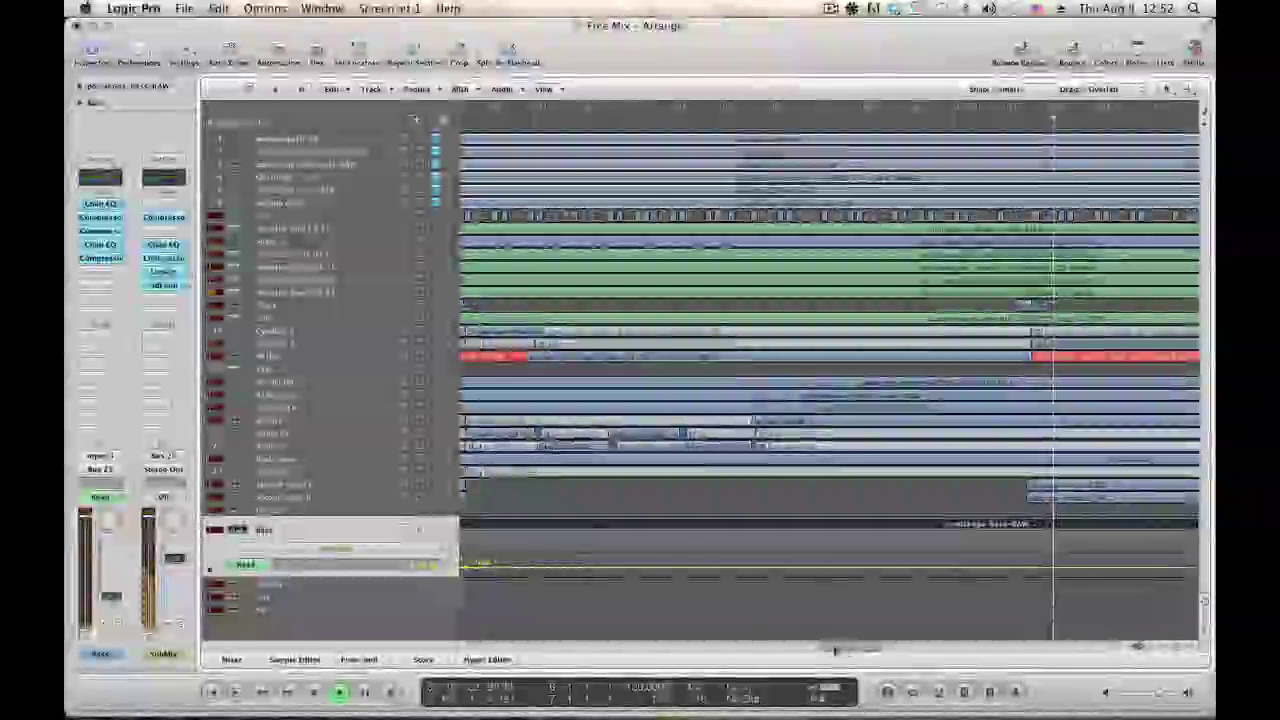
Add Bass volume points at about bars 100 and 101 beat 3, ramping from -24.4 dB up to -16.4 dB.
{"action": "left_click_drag", "start_coordinate": [833, 648], "coordinate": [843, 652]}
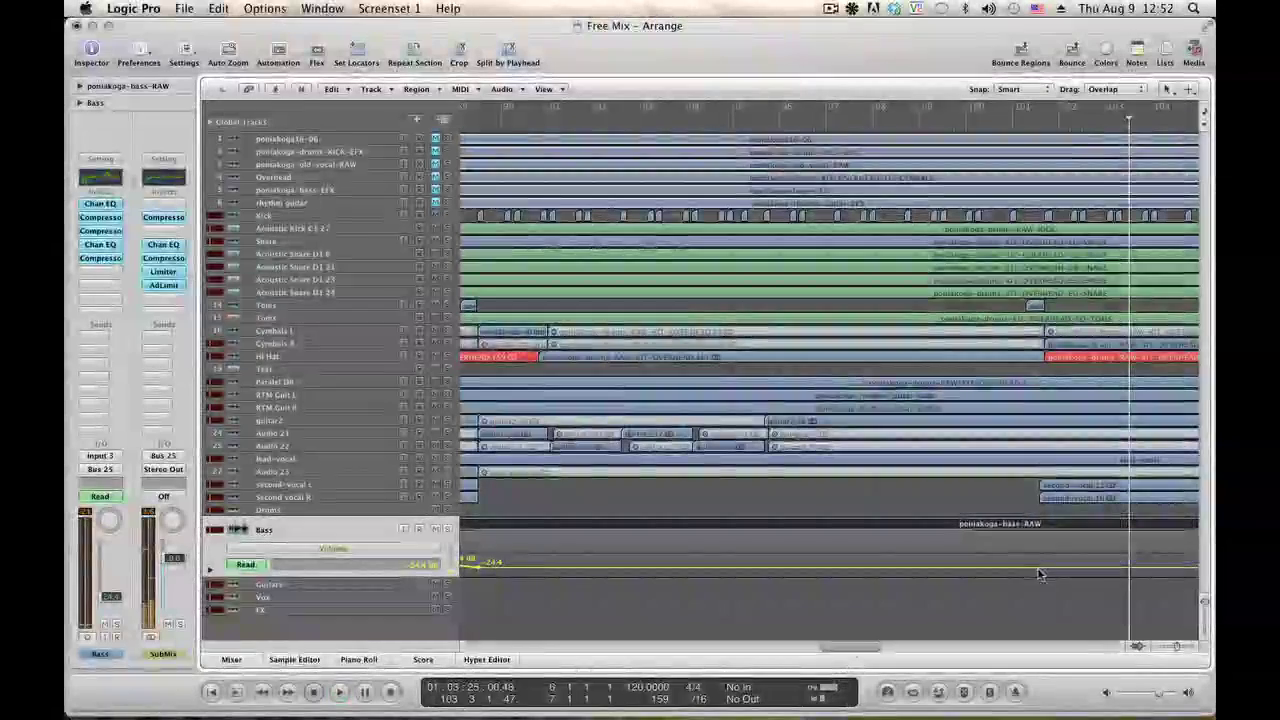
{"action": "left_click", "coordinate": [1040, 569]}
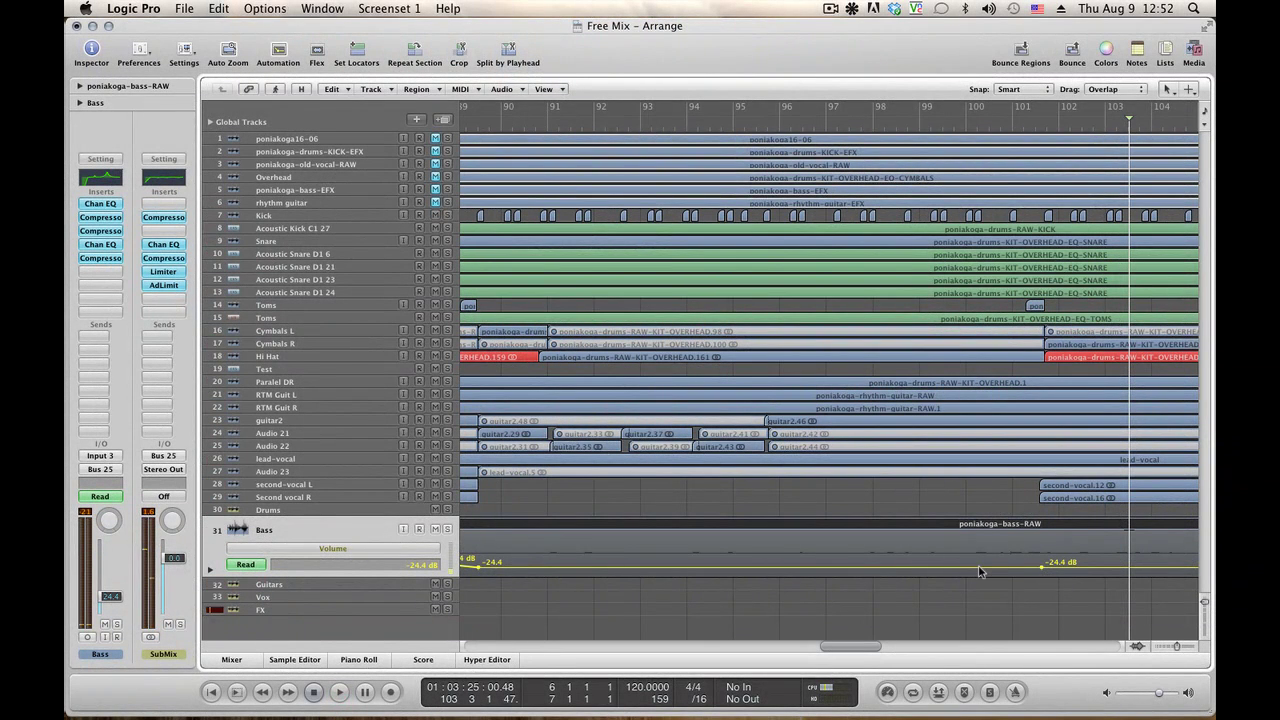
{"action": "mouse_move", "coordinate": [1067, 571]}
{"action": "left_mouse_down"}
{"action": "mouse_move", "coordinate": [1064, 474]}
{"action": "mouse_move", "coordinate": [1067, 566]}
{"action": "left_mouse_up"}
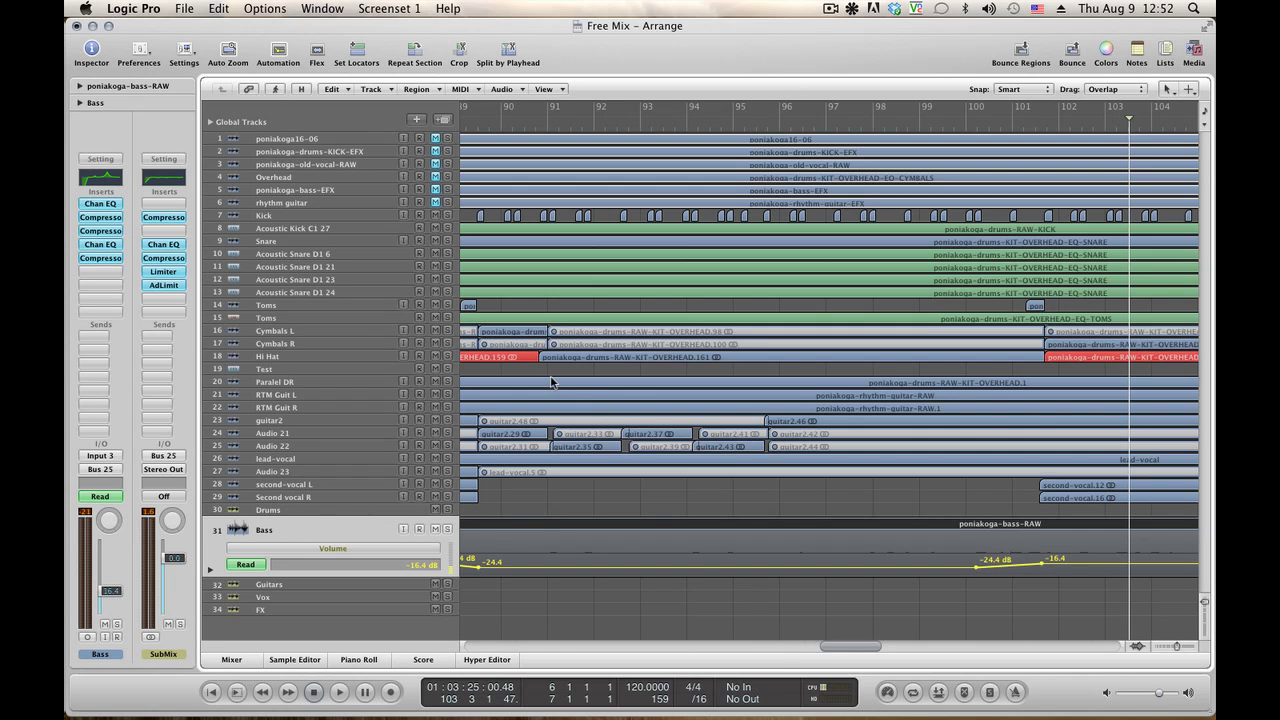
Show the Send 8 (Stereo Del) automation on Acoustic Snare D1 6 and add -21.5 dB points at about bar 101 beats 3 and 4.
{"action": "left_click", "coordinate": [315, 256]}
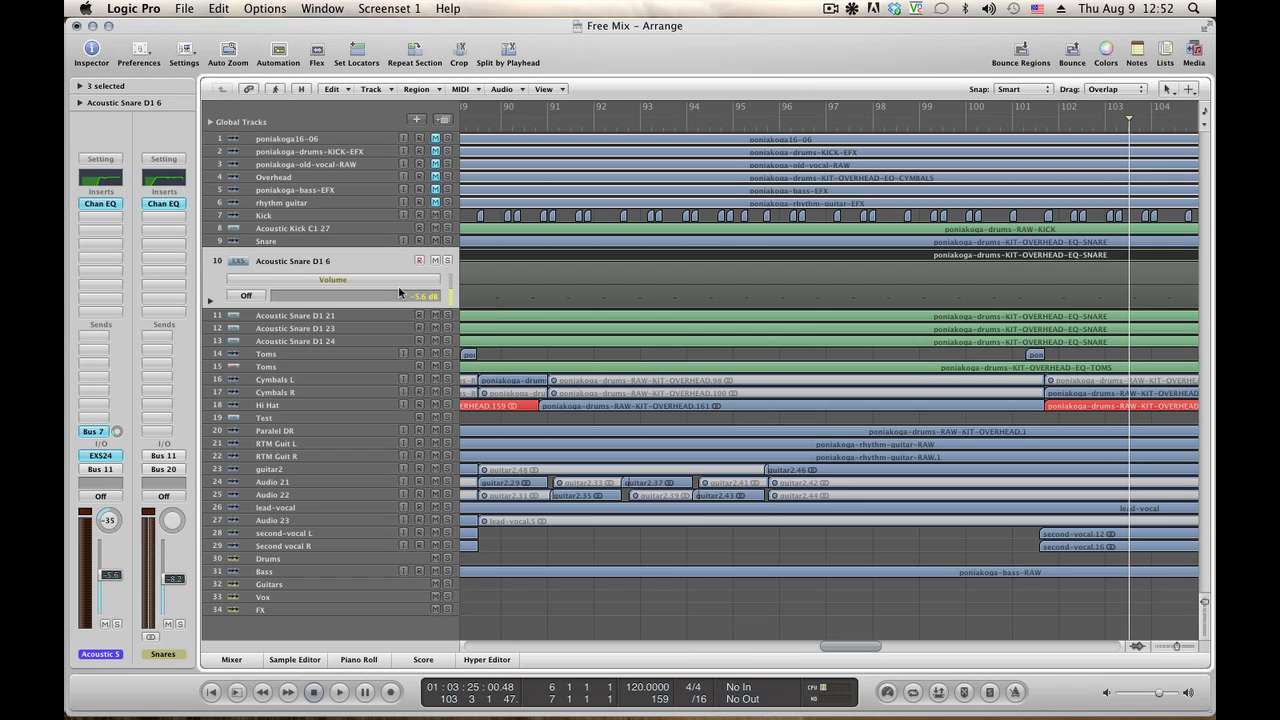
{"action": "left_click", "coordinate": [372, 279]}
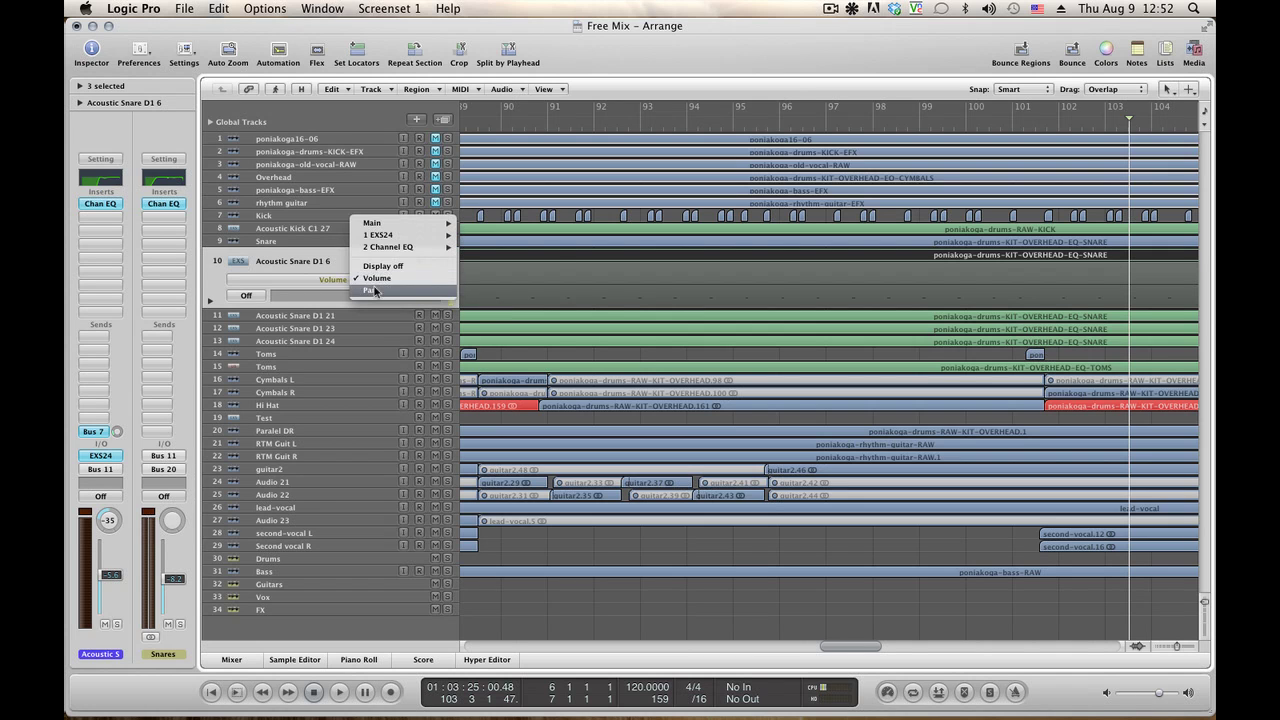
{"action": "mouse_move", "coordinate": [391, 228]}
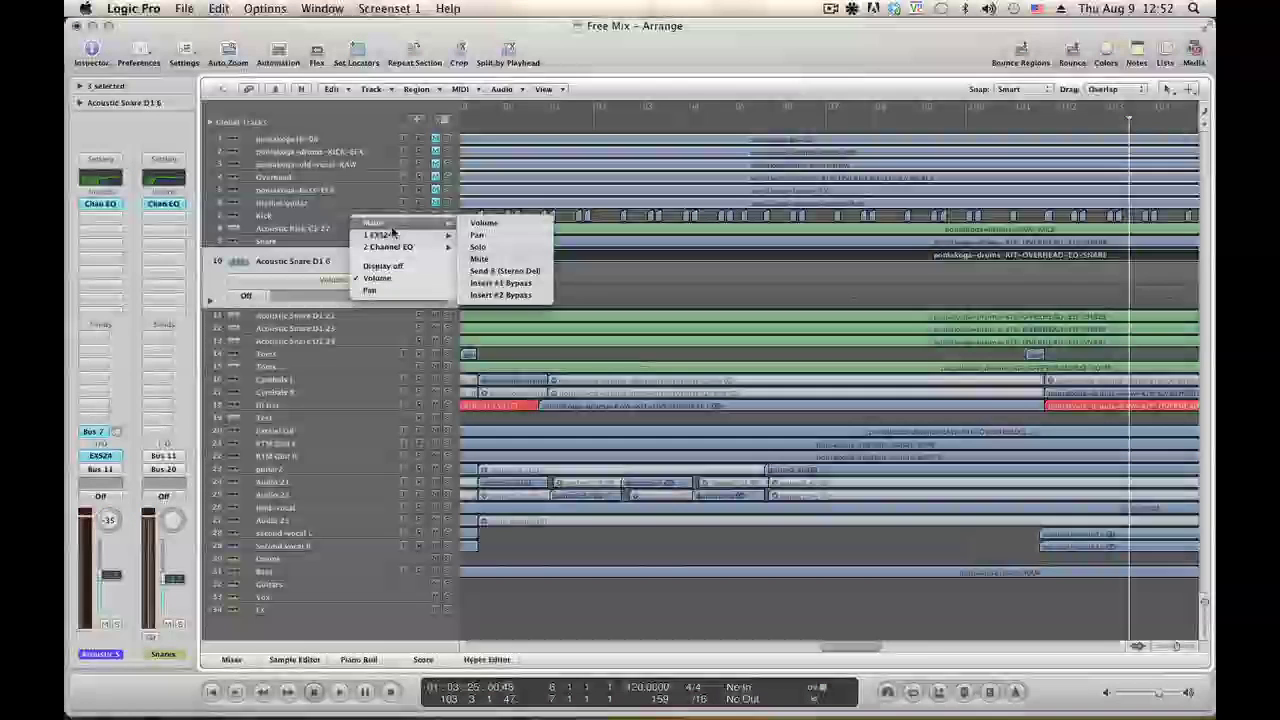
{"action": "left_click", "coordinate": [540, 272]}
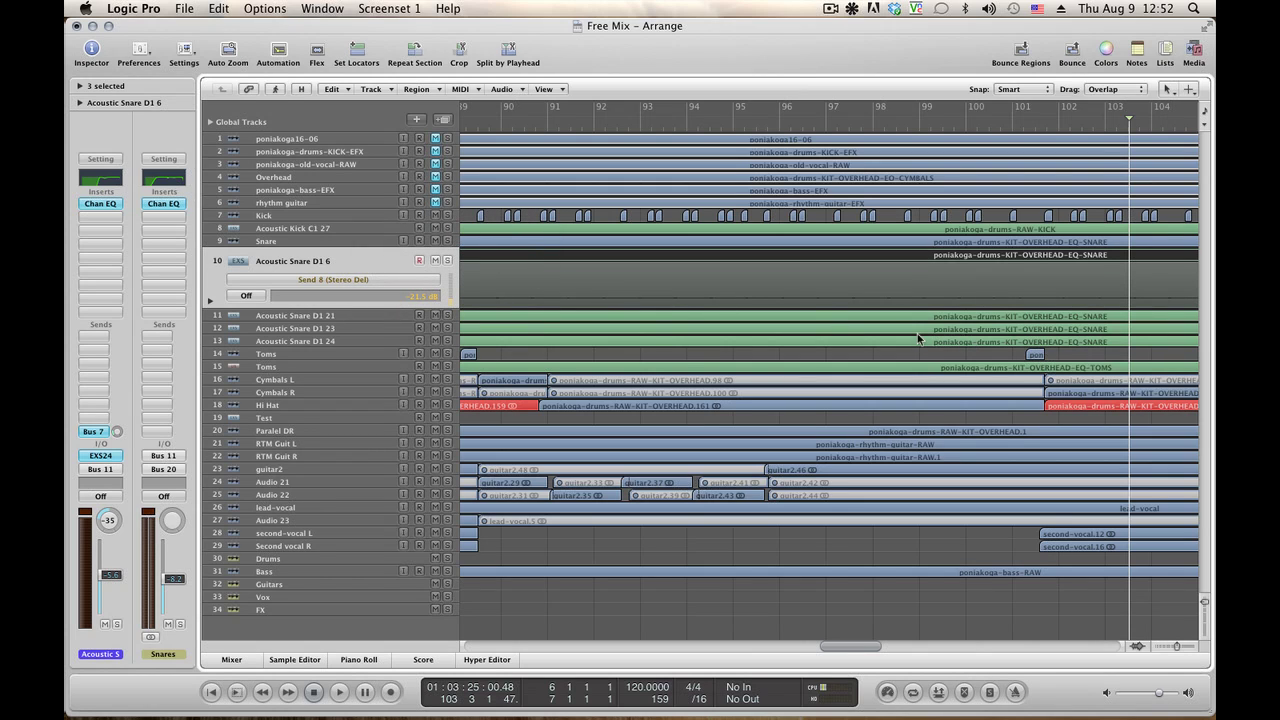
{"action": "left_click", "coordinate": [1051, 302]}
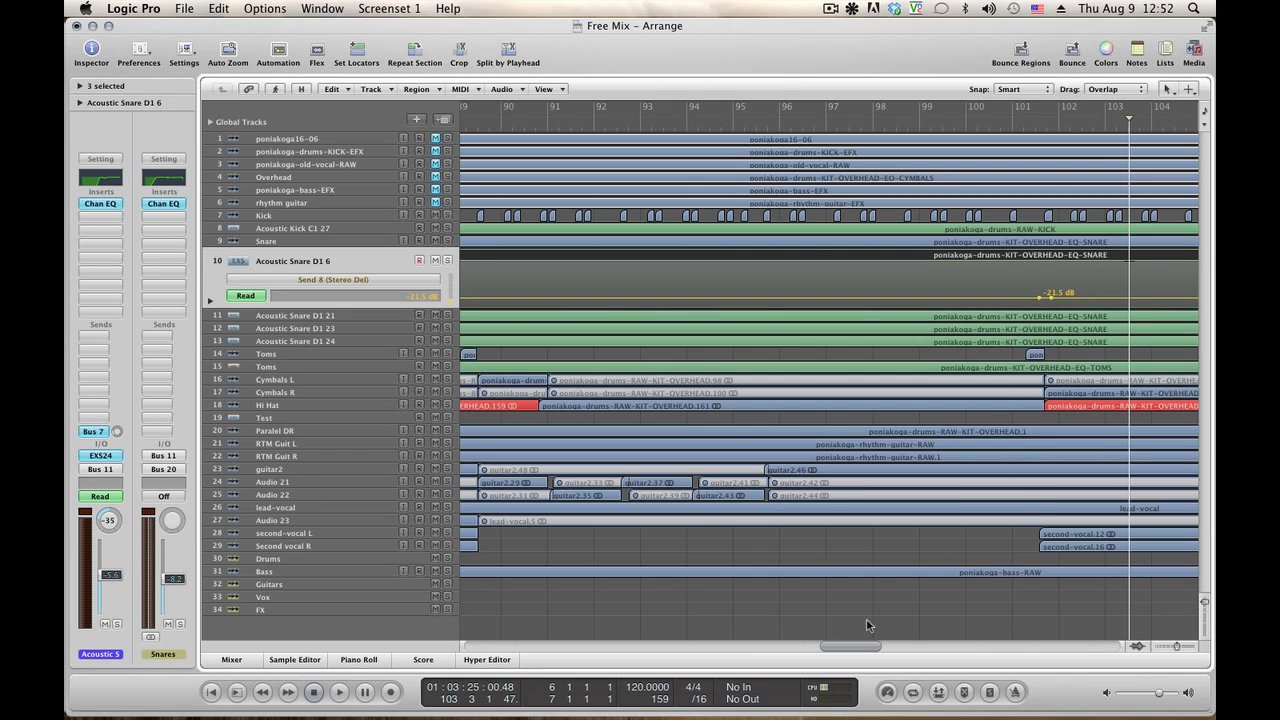
Add Stereo Del send points at about bar 89 beats 2 and 3, and lower the send between there and bar 101.
{"action": "left_click_drag", "start_coordinate": [847, 645], "coordinate": [835, 645]}
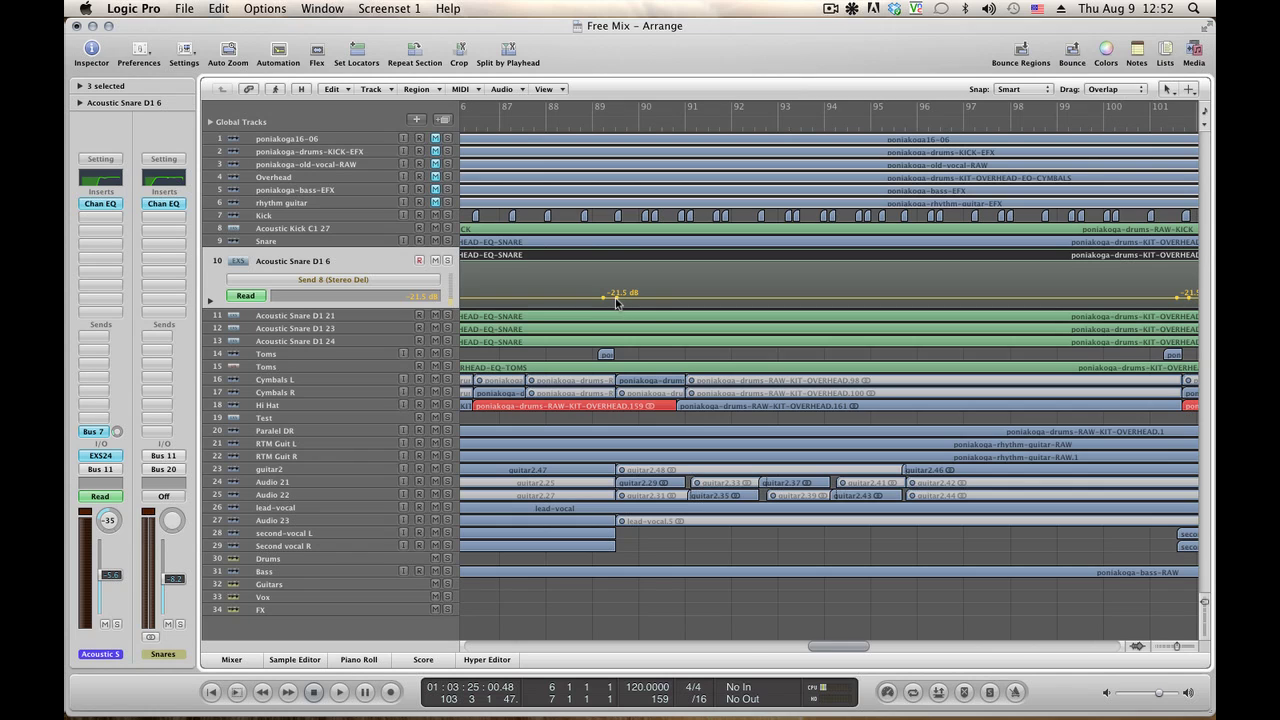
{"action": "left_click_drag", "start_coordinate": [658, 305], "coordinate": [655, 318]}
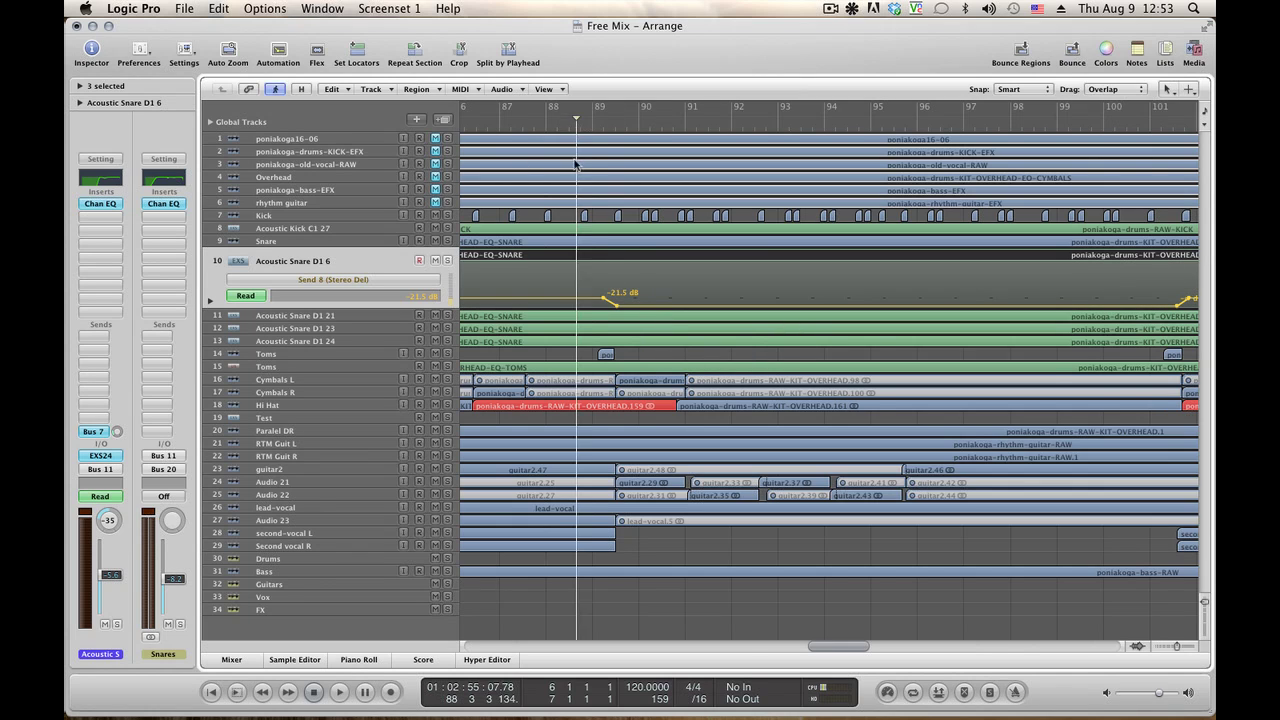
{"action": "key", "text": "space"}
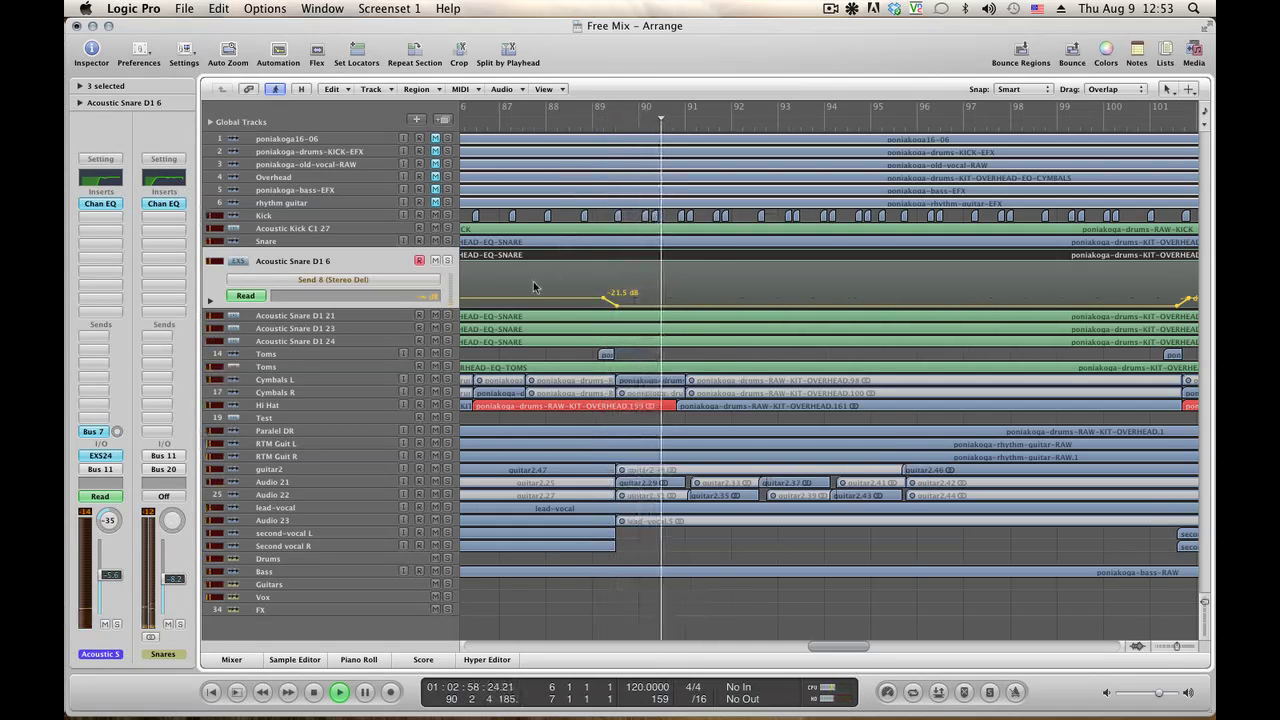
Show the Send 7 (Tape Del) automation on Acoustic Snare D1 21 and add -18.0 dB points around bars 89 and 101.
{"action": "left_click", "coordinate": [343, 318]}
{"action": "key", "text": "space"}
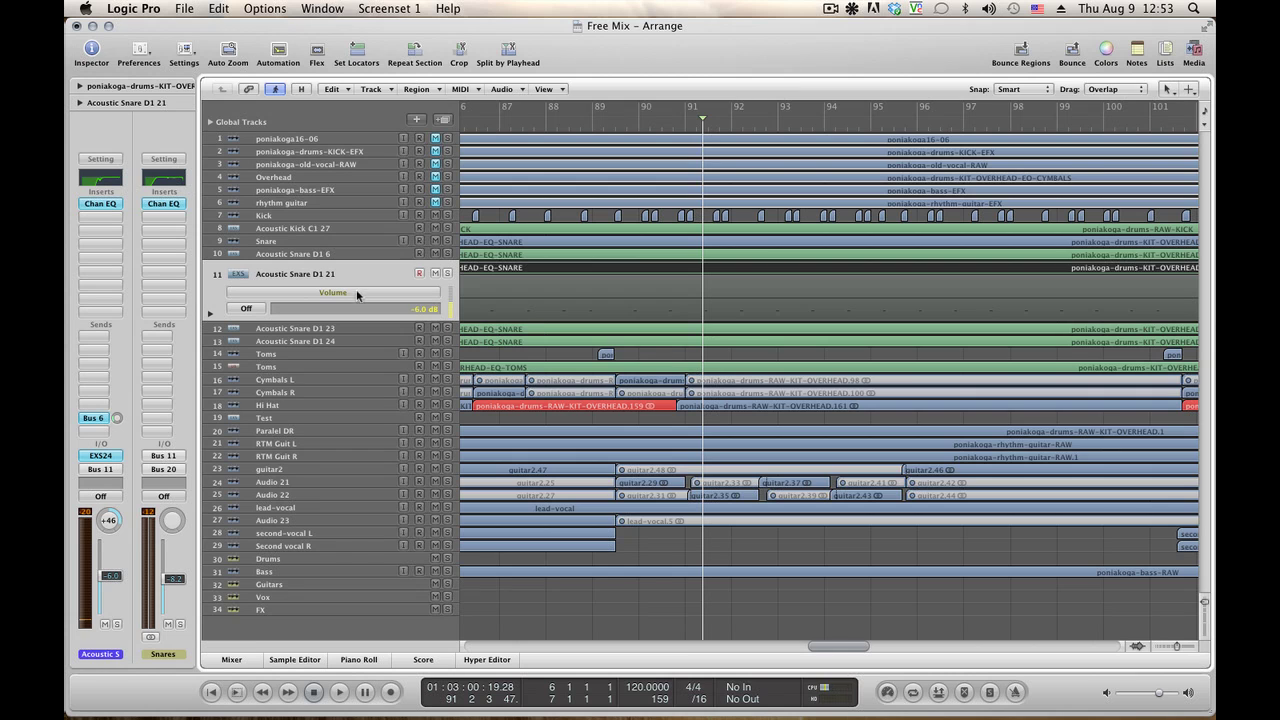
{"action": "left_click", "coordinate": [356, 293]}
{"action": "mouse_move", "coordinate": [420, 232]}
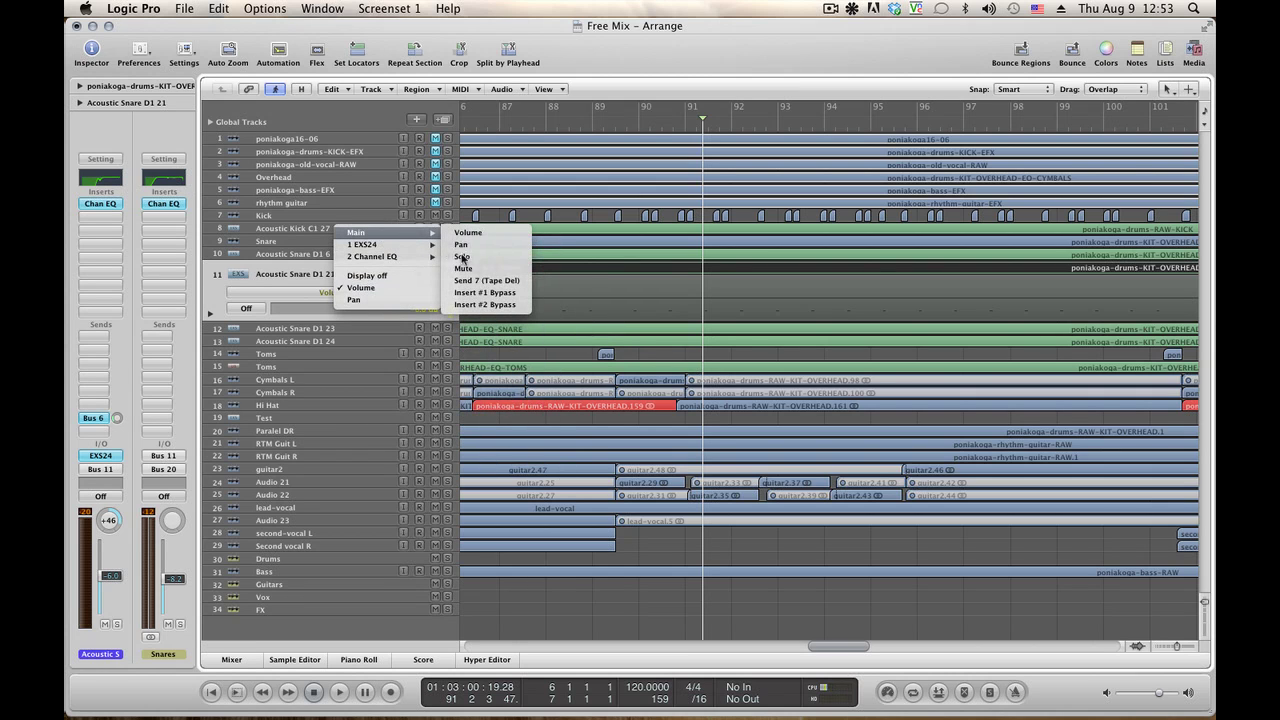
{"action": "left_click", "coordinate": [491, 280]}
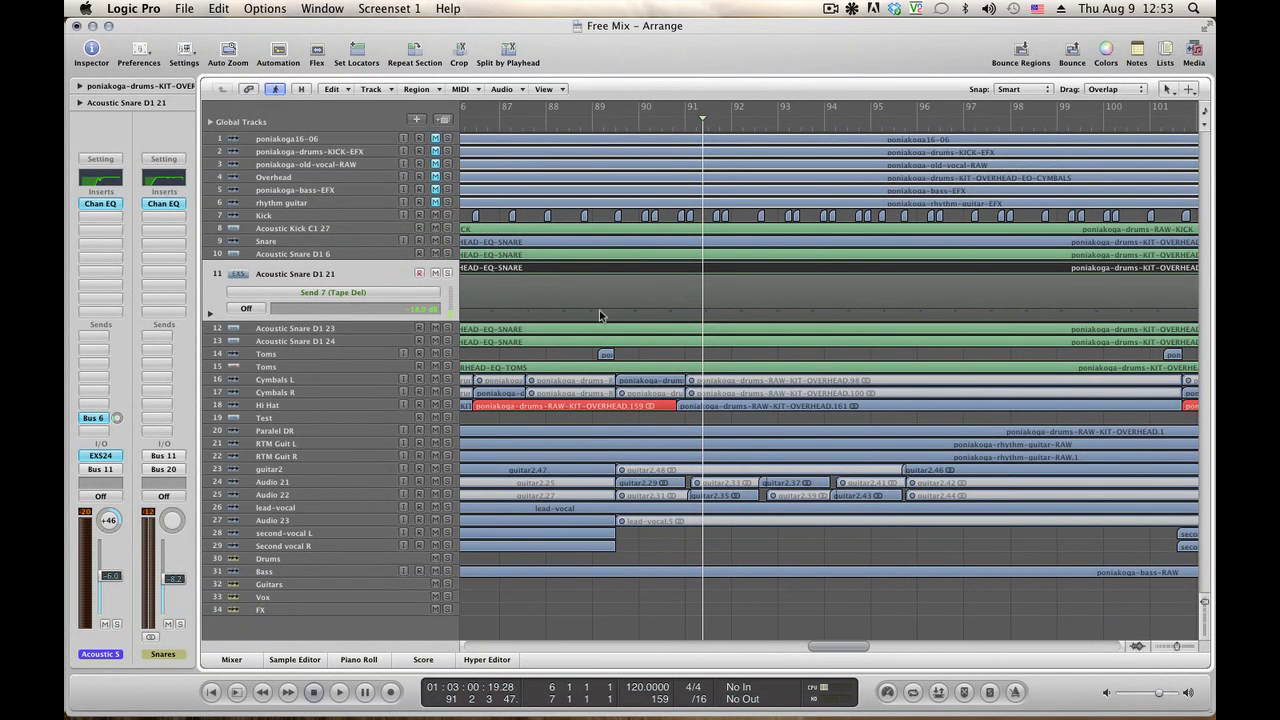
{"action": "left_click", "coordinate": [598, 311]}
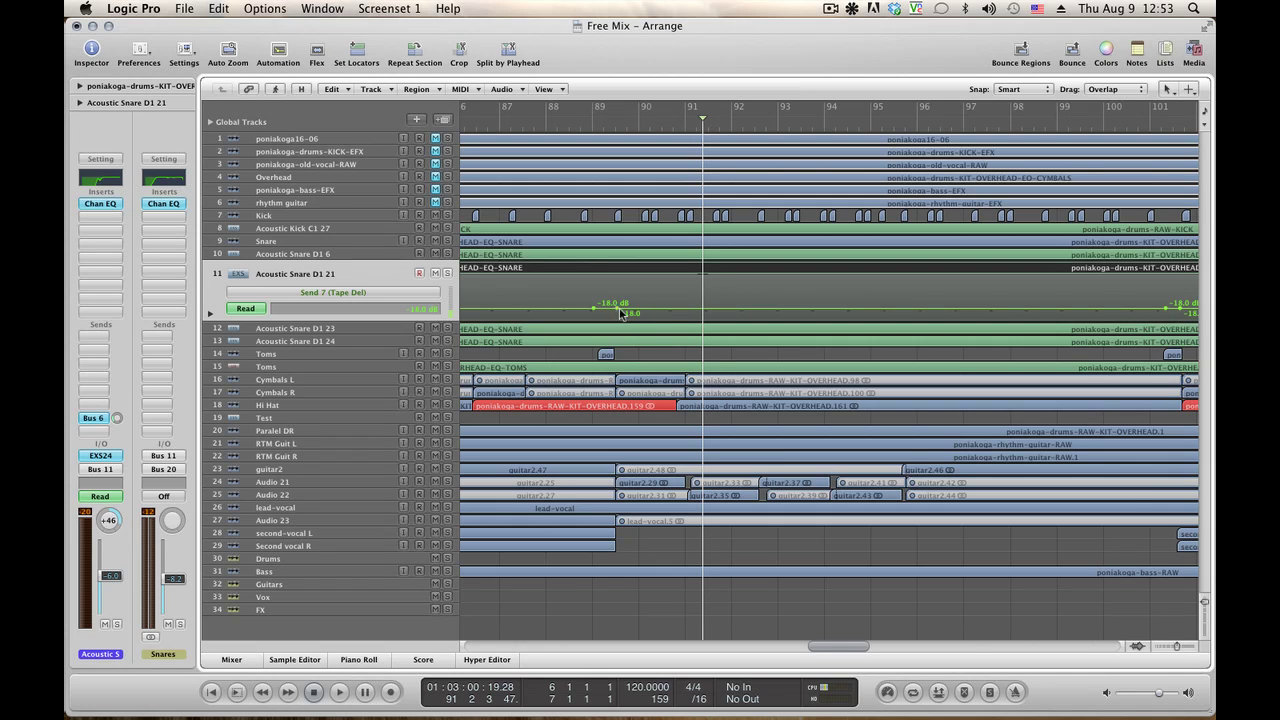
Lower the Tape Del send between bars 89 and 101, and play the arrangement from about bar 88 beat 3.
{"action": "left_click_drag", "start_coordinate": [764, 311], "coordinate": [766, 322]}
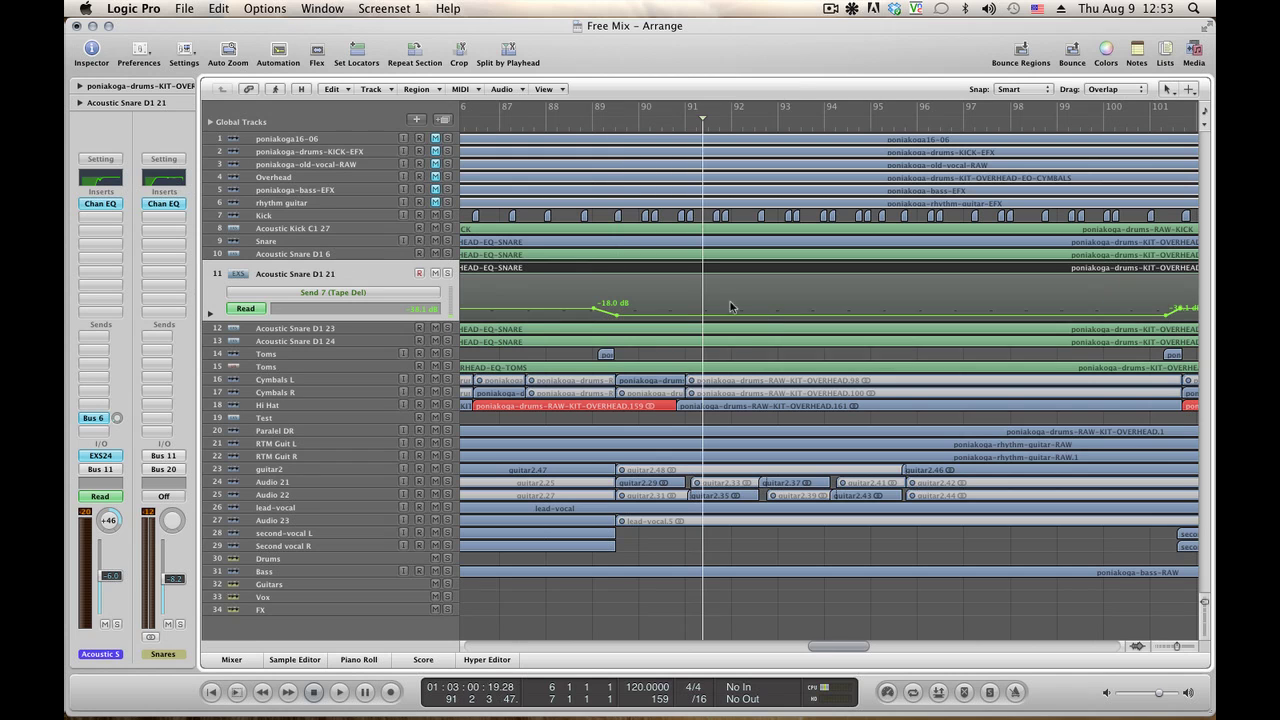
{"action": "left_click", "coordinate": [572, 128]}
{"action": "key", "text": "space"}
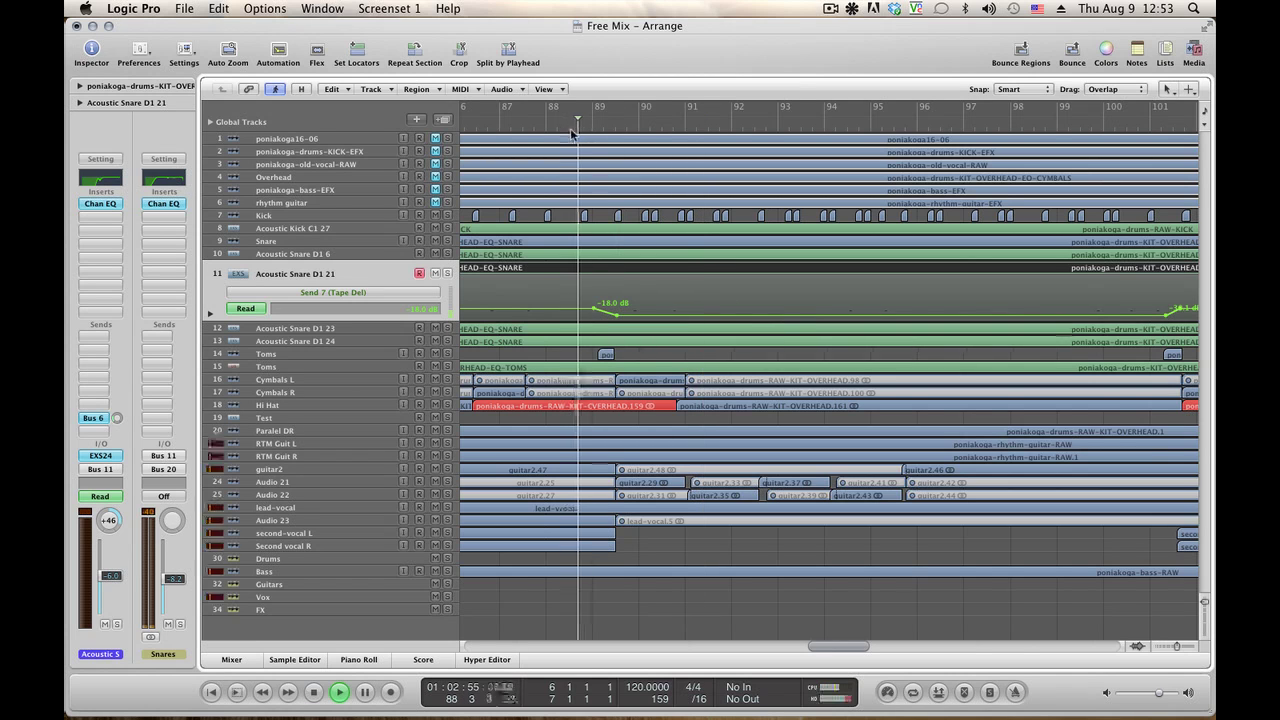
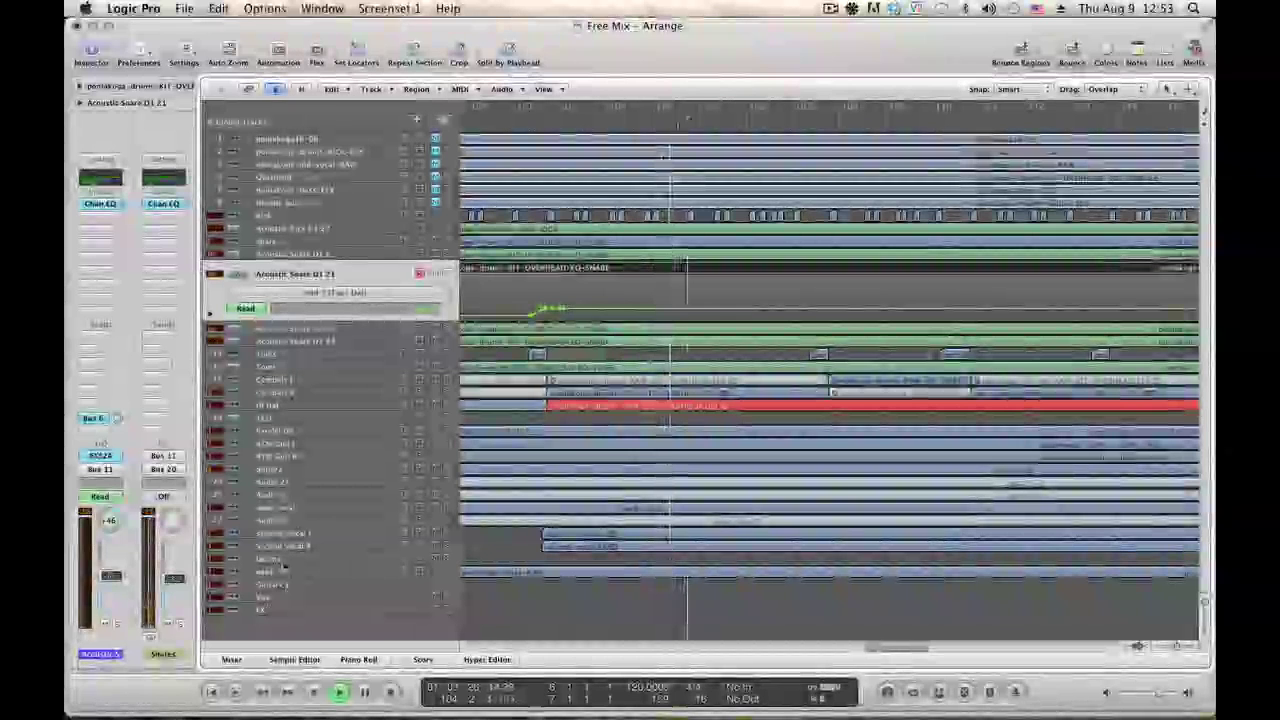
Add Drums volume points at about bars 100 and 101 beat 3, ramping from -8.4 dB up to -3.7 dB.
{"action": "left_click", "coordinate": [280, 560]}
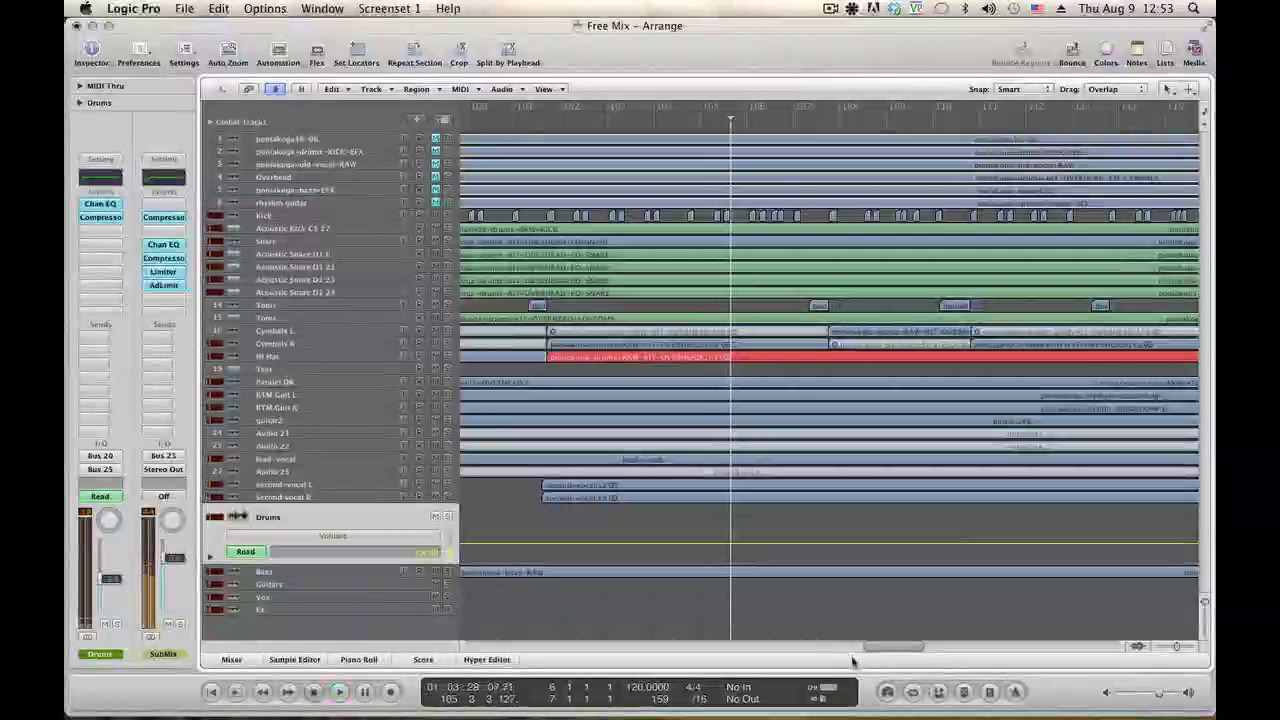
{"action": "left_click_drag", "start_coordinate": [853, 658], "coordinate": [828, 654]}
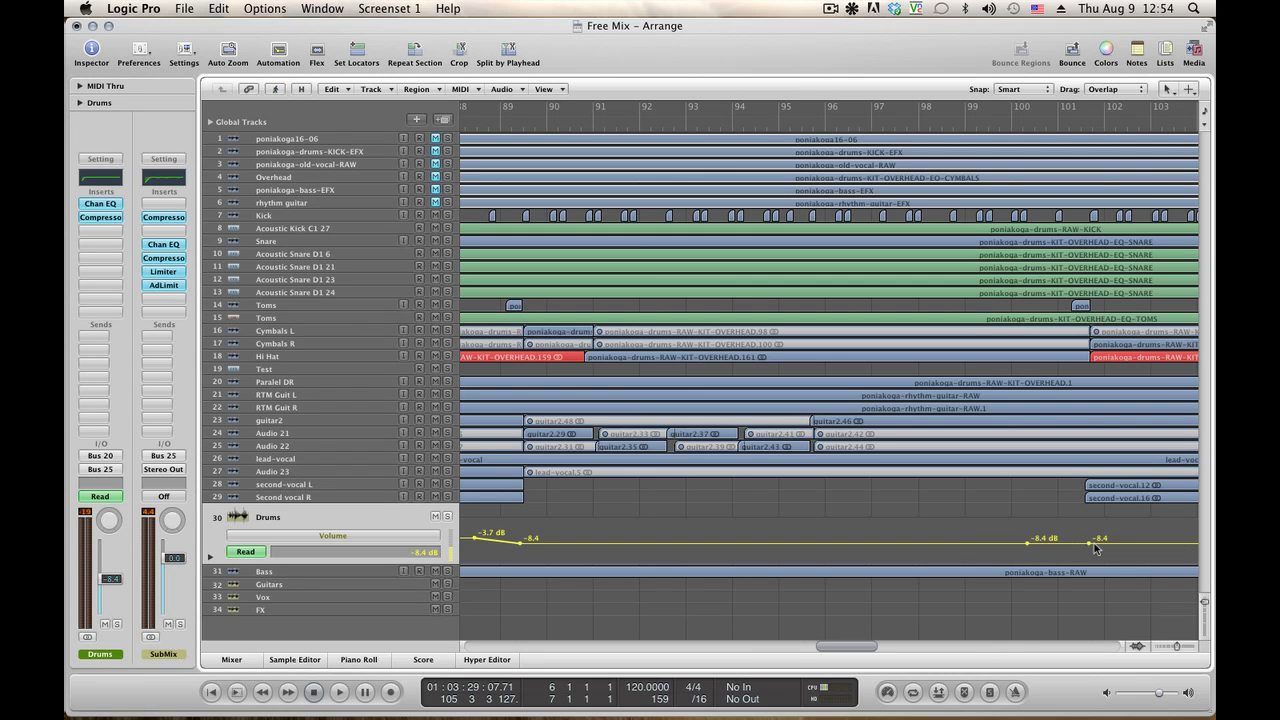
{"action": "left_click_drag", "start_coordinate": [1089, 543], "coordinate": [1089, 537]}
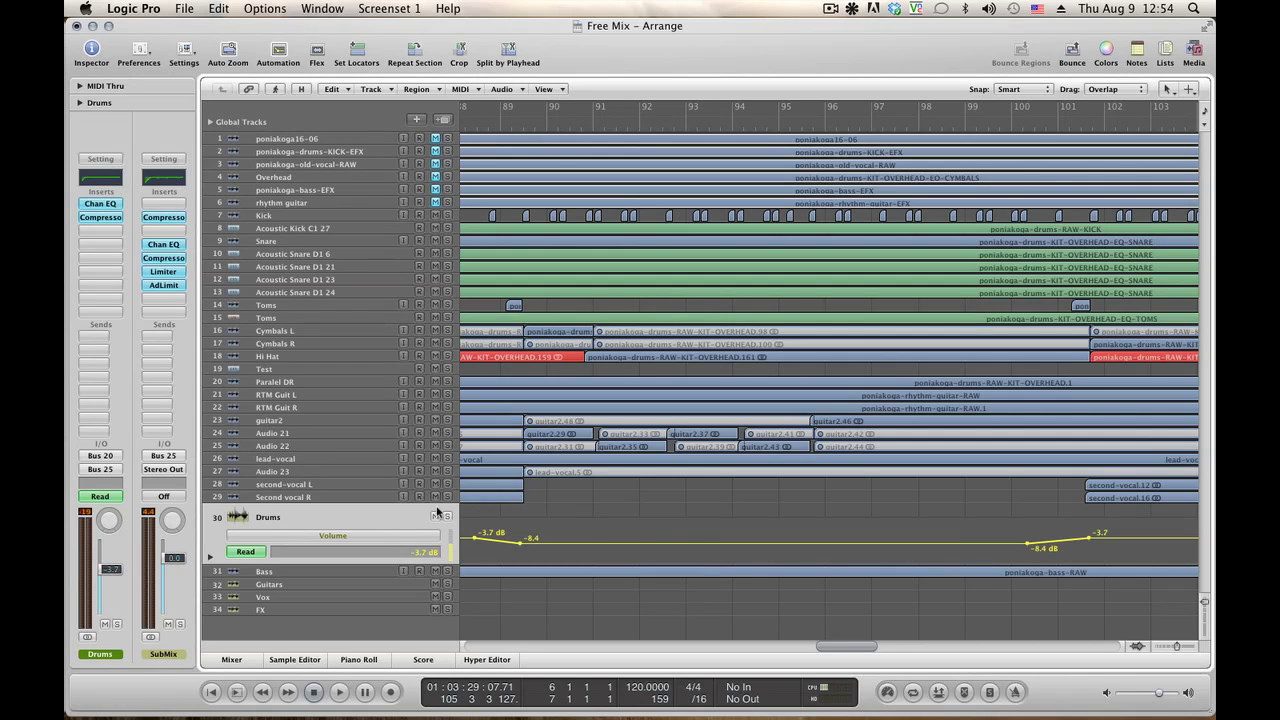
Add Guitars volume points at about bar 100 beat 2 and bar 101 beat 3, ramping from -7.9 dB up to about -4.3 dB.
{"action": "left_click", "coordinate": [321, 576]}
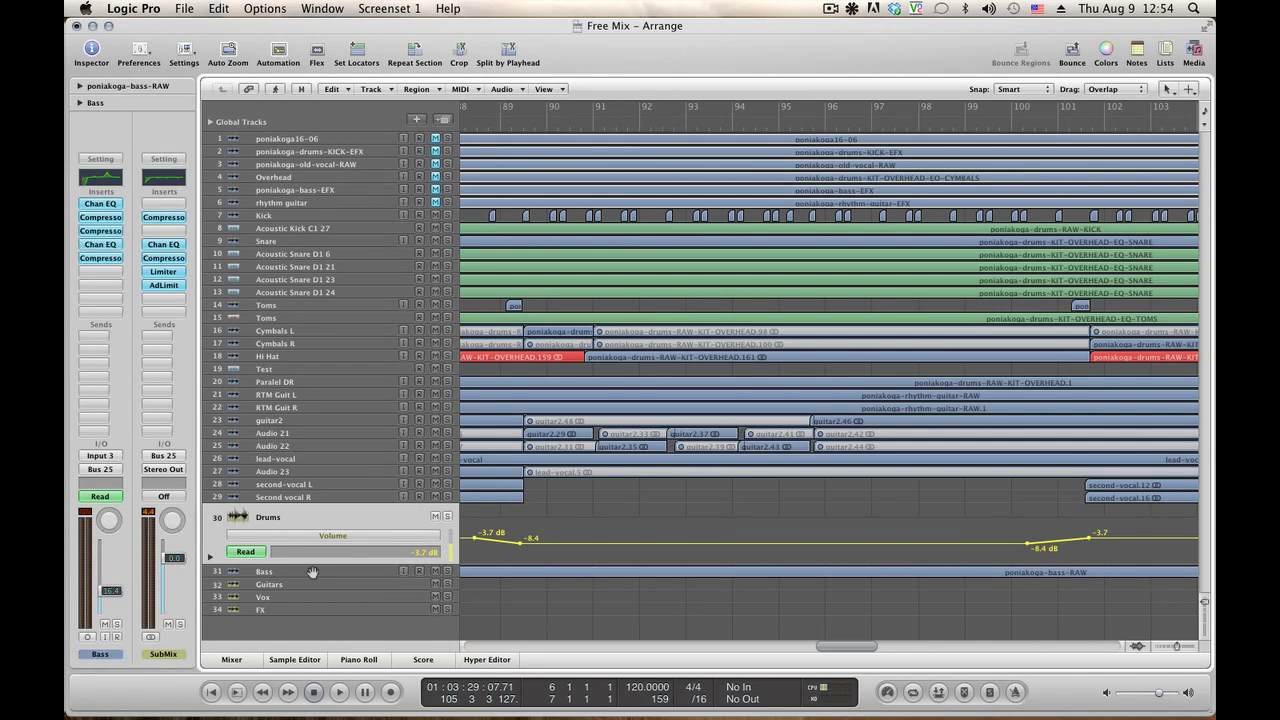
{"action": "left_click", "coordinate": [311, 588]}
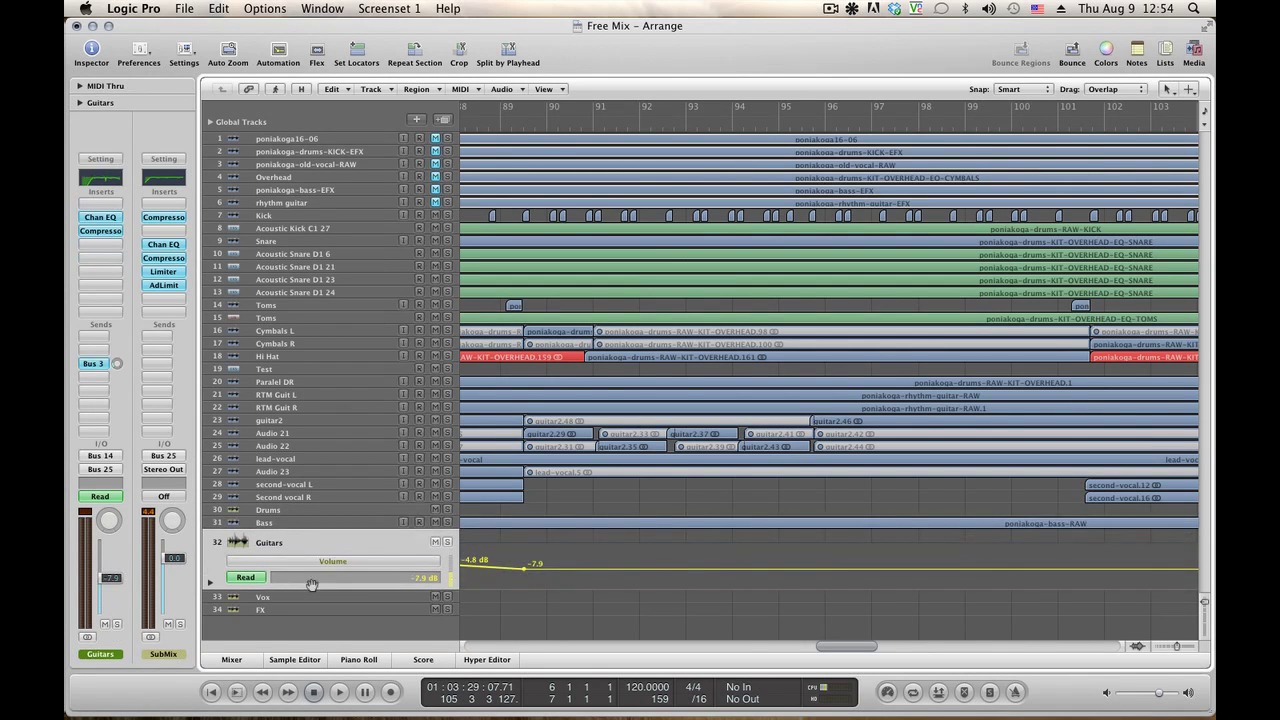
{"action": "left_click", "coordinate": [1086, 569]}
{"action": "left_click_drag", "start_coordinate": [1098, 573], "coordinate": [1099, 570]}
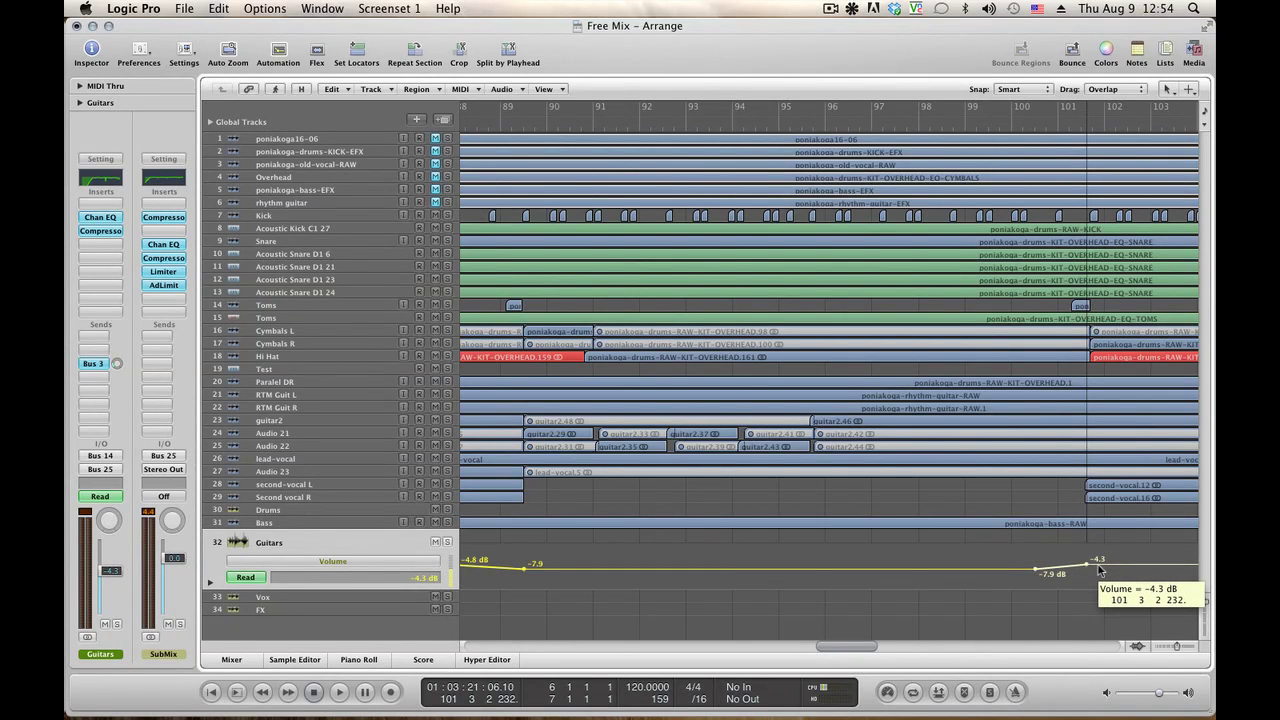
{"action": "left_click_drag", "start_coordinate": [1099, 570], "coordinate": [1099, 570]}
Add Vox volume points just before bar 100 and near bar 101 beat 3, ramping from -8.4 dB up to -2.2 dB.
{"action": "left_click", "coordinate": [311, 597]}
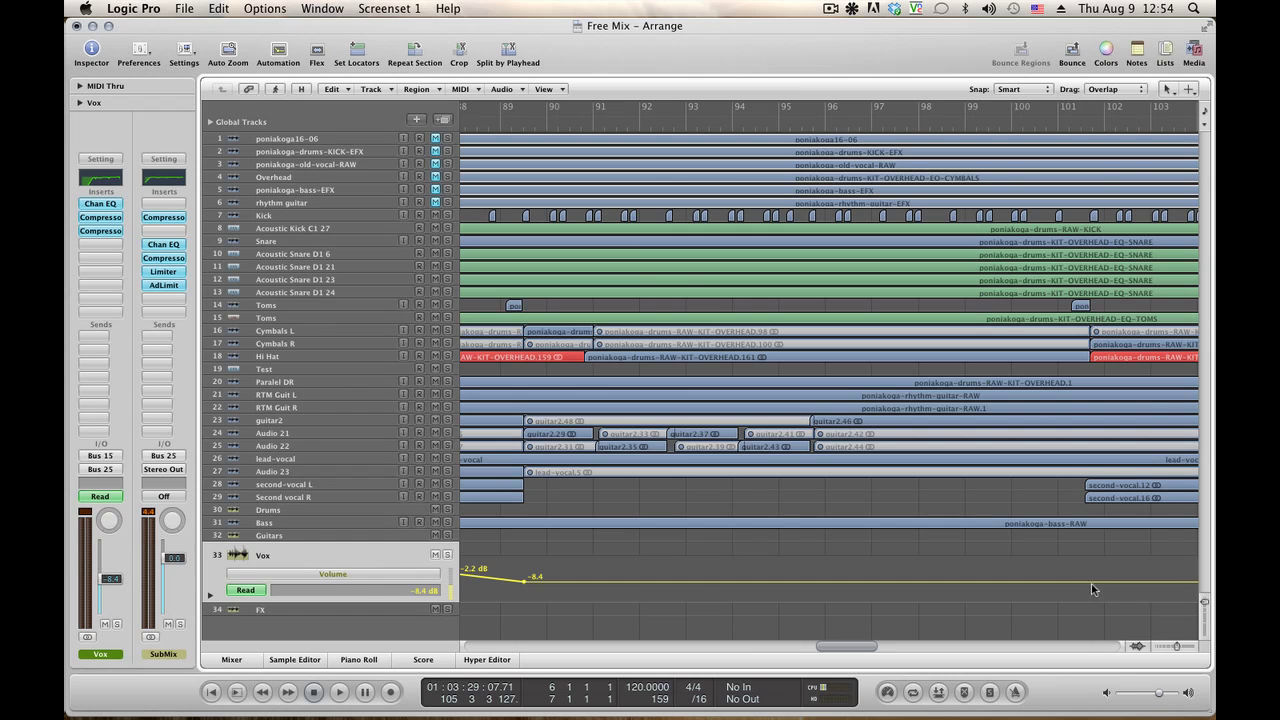
{"action": "left_click", "coordinate": [1008, 581]}
{"action": "left_click_drag", "start_coordinate": [1145, 585], "coordinate": [1142, 577]}
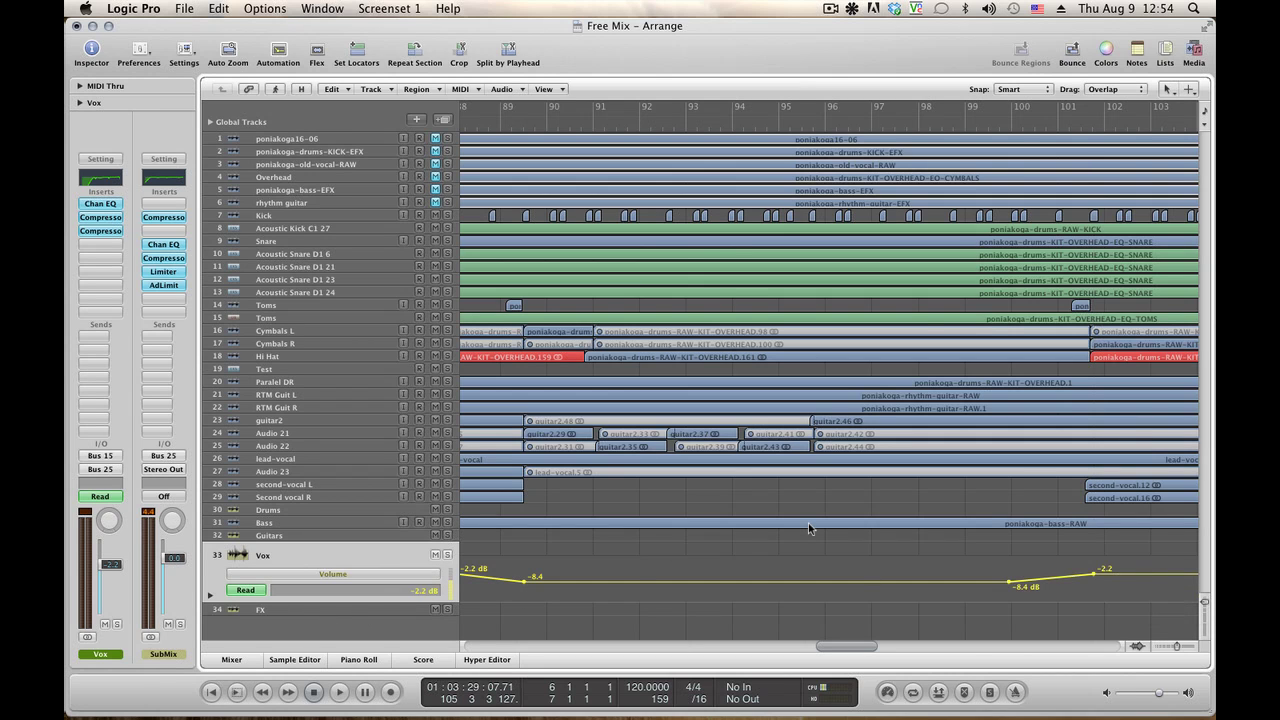
Add -4.8 dB volume points on guitar2 around bar 95 and bars 100 to 101, and lower the stretch between them to -9.3 dB.
{"action": "key", "text": "space"}
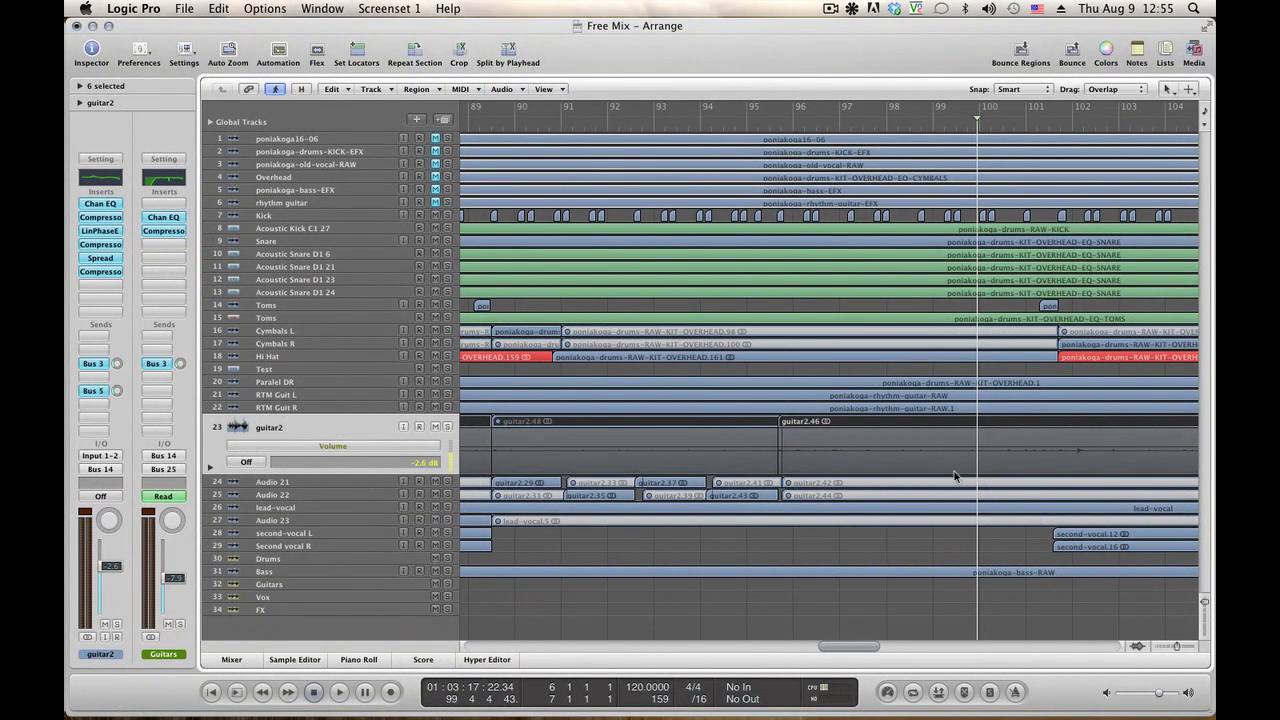
{"action": "left_click", "coordinate": [1061, 451]}
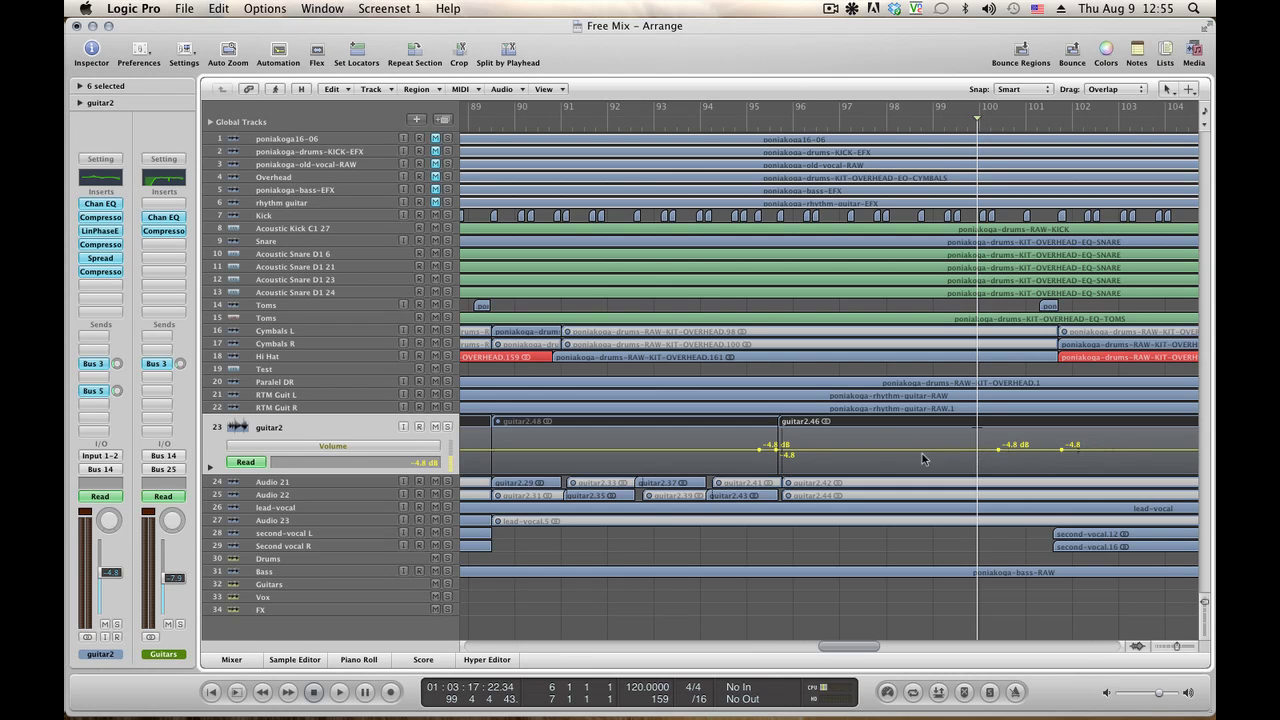
{"action": "left_click_drag", "start_coordinate": [922, 453], "coordinate": [923, 460]}
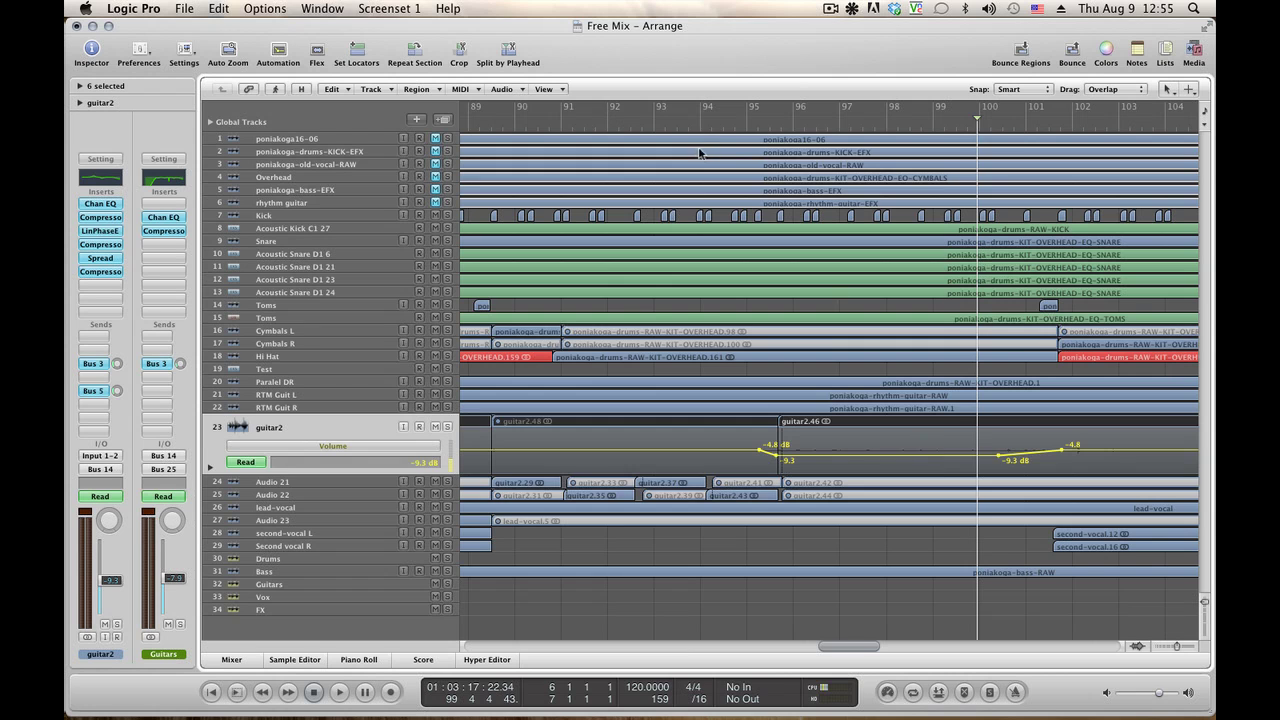
Play the section leading up to bar 102, and move the start of the Drums volume rise earlier, to about bar 99.5.
{"action": "left_click", "coordinate": [684, 121]}
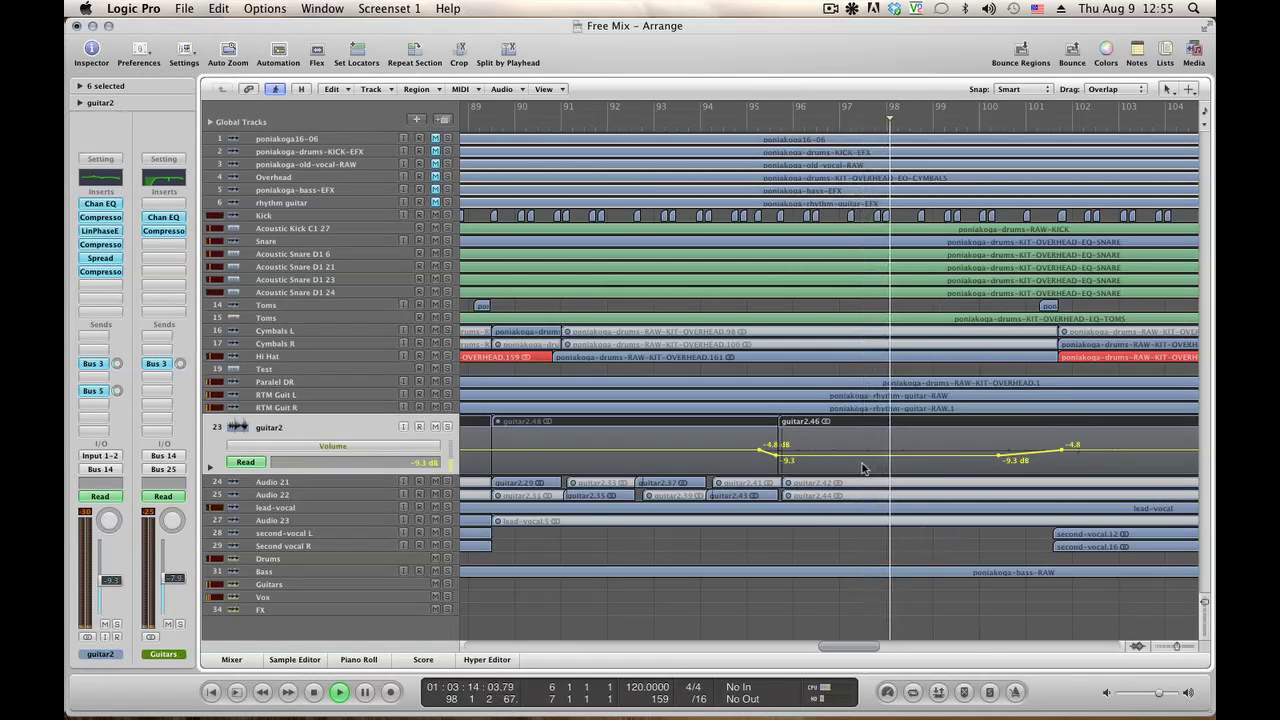
{"action": "left_click", "coordinate": [305, 395]}
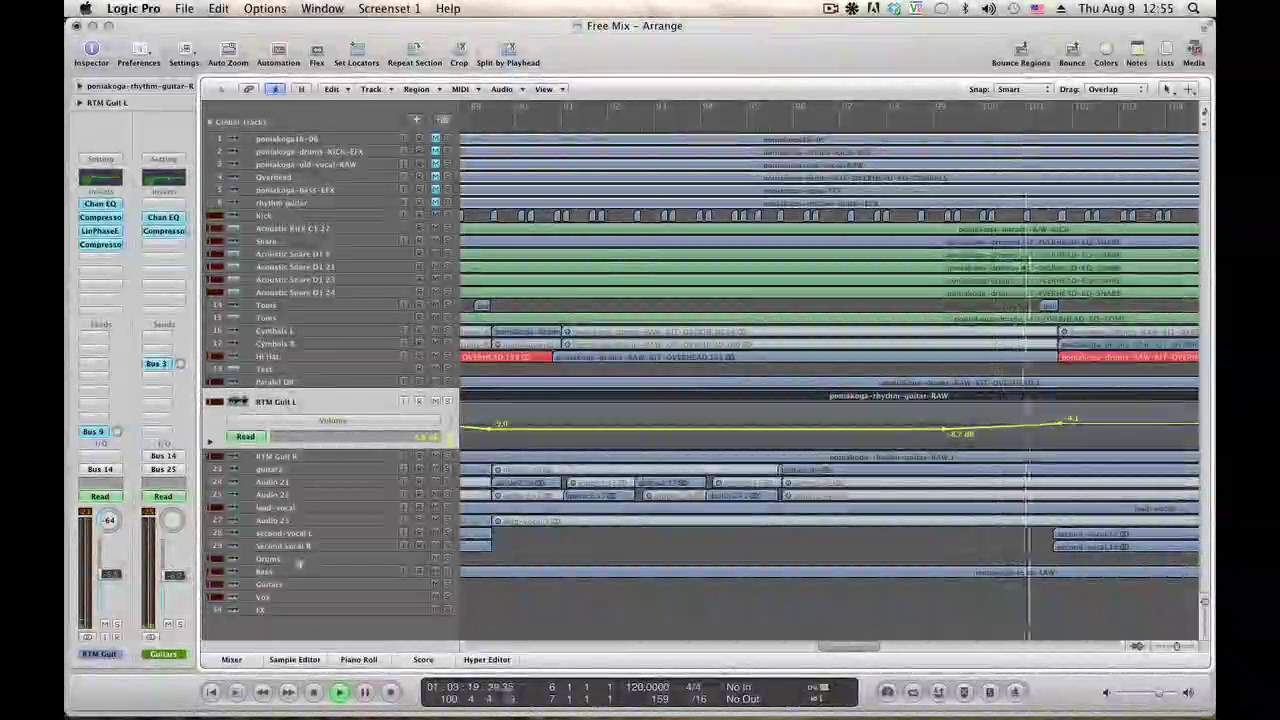
{"action": "left_click", "coordinate": [305, 571]}
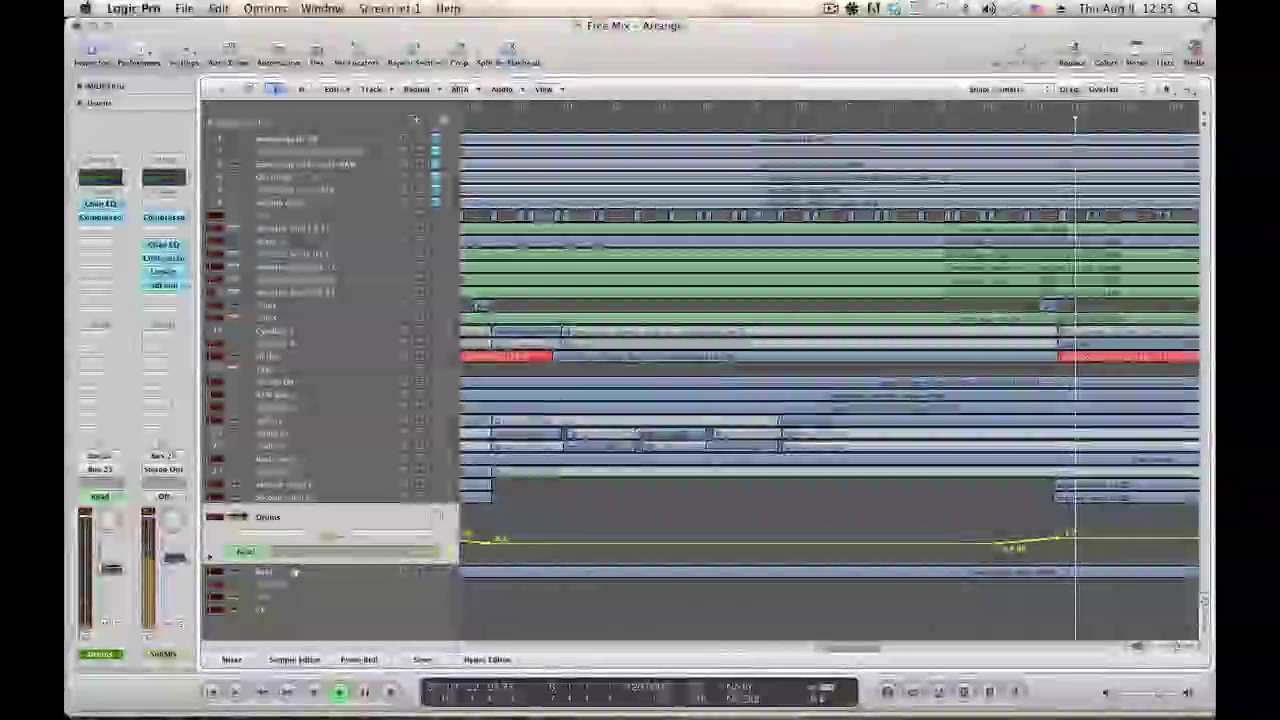
{"action": "key", "text": "space"}
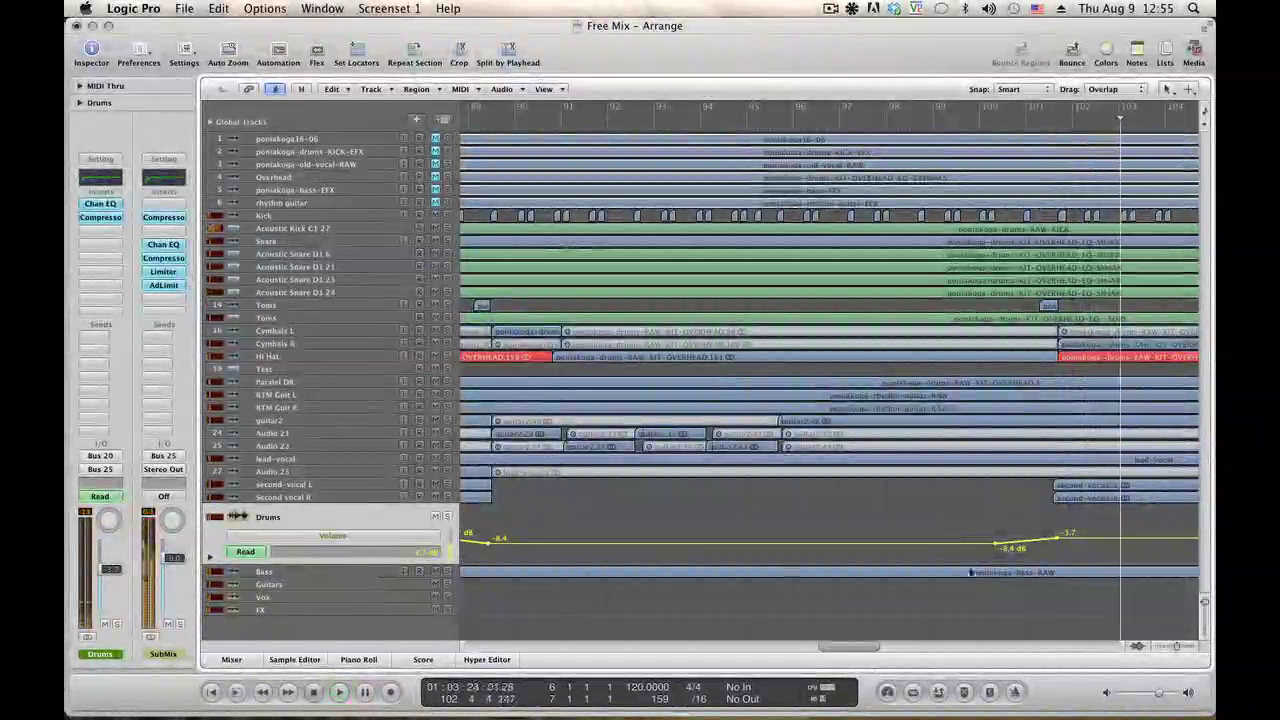
{"action": "left_click_drag", "start_coordinate": [997, 548], "coordinate": [958, 546]}
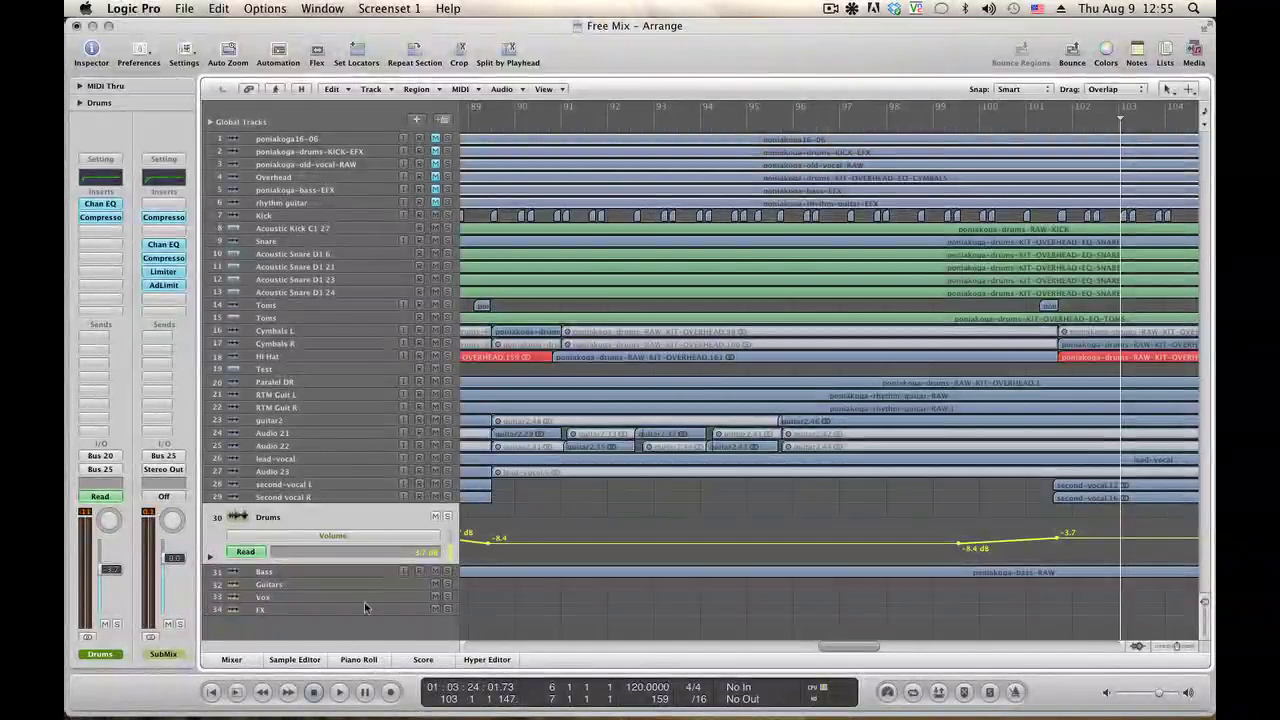
Move the start of the volume rise on the Bass and Guitars tracks earlier, to about bar 99.5.
{"action": "left_click", "coordinate": [279, 574]}
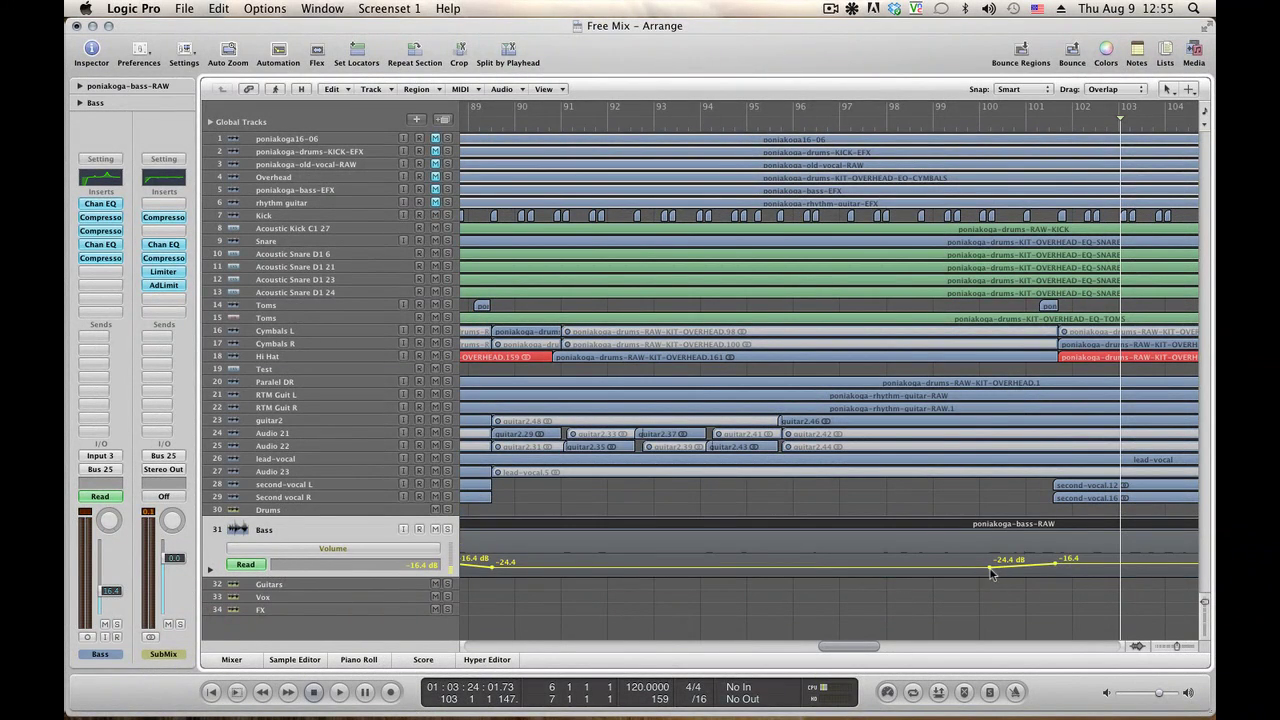
{"action": "left_click_drag", "start_coordinate": [990, 573], "coordinate": [966, 573]}
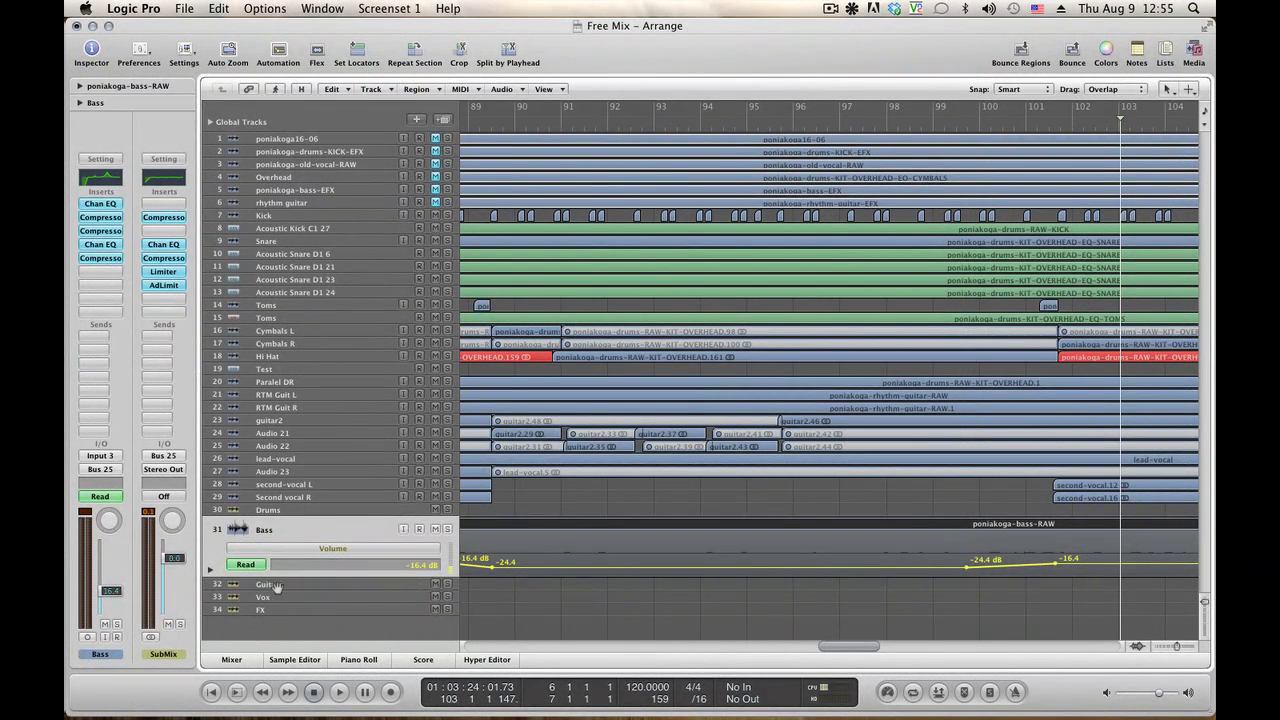
{"action": "left_click", "coordinate": [278, 586]}
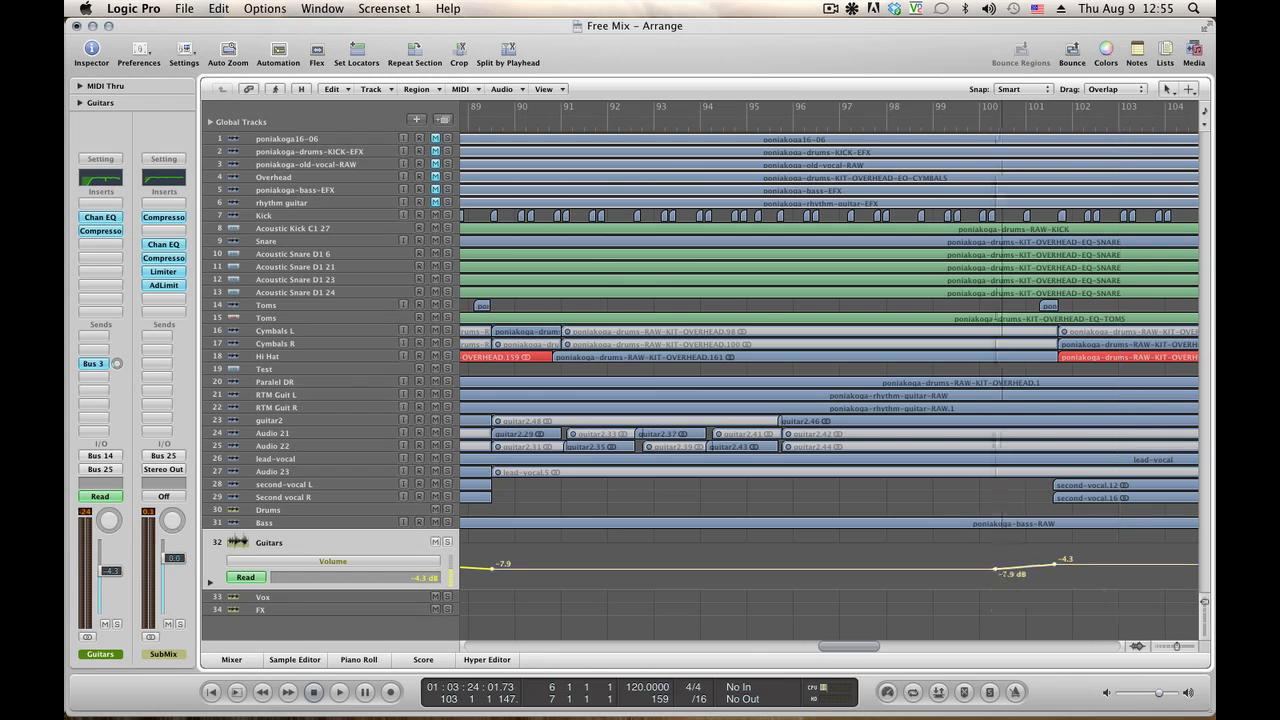
{"action": "left_click_drag", "start_coordinate": [995, 569], "coordinate": [963, 569]}
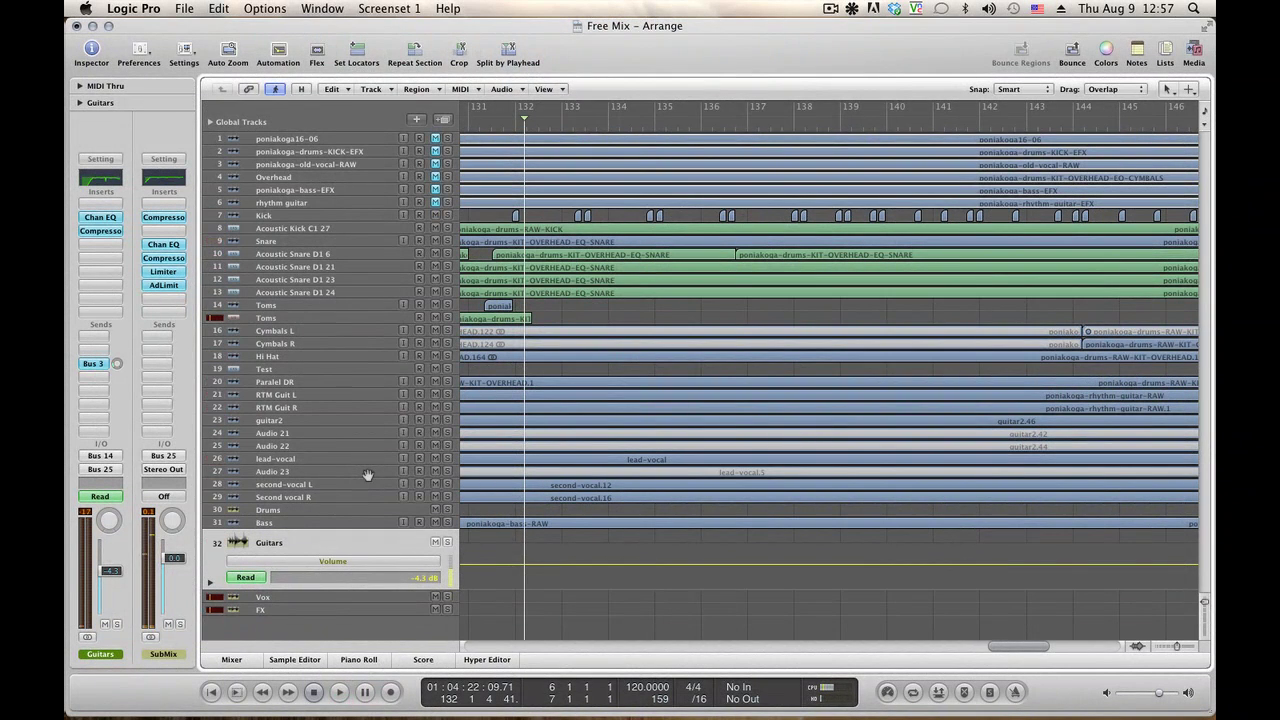
Audition the passage from about bar 131 and add a Drums volume automation drop to -10.5 dB just before bar 132.
{"action": "left_click", "coordinate": [508, 126]}
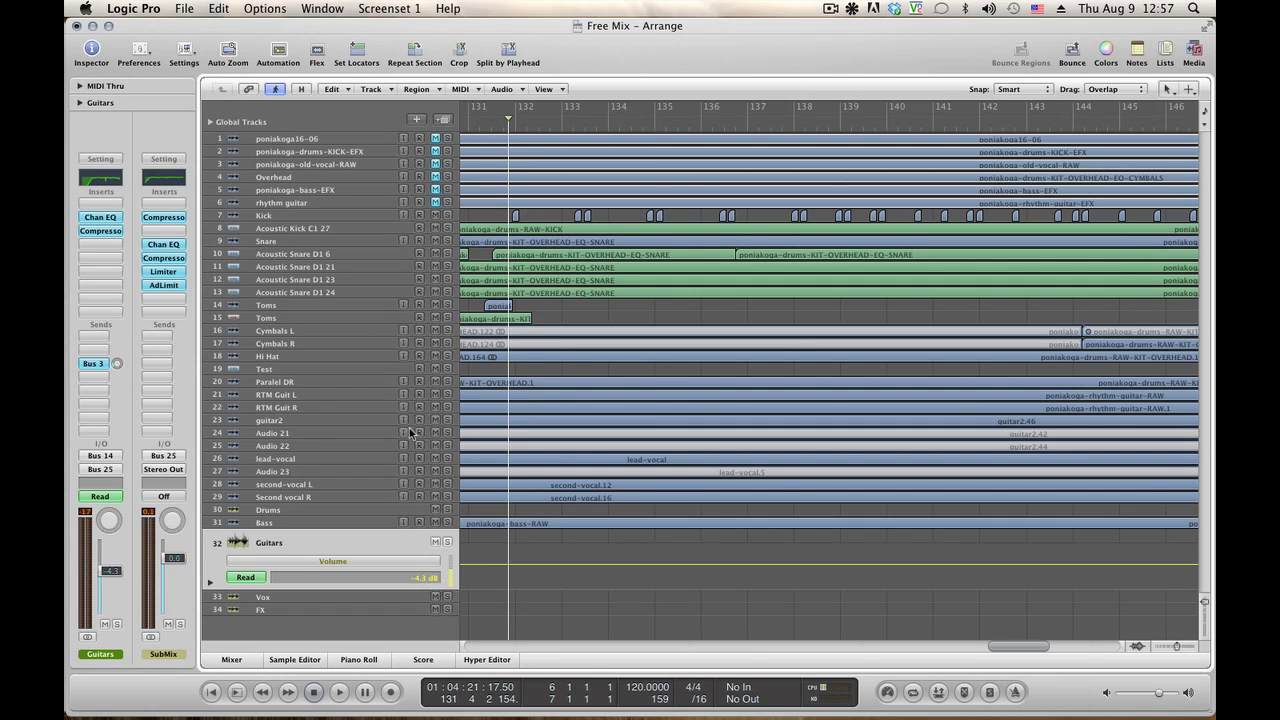
{"action": "left_click", "coordinate": [340, 511]}
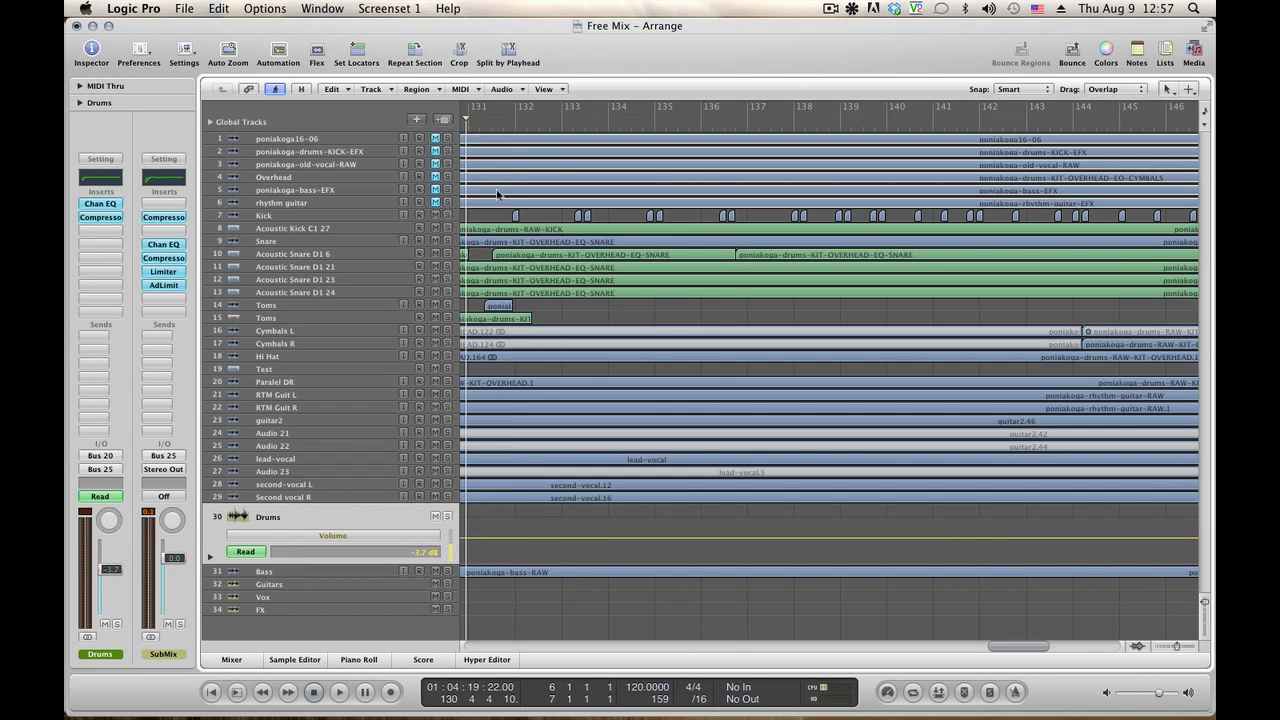
{"action": "key", "text": "space"}
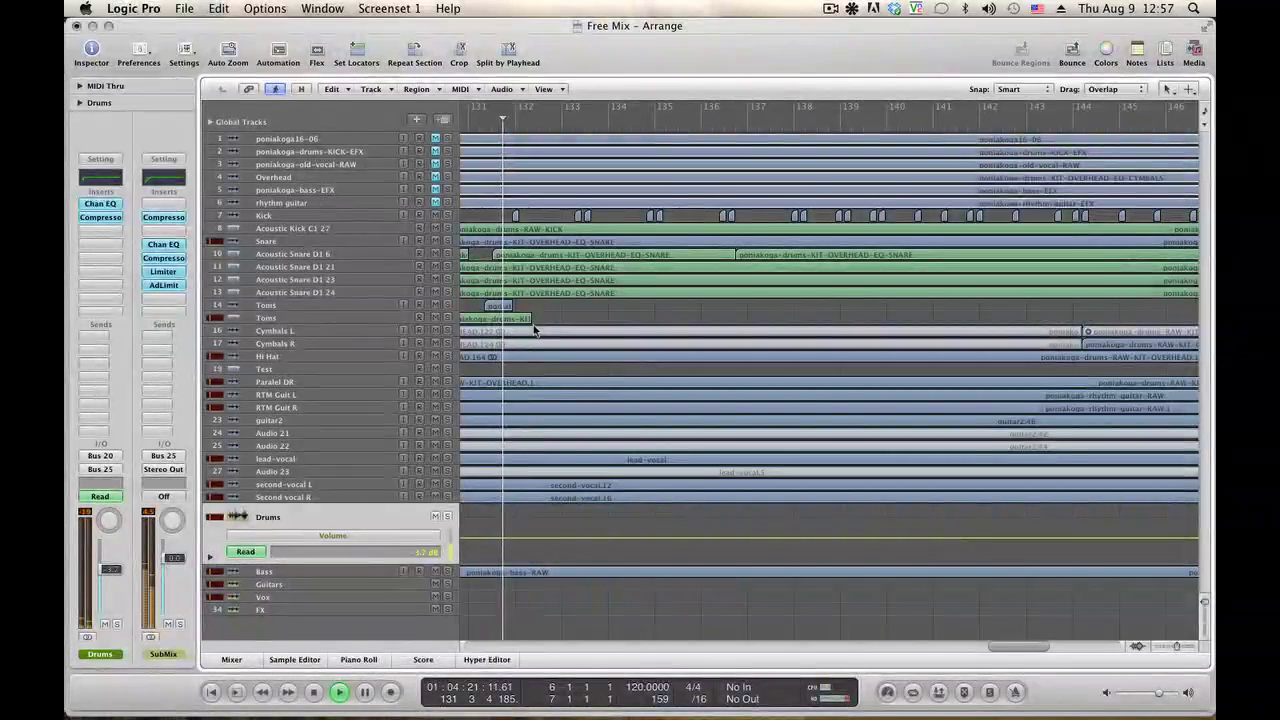
{"action": "key", "text": "space"}
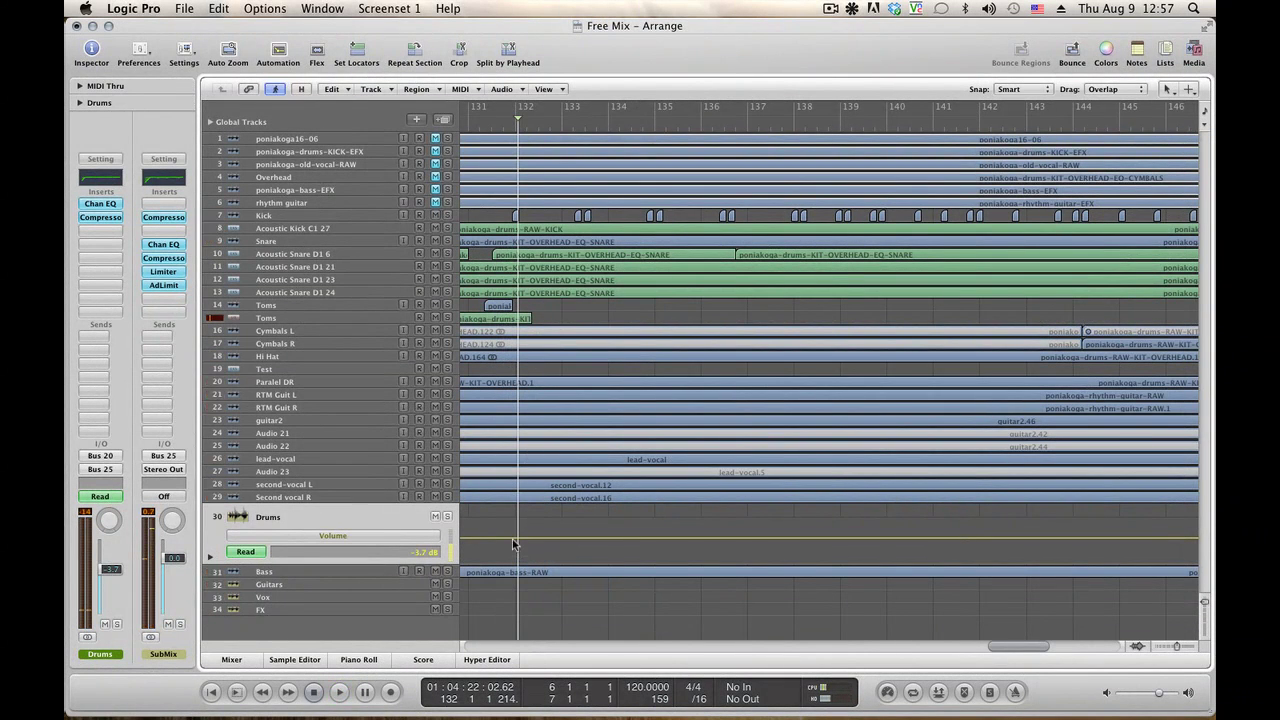
{"action": "left_click", "coordinate": [512, 542]}
{"action": "left_click_drag", "start_coordinate": [1178, 648], "coordinate": [1184, 650]}
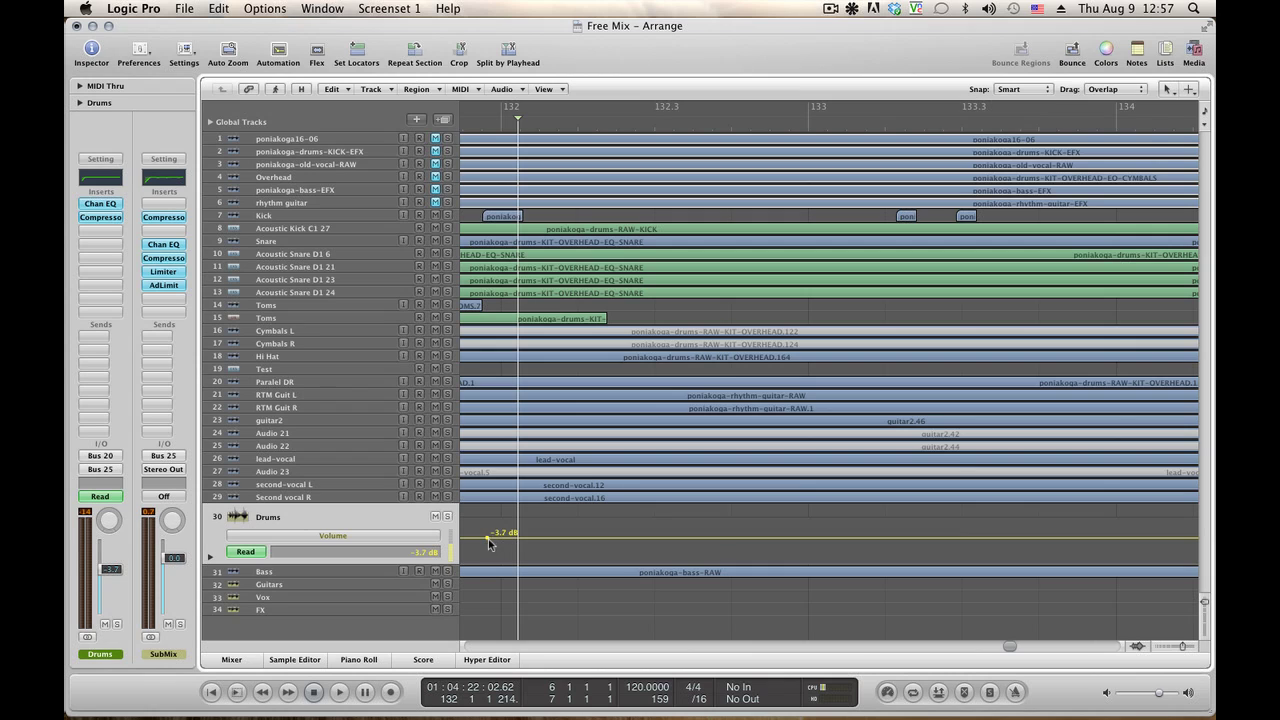
{"action": "mouse_move", "coordinate": [488, 543]}
{"action": "left_mouse_down"}
{"action": "mouse_move", "coordinate": [475, 543]}
{"action": "mouse_move", "coordinate": [502, 551]}
{"action": "left_mouse_up"}
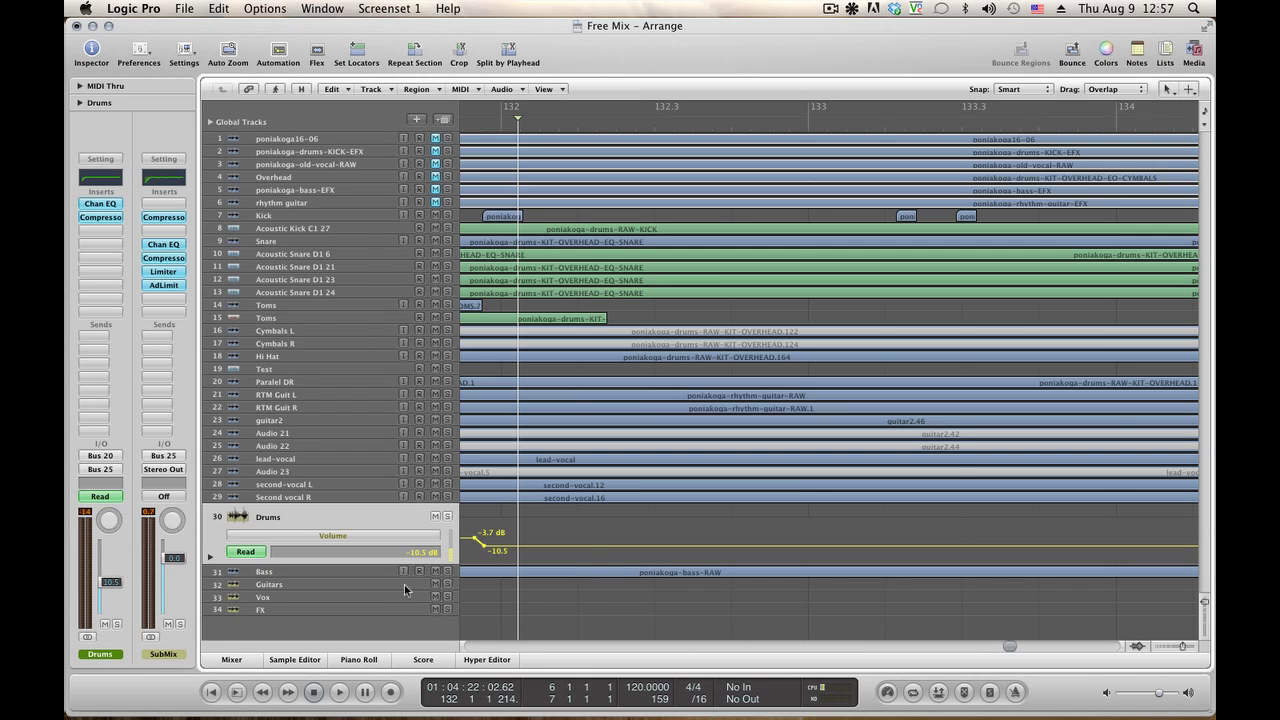
Add a volume automation drop to -26.2 dB on the Bass track just before bar 132.
{"action": "left_click", "coordinate": [472, 571]}
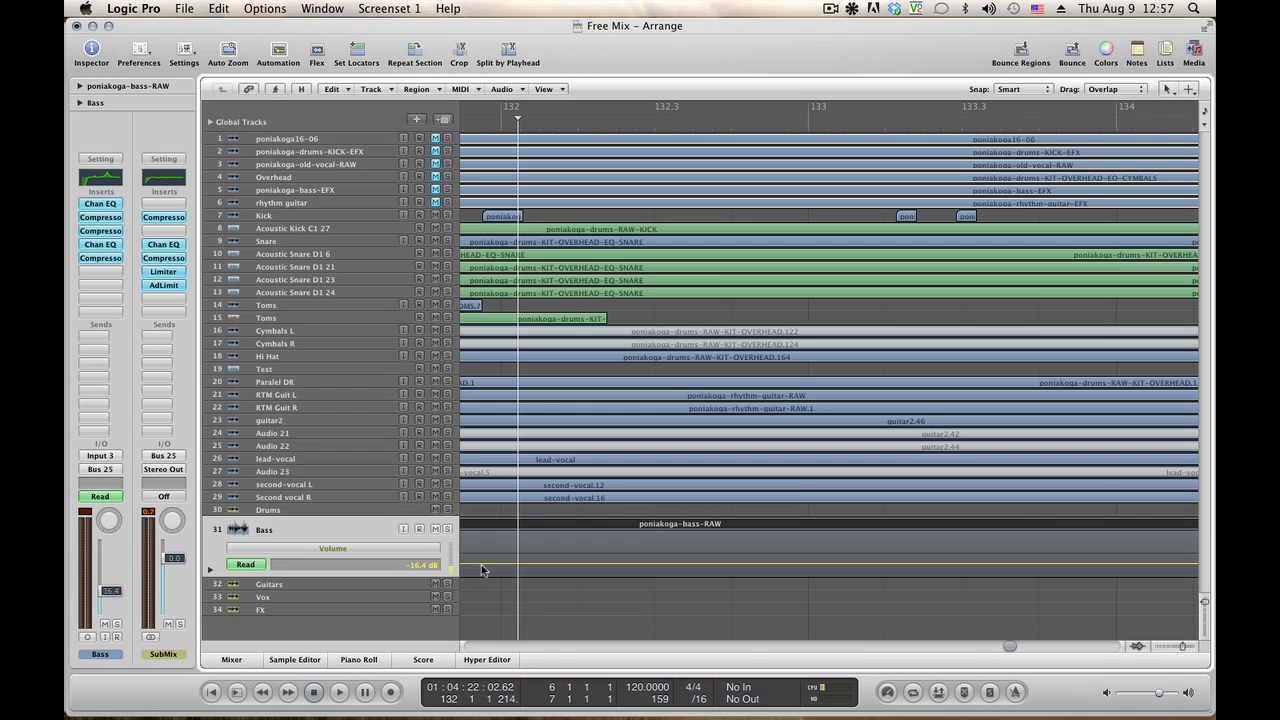
{"action": "left_click", "coordinate": [481, 564]}
{"action": "left_click", "coordinate": [495, 566]}
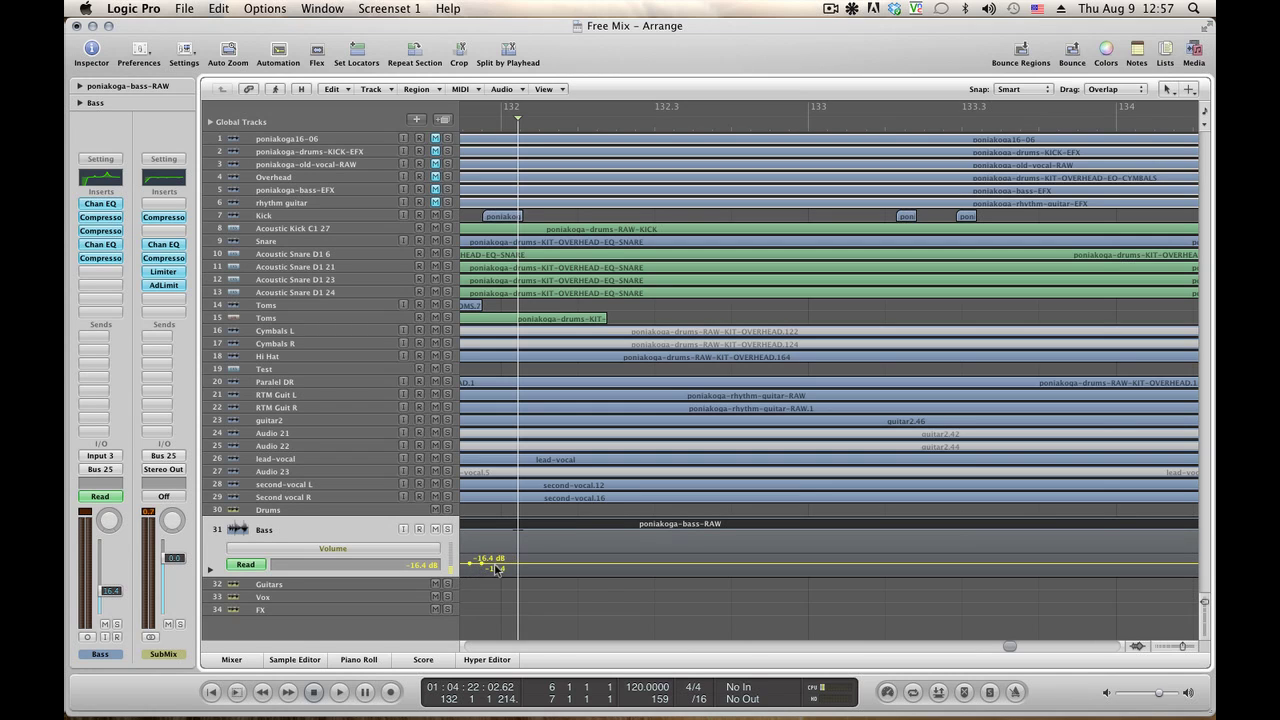
{"action": "left_click_drag", "start_coordinate": [495, 568], "coordinate": [497, 573]}
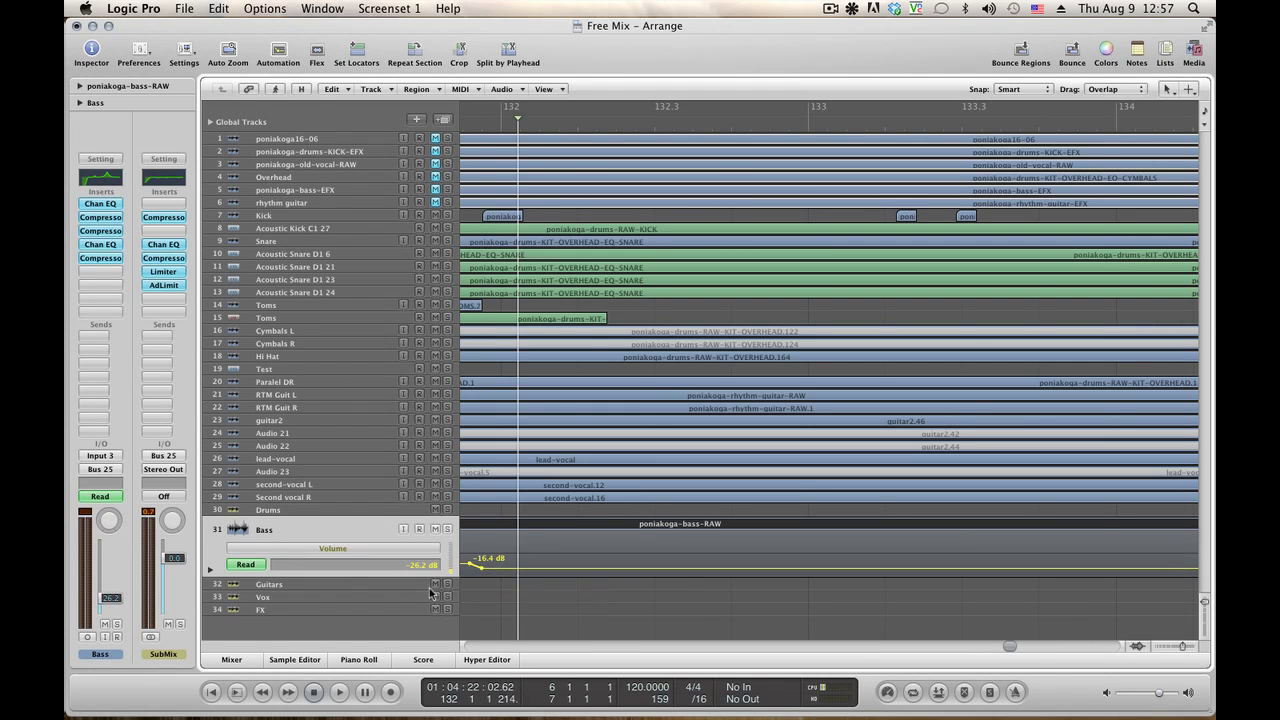
Check the playback position just before bar 132 and add a Guitars volume automation drop to -9.9 dB there.
{"action": "left_click", "coordinate": [360, 587]}
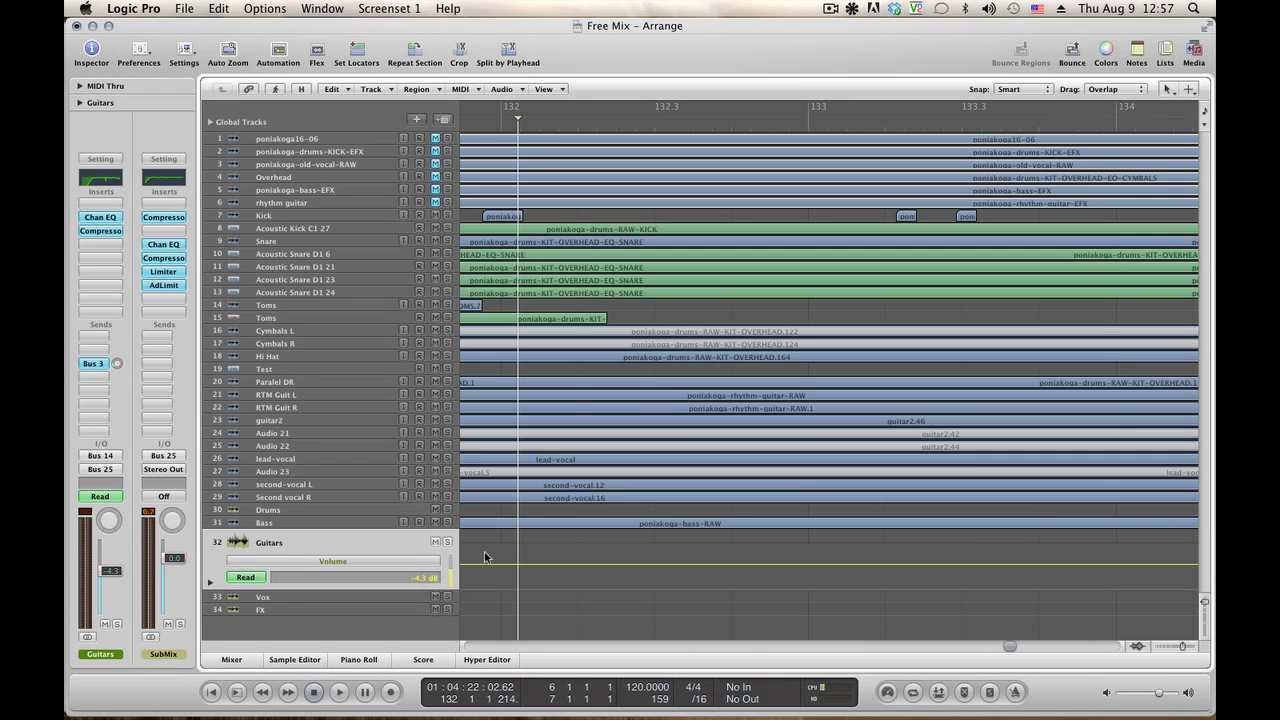
{"action": "left_click", "coordinate": [482, 128]}
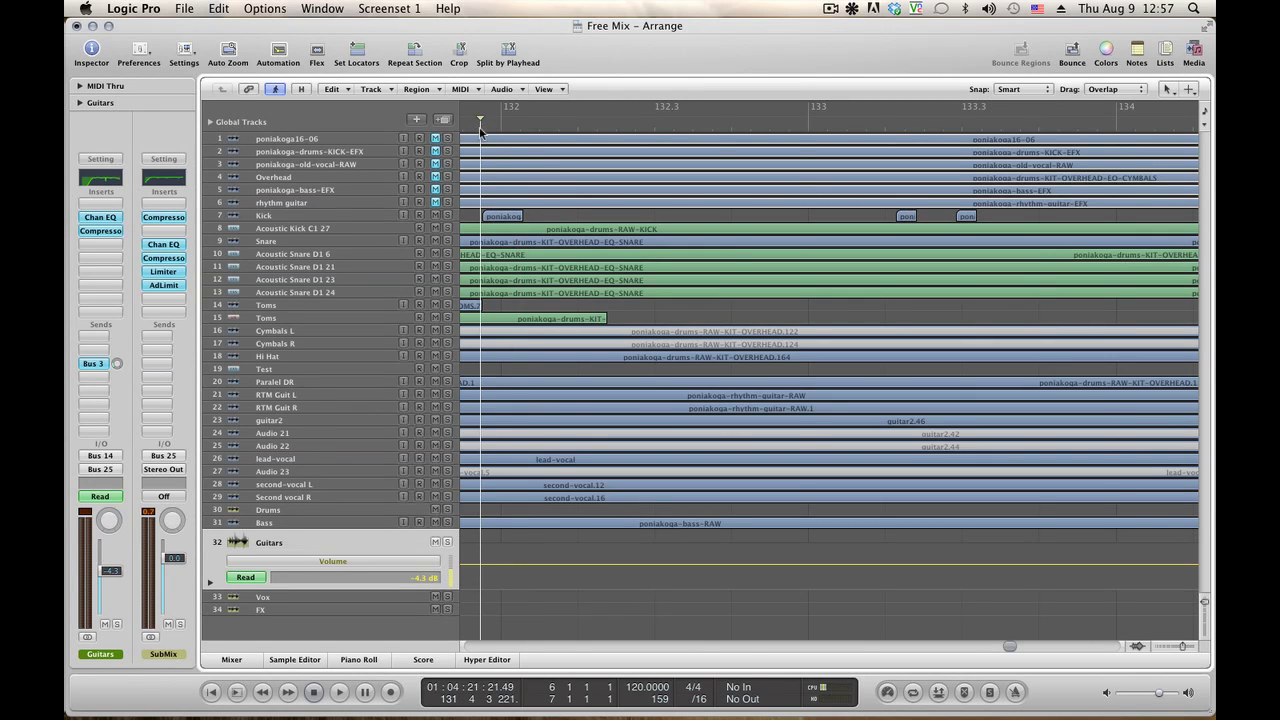
{"action": "key", "text": "space"}
{"action": "key", "text": "space"}
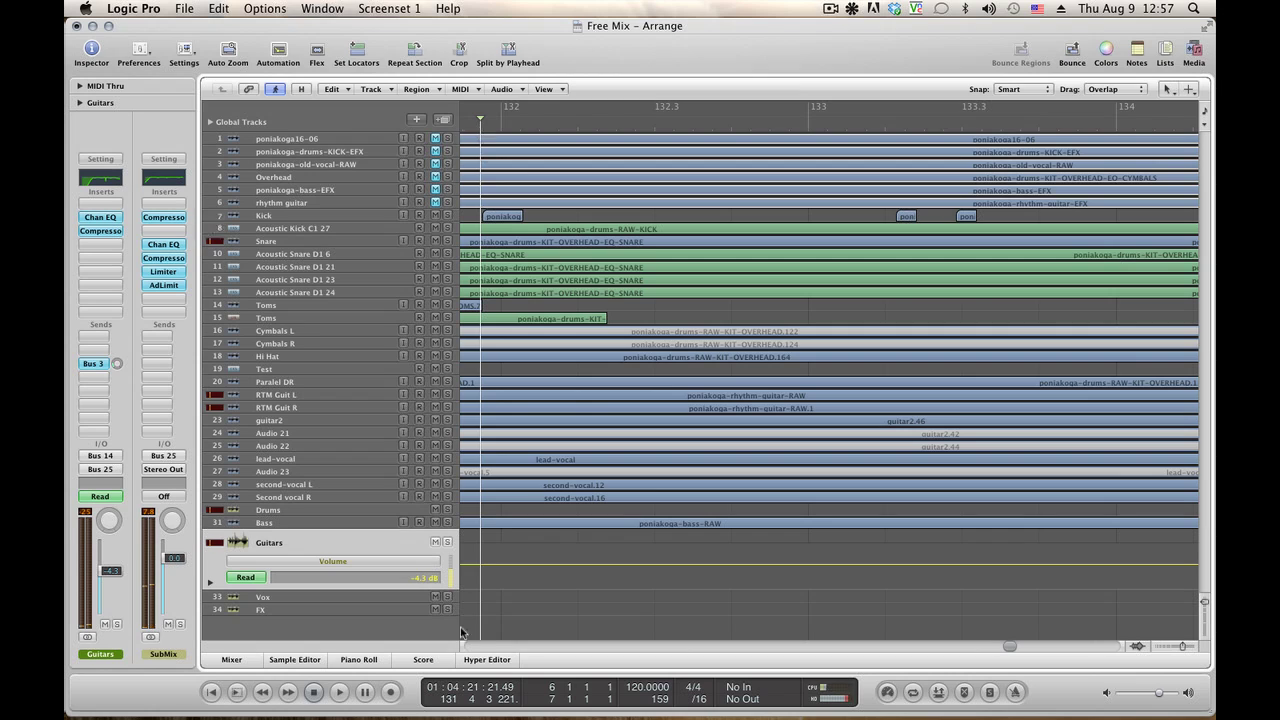
{"action": "left_click", "coordinate": [485, 567]}
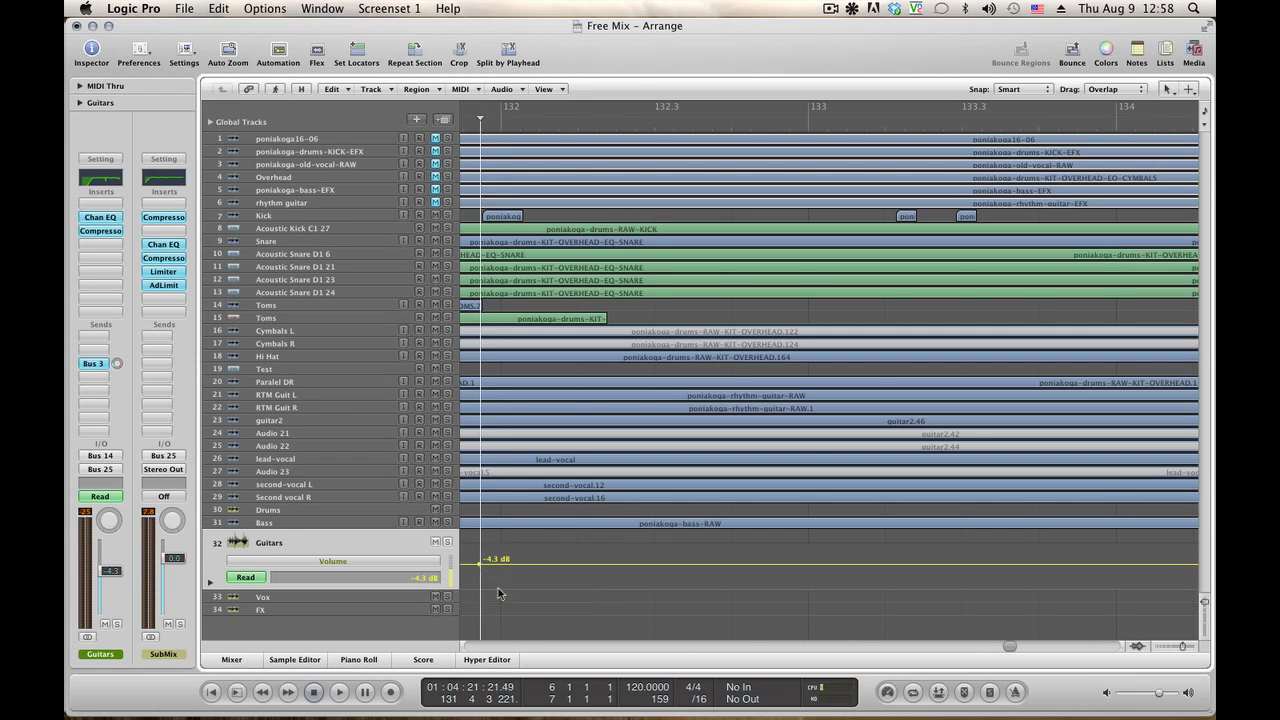
{"action": "left_click_drag", "start_coordinate": [1001, 642], "coordinate": [997, 643]}
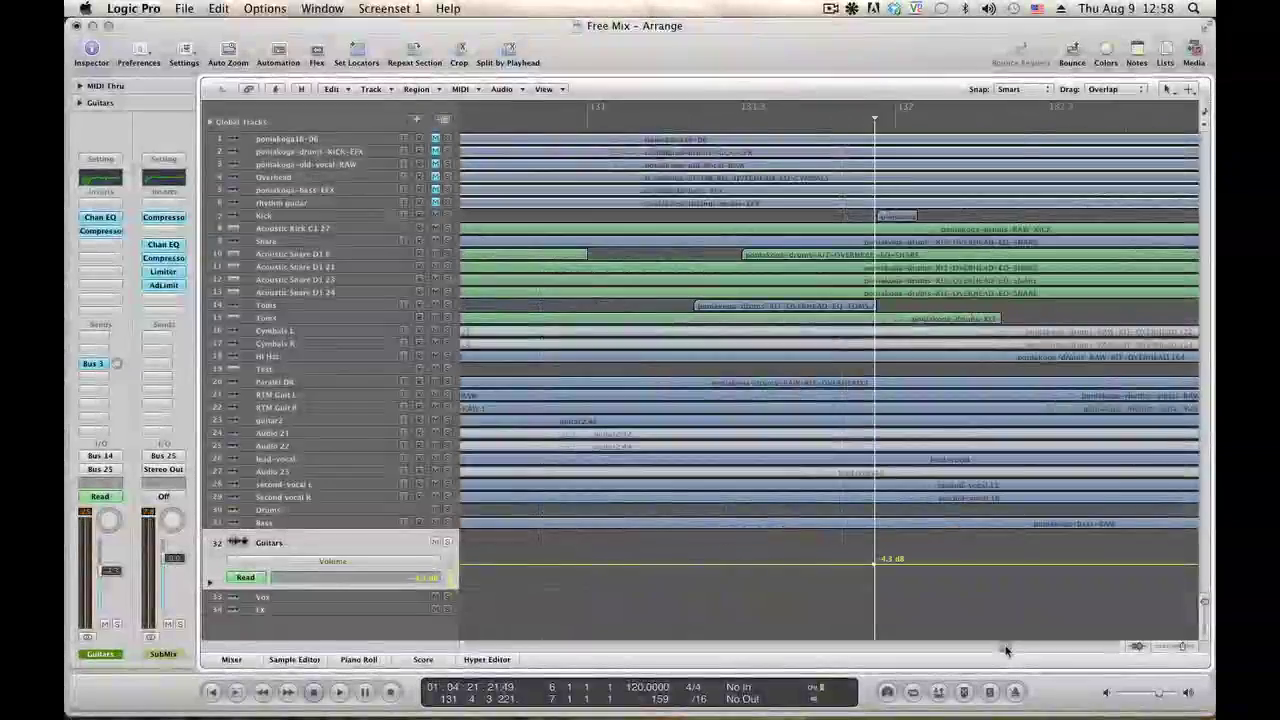
{"action": "left_click", "coordinate": [864, 569]}
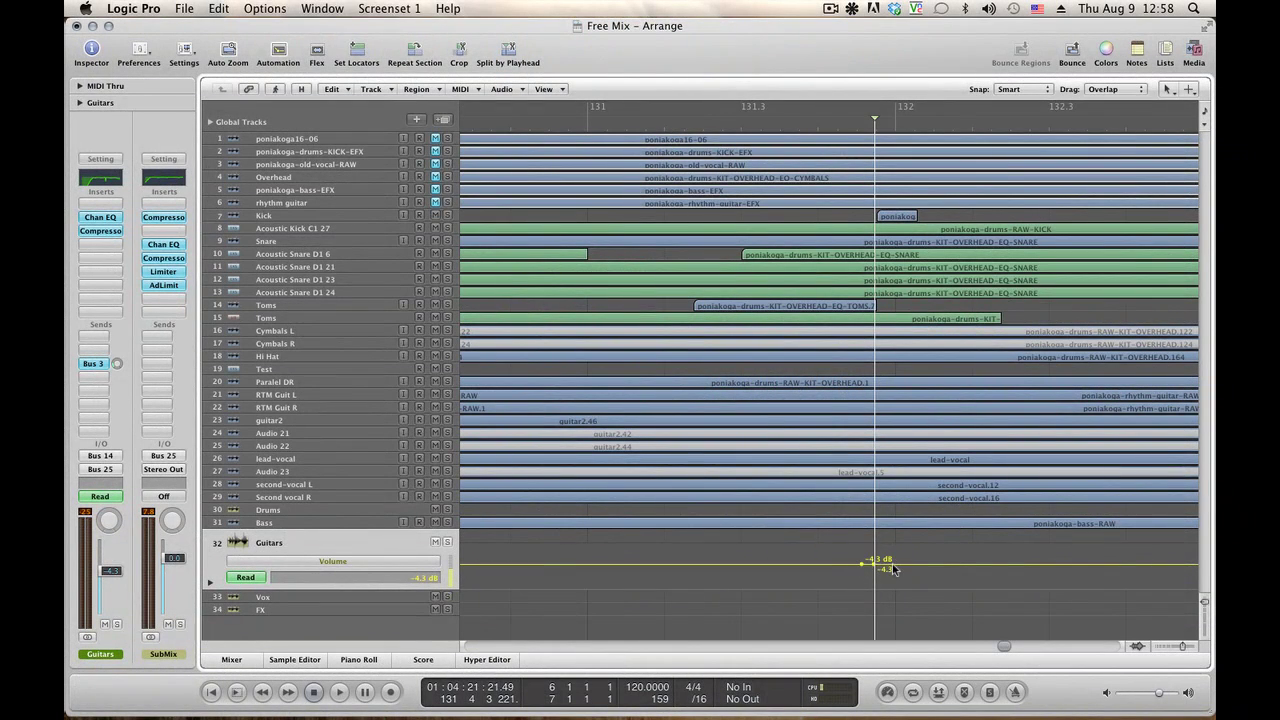
{"action": "left_click_drag", "start_coordinate": [895, 568], "coordinate": [896, 577]}
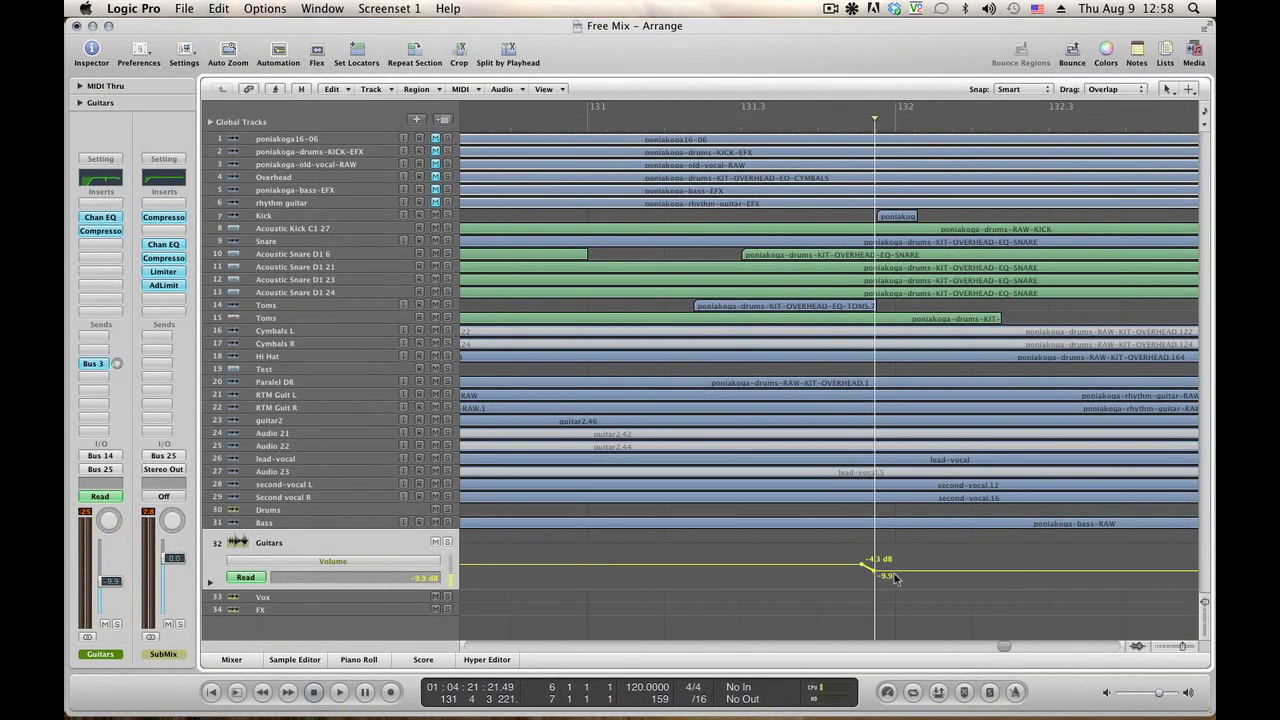
Audition the Vox track from about bar 131 and add a volume automation drop to -7.1 dB at bar 132.
{"action": "left_click", "coordinate": [340, 599]}
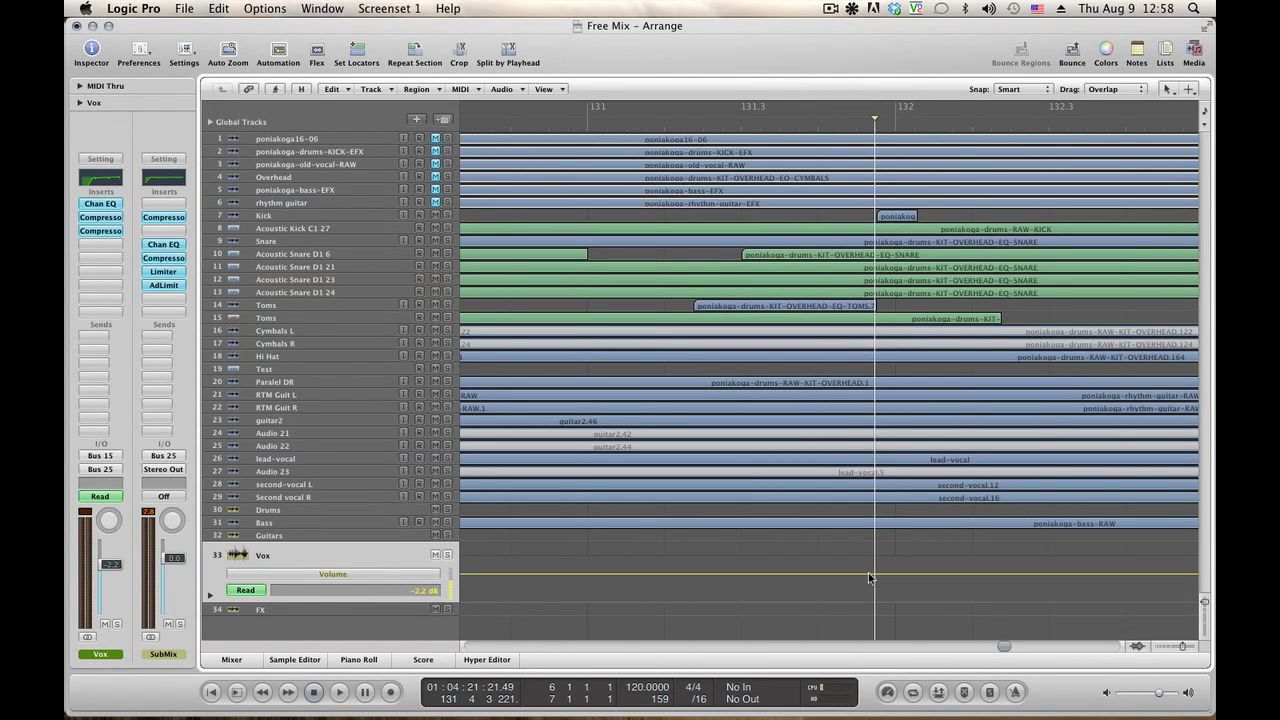
{"action": "left_click", "coordinate": [657, 125]}
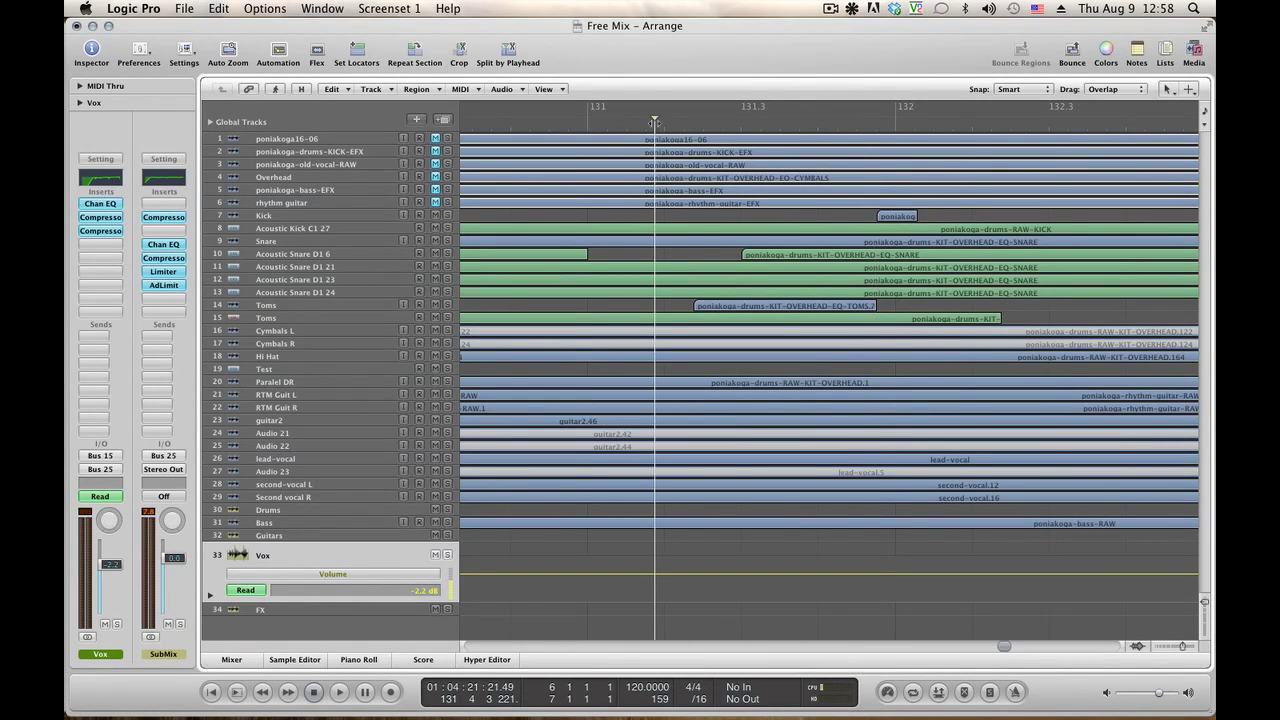
{"action": "key", "text": "space"}
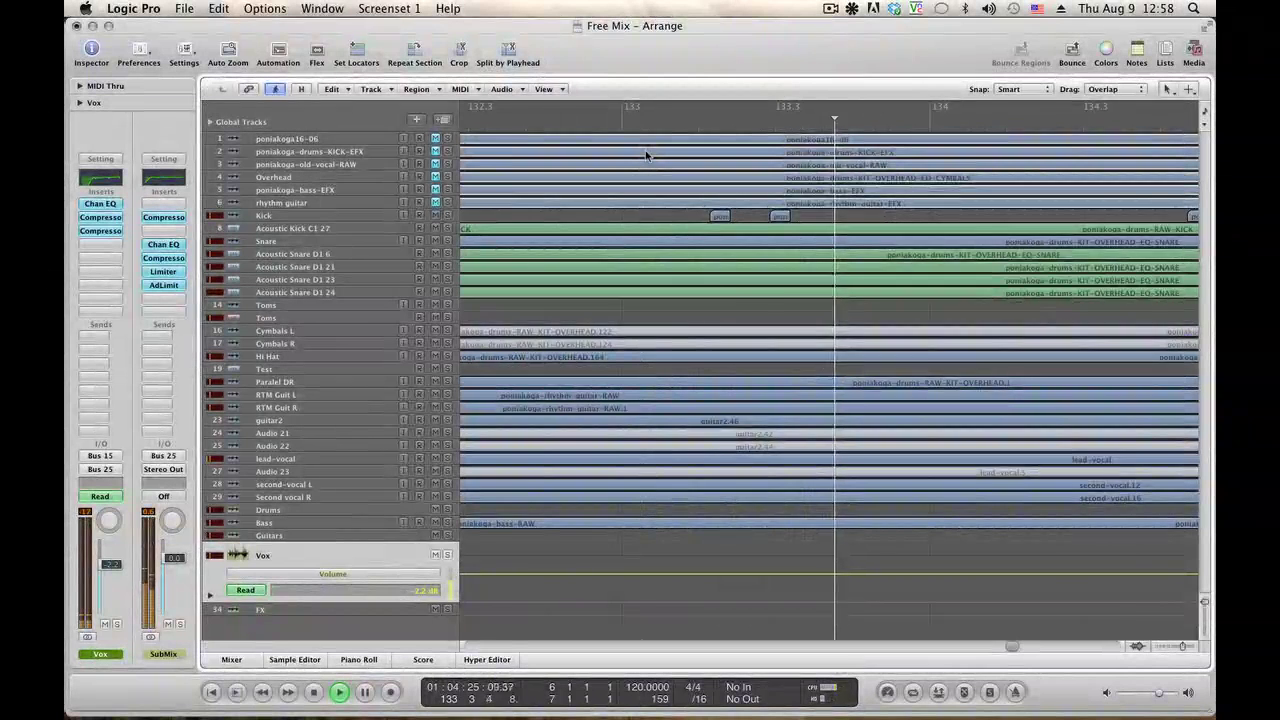
{"action": "key", "text": "space"}
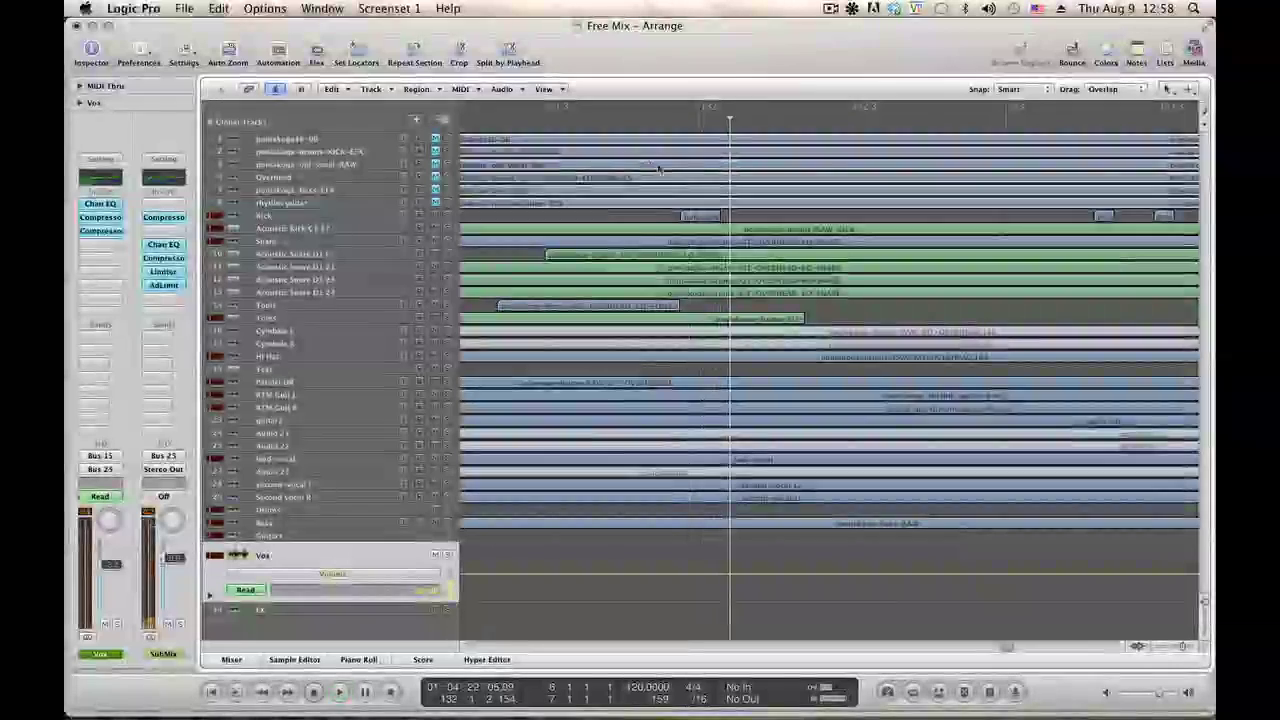
{"action": "left_click", "coordinate": [704, 574]}
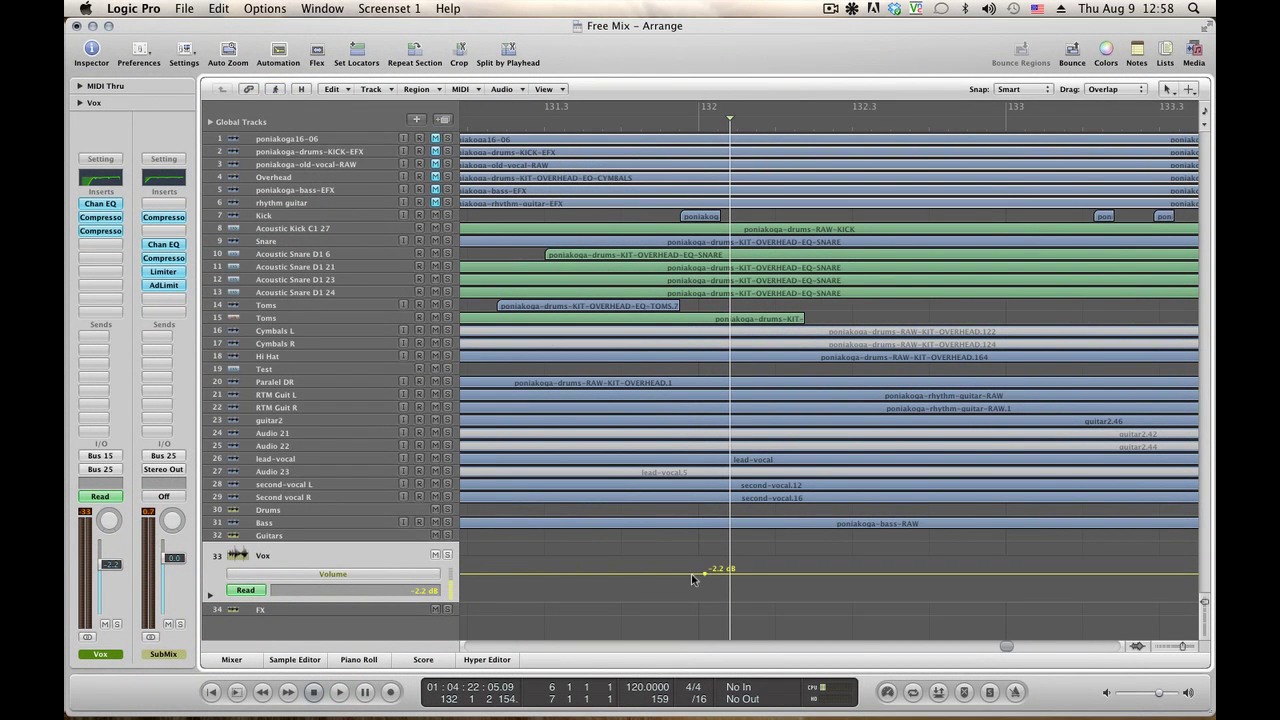
{"action": "left_click_drag", "start_coordinate": [714, 576], "coordinate": [714, 584]}
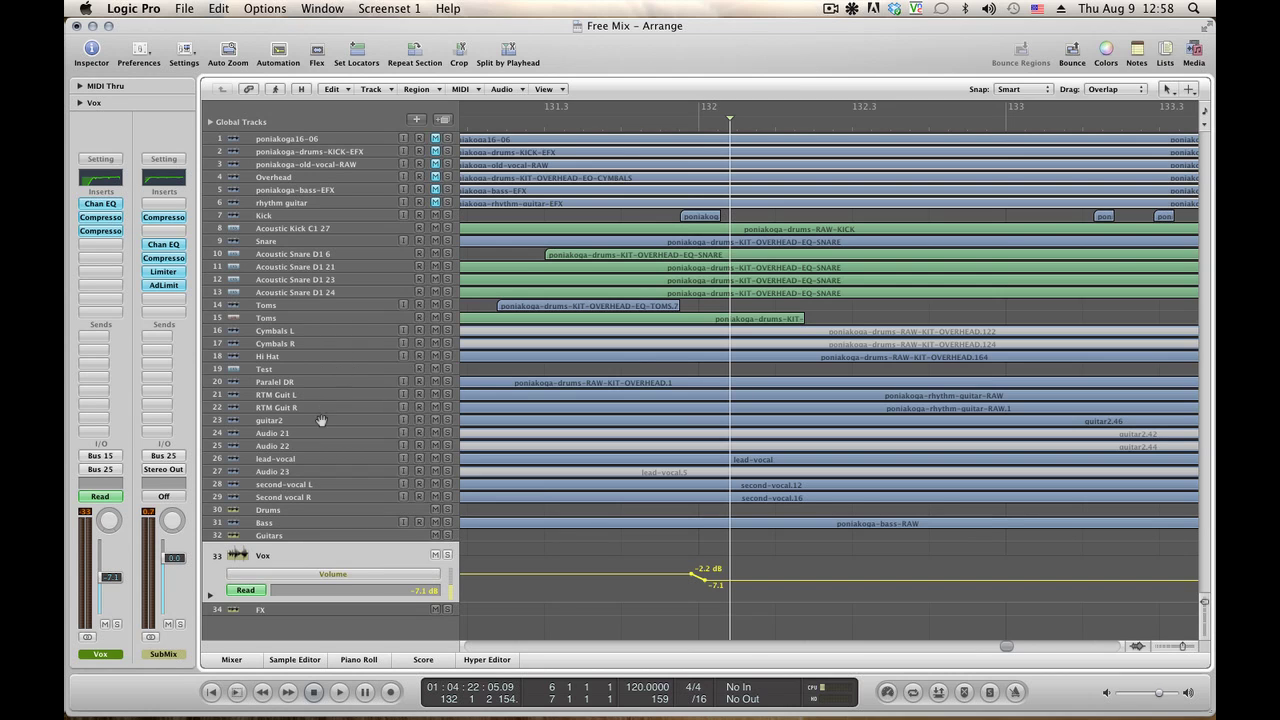
Automate the lead-vocal track's Send 8 (Vox Delay) to drop to -∞ dB just after bar 132.
{"action": "left_click", "coordinate": [283, 460]}
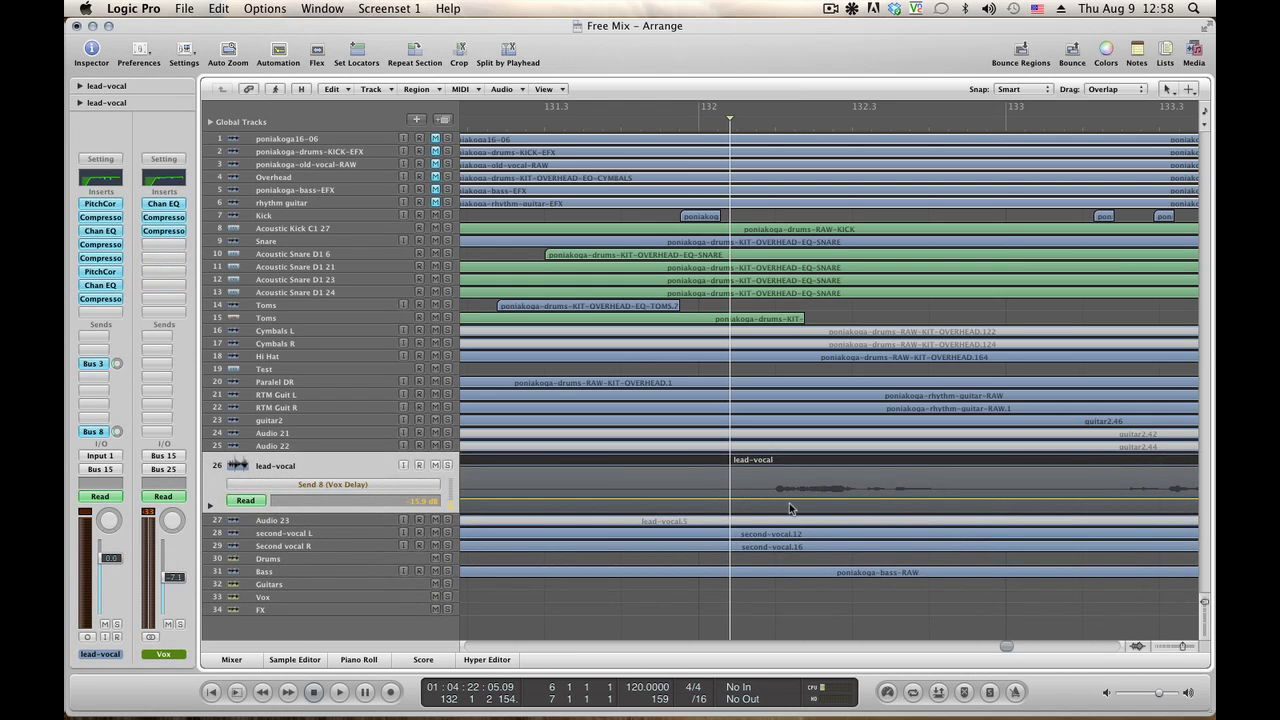
{"action": "left_click", "coordinate": [720, 498]}
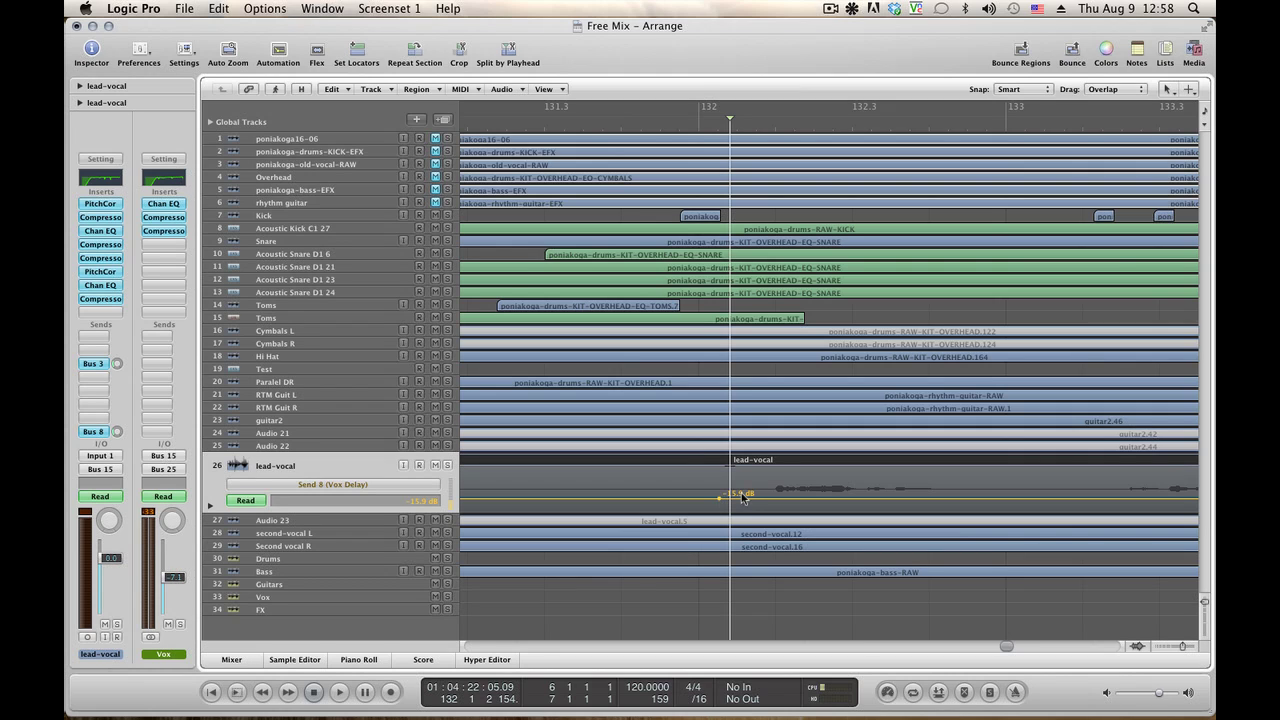
{"action": "left_click", "coordinate": [743, 498]}
{"action": "left_click_drag", "start_coordinate": [770, 499], "coordinate": [770, 510]}
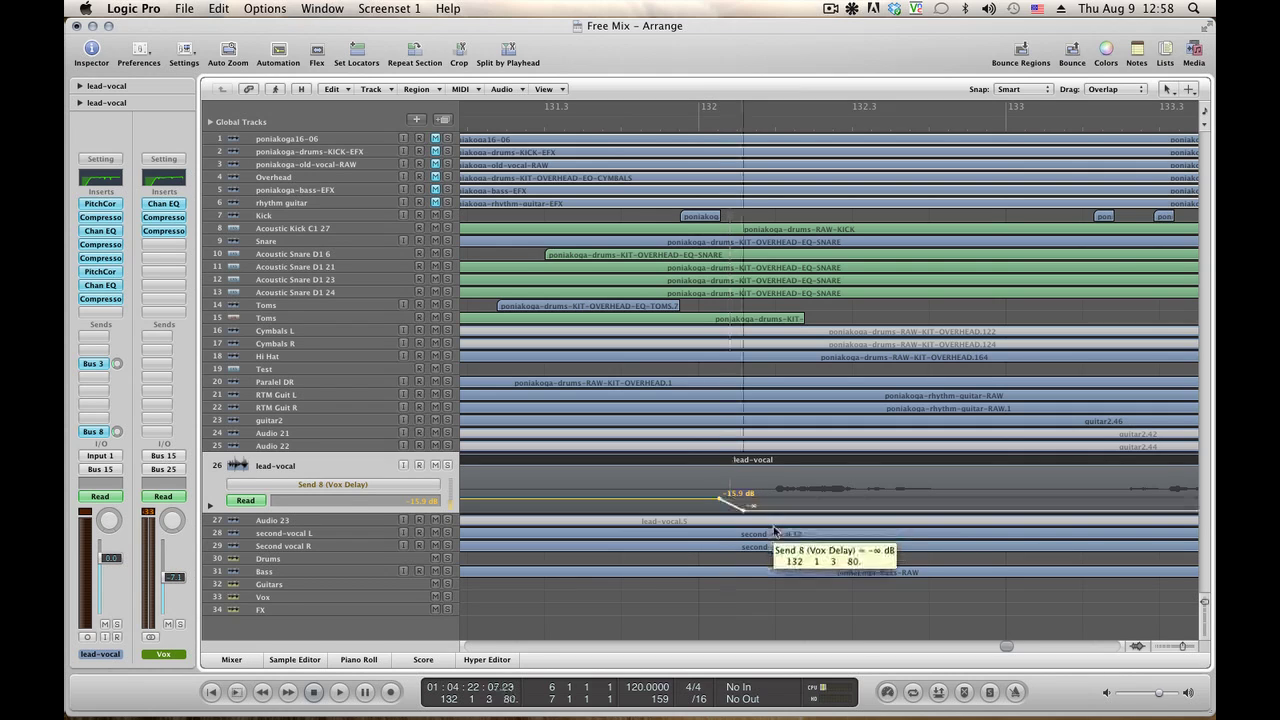
Automate the lead-vocal track's Send 3 (Rev Med) to drop from -15.4 dB to -∞ dB just after bar 132.
{"action": "left_click", "coordinate": [349, 484]}
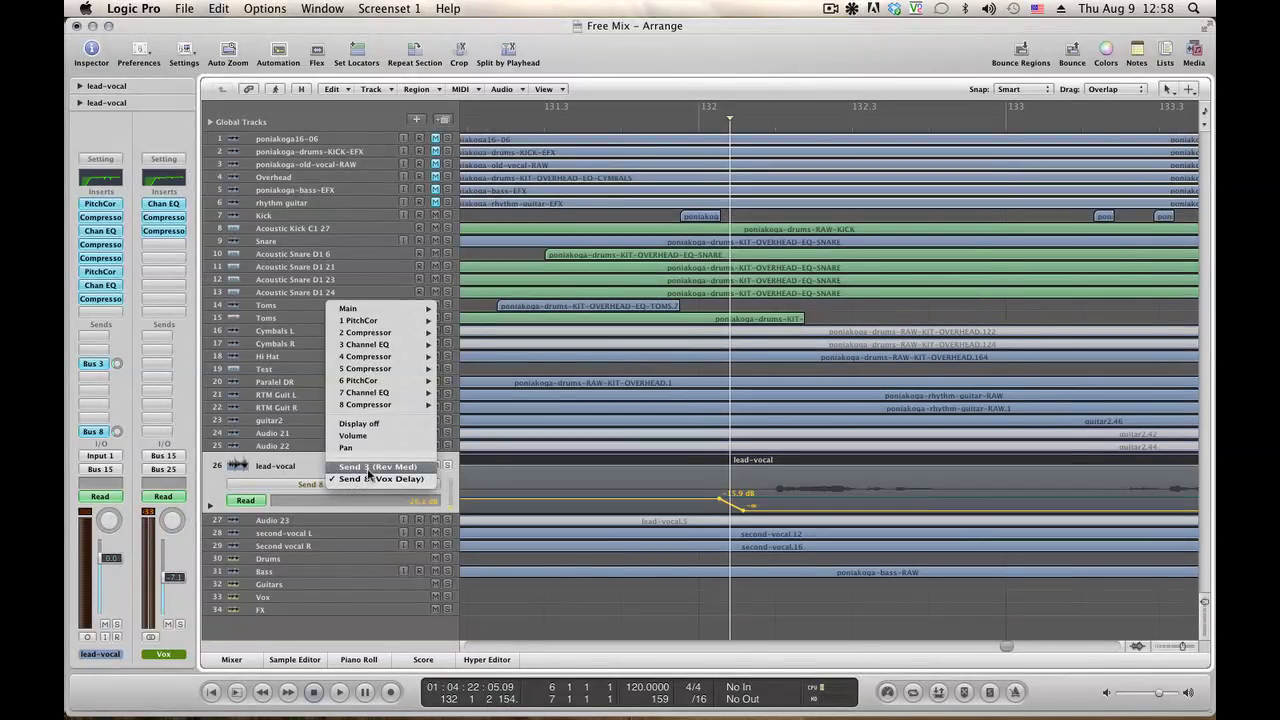
{"action": "left_click", "coordinate": [372, 467]}
{"action": "left_click", "coordinate": [710, 499]}
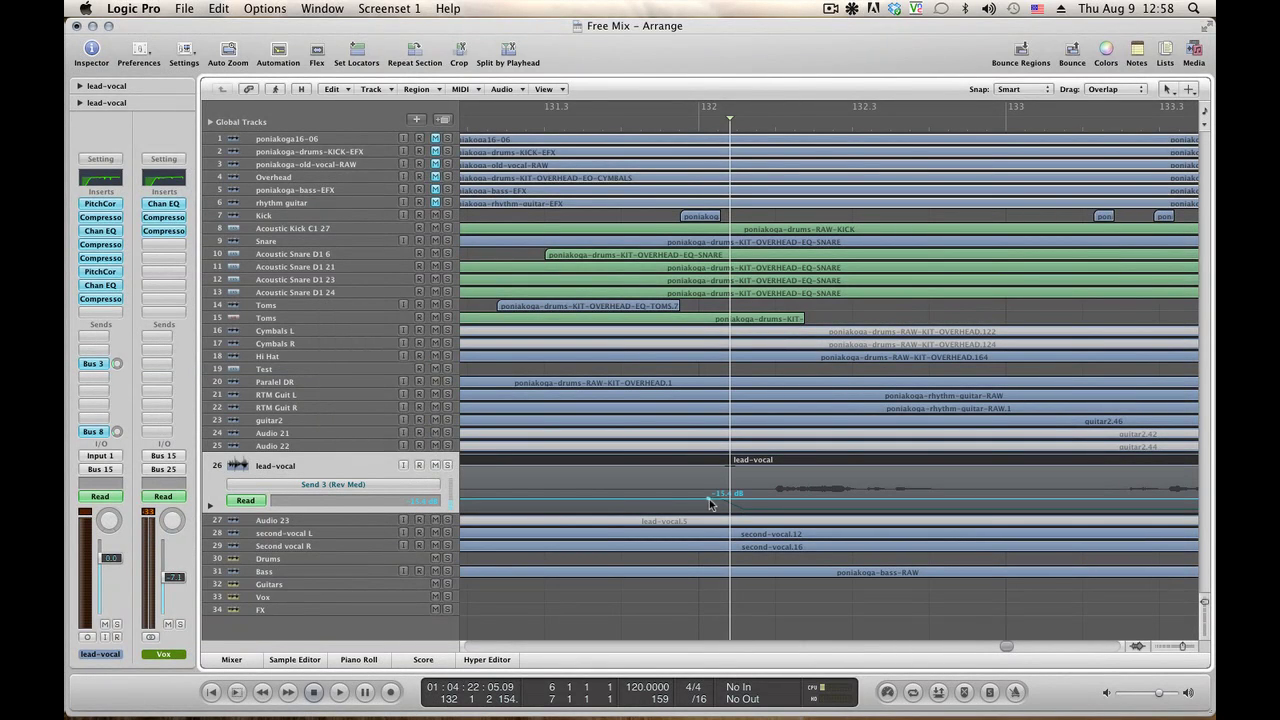
{"action": "left_click_drag", "start_coordinate": [759, 500], "coordinate": [763, 530]}
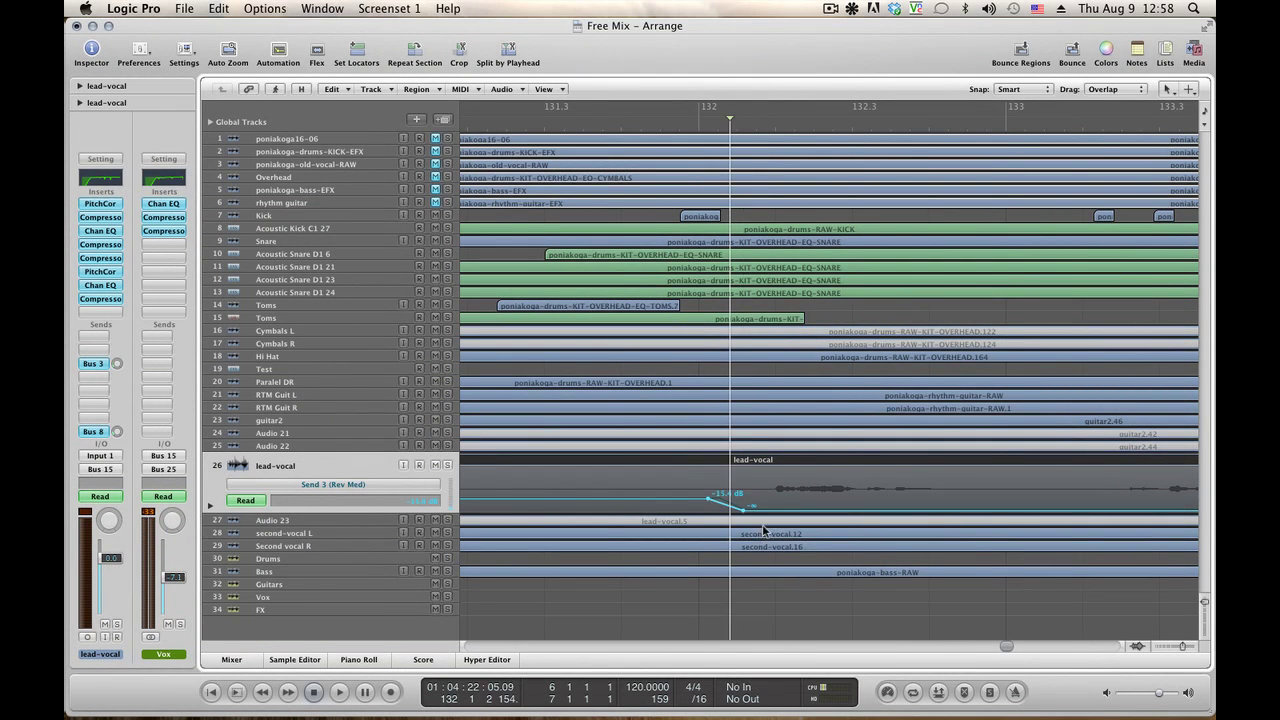
Audition the transition at bar 132 and add a -21.5 dB Send 8 (Stereo Del) automation point on Acoustic Snare D1 6 just after it.
{"action": "double_click", "coordinate": [510, 128]}
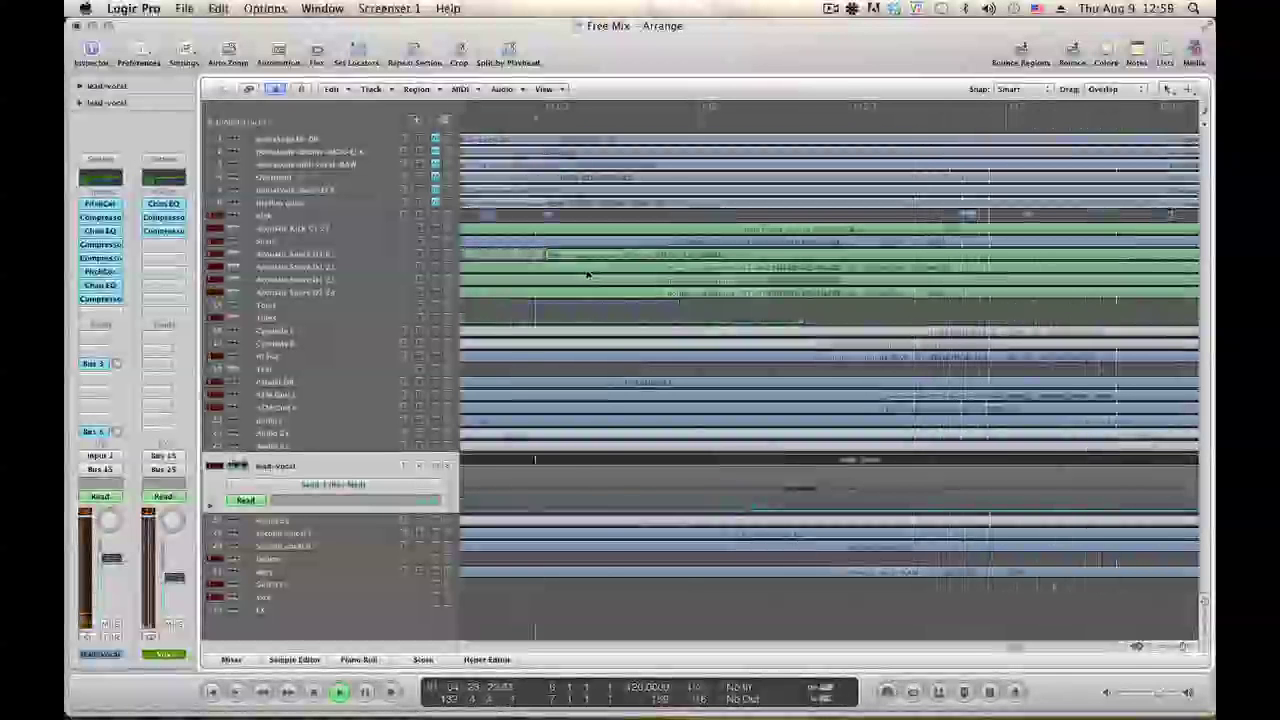
{"action": "key", "text": "space"}
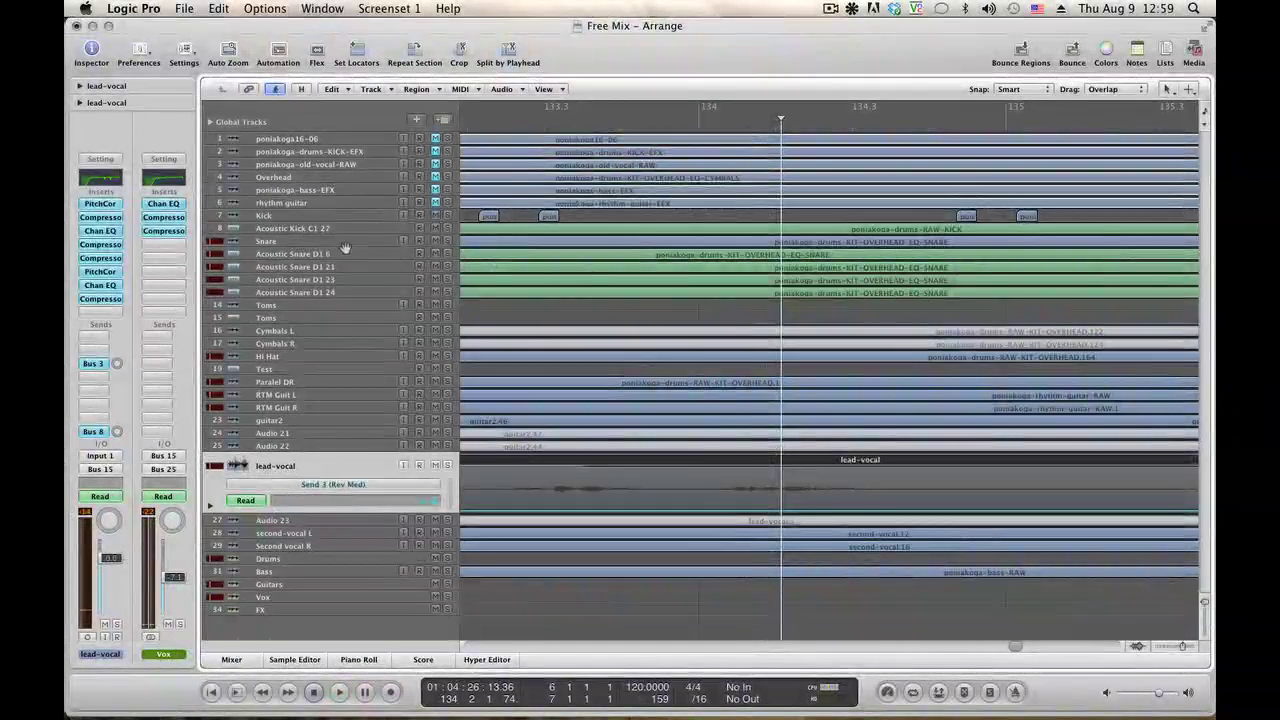
{"action": "left_click", "coordinate": [315, 258]}
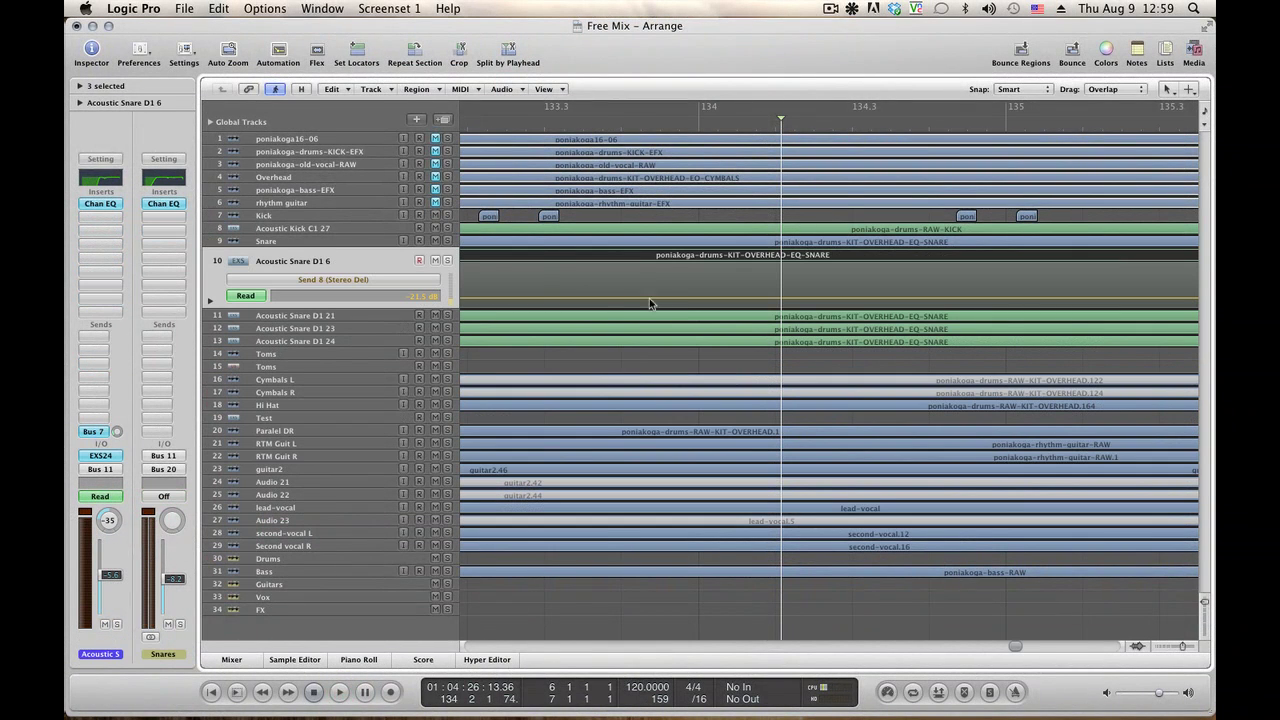
{"action": "key", "text": "space"}
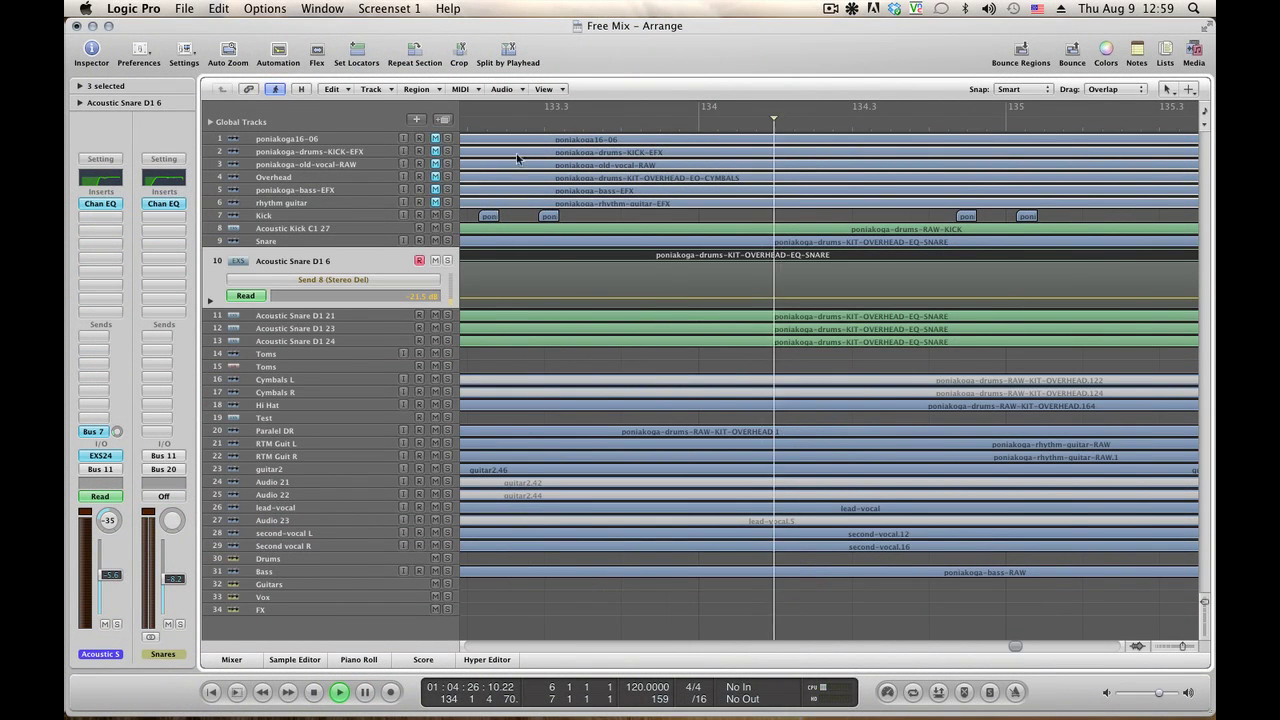
{"action": "key", "text": "space"}
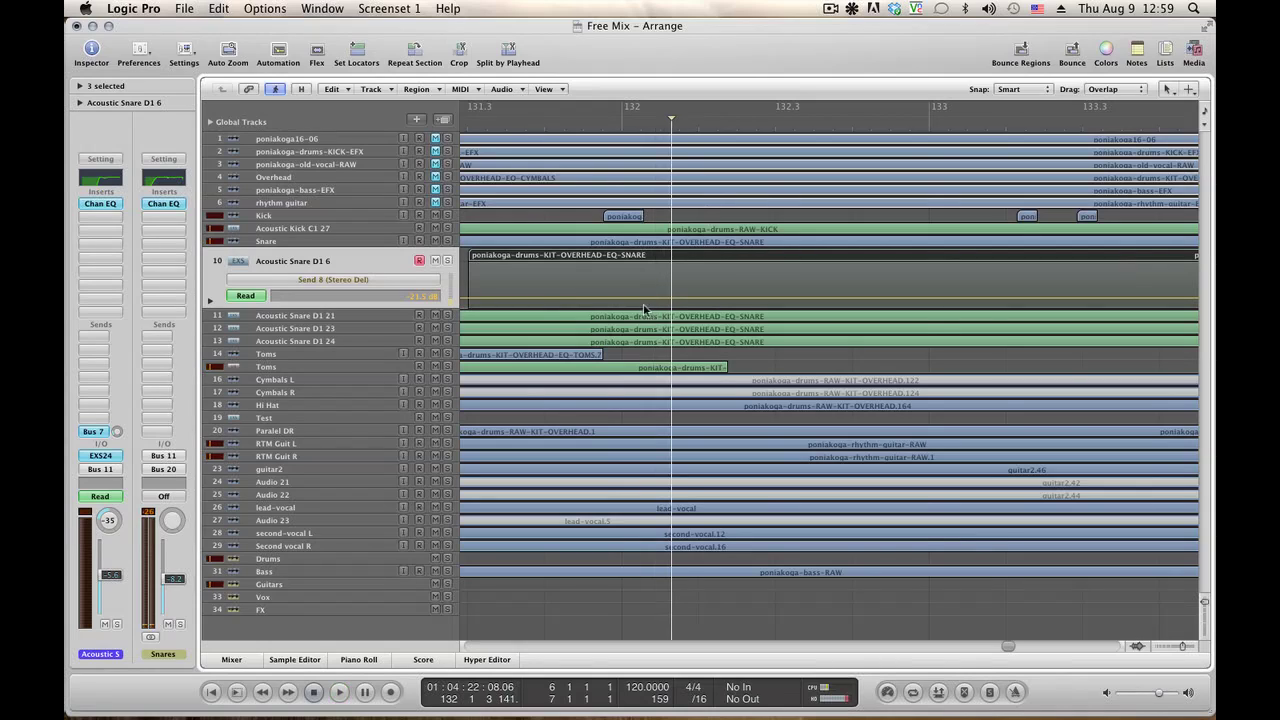
{"action": "left_click", "coordinate": [641, 298]}
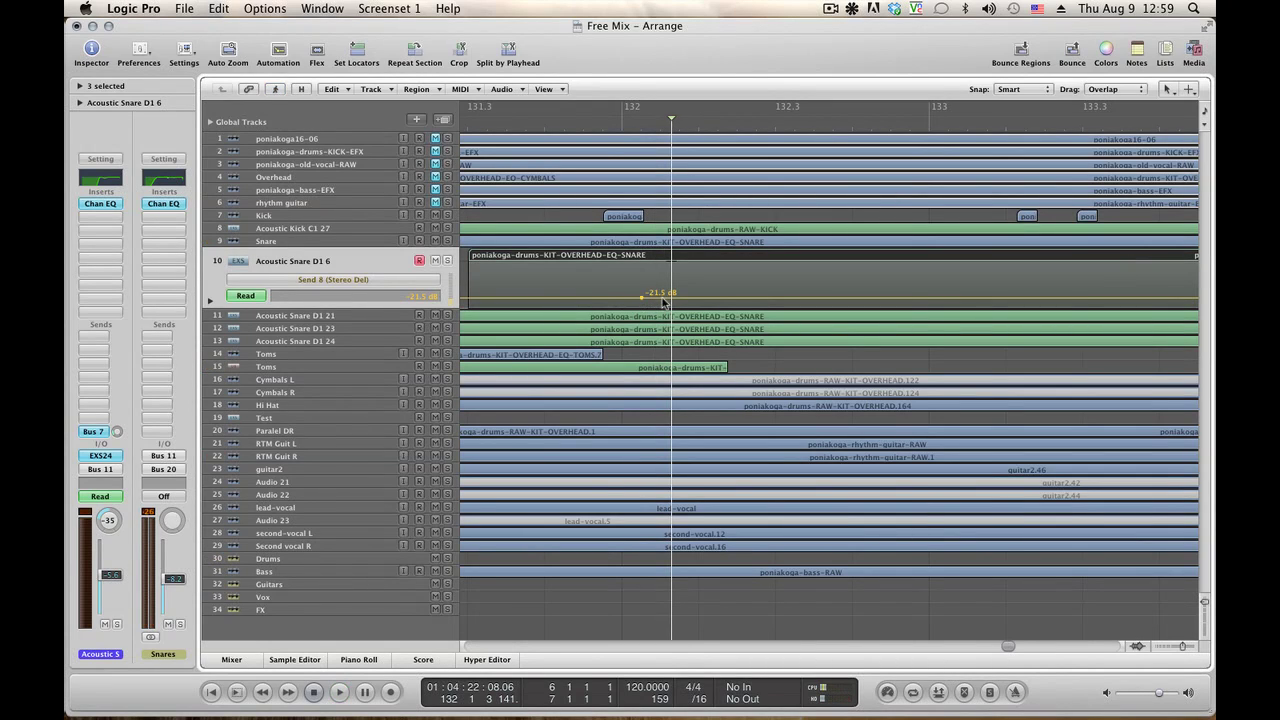
Automate Send 7 (Tape Del) on Acoustic Snare D1 21 to drop from -18.0 dB to -∞ dB just after bar 132.
{"action": "left_click", "coordinate": [318, 316]}
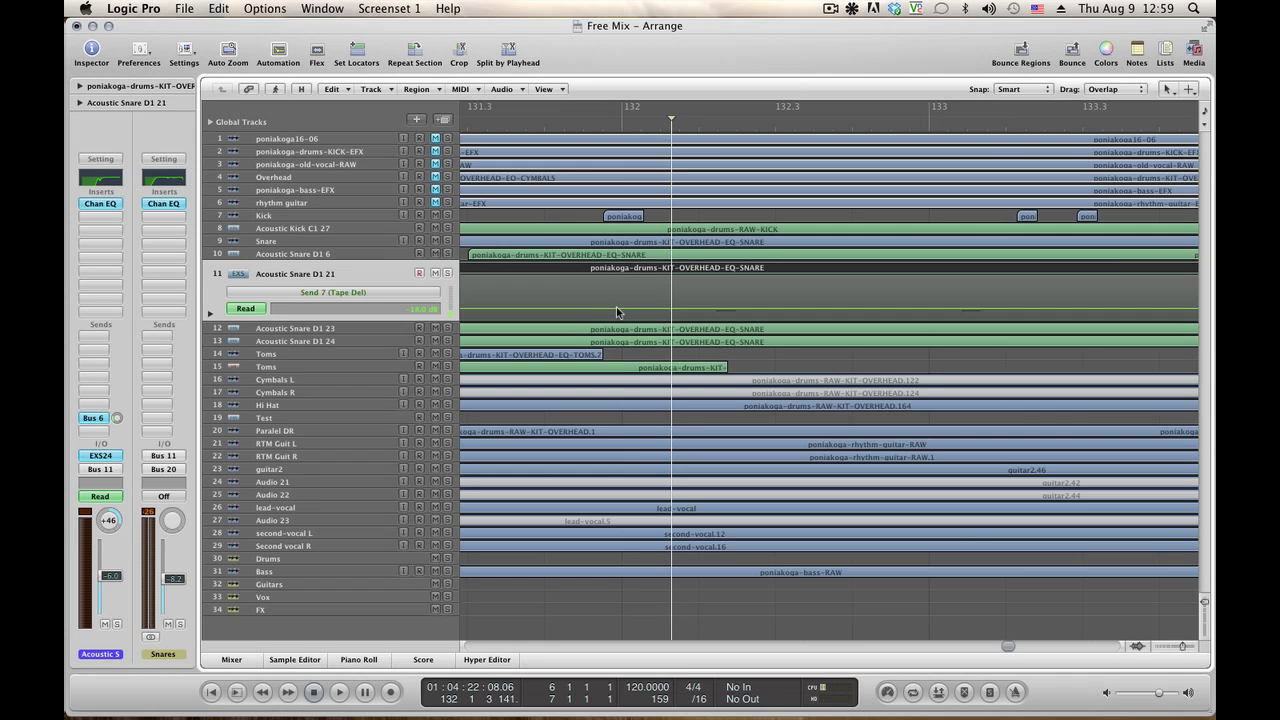
{"action": "left_click", "coordinate": [617, 308]}
{"action": "left_click", "coordinate": [665, 309]}
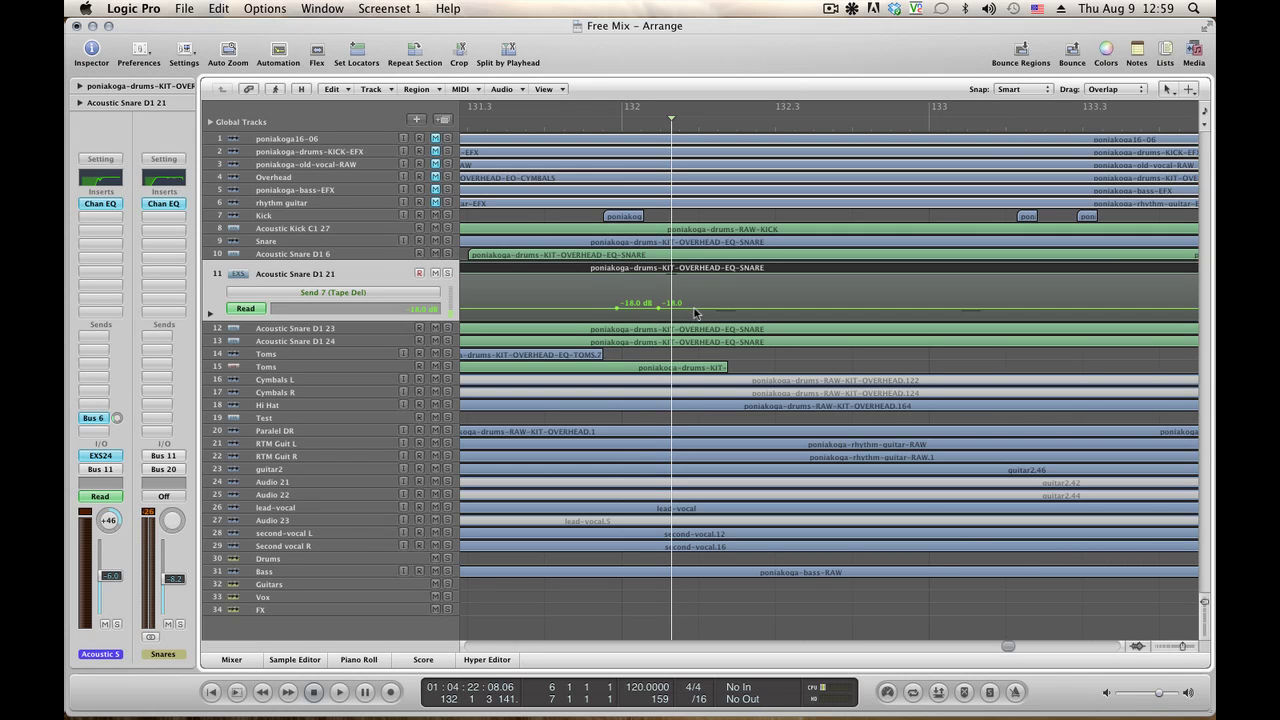
{"action": "left_click_drag", "start_coordinate": [695, 311], "coordinate": [700, 342]}
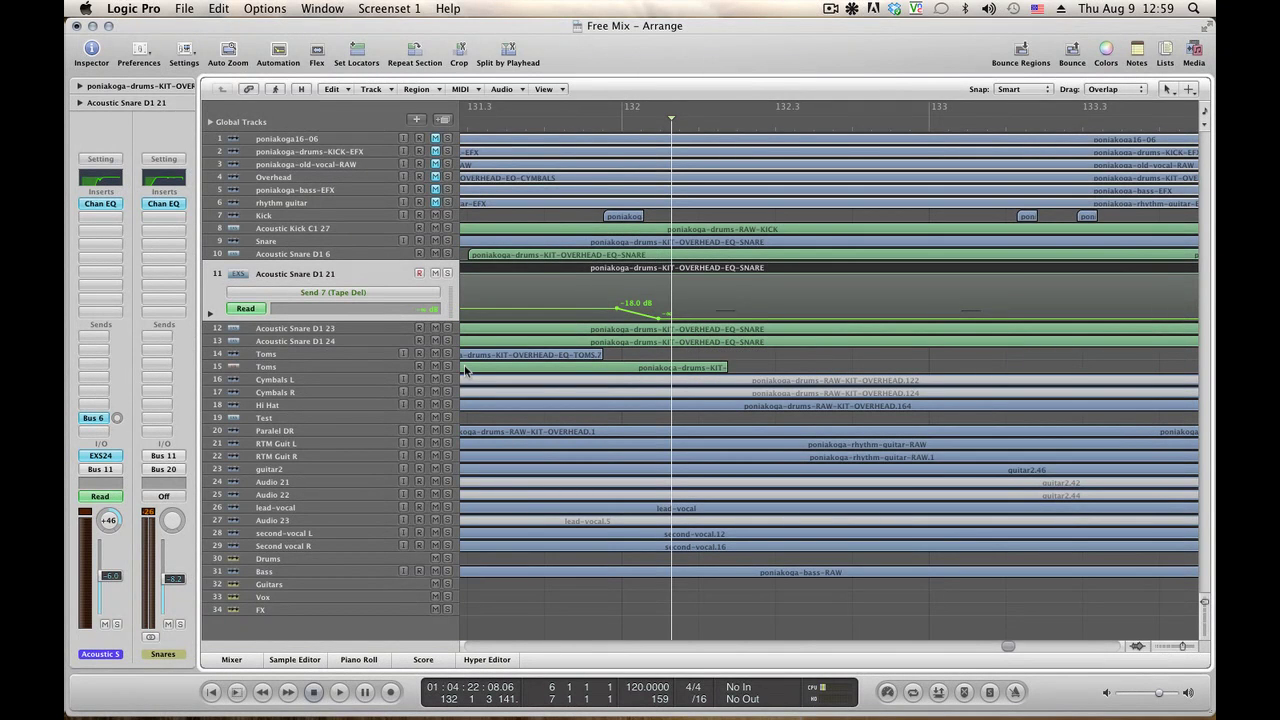
Automate Send 3 (Rev Med) on Acoustic Snare D1 23 to drop from -16.4 dB around bar 132, and audition the change.
{"action": "left_click", "coordinate": [326, 342]}
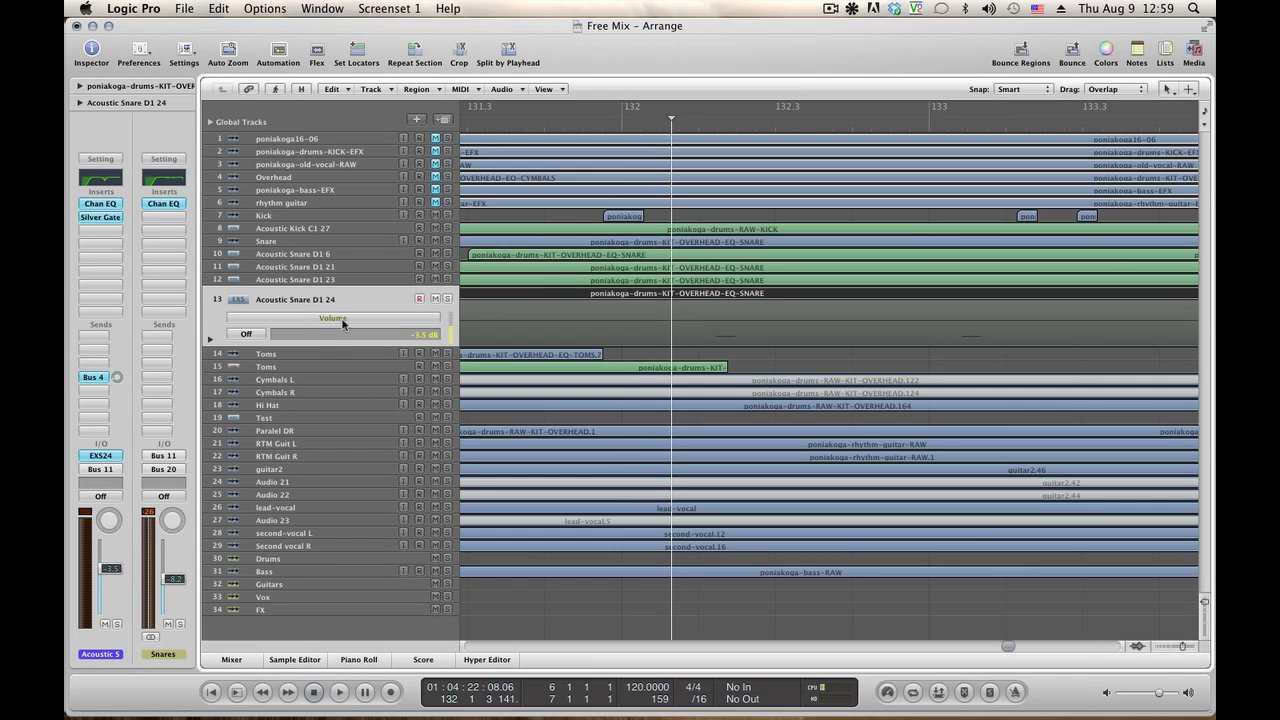
{"action": "left_click", "coordinate": [330, 279]}
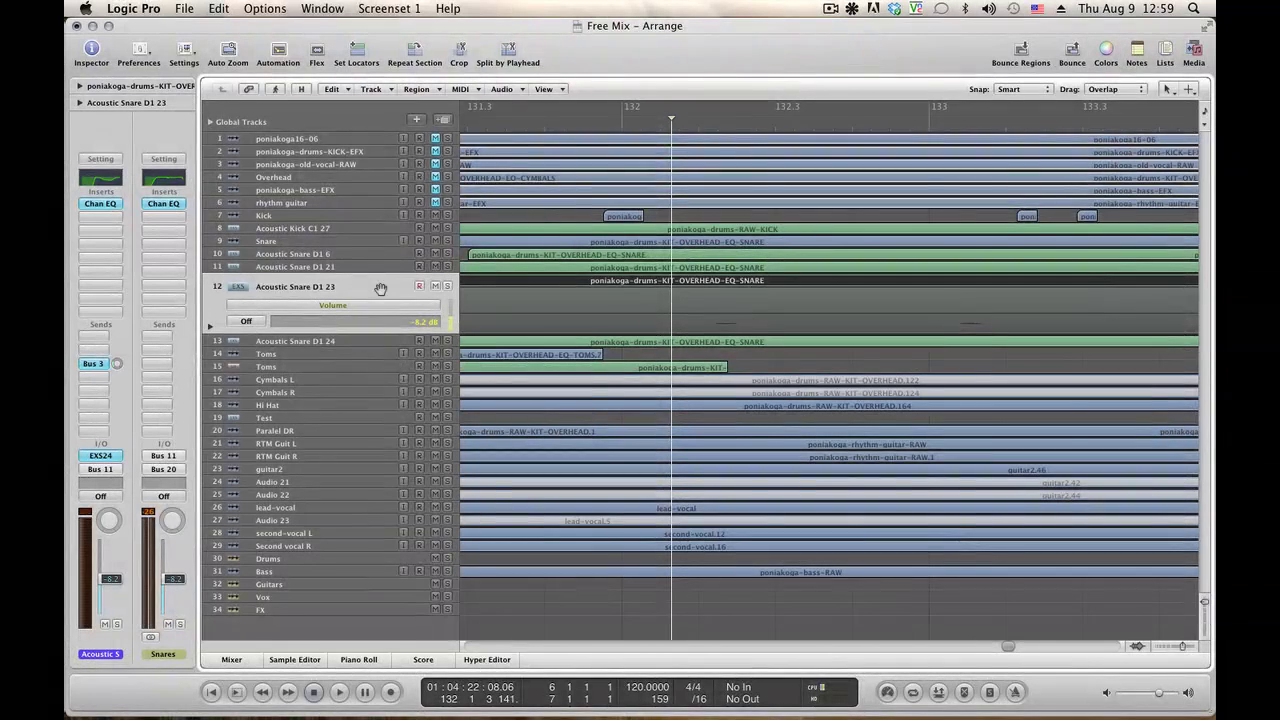
{"action": "left_click", "coordinate": [356, 306]}
{"action": "mouse_move", "coordinate": [403, 246]}
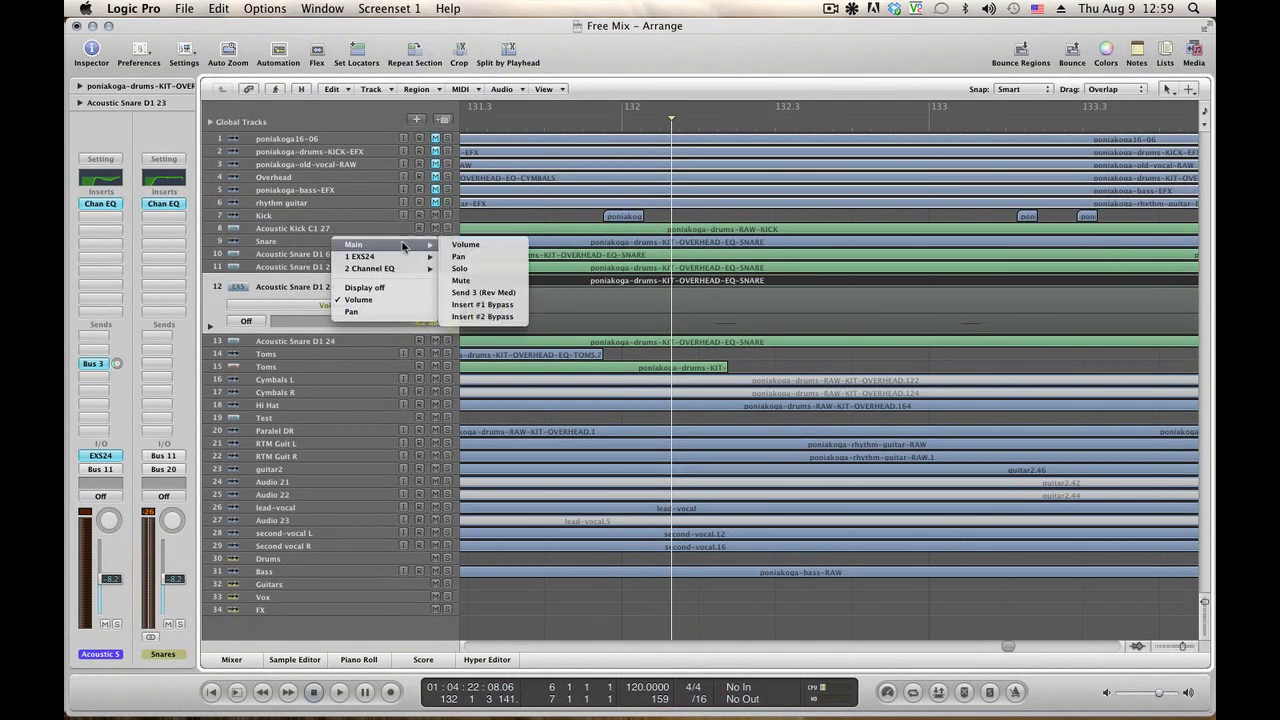
{"action": "left_click", "coordinate": [480, 292]}
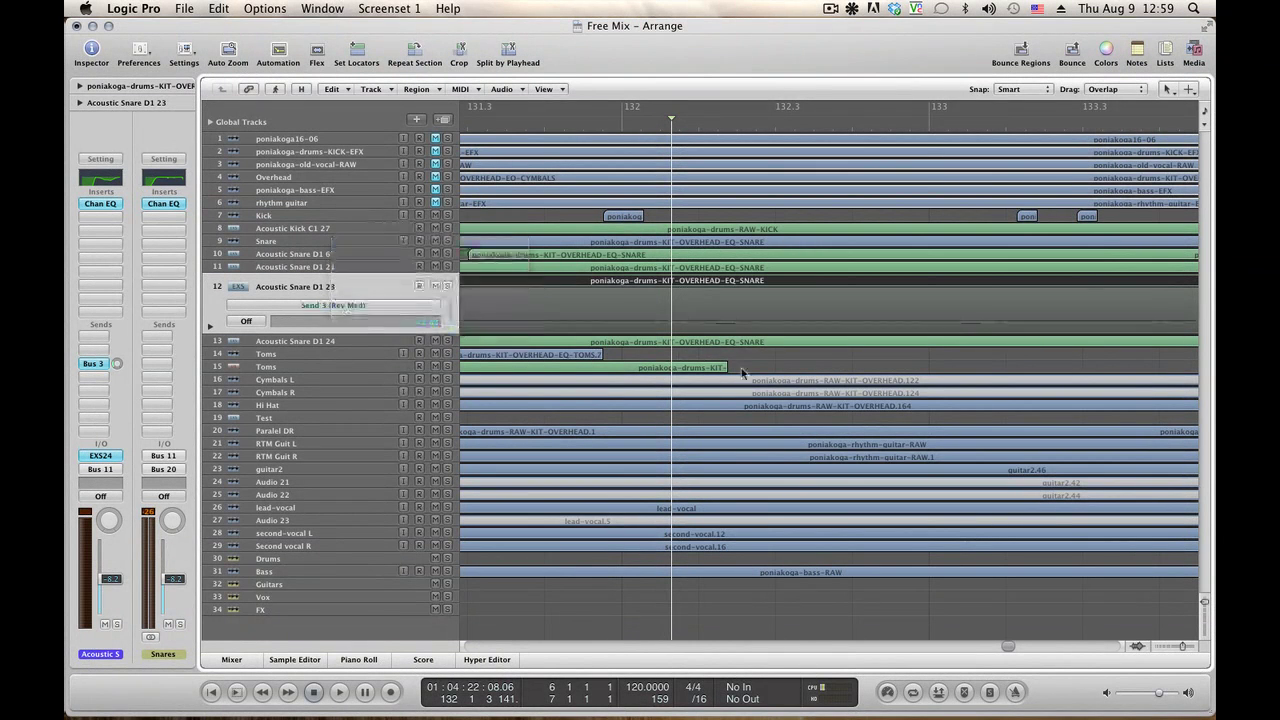
{"action": "left_click", "coordinate": [615, 321]}
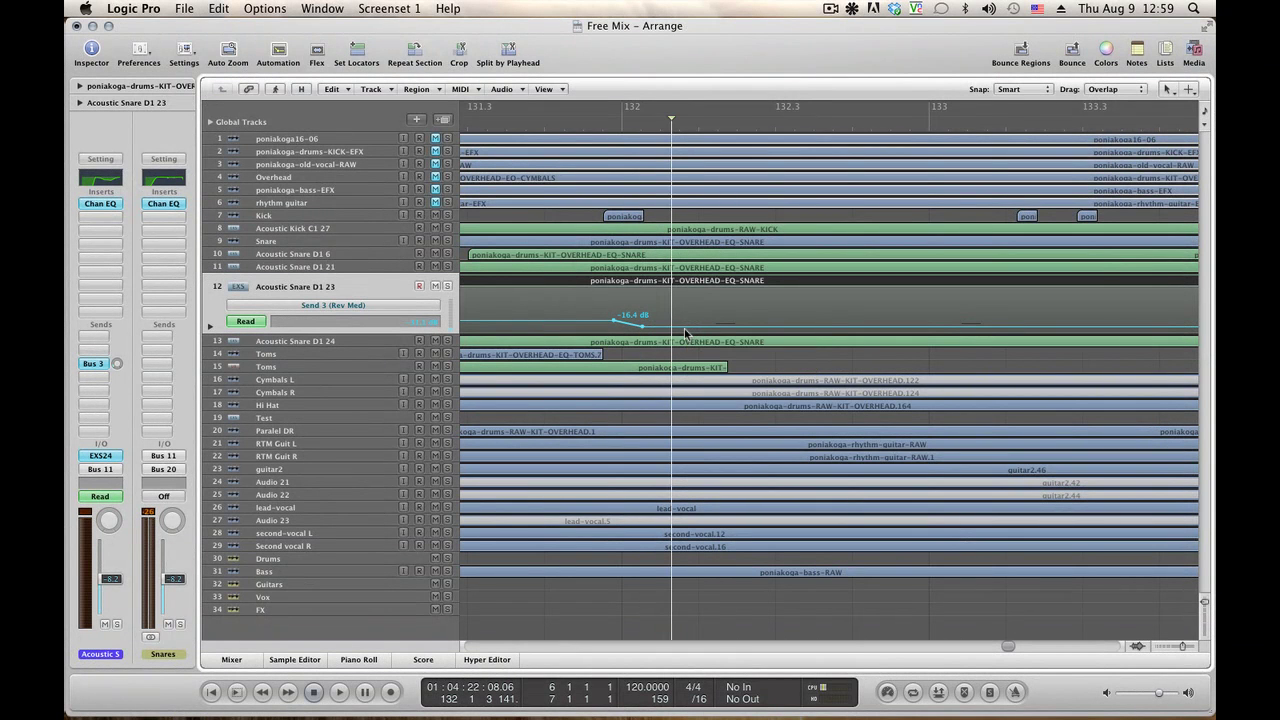
{"action": "key", "text": "space"}
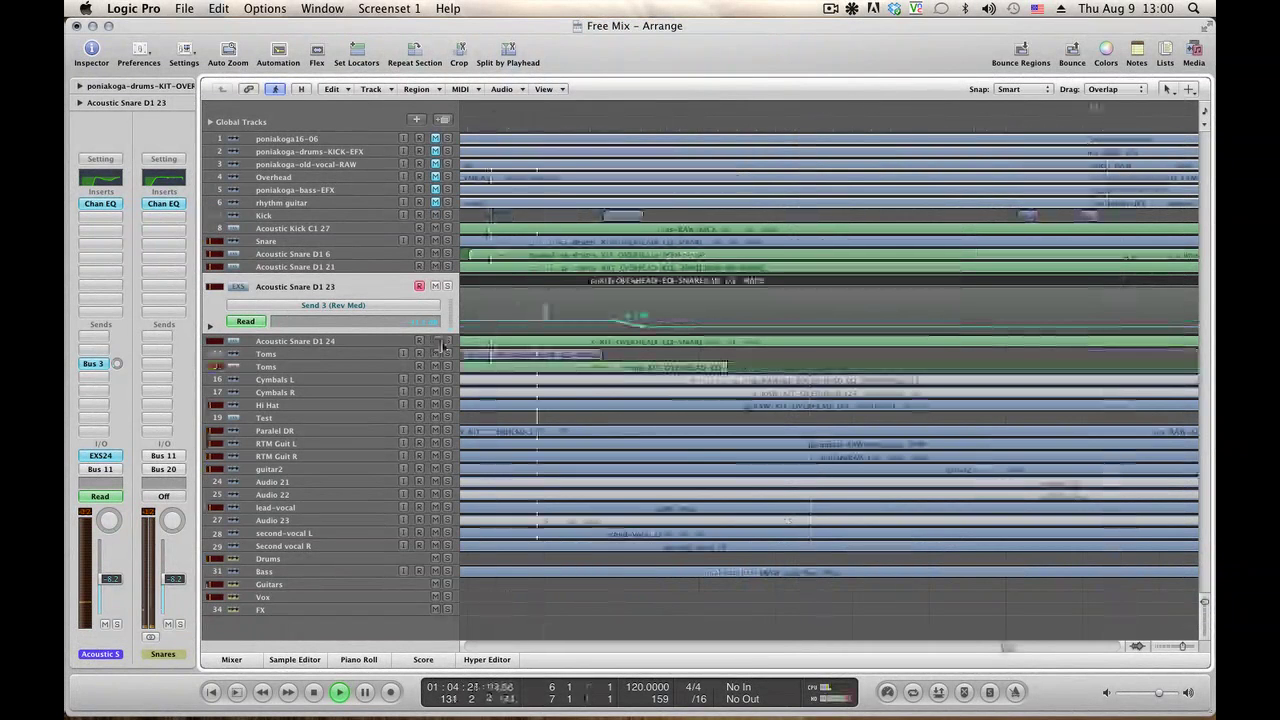
{"action": "key", "text": "space"}
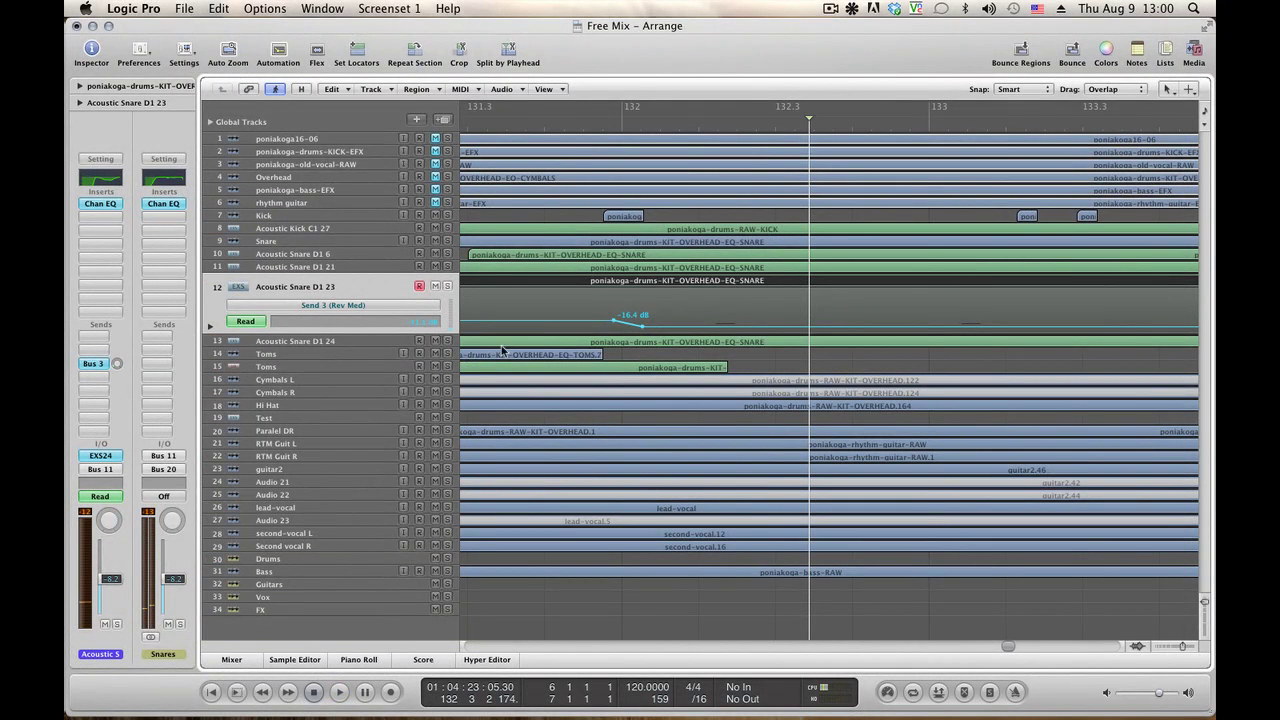
Add a volume automation drop from -3.5 dB to -∞ dB on Acoustic Snare D1 24 at bar 132.
{"action": "left_click", "coordinate": [333, 344]}
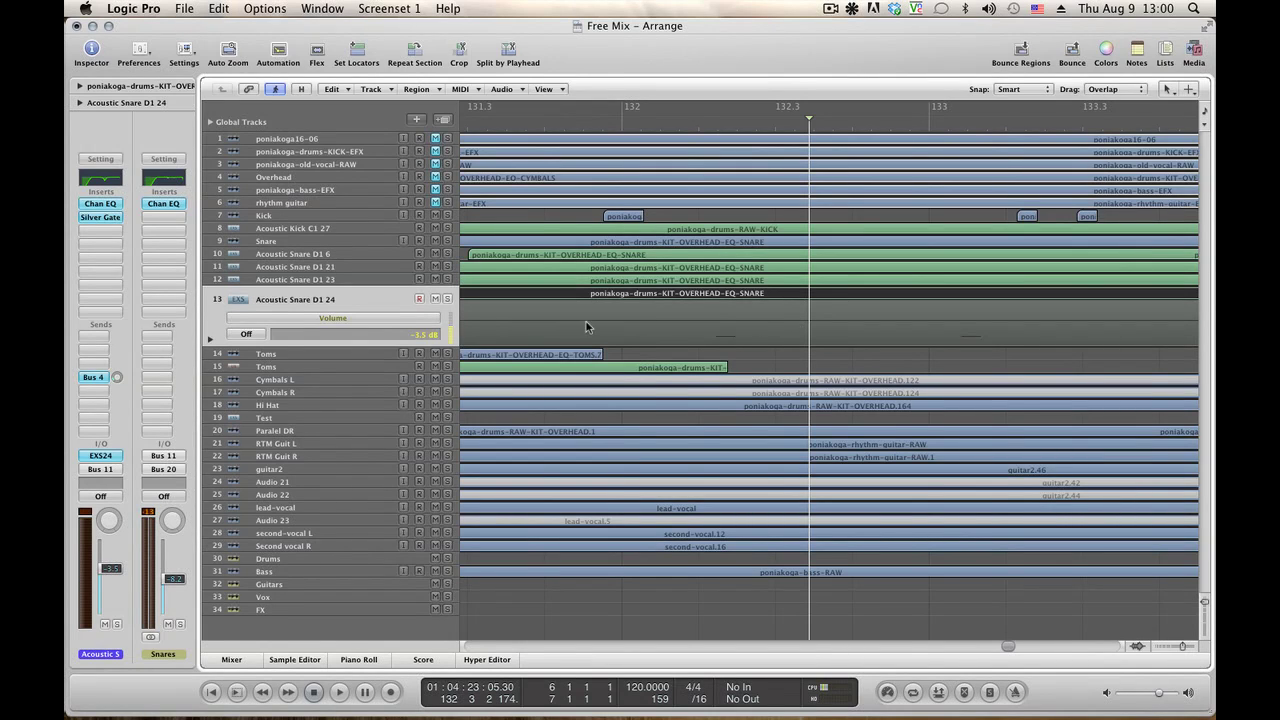
{"action": "left_click", "coordinate": [631, 321]}
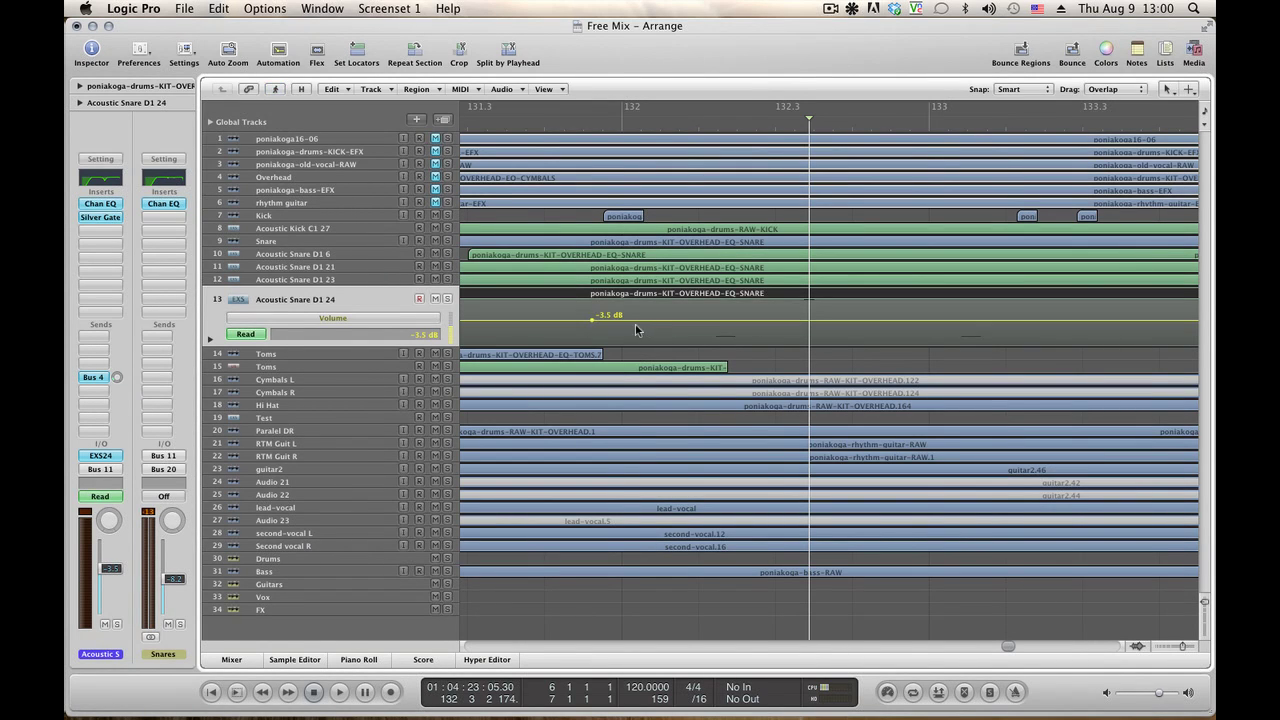
{"action": "left_click_drag", "start_coordinate": [631, 321], "coordinate": [656, 380]}
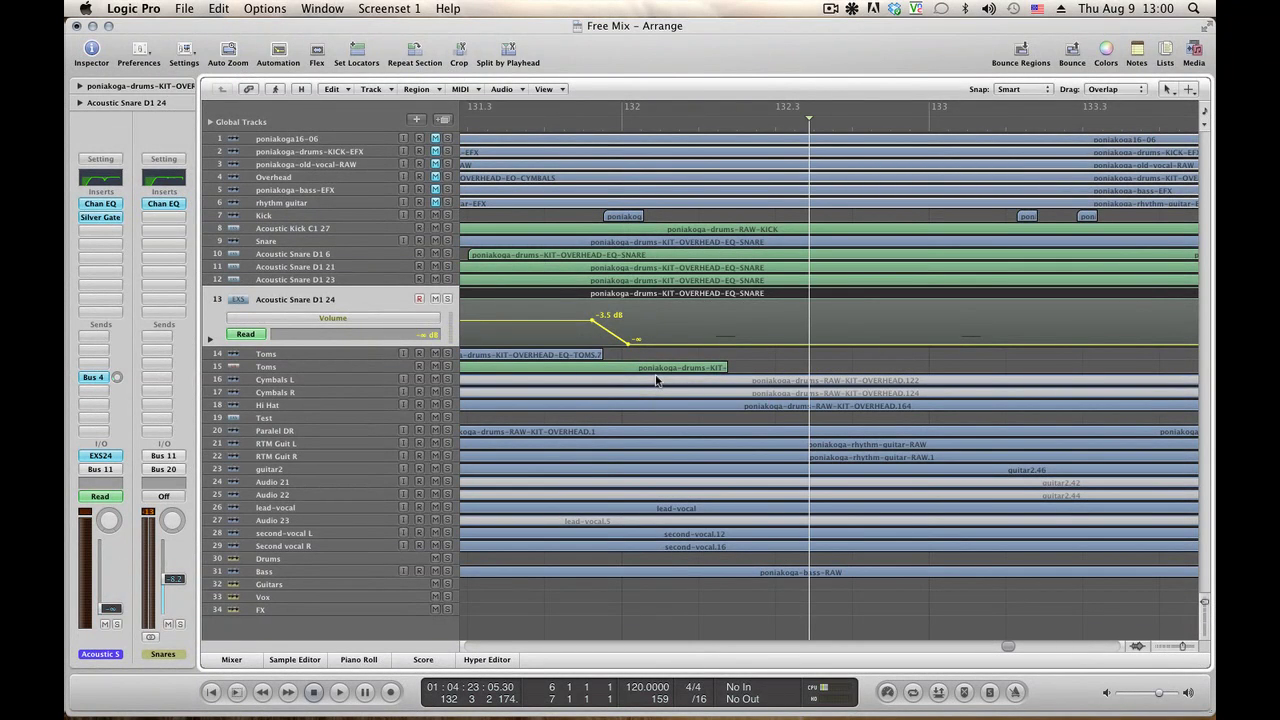
Automate the volume of Acoustic Snare D1 23 to rise from -8.2 dB to -5.8 dB just before bar 132.
{"action": "key", "text": "space"}
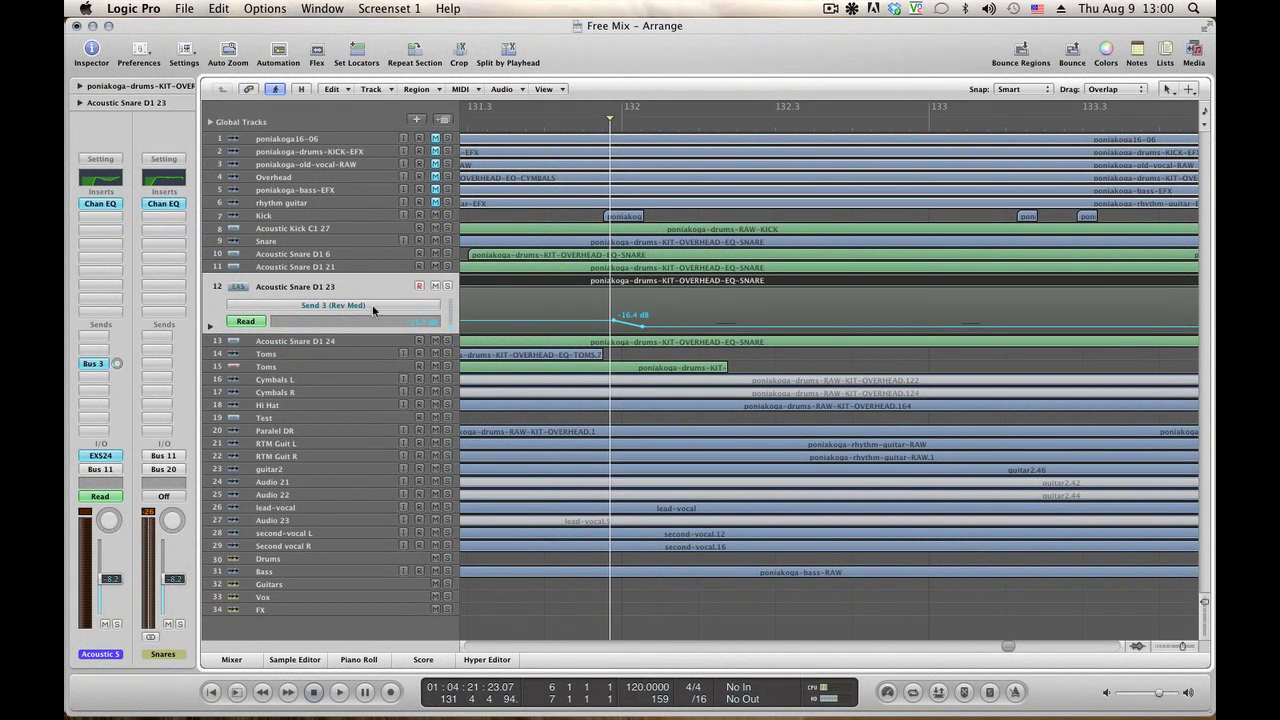
{"action": "left_click", "coordinate": [372, 308]}
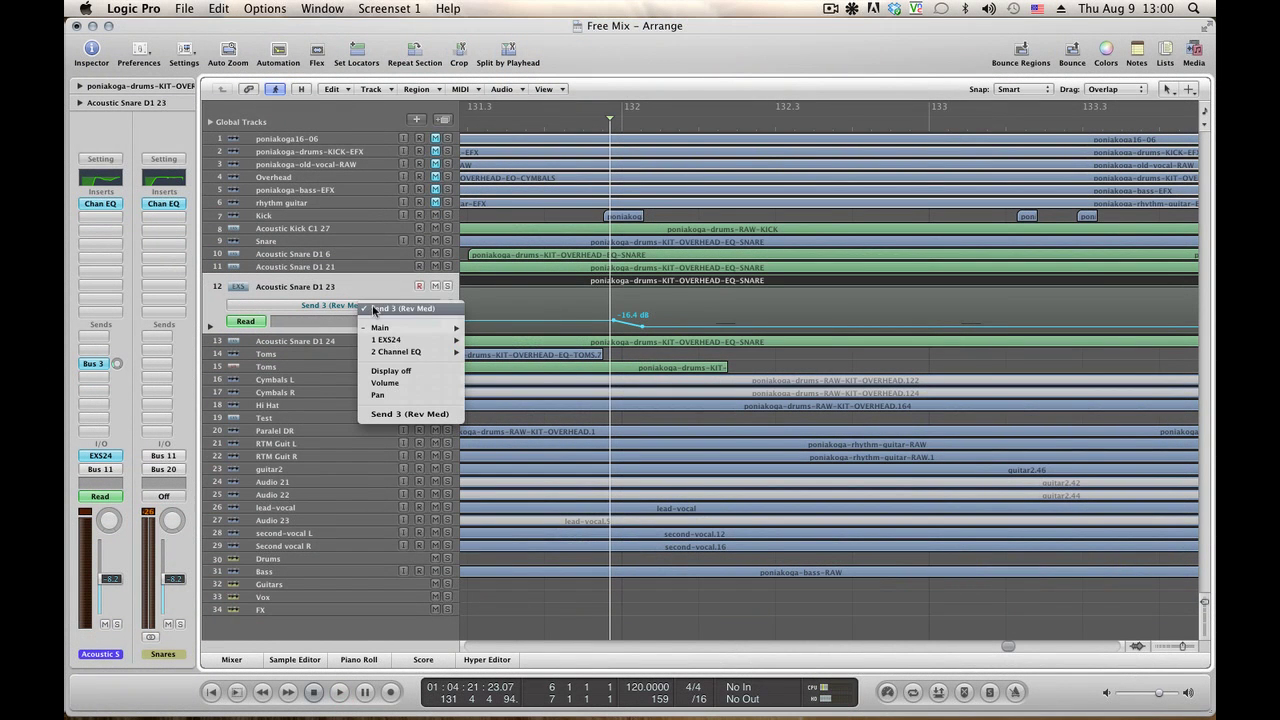
{"action": "left_click", "coordinate": [411, 382]}
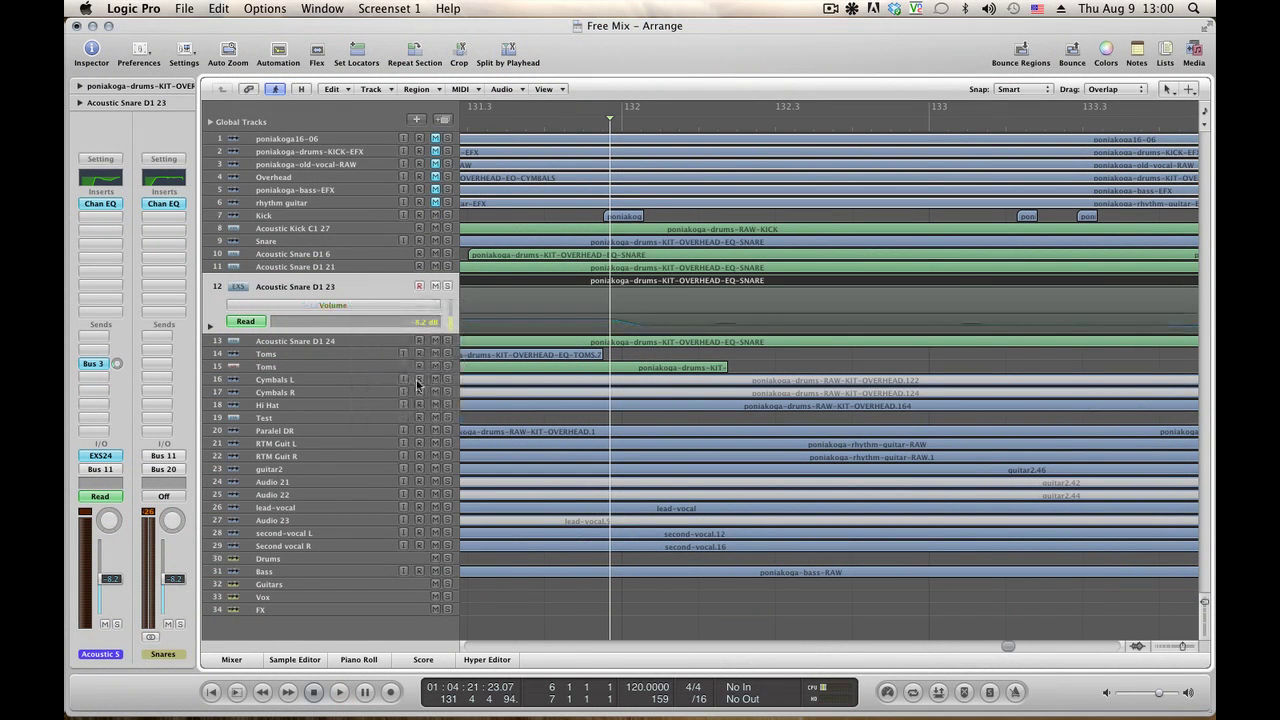
{"action": "left_click", "coordinate": [582, 313]}
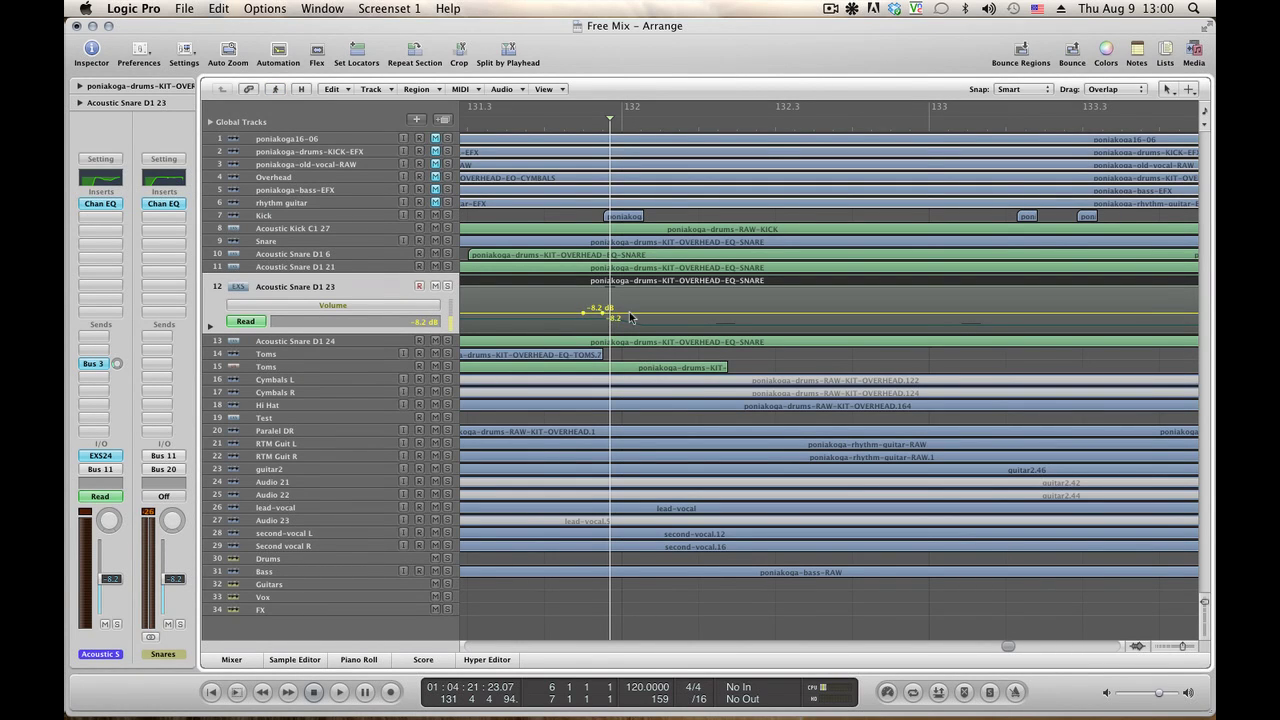
{"action": "left_click_drag", "start_coordinate": [630, 317], "coordinate": [628, 313]}
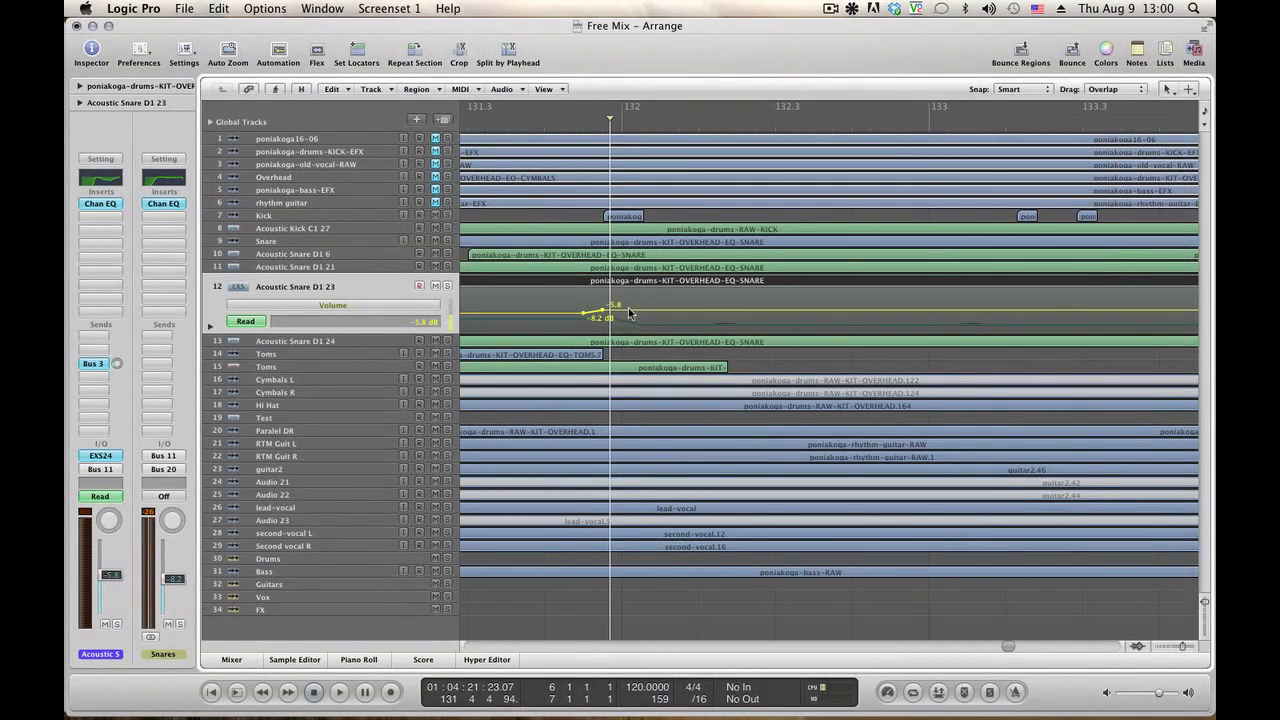
Play the transition and lower the Guitars volume automation drop before bar 132 to -14.0 dB.
{"action": "key", "text": "space"}
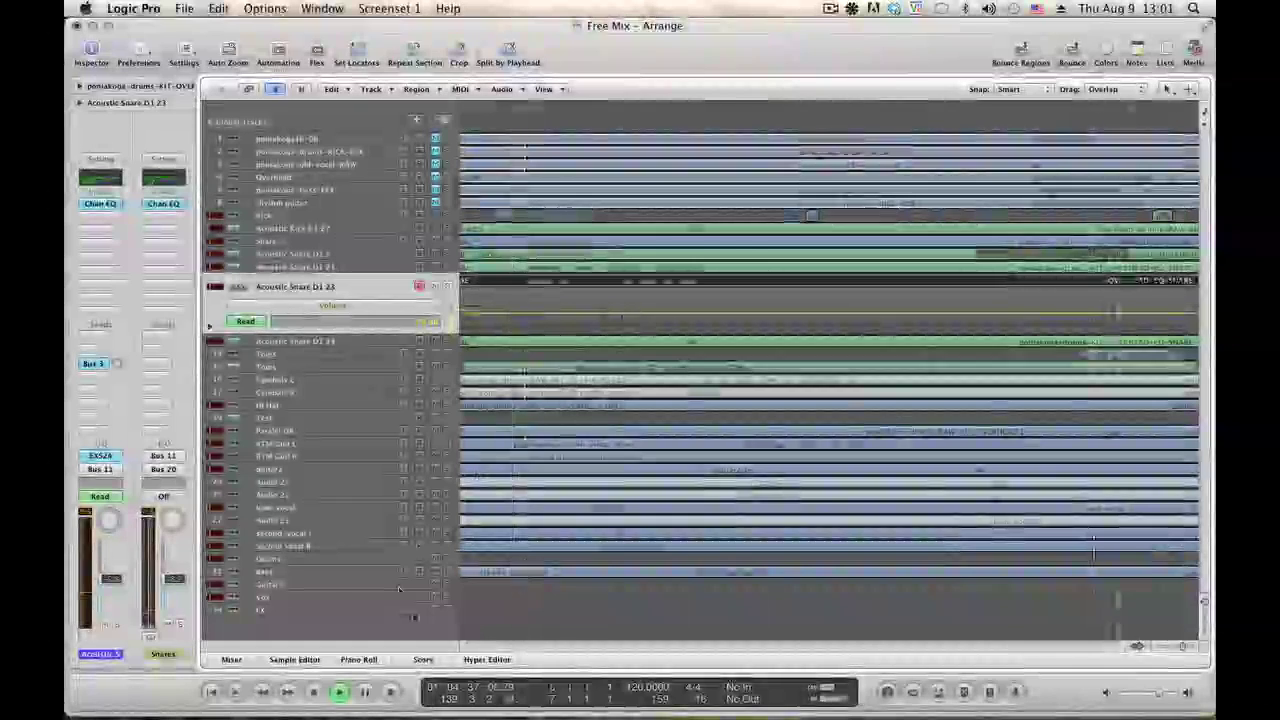
{"action": "left_click_drag", "start_coordinate": [209, 326], "coordinate": [347, 588]}
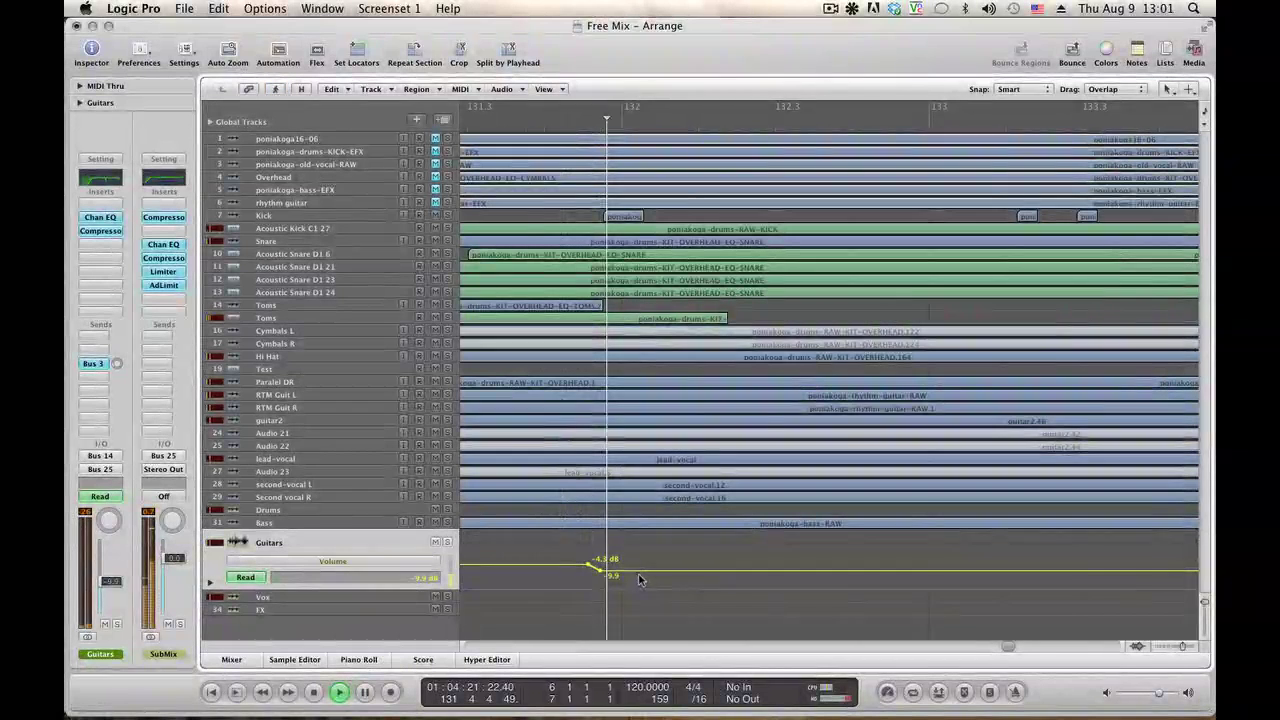
{"action": "left_click_drag", "start_coordinate": [640, 579], "coordinate": [641, 580]}
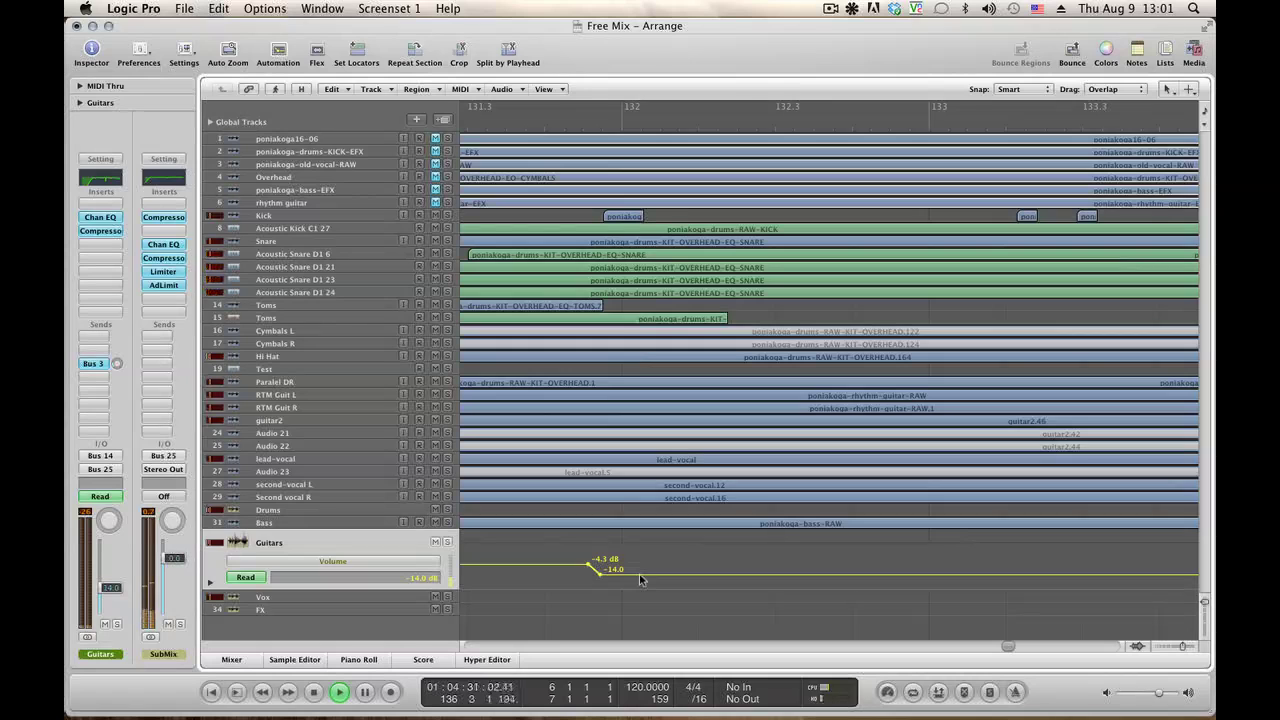
Audition the Drums drop from bar 131 and move its -10.5 dB volume point to just before beat 3 of bar 132 for a slower fade.
{"action": "left_click", "coordinate": [305, 509]}
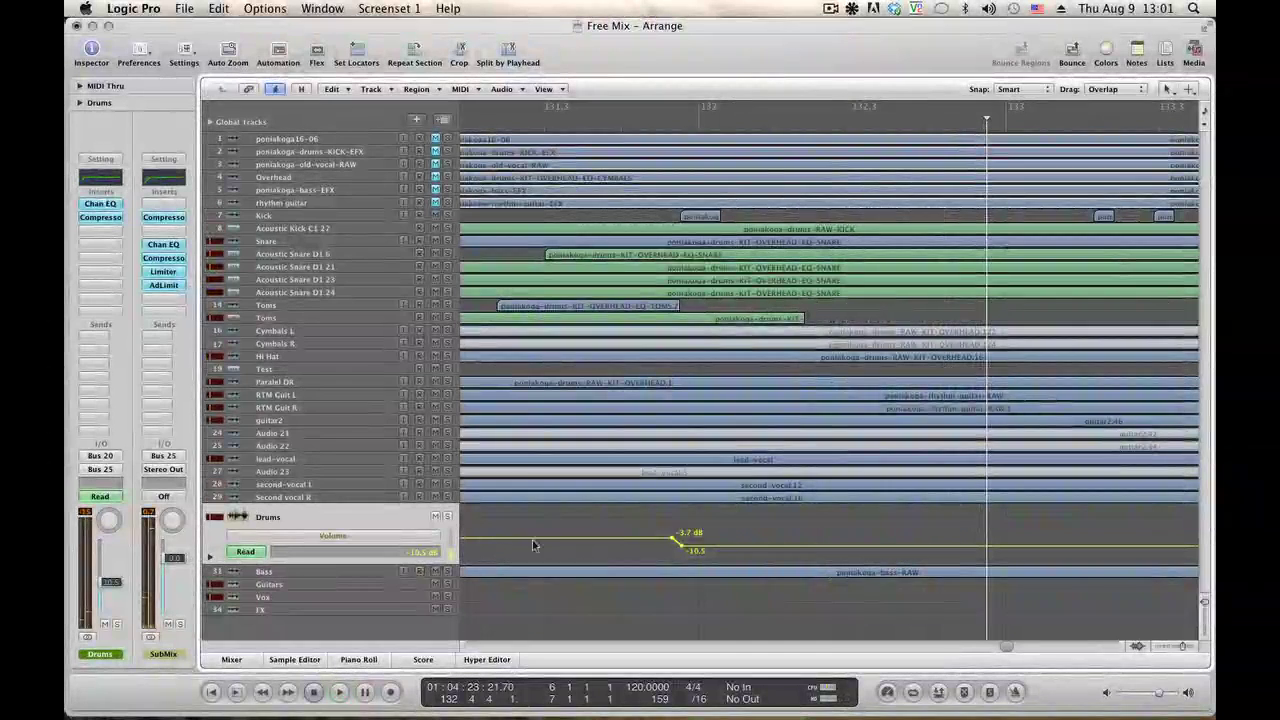
{"action": "left_click", "coordinate": [524, 124]}
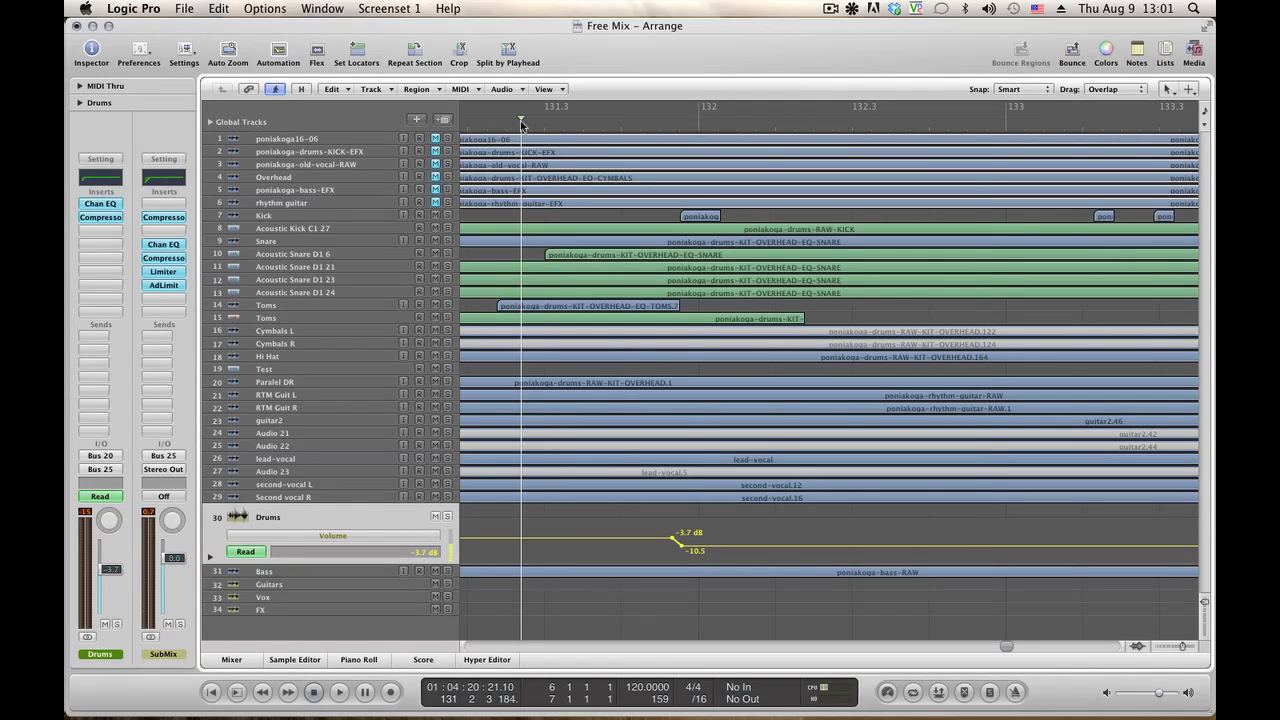
{"action": "key", "text": "space"}
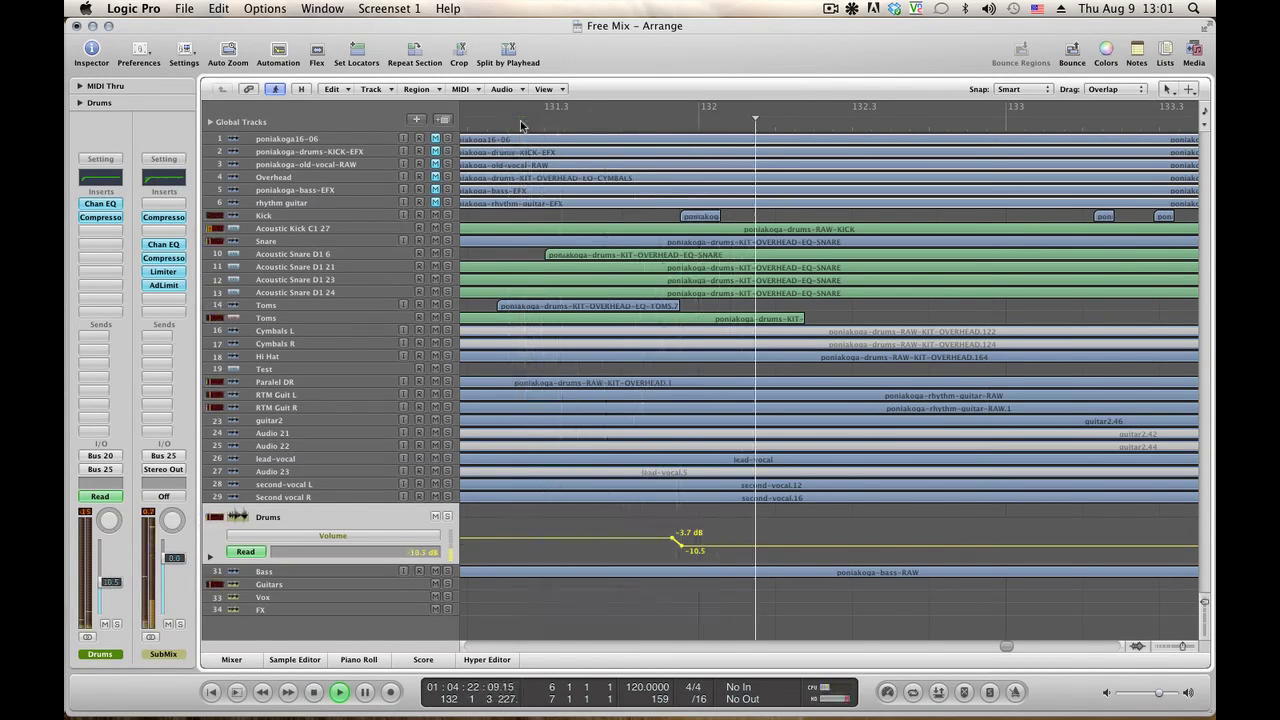
{"action": "key", "text": "space"}
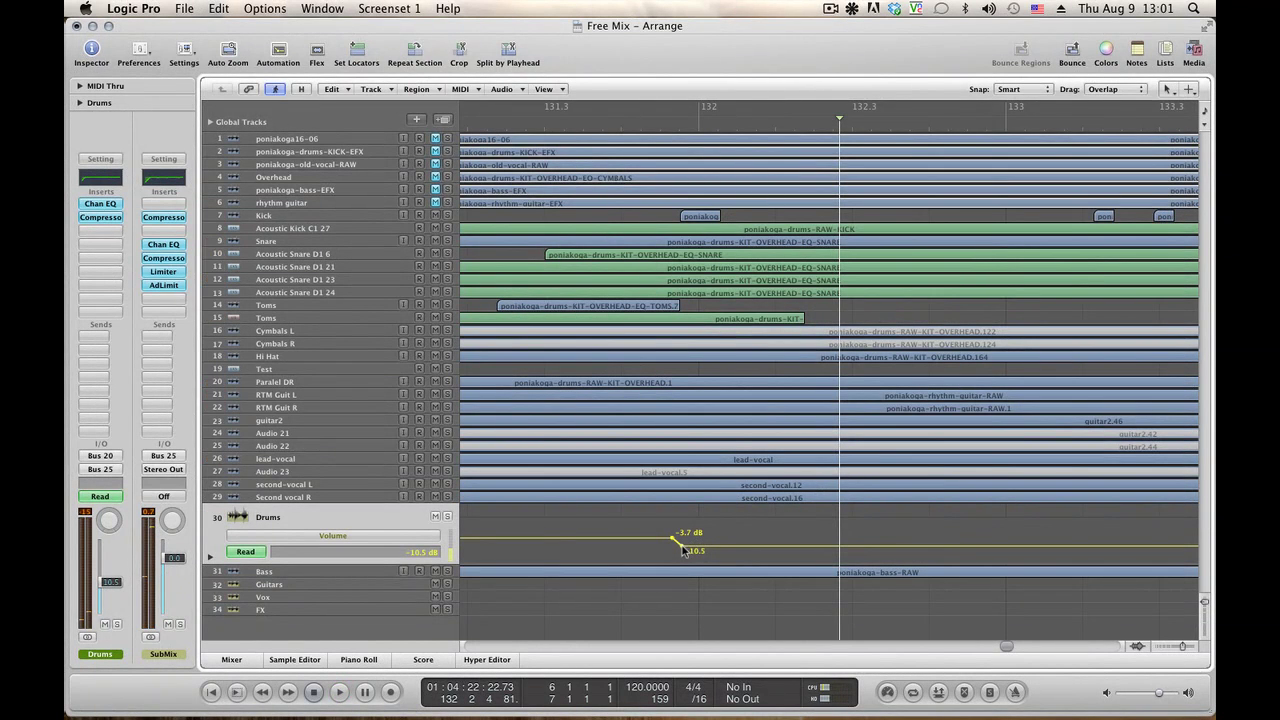
{"action": "left_click_drag", "start_coordinate": [683, 549], "coordinate": [820, 545]}
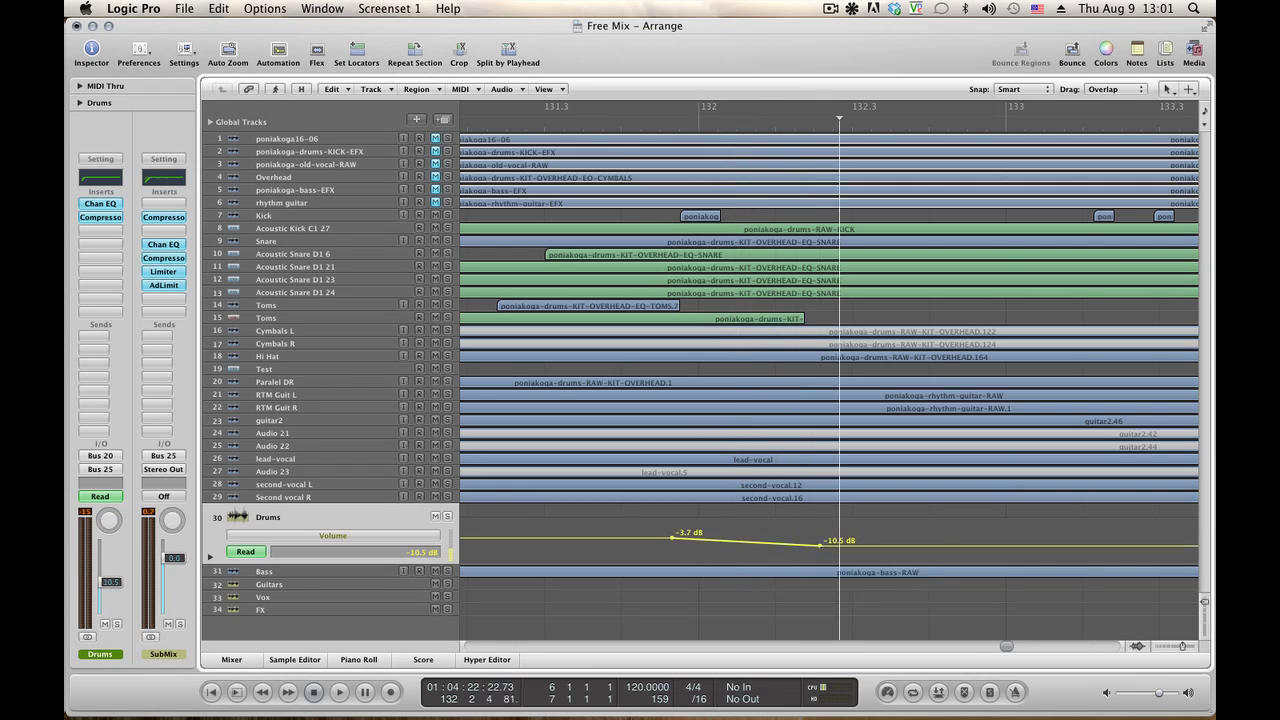
Audition the Drums fade and move its -3.7 dB and -10.5 dB volume points to just before bar 132 for a quick drop.
{"action": "key", "text": "space"}
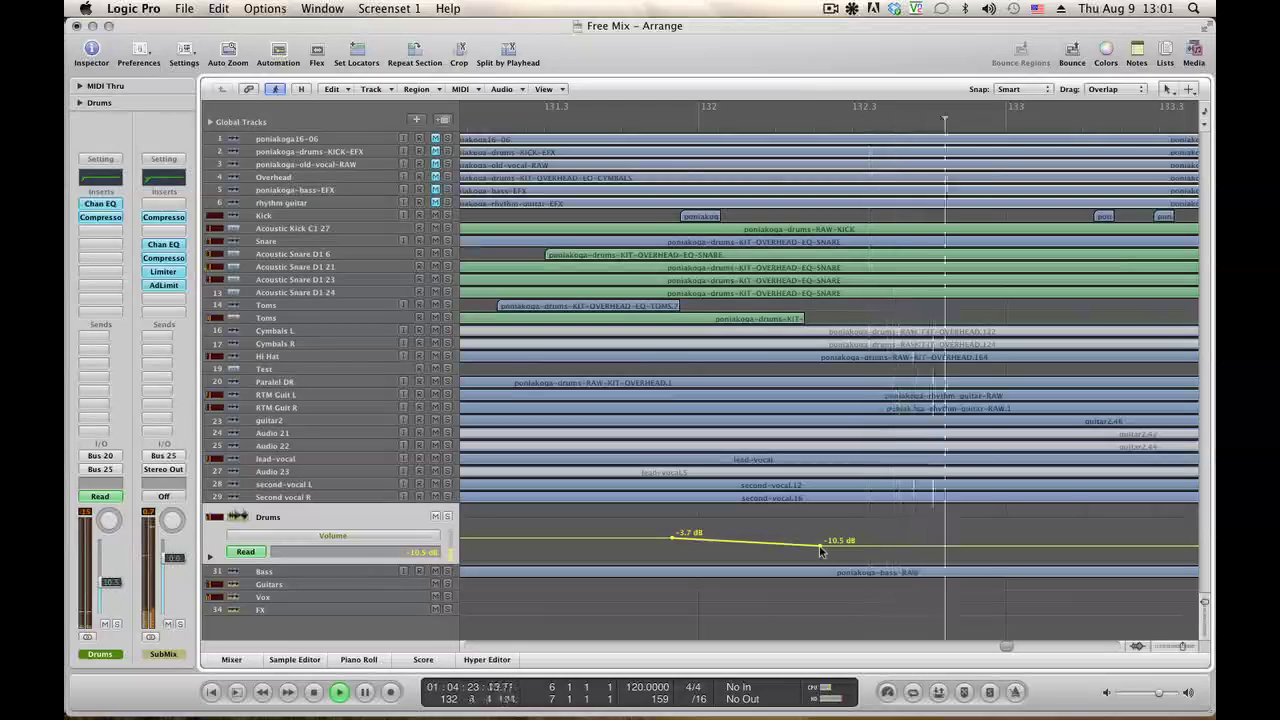
{"action": "key", "text": "space"}
{"action": "left_click_drag", "start_coordinate": [820, 549], "coordinate": [668, 545]}
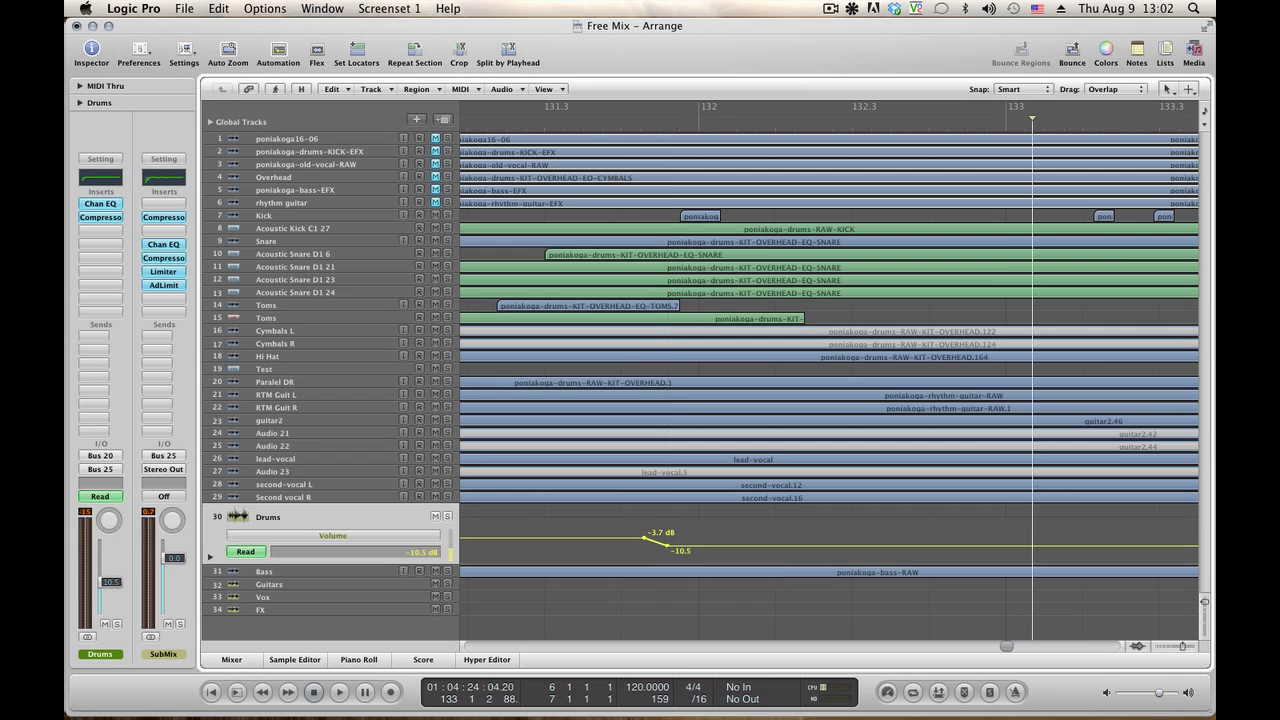
{"action": "key", "text": "space"}
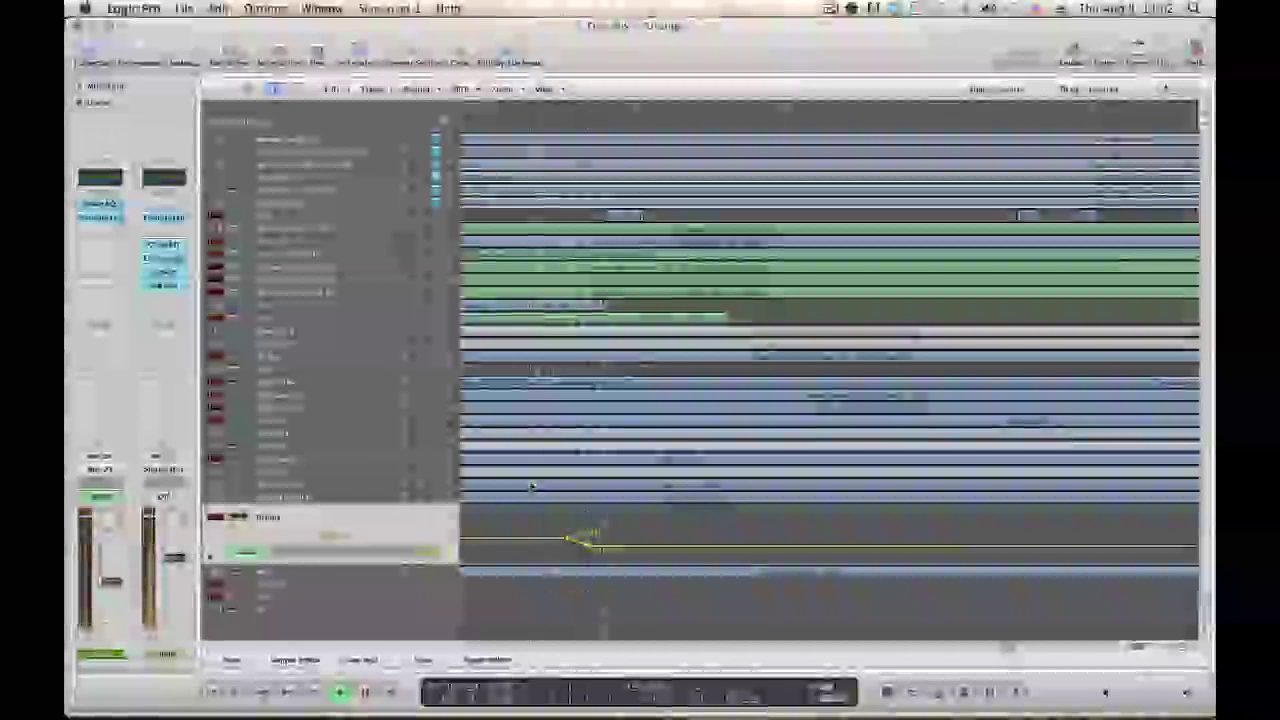
{"action": "key", "text": "space"}
Split the muted vocal region on Audio 23 just before bar 132 and unmute the part after the cut.
{"action": "key", "text": "Escape"}
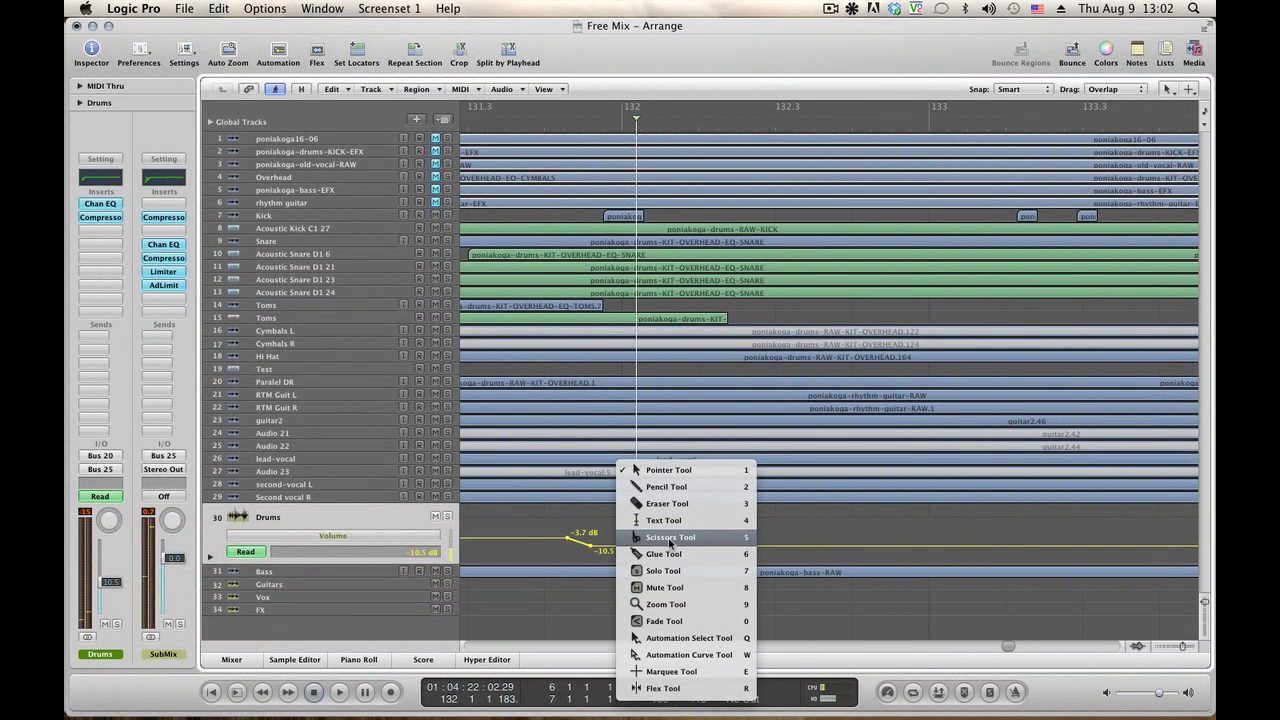
{"action": "left_click", "coordinate": [670, 538]}
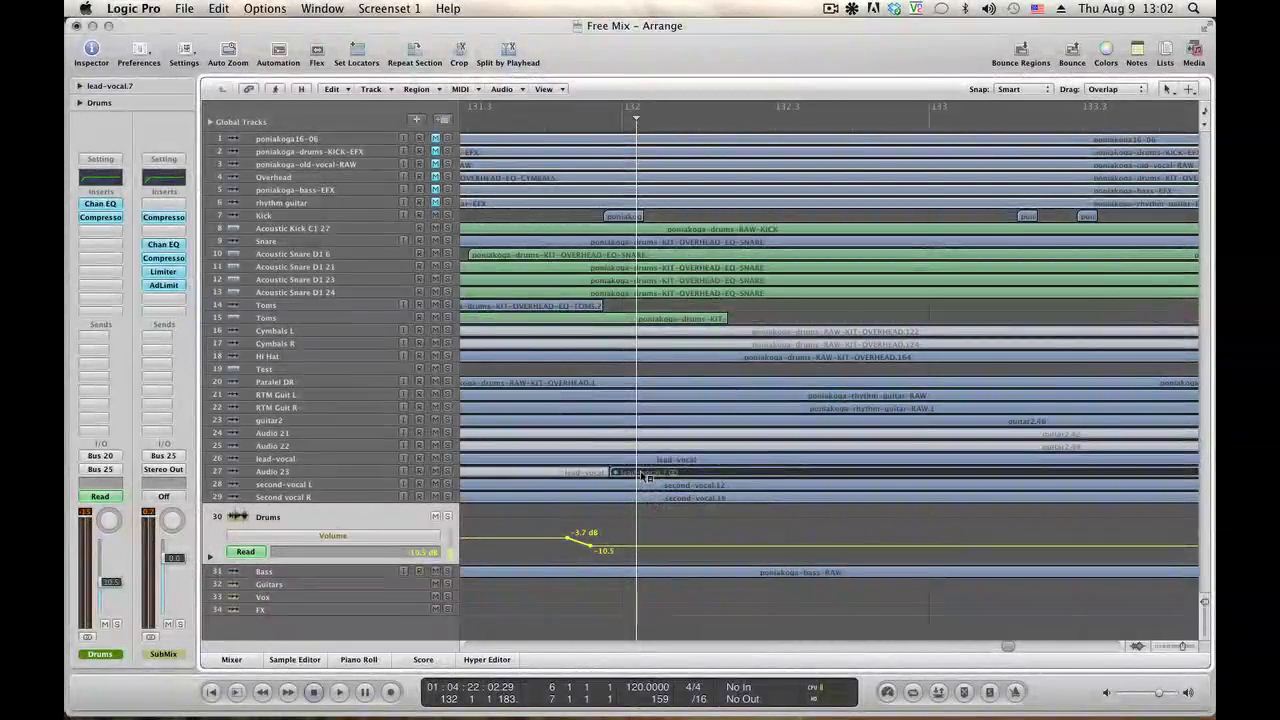
{"action": "right_click", "coordinate": [645, 478]}
{"action": "left_click", "coordinate": [665, 477]}
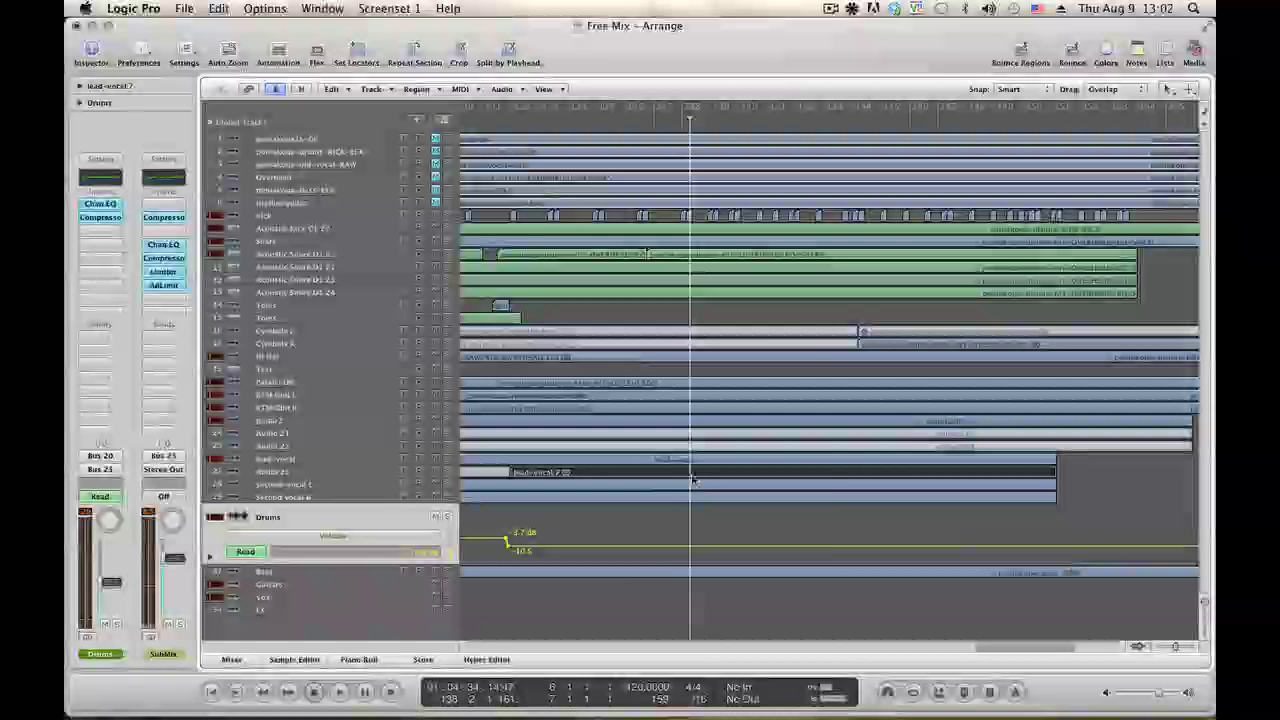
Split the lead-vocal.7 region on Audio 23 just after bar 138 and mute the part after the cut.
{"action": "key", "text": "Escape"}
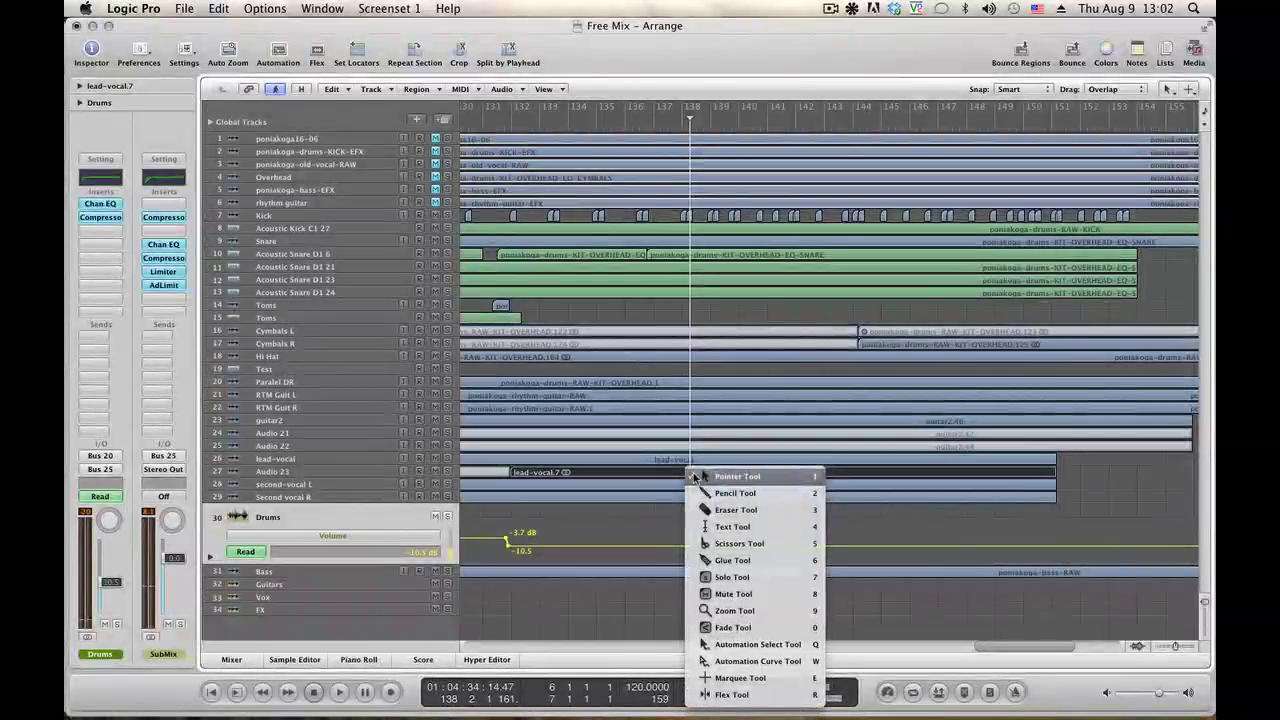
{"action": "left_click", "coordinate": [714, 515]}
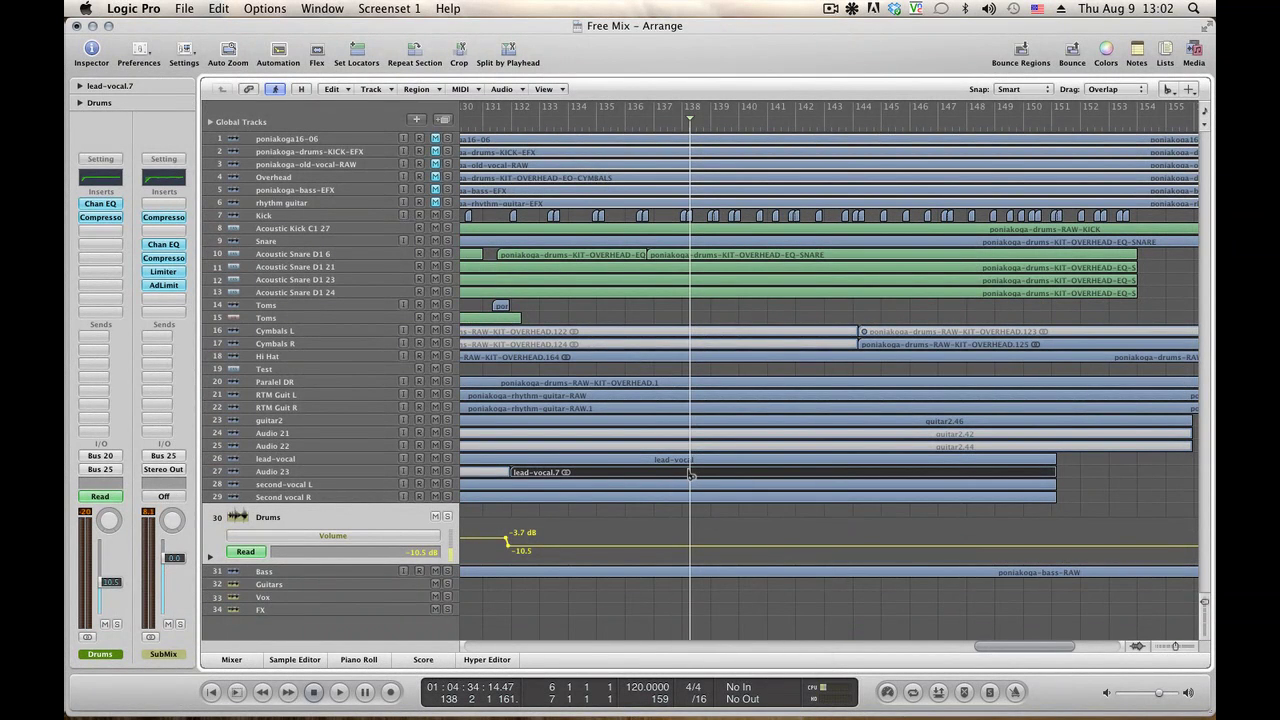
{"action": "left_click", "coordinate": [690, 474]}
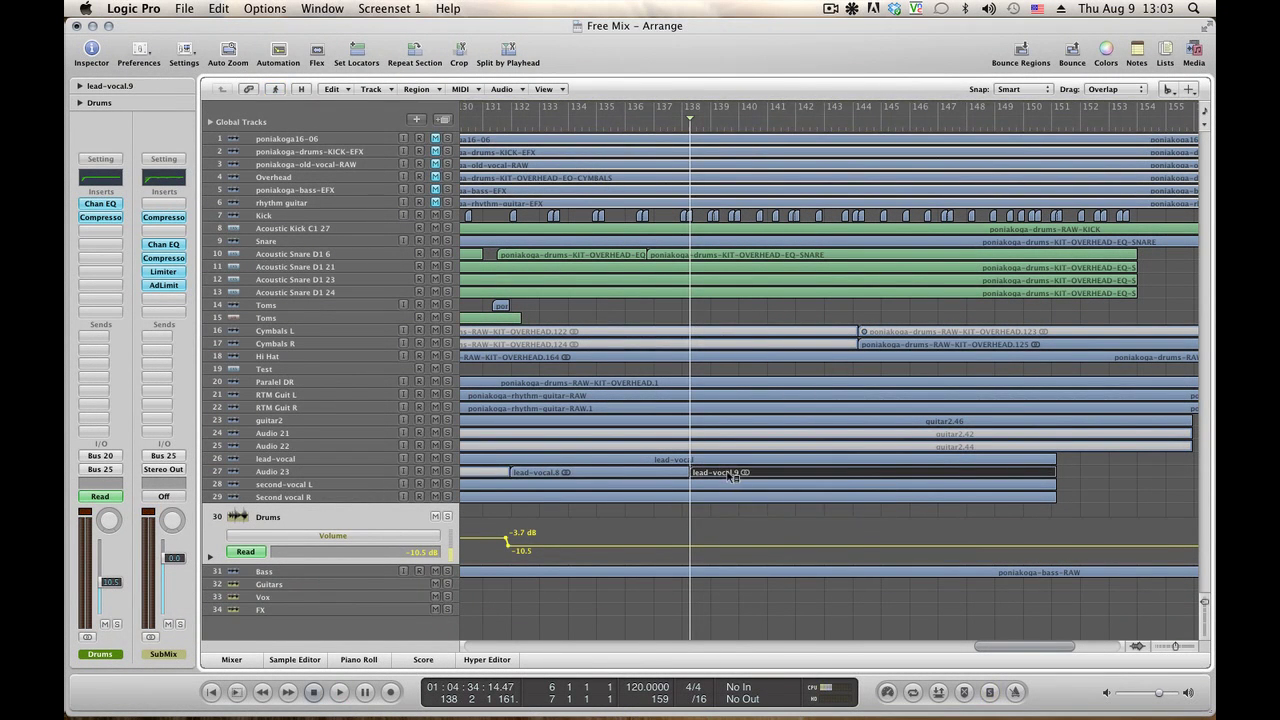
{"action": "right_click", "coordinate": [731, 477]}
{"action": "left_click", "coordinate": [746, 479]}
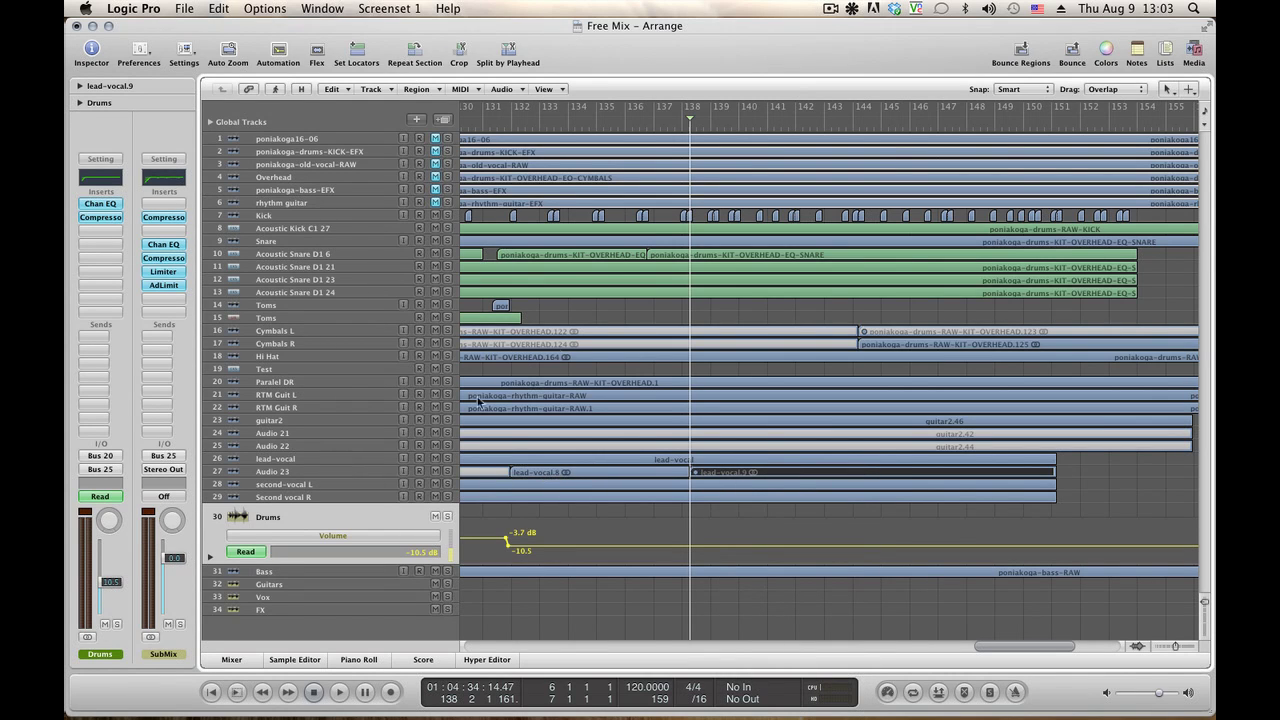
Audition the transition from bar 131 and trim the start of lead-vocal.8 on Audio 23 to beat 2 of bar 132.
{"action": "left_click", "coordinate": [487, 128]}
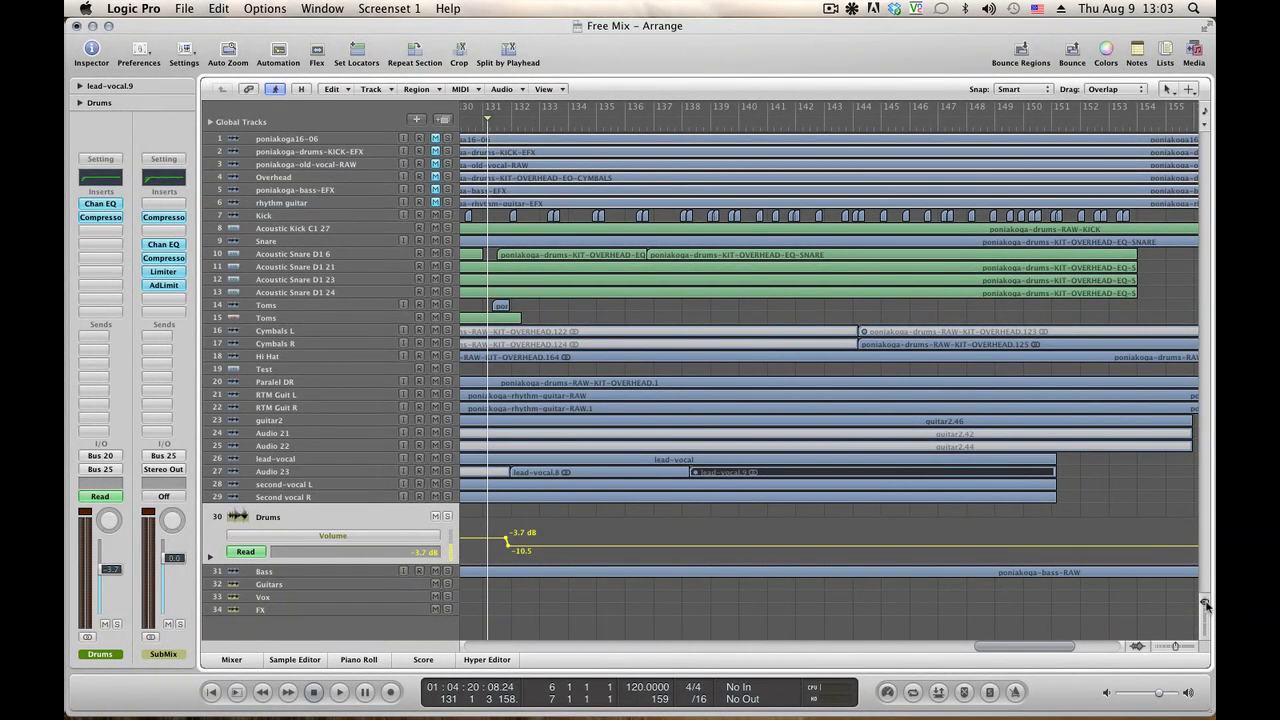
{"action": "left_click_drag", "start_coordinate": [1205, 605], "coordinate": [1181, 648]}
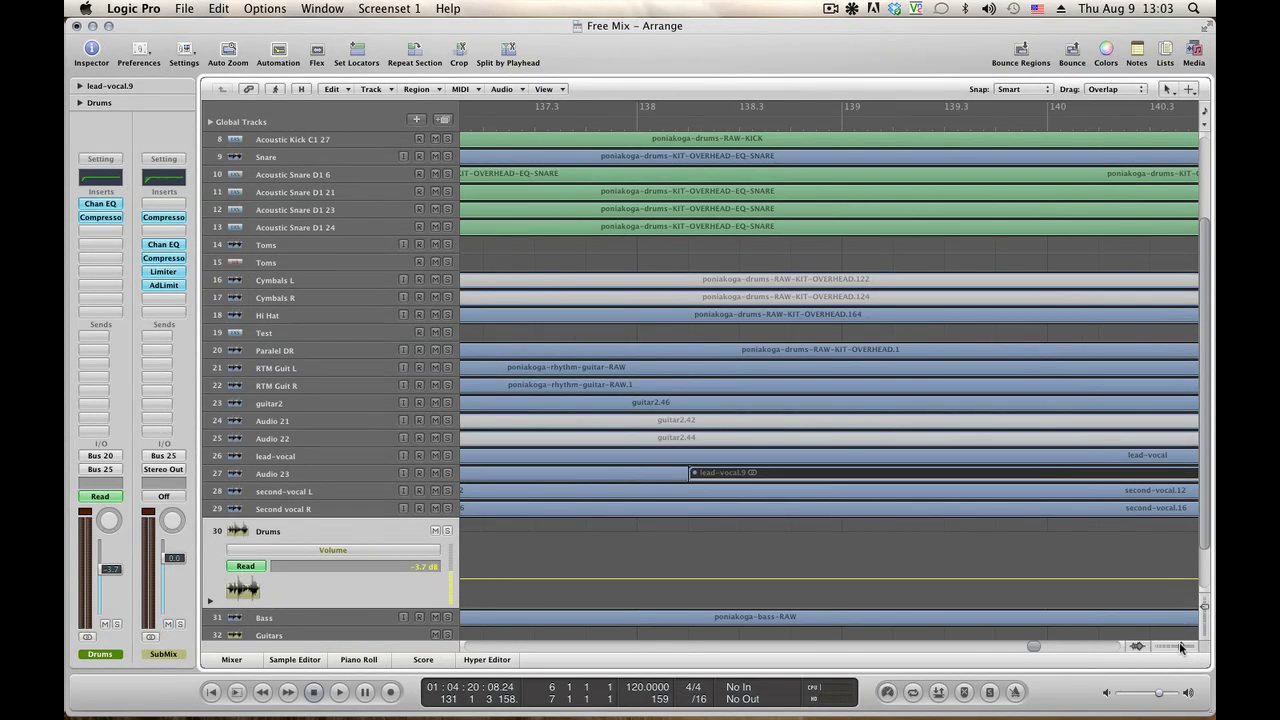
{"action": "key", "text": "space"}
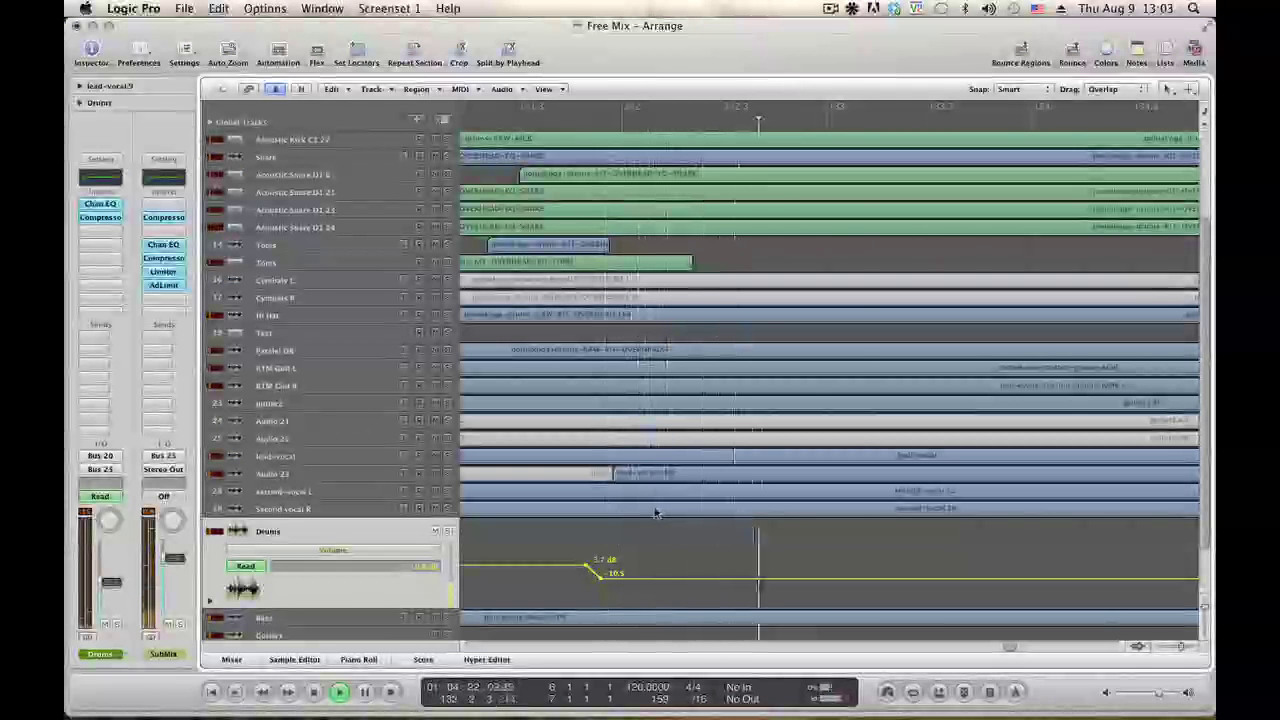
{"action": "key", "text": "space"}
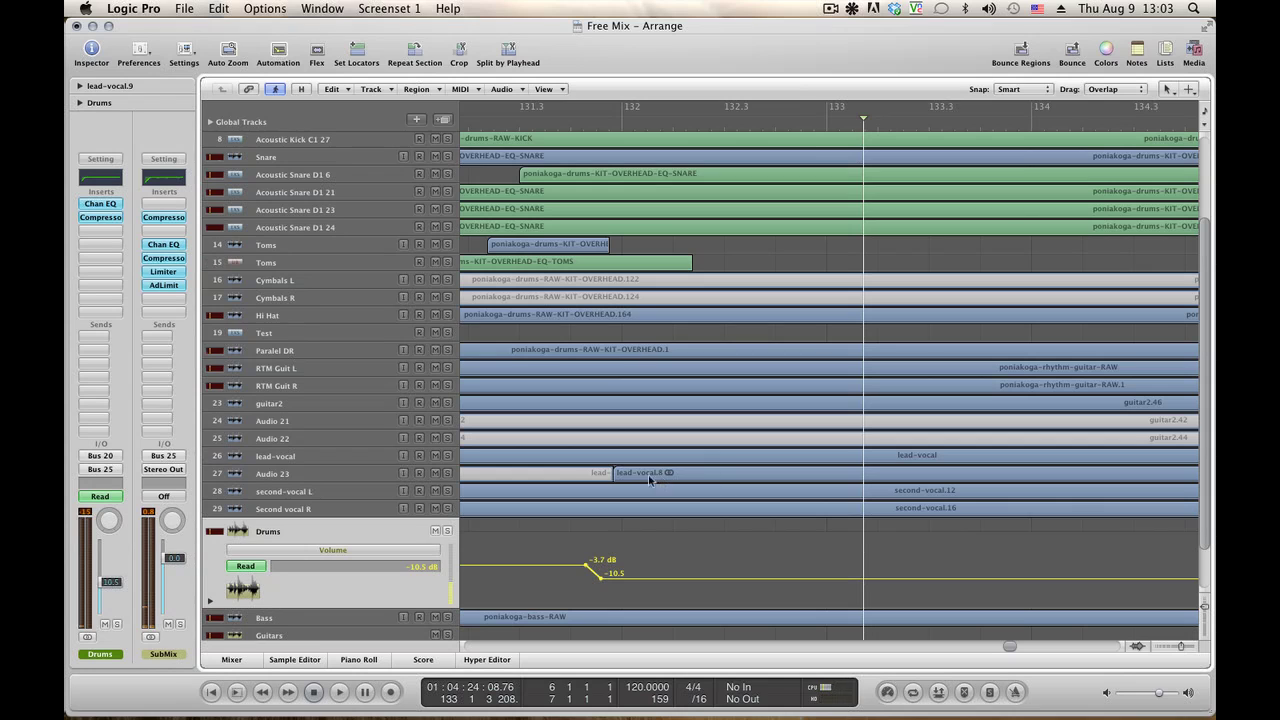
{"action": "left_click", "coordinate": [631, 473]}
{"action": "left_click_drag", "start_coordinate": [614, 479], "coordinate": [730, 482]}
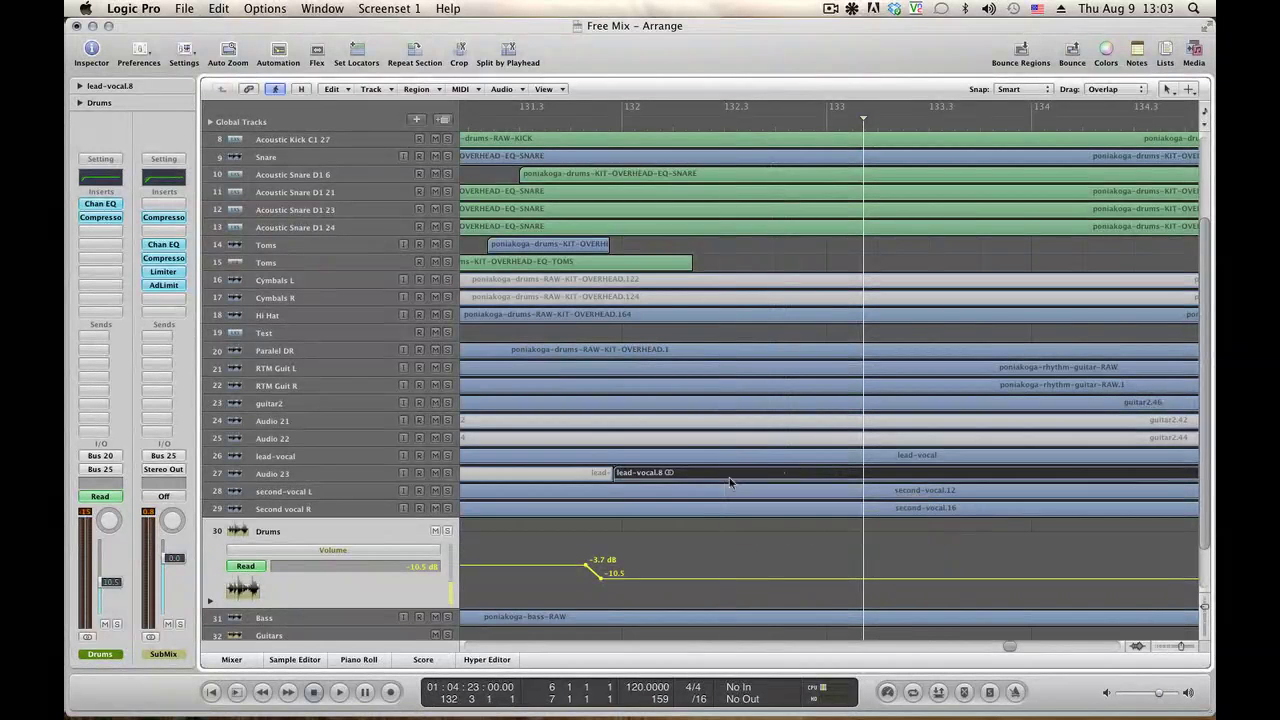
{"action": "key", "text": "space"}
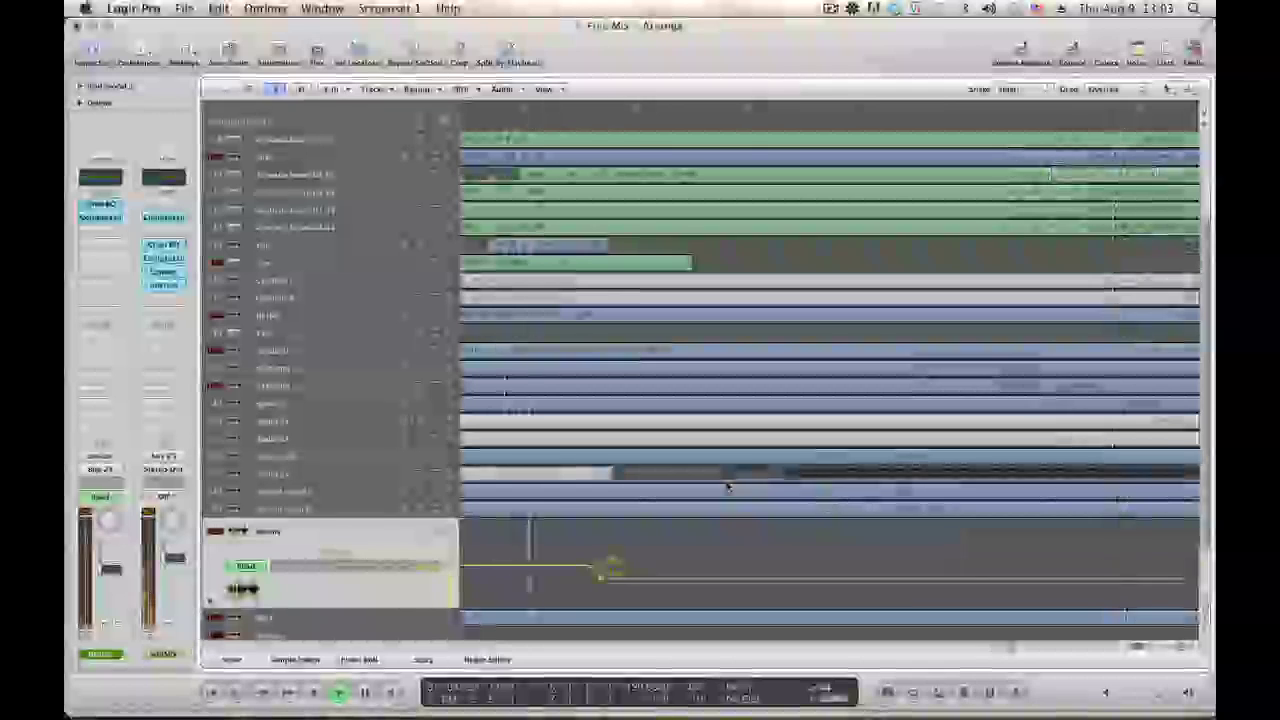
{"action": "left_click_drag", "start_coordinate": [734, 487], "coordinate": [684, 476]}
Fine-tune the start of lead-vocal.8 in the Sample Editor to 132 1 4 217, just before the vocal waveform, and close the editor.
{"action": "double_click", "coordinate": [685, 476]}
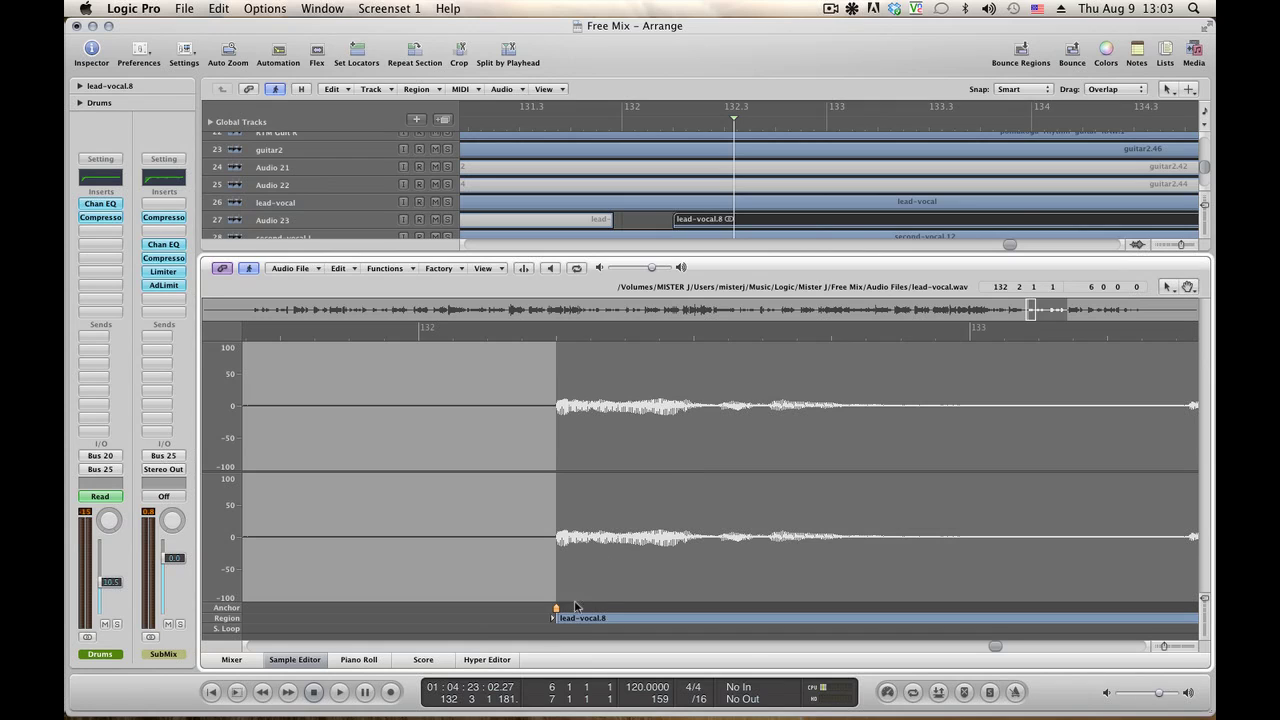
{"action": "left_click_drag", "start_coordinate": [545, 614], "coordinate": [549, 617]}
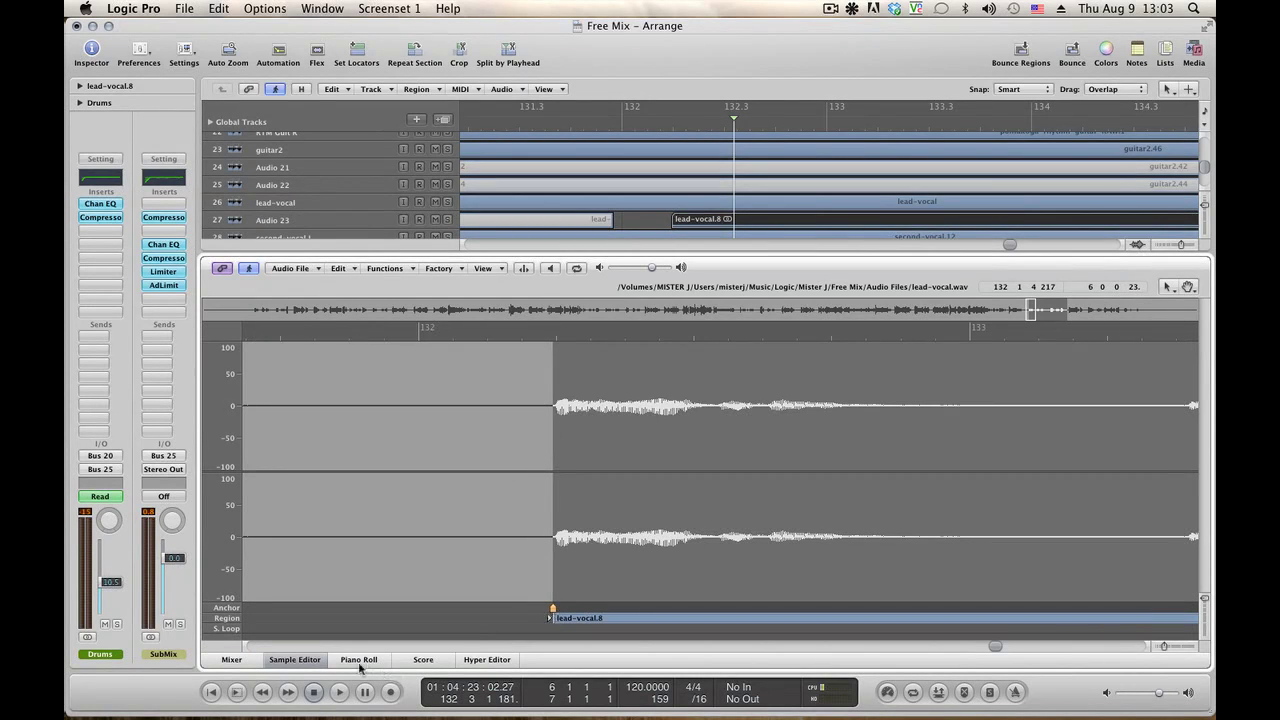
{"action": "left_click", "coordinate": [313, 661]}
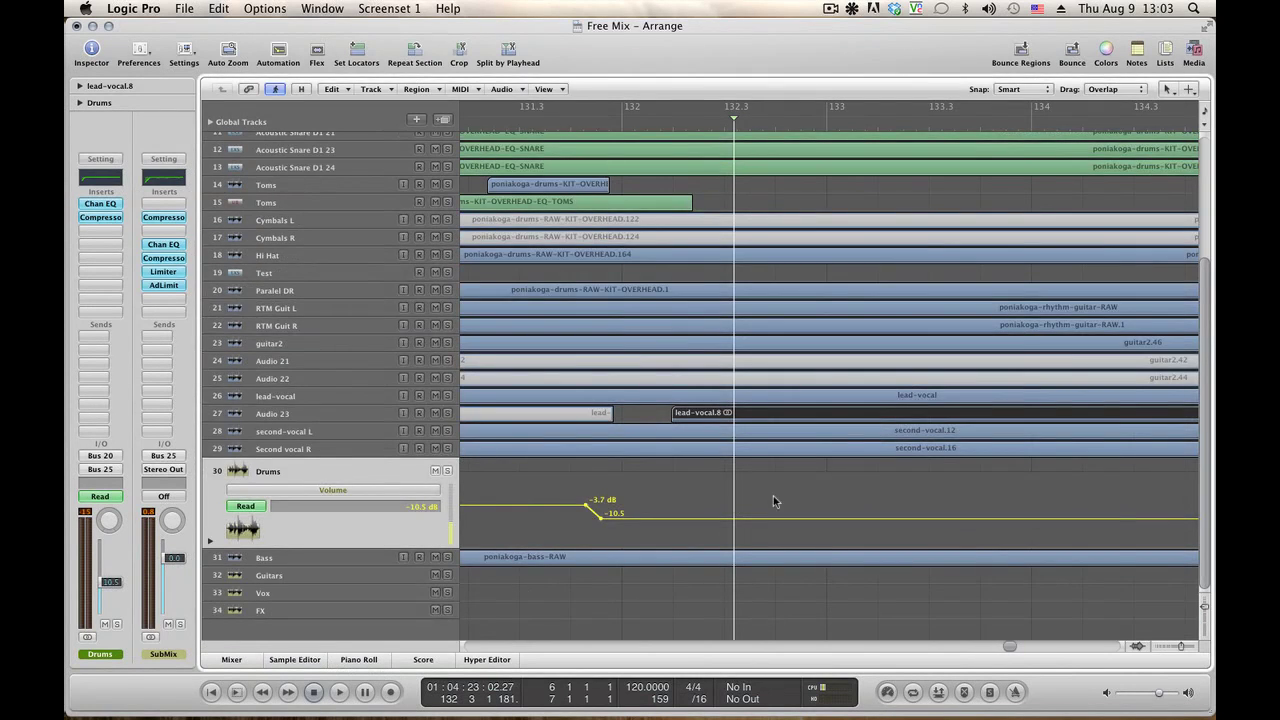
Move the lead-vocal.8 region on Audio 23 to start just before bar 133 and audition it as a delayed vocal.
{"action": "left_click", "coordinate": [636, 121]}
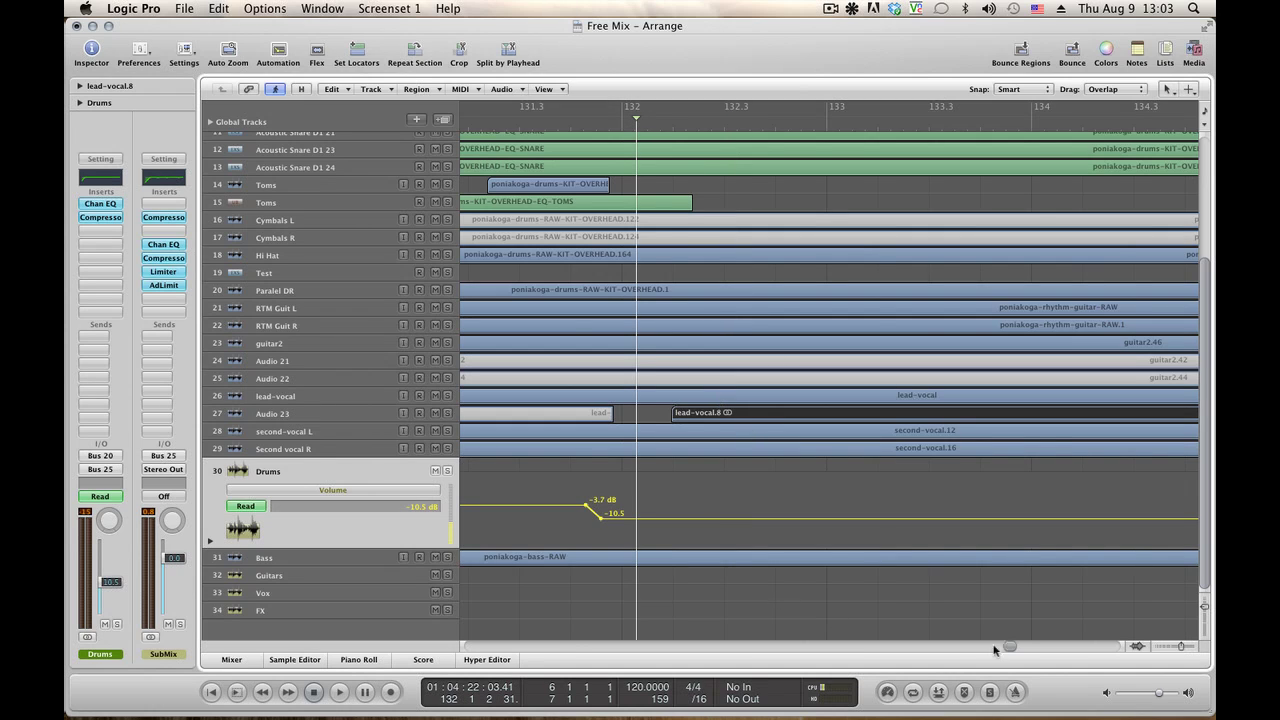
{"action": "scroll", "coordinate": [1011, 652], "scroll_direction": "right", "scroll_amount": 5}
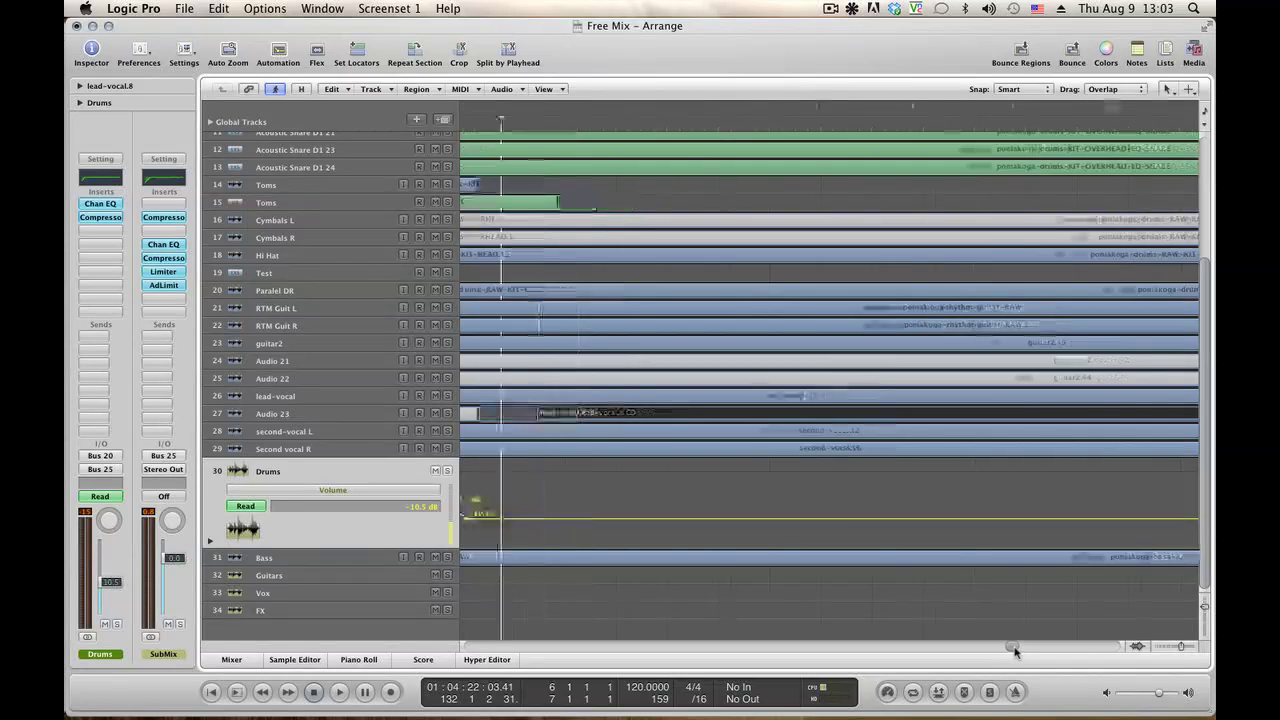
{"action": "scroll", "coordinate": [1016, 651], "scroll_direction": "left", "scroll_amount": 1}
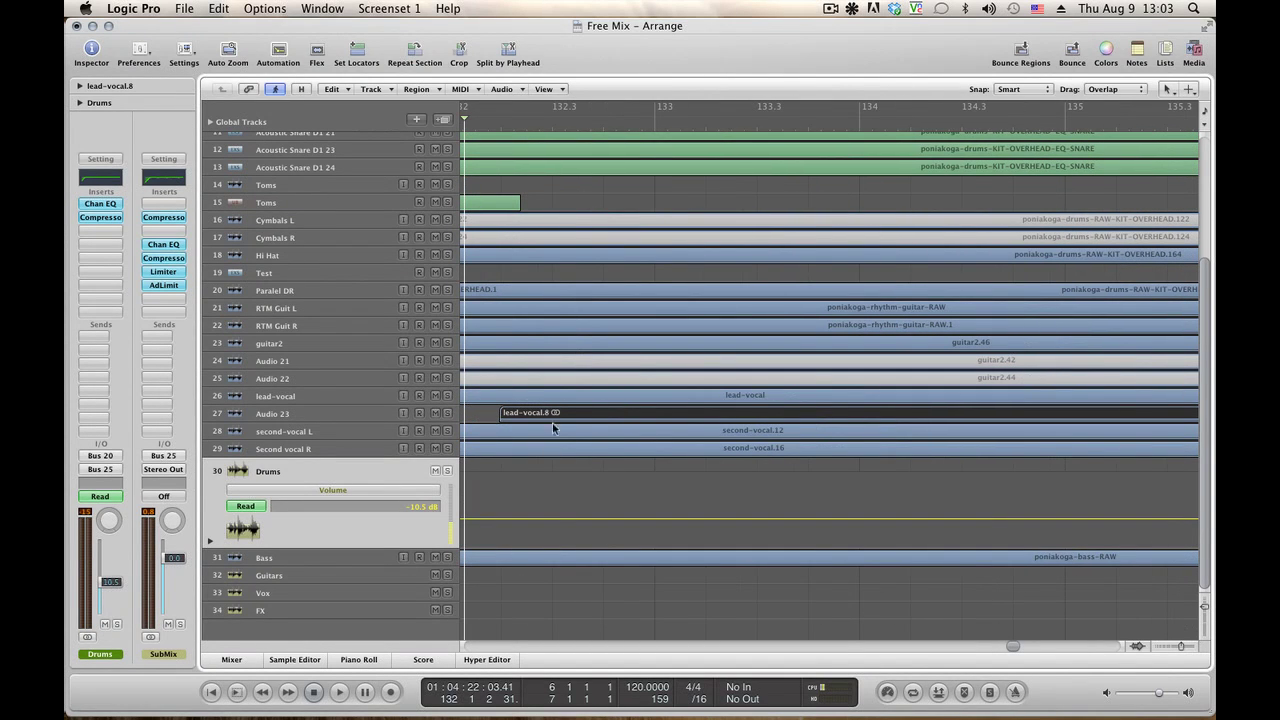
{"action": "key", "text": "space"}
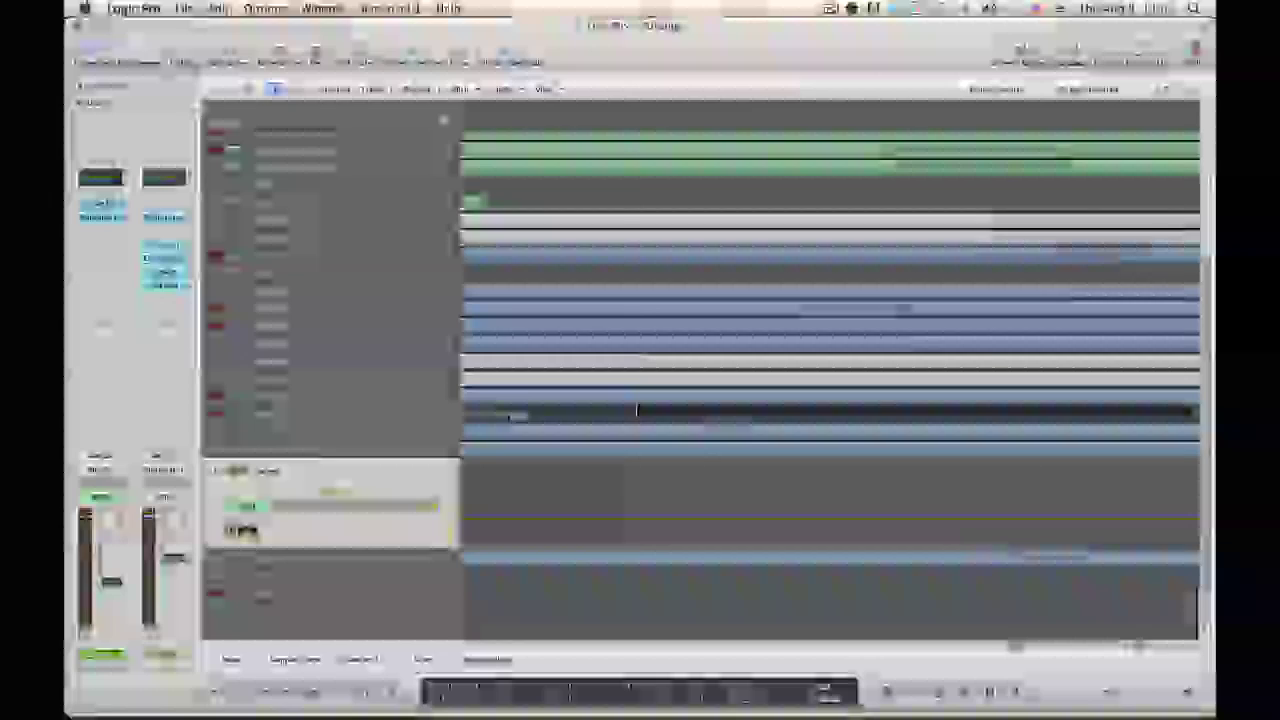
{"action": "left_click", "coordinate": [568, 414]}
{"action": "left_click_drag", "start_coordinate": [568, 414], "coordinate": [609, 417]}
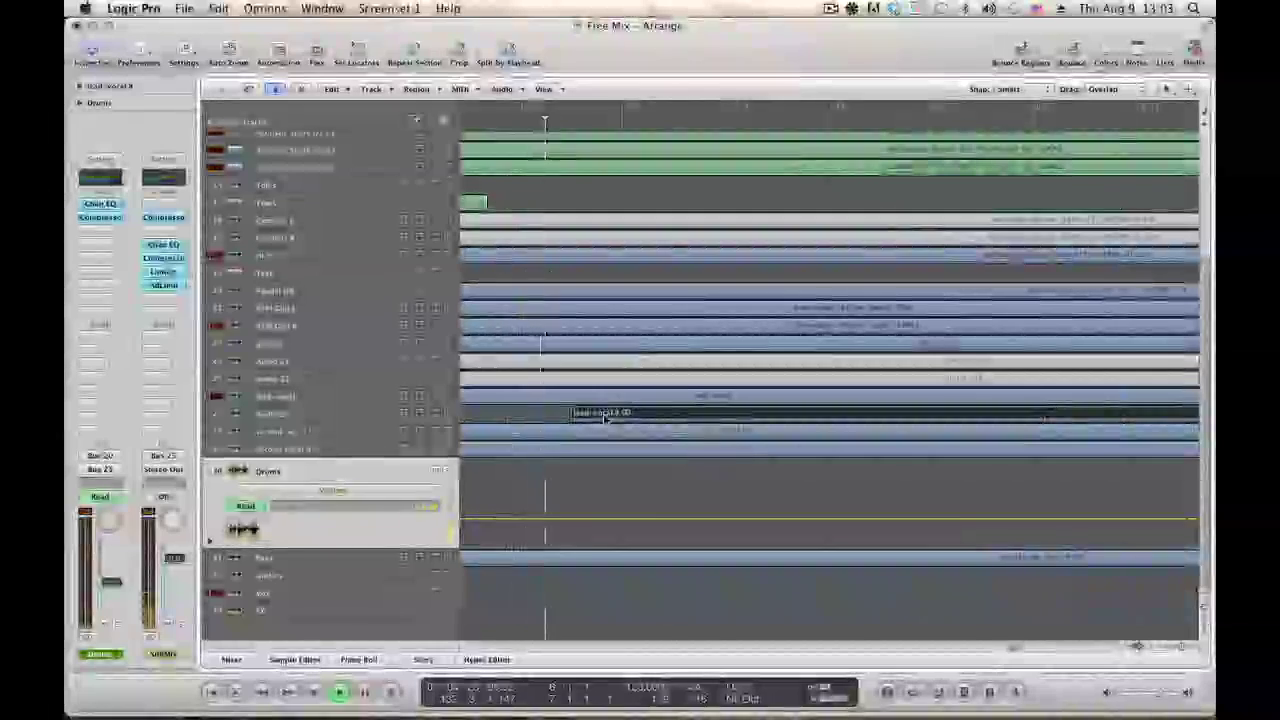
{"action": "key", "text": "space"}
{"action": "left_click_drag", "start_coordinate": [604, 418], "coordinate": [630, 420]}
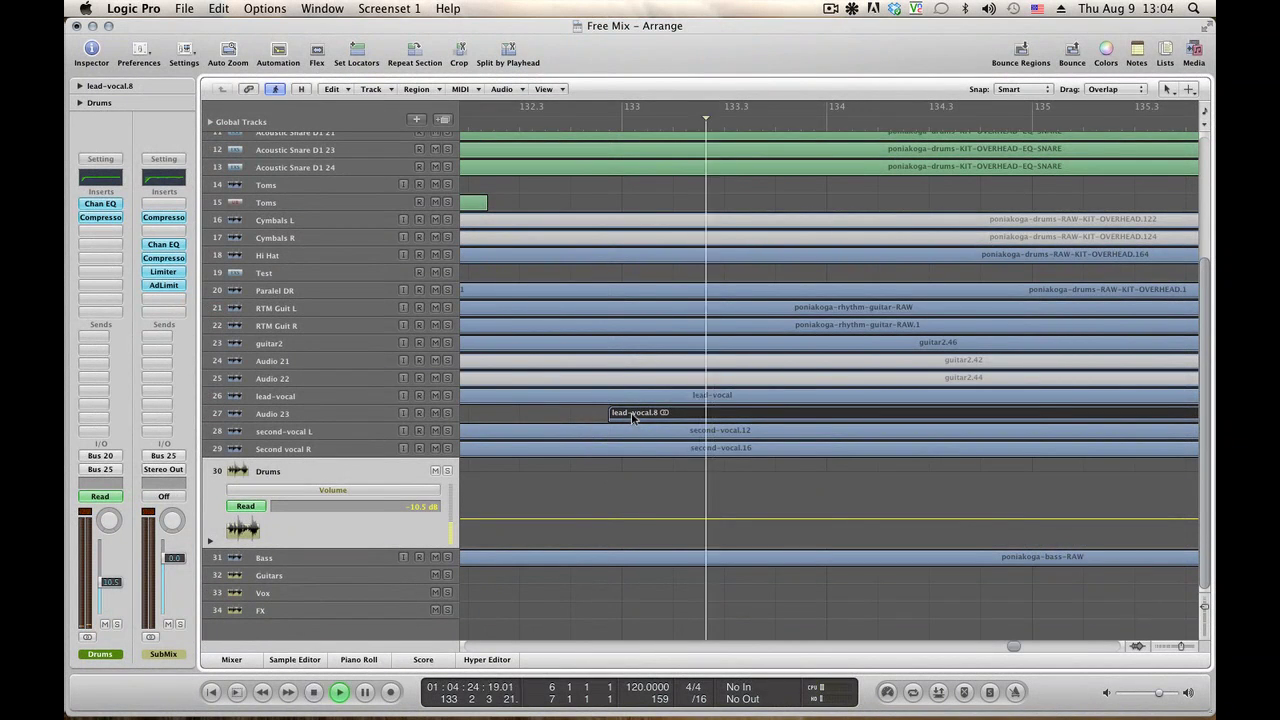
{"action": "key", "text": "space"}
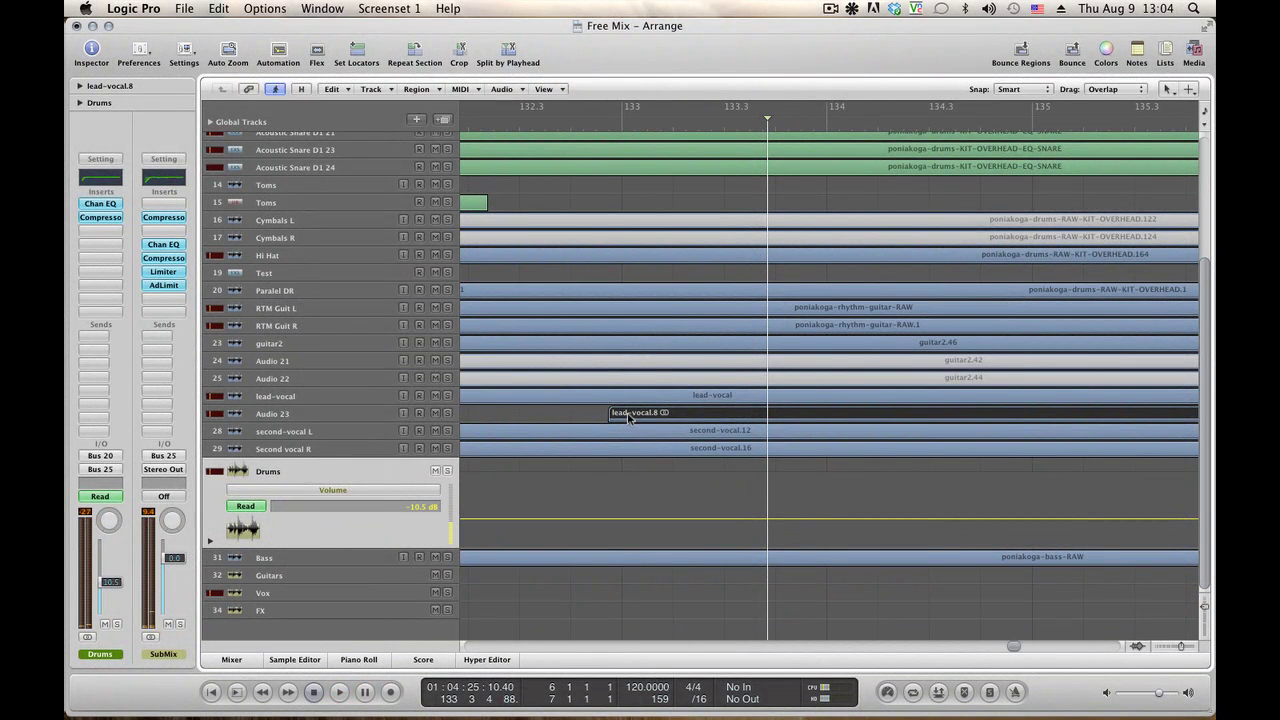
Nudge the lead-vocal.8 region in small amounts until it starts at bar 133, playing it back between moves.
{"action": "left_click_drag", "start_coordinate": [628, 418], "coordinate": [635, 418]}
{"action": "key", "text": "space"}
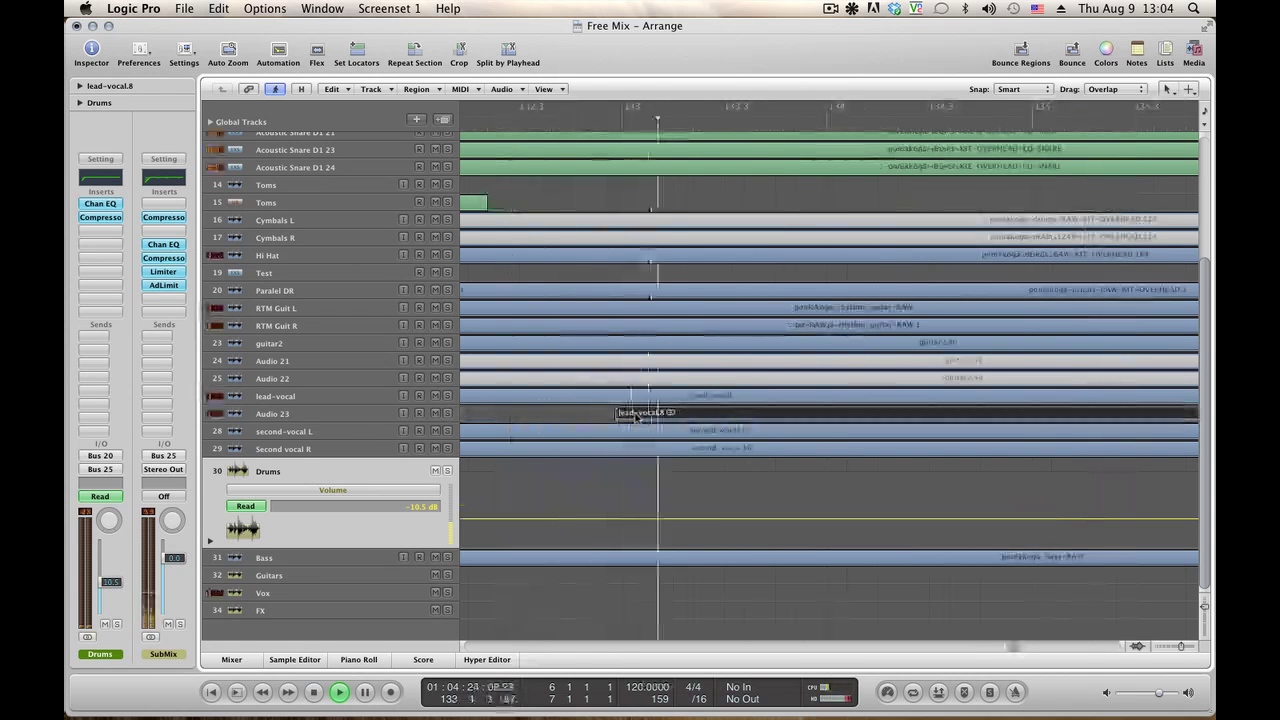
{"action": "key", "text": "space"}
{"action": "left_click_drag", "start_coordinate": [638, 418], "coordinate": [643, 418]}
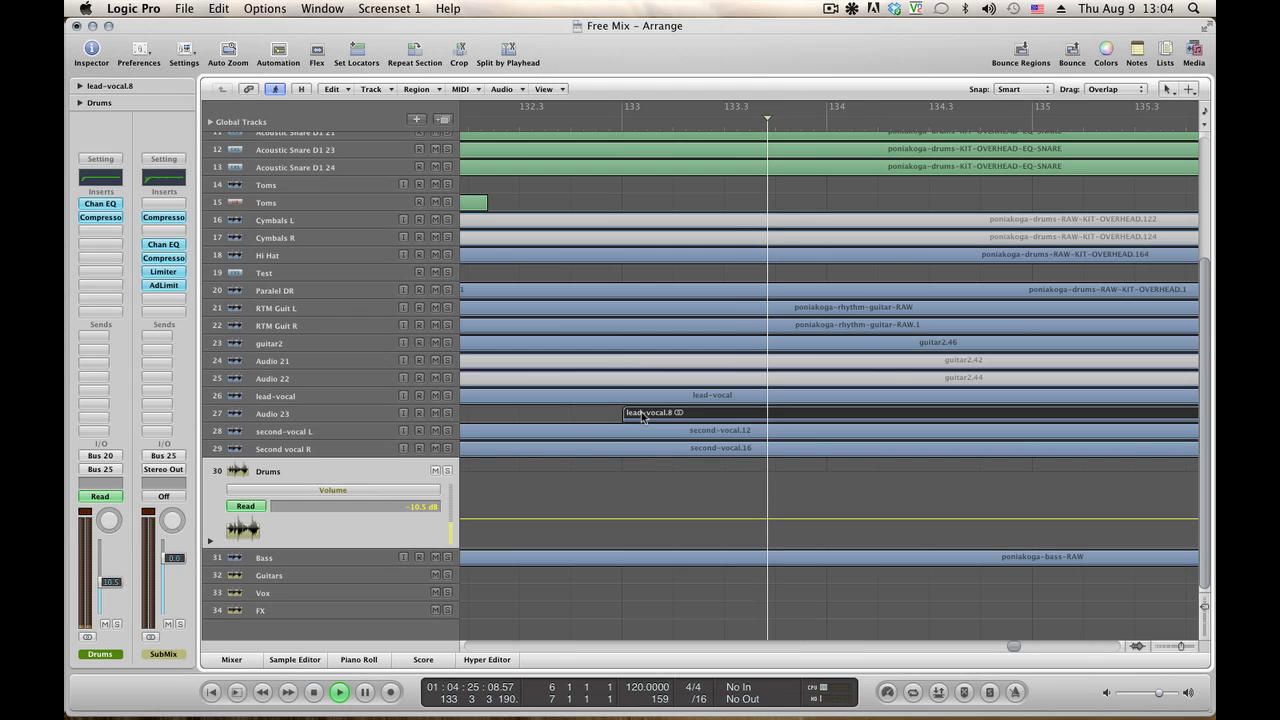
{"action": "key", "text": "space"}
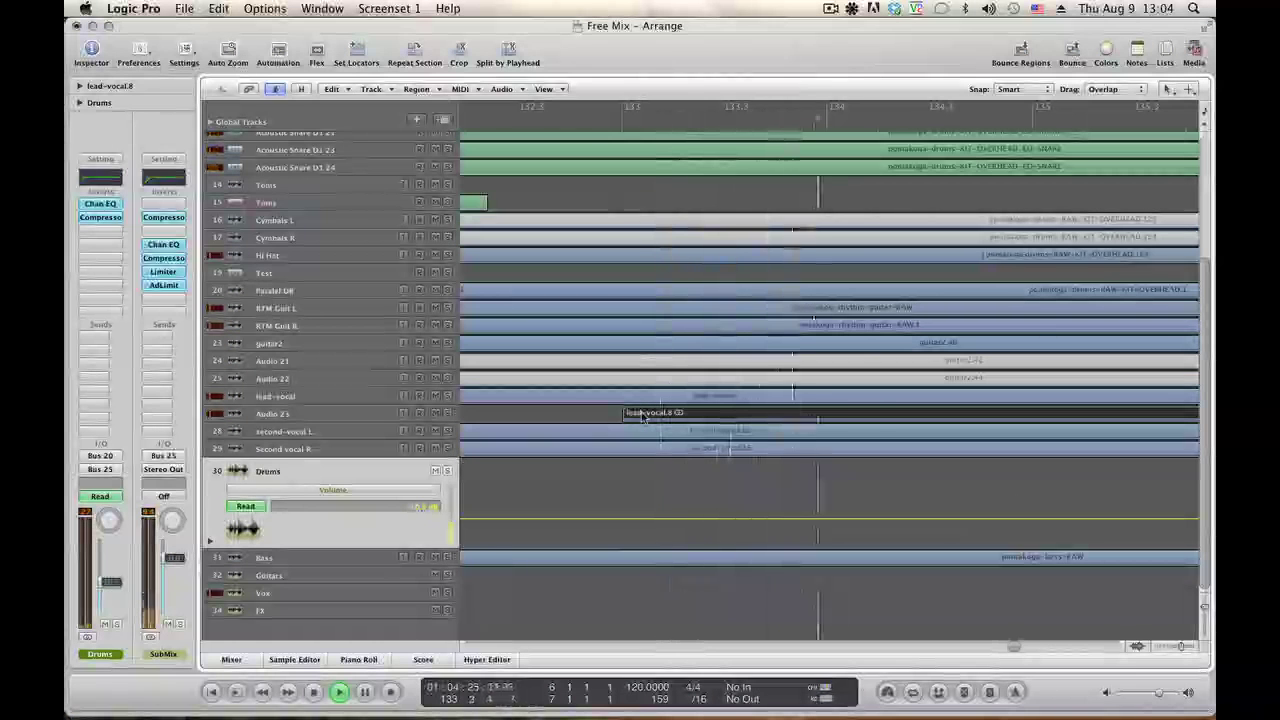
{"action": "key", "text": "space"}
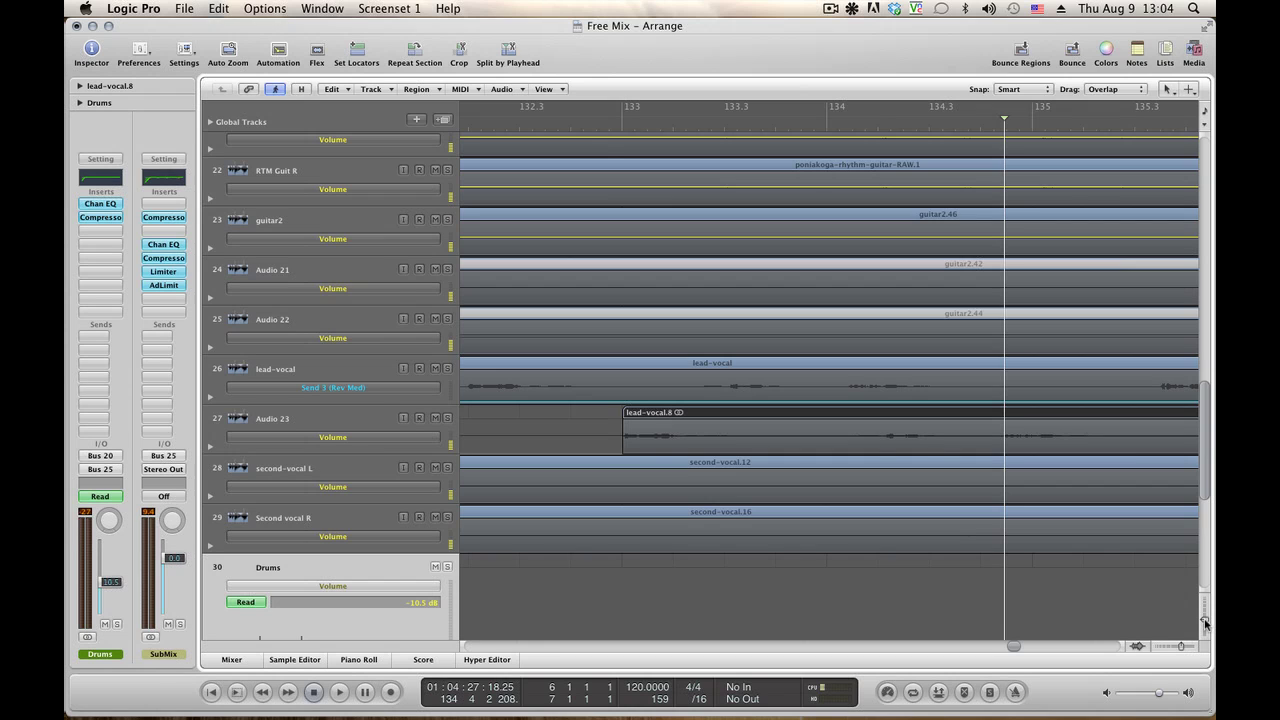
Hide the track automation, split lead-vocal.8 on Audio 23 just after bar 134, and audition the result.
{"action": "key", "text": "a"}
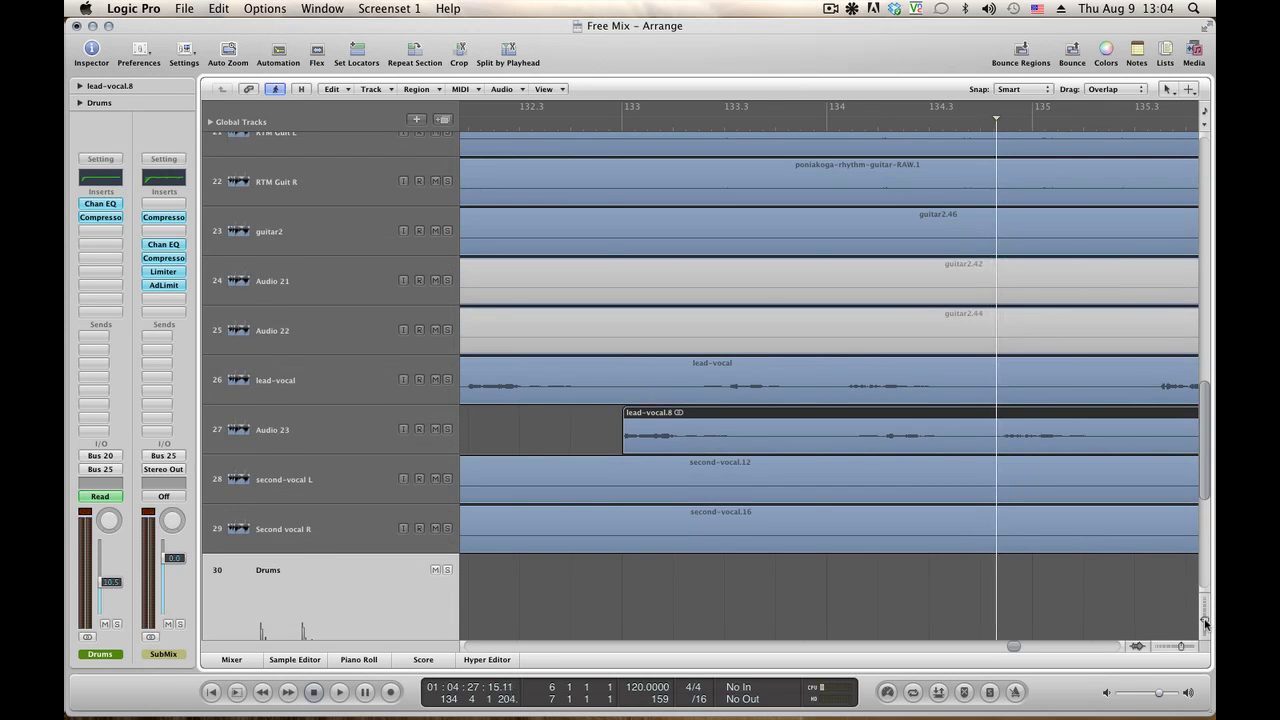
{"action": "key", "text": "space"}
{"action": "key", "text": "Escape"}
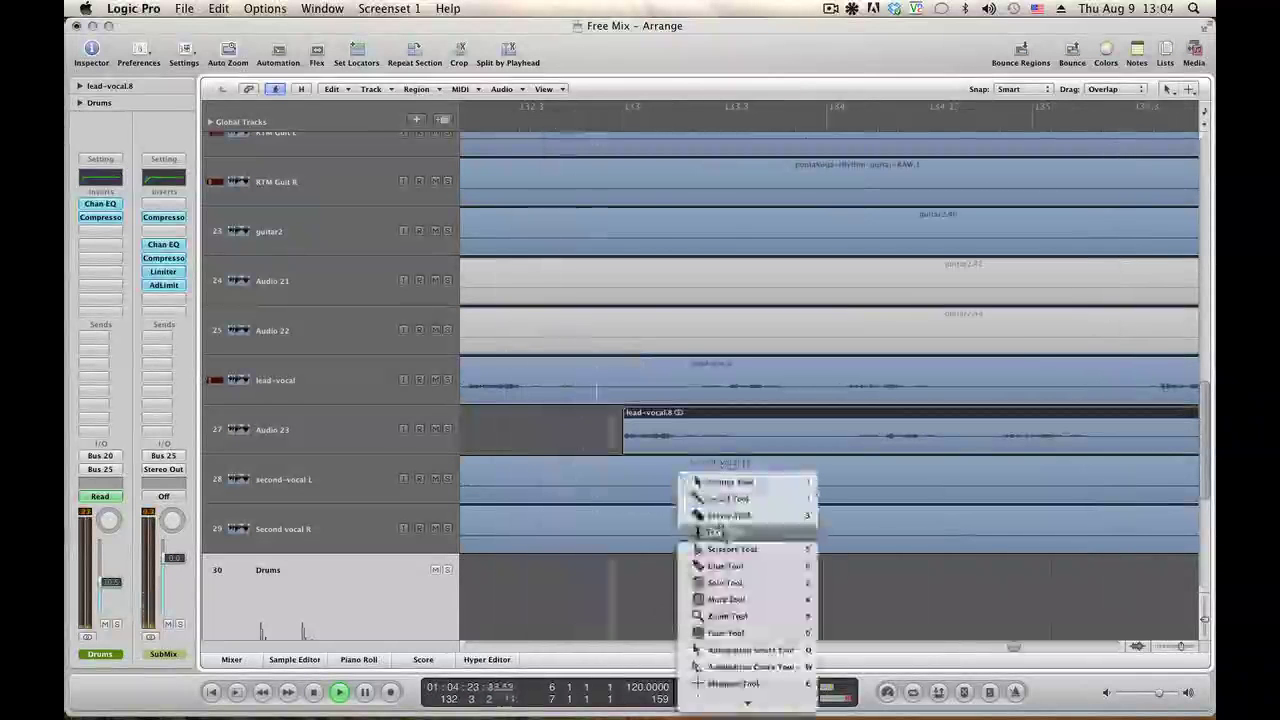
{"action": "left_click", "coordinate": [730, 549]}
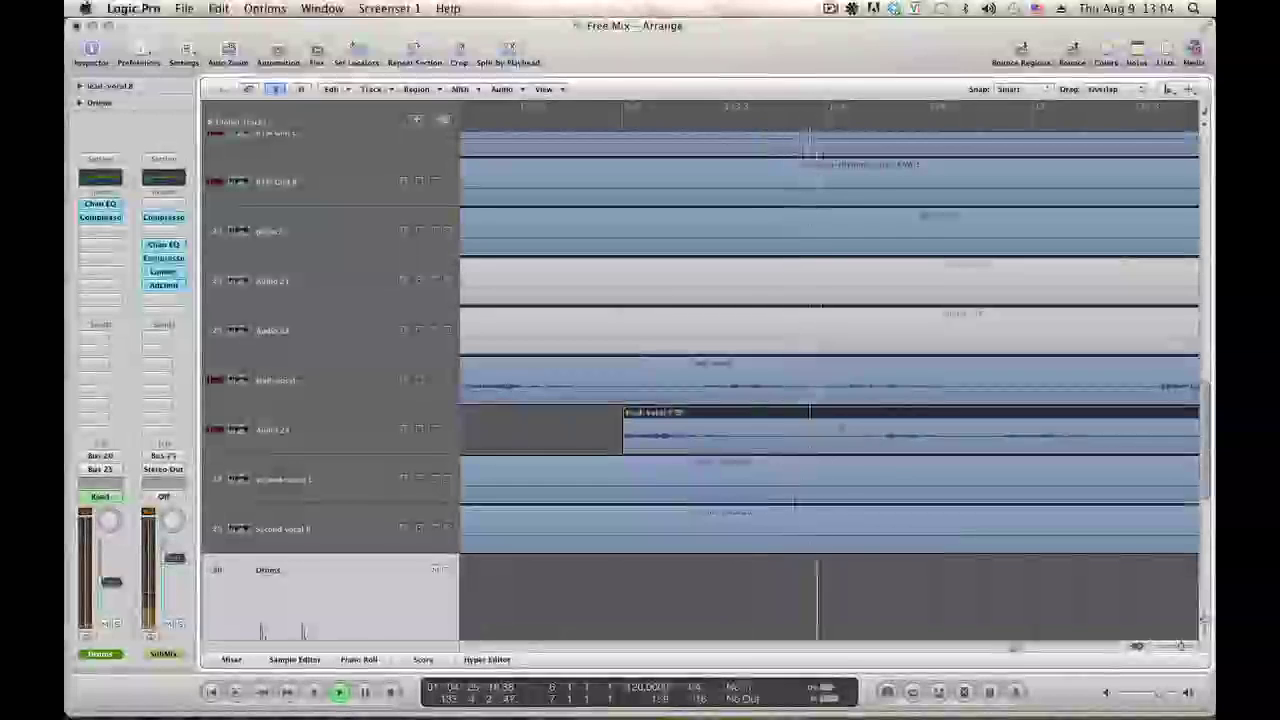
{"action": "key", "text": "space"}
{"action": "left_click", "coordinate": [834, 420]}
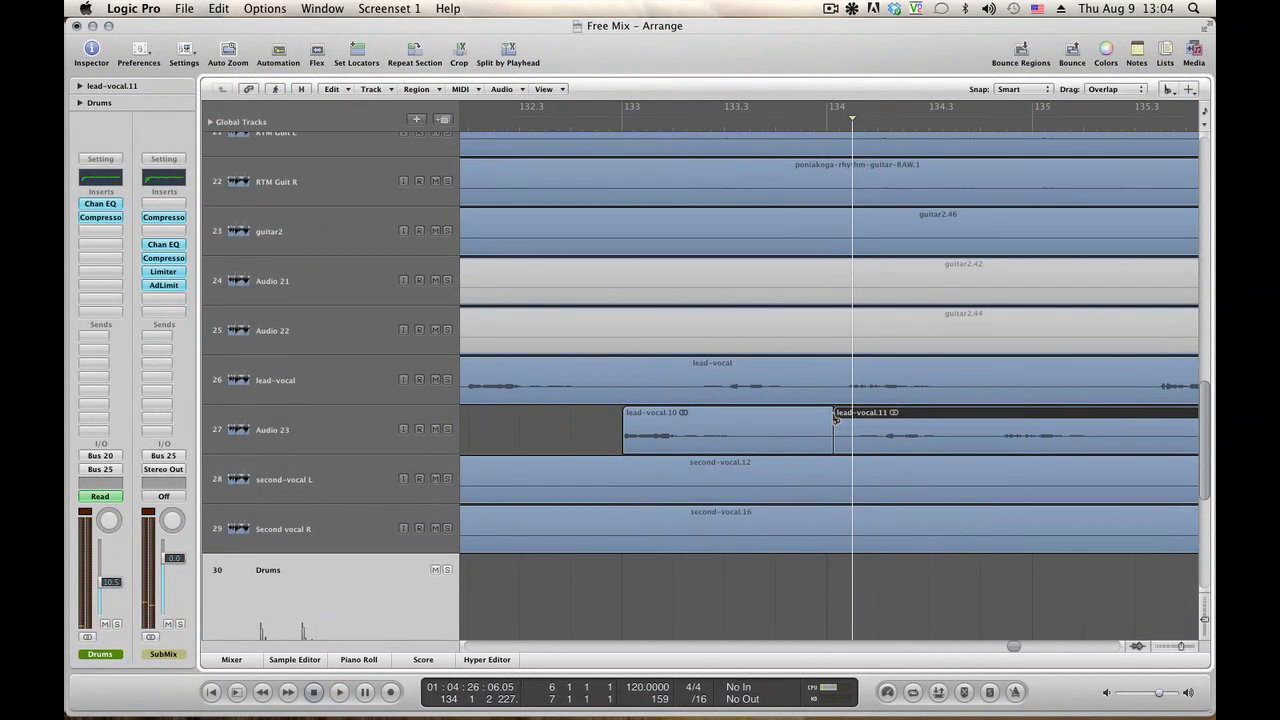
{"action": "key", "text": "space"}
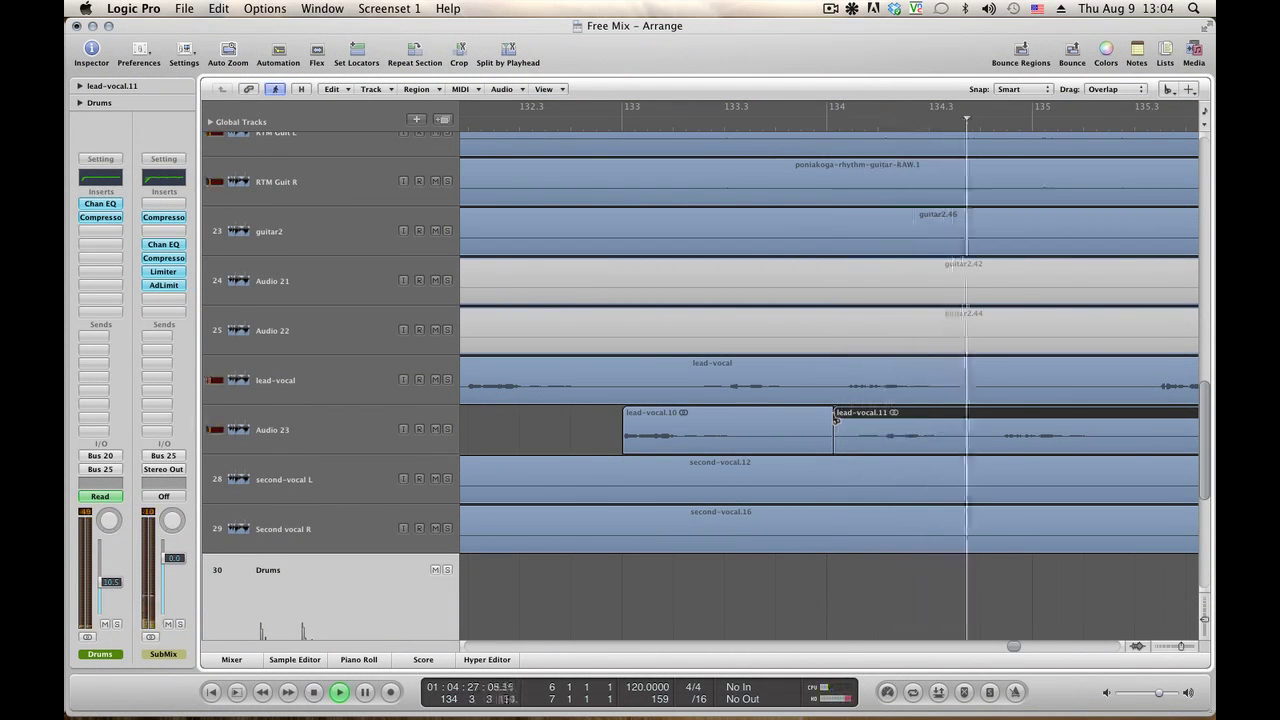
Split lead-vocal.11 on Audio 23 at 134 4 2 1, mute the piece before the cut, and audition the section.
{"action": "key", "text": "space"}
{"action": "left_click", "coordinate": [991, 418]}
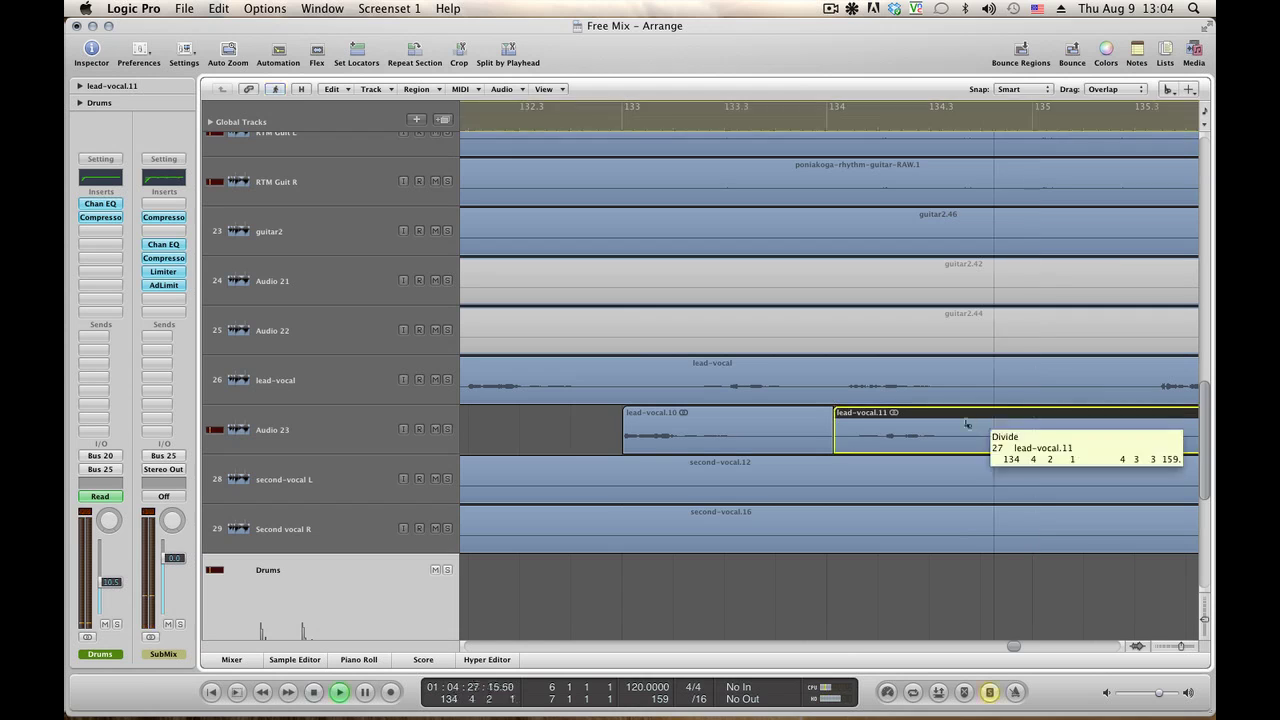
{"action": "right_click", "coordinate": [928, 421]}
{"action": "left_click", "coordinate": [940, 425]}
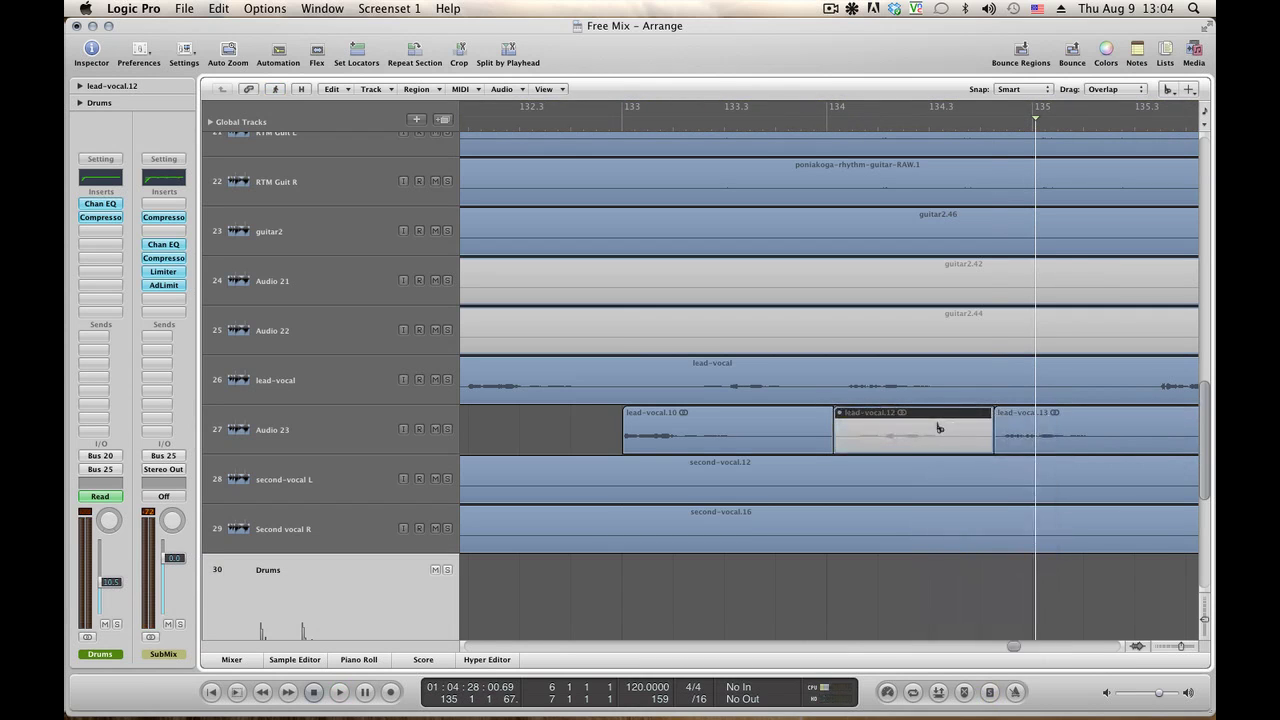
{"action": "key", "text": "space"}
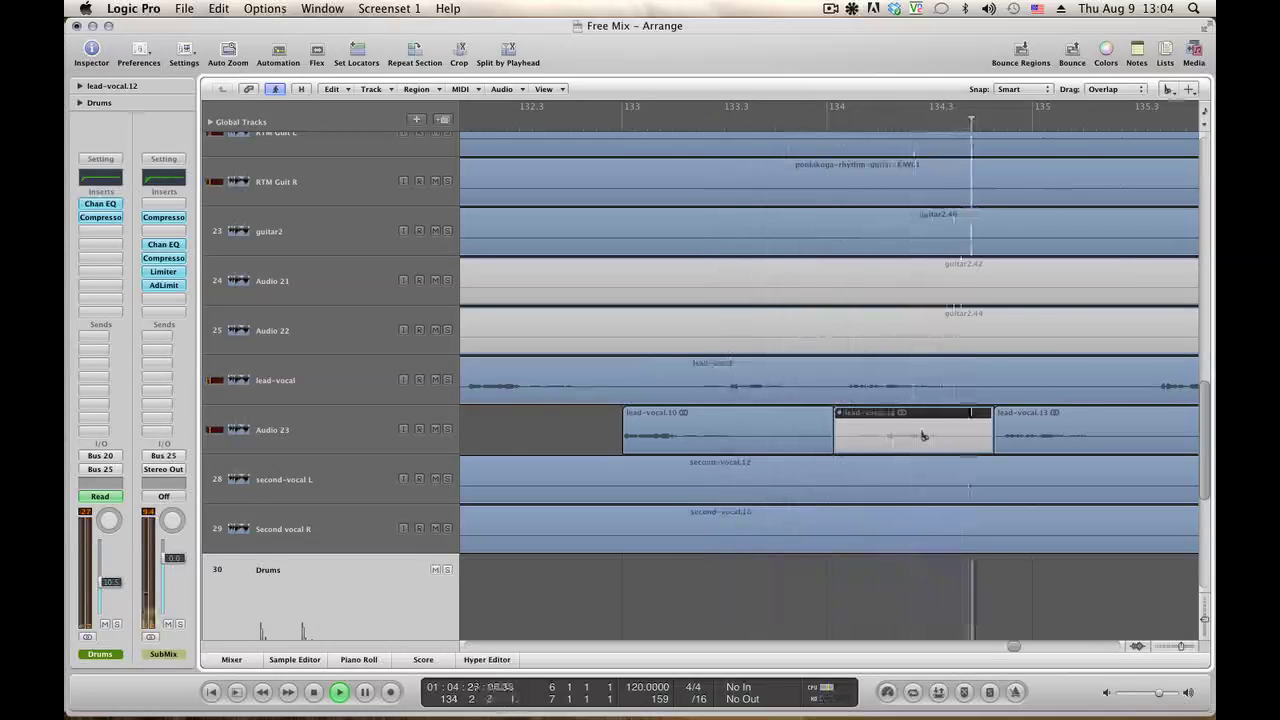
{"action": "key", "text": "space"}
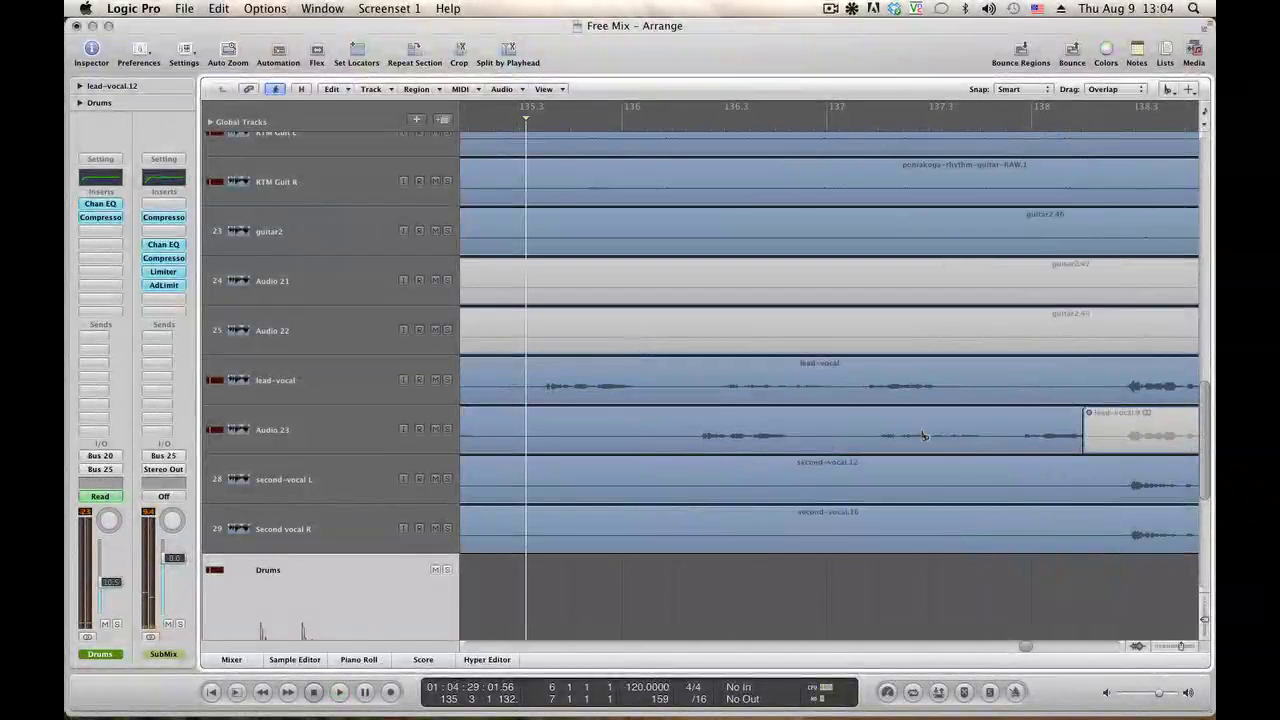
{"action": "key", "text": "space"}
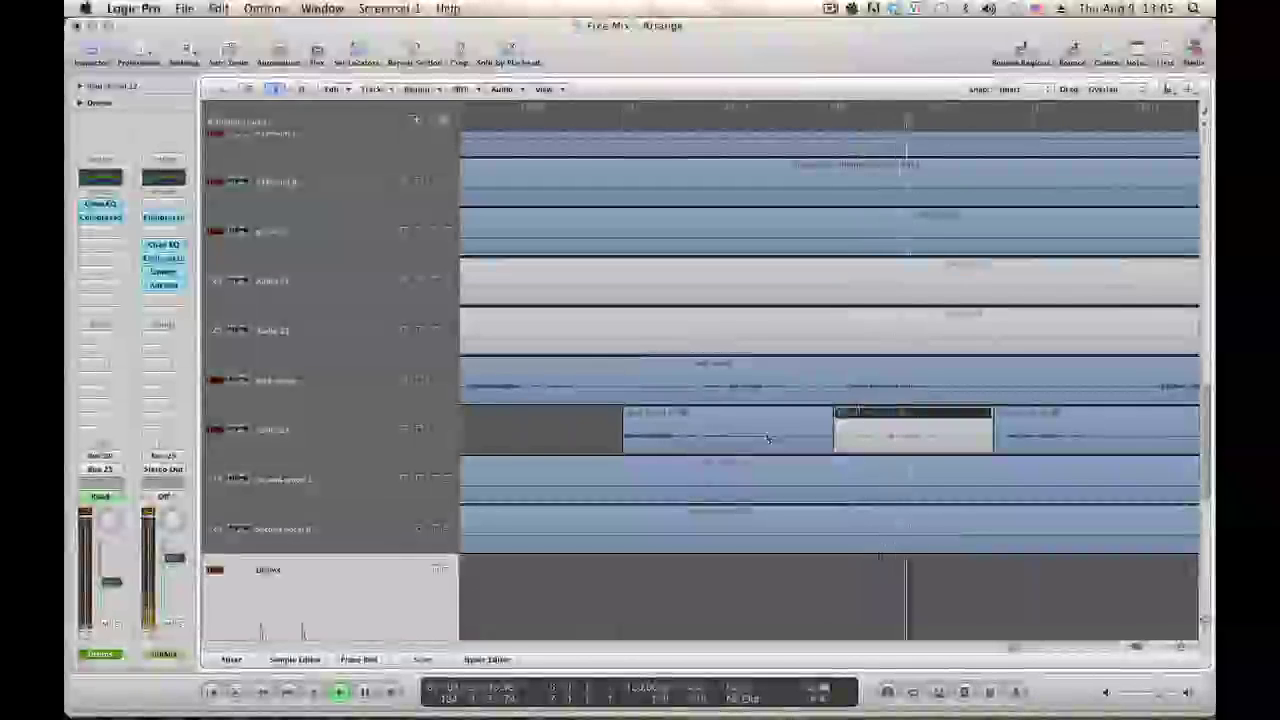
Split lead-vocal.13 on Audio 23 just after bar 135, mute the short piece before the cut, and play through to bar 138.
{"action": "left_click", "coordinate": [1039, 419]}
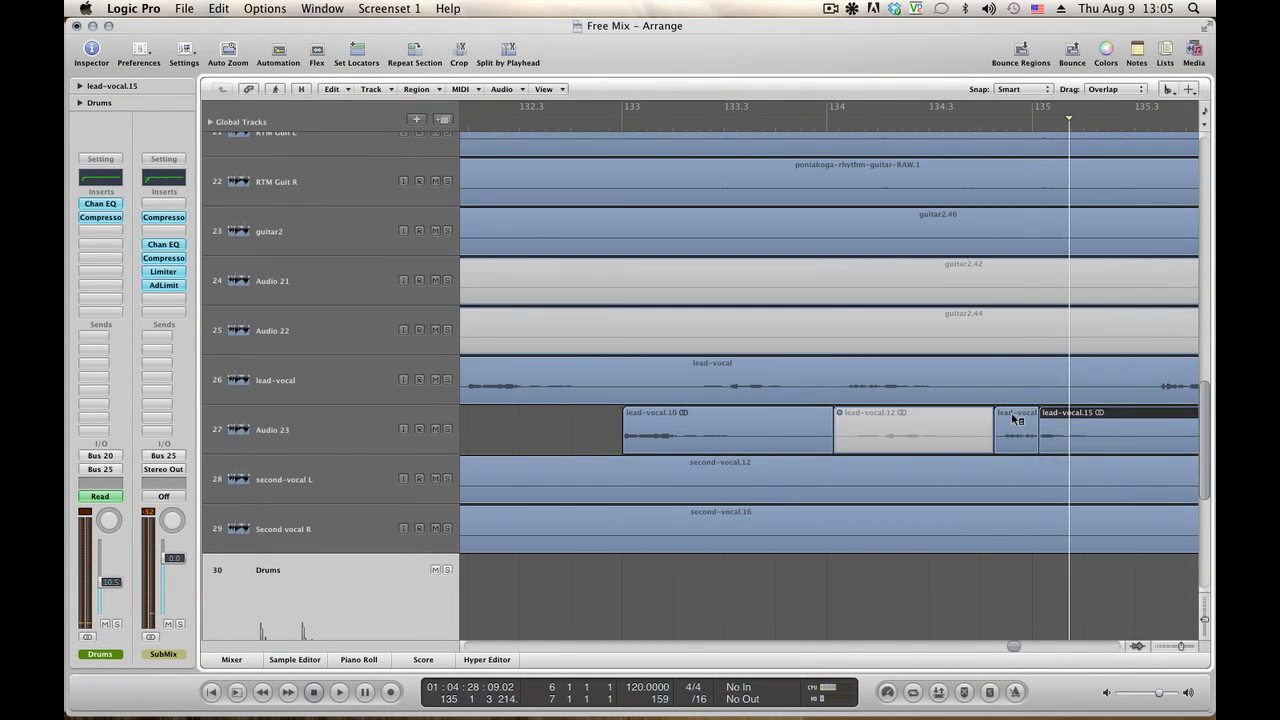
{"action": "right_click", "coordinate": [1016, 419]}
{"action": "key", "text": "Escape"}
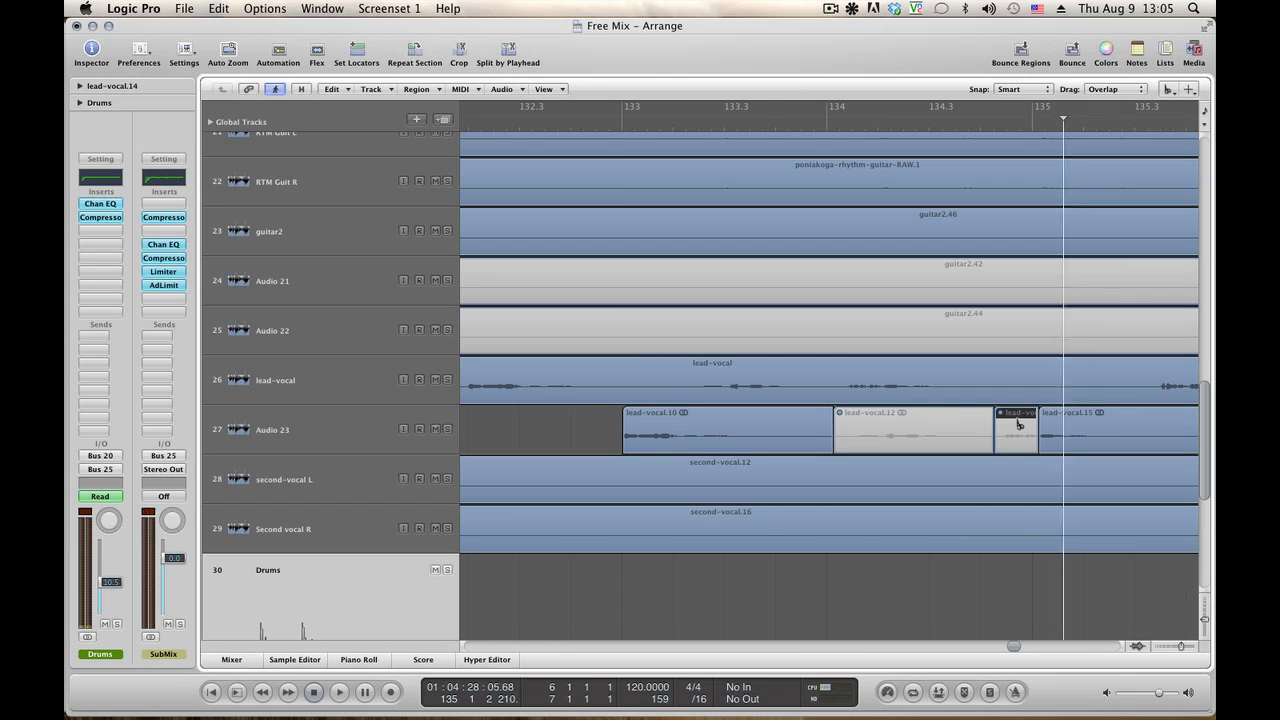
{"action": "key", "text": "space"}
{"action": "left_click", "coordinate": [1183, 649]}
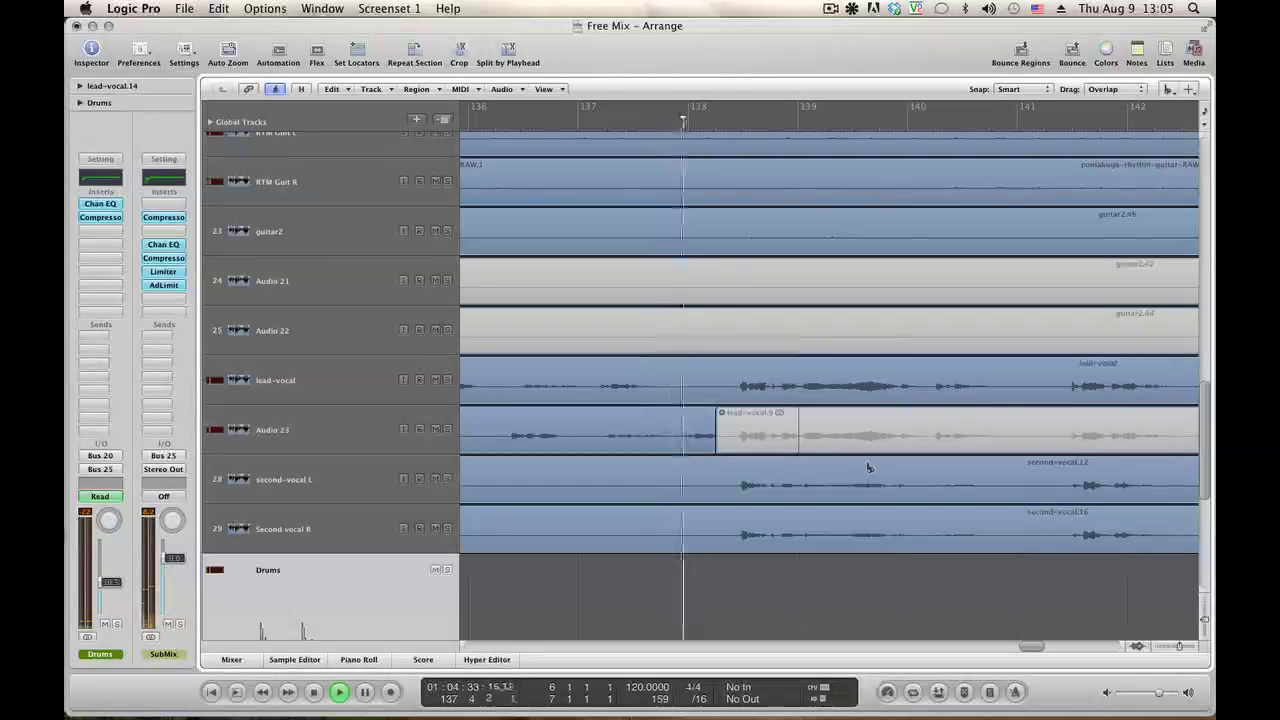
{"action": "key", "text": "space"}
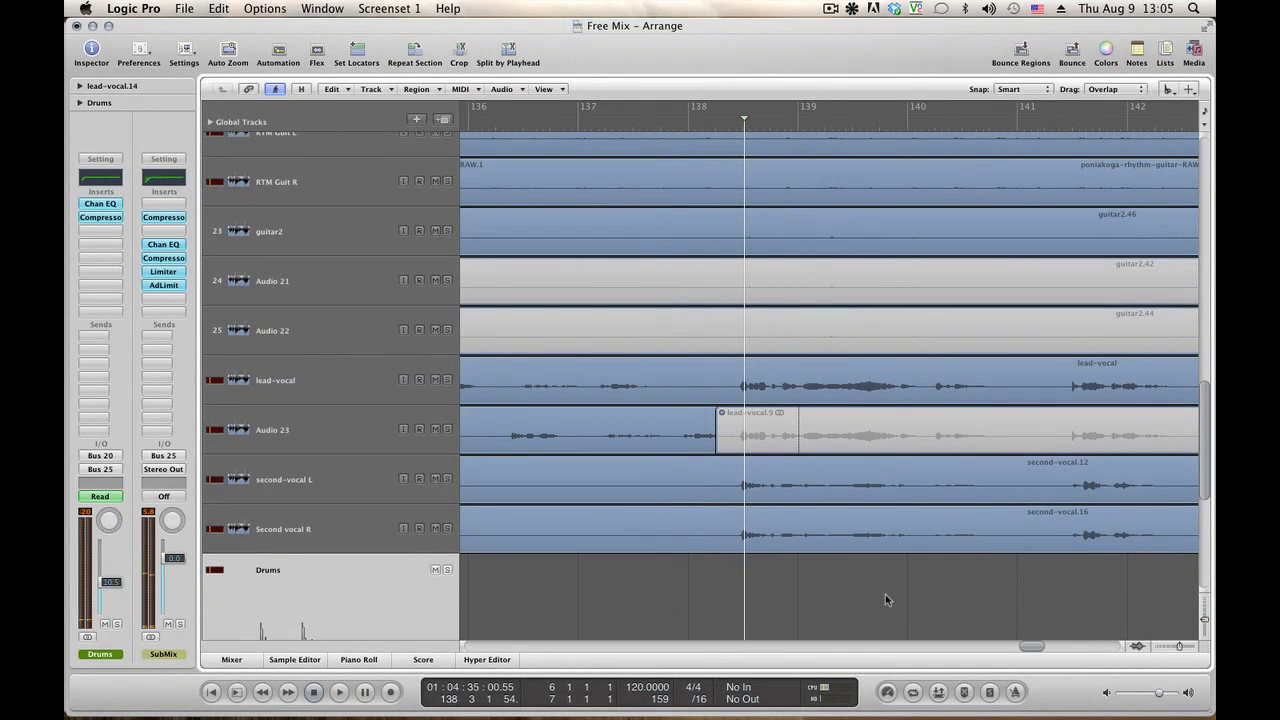
Split lead-vocal.15 on Audio 23 twice, midway through bar 135 and just before the next vocal phrase in bar 136.
{"action": "left_click_drag", "start_coordinate": [1028, 645], "coordinate": [1015, 650]}
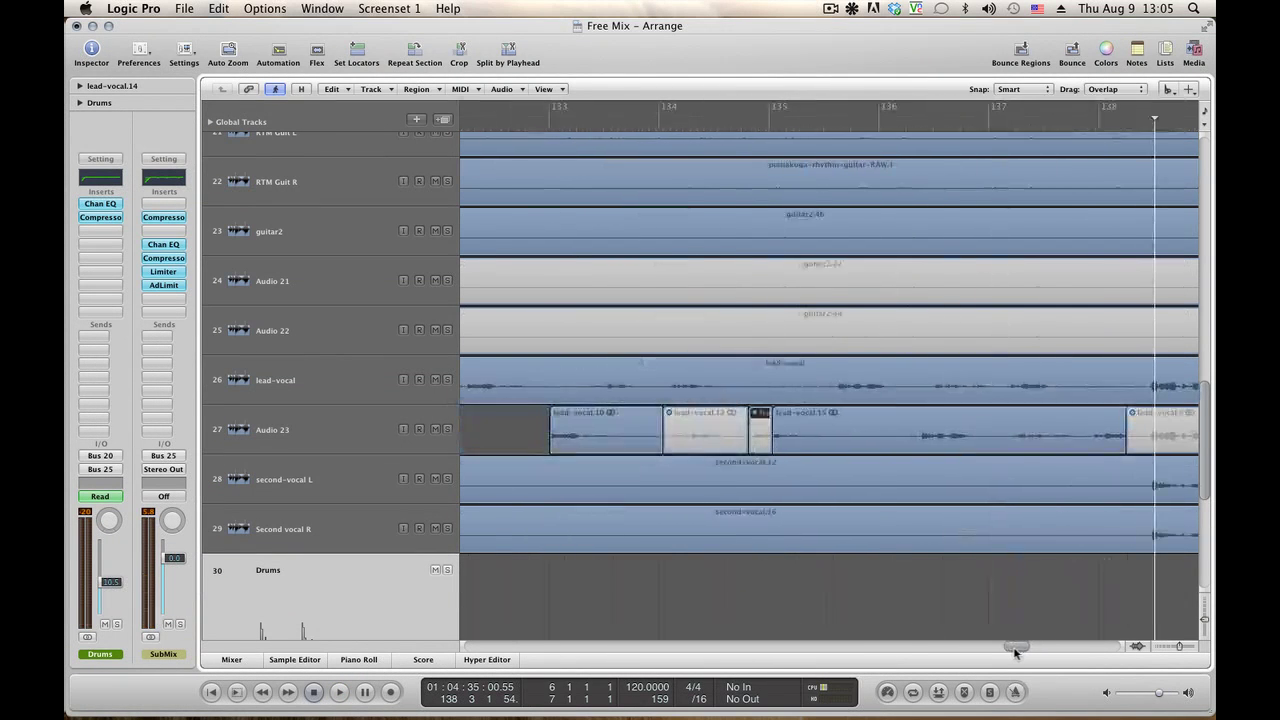
{"action": "left_click", "coordinate": [836, 416]}
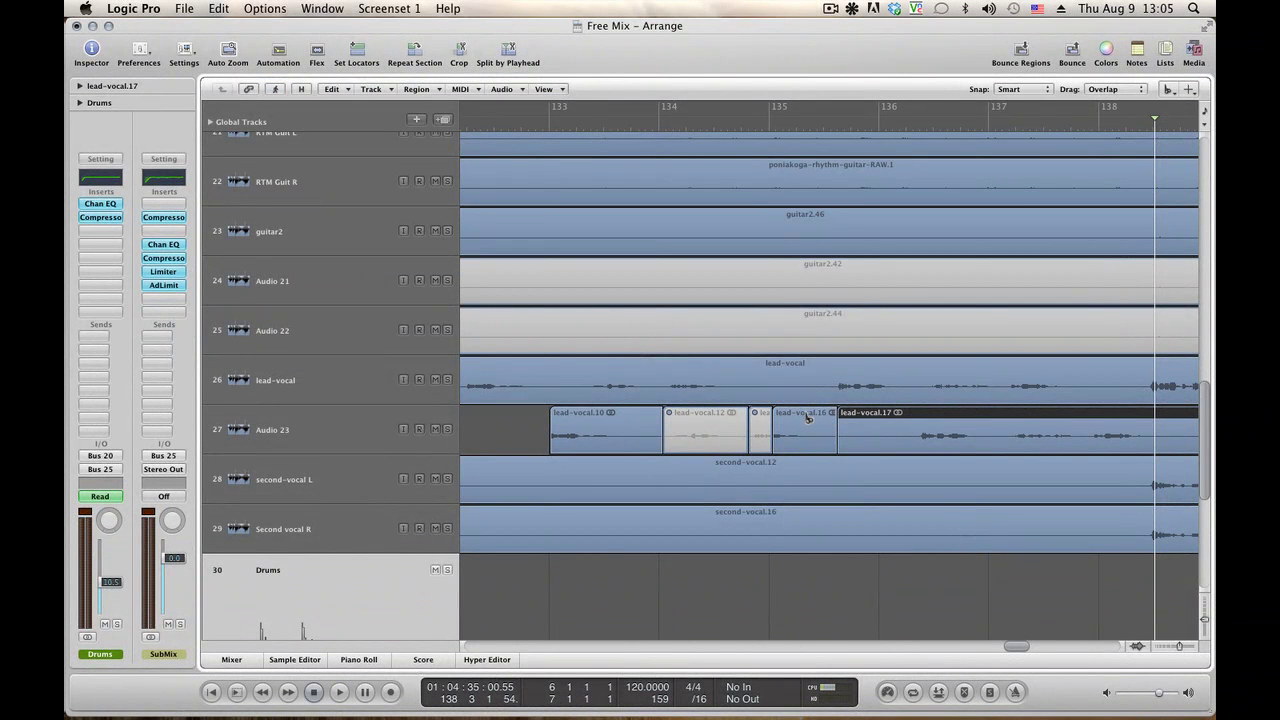
{"action": "left_click", "coordinate": [919, 417]}
Delete the four Audio 23 pieces between lead-vocal.10 and lead-vocal.19, using the Pointer Tool to select them.
{"action": "key", "text": "Escape"}
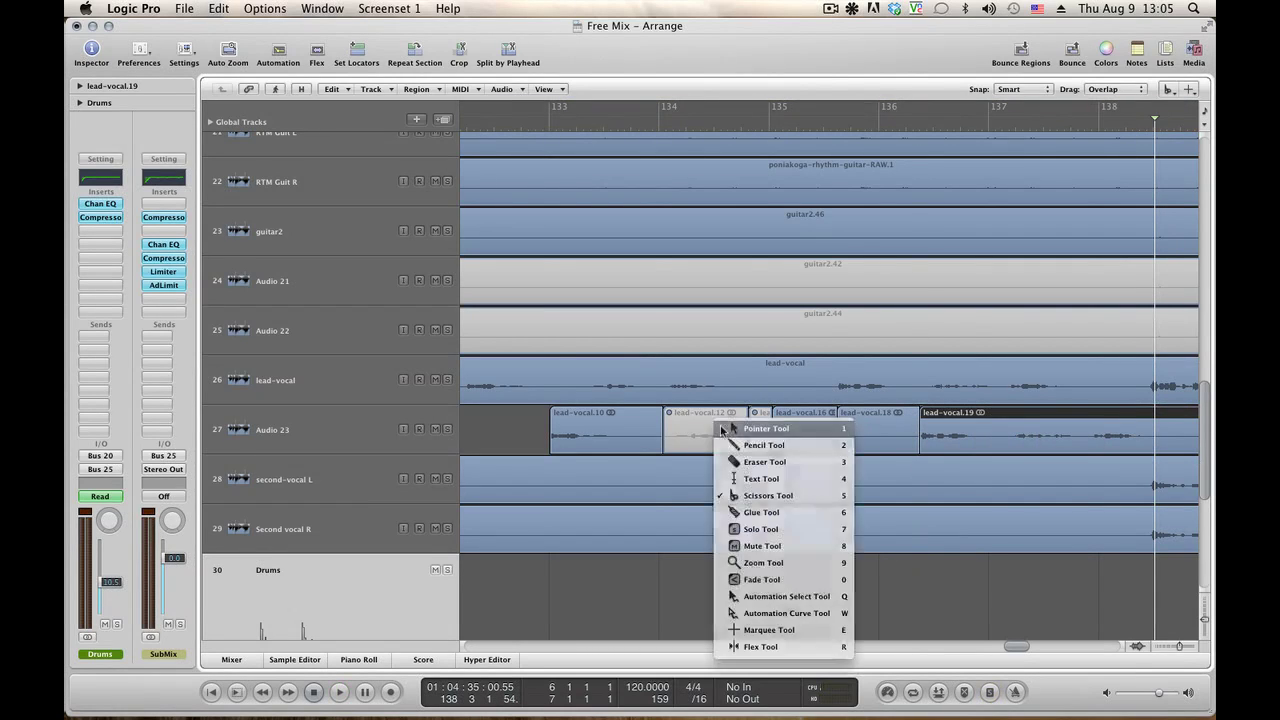
{"action": "left_click", "coordinate": [735, 428]}
{"action": "left_click", "coordinate": [710, 432]}
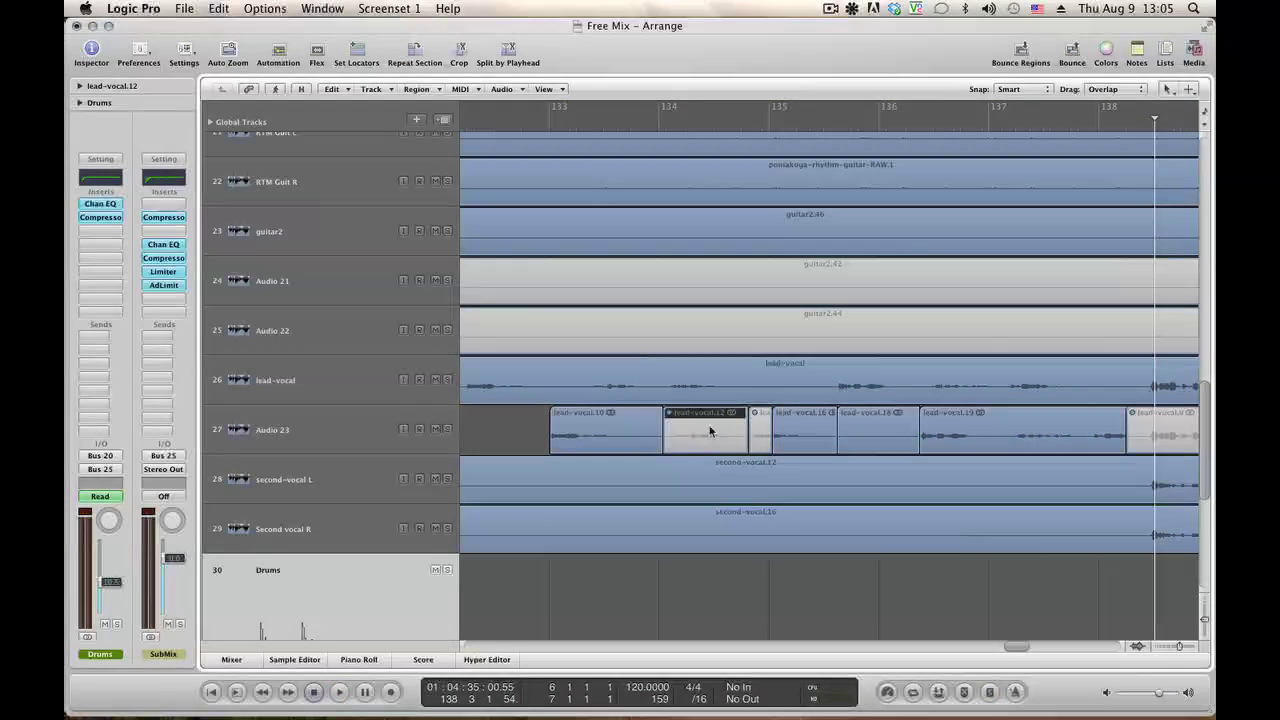
{"action": "left_click", "coordinate": [859, 431], "text": "shift"}
{"action": "key", "text": "Delete"}
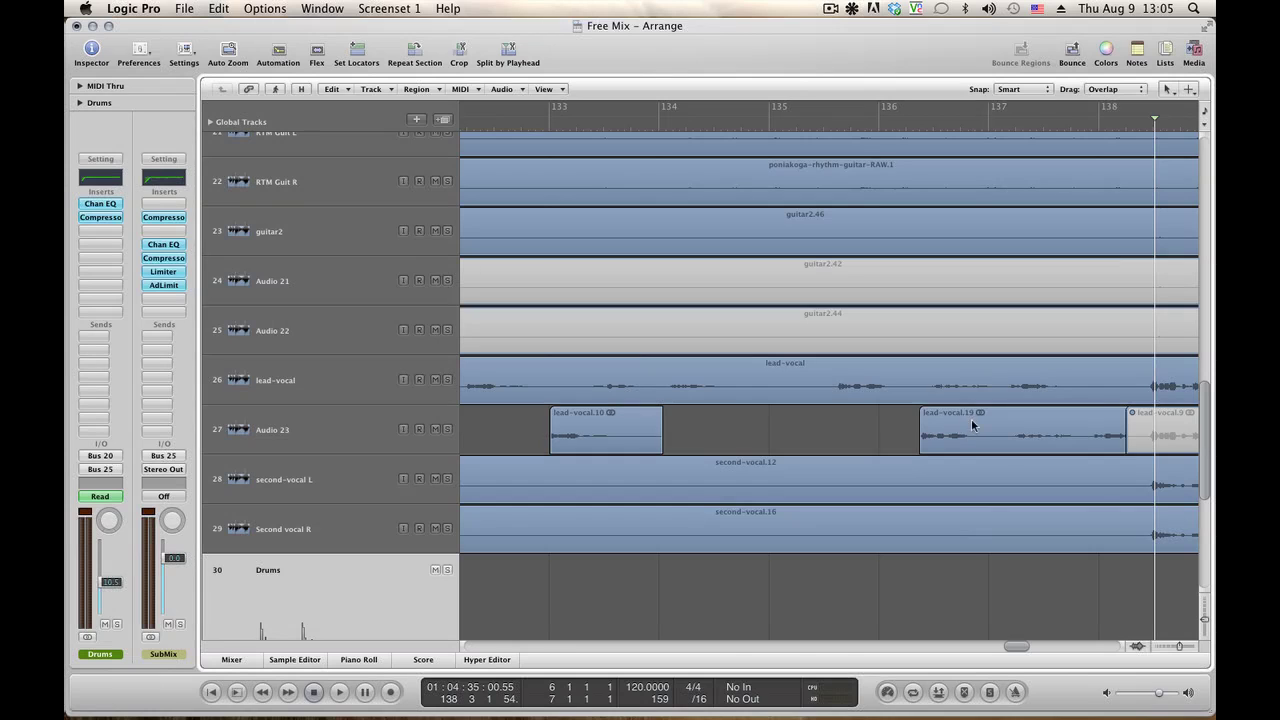
Move lead-vocal.19 on Audio 23 earlier to start midway through bar 135, in line with the lead-vocal phrase, and audition it.
{"action": "left_click_drag", "start_coordinate": [972, 425], "coordinate": [885, 426]}
{"action": "key", "text": "space"}
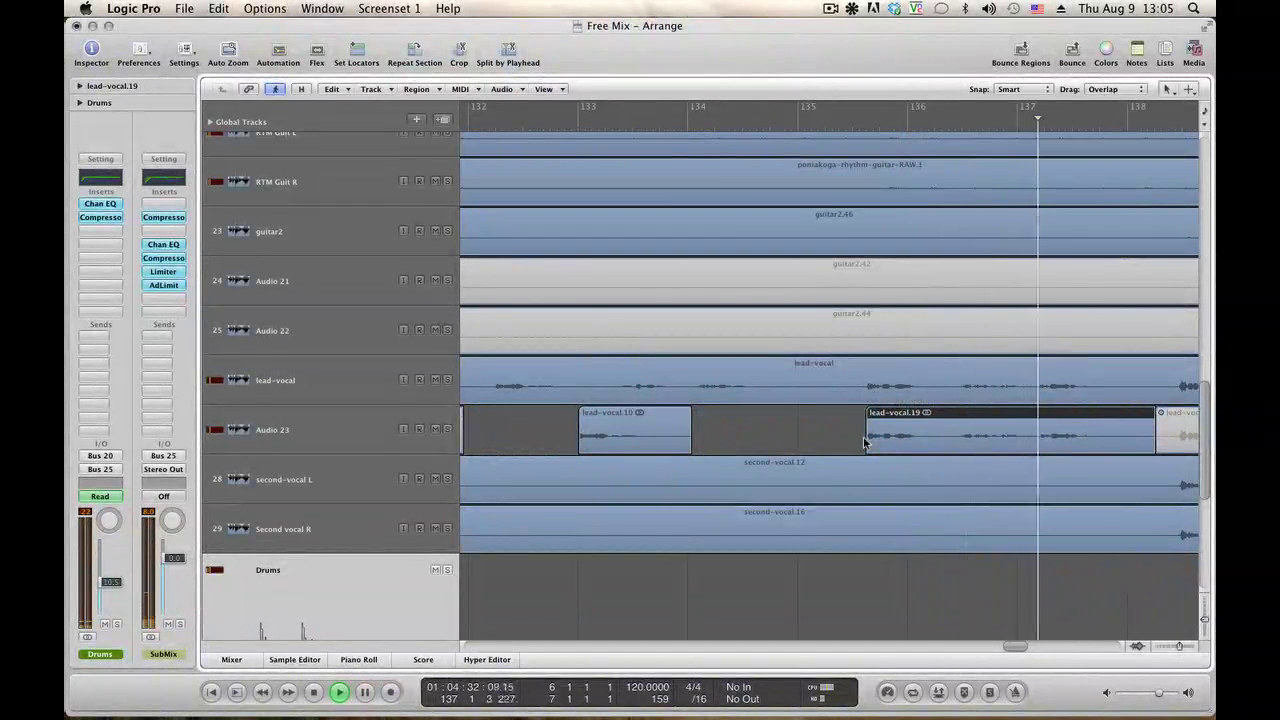
{"action": "key", "text": "space"}
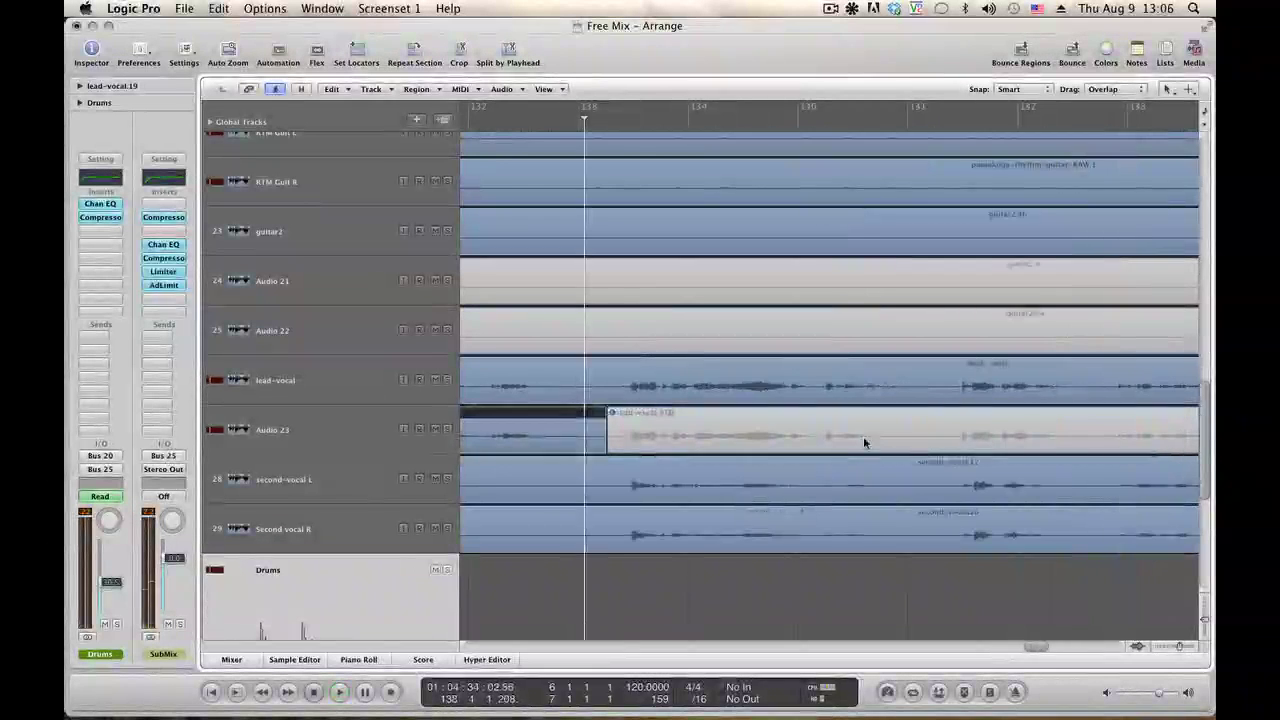
Add a send to Bus 6 (Tape Del) at -13.2 dB on Audio 23 and audition it from bar 132.
{"action": "left_click", "coordinate": [326, 436]}
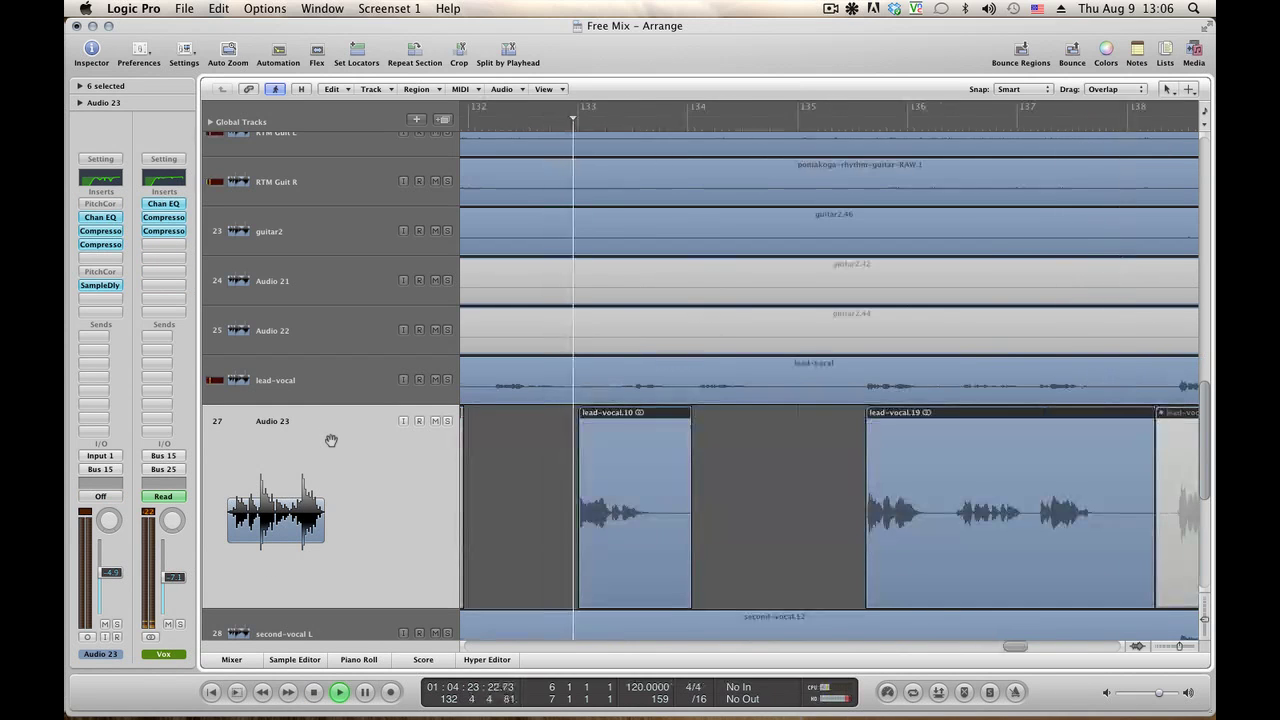
{"action": "key", "text": "space"}
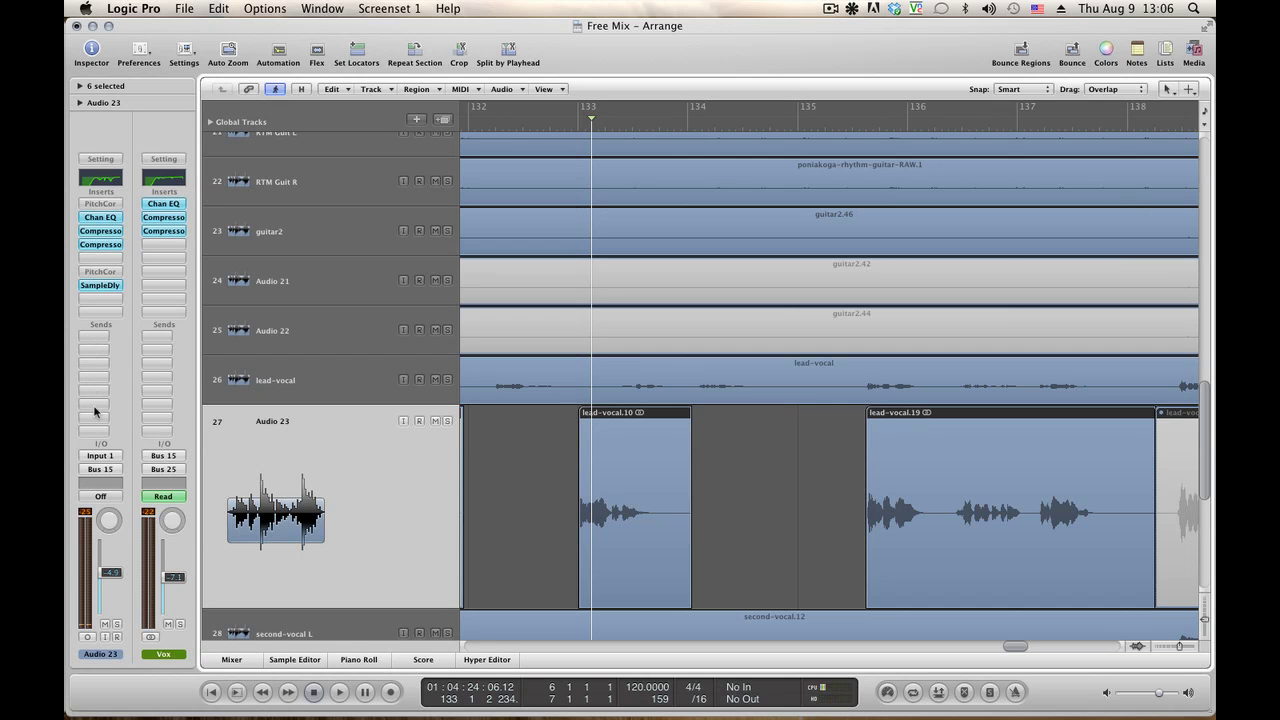
{"action": "left_click", "coordinate": [95, 412]}
{"action": "mouse_move", "coordinate": [100, 421]}
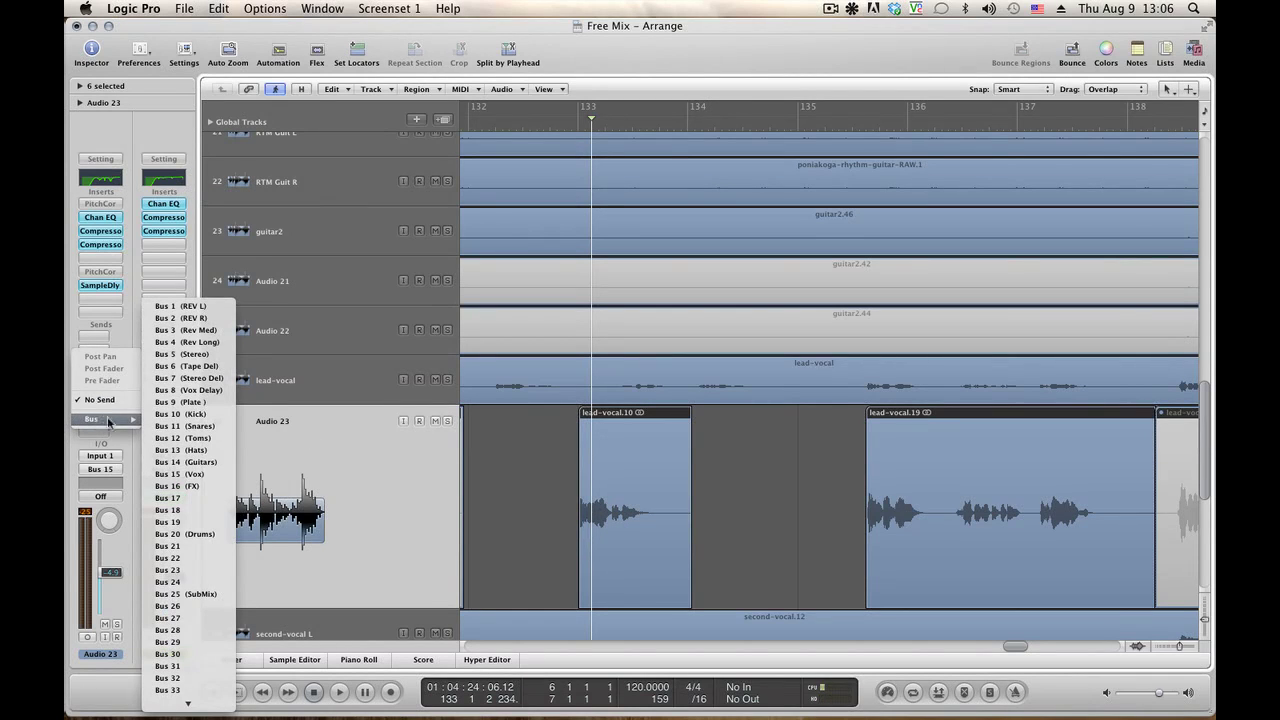
{"action": "left_click", "coordinate": [190, 366]}
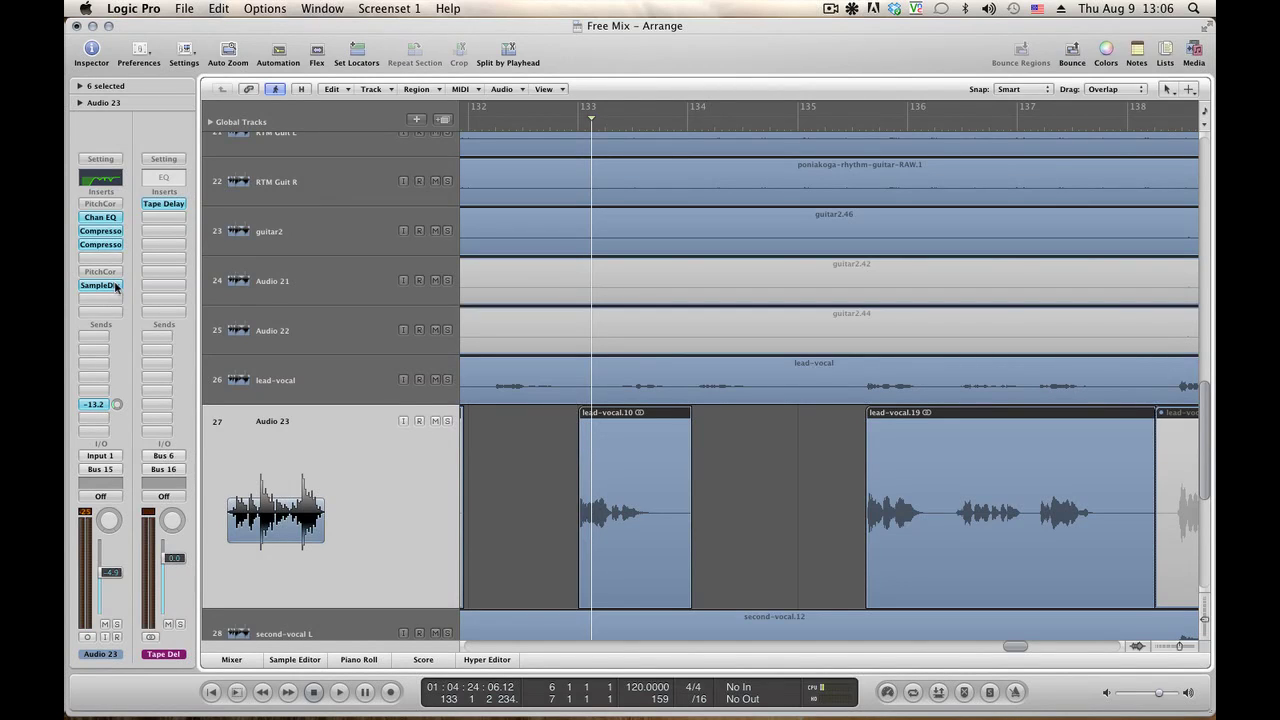
{"action": "double_click", "coordinate": [478, 130]}
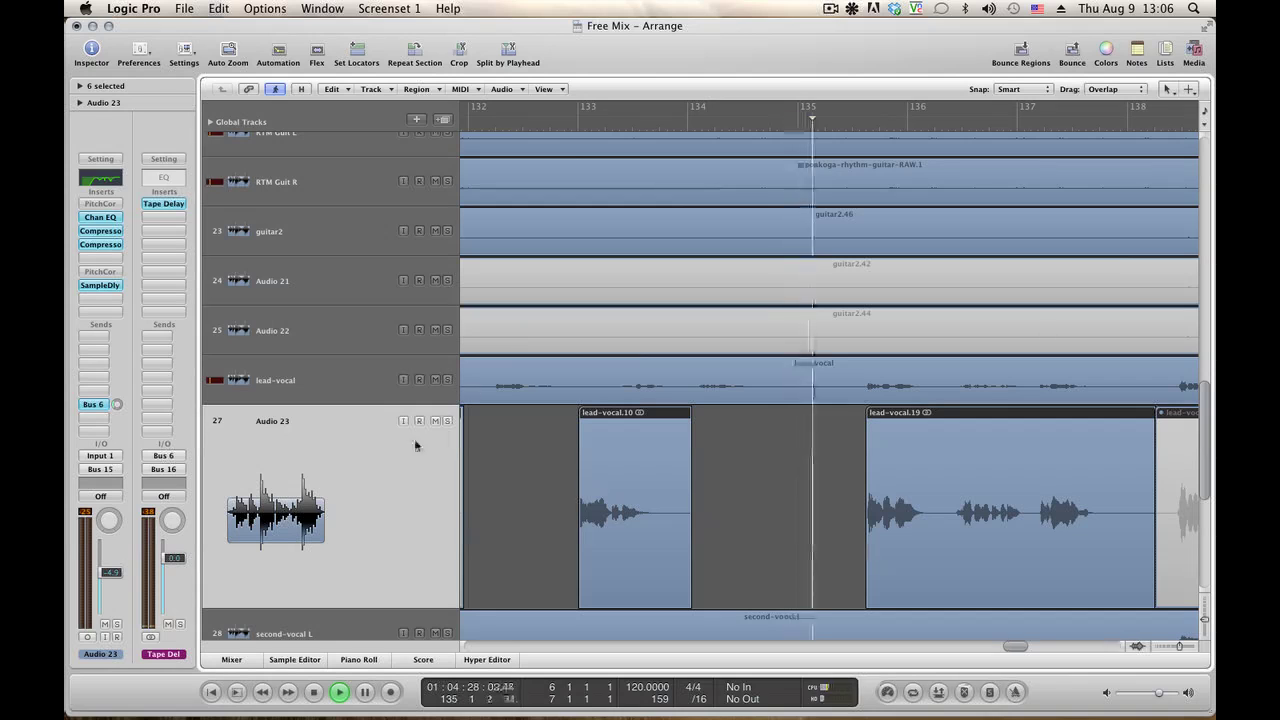
{"action": "key", "text": "space"}
Switch the Audio 23 delay send to Bus 7 (Stereo Del) and audition the track soloed.
{"action": "left_click", "coordinate": [91, 404]}
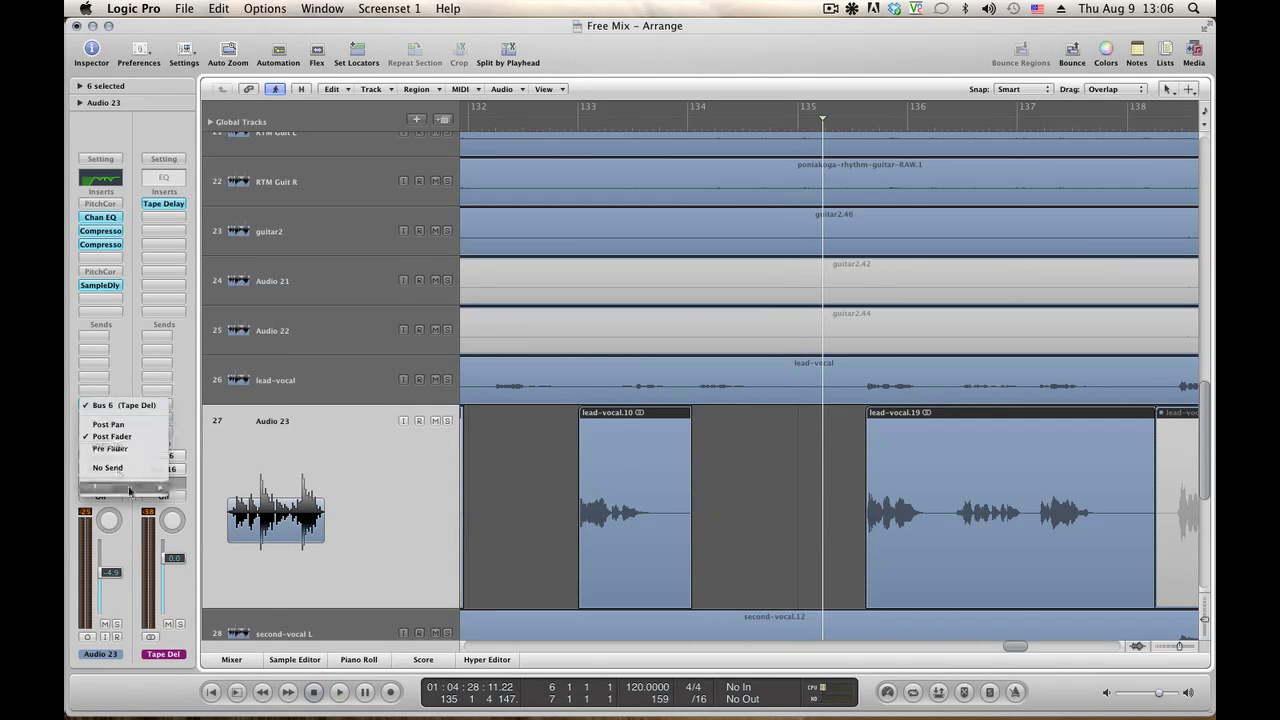
{"action": "mouse_move", "coordinate": [130, 487]}
{"action": "left_click", "coordinate": [243, 379]}
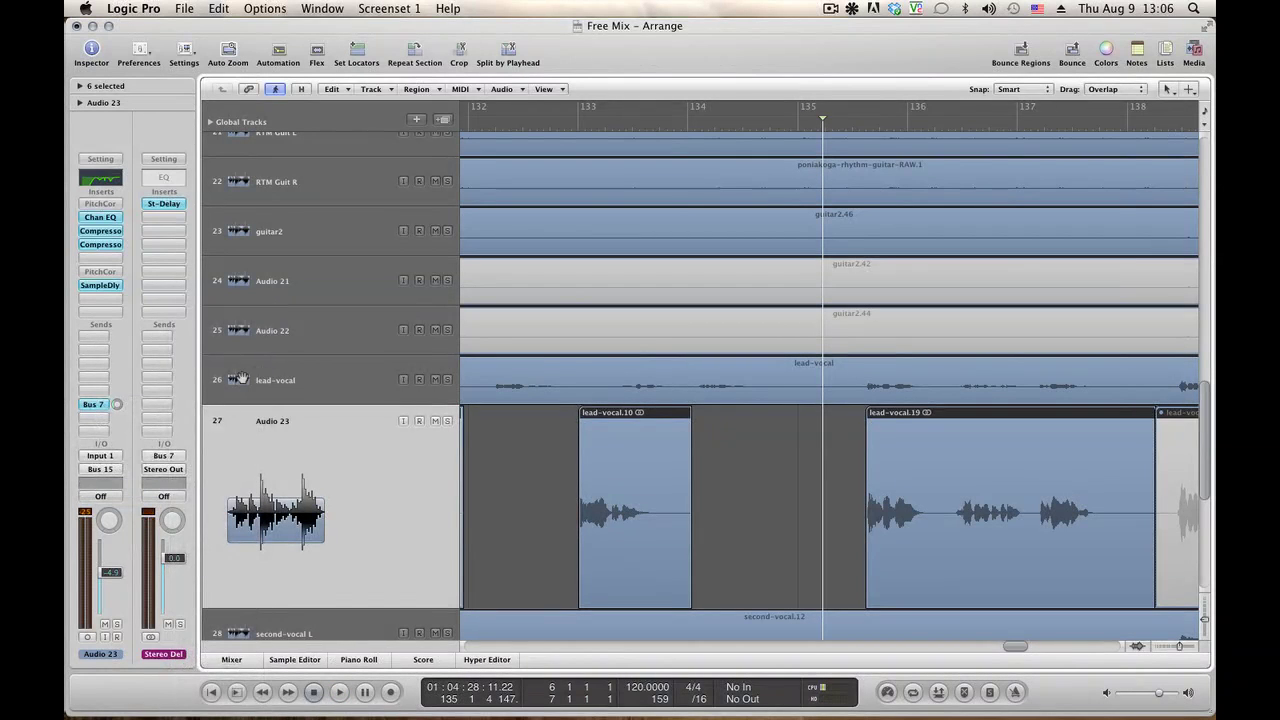
{"action": "key", "text": "space"}
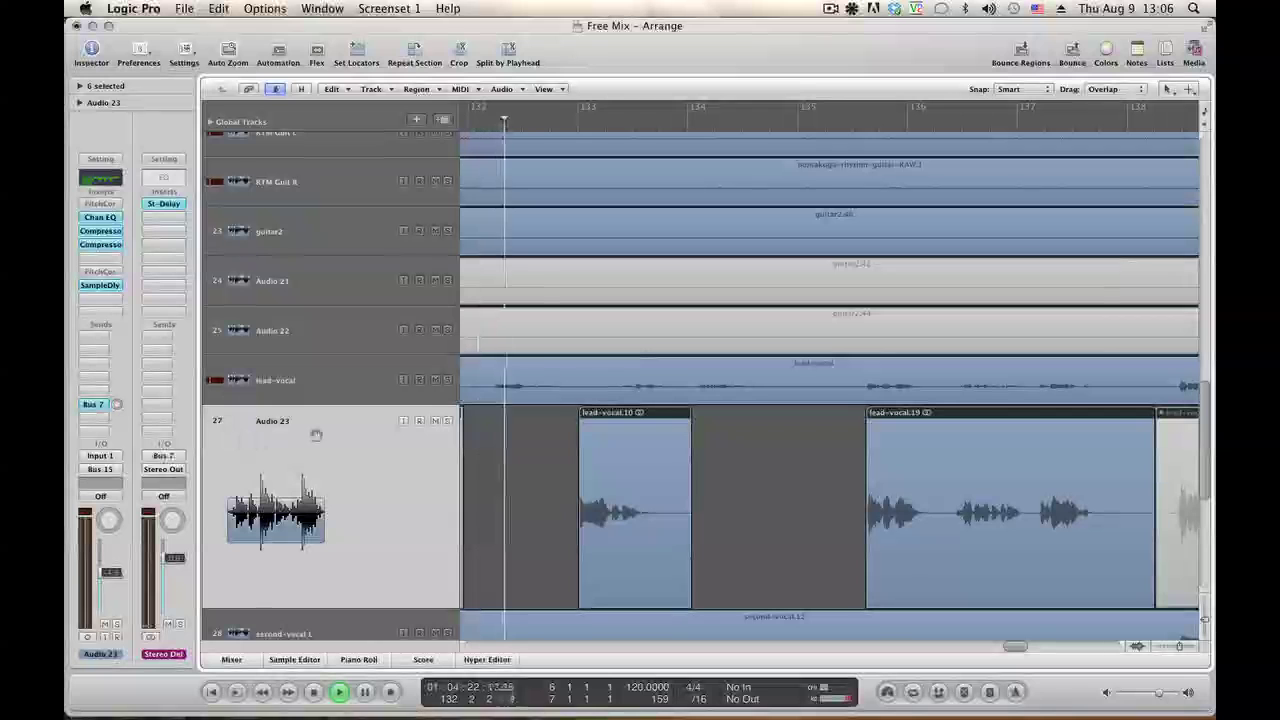
{"action": "left_click", "coordinate": [447, 421]}
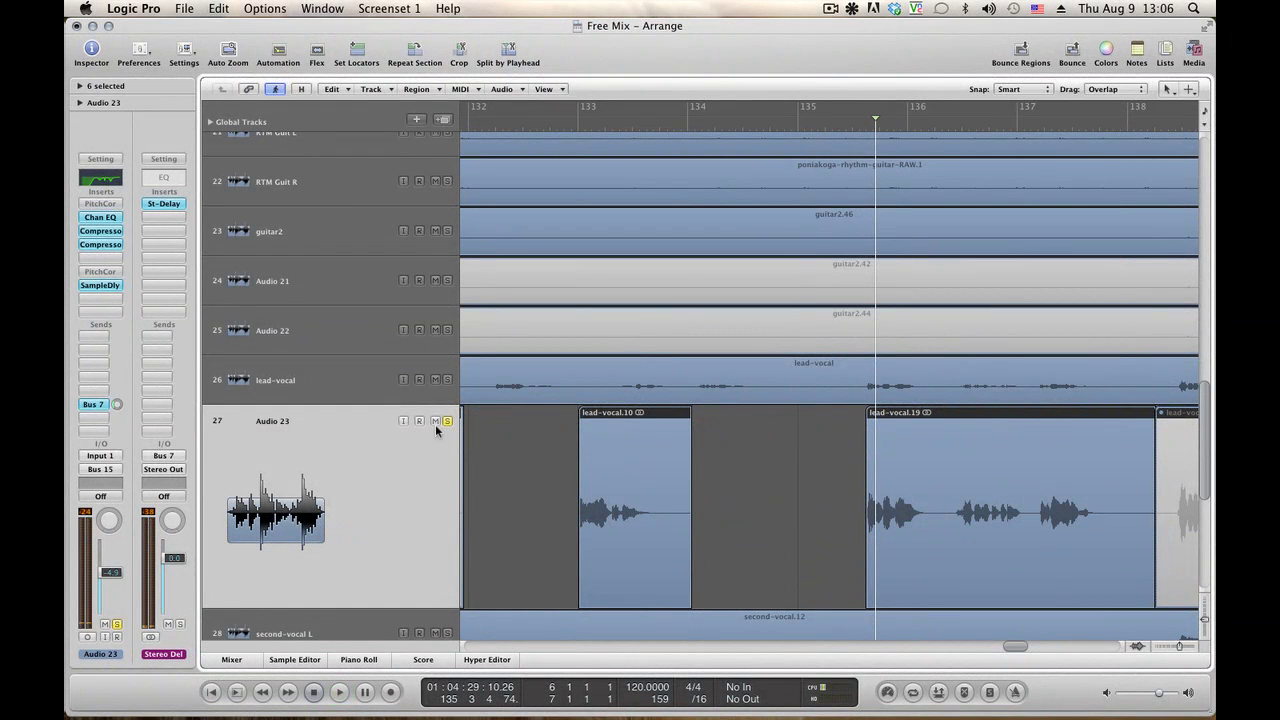
Show the track automation and set Audio 23's automation parameter to Send 6 (Stereo Del).
{"action": "key", "text": "a"}
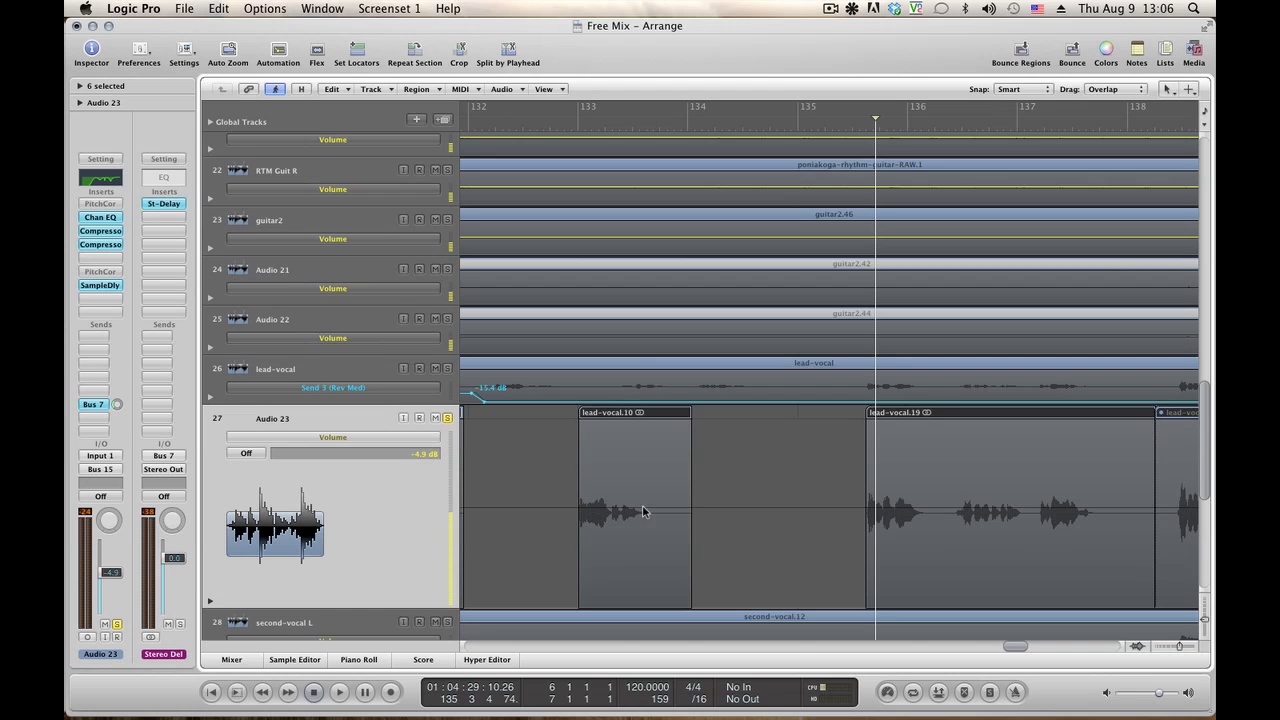
{"action": "left_click", "coordinate": [375, 438]}
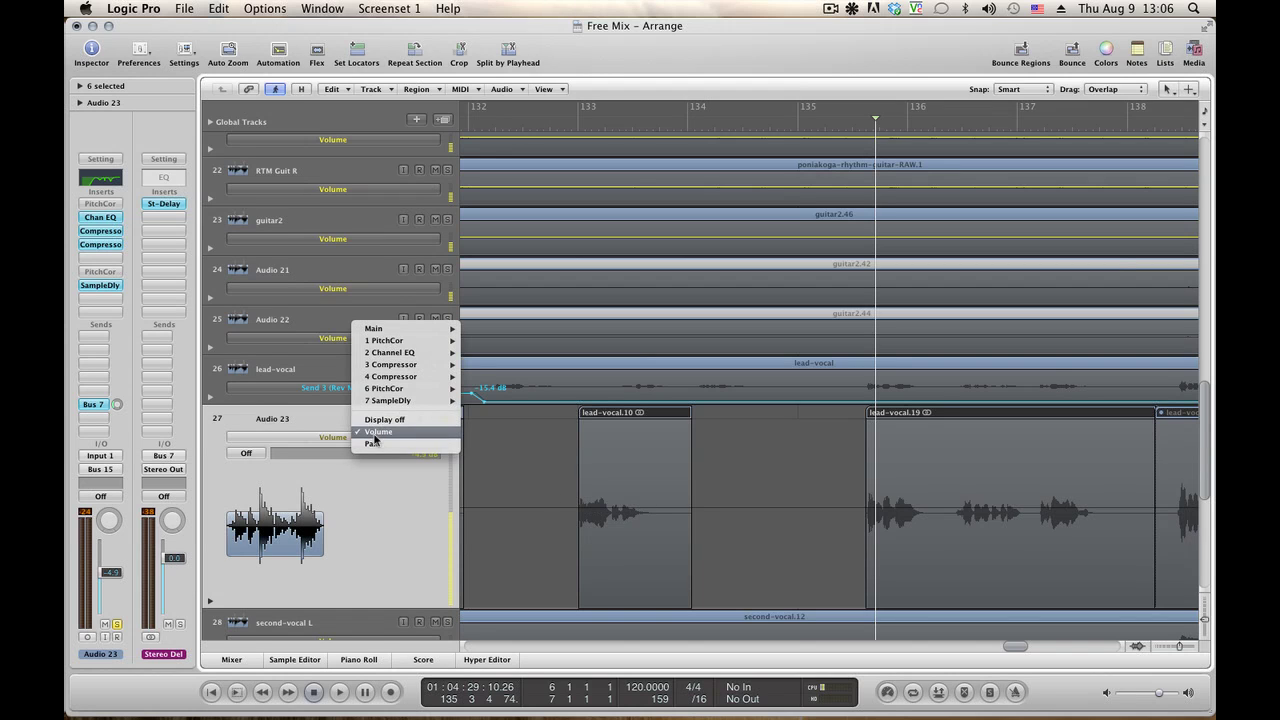
{"action": "mouse_move", "coordinate": [406, 331]}
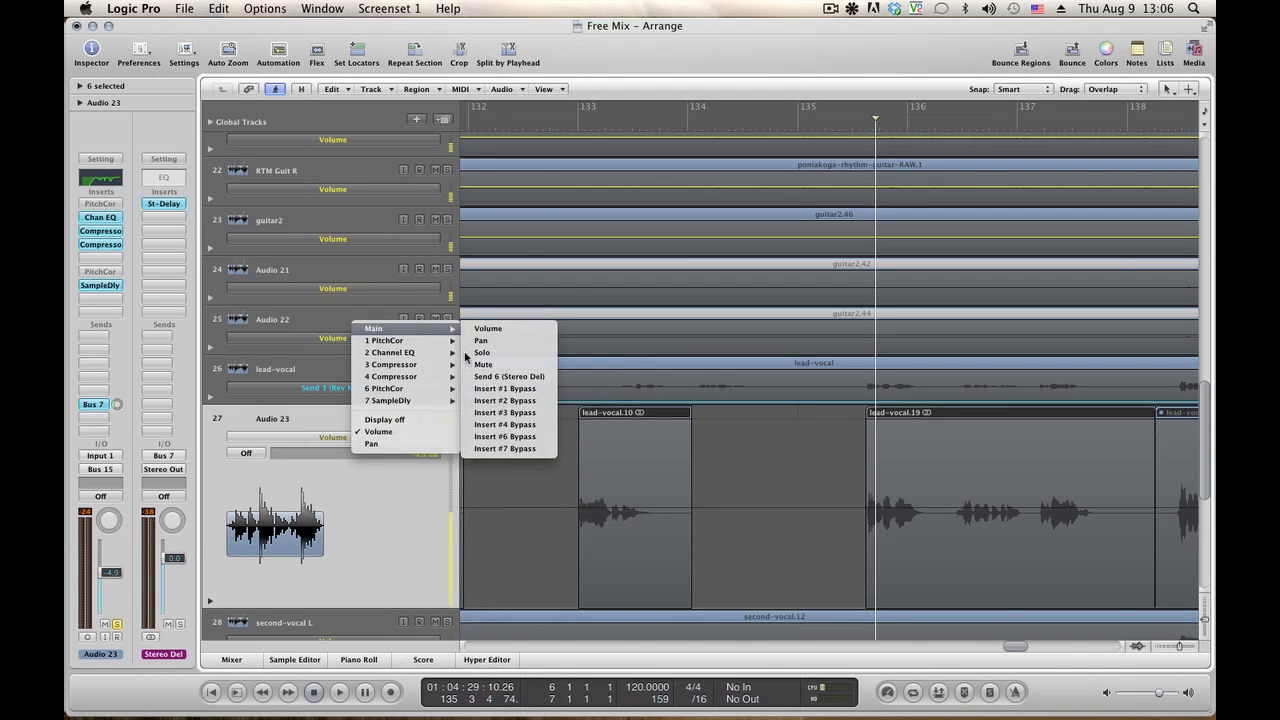
{"action": "left_click", "coordinate": [521, 449]}
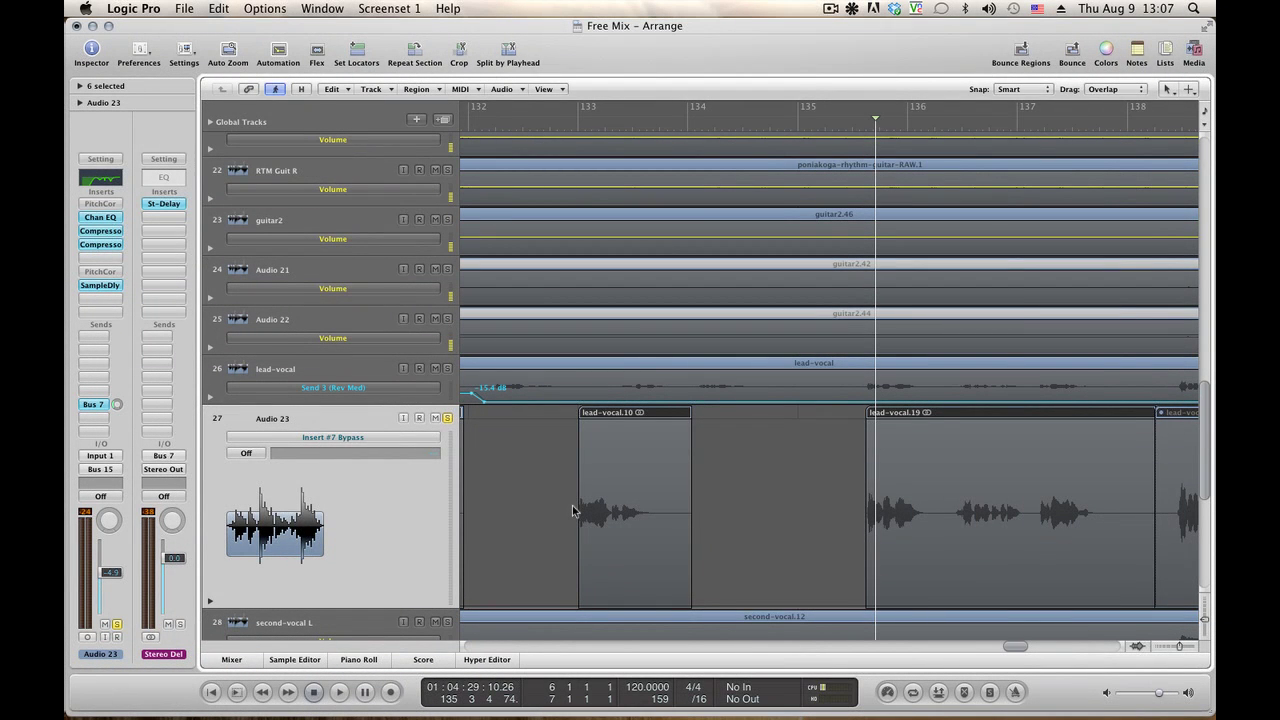
{"action": "left_click", "coordinate": [391, 440]}
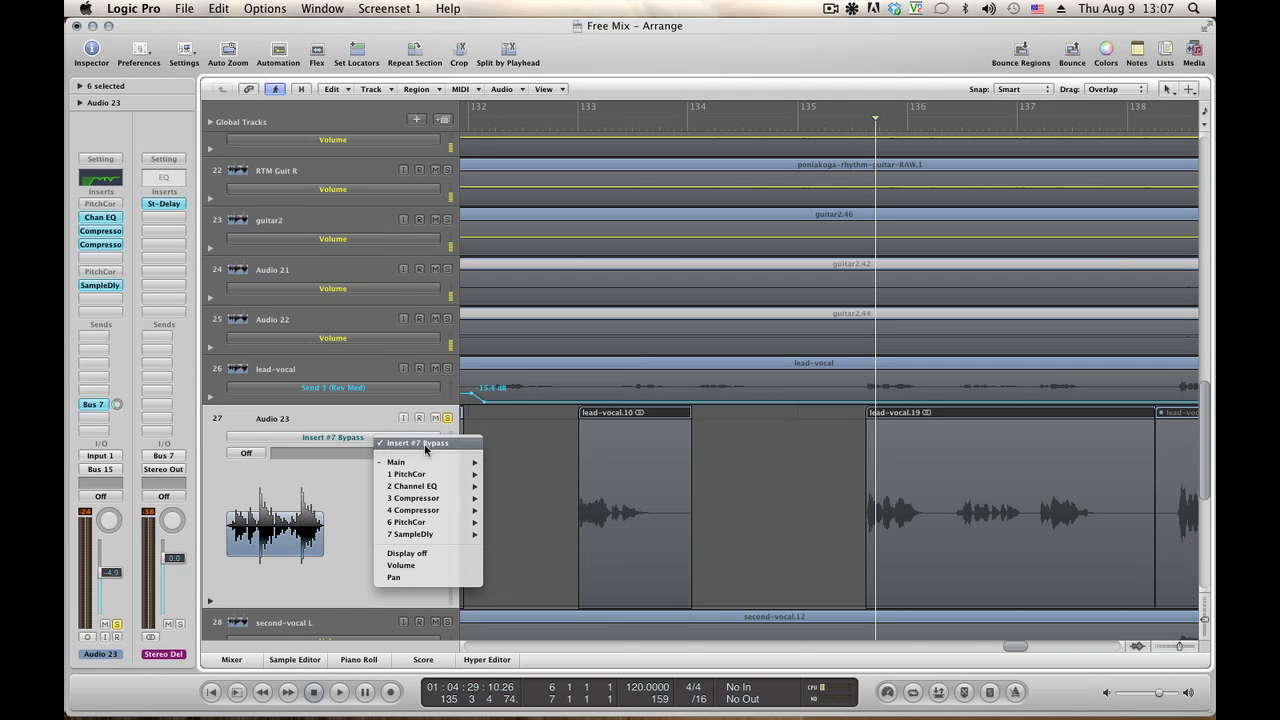
{"action": "mouse_move", "coordinate": [431, 463]}
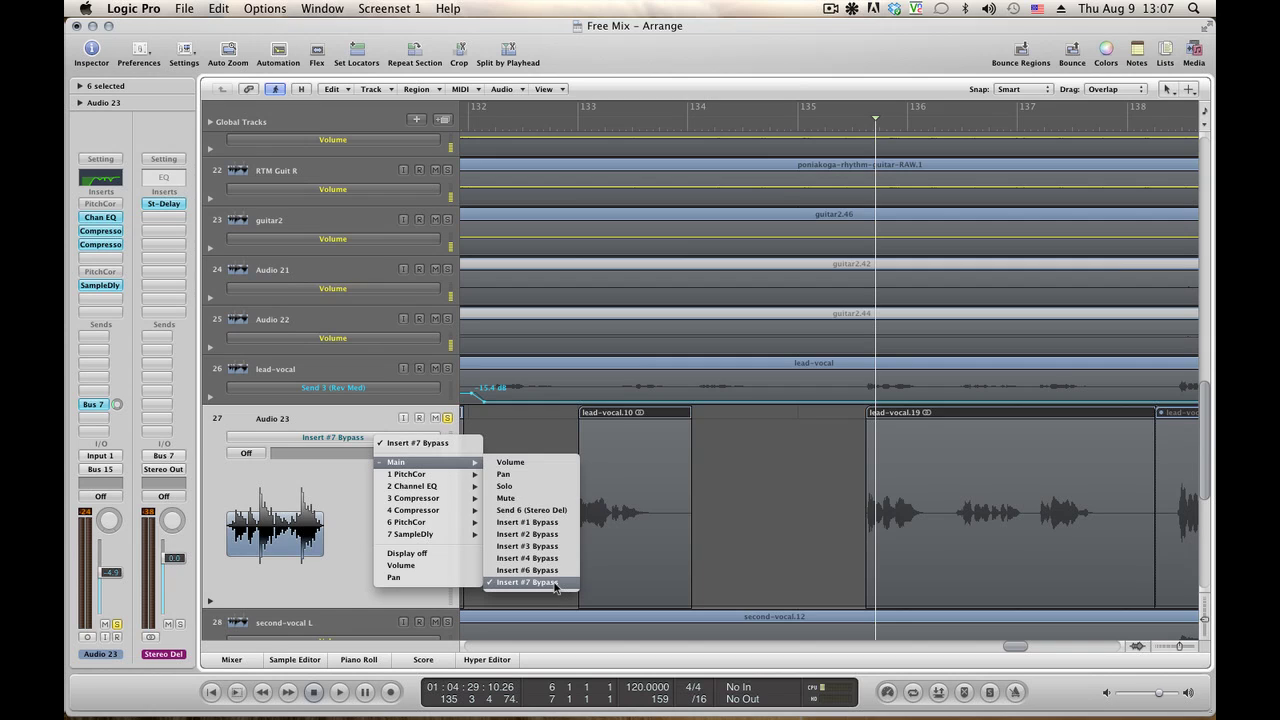
{"action": "left_click", "coordinate": [550, 513]}
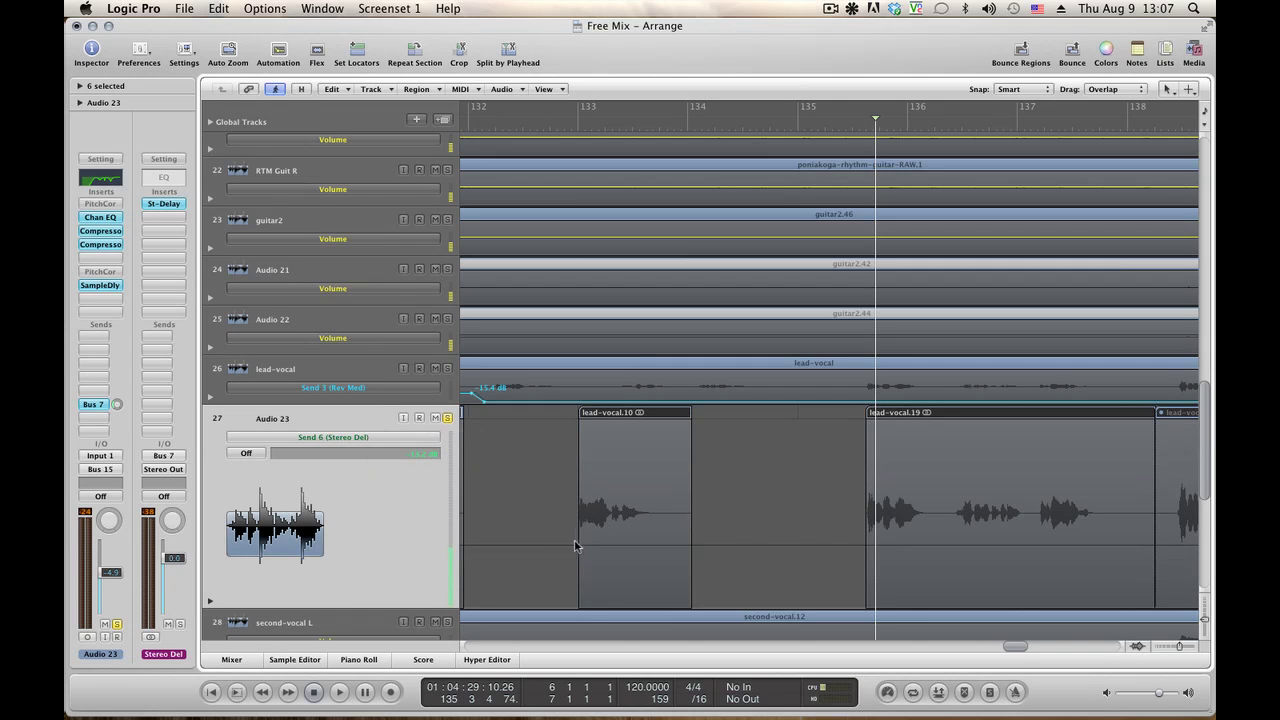
Automate Audio 23's stereo delay send from −∞ up to -13.2 dB before lead-vocal.10 and back to −∞ before lead-vocal.19.
{"action": "left_click", "coordinate": [555, 546]}
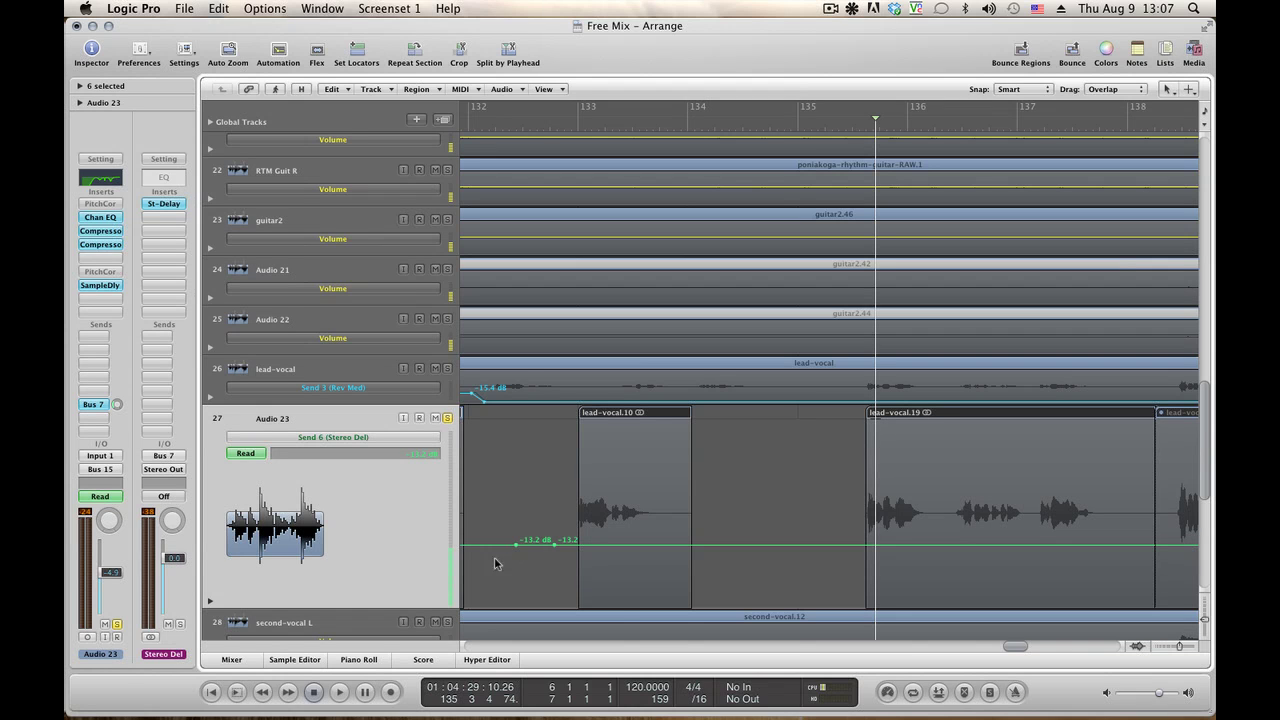
{"action": "left_click_drag", "start_coordinate": [516, 544], "coordinate": [516, 604]}
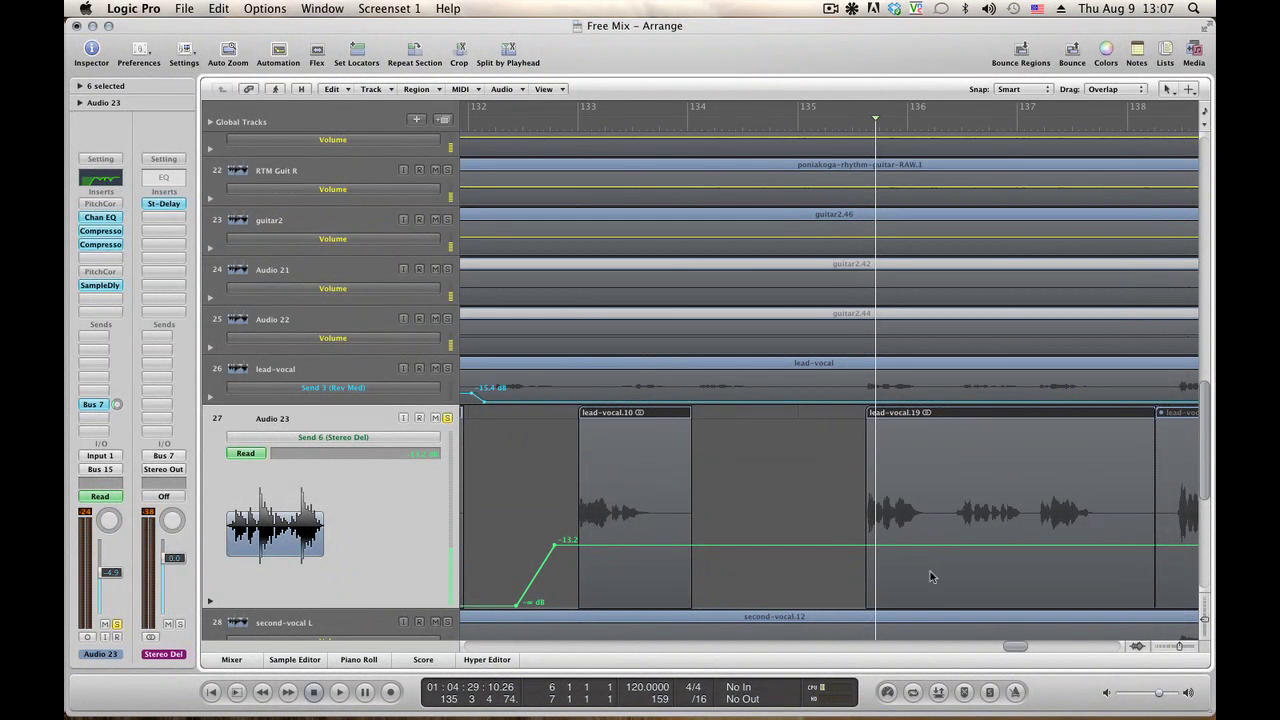
{"action": "left_click", "coordinate": [782, 545]}
{"action": "left_click_drag", "start_coordinate": [838, 545], "coordinate": [838, 604]}
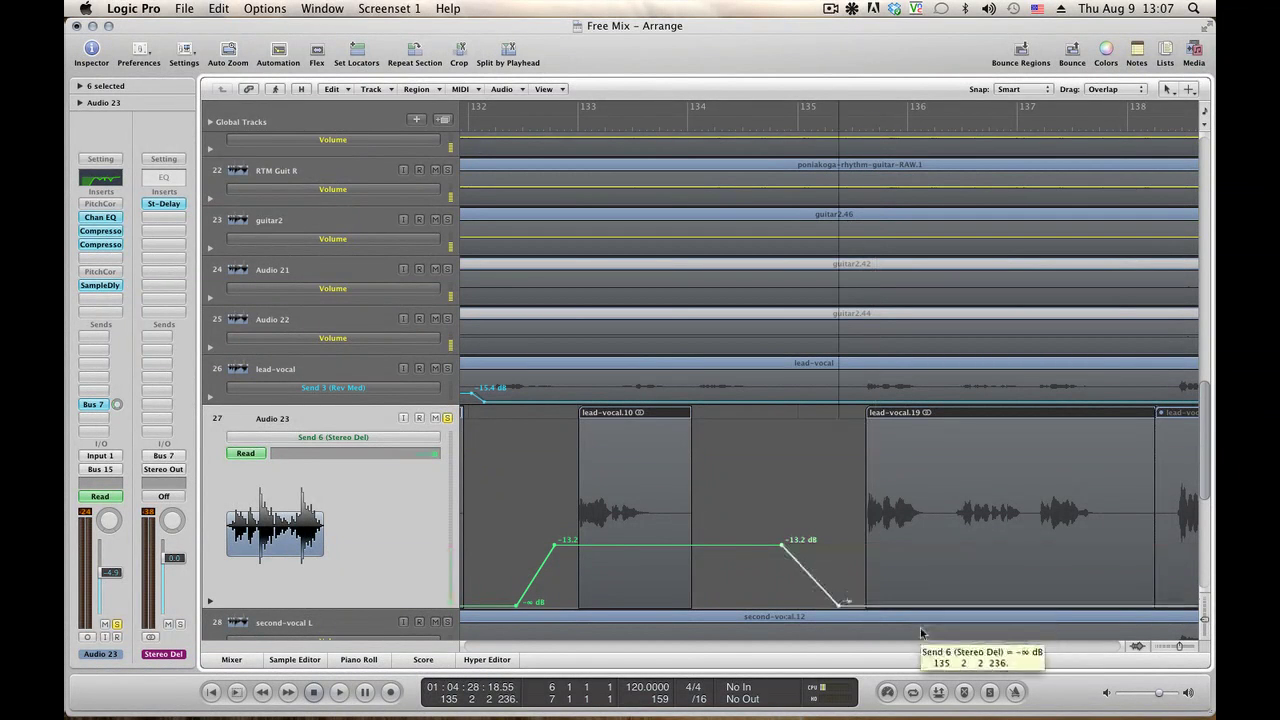
Solo lead-vocal alongside Audio 23 and audition the automated delay throw from bar 132.
{"action": "left_click_drag", "start_coordinate": [1018, 652], "coordinate": [903, 655]}
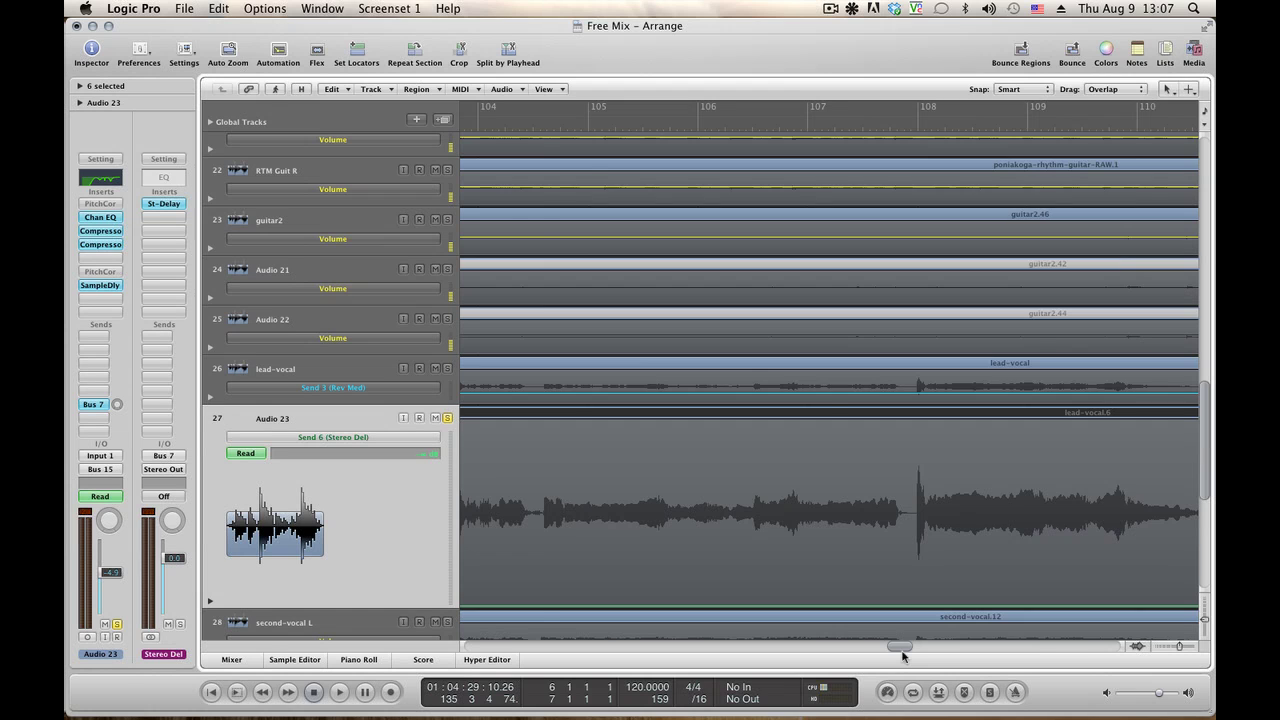
{"action": "key", "text": "space"}
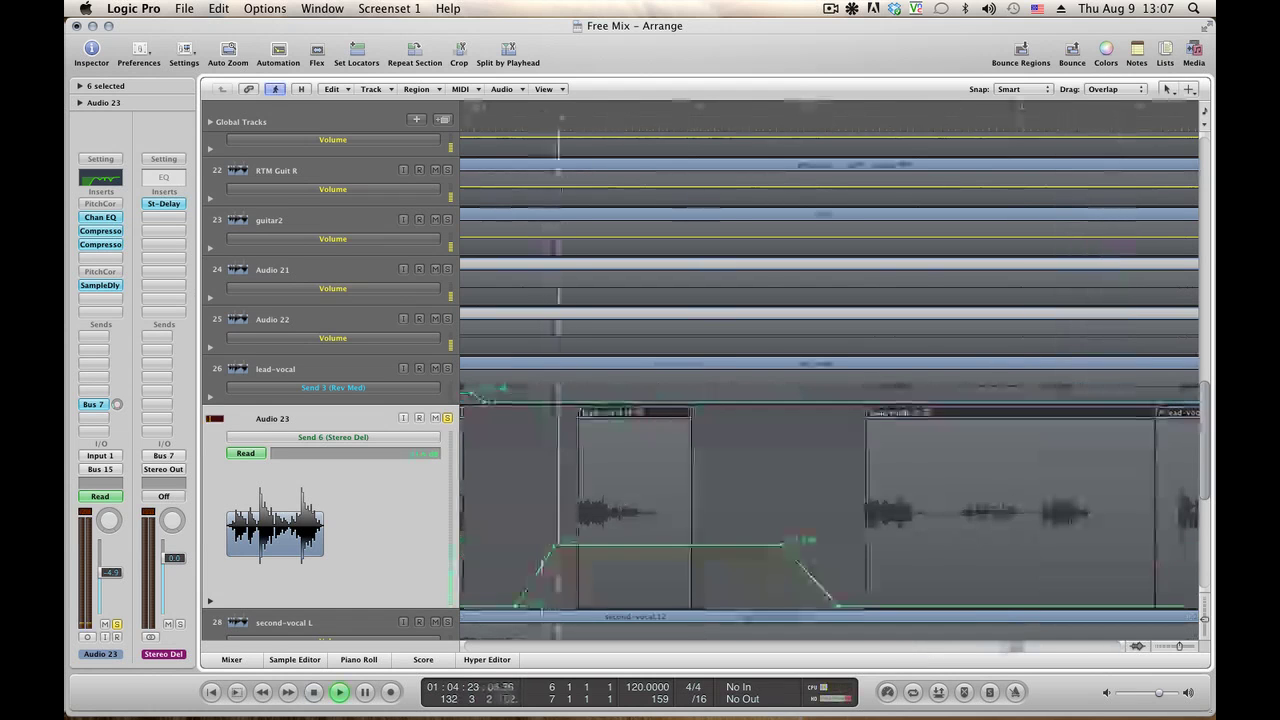
{"action": "left_click", "coordinate": [447, 368]}
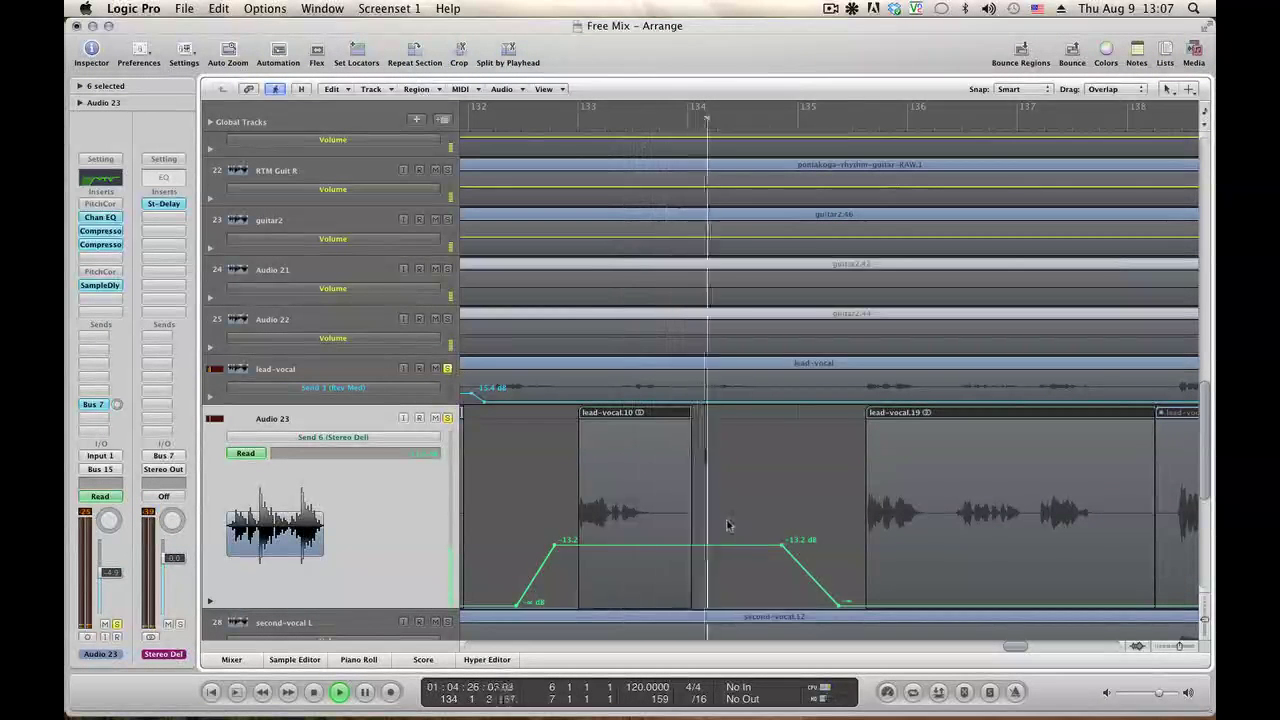
{"action": "key", "text": "space"}
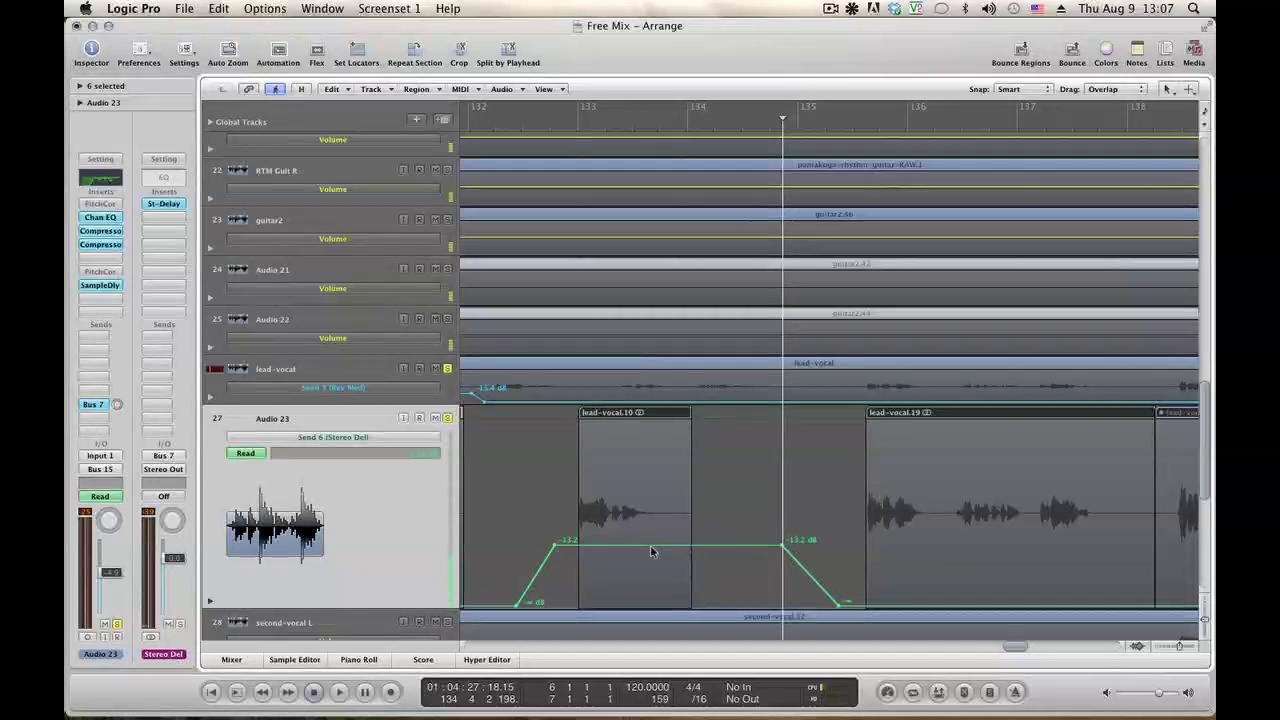
Raise the plateau of Audio 23's stereo delay send automation to -10.2 dB and audition it.
{"action": "left_click_drag", "start_coordinate": [650, 550], "coordinate": [650, 533]}
{"action": "key", "text": "space"}
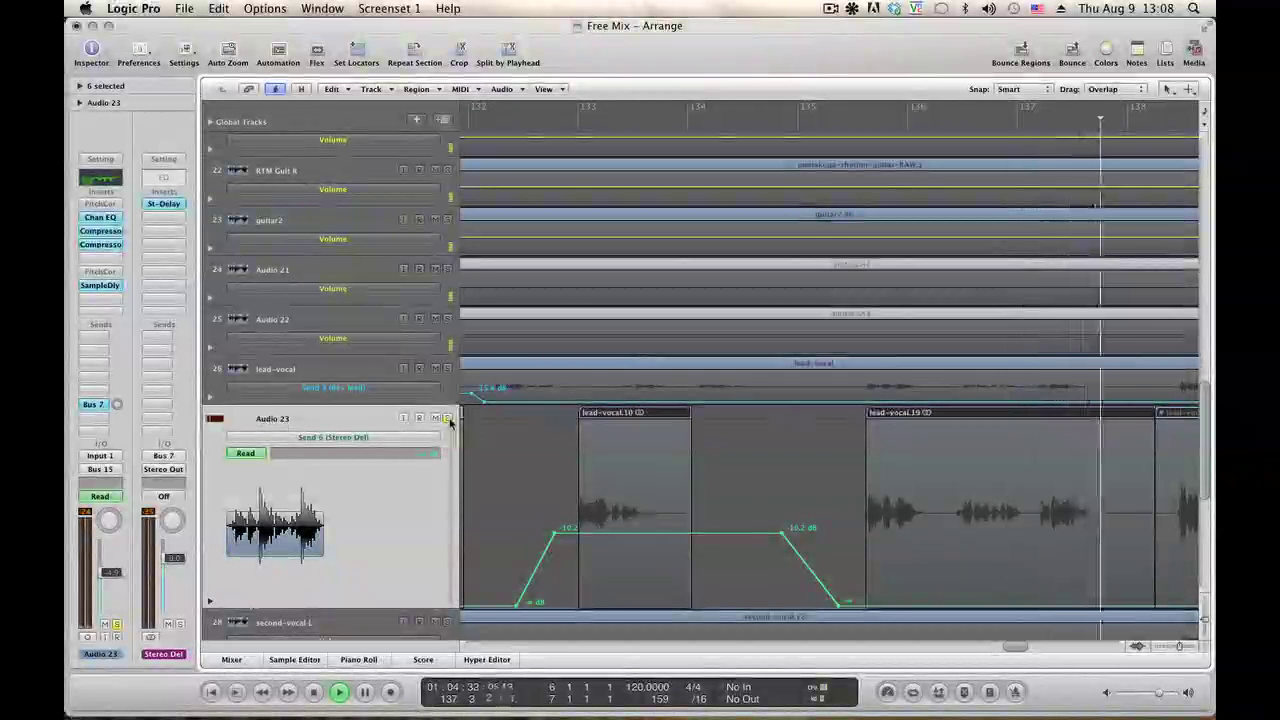
Unsolo Audio 23 and lead-vocal, hide the track automation, and audition lead-vocal.10 within the full mix.
{"action": "key", "text": "comma"}
{"action": "key", "text": "comma"}
{"action": "key", "text": "comma"}
{"action": "key", "text": "comma"}
{"action": "key", "text": "comma"}
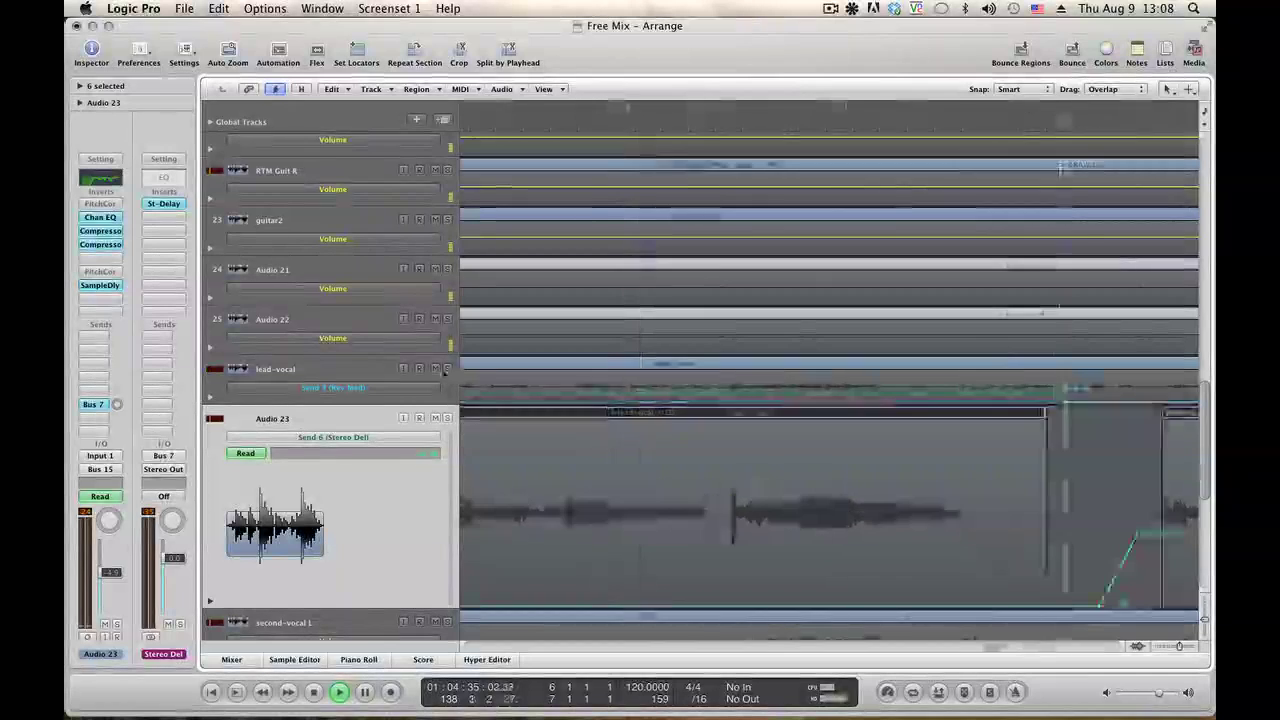
{"action": "key", "text": "comma"}
{"action": "key", "text": "comma"}
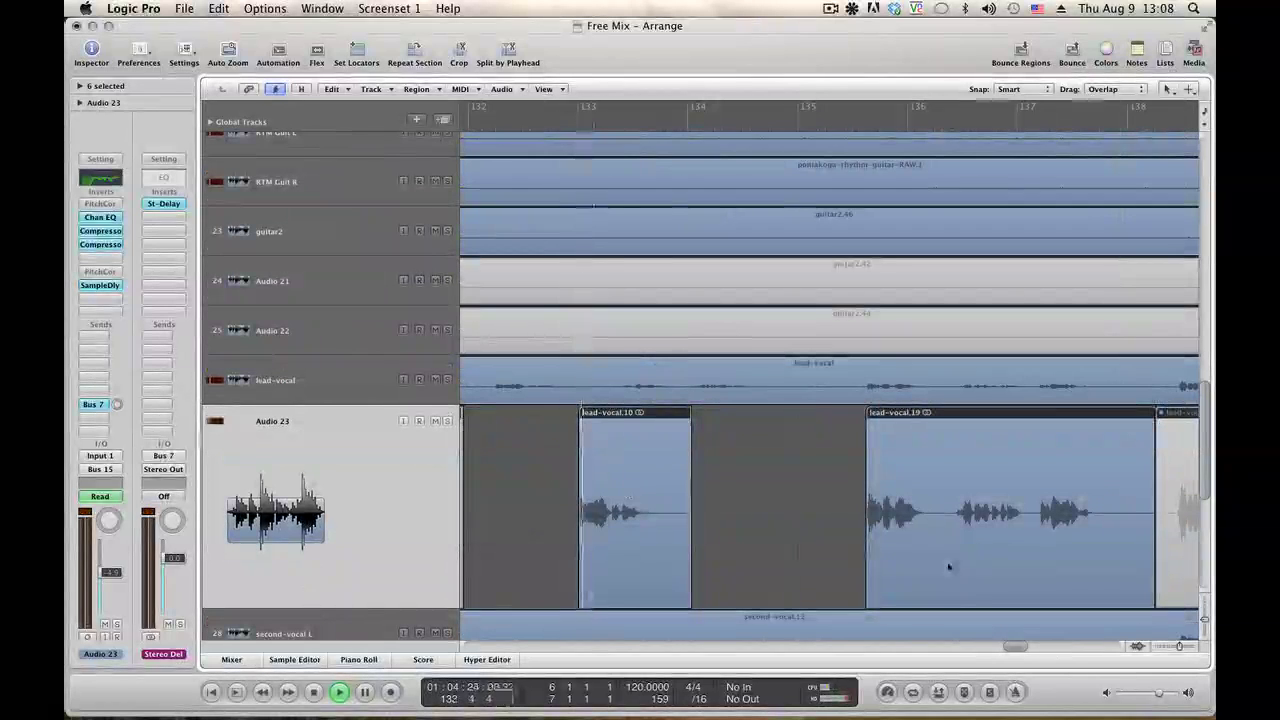
{"action": "key", "text": "z"}
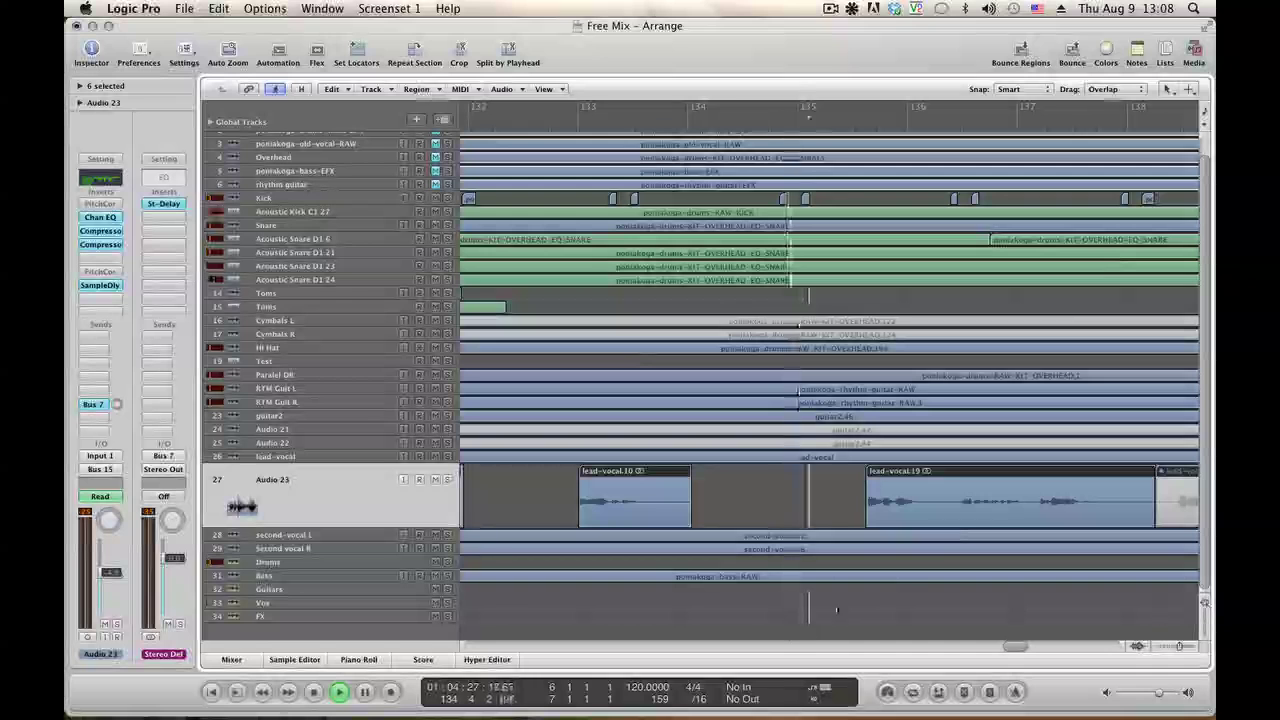
{"action": "key", "text": "space"}
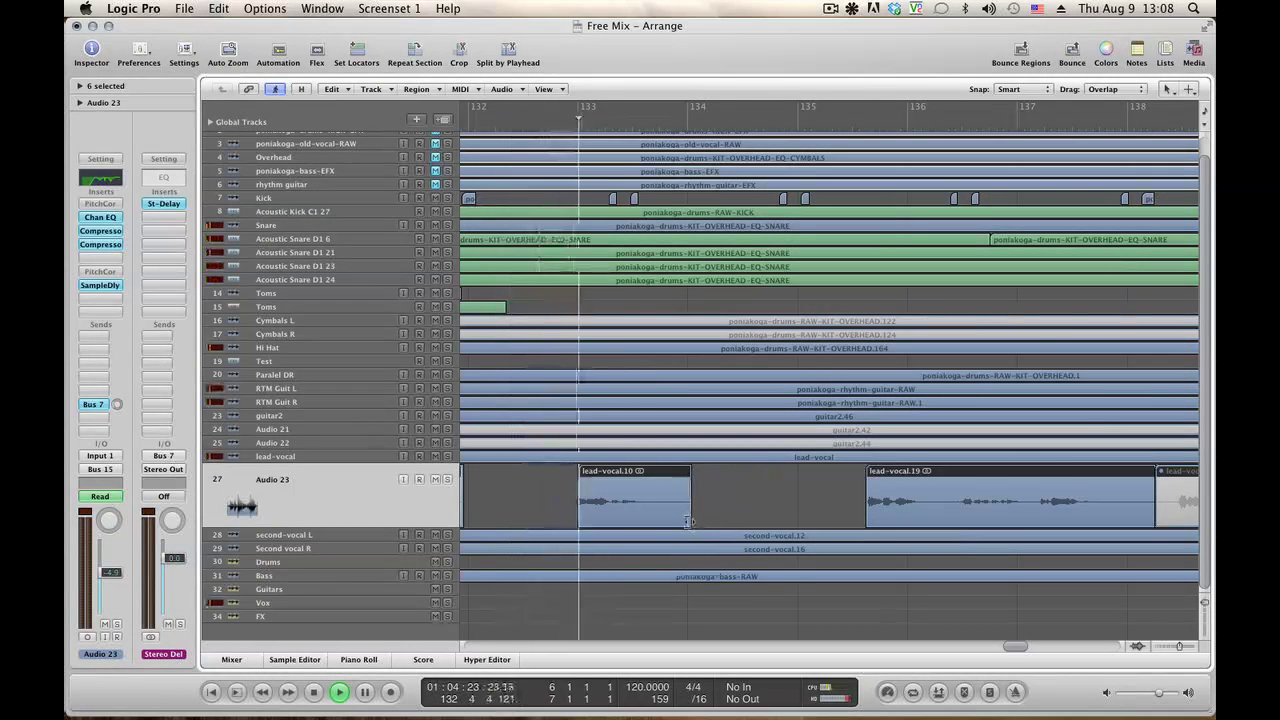
{"action": "key", "text": "space"}
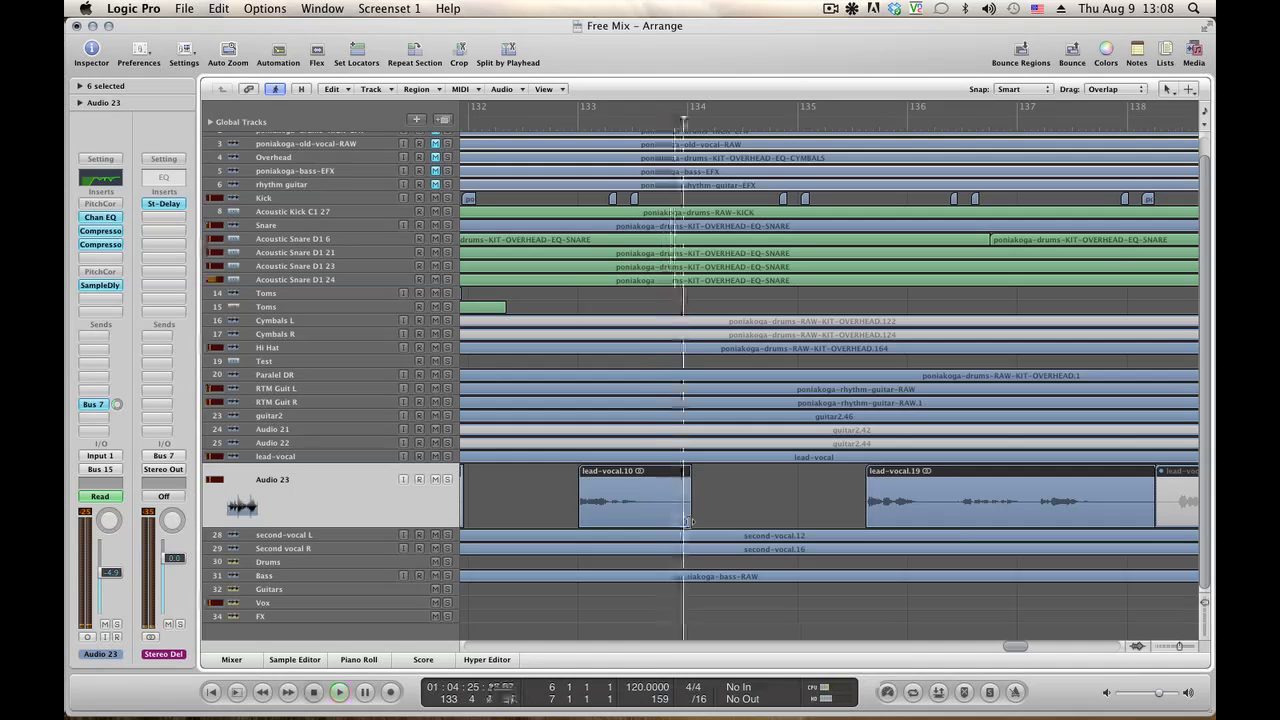
{"action": "left_click_drag", "start_coordinate": [688, 521], "coordinate": [676, 526]}
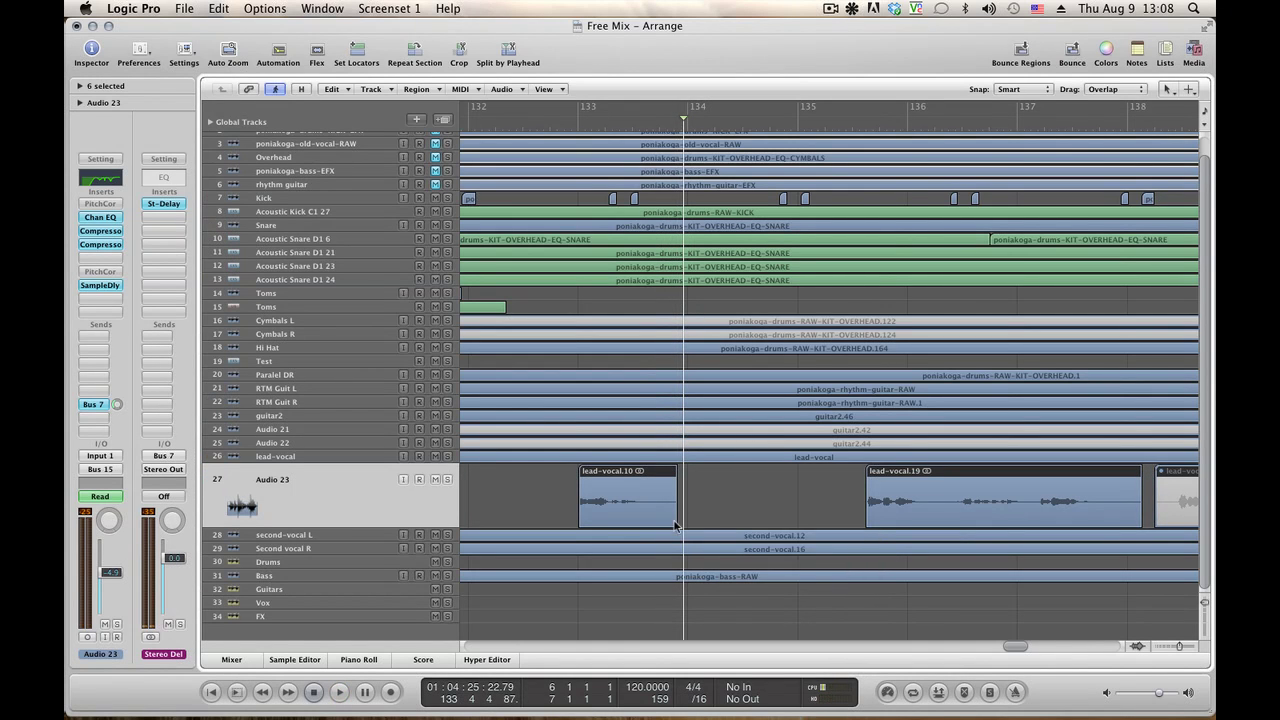
{"action": "left_click", "coordinate": [188, 9]}
{"action": "left_click", "coordinate": [240, 22]}
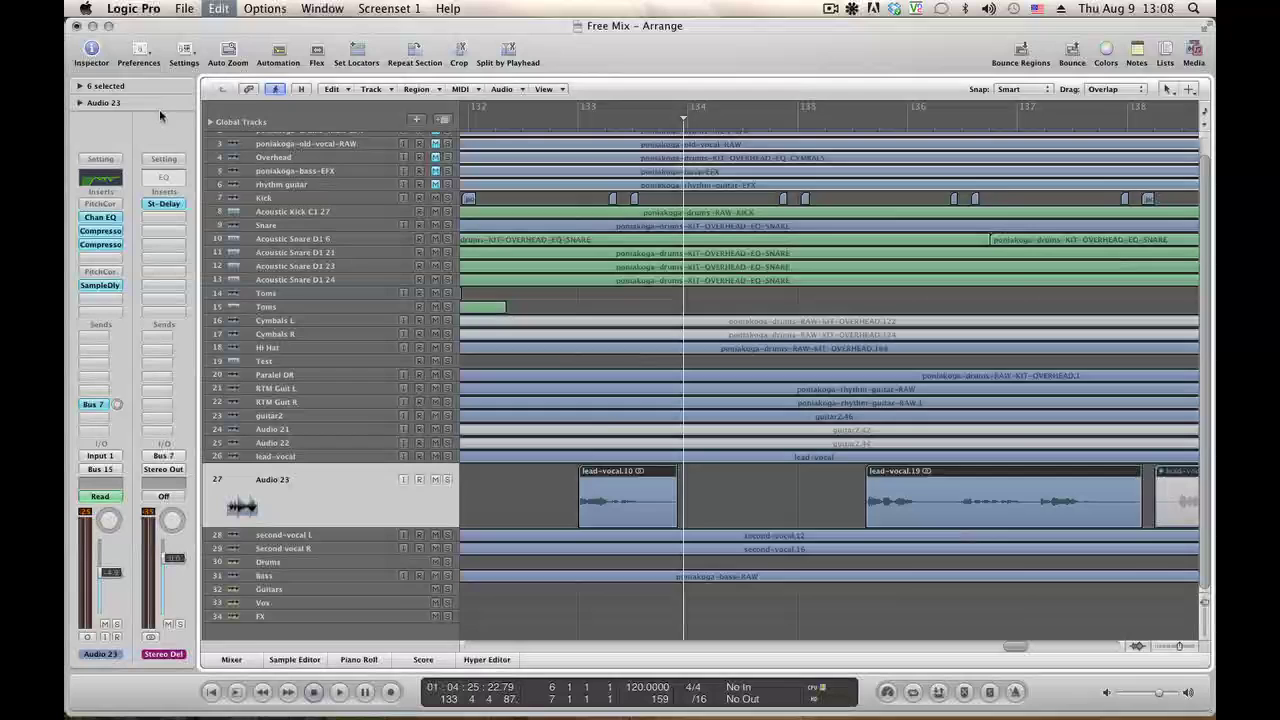
Shorten the end of only lead-vocal.10 to before bar 134, copy the region right after itself, and audition the repeat.
{"action": "left_click", "coordinate": [748, 522]}
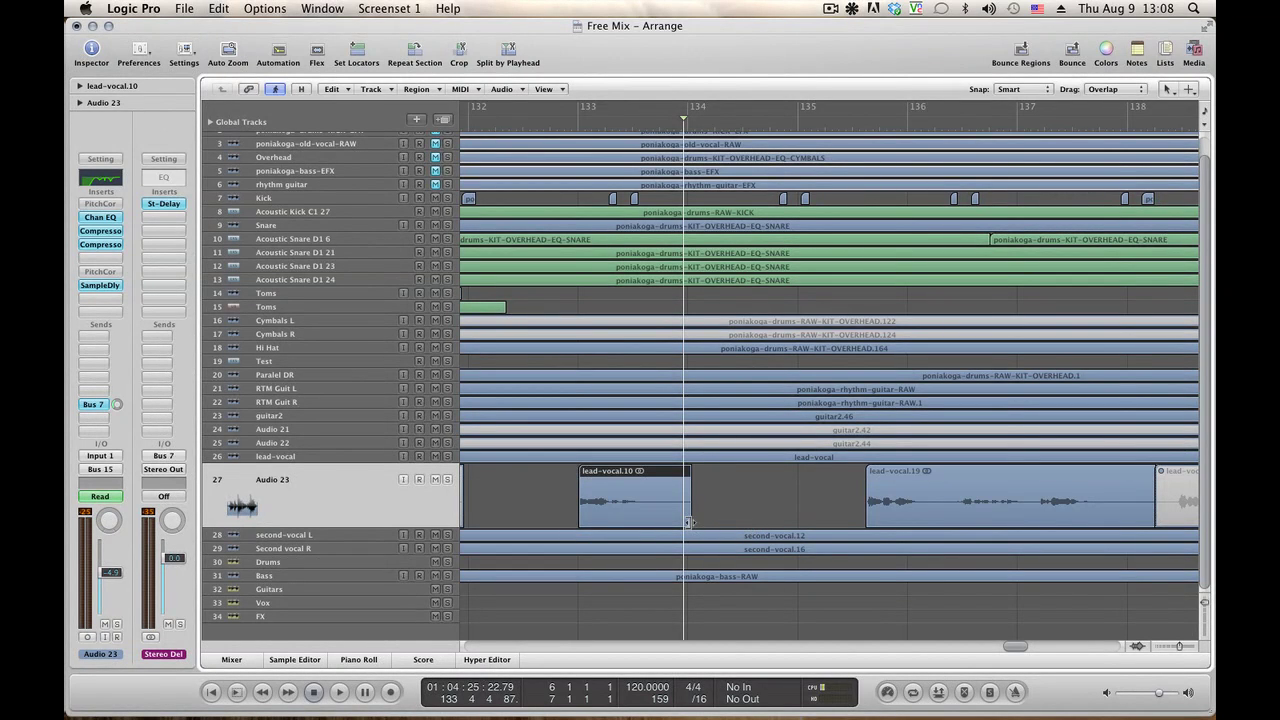
{"action": "left_click_drag", "start_coordinate": [688, 521], "coordinate": [666, 520]}
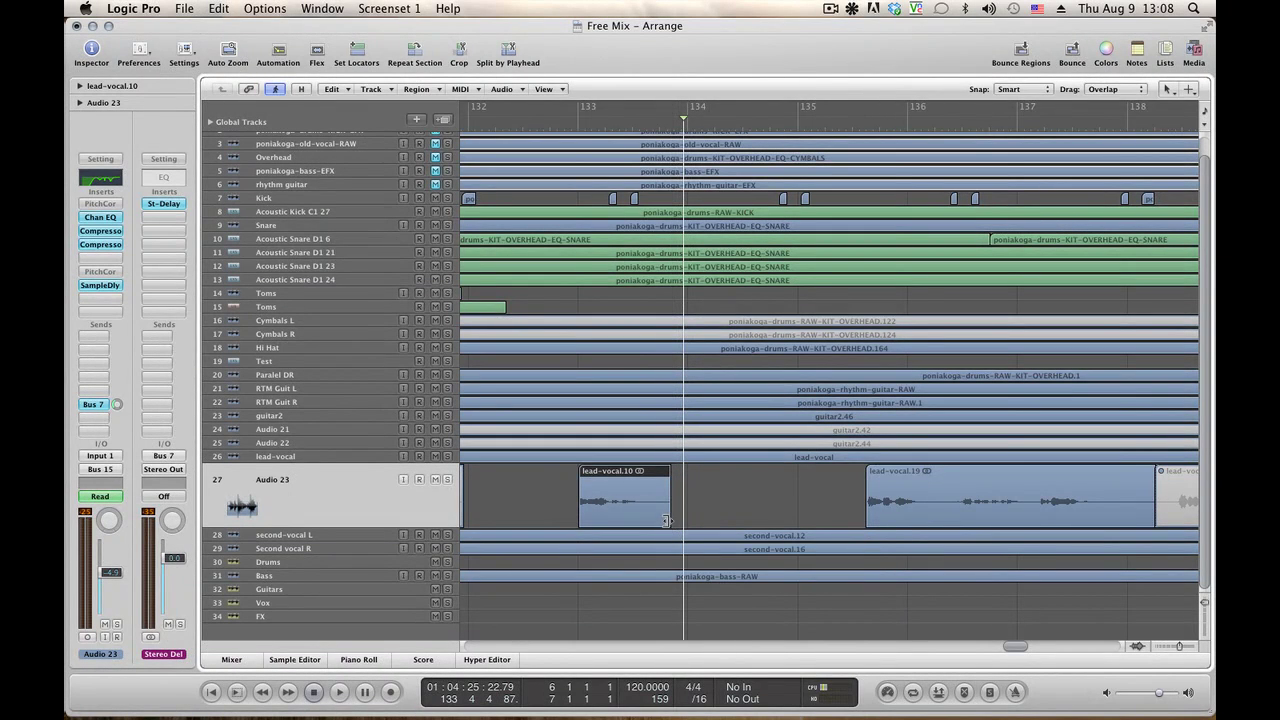
{"action": "left_click_drag", "start_coordinate": [605, 484], "coordinate": [703, 487]}
{"action": "key", "text": "space"}
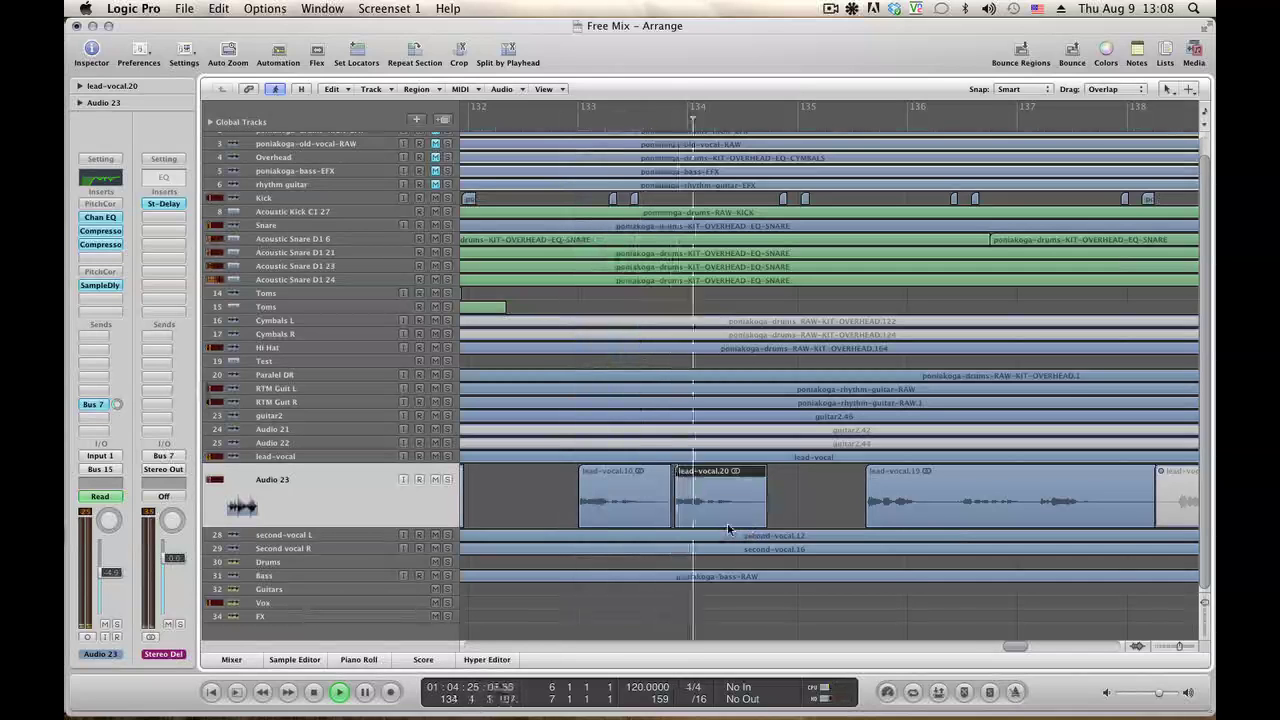
{"action": "key", "text": "space"}
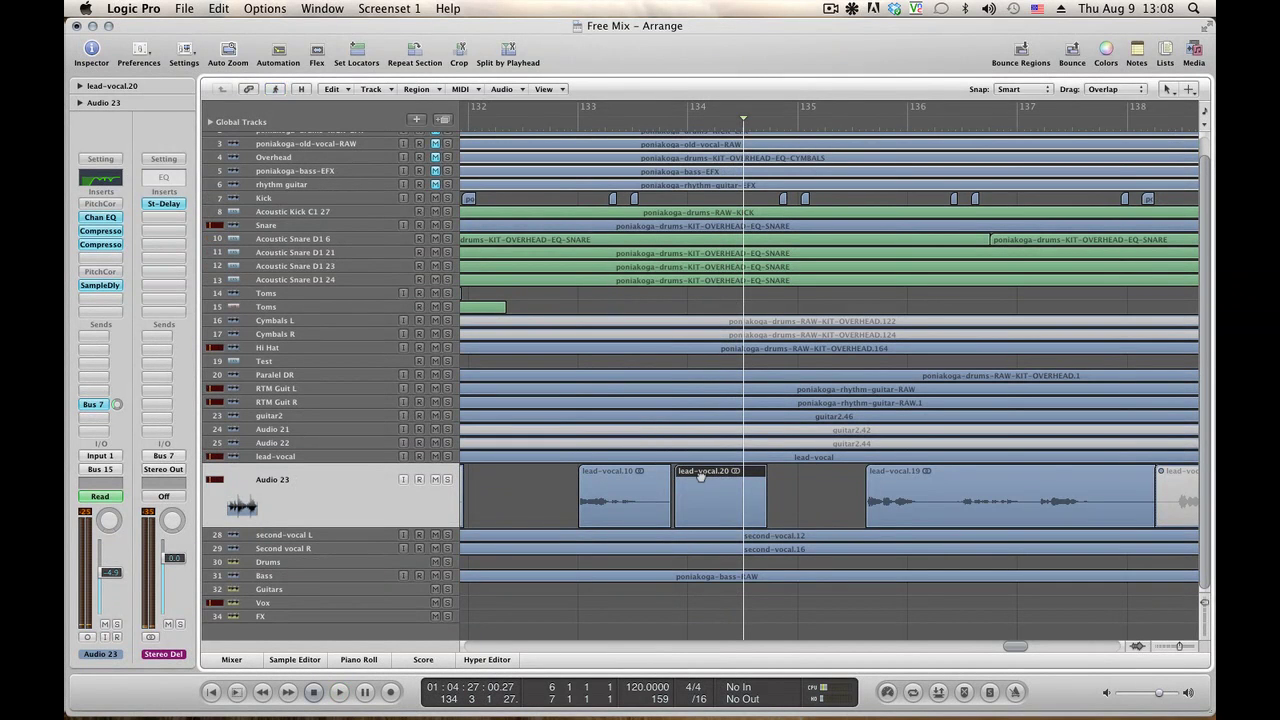
Move the copied region slightly earlier so it directly follows lead-vocal.10, and audition its timing.
{"action": "left_click_drag", "start_coordinate": [700, 477], "coordinate": [692, 477]}
{"action": "key", "text": "Return"}
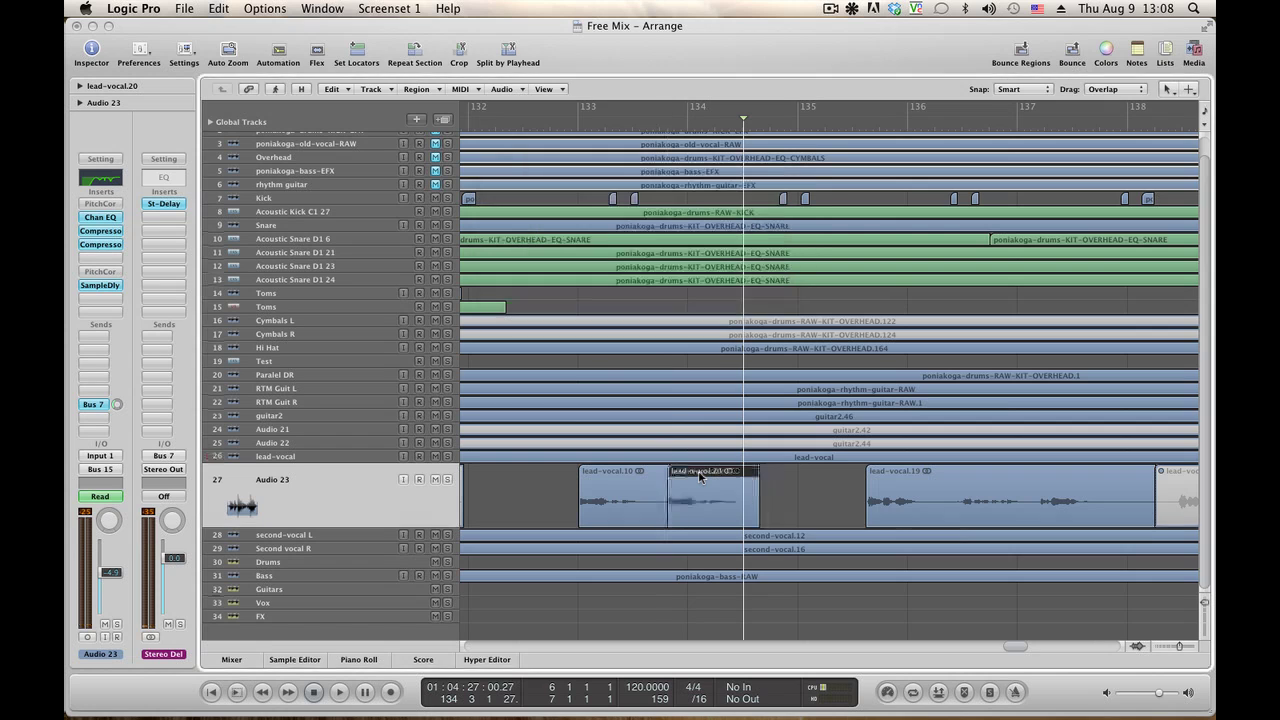
{"action": "key", "text": "space"}
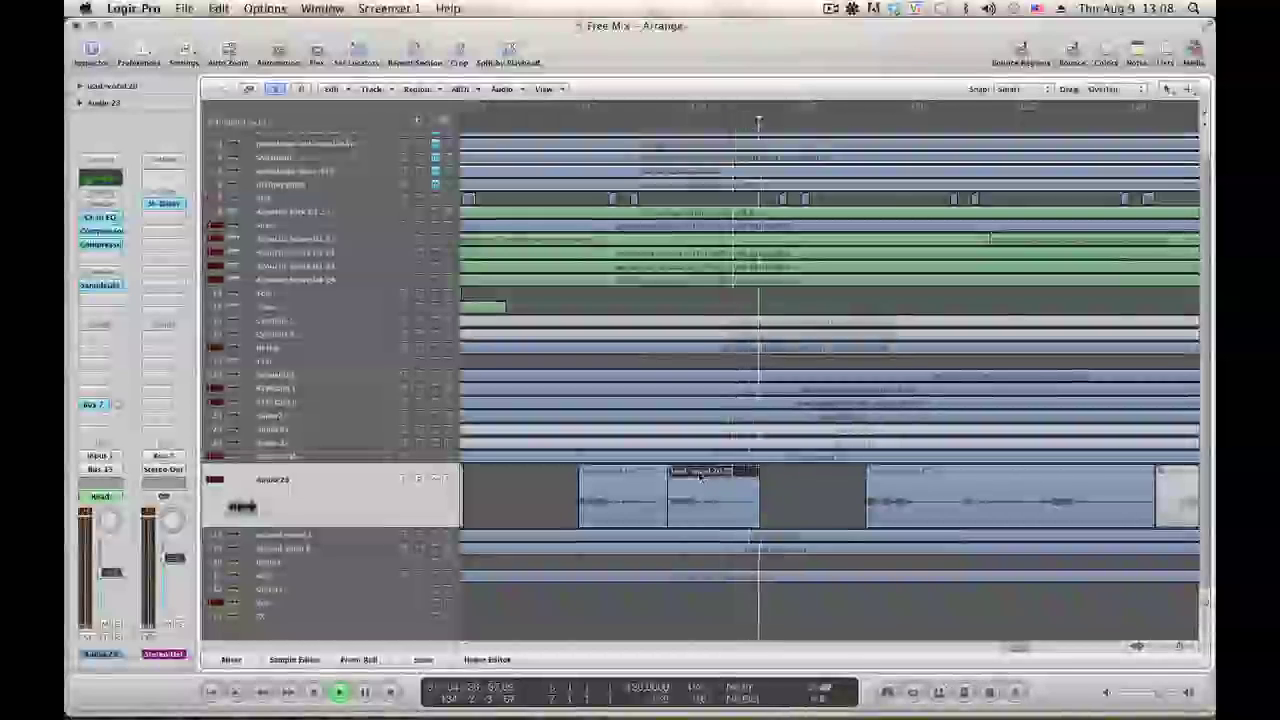
Show Audio 23's volume automation and dip it from -4.9 dB to −∞ near bar 135, returning to -4.9 dB before lead-vocal.19.
{"action": "key", "text": "a"}
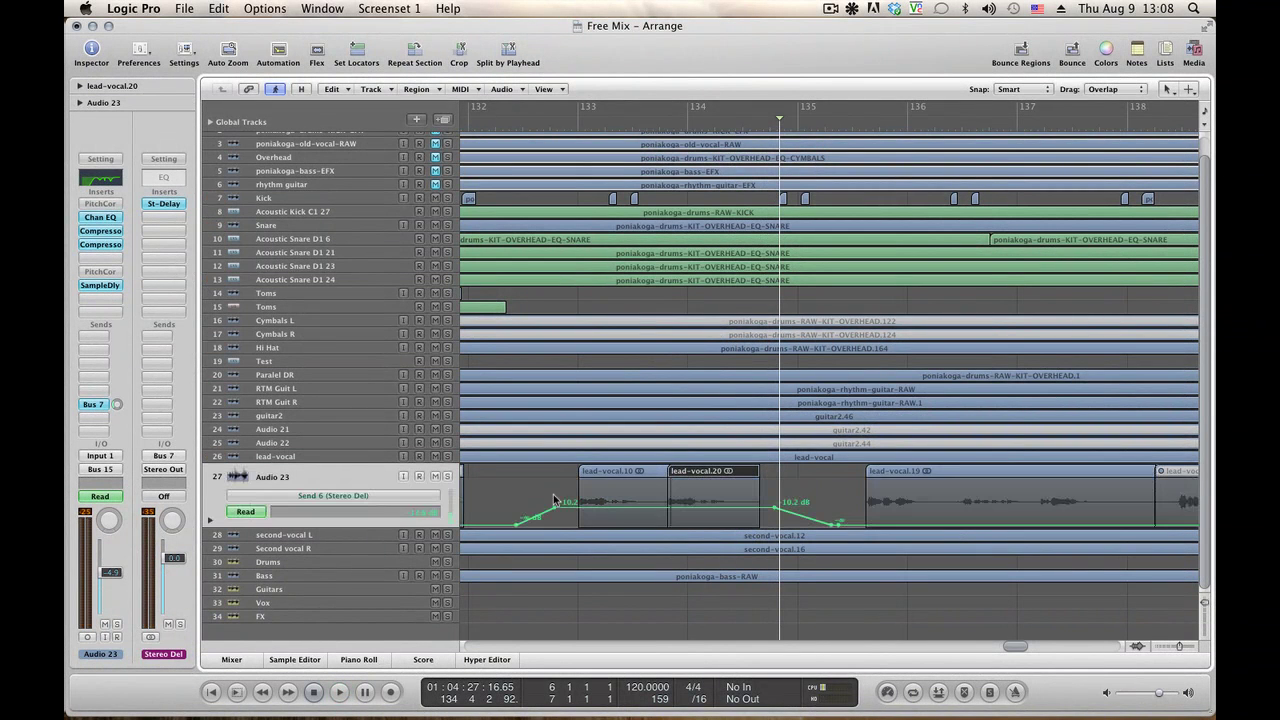
{"action": "left_click", "coordinate": [367, 500]}
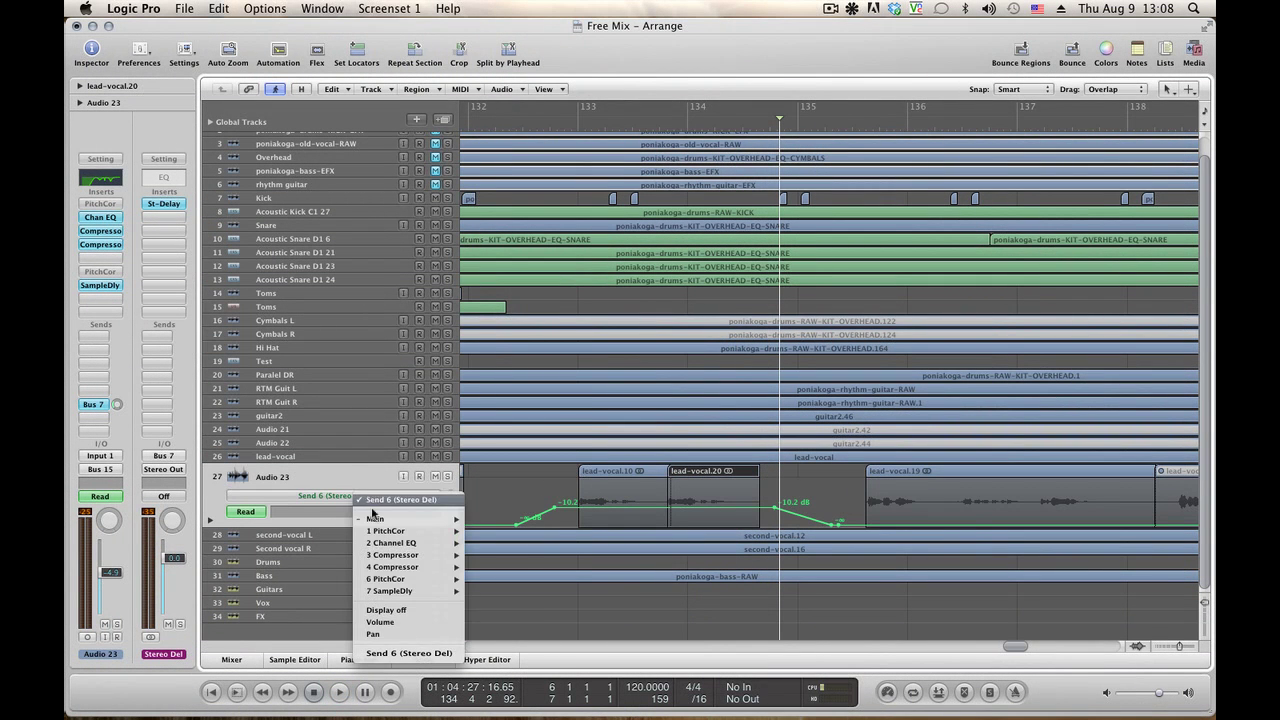
{"action": "left_click", "coordinate": [409, 623]}
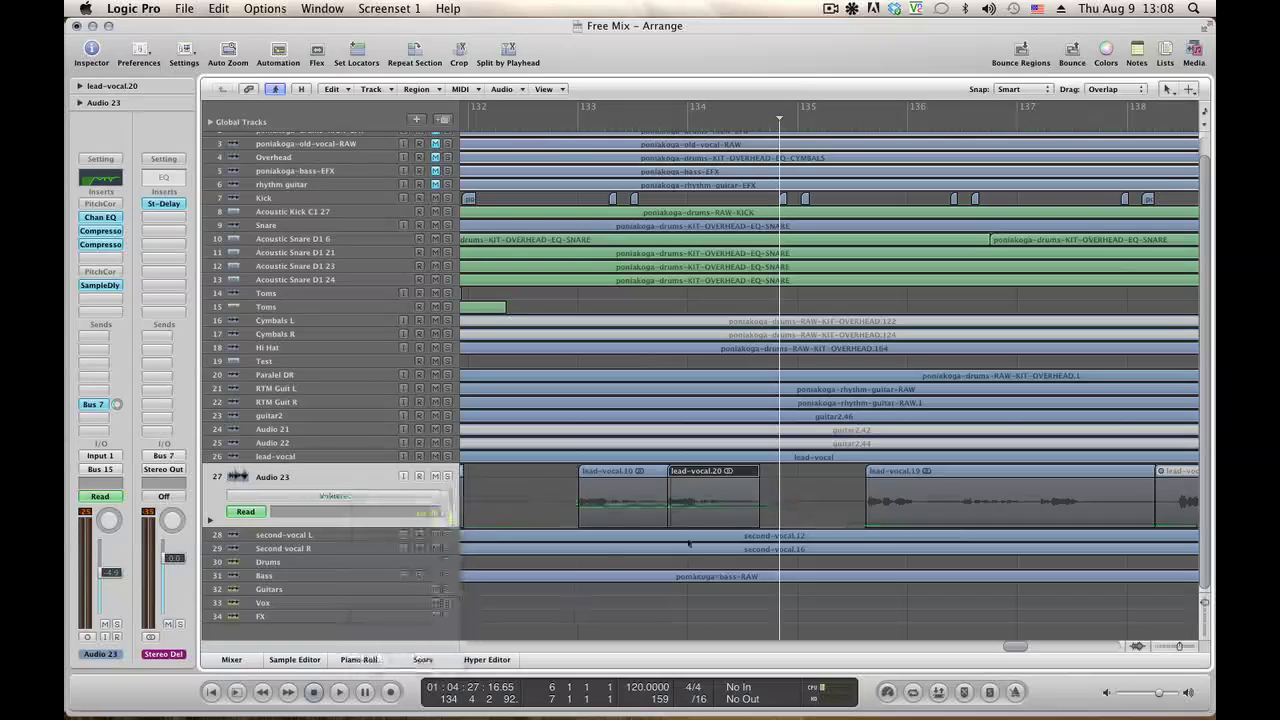
{"action": "left_click", "coordinate": [654, 504]}
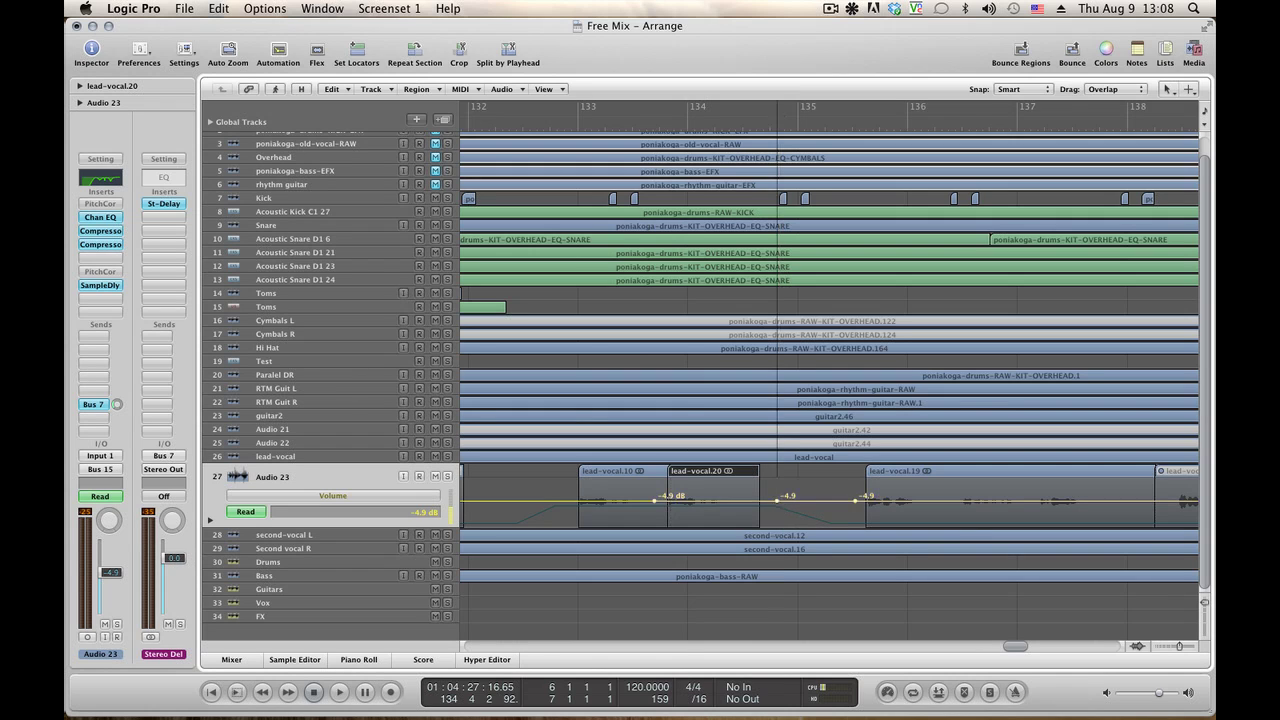
{"action": "left_click_drag", "start_coordinate": [777, 500], "coordinate": [778, 524]}
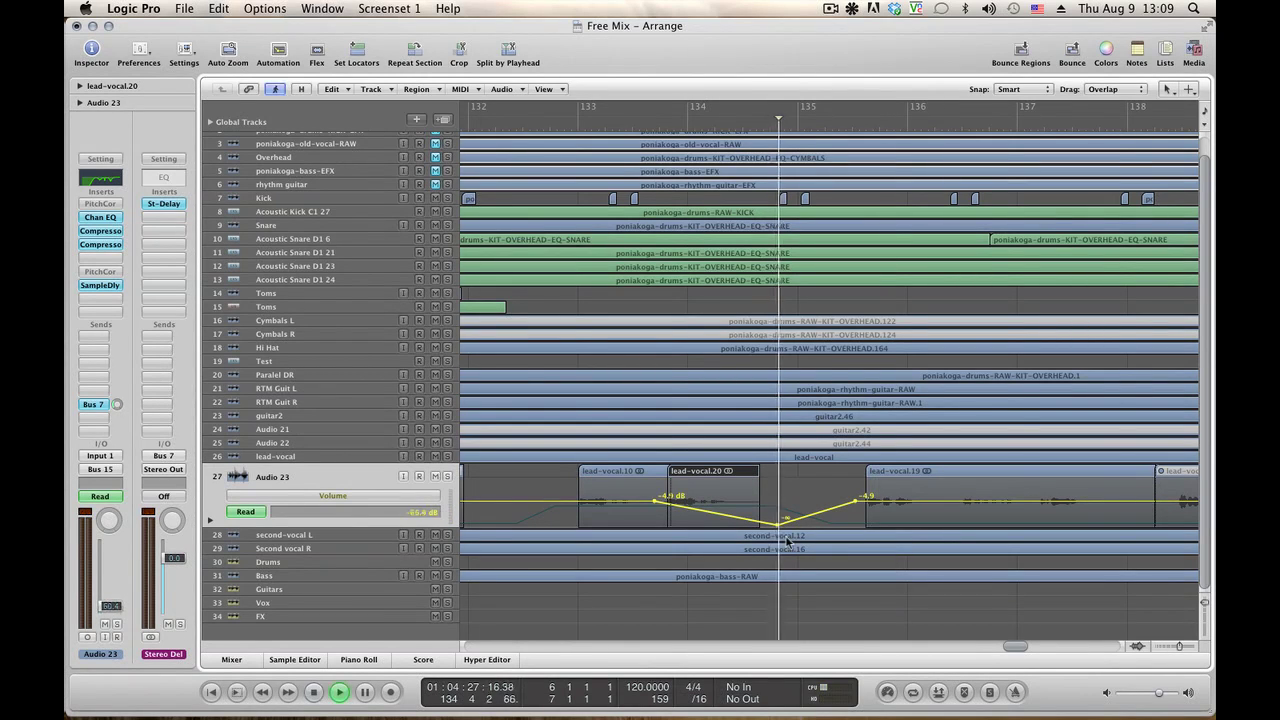
Shift the start and low point of Audio 23's volume fade earlier, and hold it at −∞ until just before lead-vocal.19.
{"action": "key", "text": "space"}
{"action": "mouse_move", "coordinate": [778, 527]}
{"action": "left_mouse_down"}
{"action": "mouse_move", "coordinate": [725, 530]}
{"action": "mouse_move", "coordinate": [760, 535]}
{"action": "left_mouse_up"}
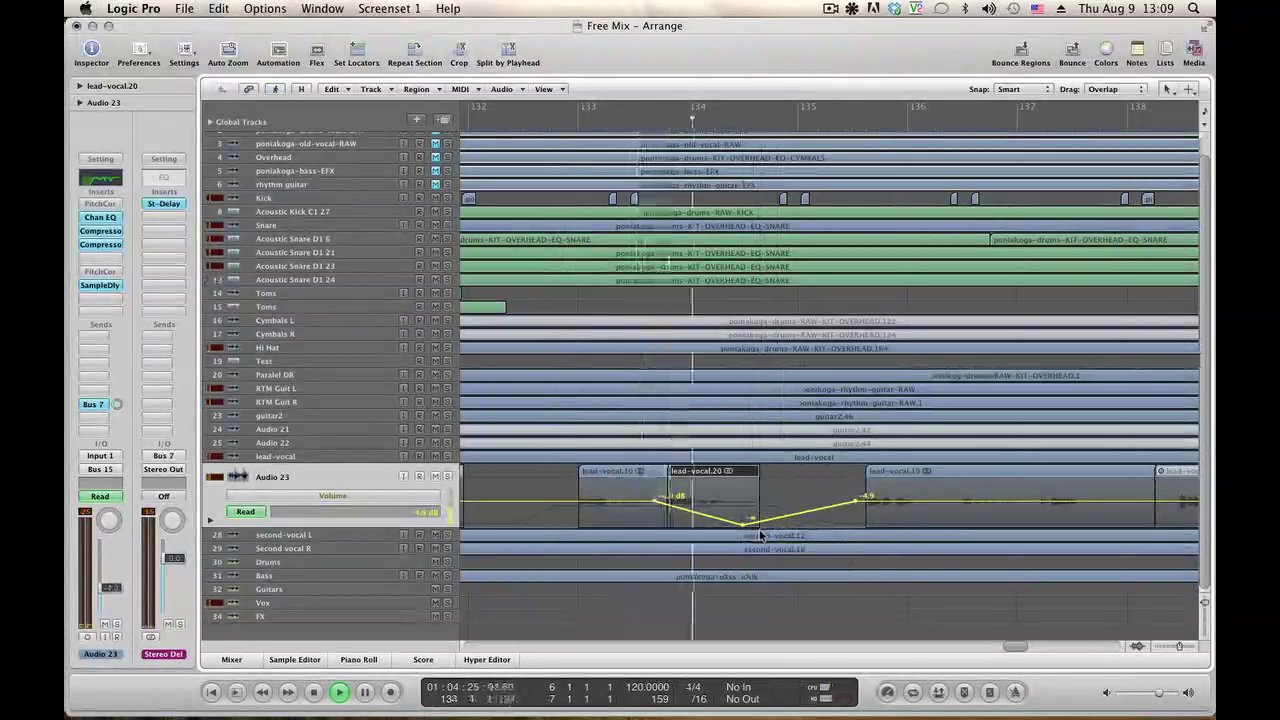
{"action": "left_click_drag", "start_coordinate": [655, 499], "coordinate": [636, 499]}
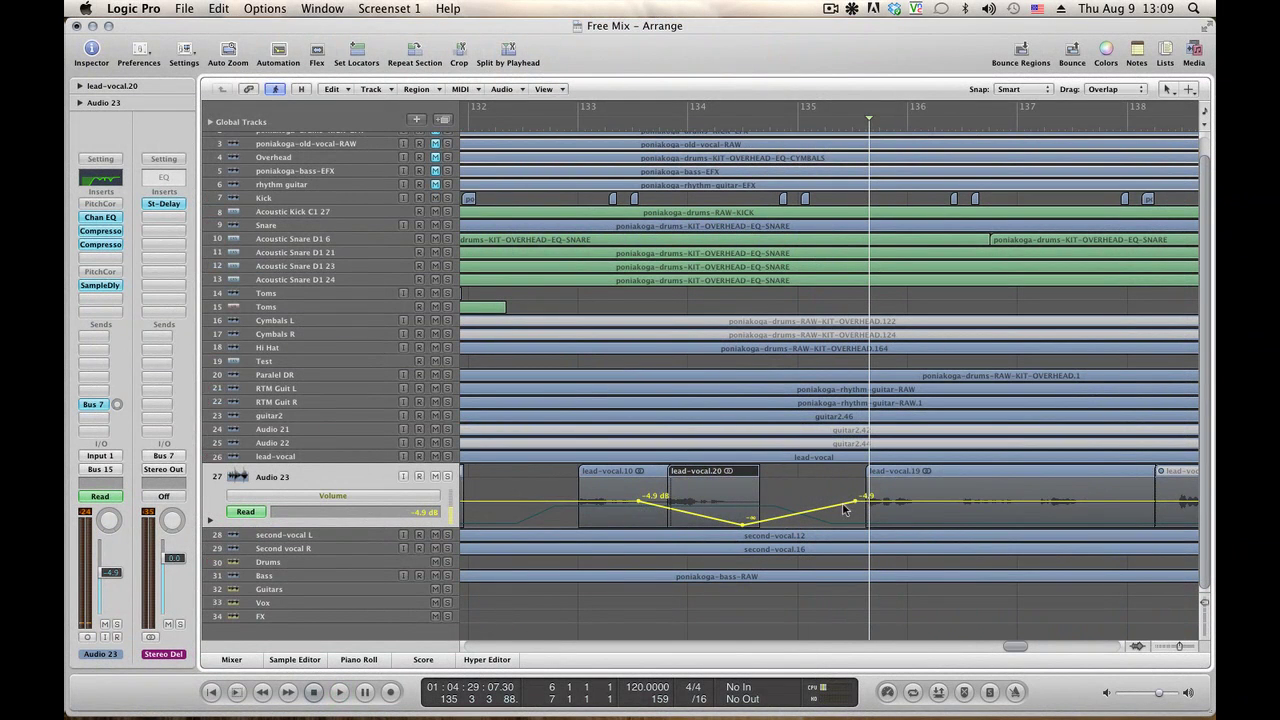
{"action": "left_click_drag", "start_coordinate": [844, 507], "coordinate": [844, 523]}
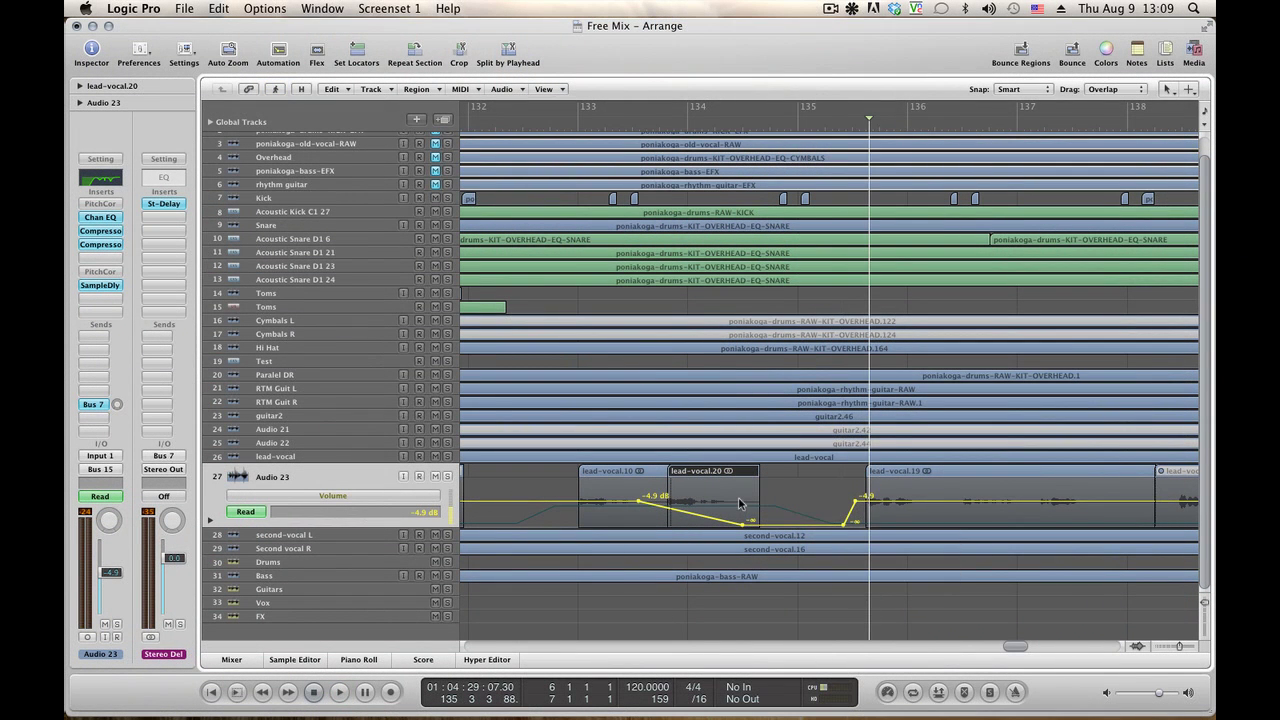
Copy lead-vocal.20 directly after itself without copying the automation data, and audition the repeats from before bar 133.
{"action": "left_click_drag", "start_coordinate": [700, 478], "coordinate": [764, 477]}
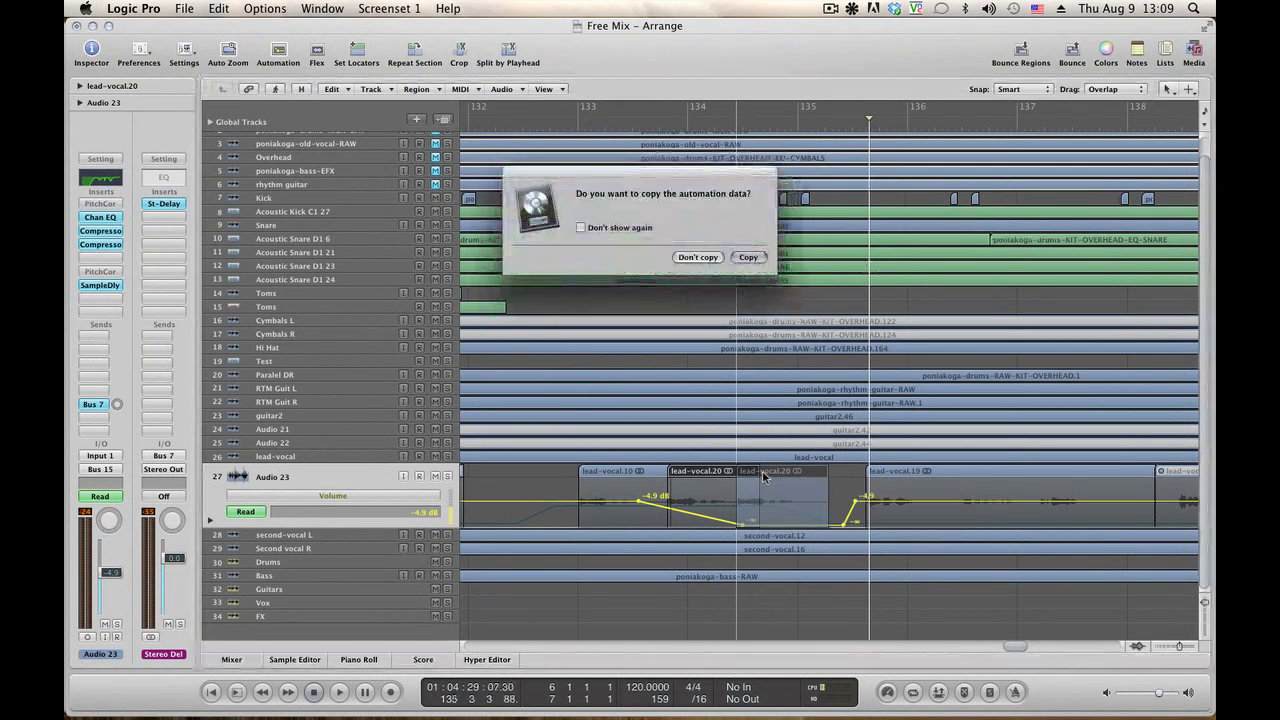
{"action": "left_click", "coordinate": [698, 257]}
{"action": "left_click_drag", "start_coordinate": [764, 475], "coordinate": [775, 473]}
{"action": "left_click", "coordinate": [697, 257]}
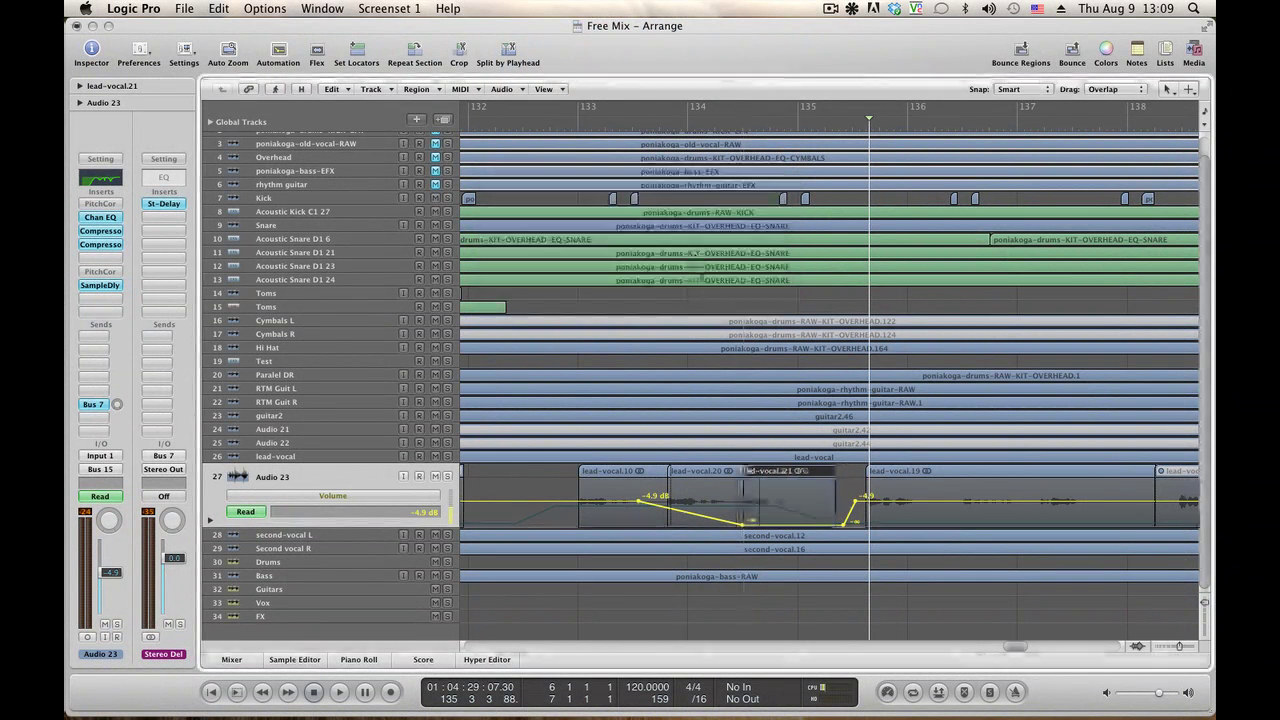
{"action": "double_click", "coordinate": [560, 110]}
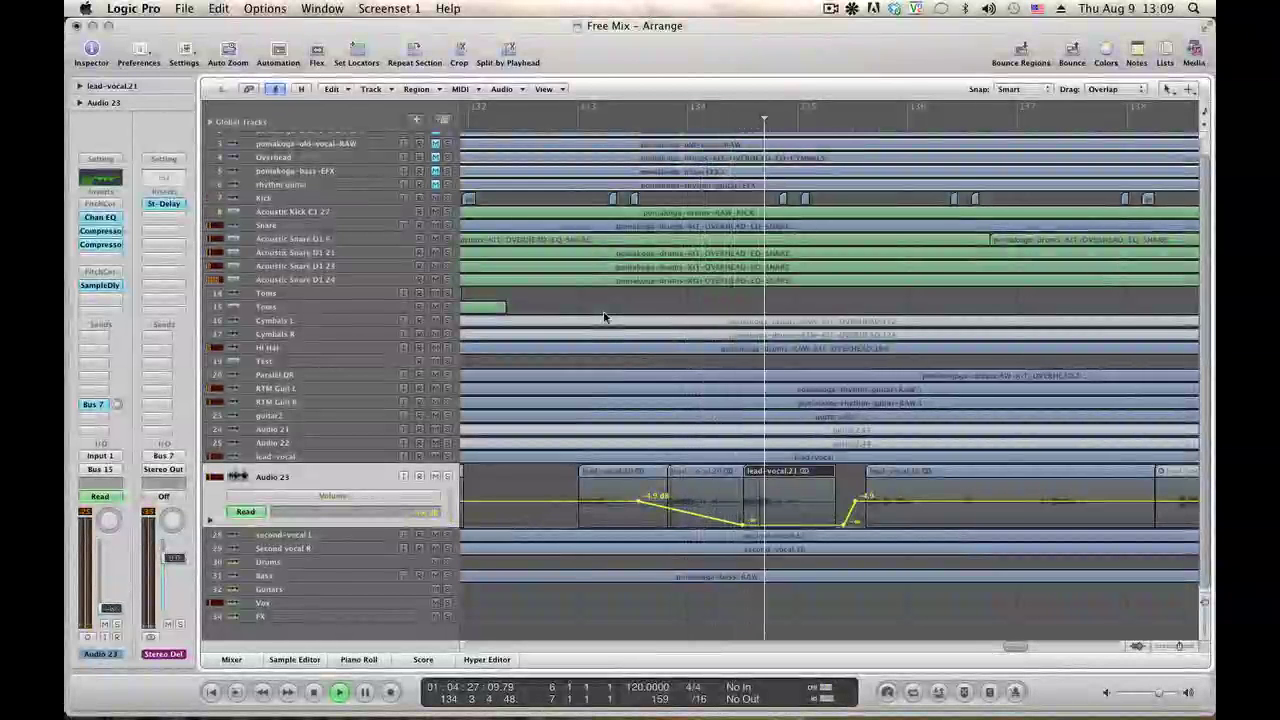
{"action": "key", "text": "space"}
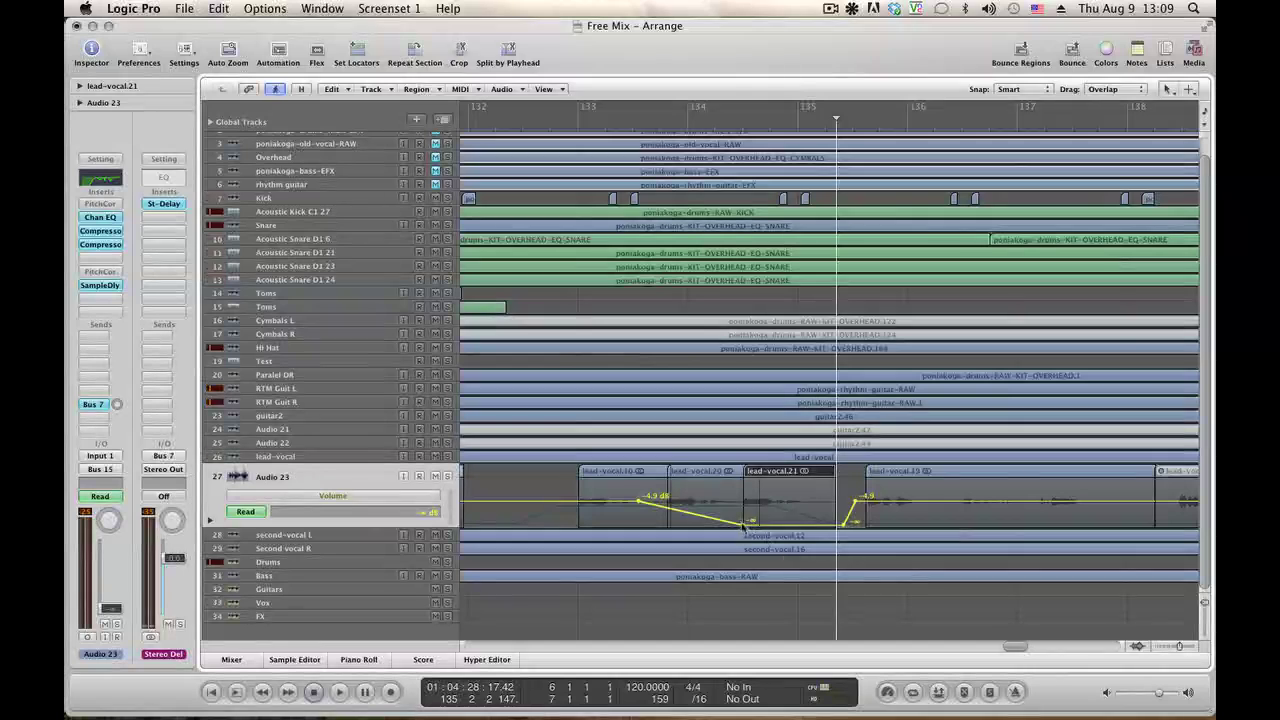
Extend Audio 23's volume fade to reach −∞ just before lead-vocal.19, and audition the mix through bar 152 with the automation hidden.
{"action": "left_click", "coordinate": [748, 533]}
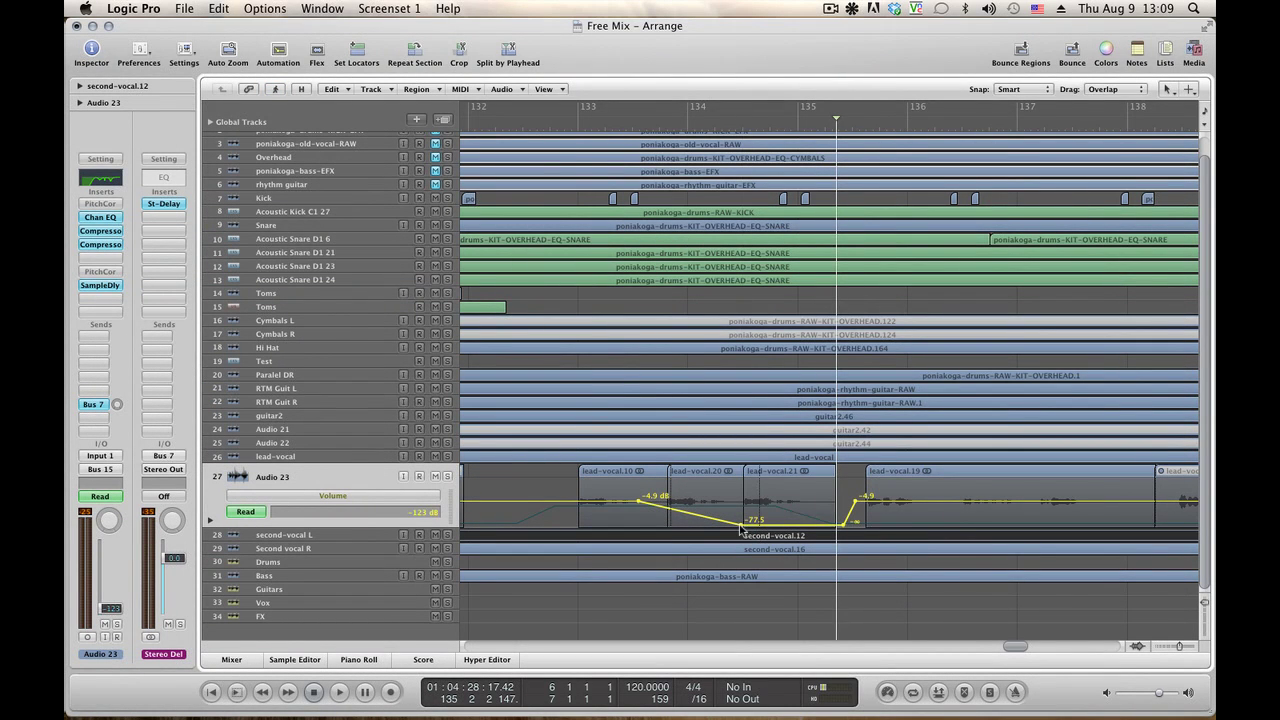
{"action": "left_click_drag", "start_coordinate": [741, 526], "coordinate": [838, 523]}
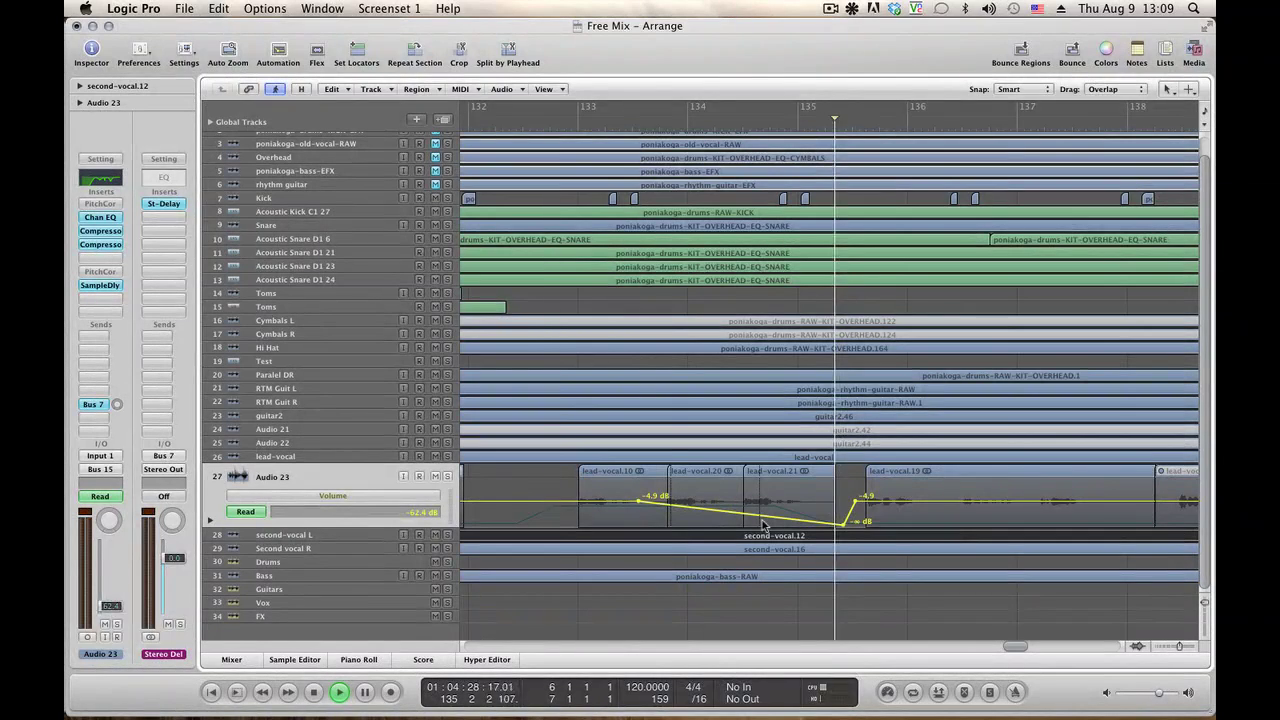
{"action": "key", "text": "space"}
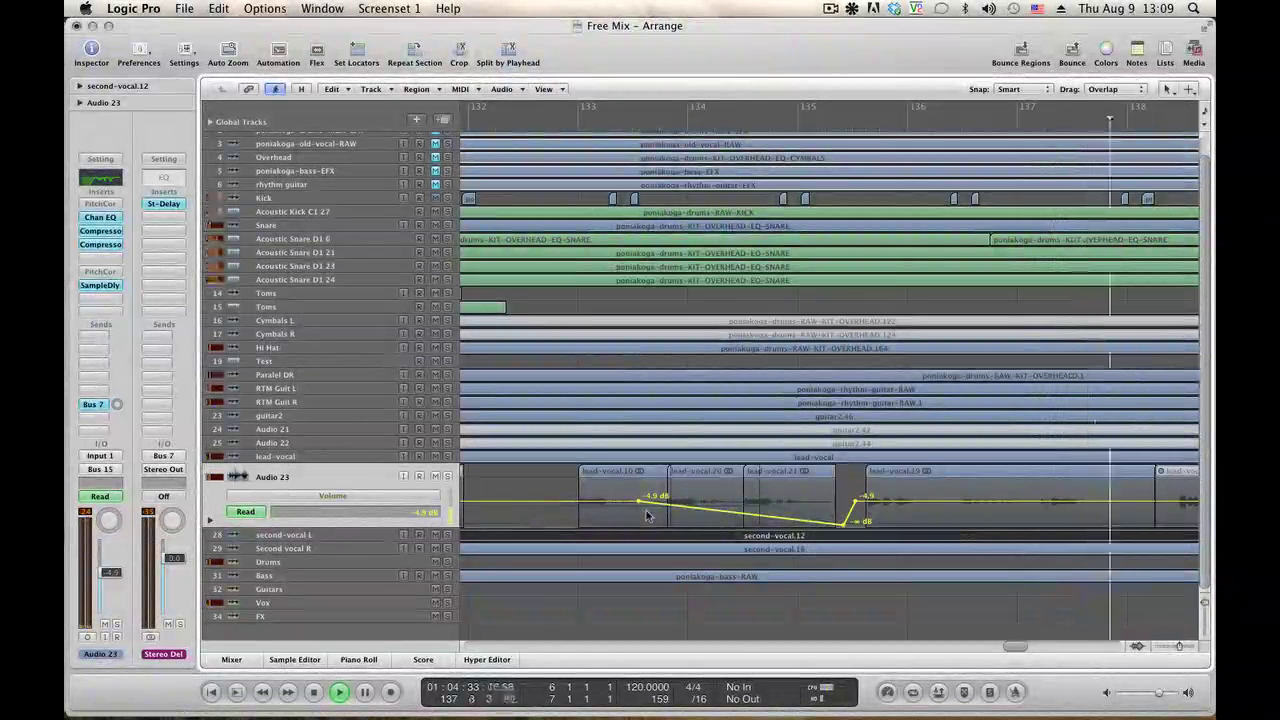
{"action": "key", "text": "a"}
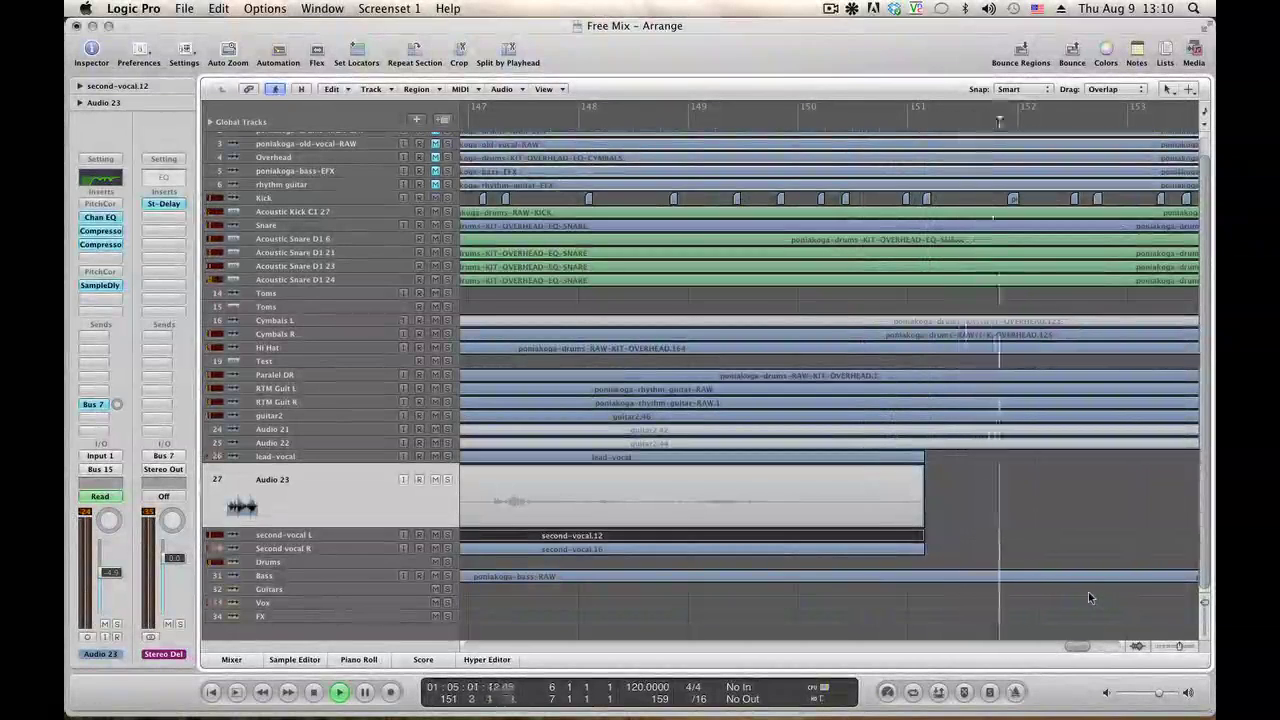
{"action": "key", "text": "space"}
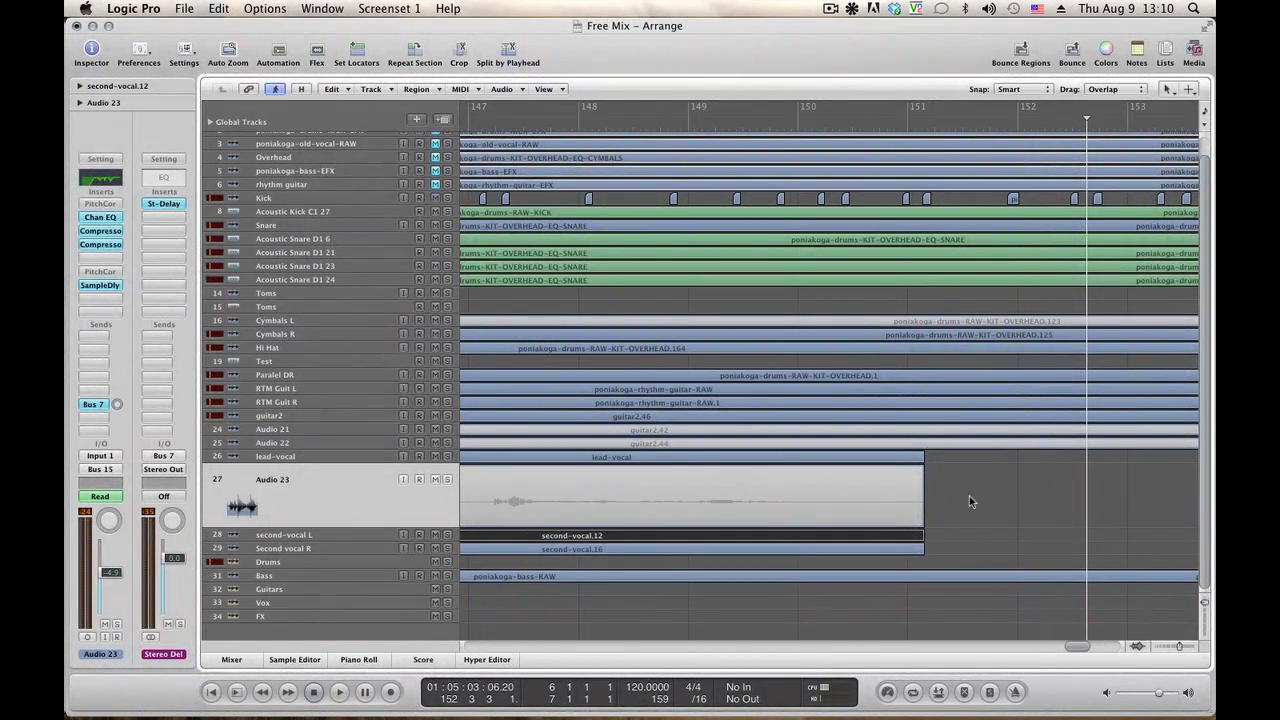
Audition the ending from just after bar 150, first in the full mix and again with guitar2 soloed.
{"action": "left_click", "coordinate": [840, 121]}
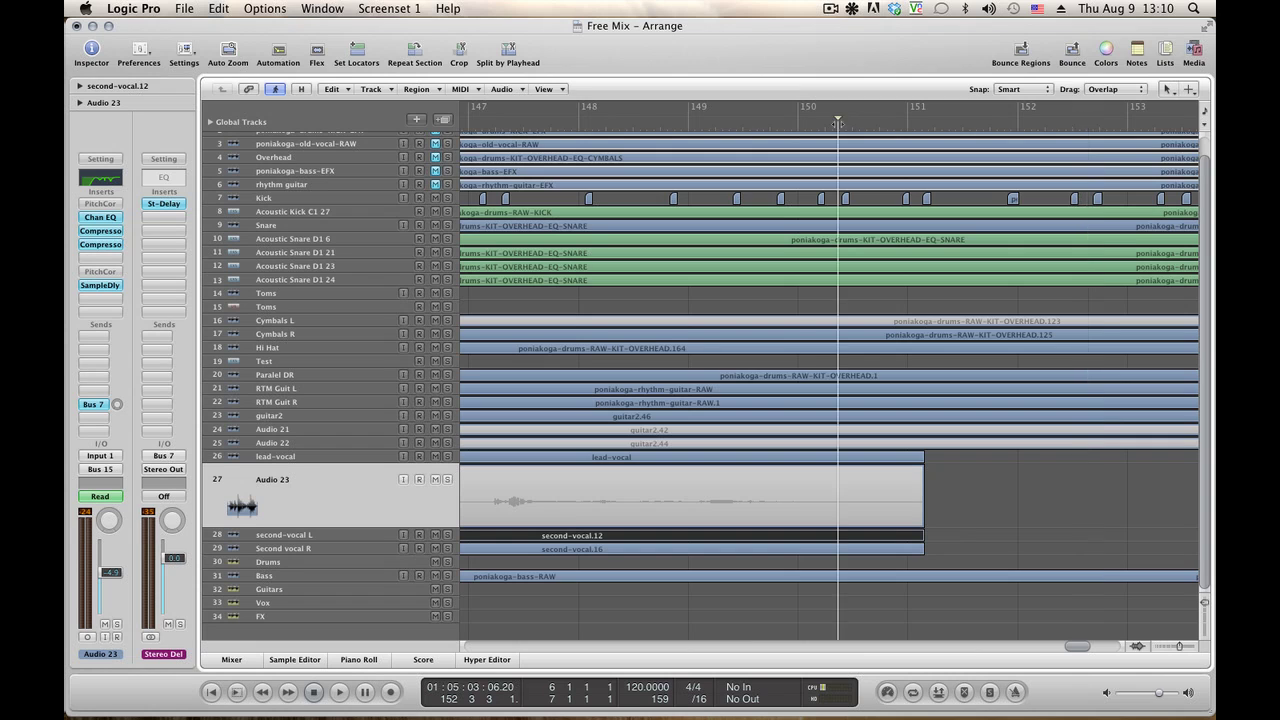
{"action": "key", "text": "space"}
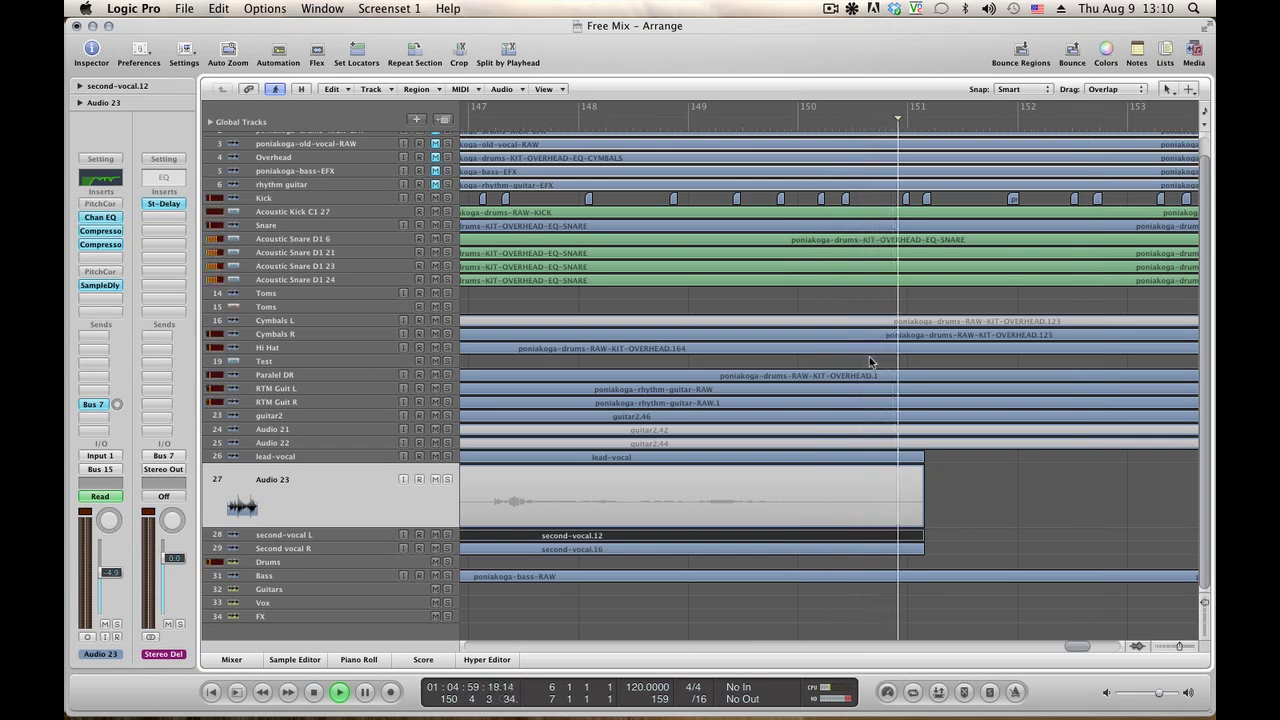
{"action": "key", "text": "space"}
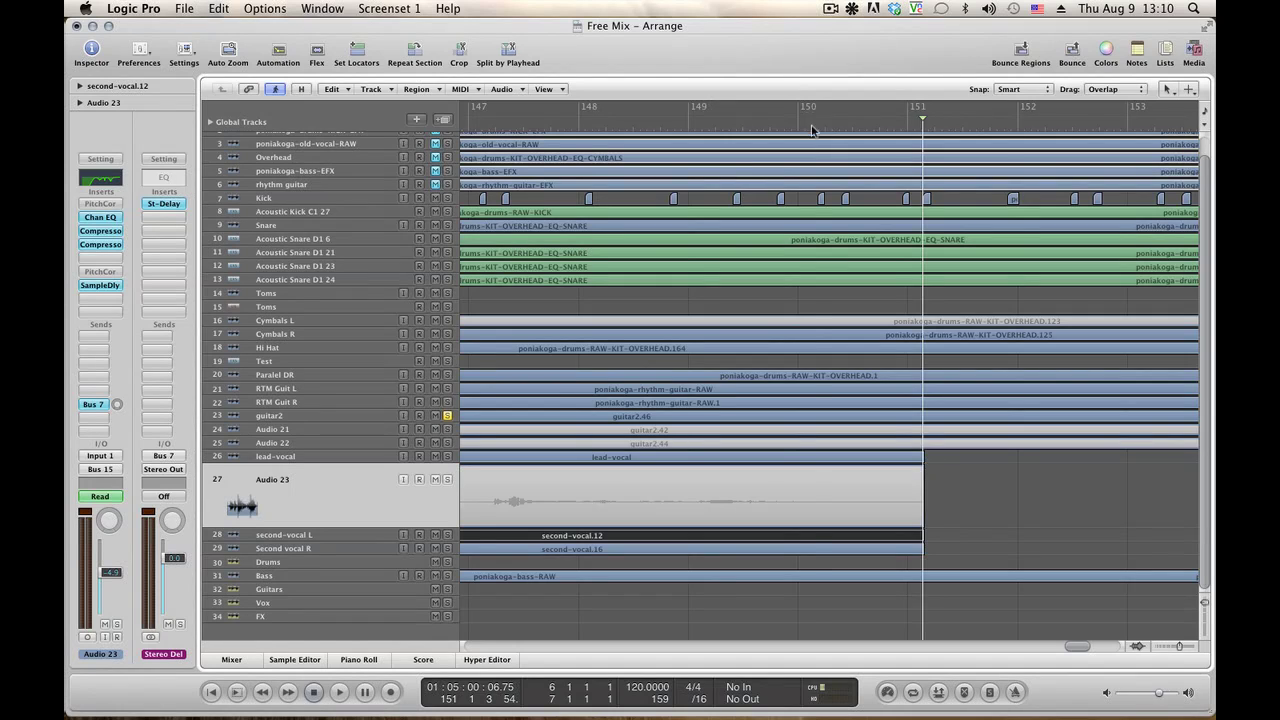
{"action": "key", "text": "space"}
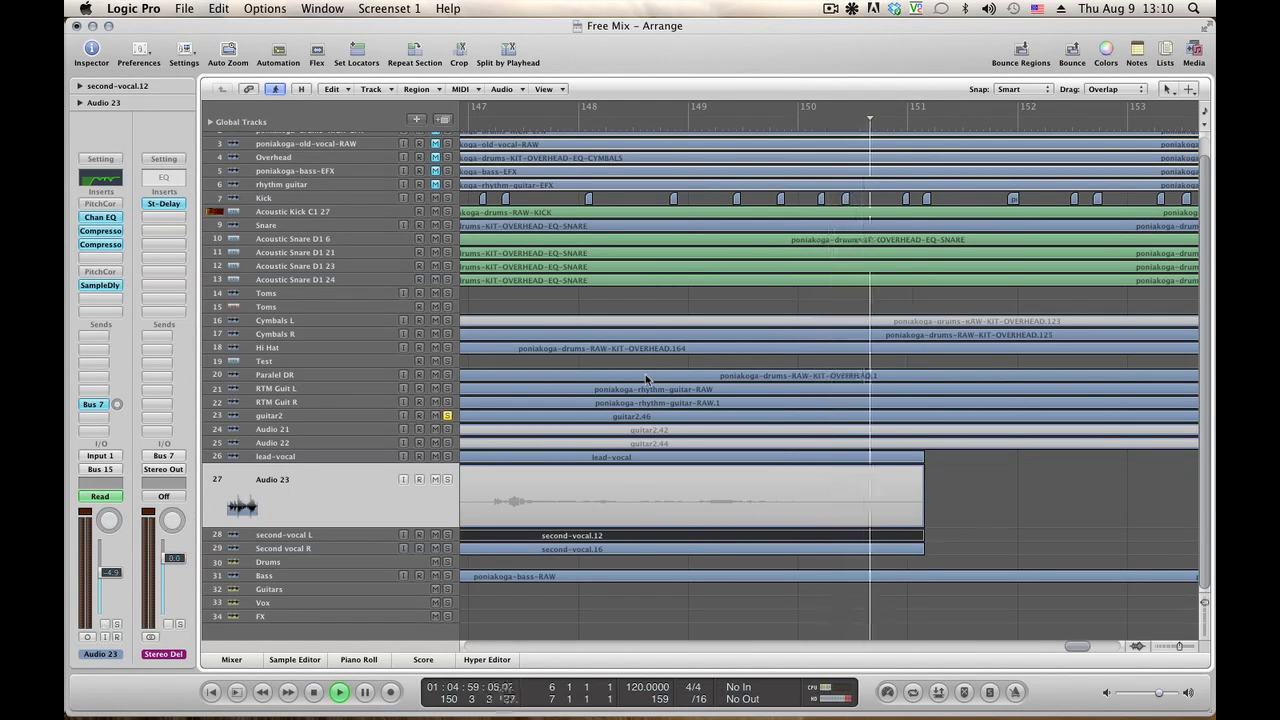
{"action": "key", "text": "space"}
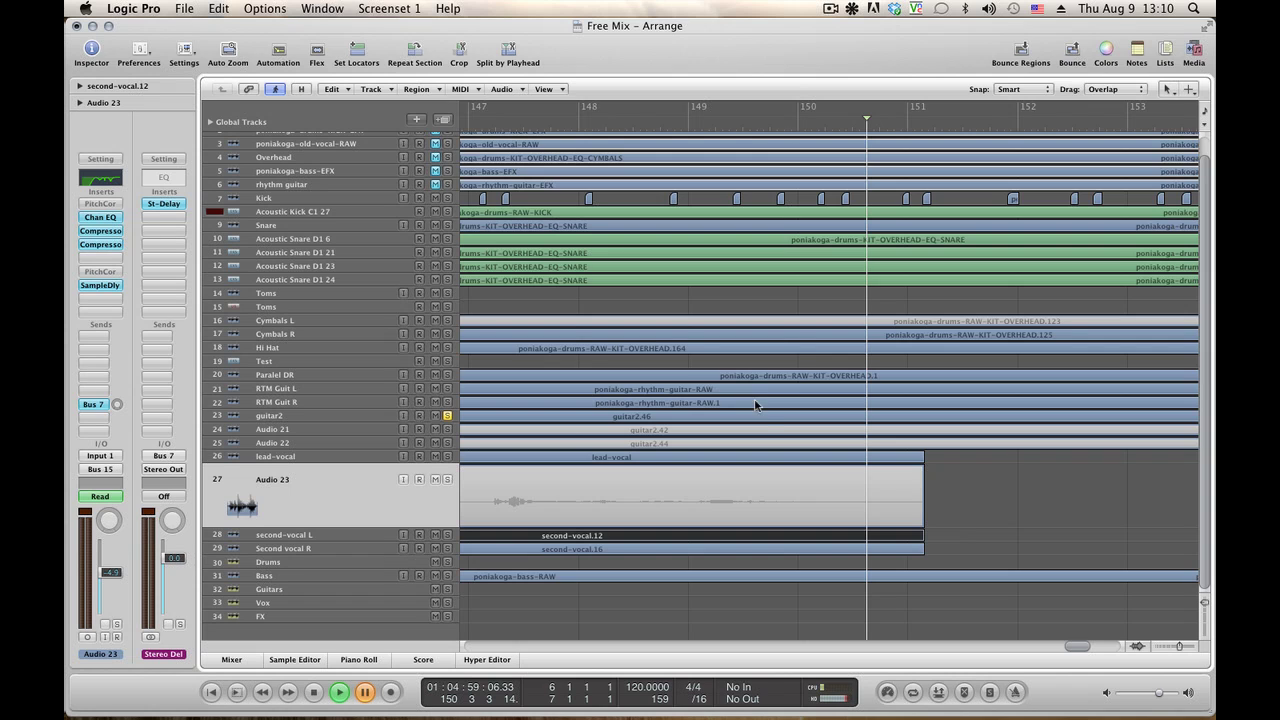
Split the muted guitar regions on Audio 21 and Audio 22 at bar 150, beat 3.
{"action": "key", "text": "Escape"}
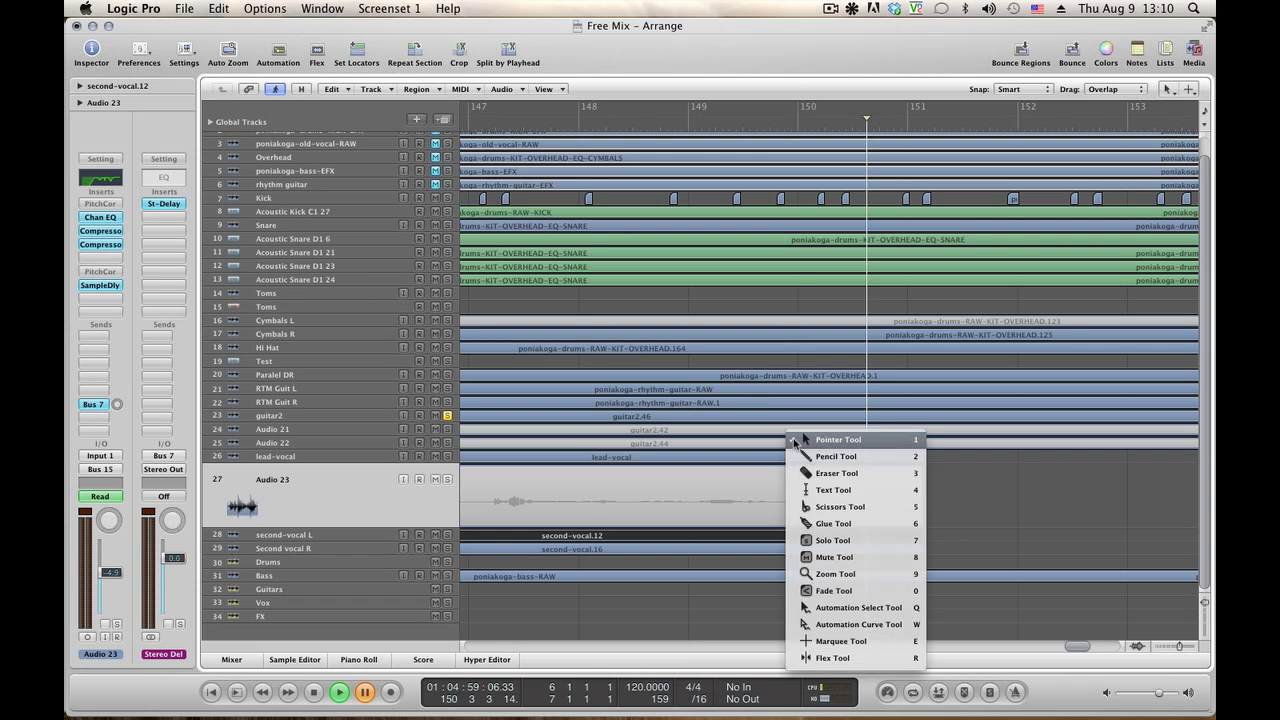
{"action": "left_click", "coordinate": [838, 507]}
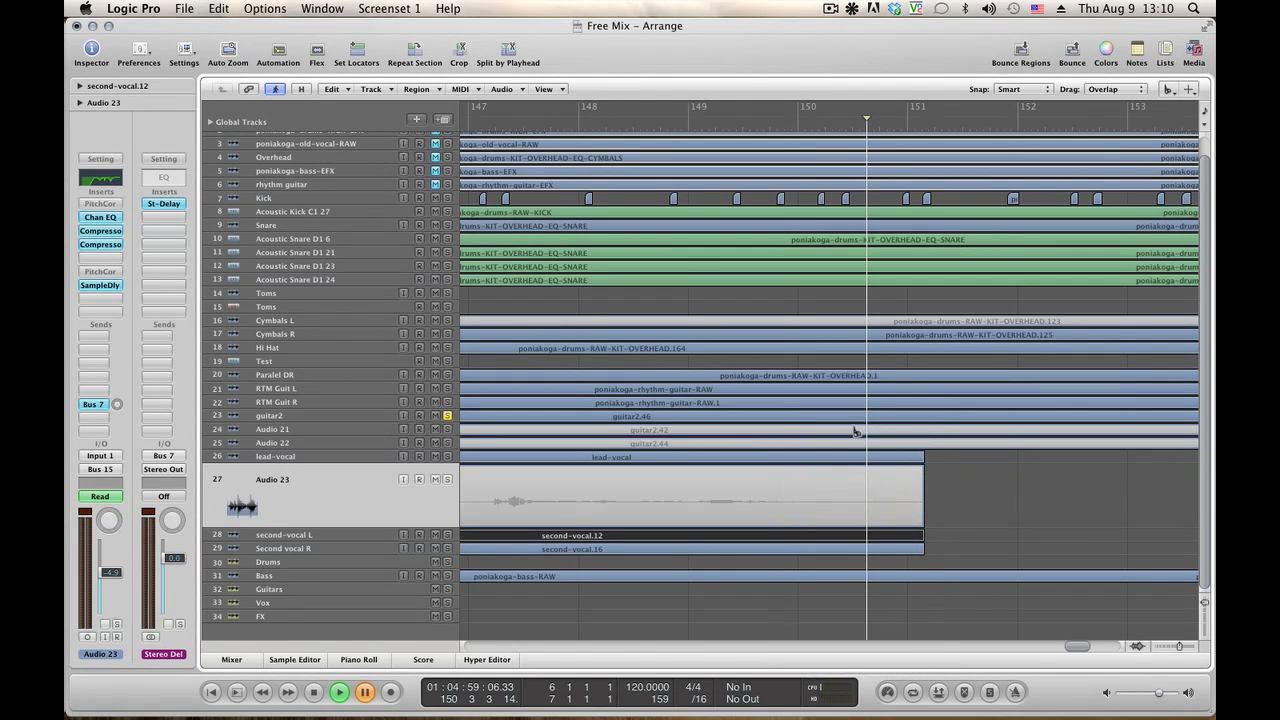
{"action": "left_click", "coordinate": [855, 431]}
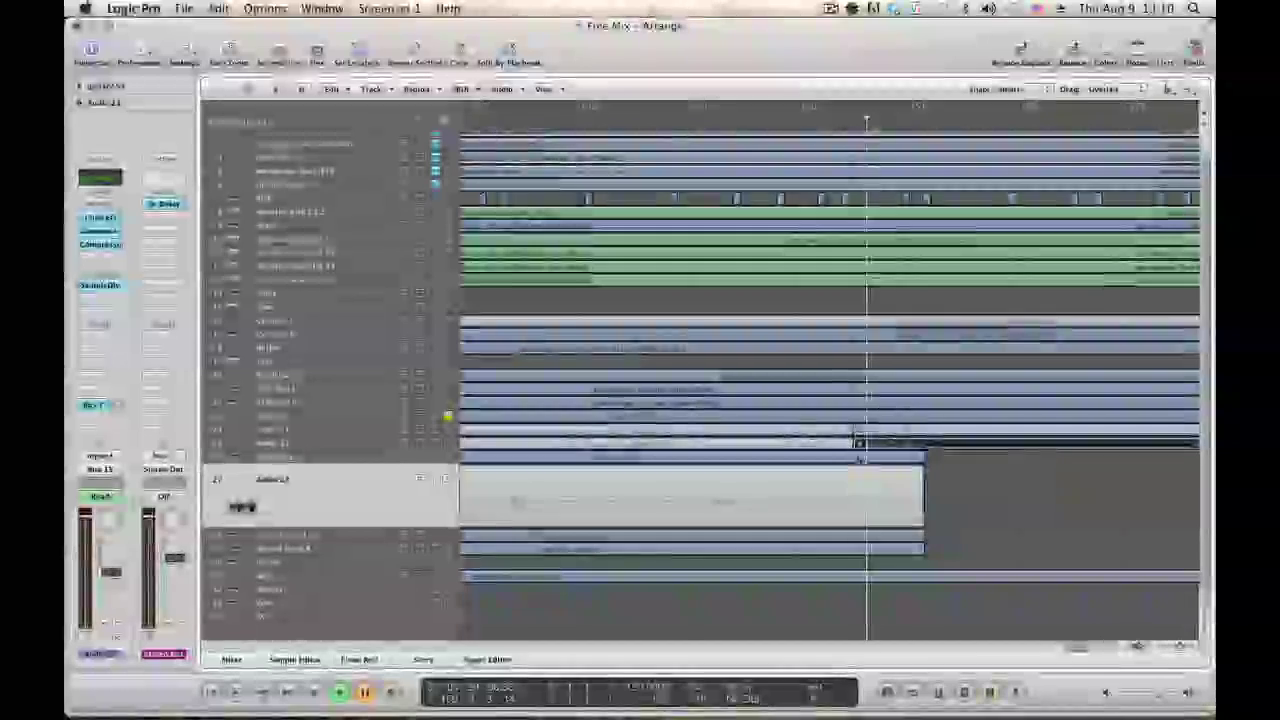
{"action": "key", "text": "Escape"}
{"action": "left_click", "coordinate": [860, 457]}
Unmute the split-off guitar regions after the cut on Audio 21 and Audio 22, and solo both tracks.
{"action": "right_click", "coordinate": [890, 436]}
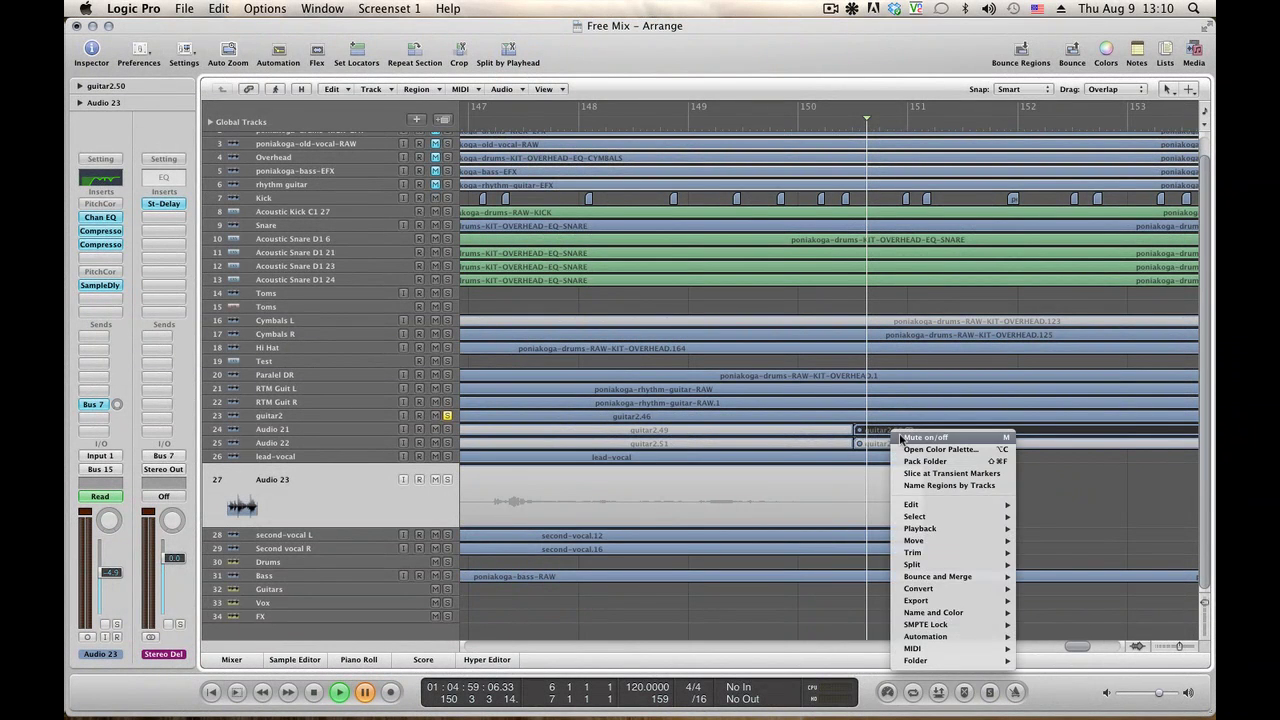
{"action": "left_click", "coordinate": [902, 437]}
{"action": "right_click", "coordinate": [897, 447]}
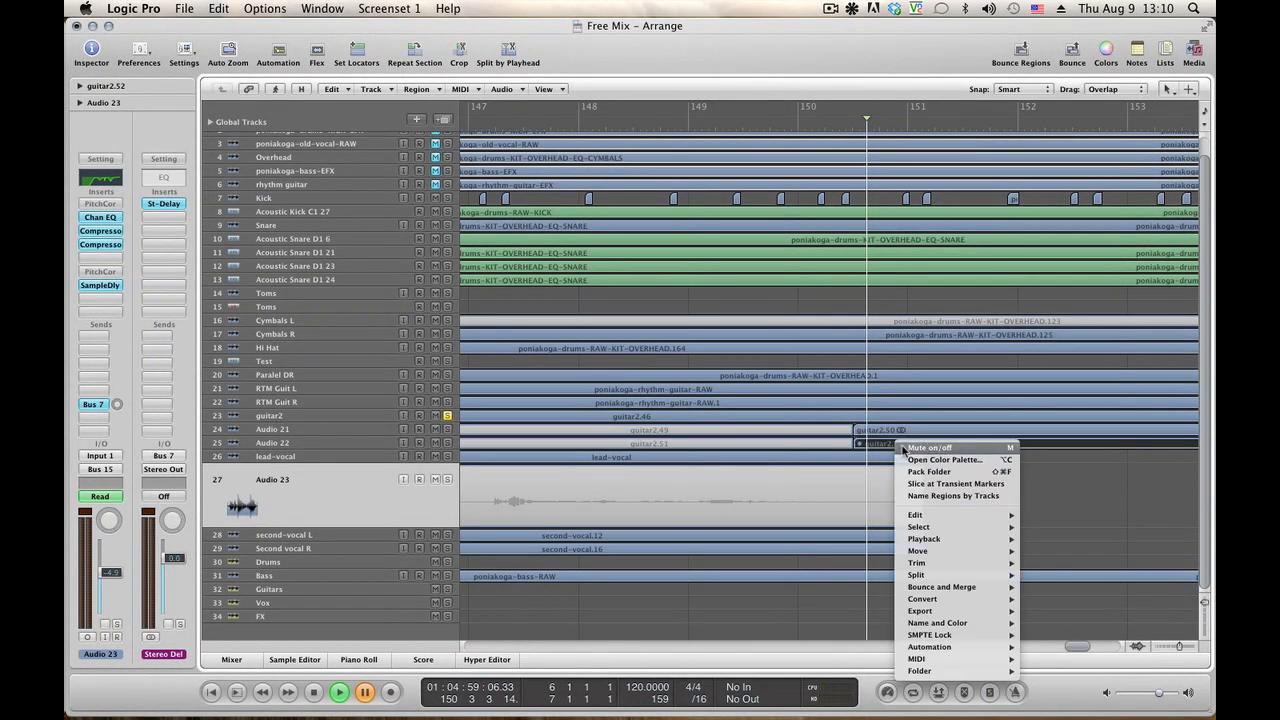
{"action": "left_click", "coordinate": [881, 449]}
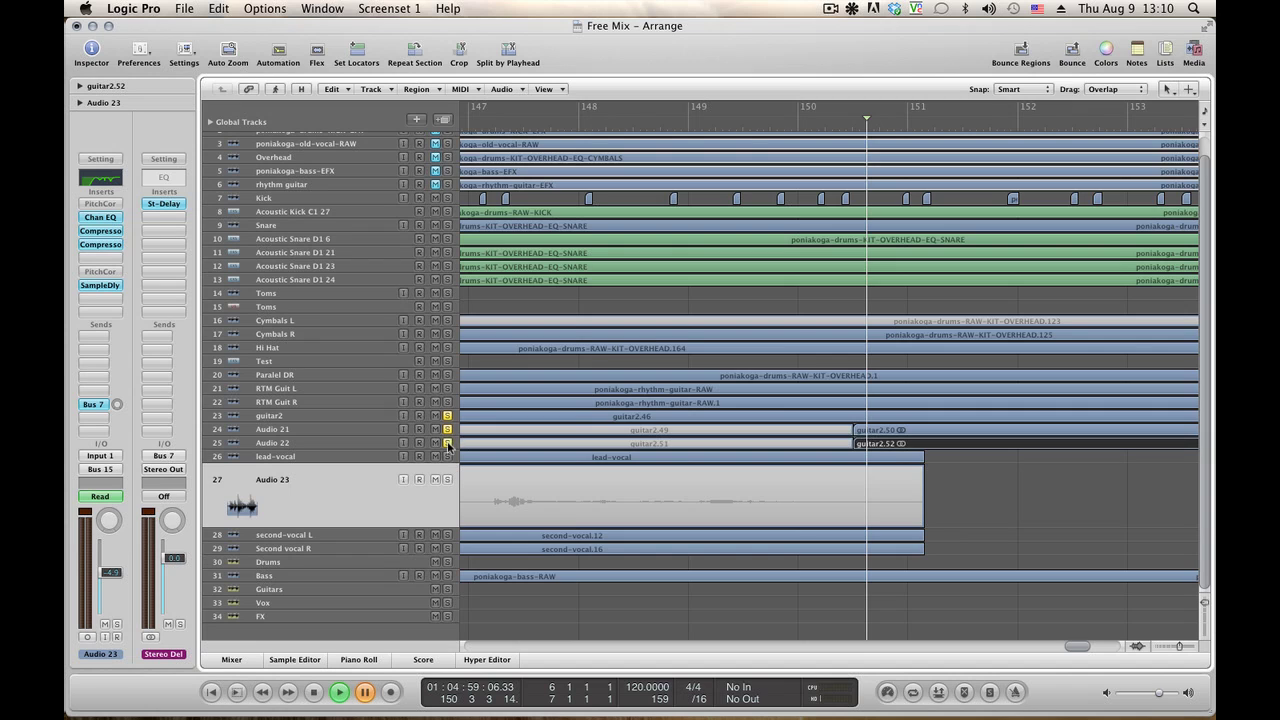
{"action": "left_click", "coordinate": [1002, 486]}
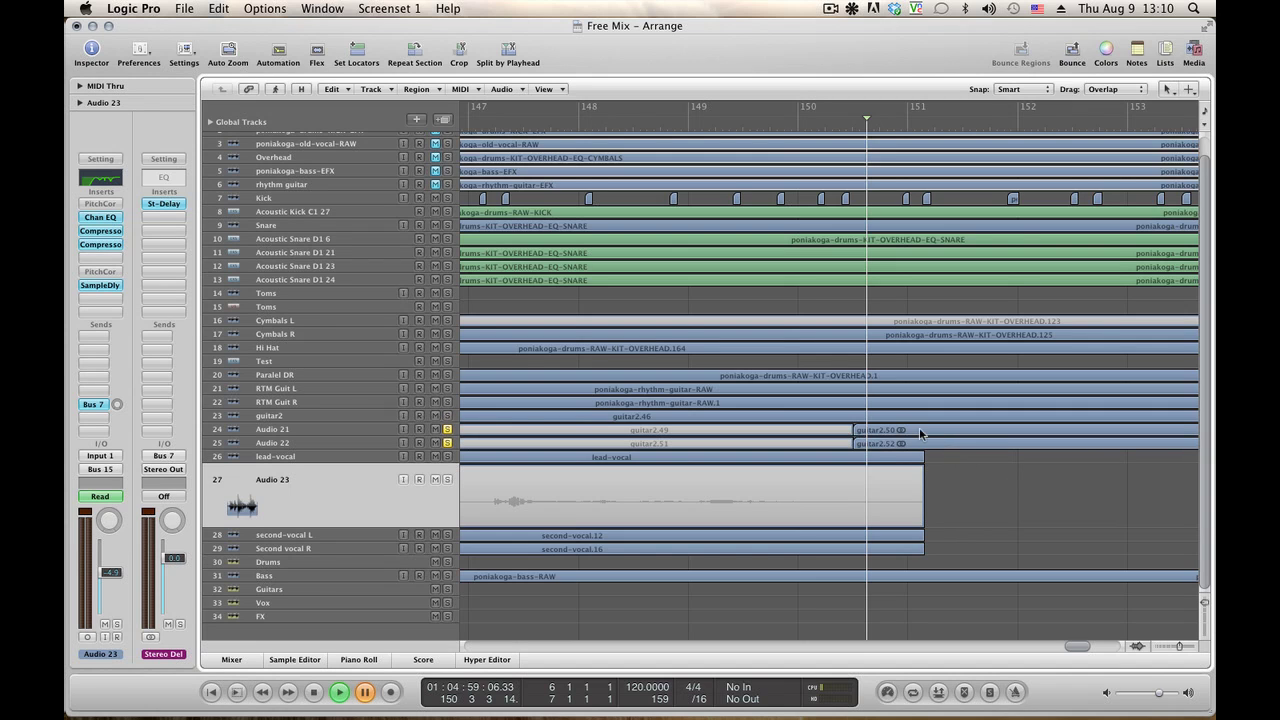
Extend the start of guitar2.50 earlier to 150 2 3 65 in the Sample Editor to include the preceding guitar note.
{"action": "double_click", "coordinate": [919, 430]}
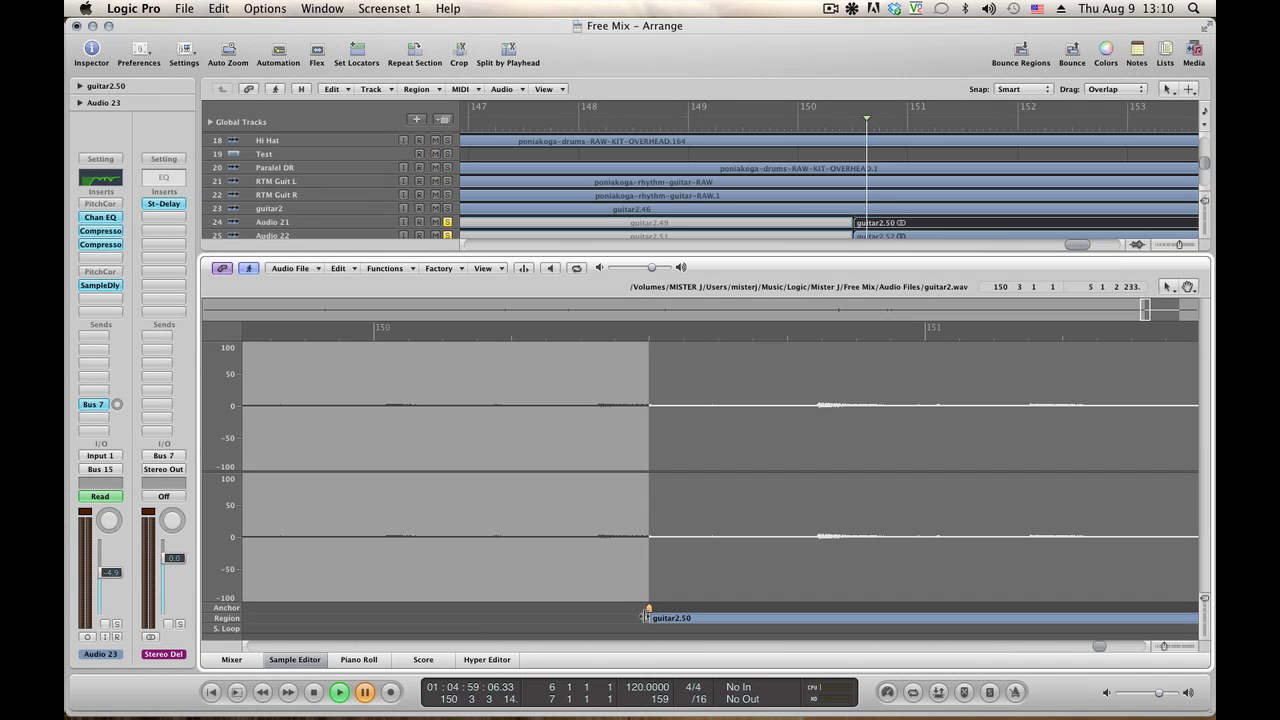
{"action": "left_click_drag", "start_coordinate": [587, 615], "coordinate": [587, 617]}
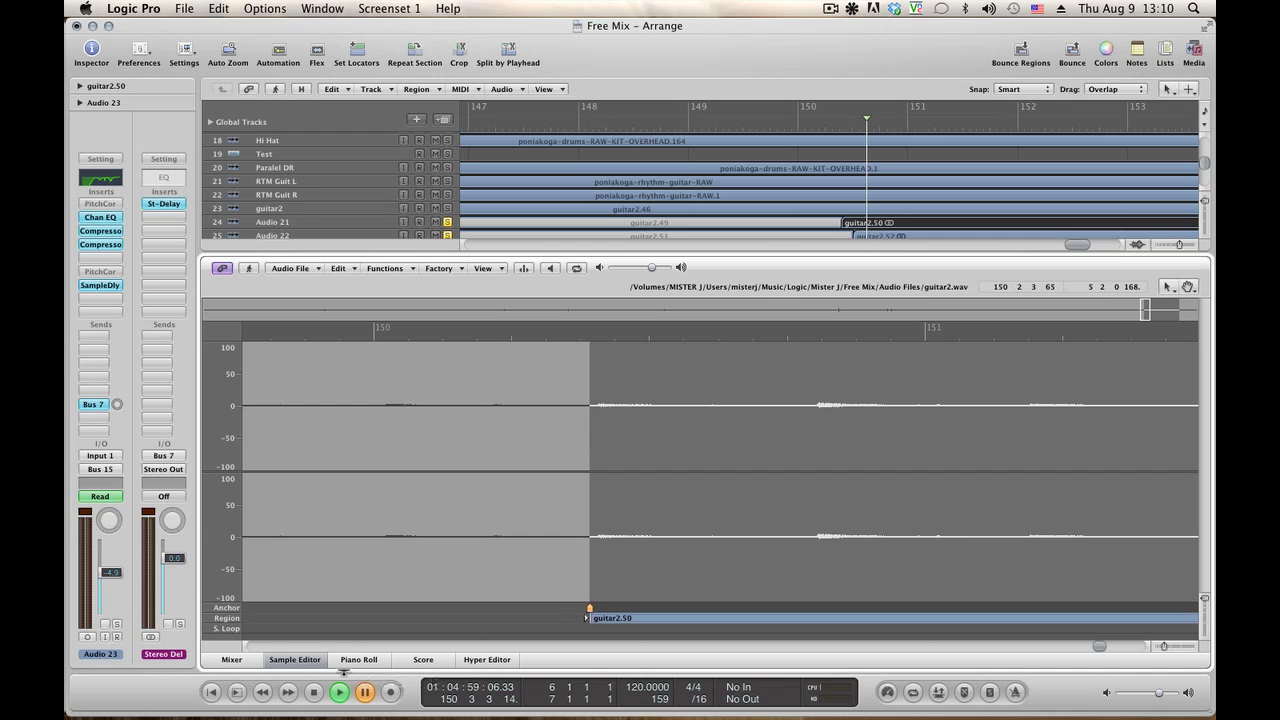
{"action": "left_click", "coordinate": [306, 664]}
Extend the start of guitar2.52 earlier to 150 2 3 50 in the Sample Editor, matching the region above.
{"action": "left_click", "coordinate": [897, 445]}
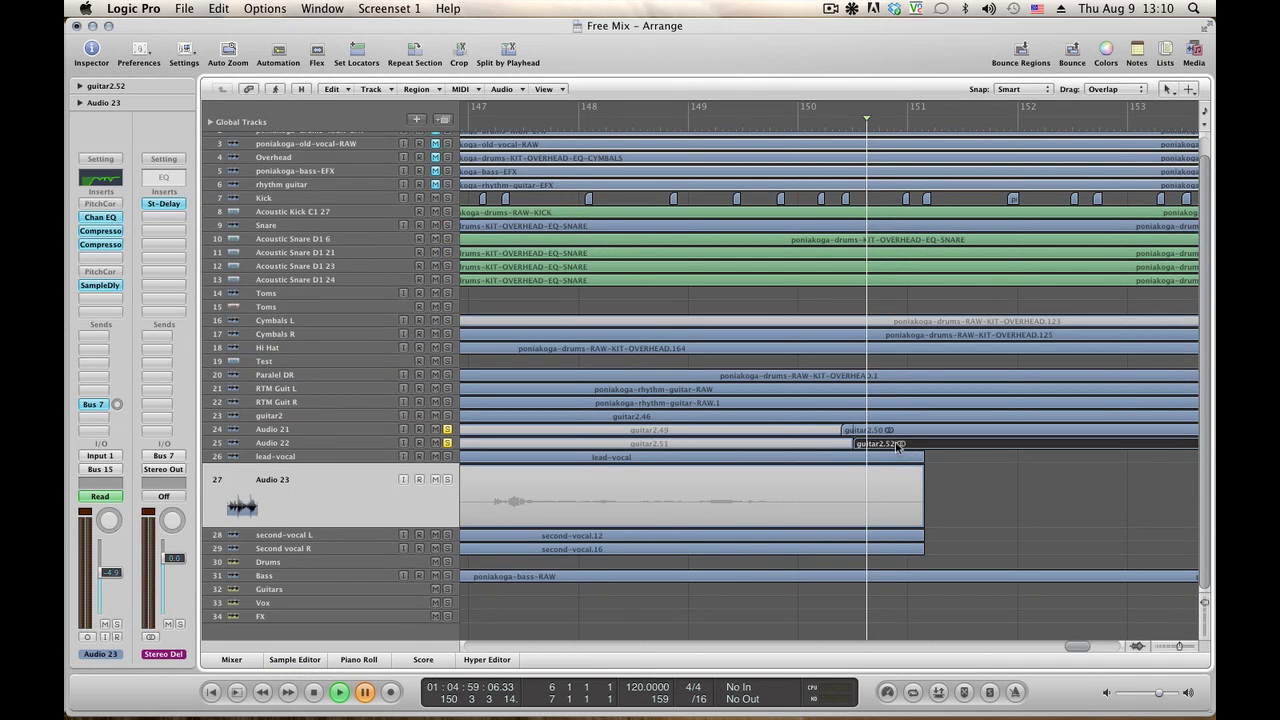
{"action": "double_click", "coordinate": [877, 445]}
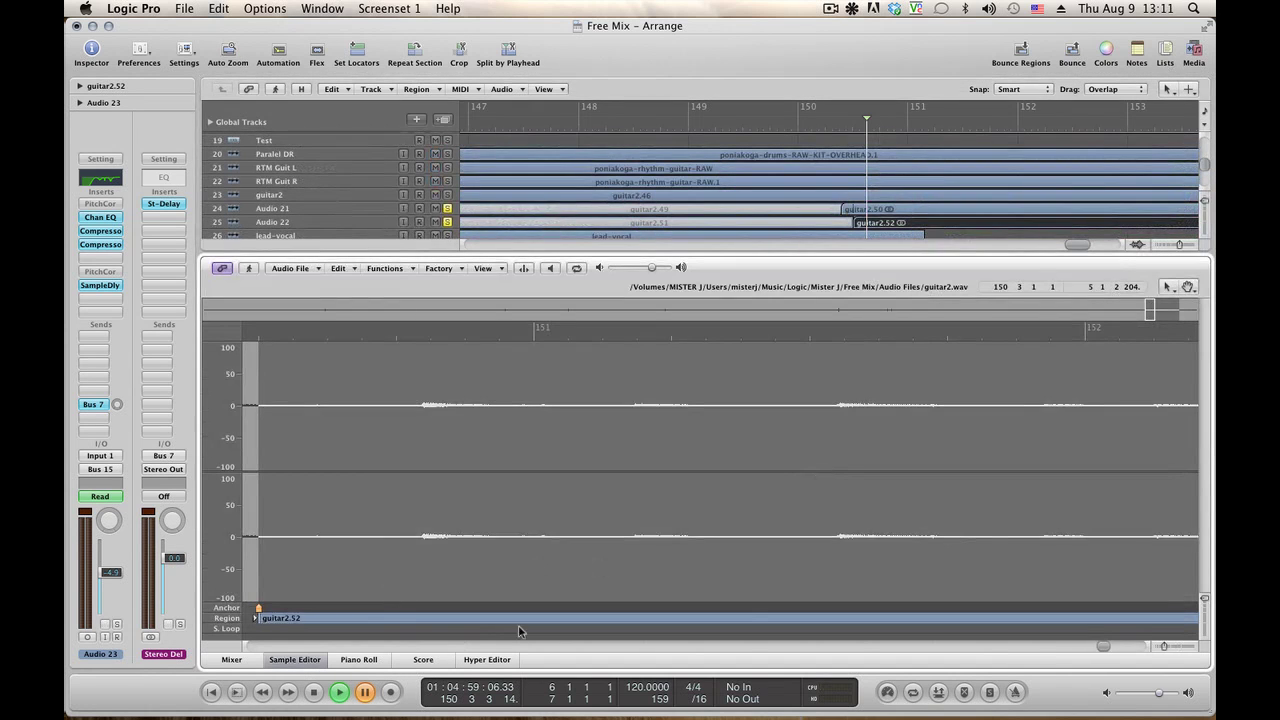
{"action": "left_click_drag", "start_coordinate": [1104, 650], "coordinate": [1087, 648]}
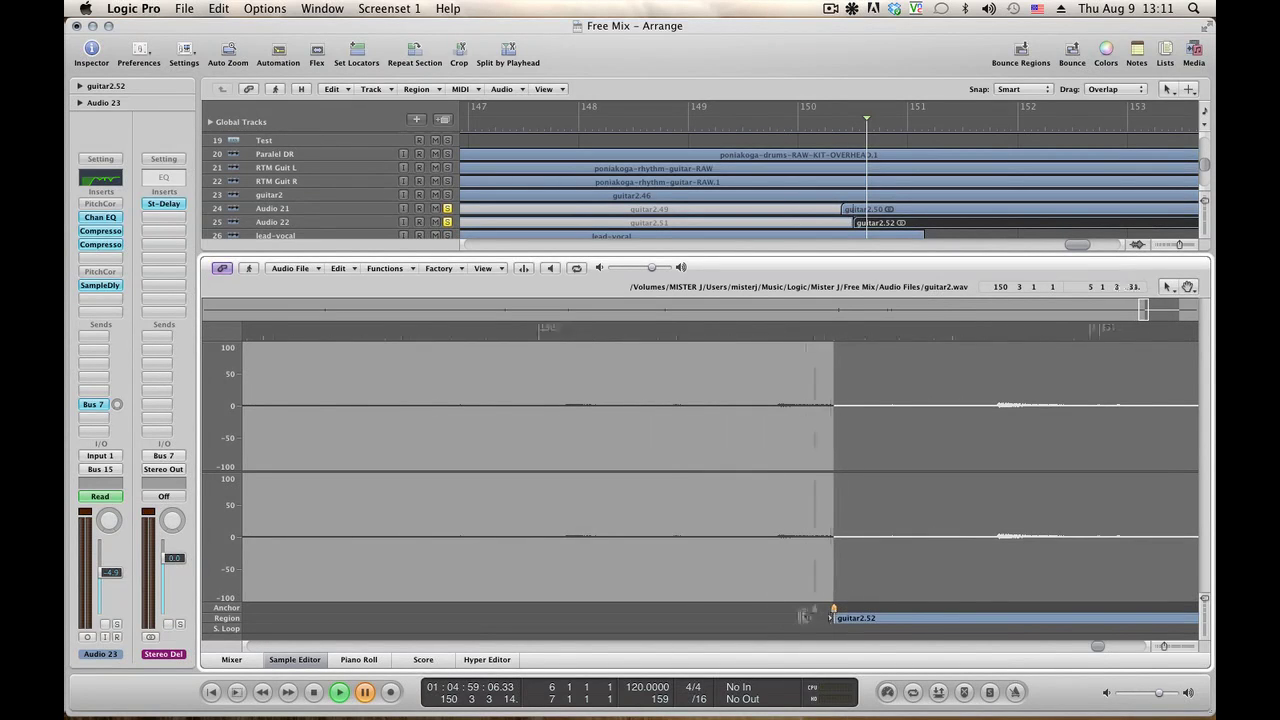
{"action": "left_click_drag", "start_coordinate": [771, 614], "coordinate": [771, 615]}
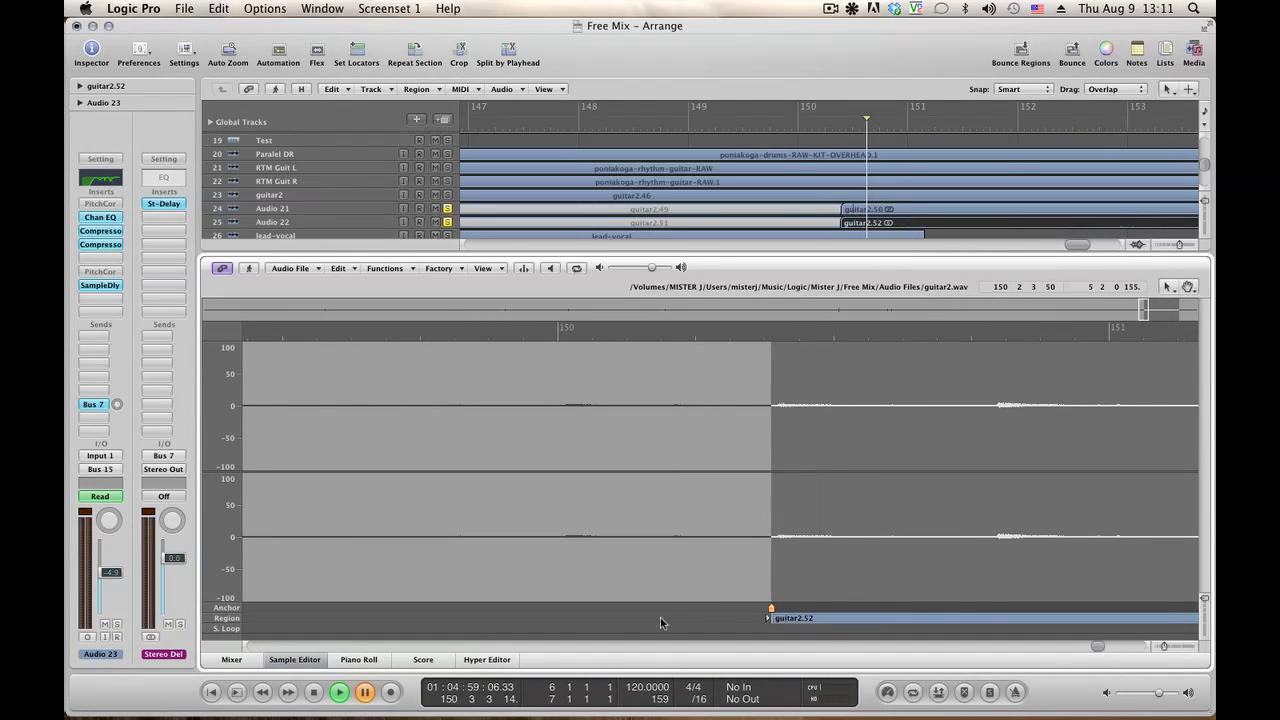
{"action": "left_click", "coordinate": [289, 660]}
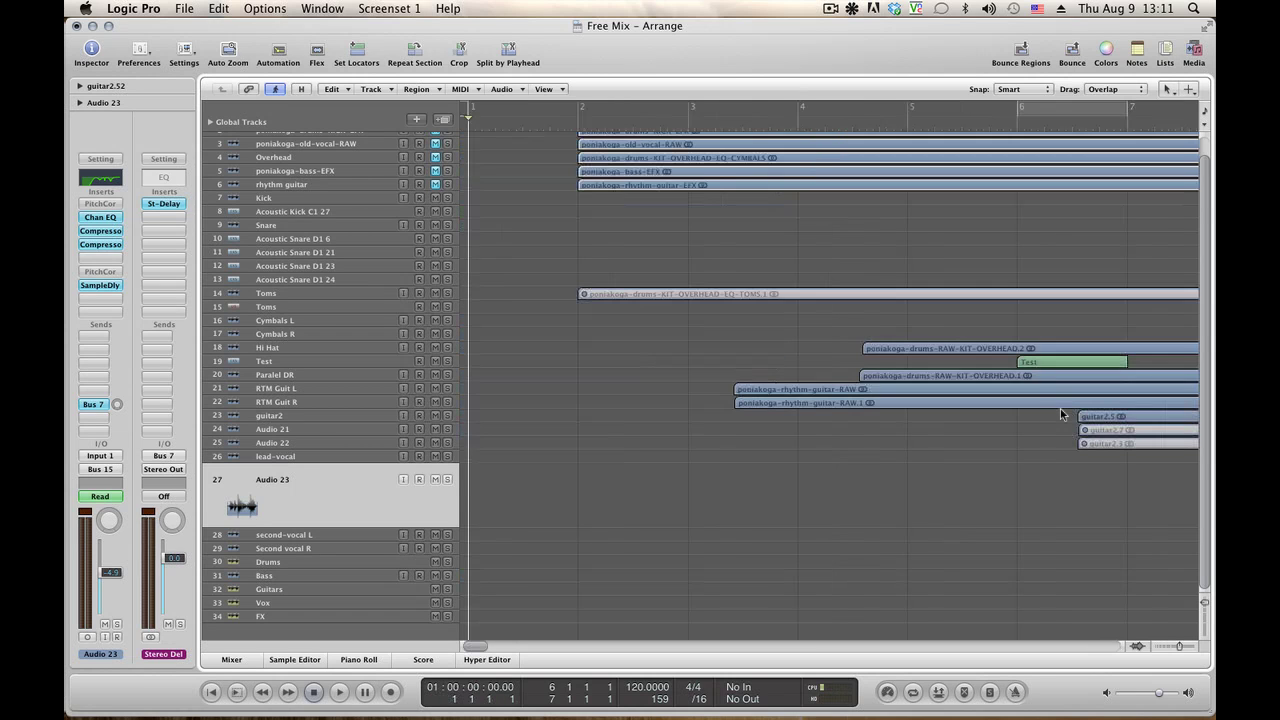
Audition the song from the beginning to bar 13 to judge the lead vocal's entry.
{"action": "key", "text": "space"}
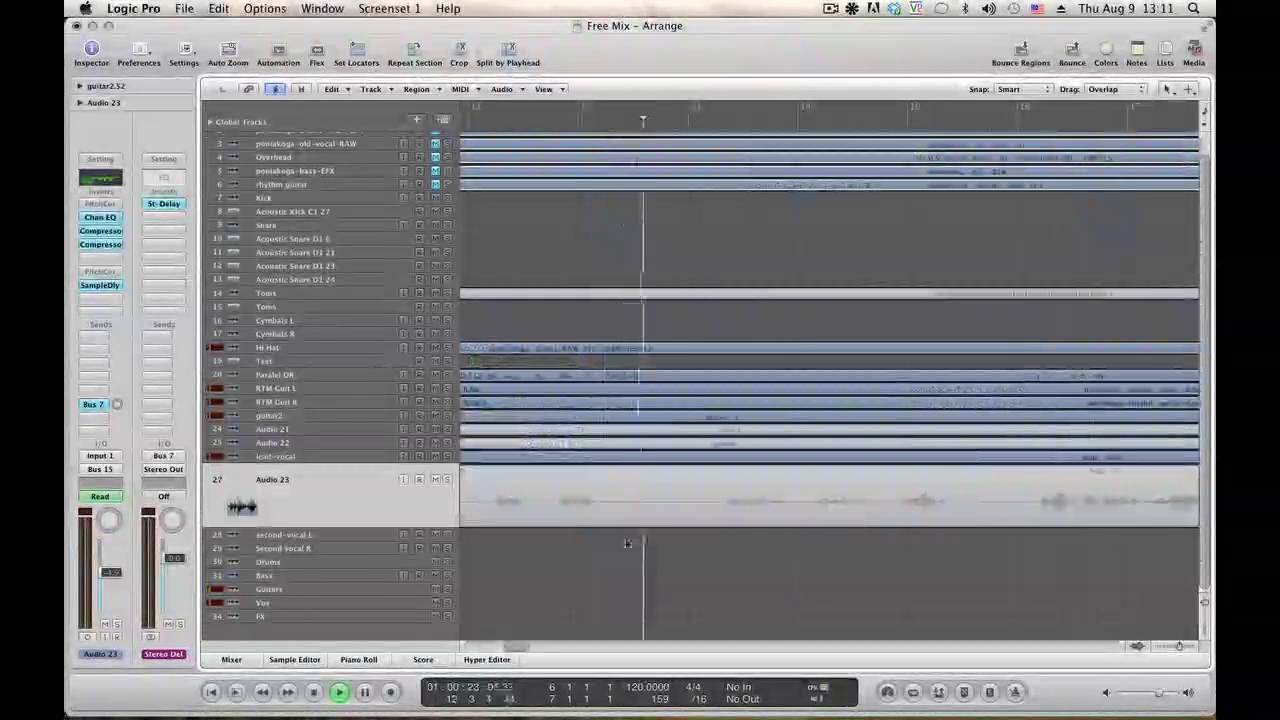
{"action": "key", "text": "space"}
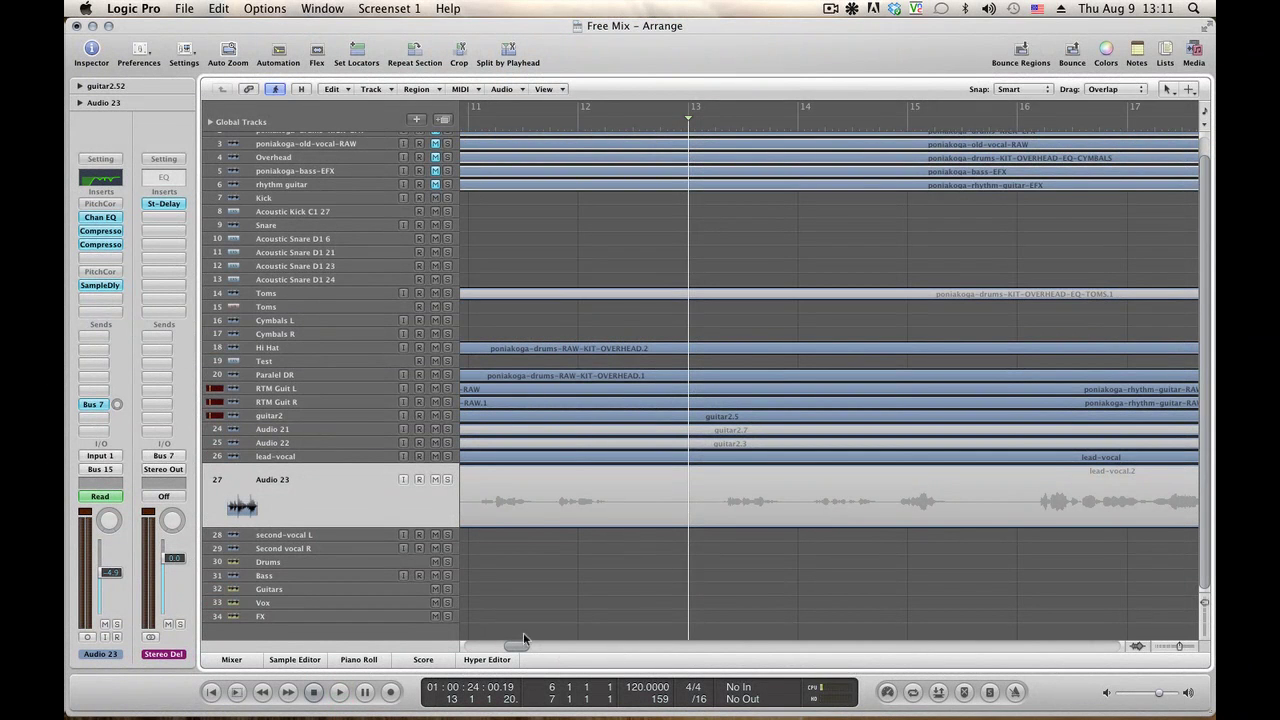
{"action": "scroll", "coordinate": [511, 646], "scroll_direction": "left", "scroll_amount": 5}
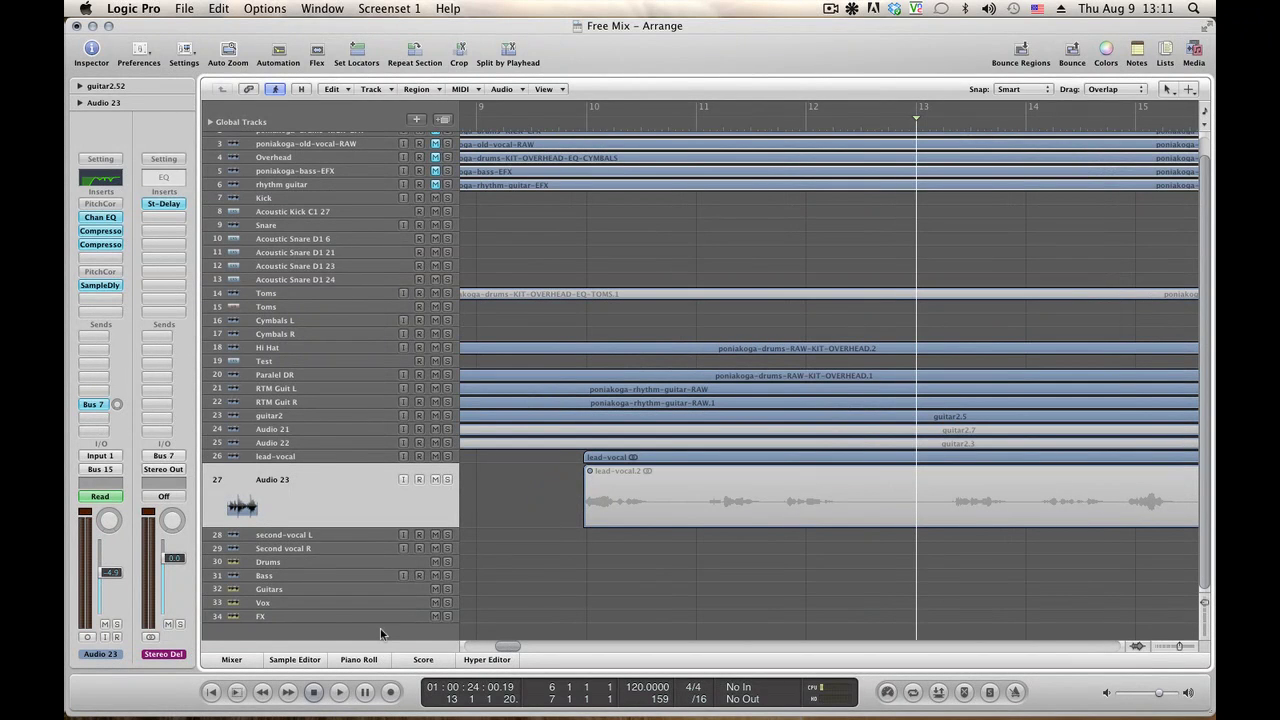
Show the Vox track's volume automation and add two close -2.2 dB points just before the lead vocal enters near bar 10.
{"action": "left_click", "coordinate": [314, 608]}
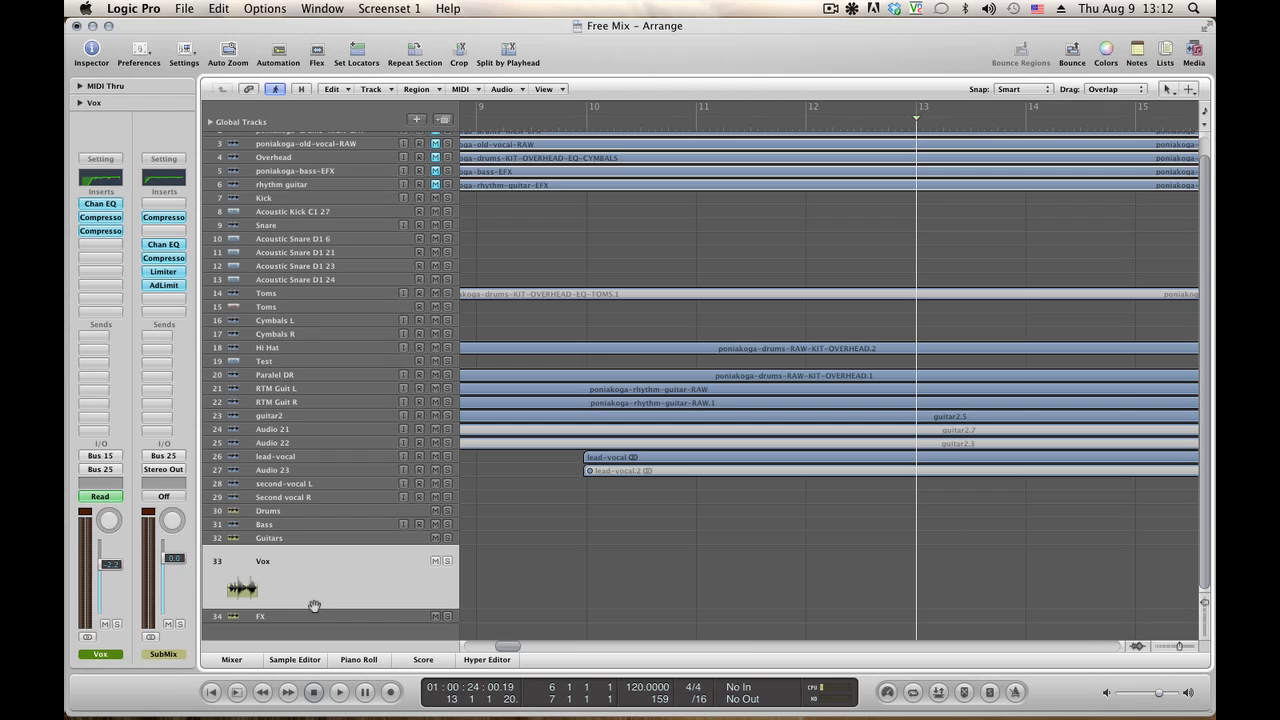
{"action": "key", "text": "a"}
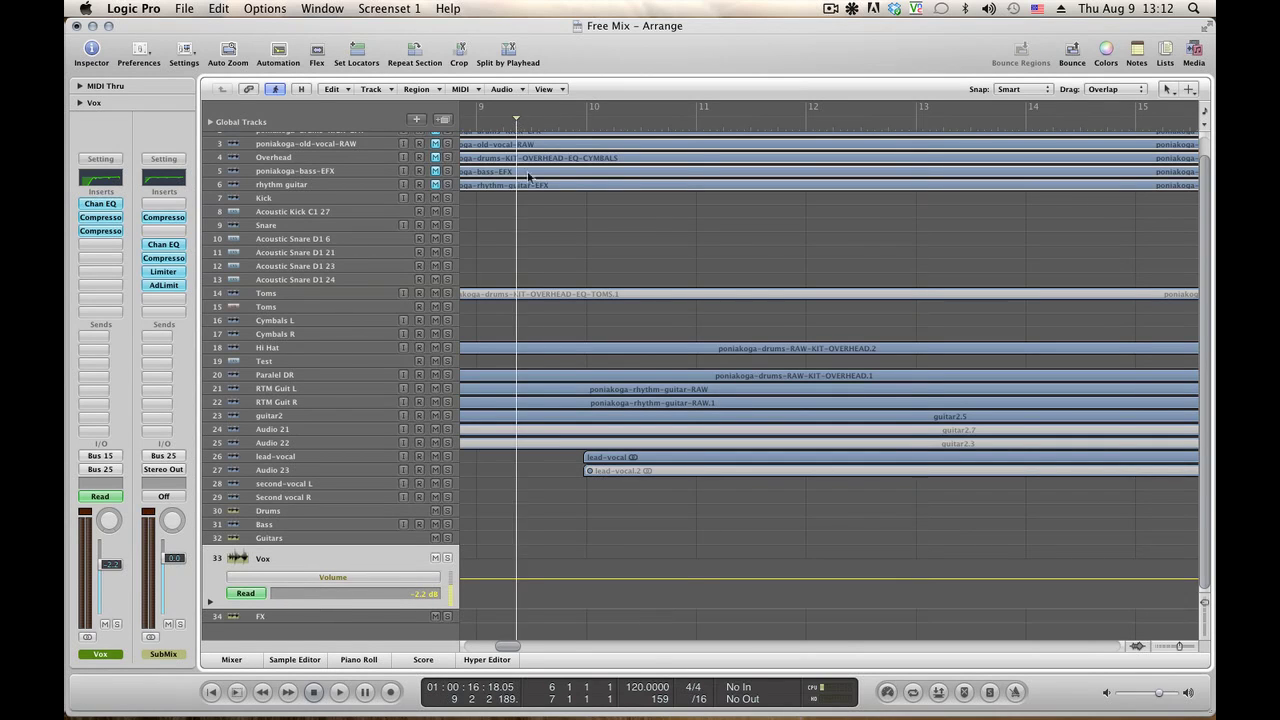
{"action": "key", "text": "space"}
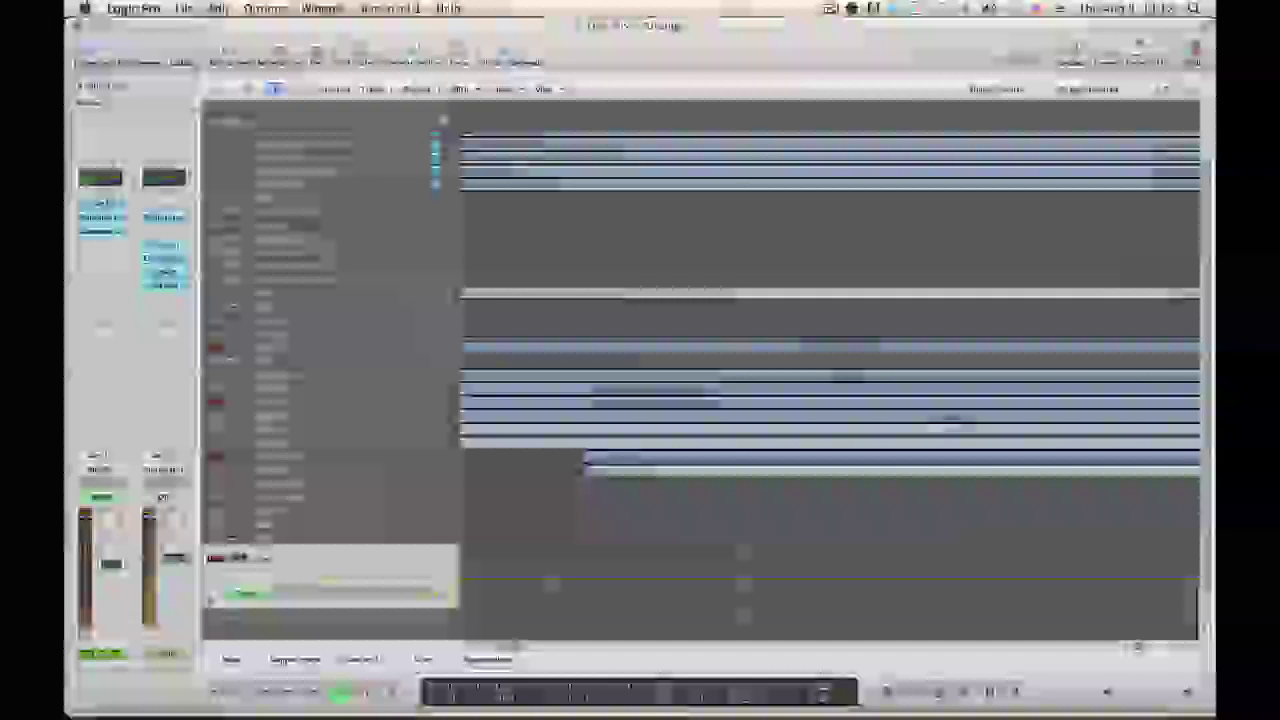
{"action": "left_click", "coordinate": [560, 578]}
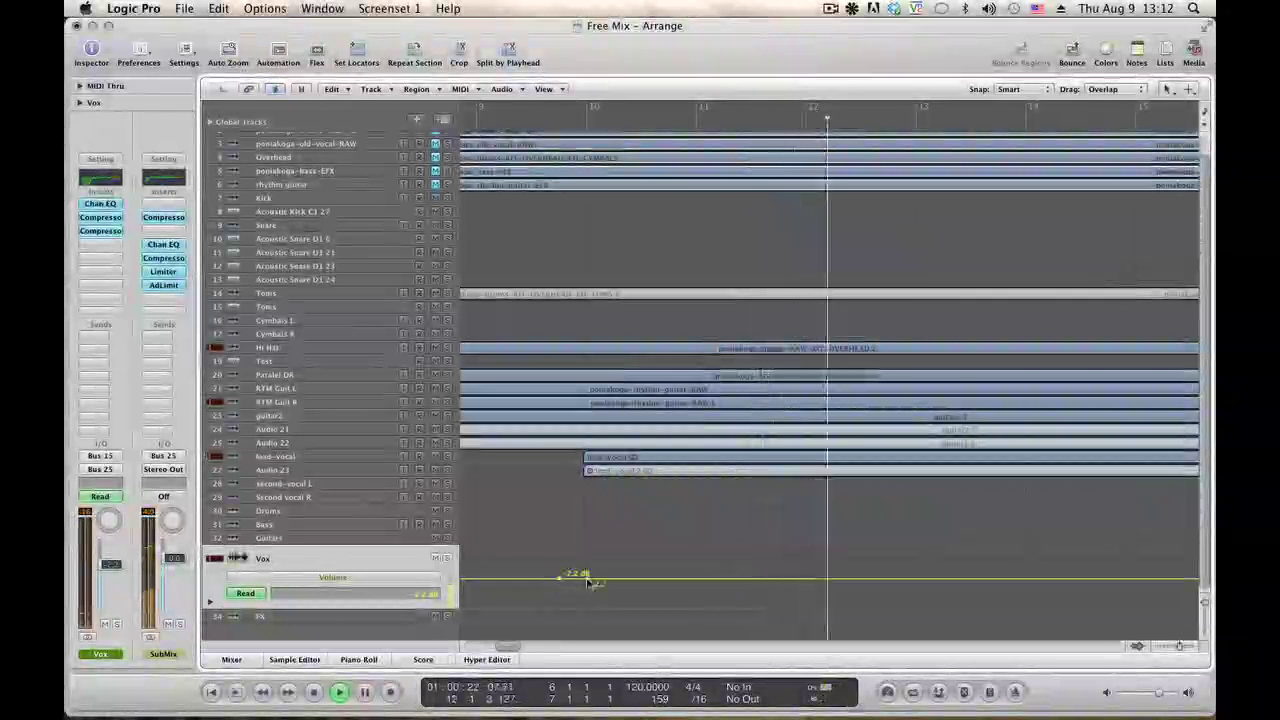
{"action": "left_click", "coordinate": [572, 578]}
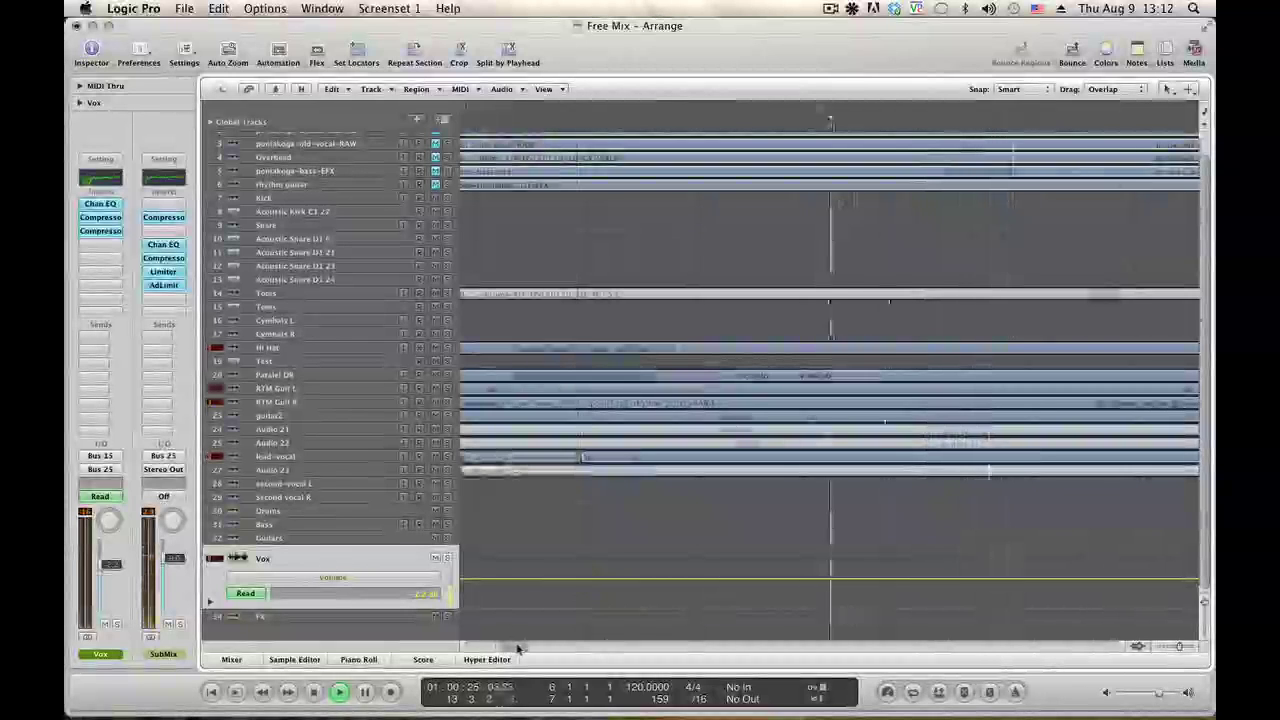
Add two -2.2 dB volume points on Vox, one near bar 20 and one just after bar 21.
{"action": "left_click_drag", "start_coordinate": [517, 648], "coordinate": [540, 652]}
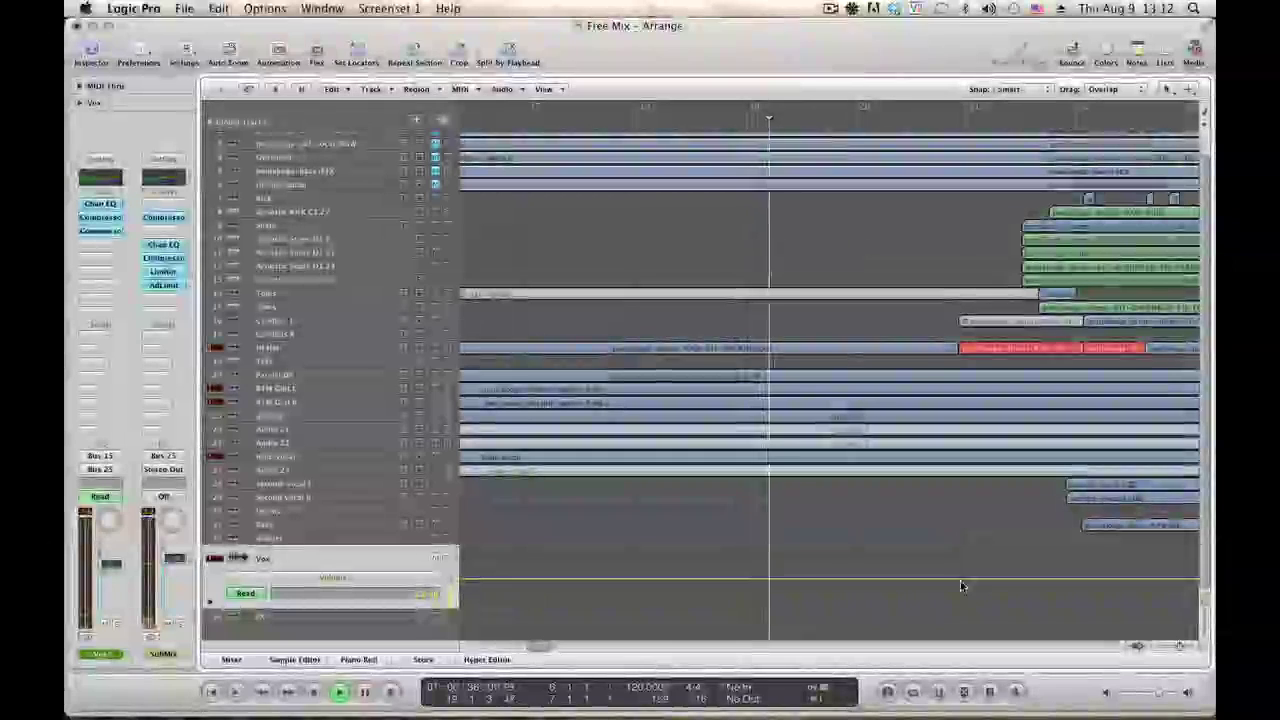
{"action": "left_click", "coordinate": [976, 578]}
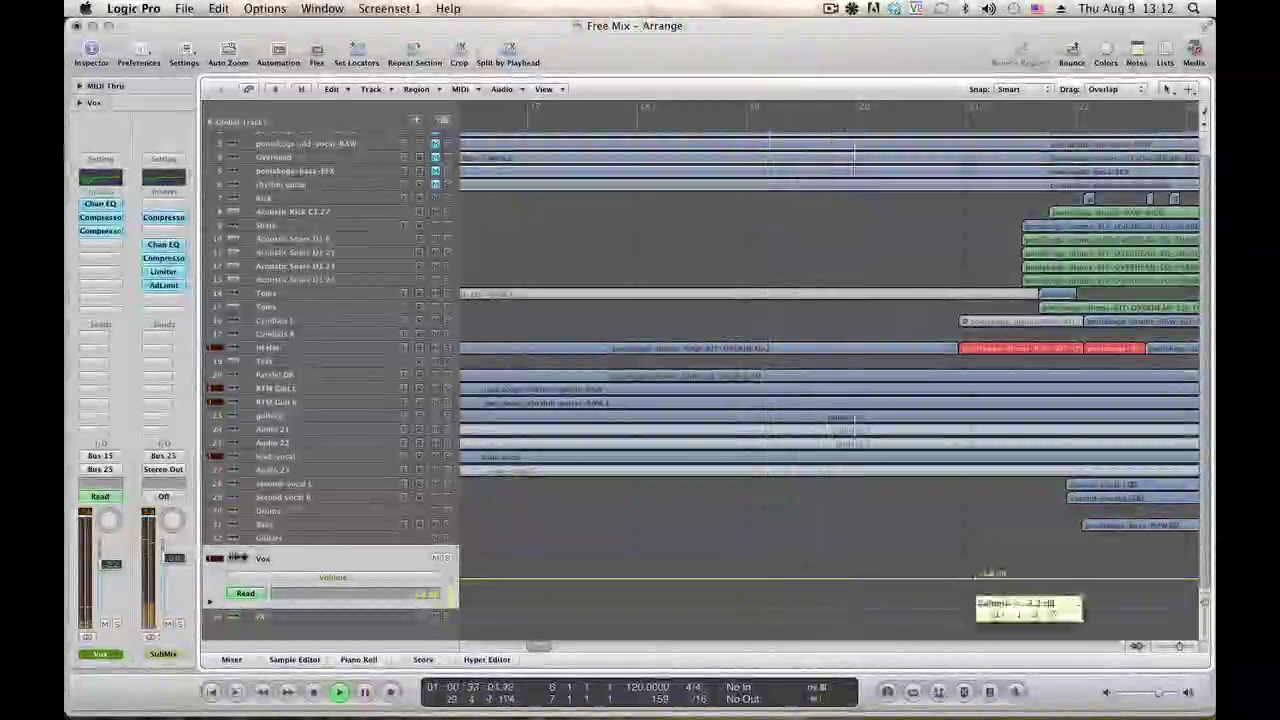
{"action": "left_click_drag", "start_coordinate": [976, 578], "coordinate": [1003, 579]}
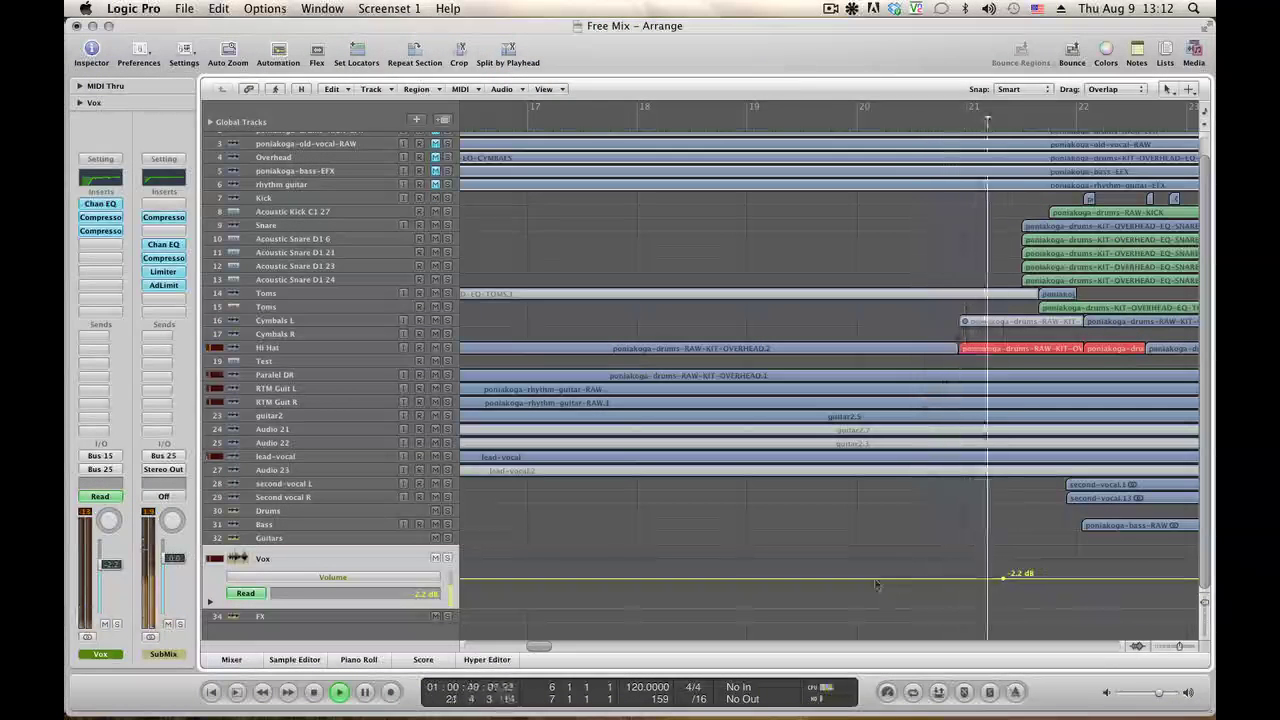
{"action": "left_click", "coordinate": [865, 578]}
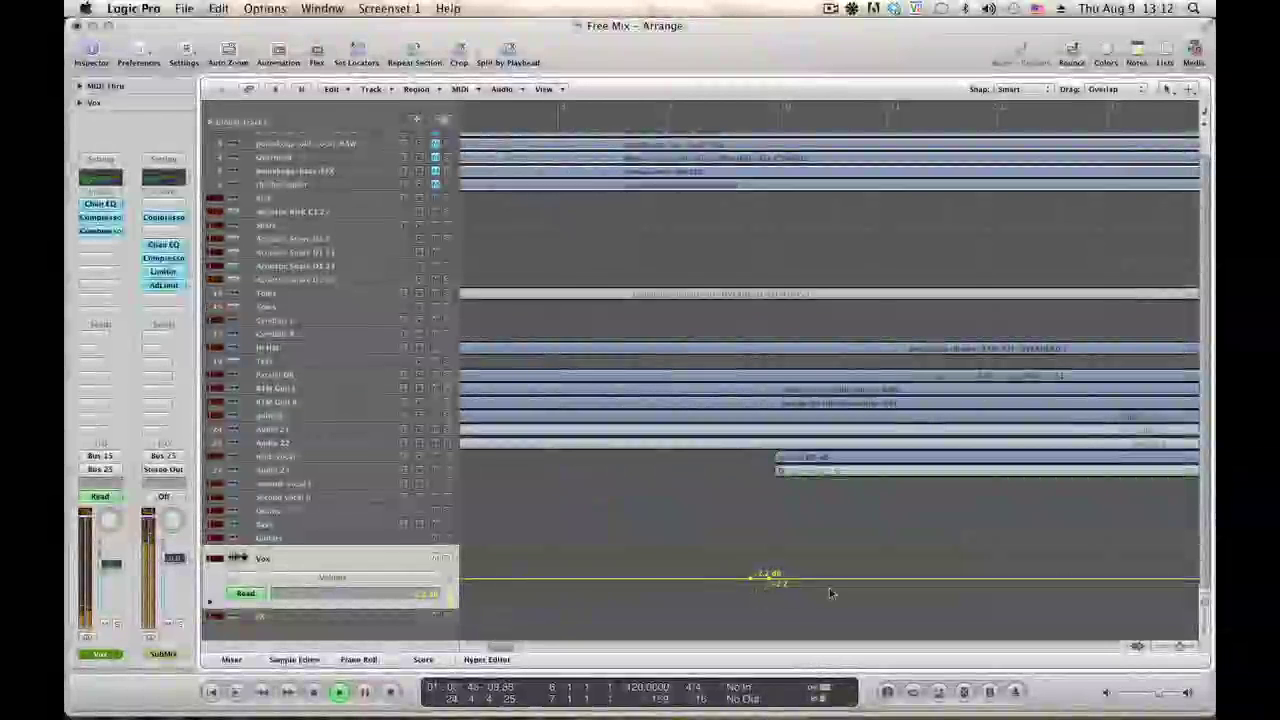
{"action": "key", "text": "space"}
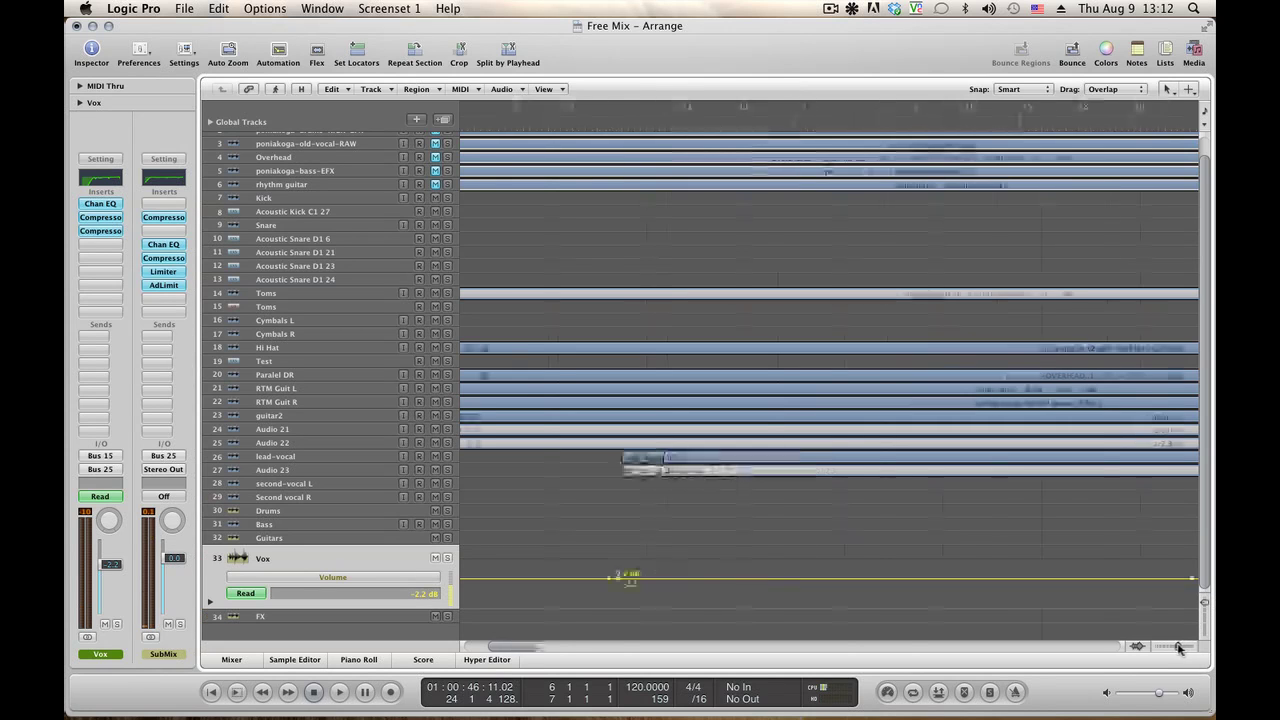
Lower the Vox volume automation between the points near bars 10 and 20 to -8.5 dB while playing from before the vocal entry.
{"action": "left_click_drag", "start_coordinate": [1180, 647], "coordinate": [1175, 648]}
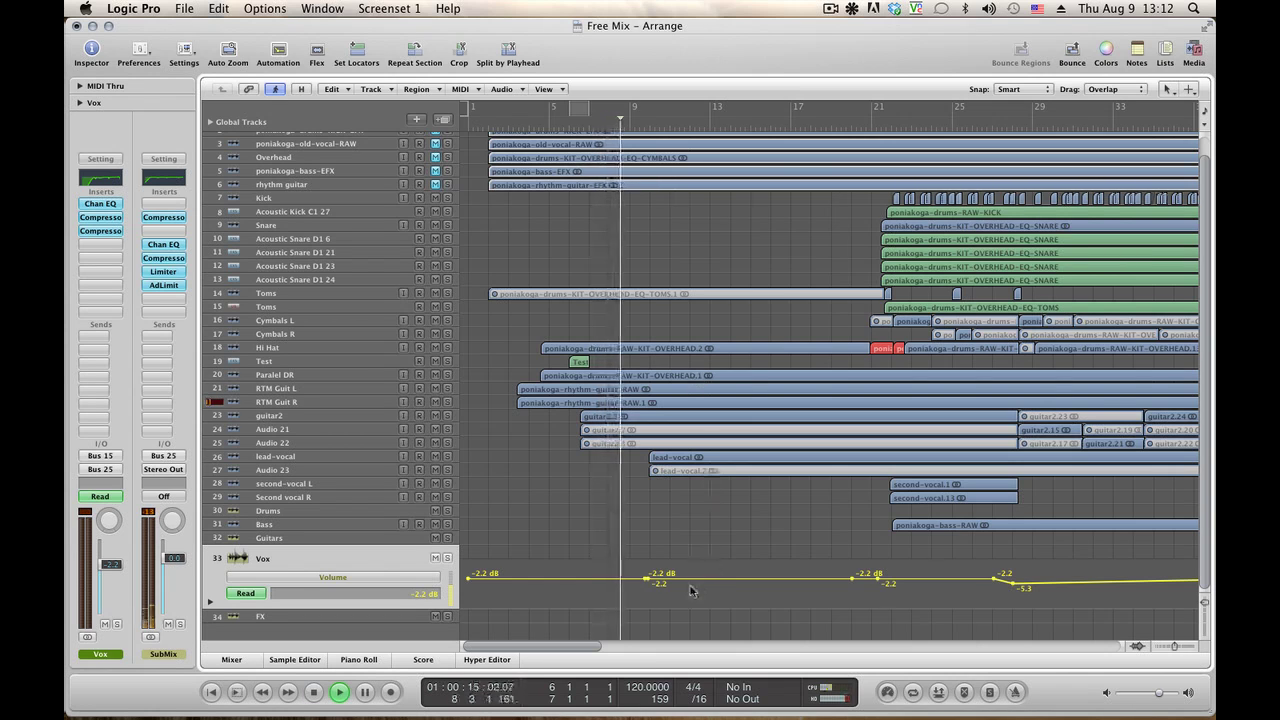
{"action": "left_click_drag", "start_coordinate": [686, 582], "coordinate": [686, 589]}
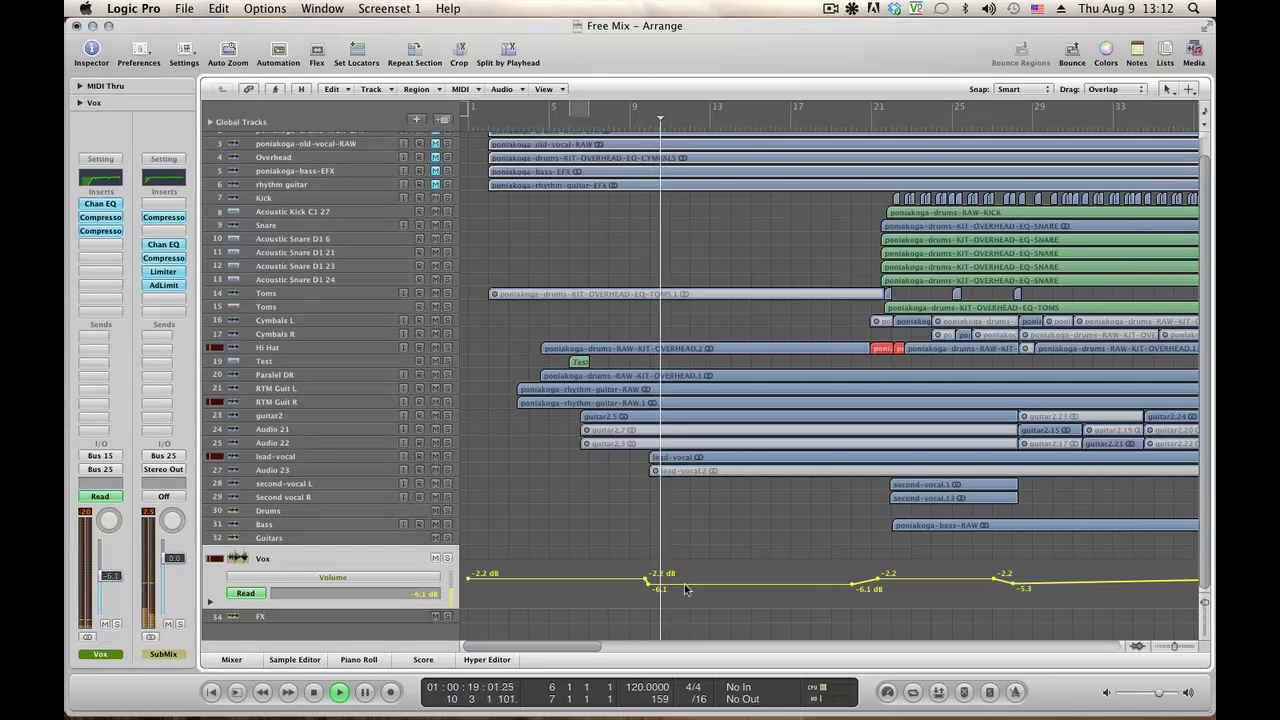
{"action": "left_click", "coordinate": [686, 589]}
{"action": "left_click_drag", "start_coordinate": [685, 592], "coordinate": [685, 592]}
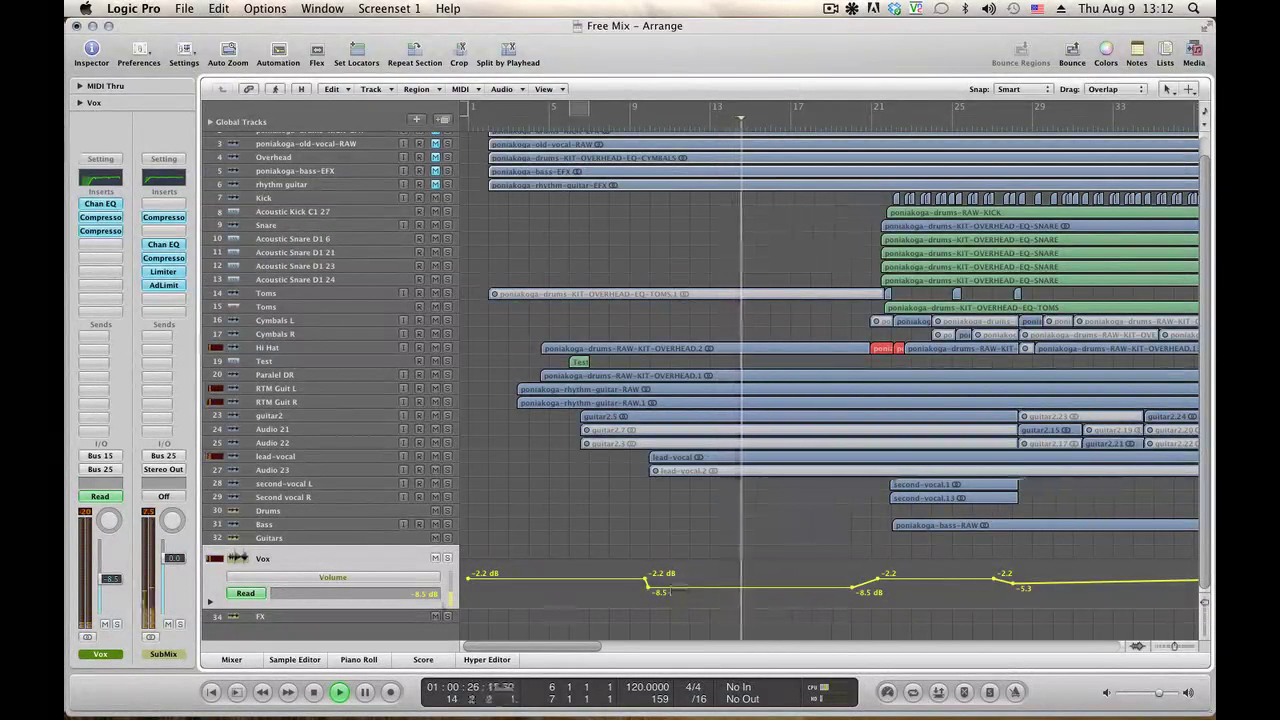
Lower the Guitars volume automation over the first verse, between about bars 10 and 20.
{"action": "left_click", "coordinate": [316, 538]}
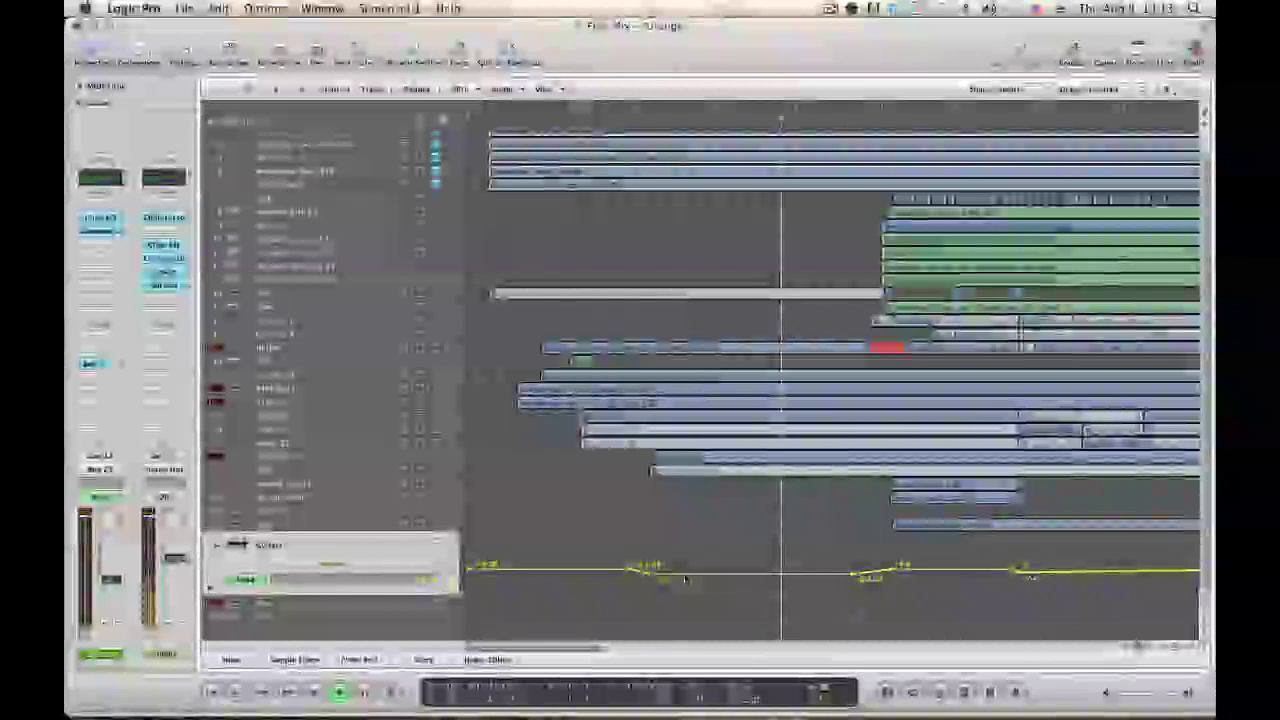
{"action": "left_click_drag", "start_coordinate": [684, 578], "coordinate": [685, 585]}
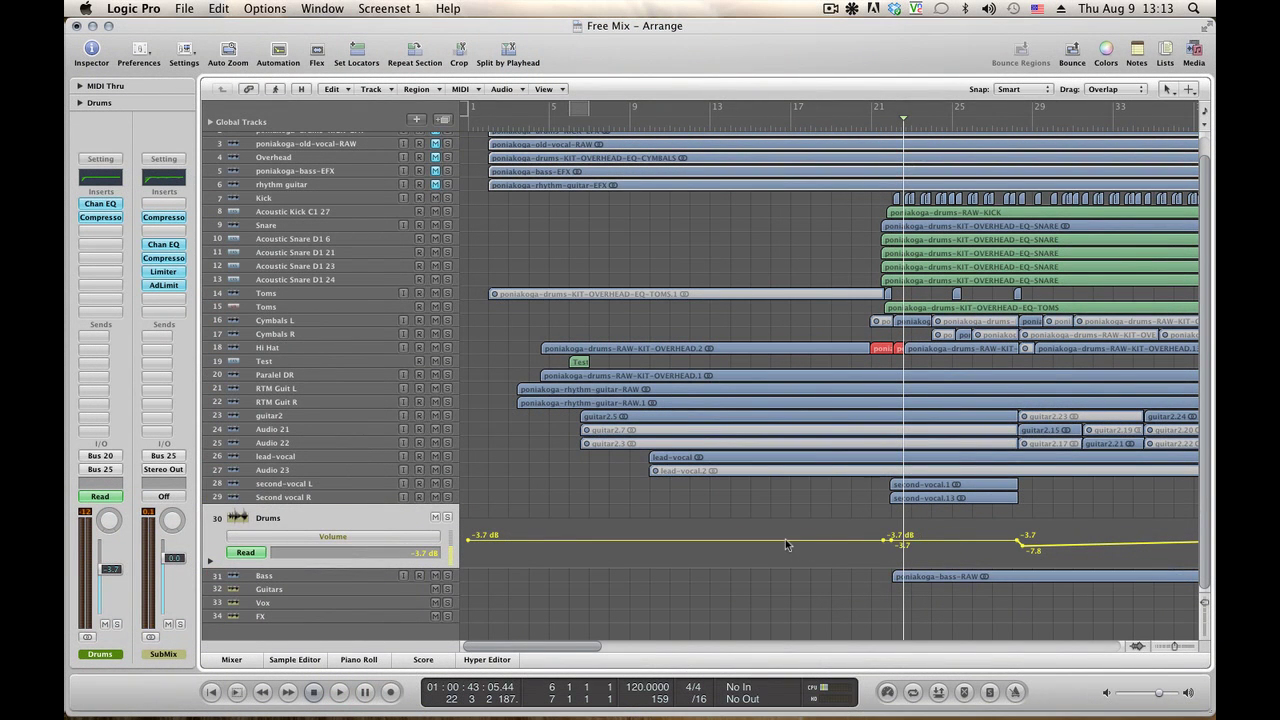
Lower the Drums volume automation before bar 21 to -7.0 dB, start its rise slightly earlier and play the song from the beginning.
{"action": "left_click_drag", "start_coordinate": [785, 545], "coordinate": [785, 547]}
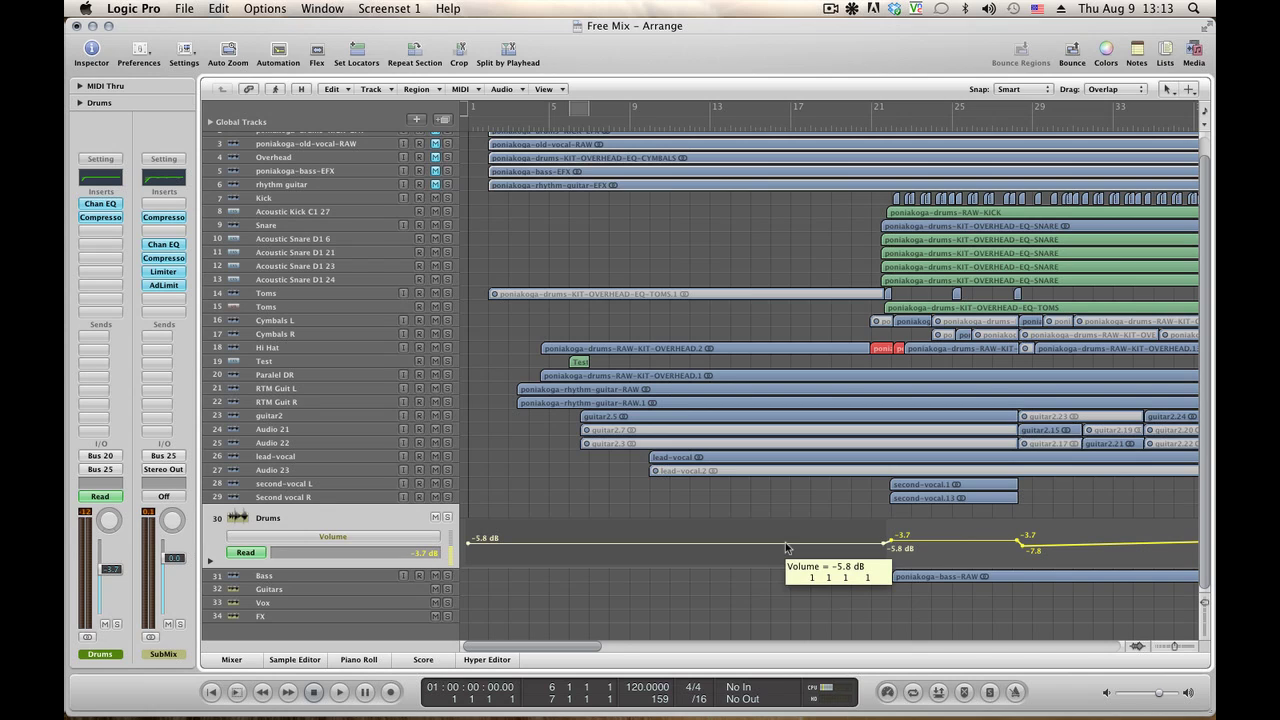
{"action": "left_click_drag", "start_coordinate": [885, 543], "coordinate": [843, 549]}
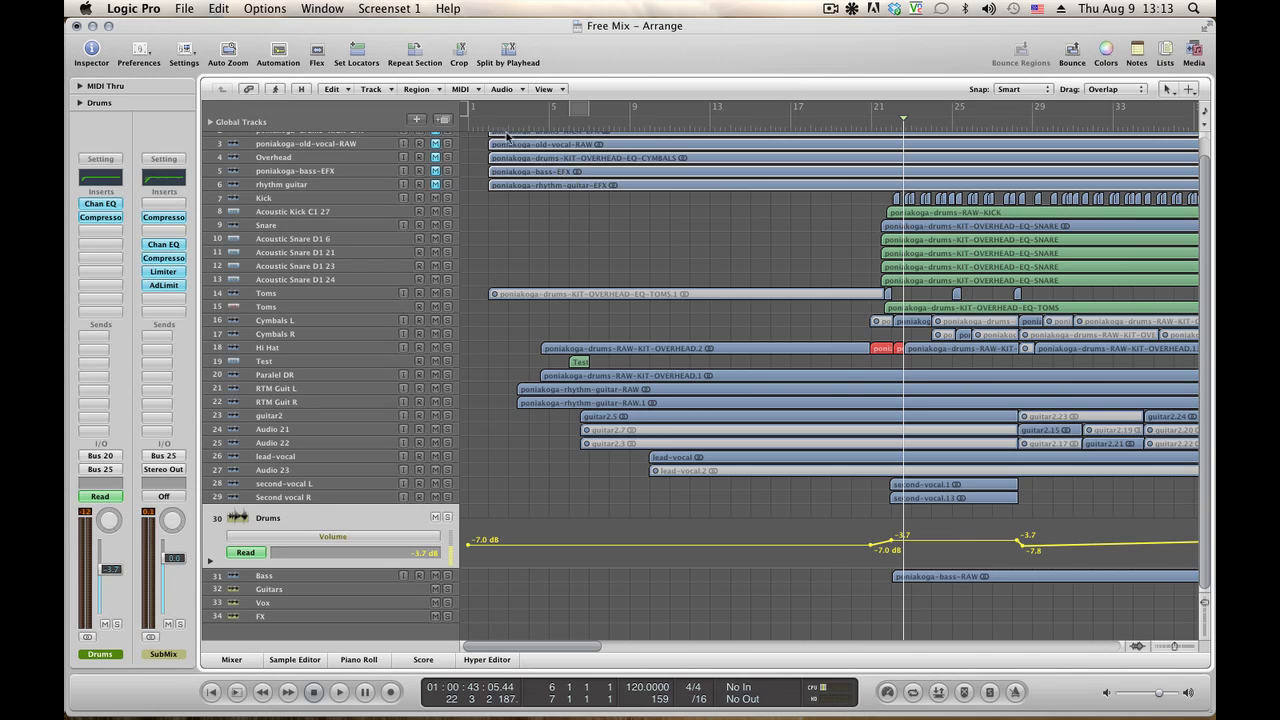
{"action": "key", "text": "Return"}
{"action": "key", "text": "space"}
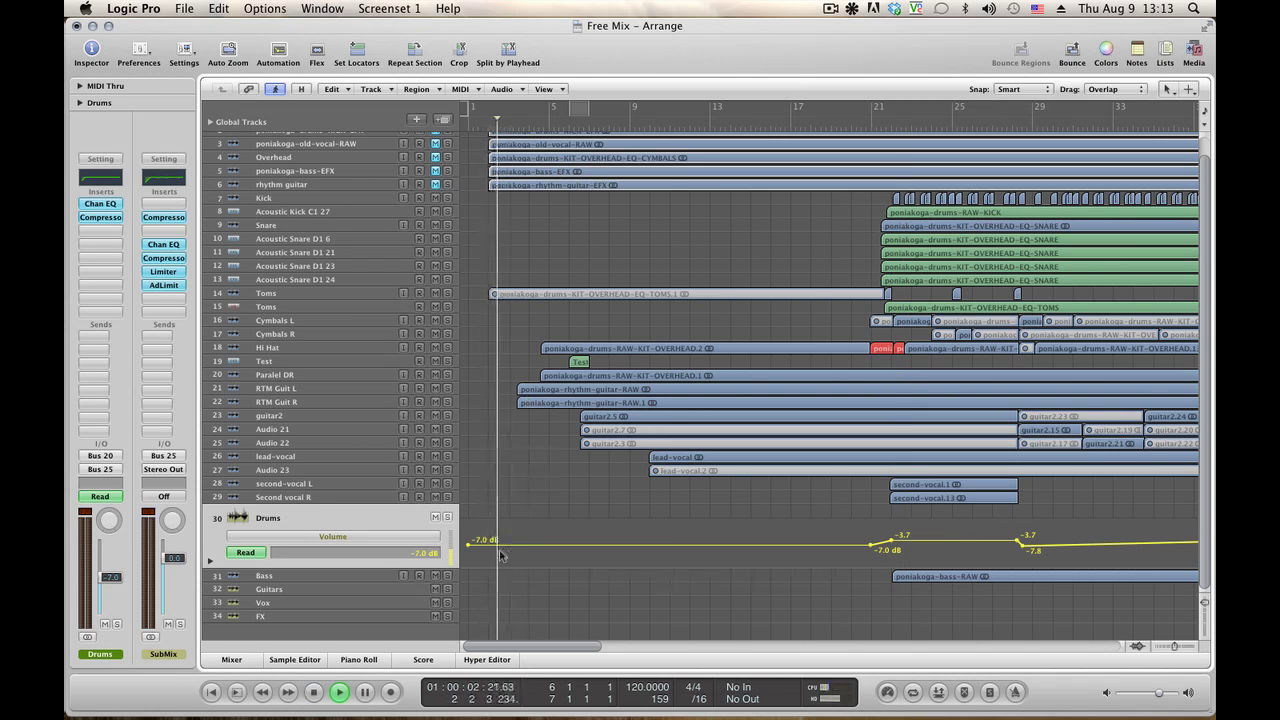
{"action": "left_click", "coordinate": [301, 602]}
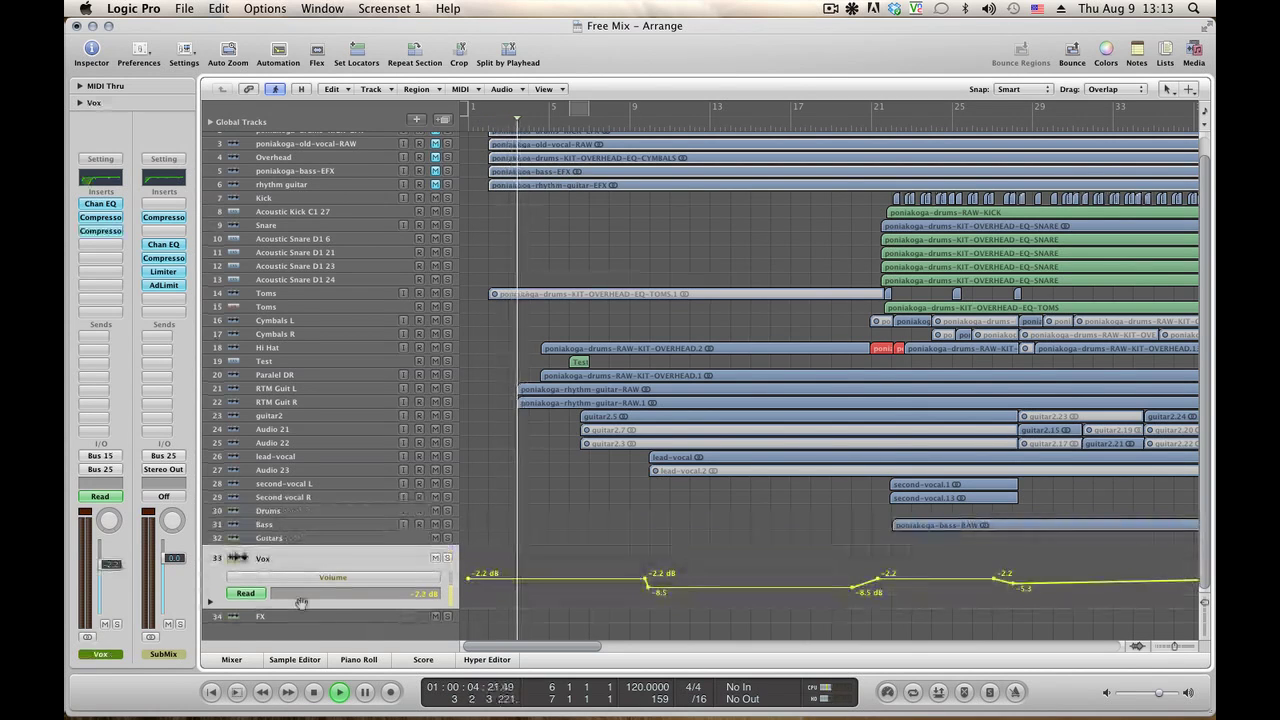
Rename the Audio 23 track as Paralel Vox.
{"action": "left_click", "coordinate": [284, 471]}
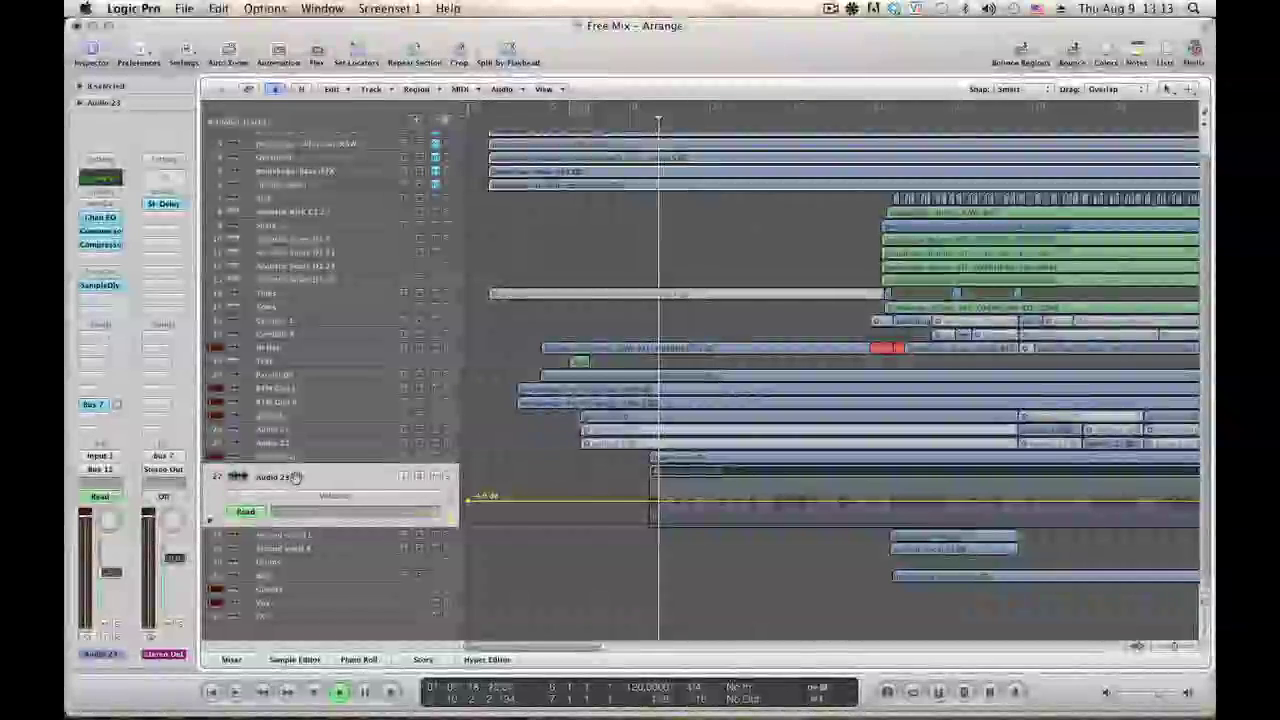
{"action": "type", "text": "Pa"}
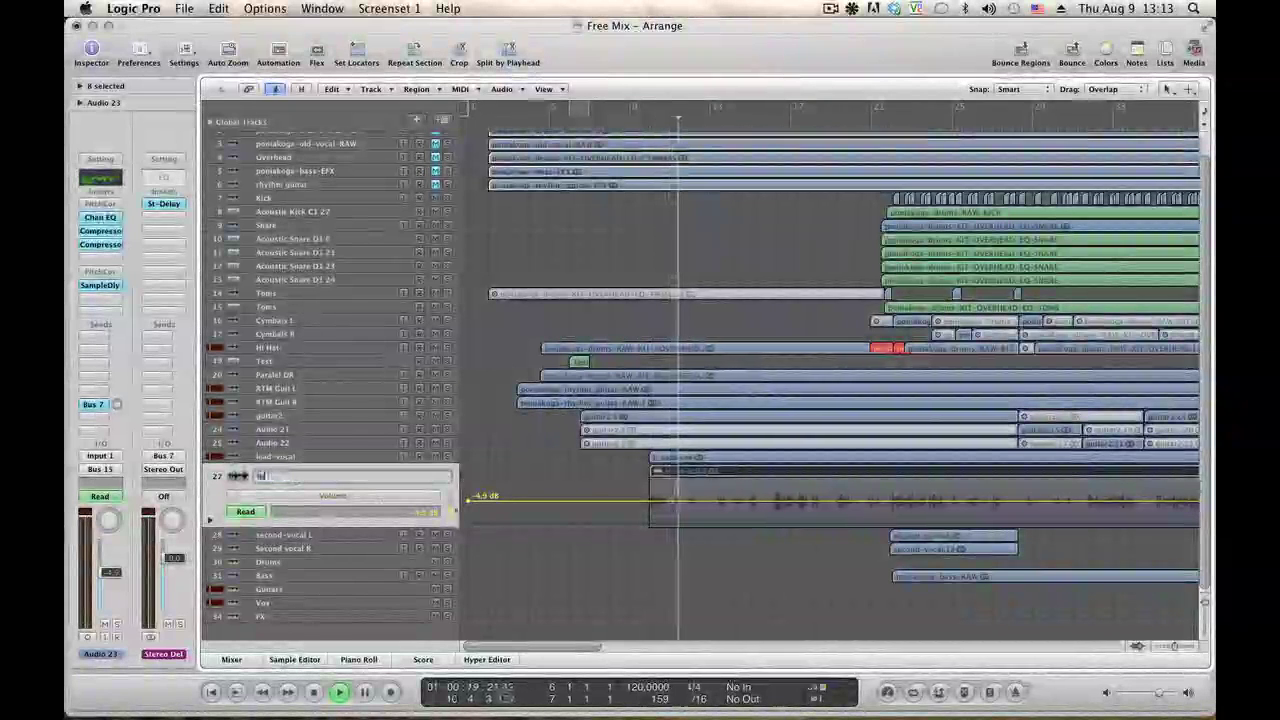
{"action": "type", "text": "ralel V"}
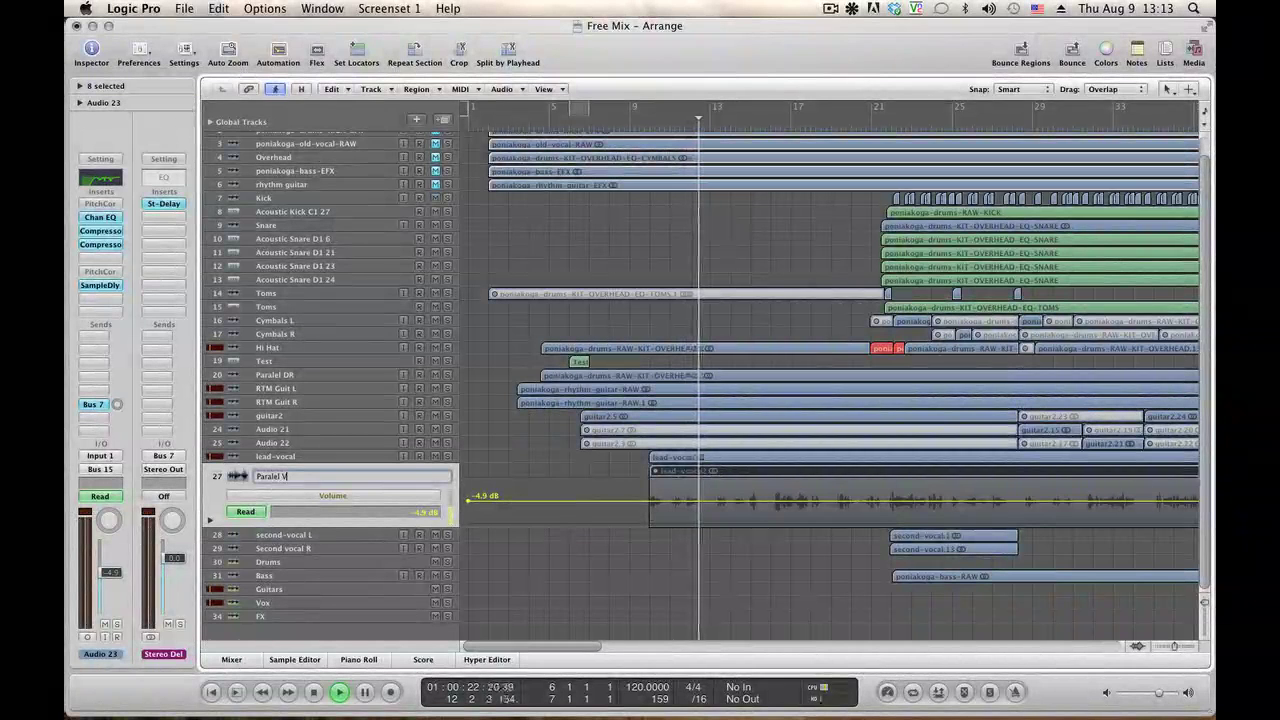
{"action": "type", "text": "ox"}
{"action": "key", "text": "Return"}
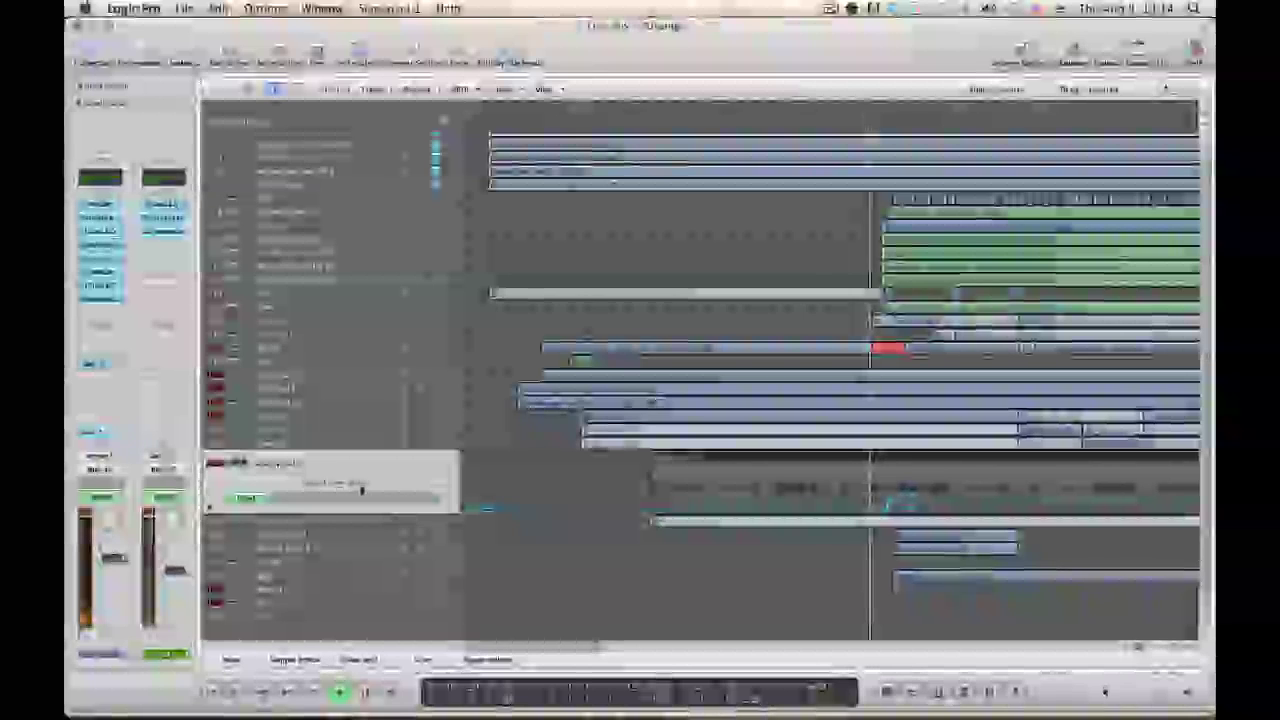
Show the lead-vocal track's Send 8 (Vox Delay) automation and lower the raised section between bars 15 and 16, ending at -30.0 dB.
{"action": "left_click", "coordinate": [360, 484]}
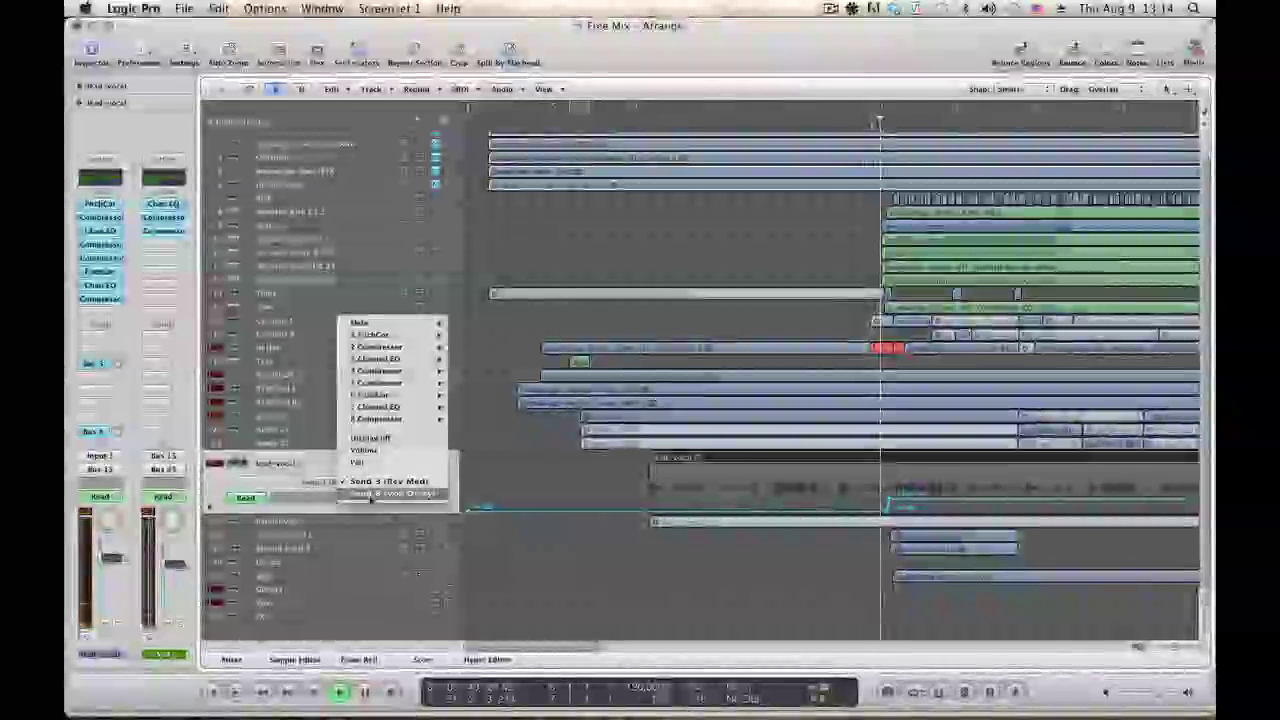
{"action": "left_click", "coordinate": [362, 492]}
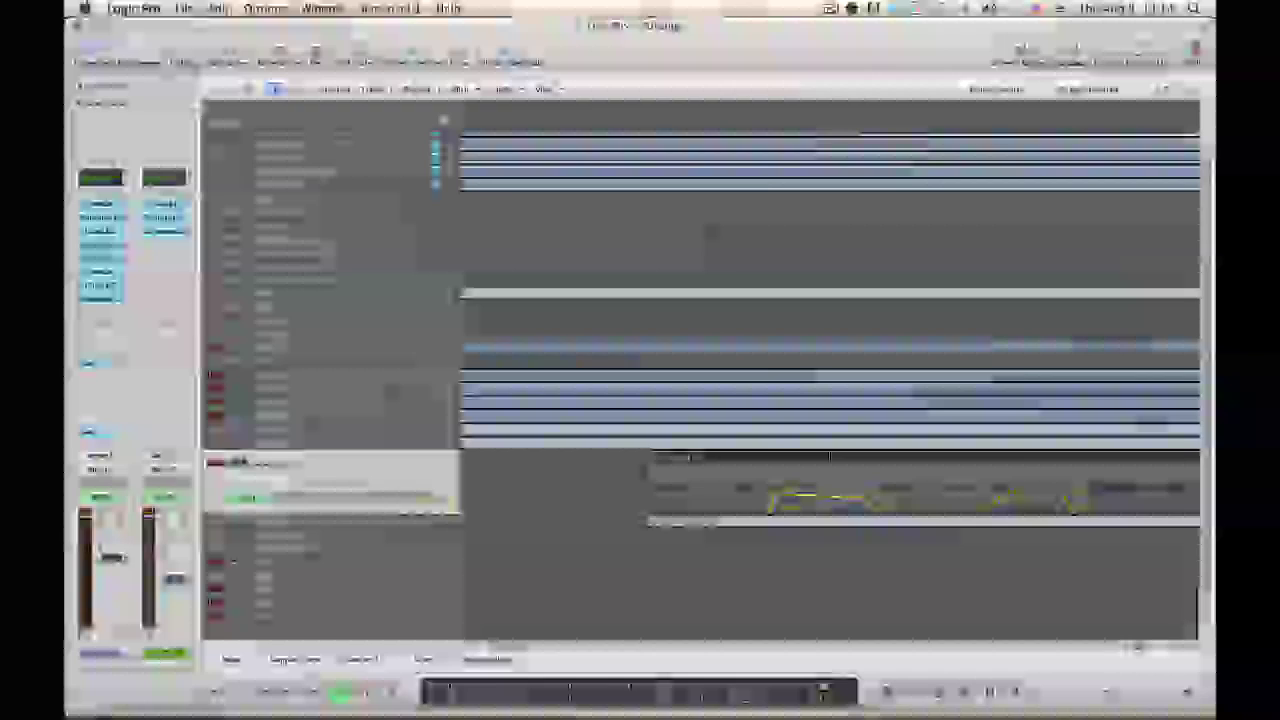
{"action": "left_click", "coordinate": [775, 497]}
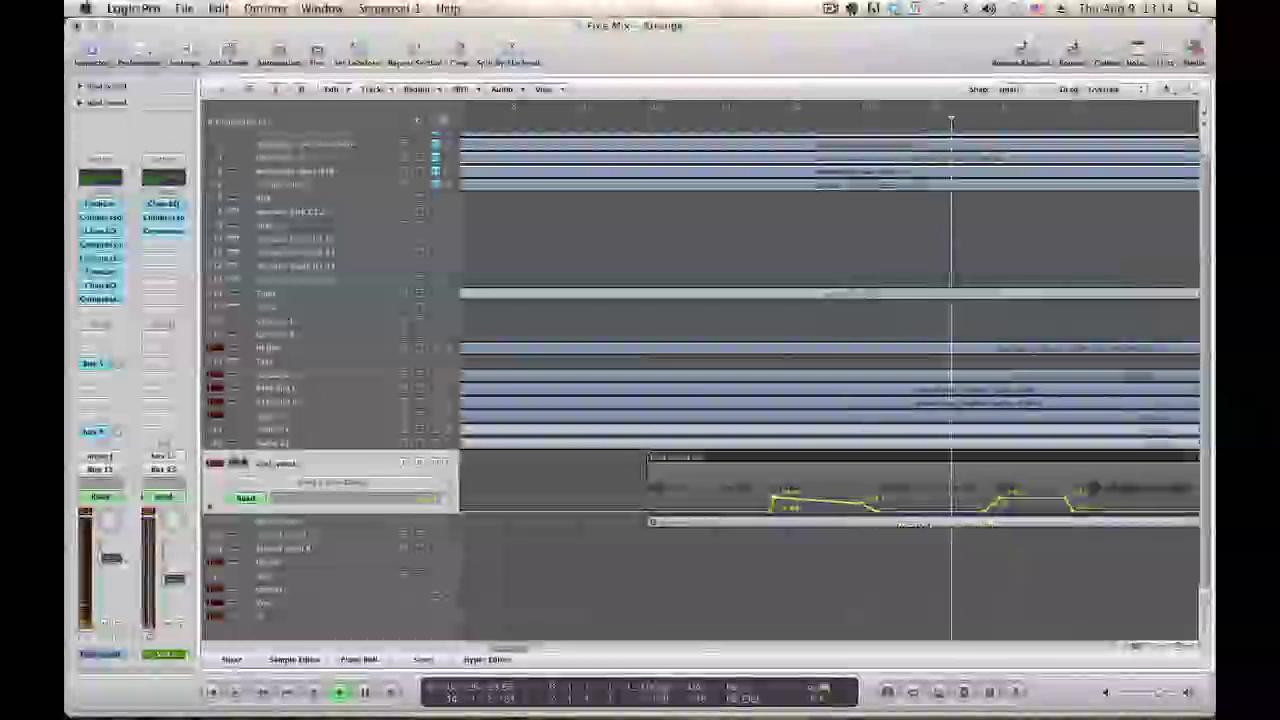
{"action": "left_click", "coordinate": [702, 125]}
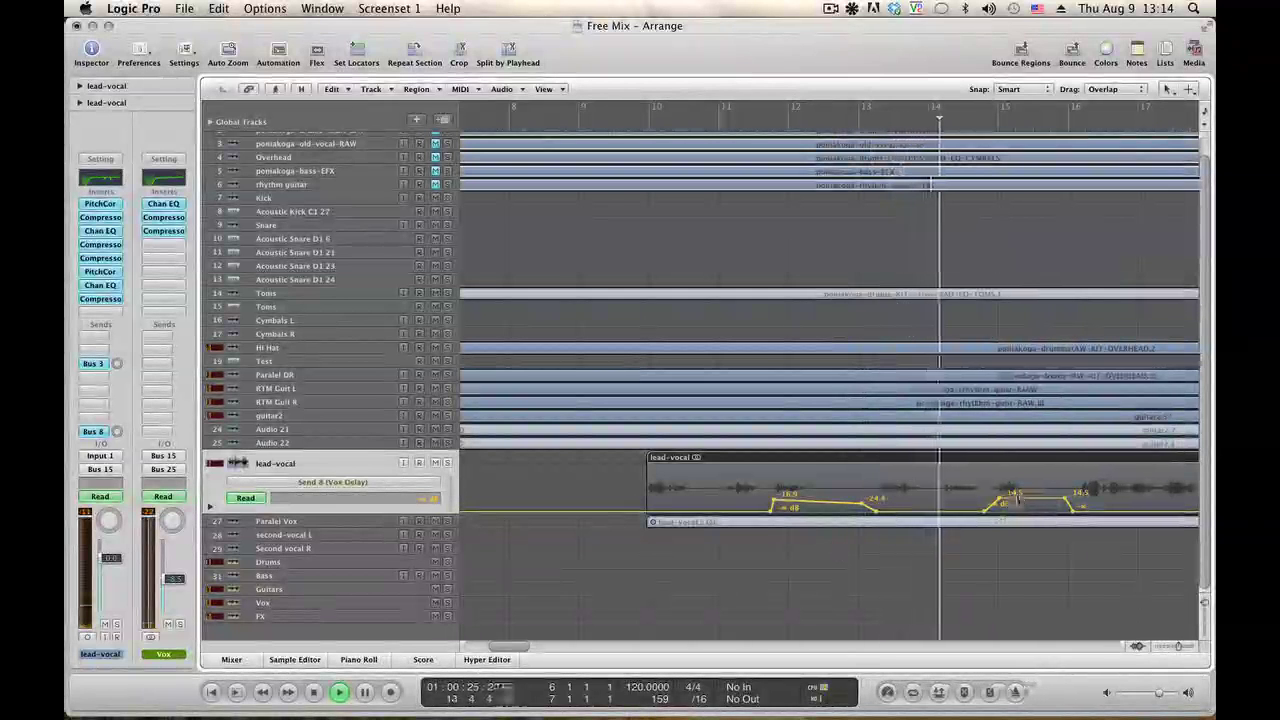
{"action": "left_click_drag", "start_coordinate": [1010, 500], "coordinate": [1014, 512]}
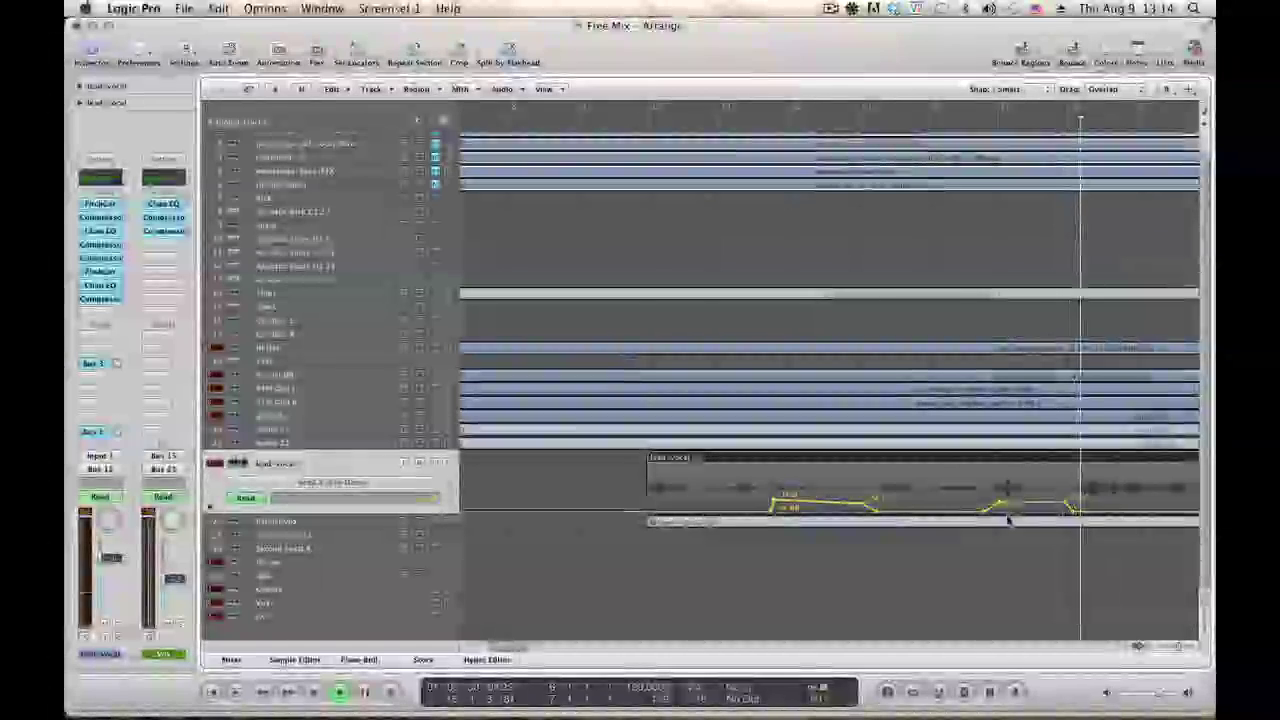
{"action": "left_click_drag", "start_coordinate": [1040, 506], "coordinate": [1040, 514]}
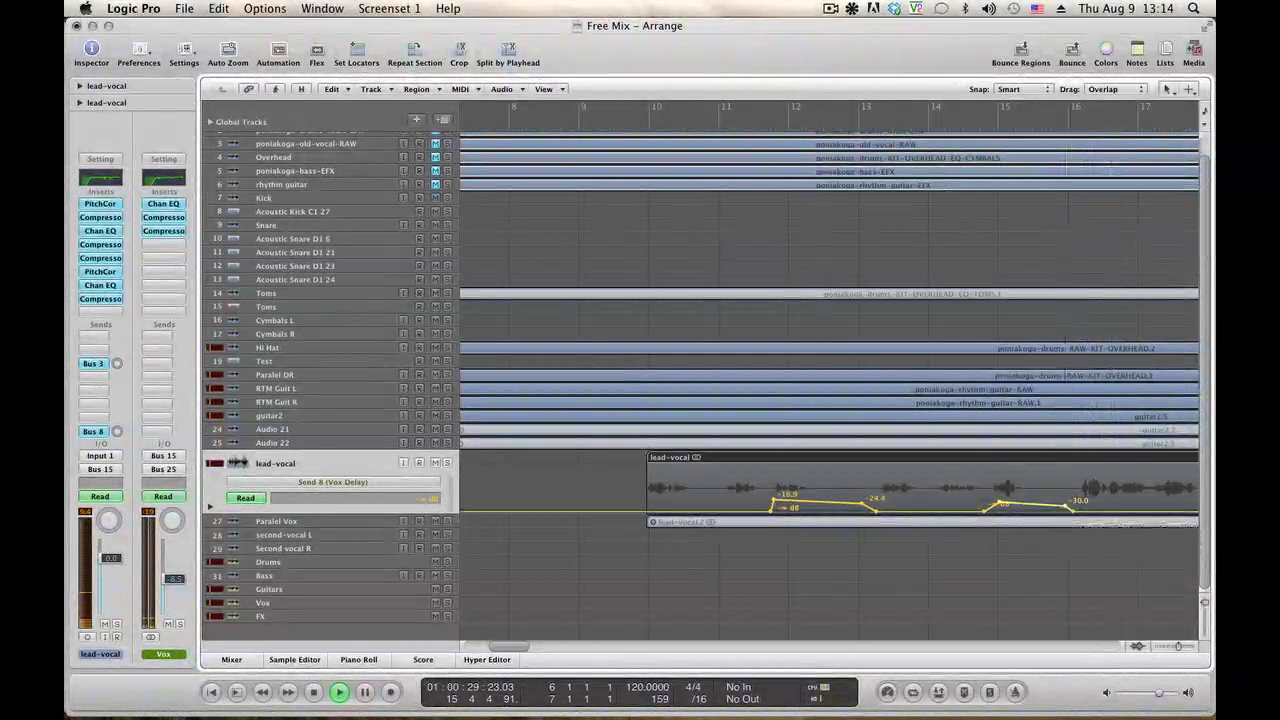
Lower the Vox Delay send between bars 18 and 19 to -10.5 and -19.6 dB, mute it from about bar 20.5 to 21.5, and play from bar 19.
{"action": "left_click", "coordinate": [278, 89]}
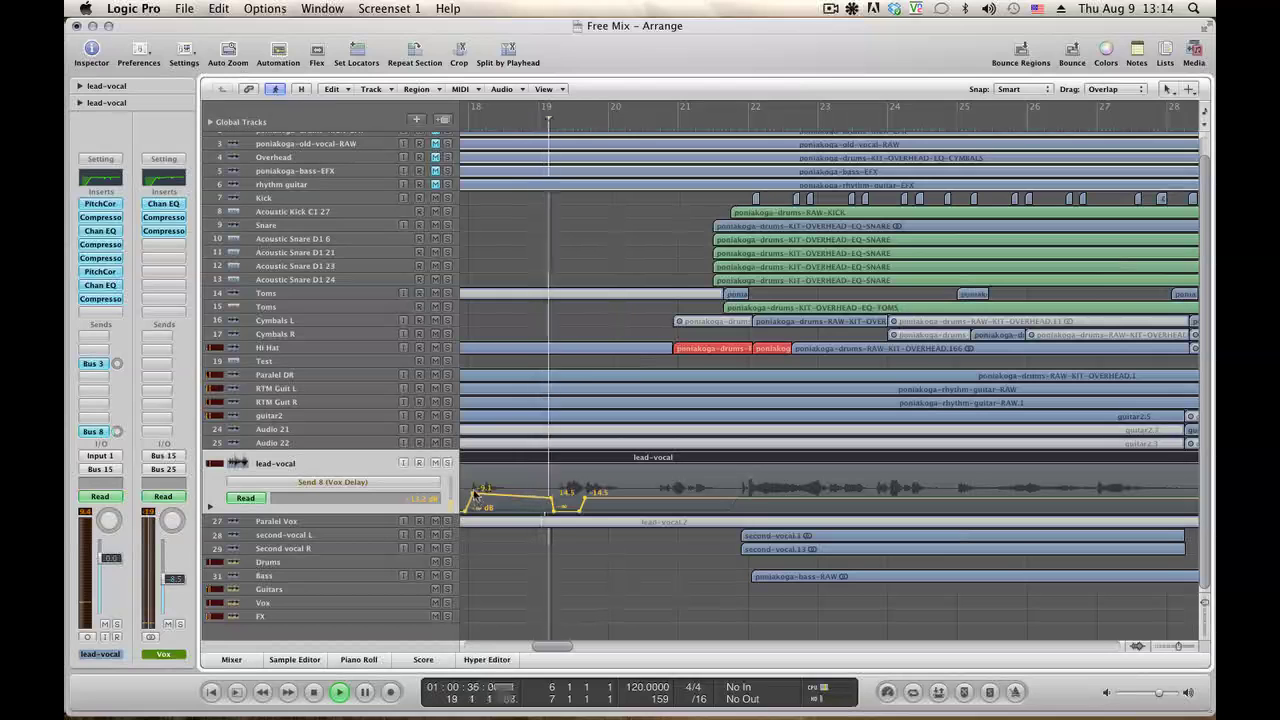
{"action": "left_click_drag", "start_coordinate": [476, 500], "coordinate": [550, 507]}
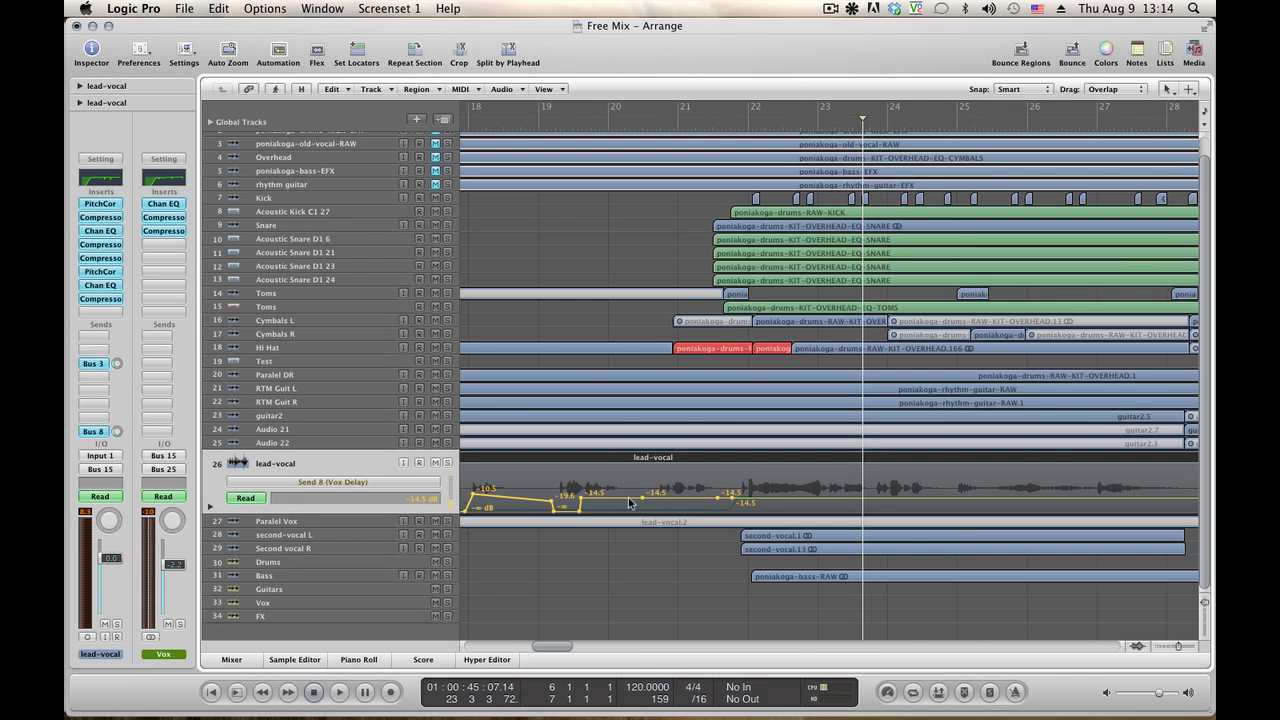
{"action": "left_click_drag", "start_coordinate": [674, 505], "coordinate": [674, 544]}
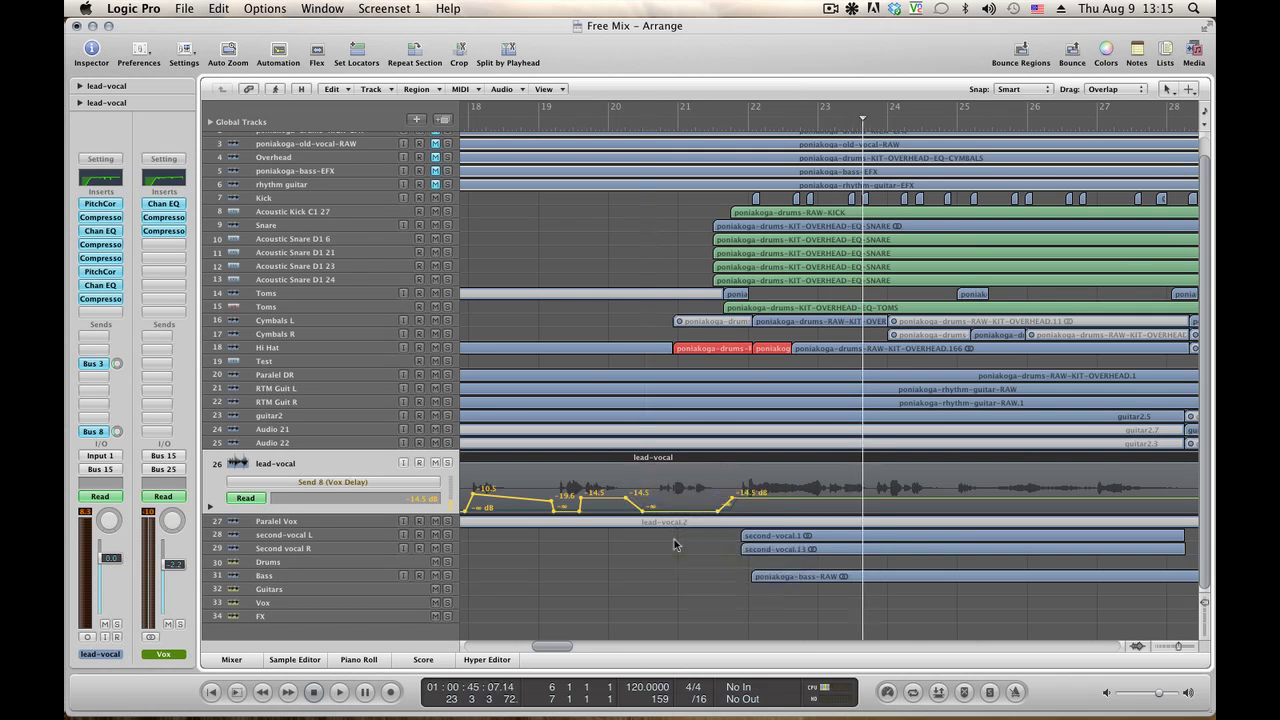
{"action": "key", "text": "space"}
{"action": "key", "text": "space"}
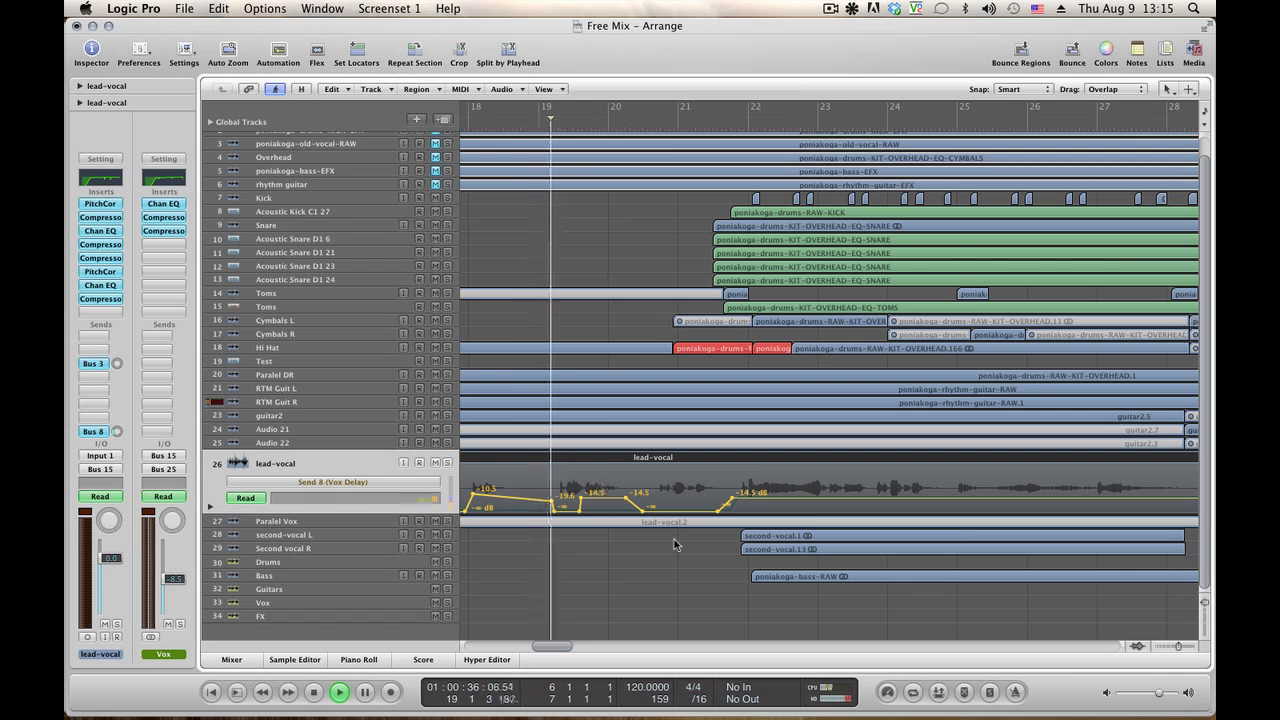
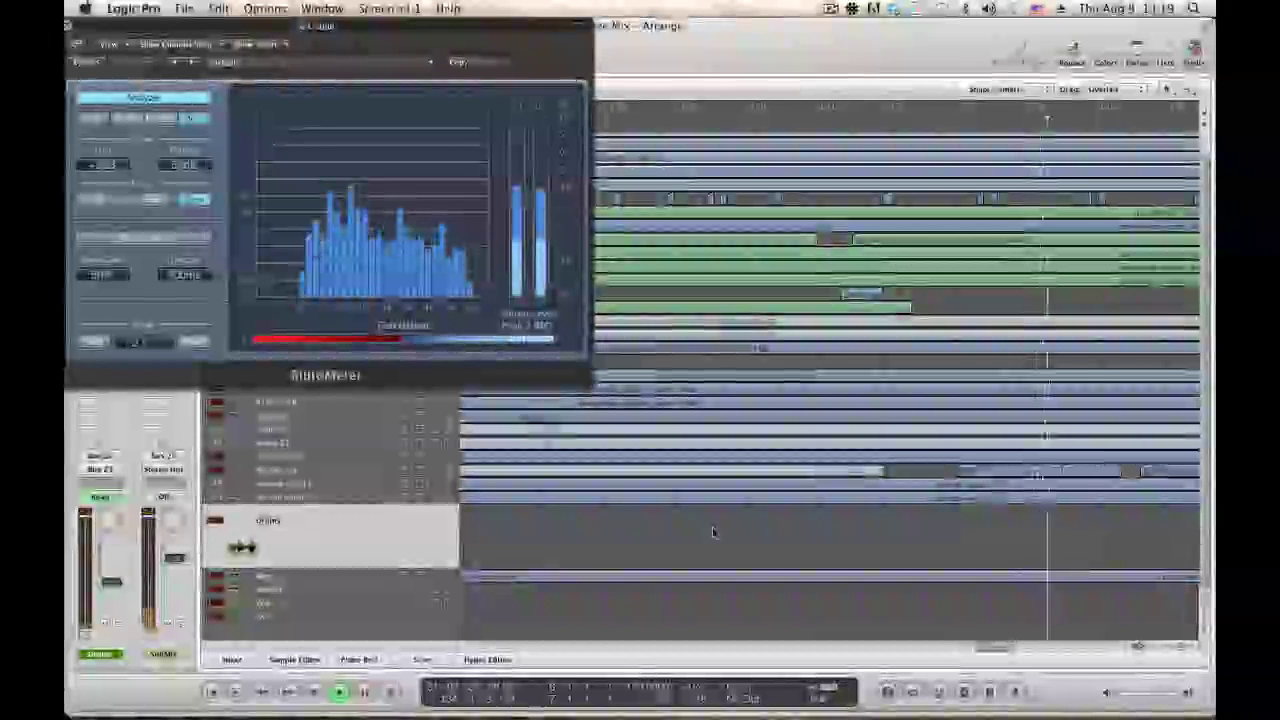
Close the MultiMeter and audition the transition into the quieter section around bar 132.
{"action": "key", "text": "space"}
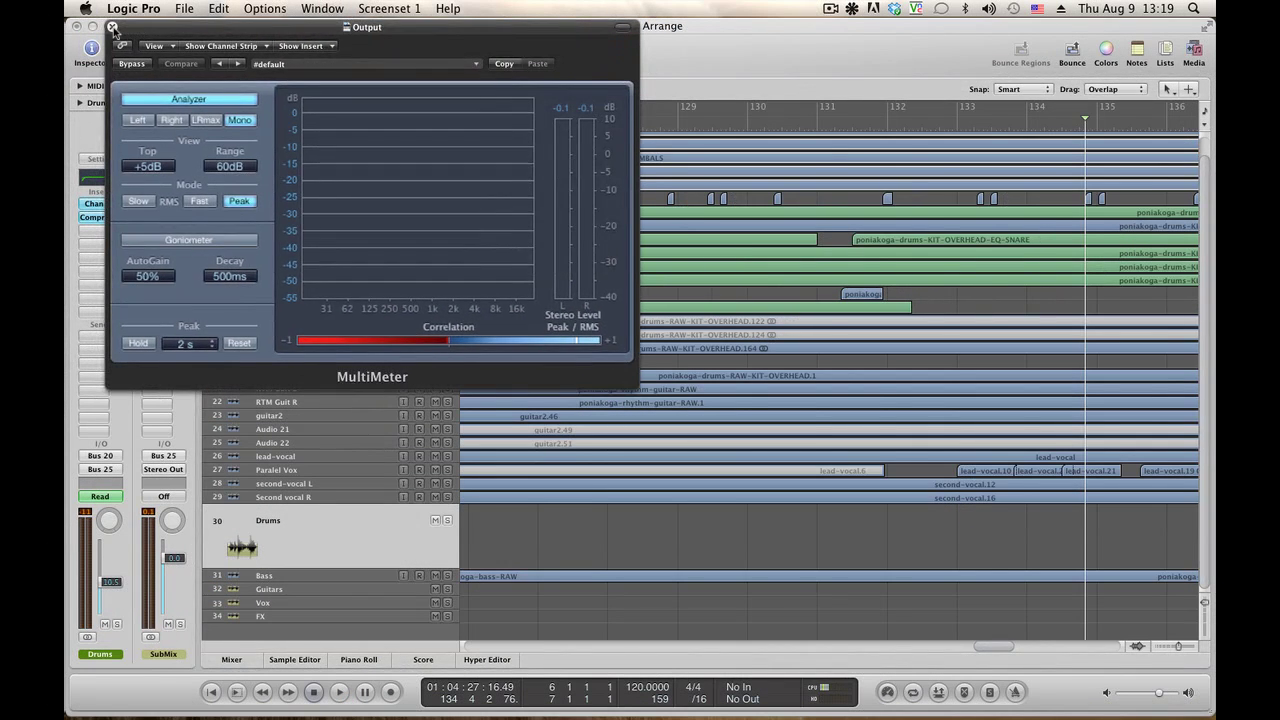
{"action": "left_click", "coordinate": [68, 24]}
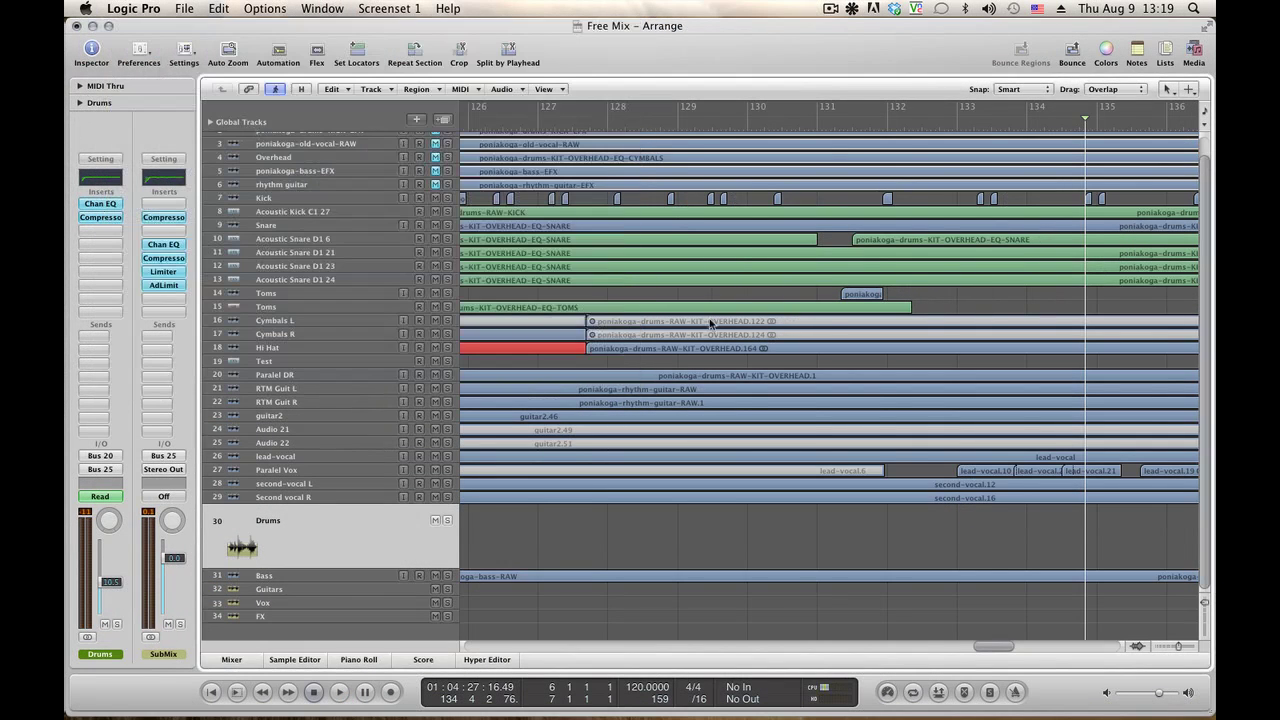
{"action": "left_click", "coordinate": [853, 120]}
{"action": "key", "text": "space"}
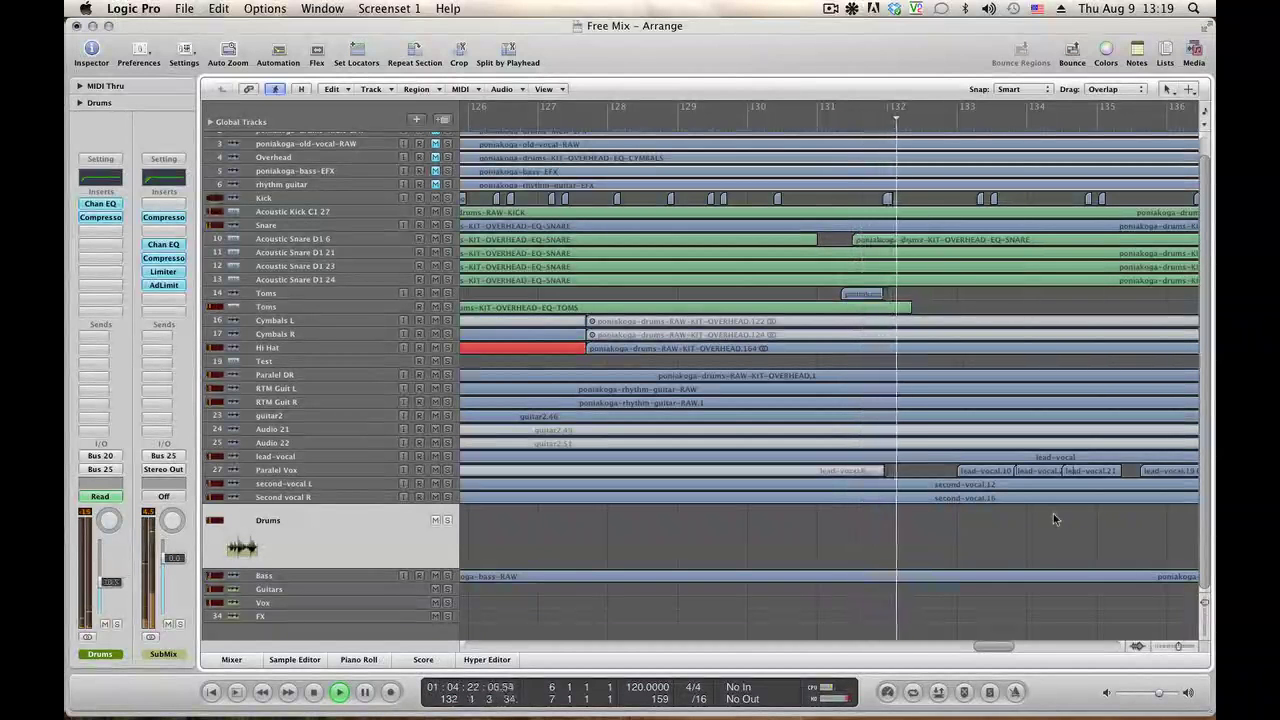
{"action": "key", "text": "space"}
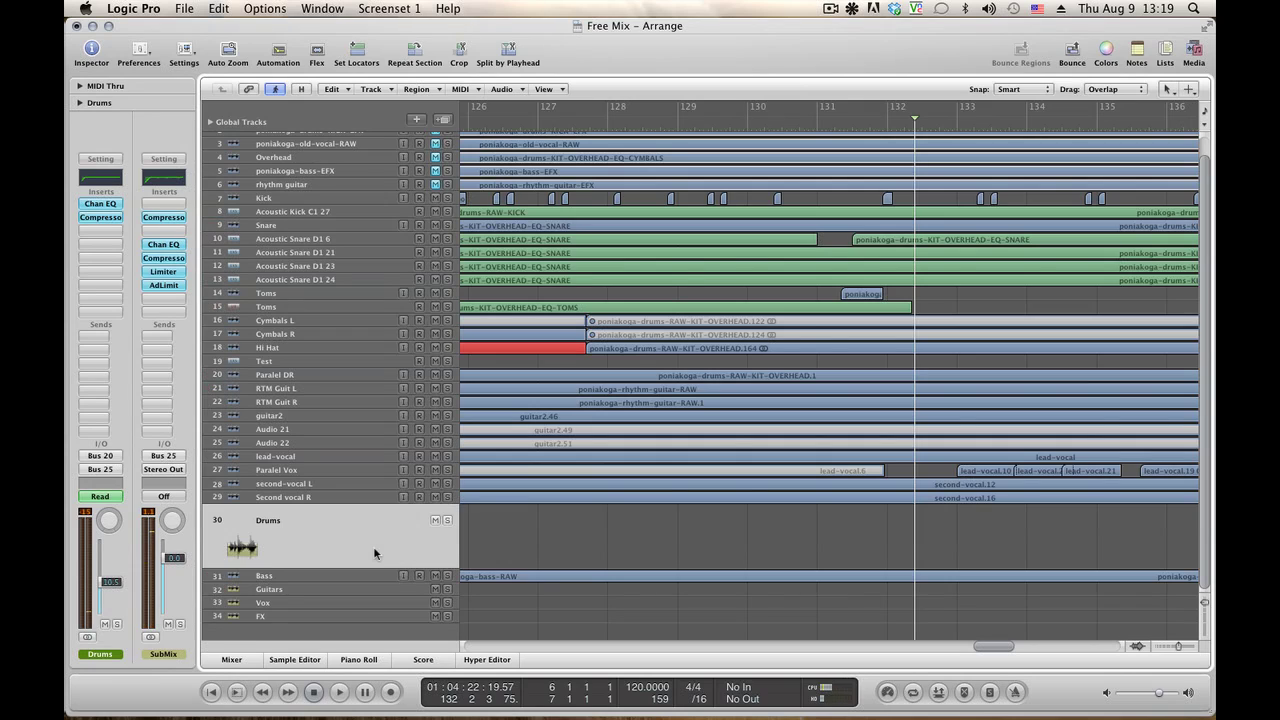
Show the Drums volume automation, move the -3.7 dB point to just after bar 131, raise the following level to -6.7 dB and play the transition.
{"action": "key", "text": "a"}
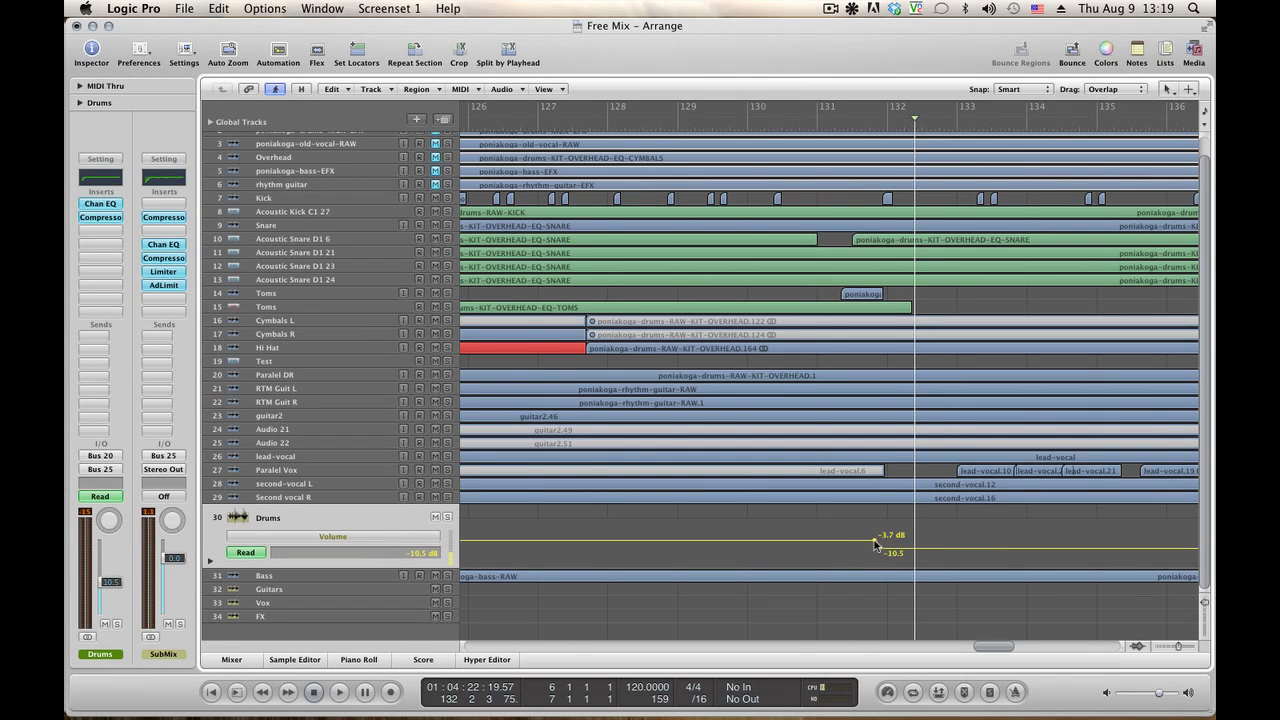
{"action": "left_click_drag", "start_coordinate": [874, 543], "coordinate": [836, 540]}
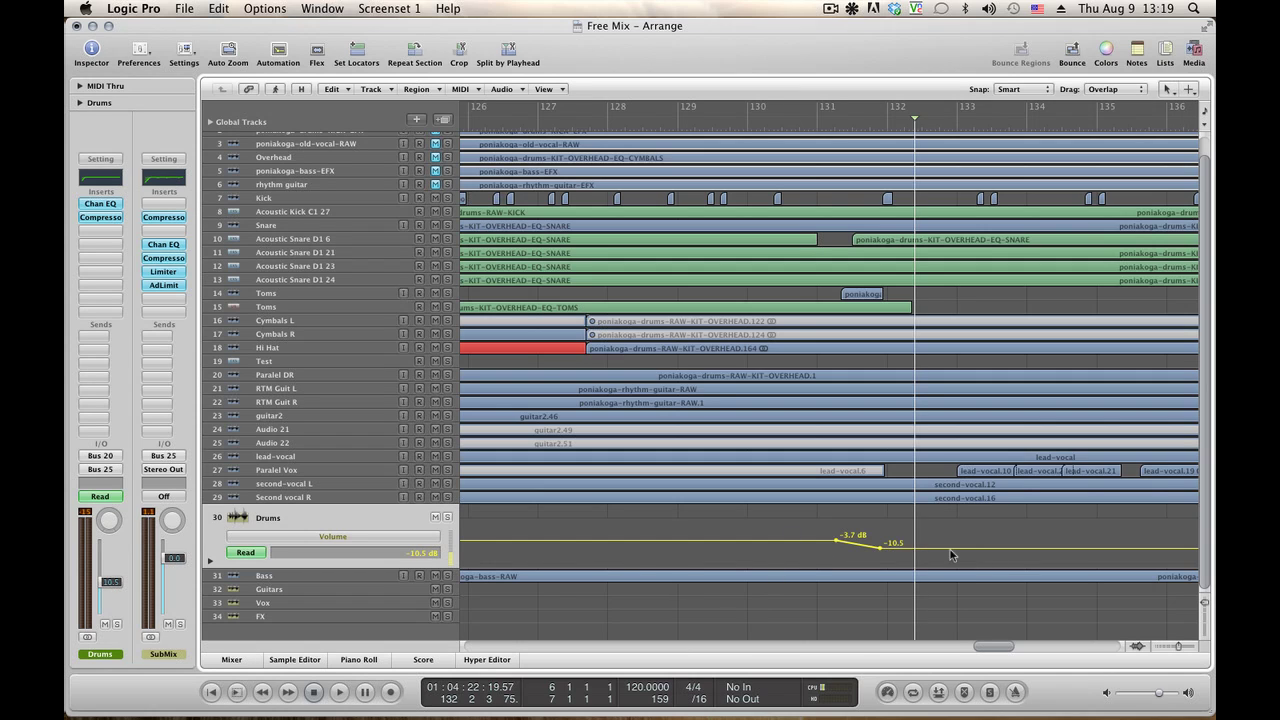
{"action": "left_click_drag", "start_coordinate": [950, 555], "coordinate": [951, 551]}
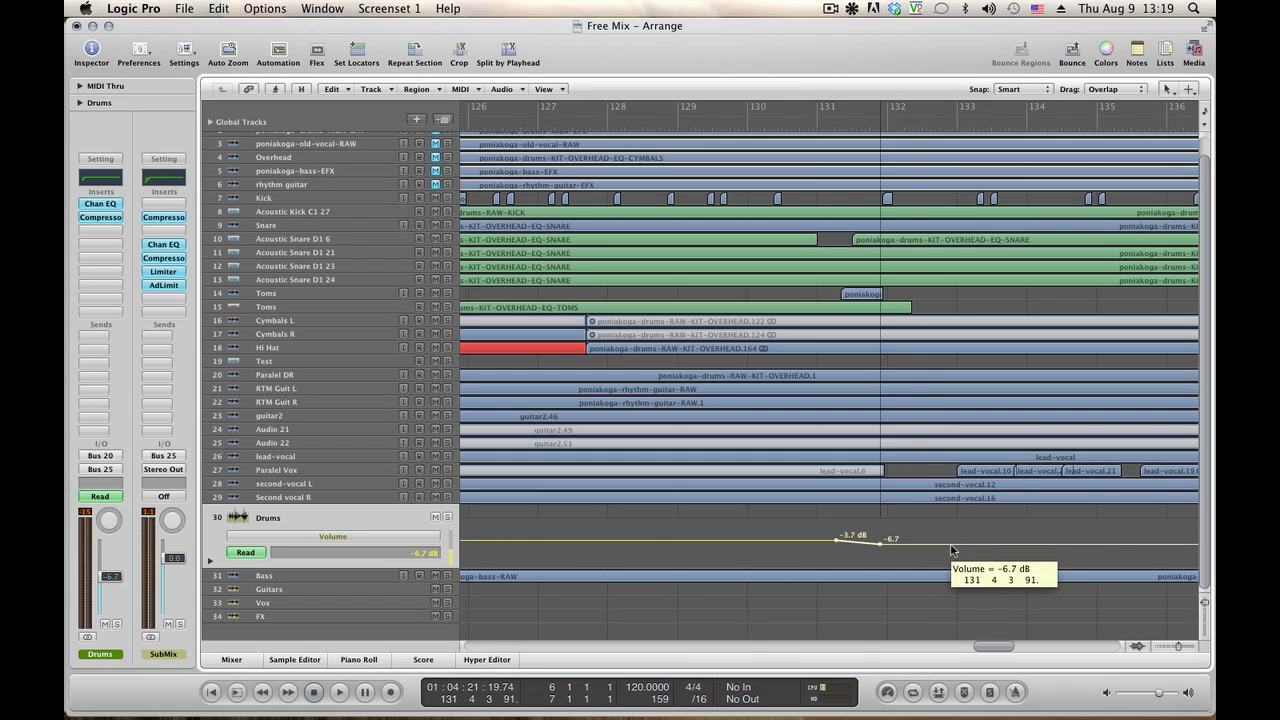
{"action": "key", "text": "space"}
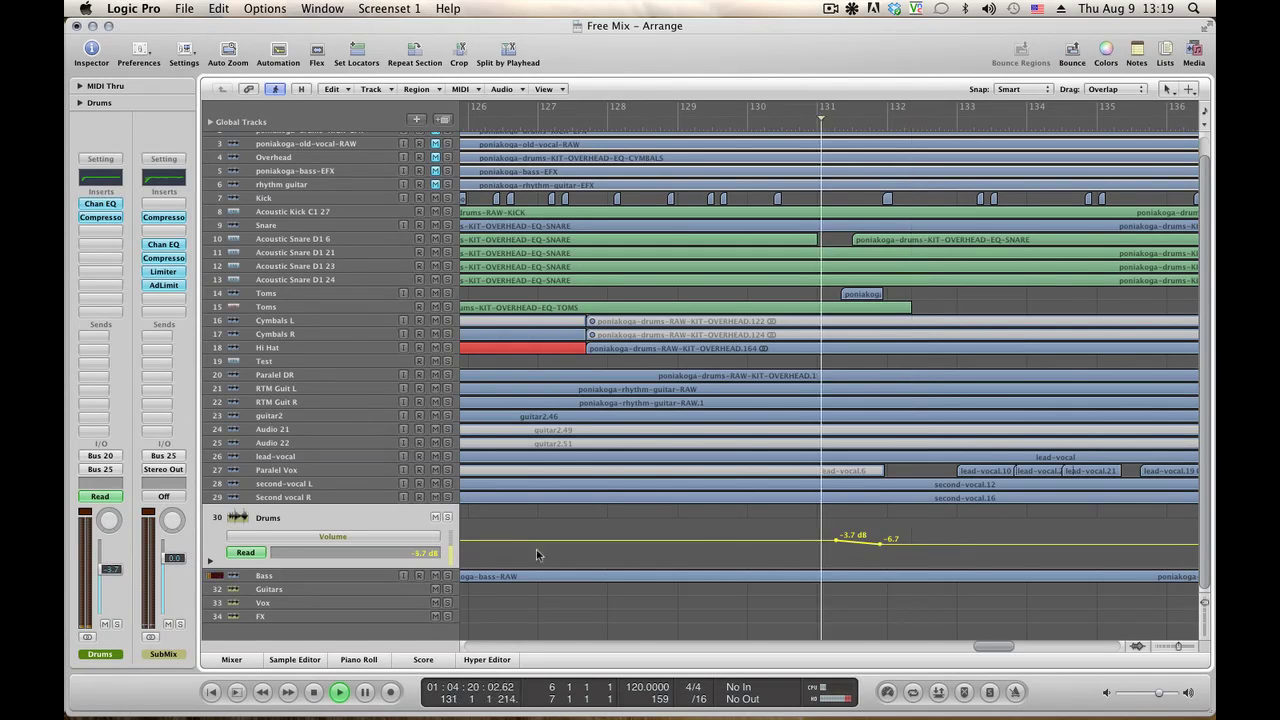
Move the Bass track's -16.4 dB volume point back to just after bar 131 so the volume drops gradually, replaying the transition.
{"action": "left_click", "coordinate": [330, 576]}
{"action": "left_click", "coordinate": [882, 569]}
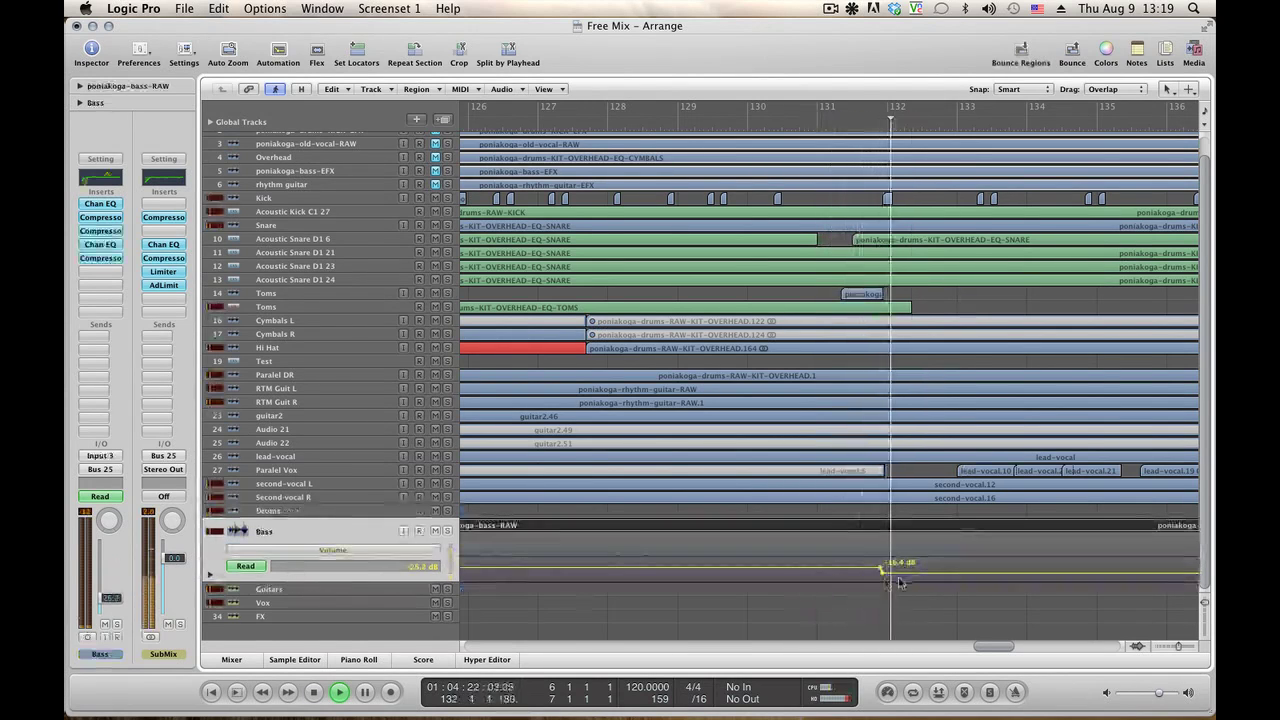
{"action": "left_click_drag", "start_coordinate": [885, 571], "coordinate": [872, 568]}
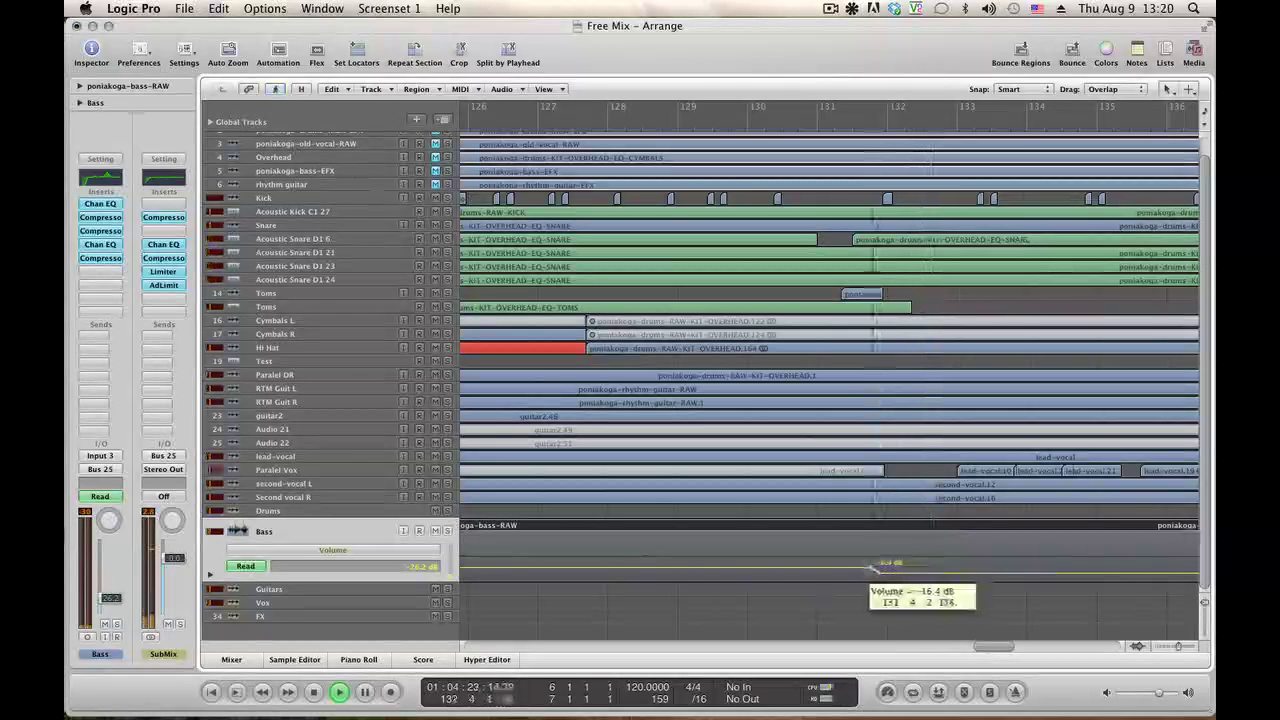
{"action": "key", "text": "comma"}
{"action": "key", "text": "comma"}
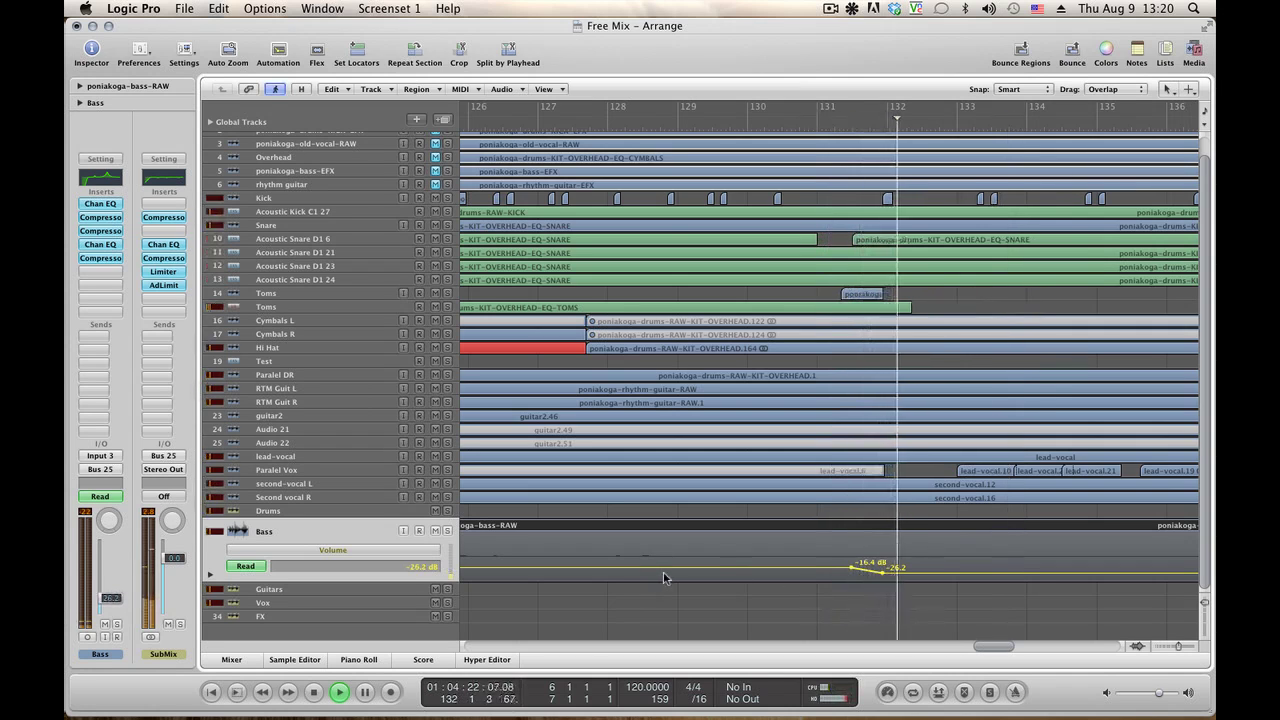
{"action": "left_click", "coordinate": [851, 570]}
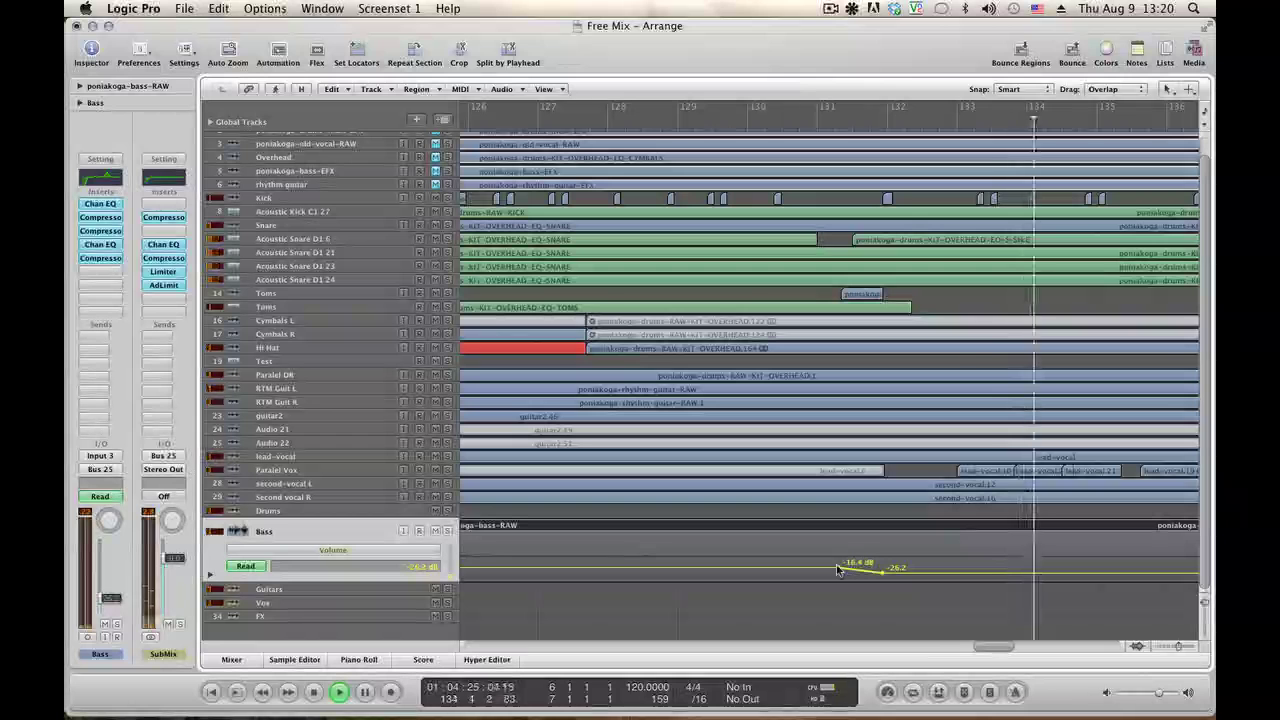
Move the Guitars track's -14.0 dB volume point to bar 132 to make its drop more gradual.
{"action": "left_click", "coordinate": [323, 591]}
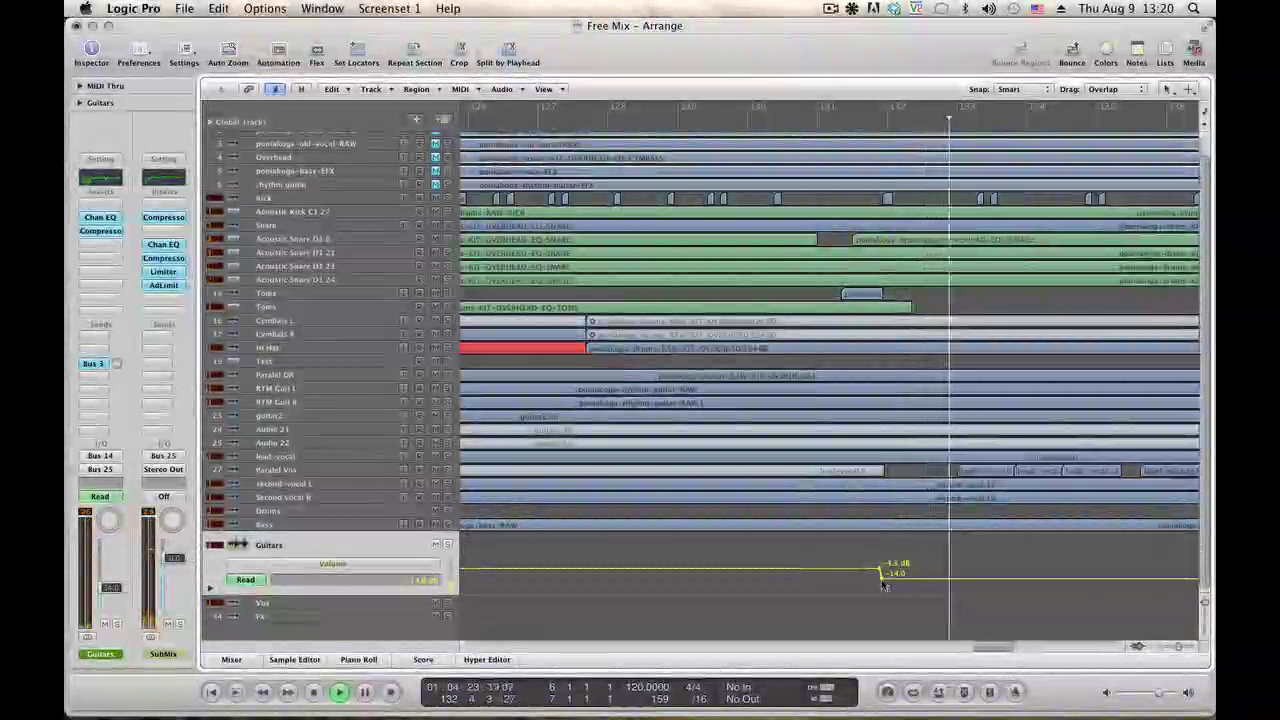
{"action": "left_click", "coordinate": [881, 574]}
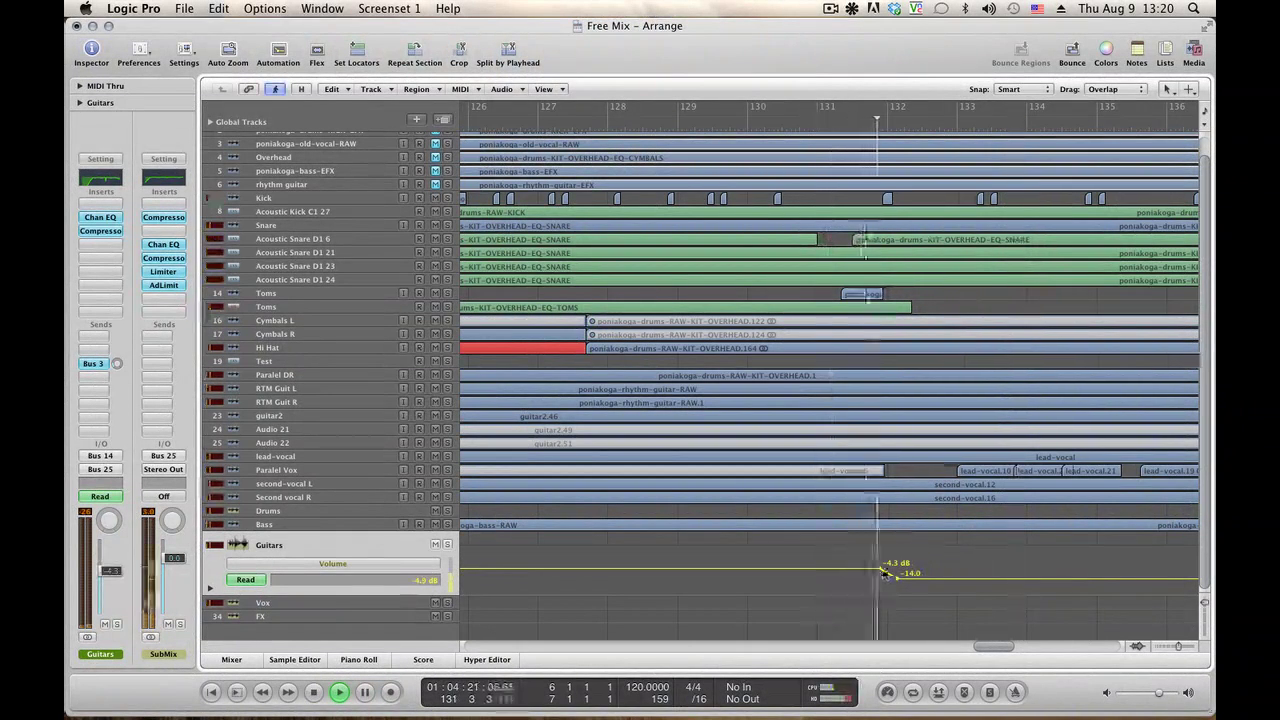
Move the Guitars track's -4.3 dB volume point earlier, between bars 131 and 132, and check the automation of the Vox and Drums tracks.
{"action": "left_click_drag", "start_coordinate": [881, 572], "coordinate": [852, 567]}
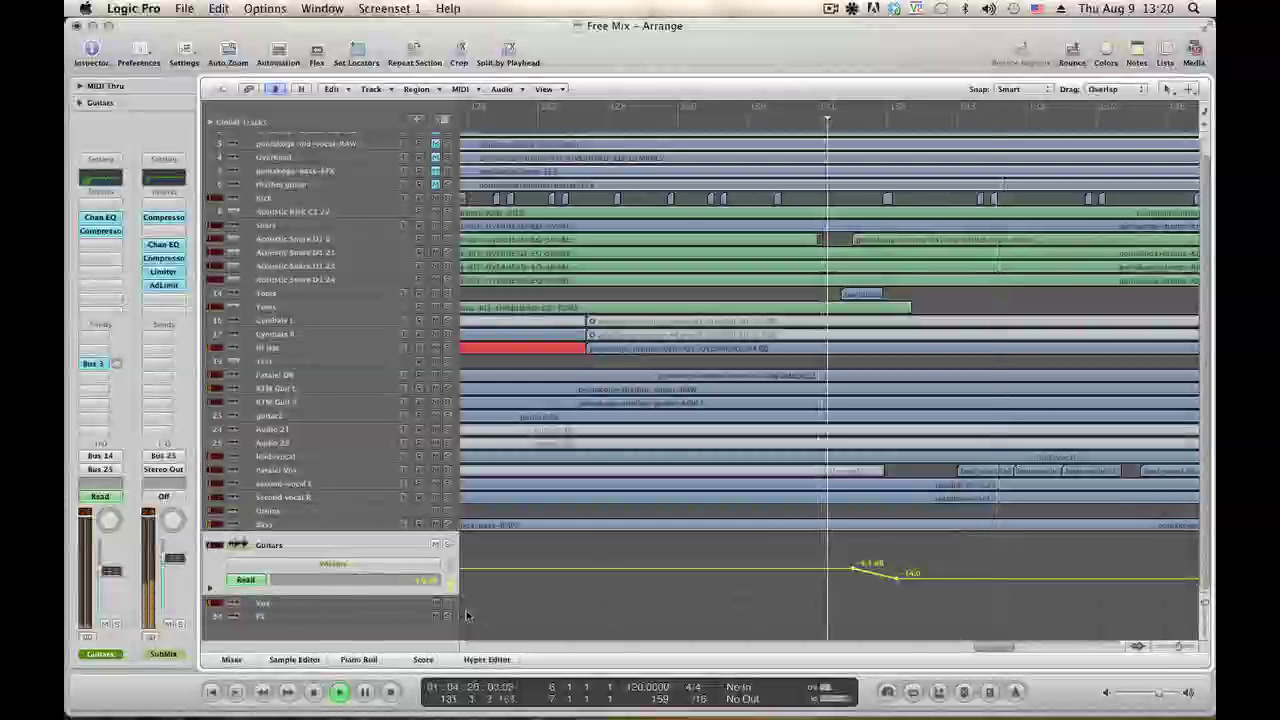
{"action": "left_click", "coordinate": [379, 606]}
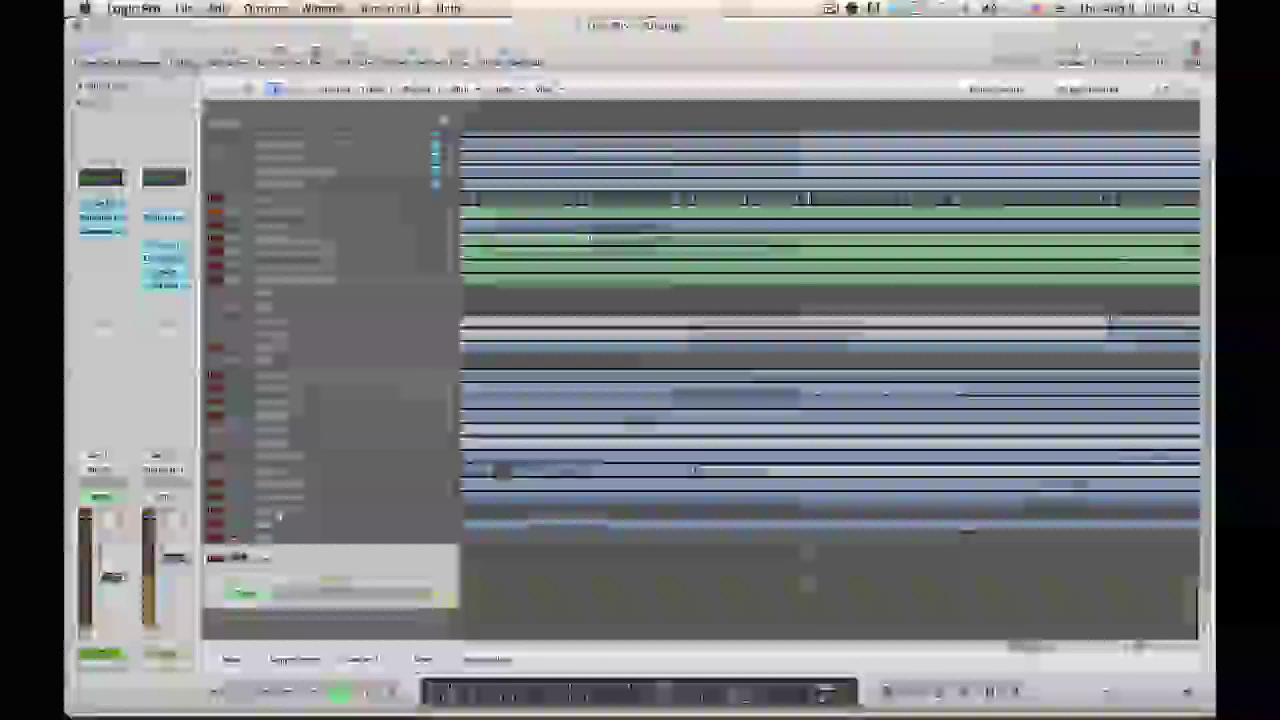
{"action": "left_click", "coordinate": [277, 512]}
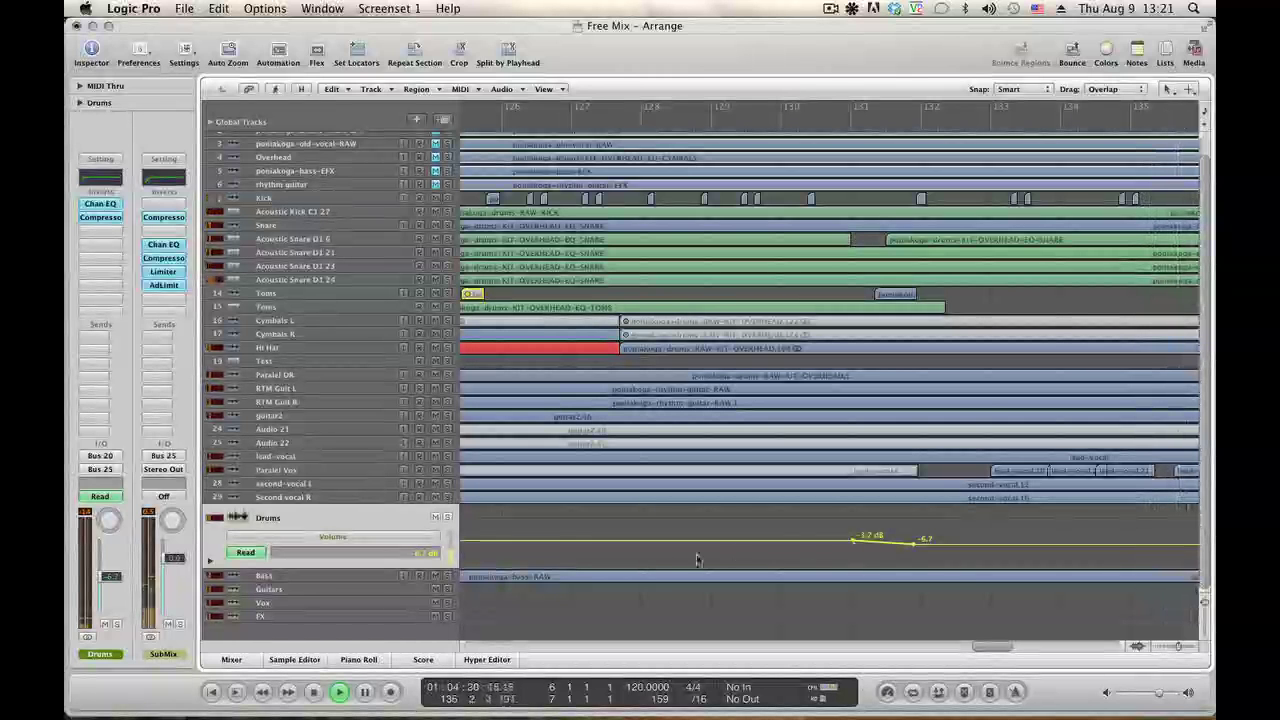
Lengthen the Guitars volume drop by moving the -4.3 dB point to just before bar 131 and the last point past bar 133 at -17.9 dB.
{"action": "left_click", "coordinate": [325, 589]}
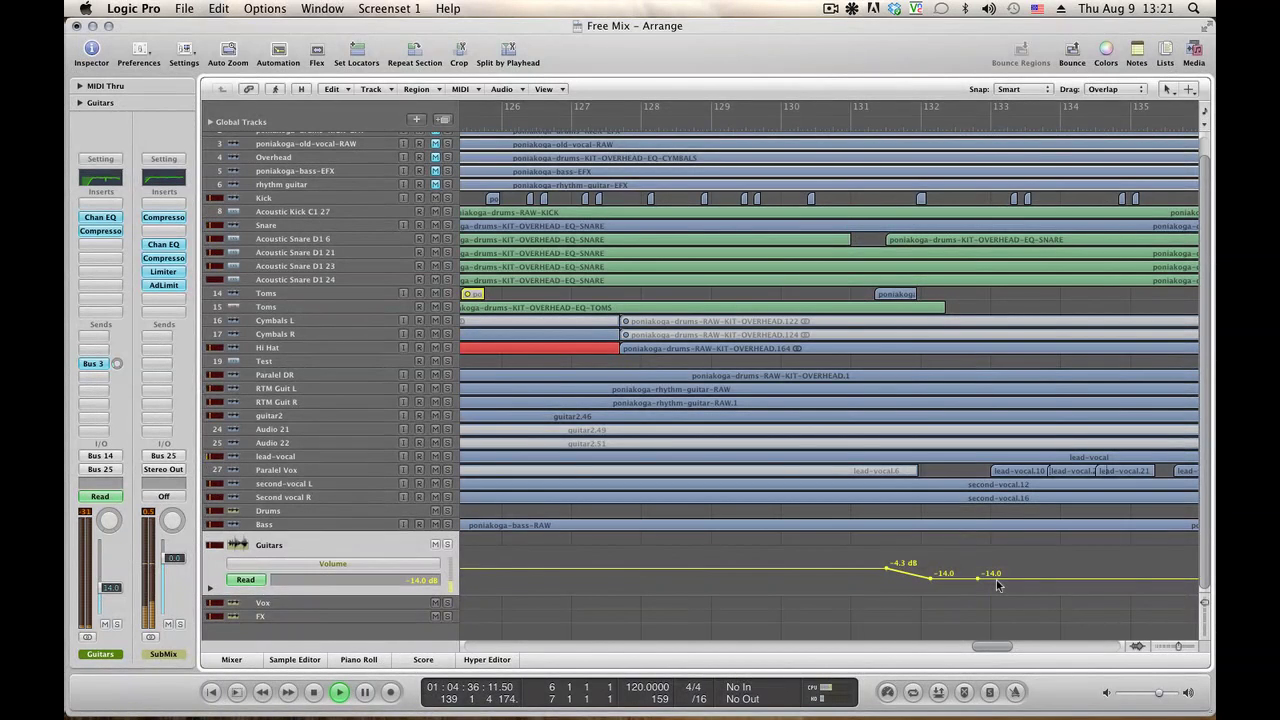
{"action": "left_click_drag", "start_coordinate": [996, 584], "coordinate": [1041, 582]}
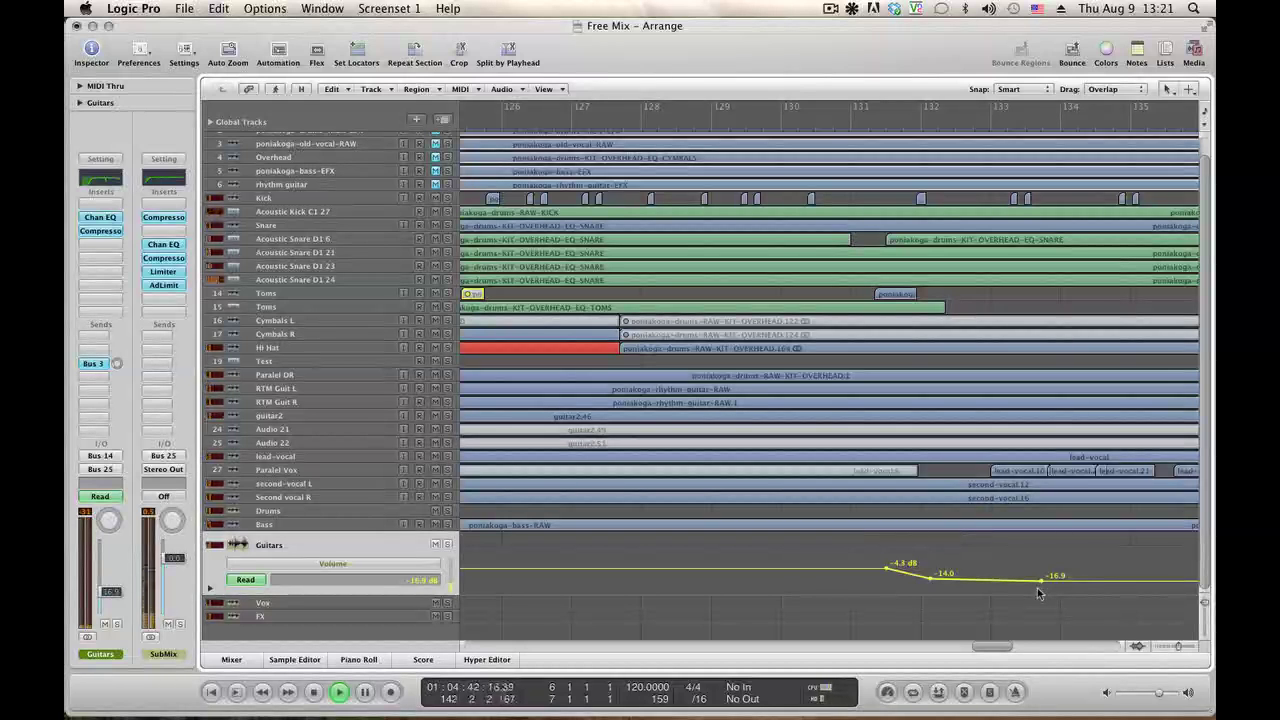
{"action": "key", "text": "comma"}
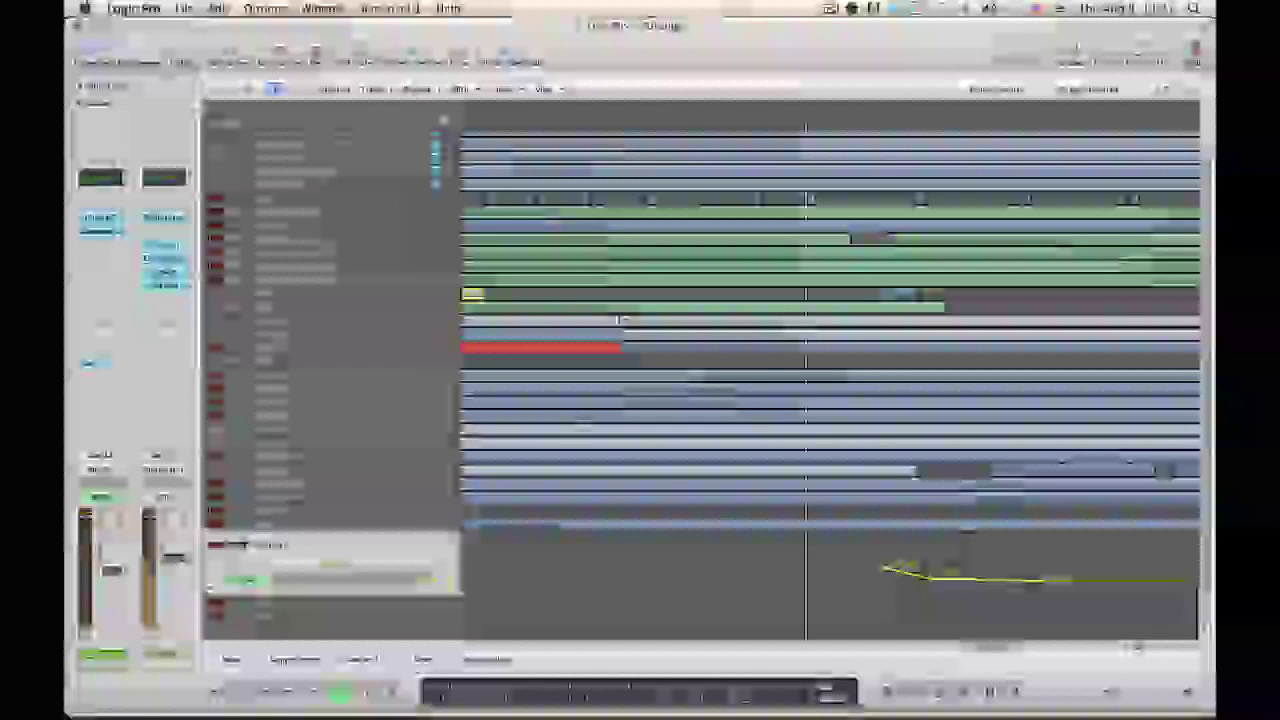
{"action": "left_click_drag", "start_coordinate": [884, 571], "coordinate": [849, 572]}
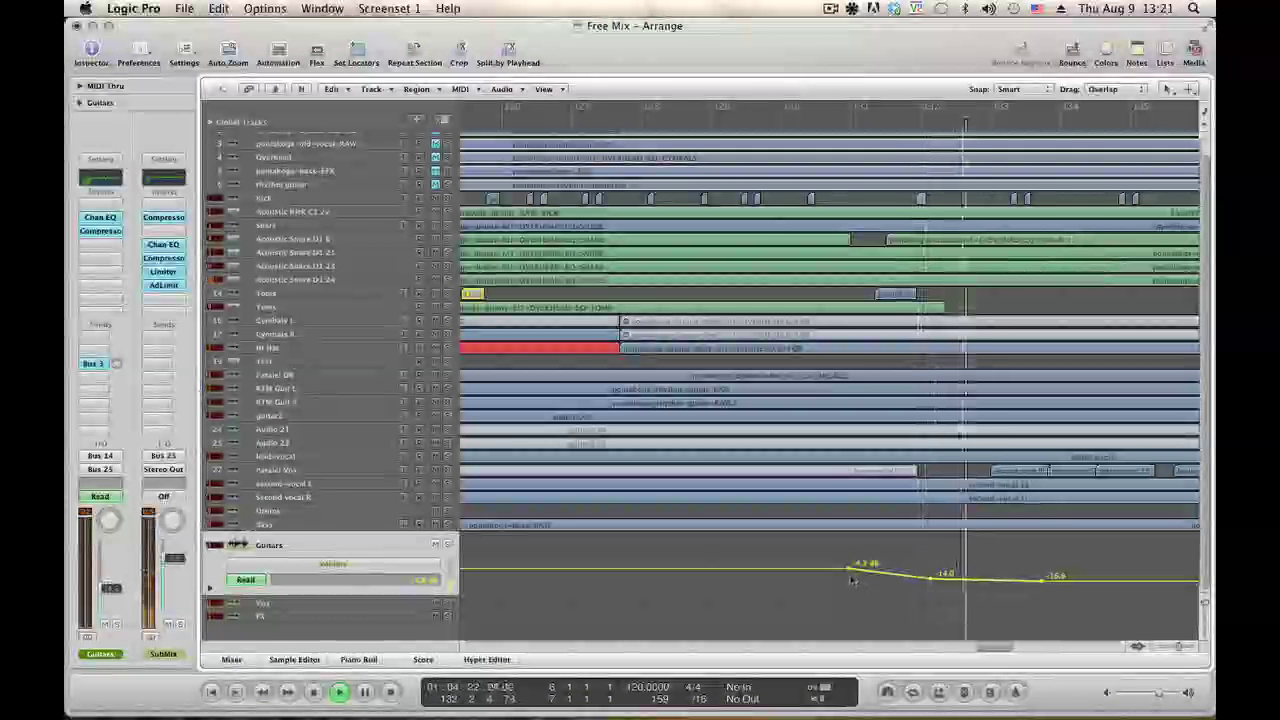
{"action": "left_click_drag", "start_coordinate": [848, 570], "coordinate": [841, 571]}
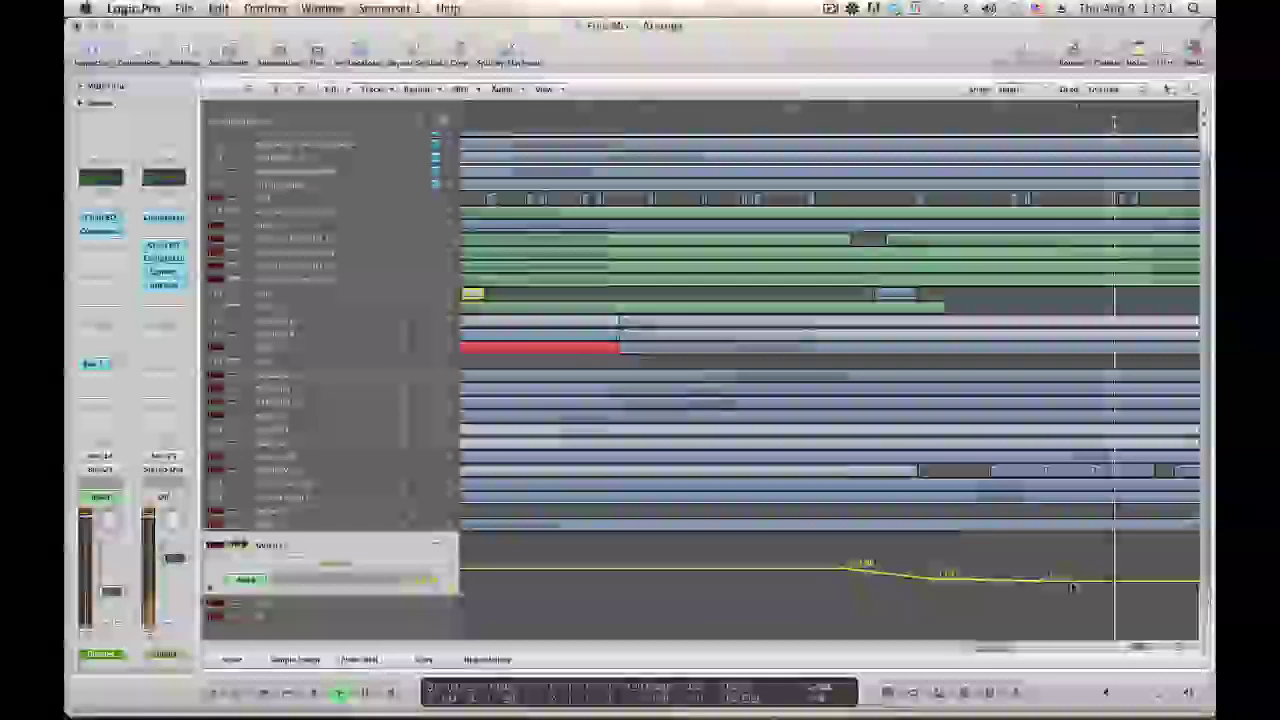
{"action": "left_click_drag", "start_coordinate": [1072, 587], "coordinate": [1073, 588]}
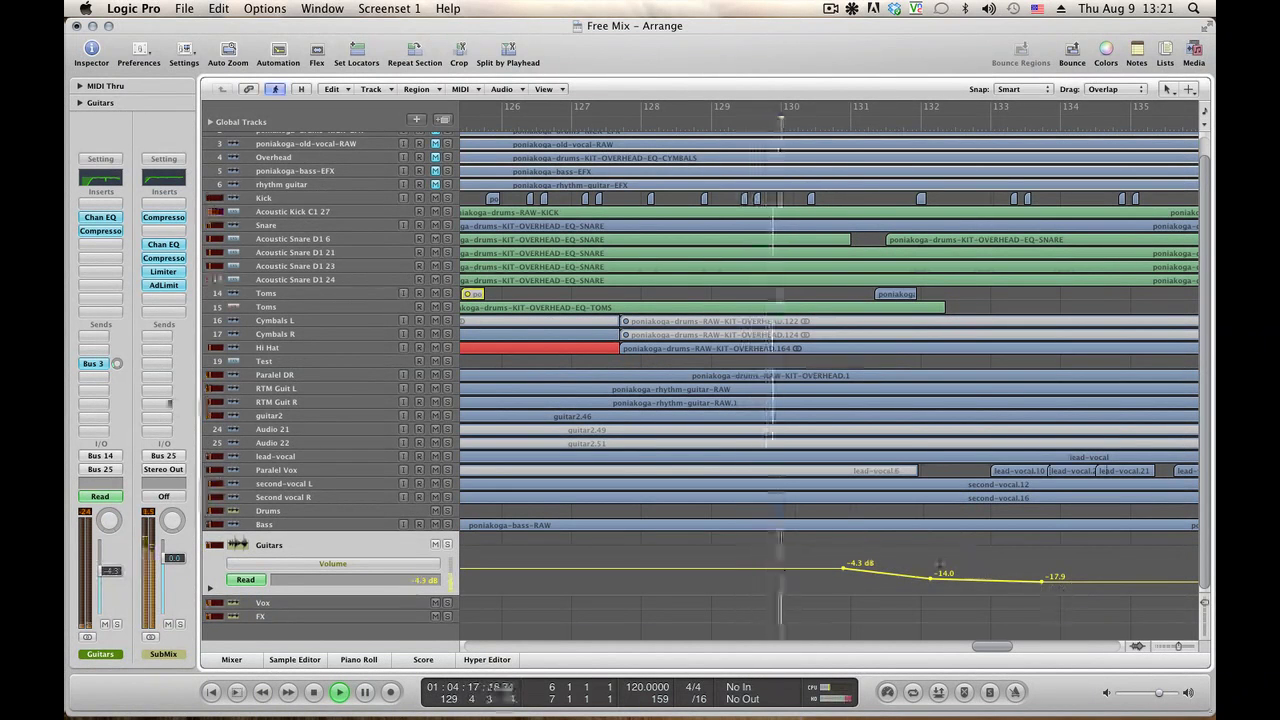
Show the Paralel Vox volume automation and set the lowest point just after bar 135 to -27.8 dB.
{"action": "left_click", "coordinate": [288, 471]}
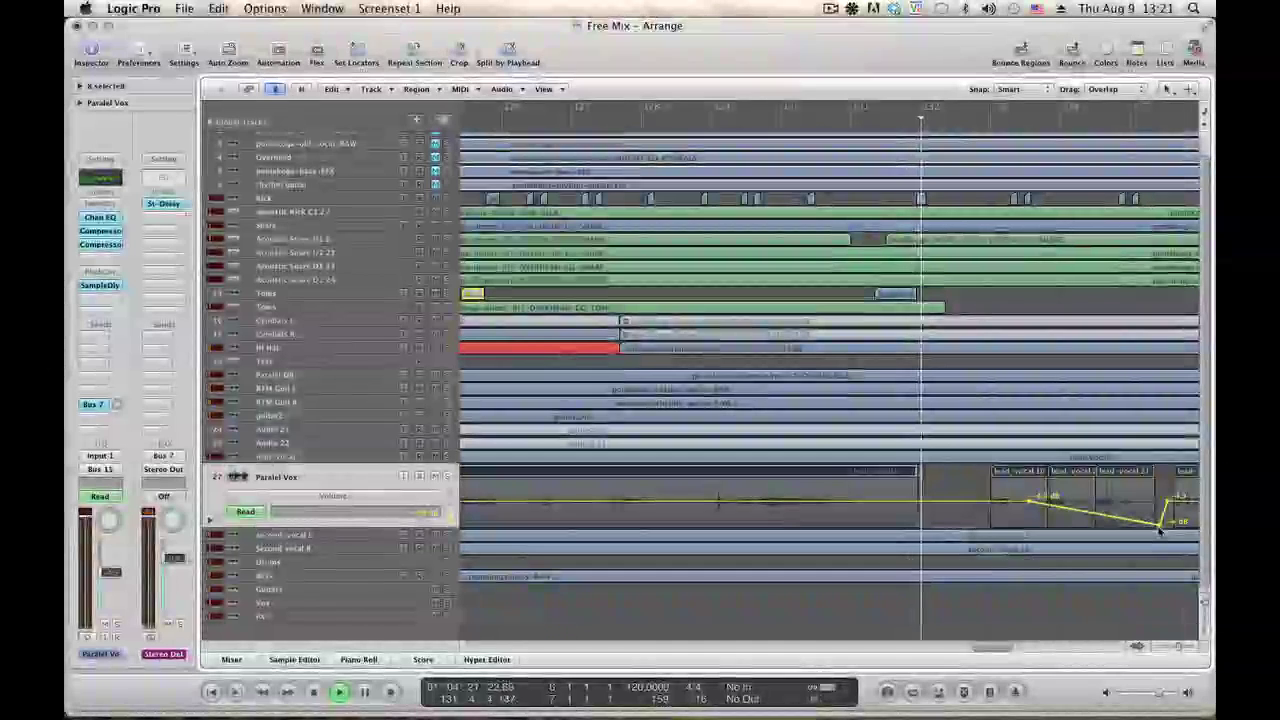
{"action": "left_click", "coordinate": [1161, 522]}
{"action": "left_click_drag", "start_coordinate": [1161, 522], "coordinate": [1148, 521]}
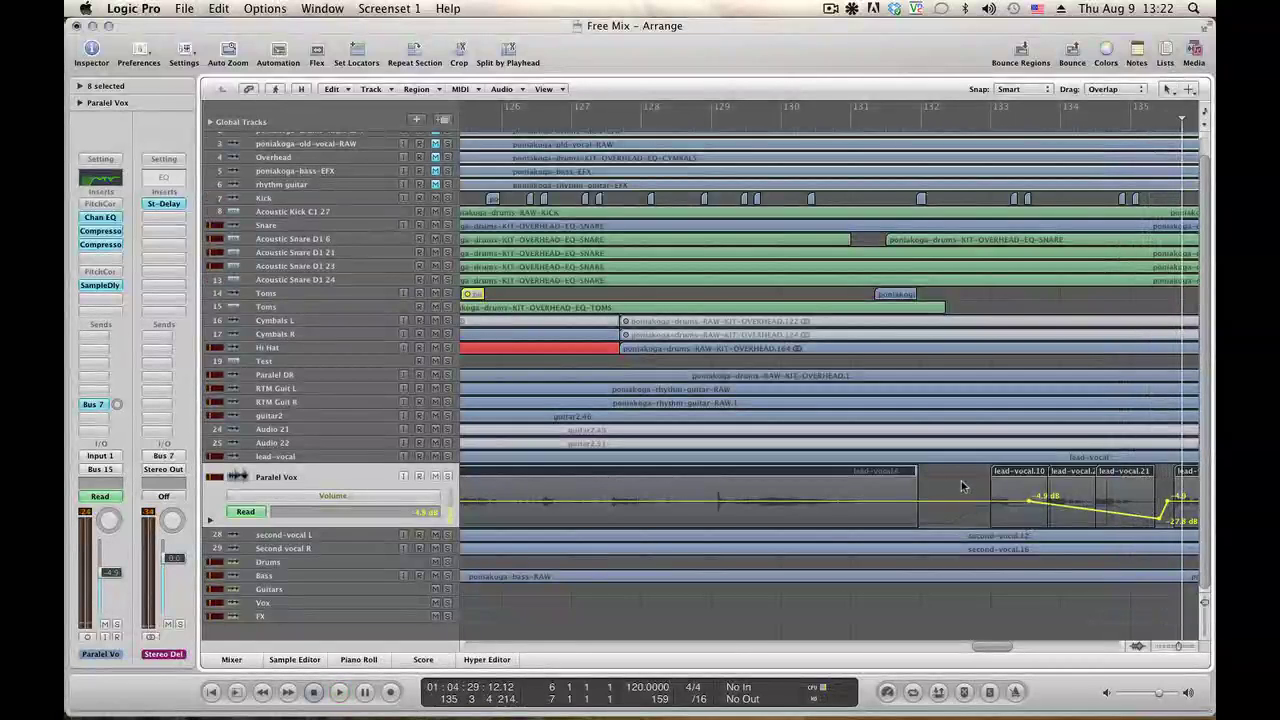
Hide the track automation, shift the lead-vocal.21 region on Paralel Vox slightly later and resume playback.
{"action": "key", "text": "a"}
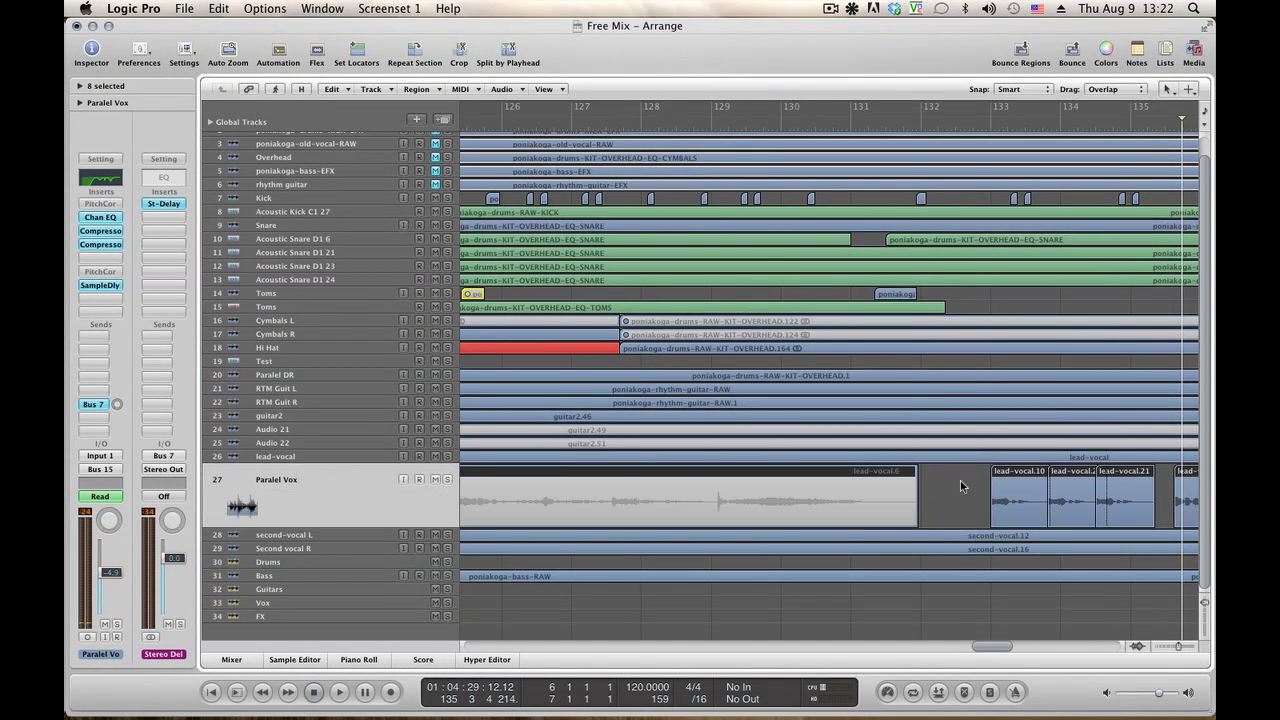
{"action": "left_click", "coordinate": [1164, 489]}
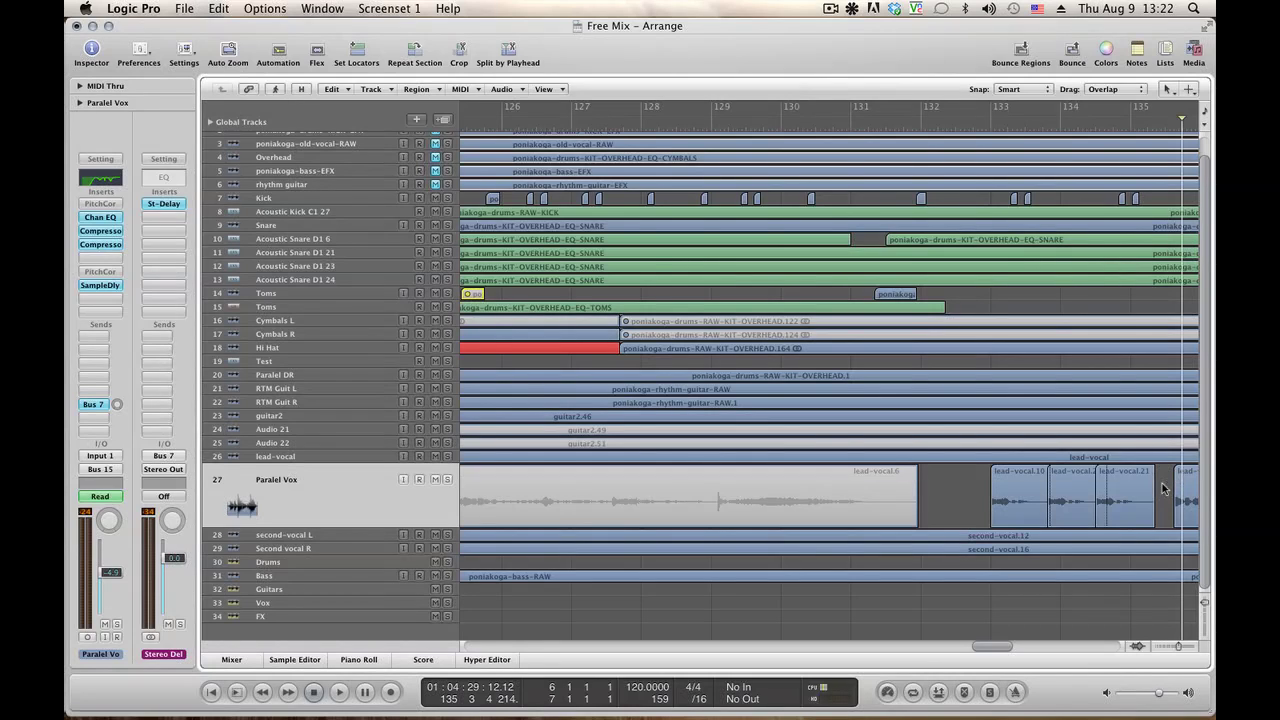
{"action": "left_click_drag", "start_coordinate": [1114, 473], "coordinate": [1121, 473]}
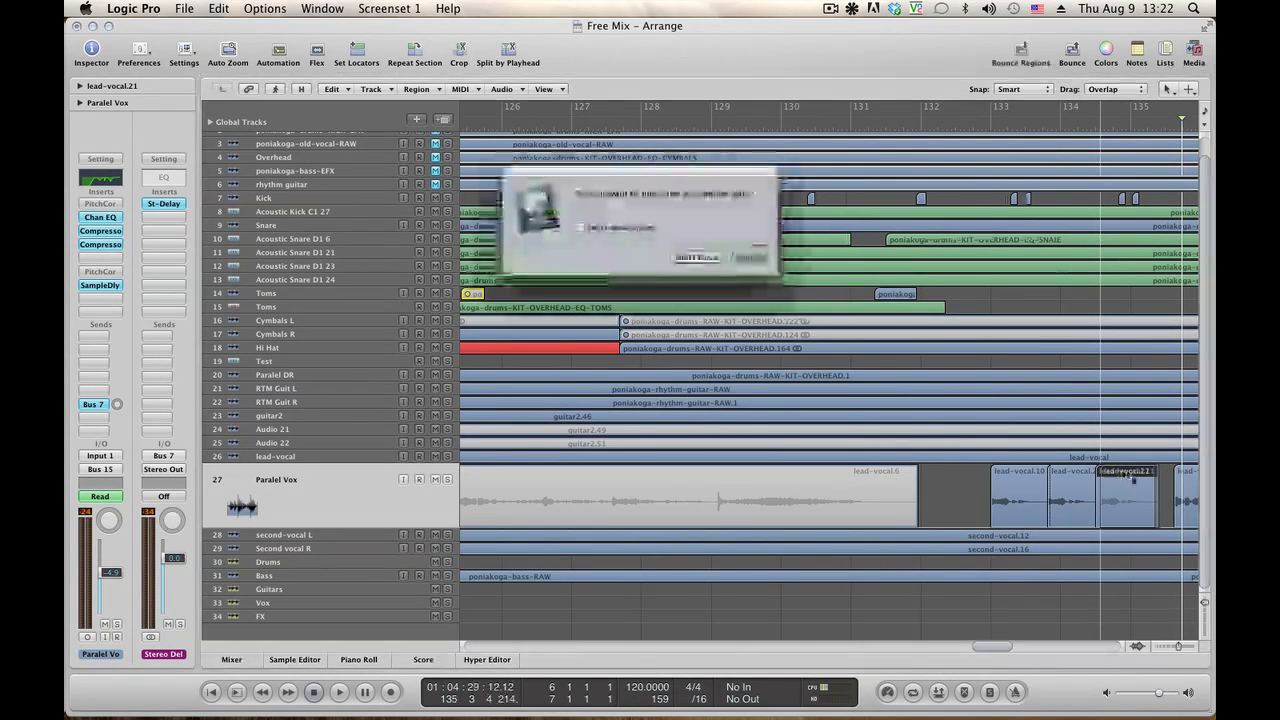
{"action": "left_click", "coordinate": [748, 257]}
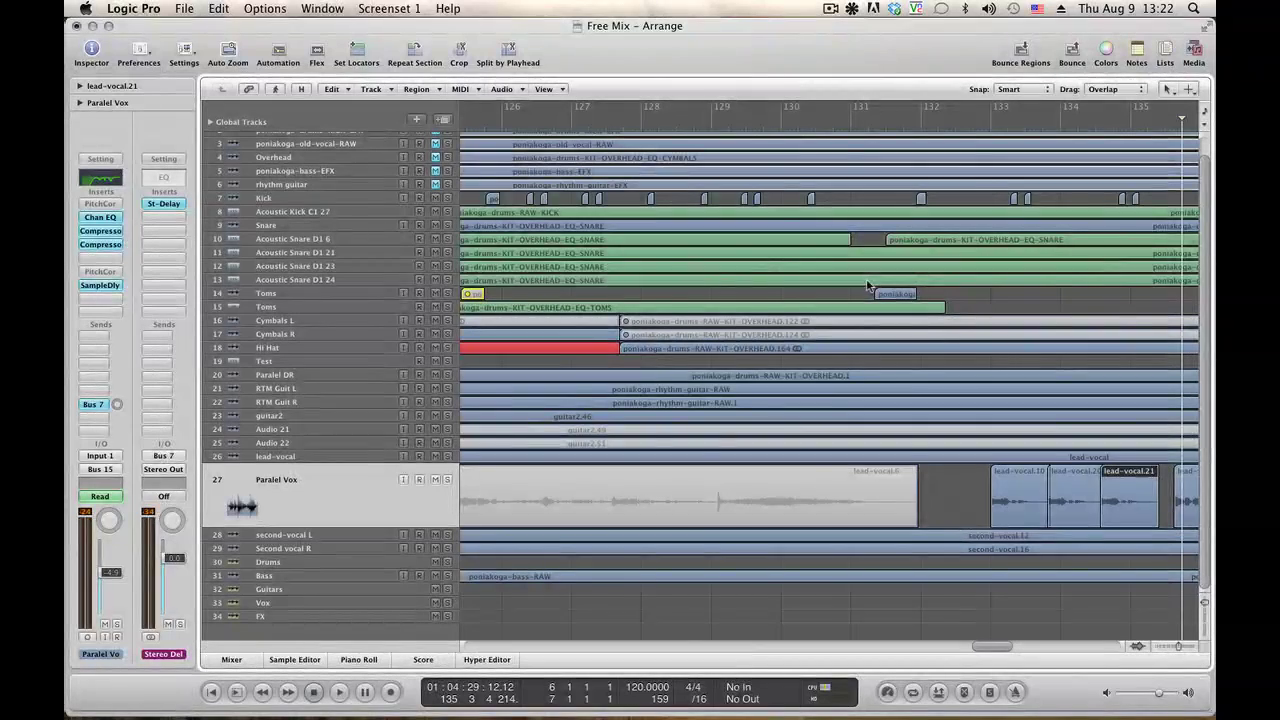
{"action": "key", "text": "space"}
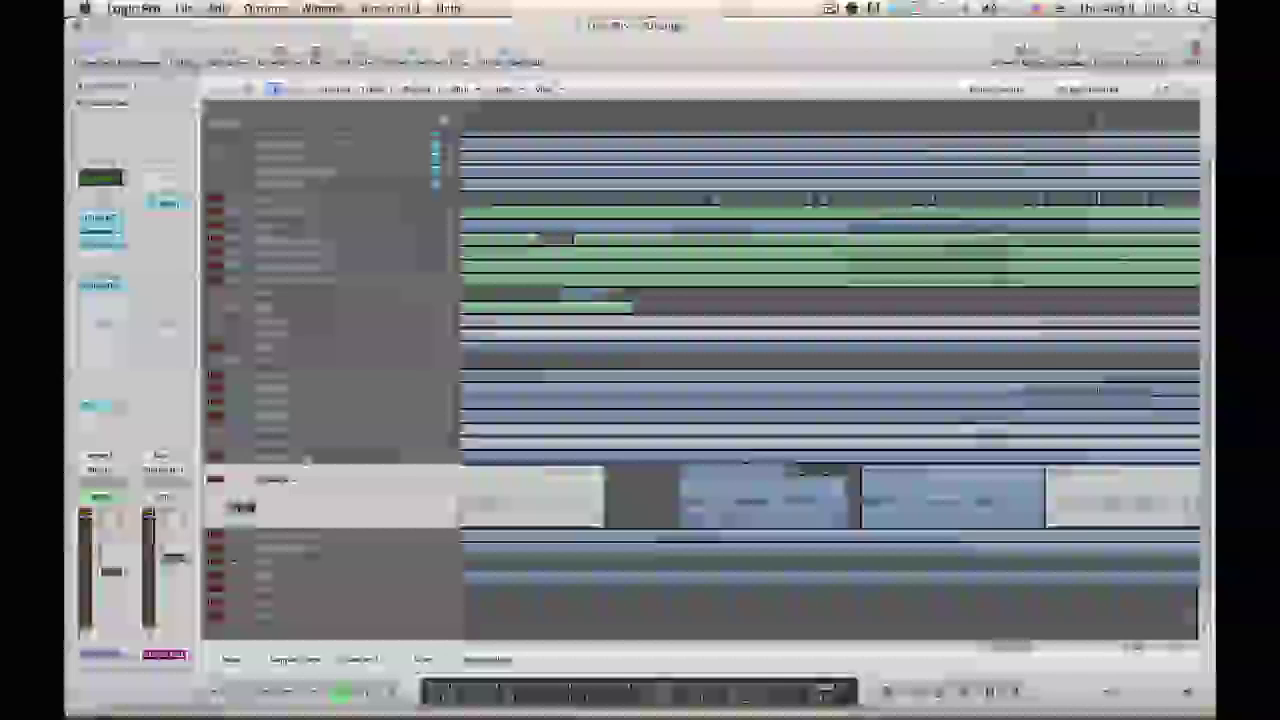
Display the lead-vocal's Send 3 (Rev Med) automation, raise the send from around bar 144, play through to the ending and hide the automation.
{"action": "left_click", "coordinate": [306, 459]}
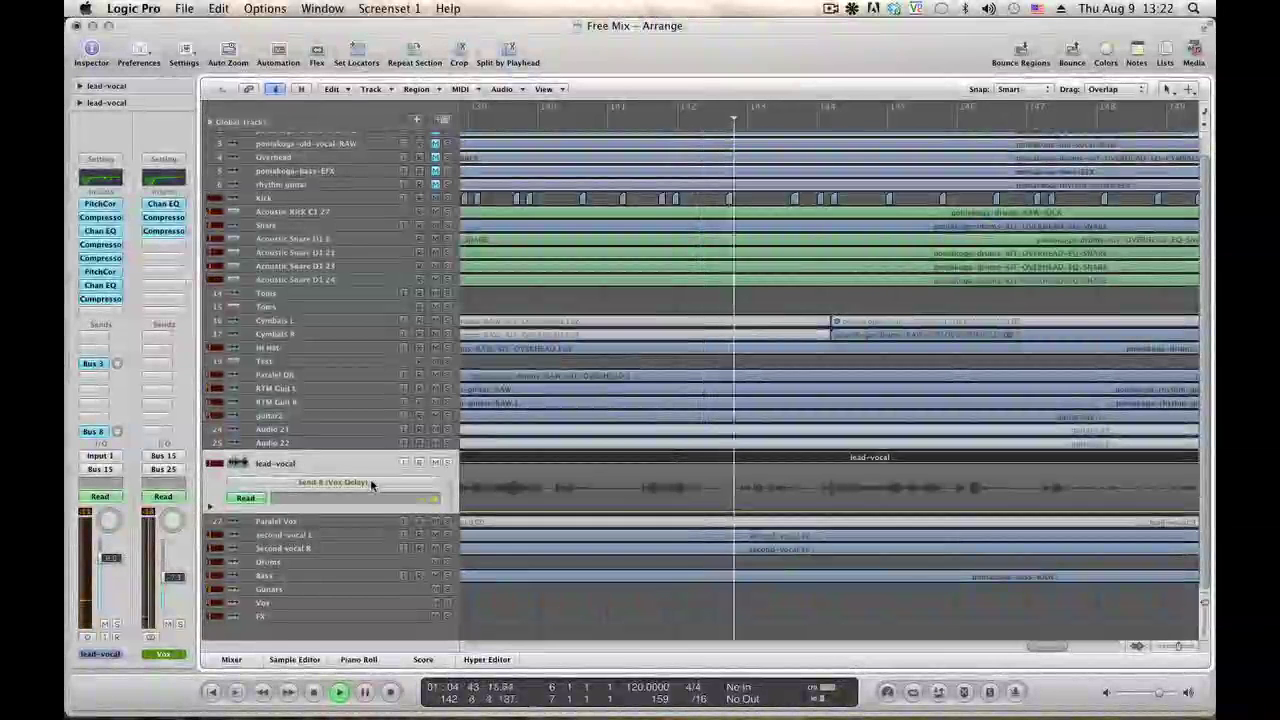
{"action": "left_click", "coordinate": [371, 484]}
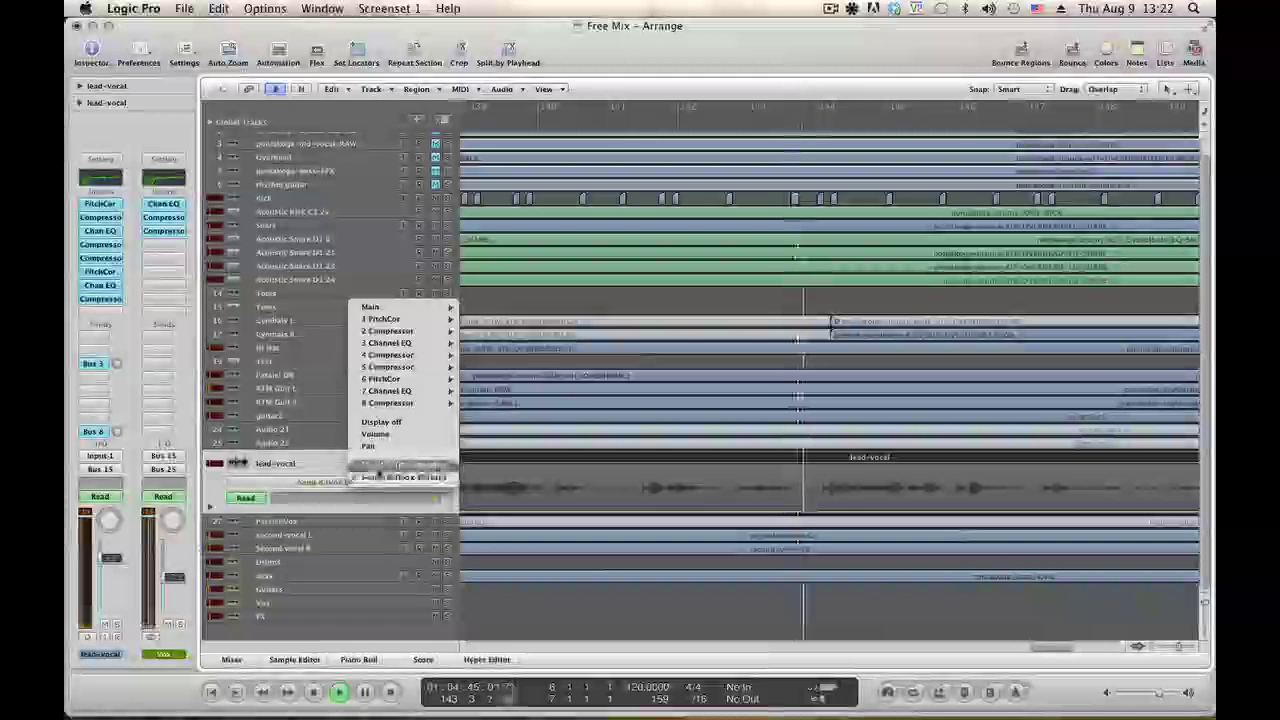
{"action": "left_click", "coordinate": [399, 466]}
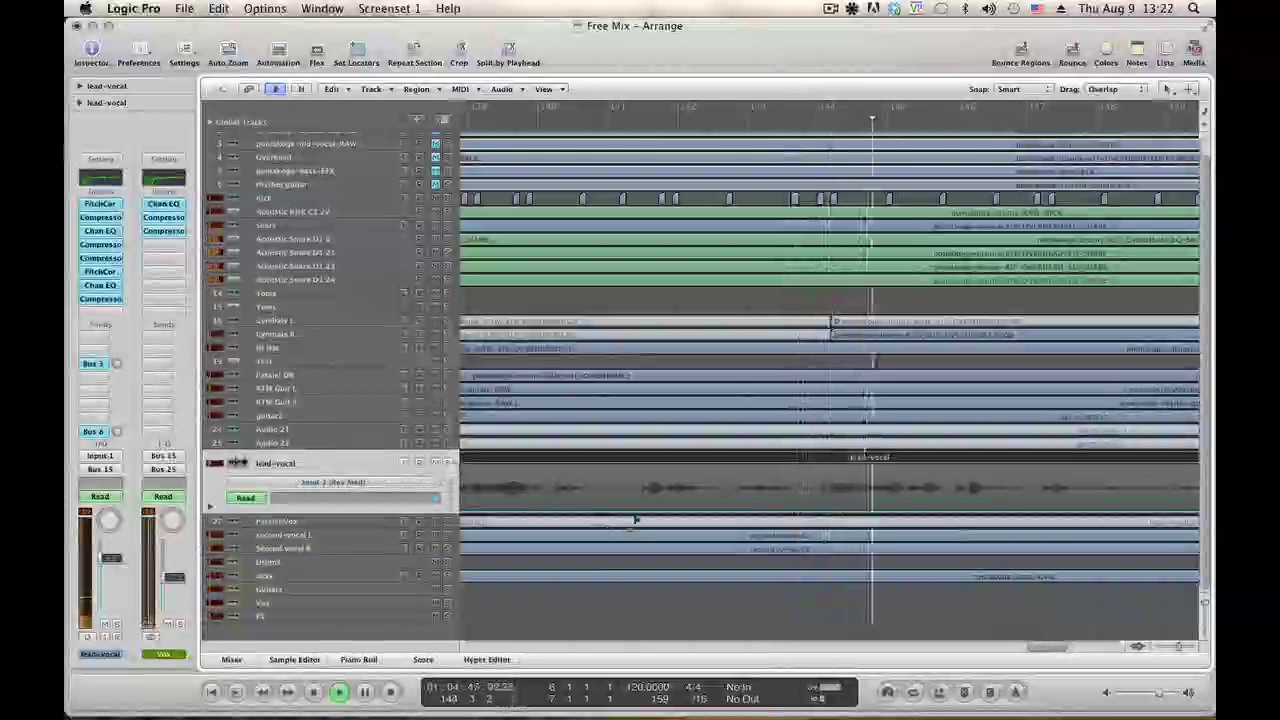
{"action": "left_click", "coordinate": [800, 512]}
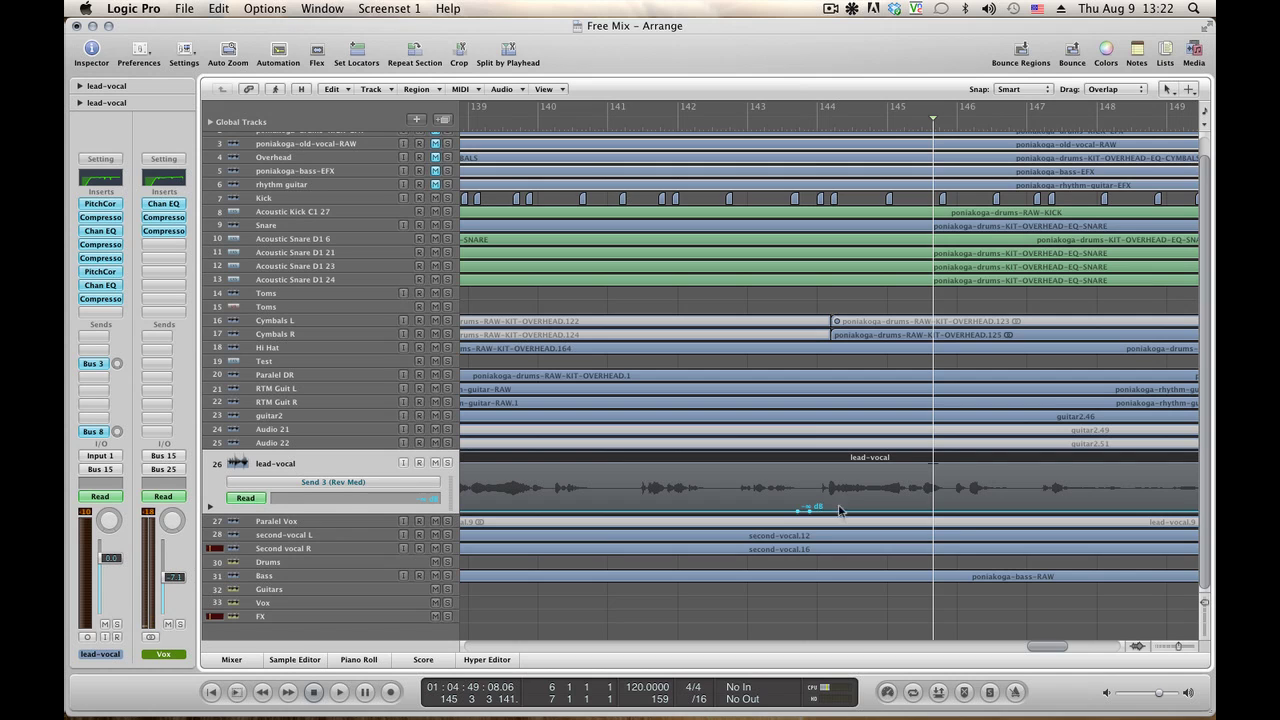
{"action": "left_click_drag", "start_coordinate": [840, 510], "coordinate": [842, 506]}
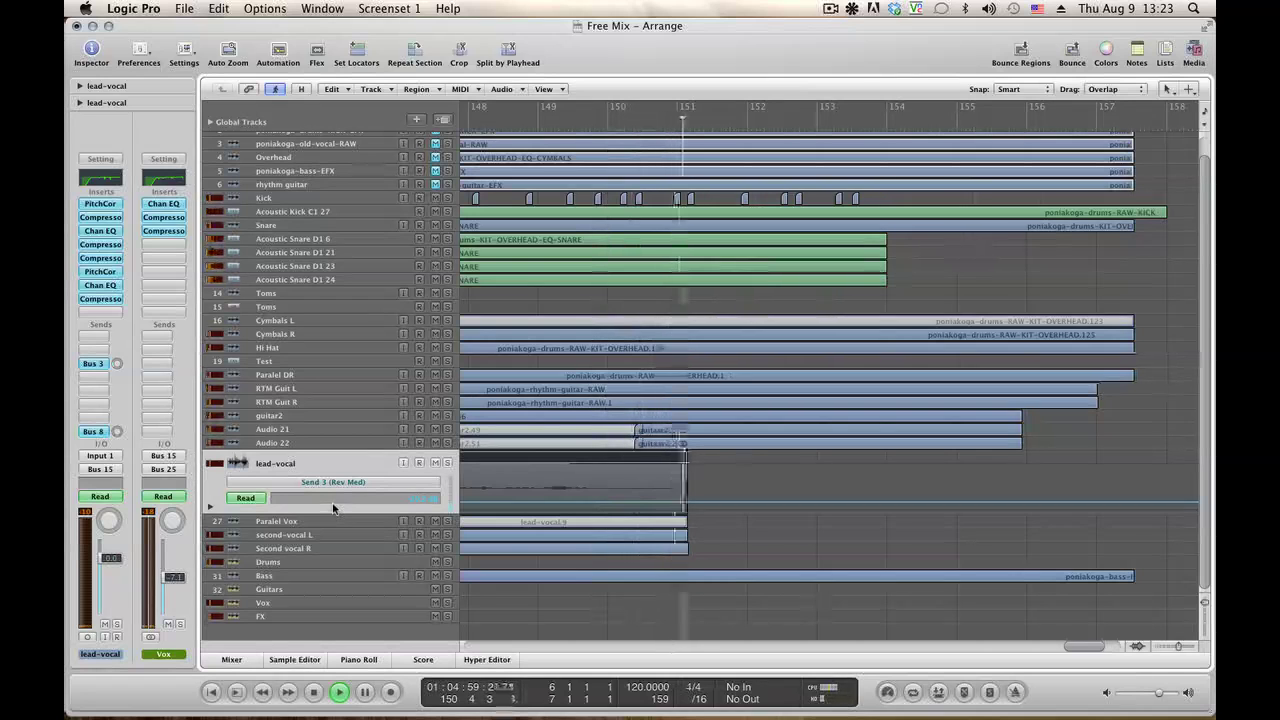
{"action": "key", "text": "space"}
{"action": "key", "text": "a"}
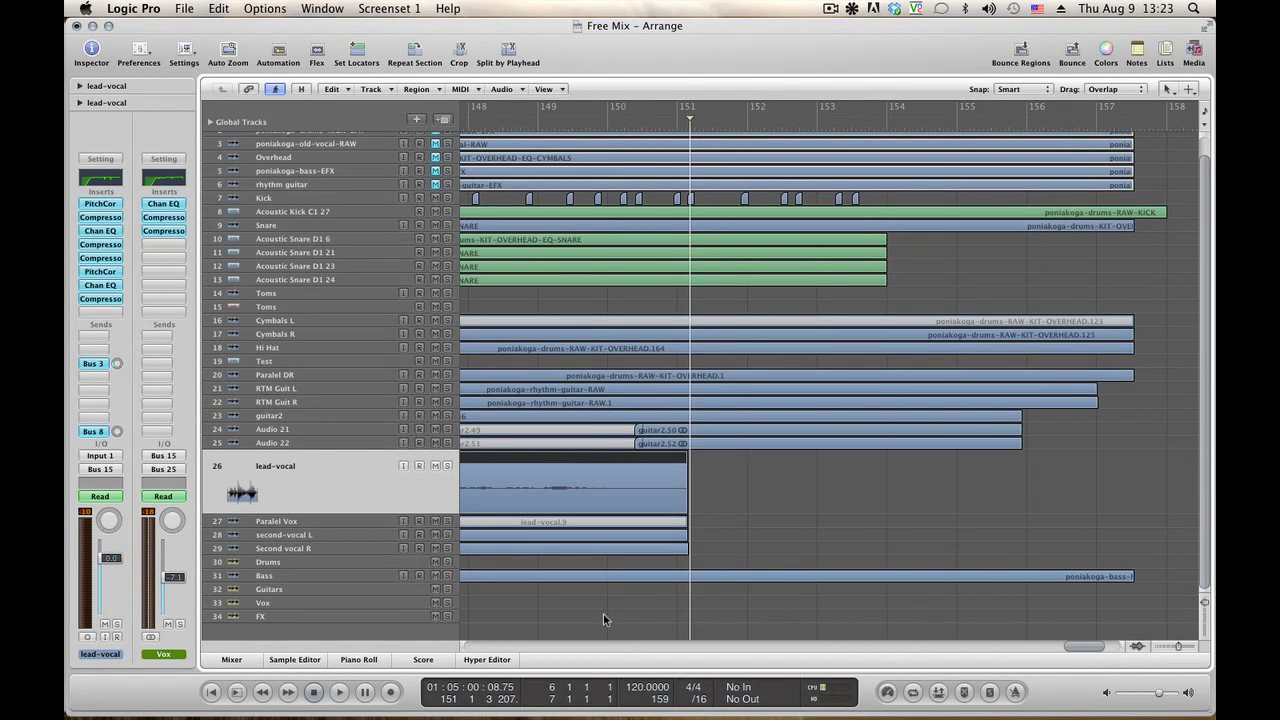
Audition the vocal phrase from around bar 108 and display the lead-vocal track's Volume automation.
{"action": "left_click_drag", "start_coordinate": [1083, 648], "coordinate": [927, 652]}
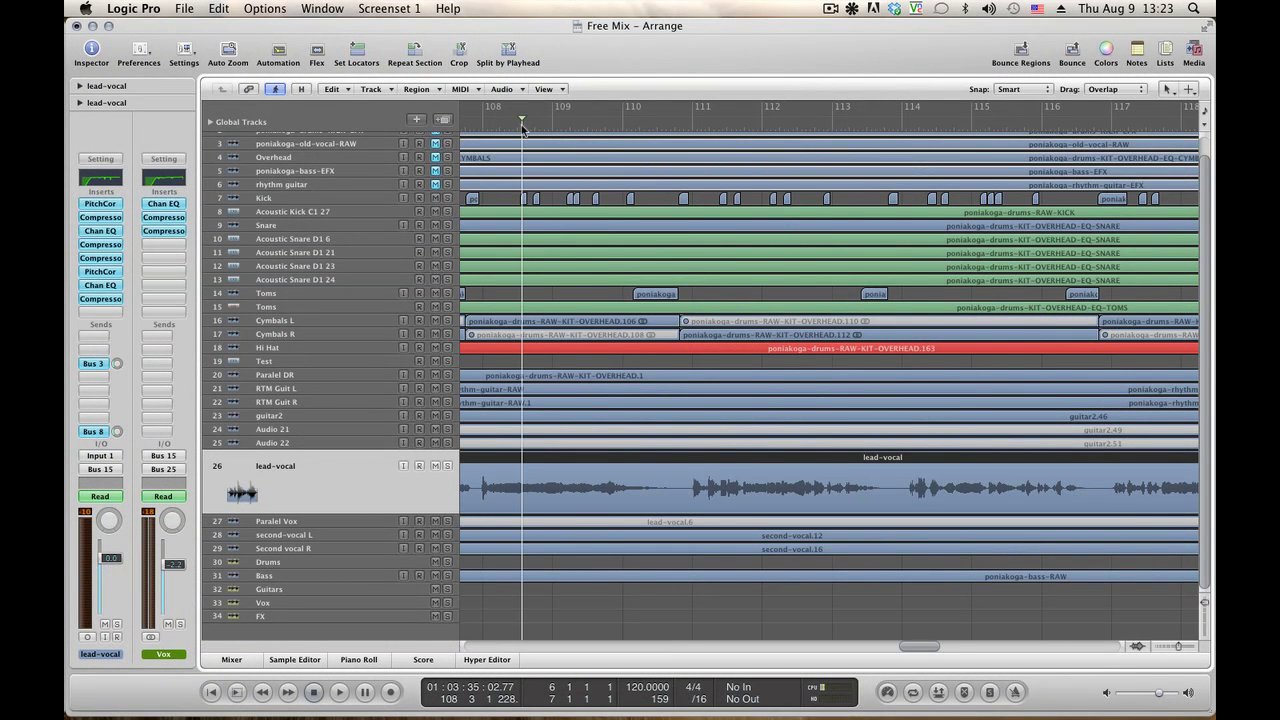
{"action": "key", "text": "space"}
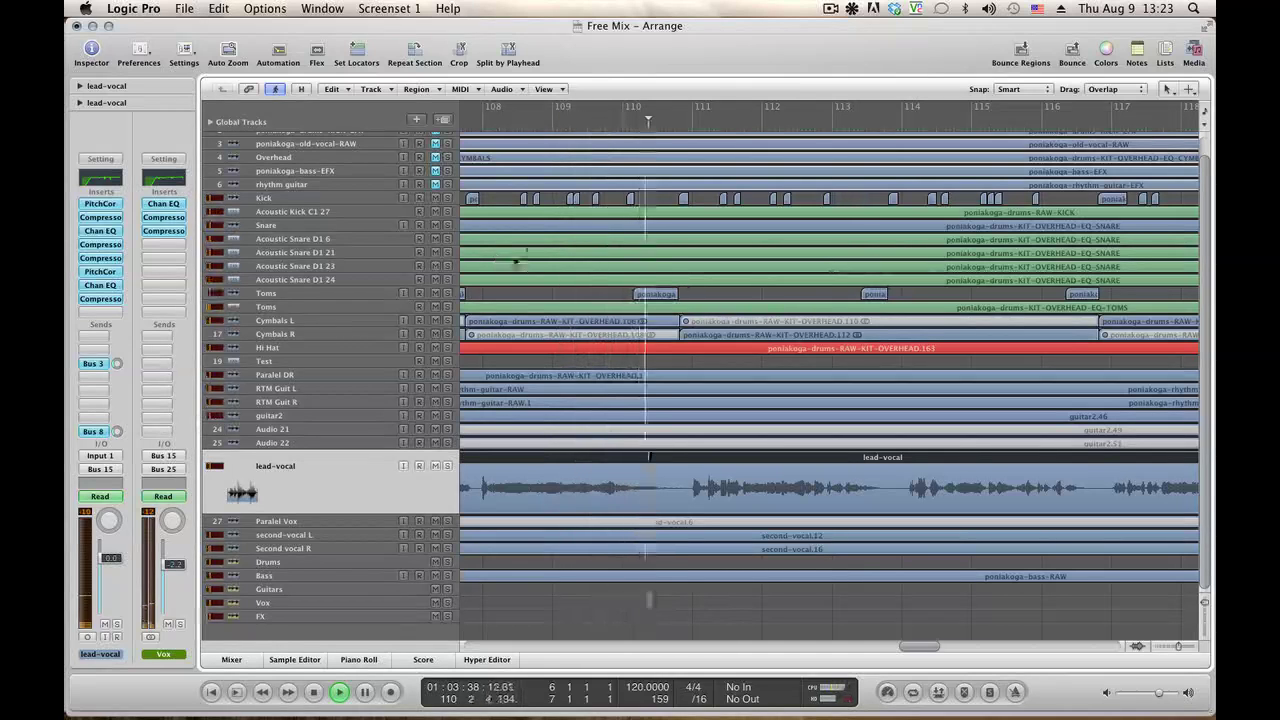
{"action": "key", "text": "space"}
{"action": "key", "text": "space"}
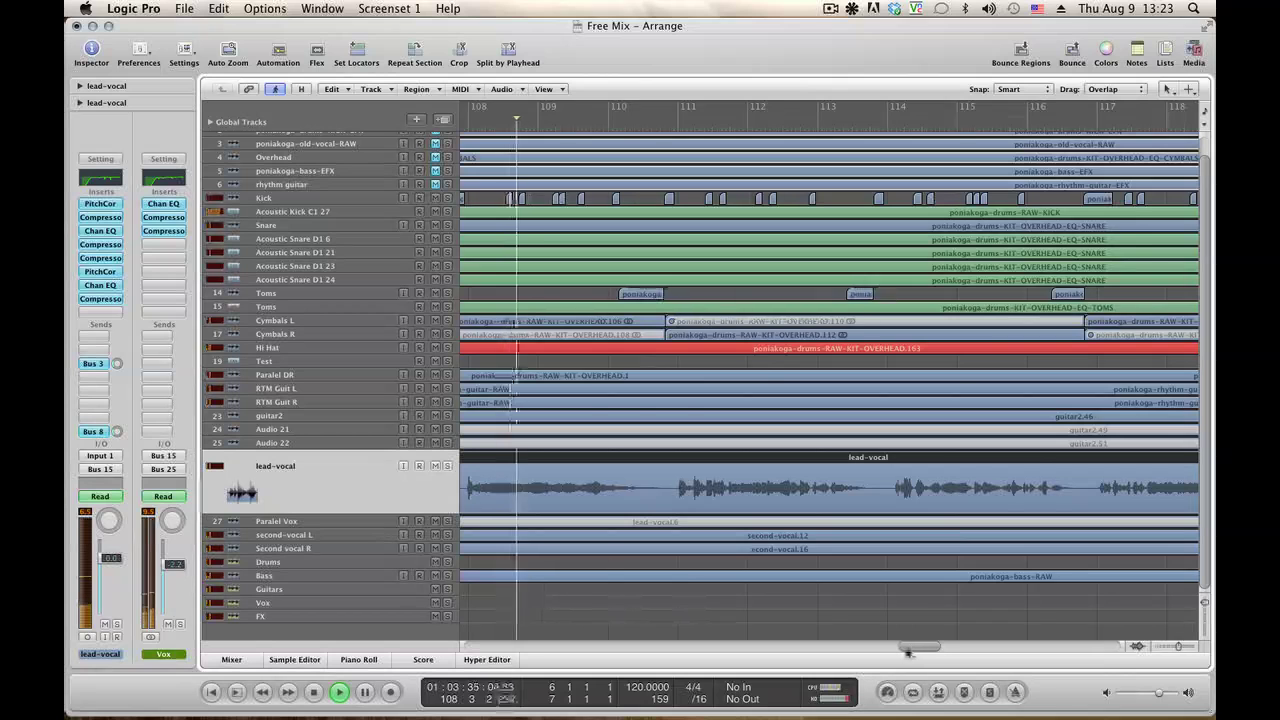
{"action": "left_click_drag", "start_coordinate": [912, 644], "coordinate": [904, 645]}
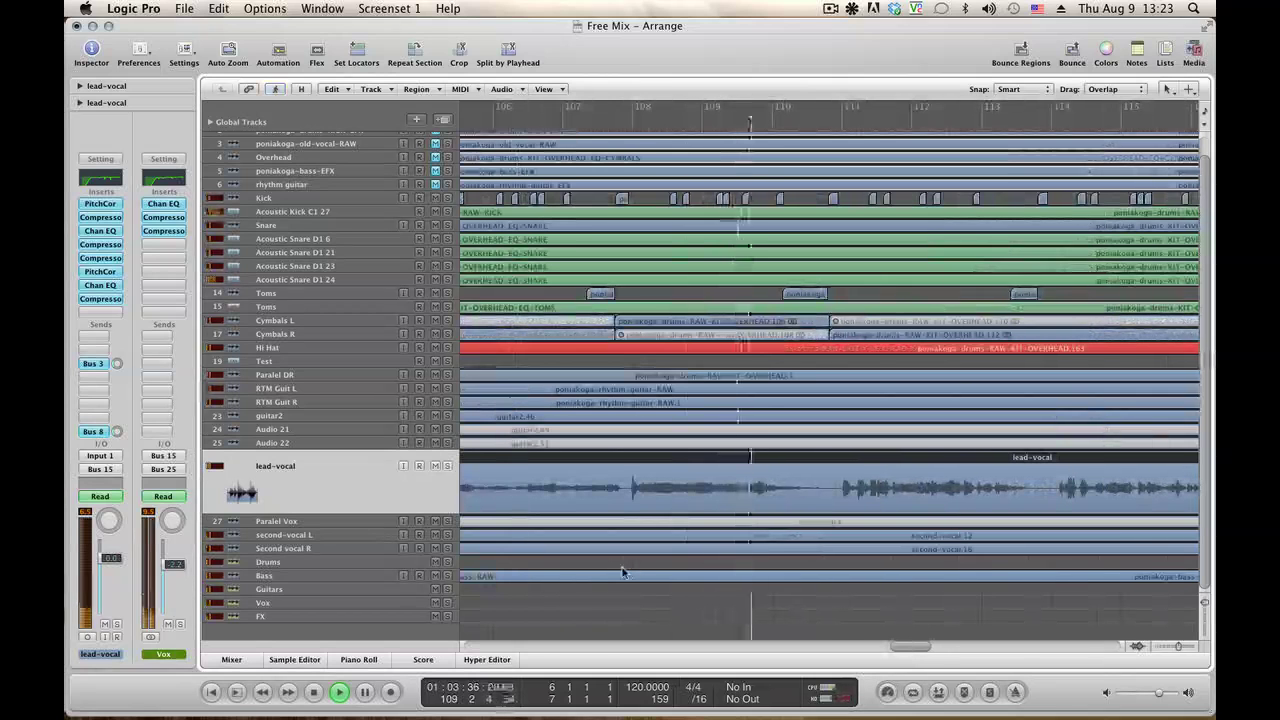
{"action": "key", "text": "a"}
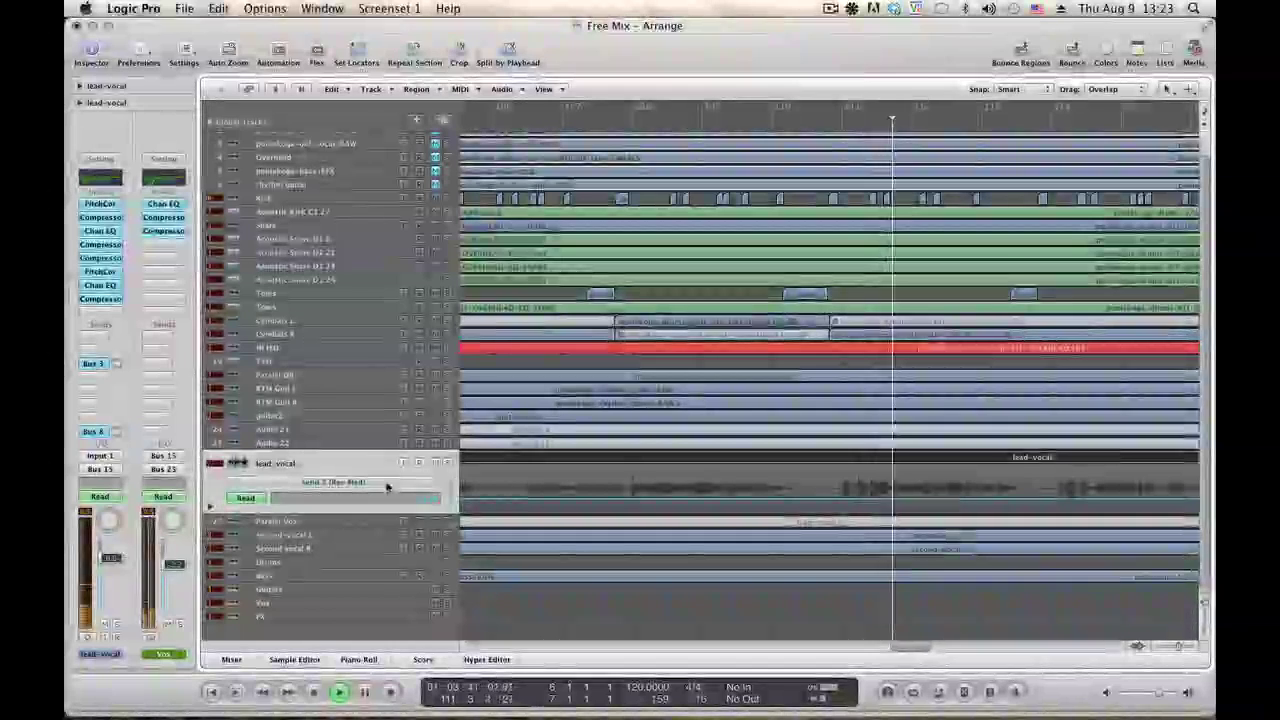
{"action": "left_click", "coordinate": [387, 487]}
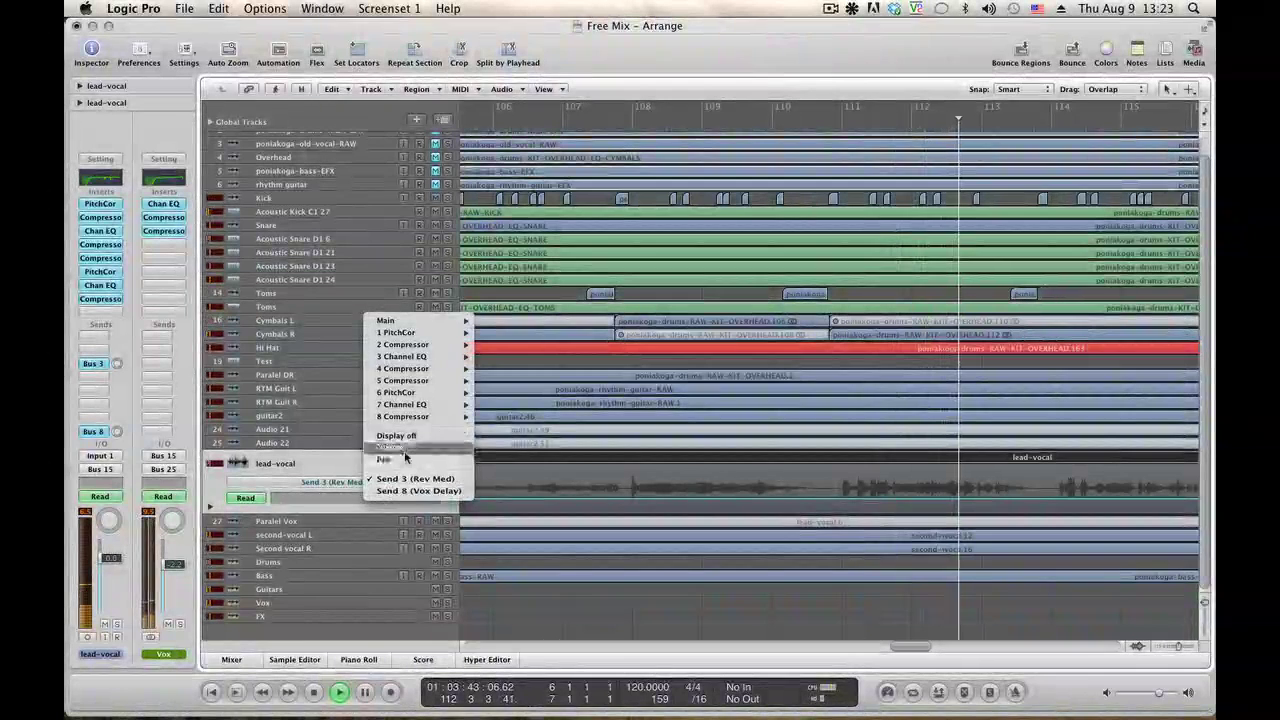
{"action": "left_click", "coordinate": [405, 457]}
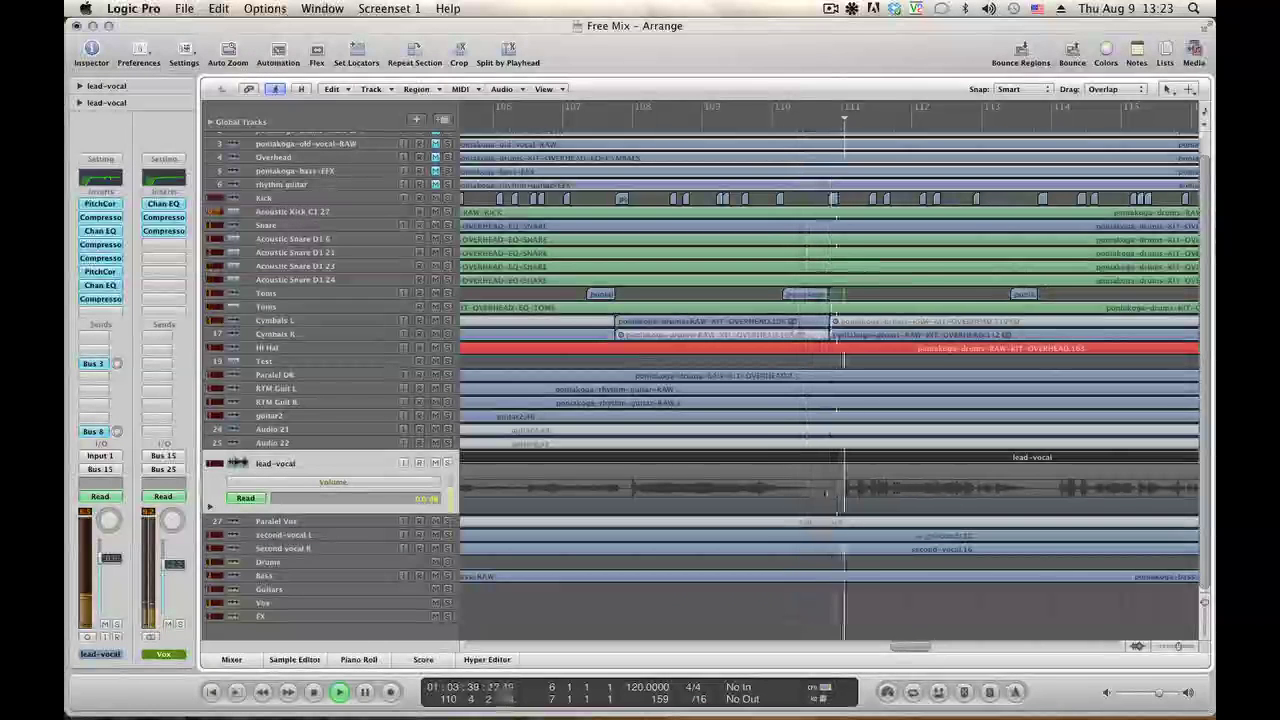
{"action": "left_click", "coordinate": [797, 490]}
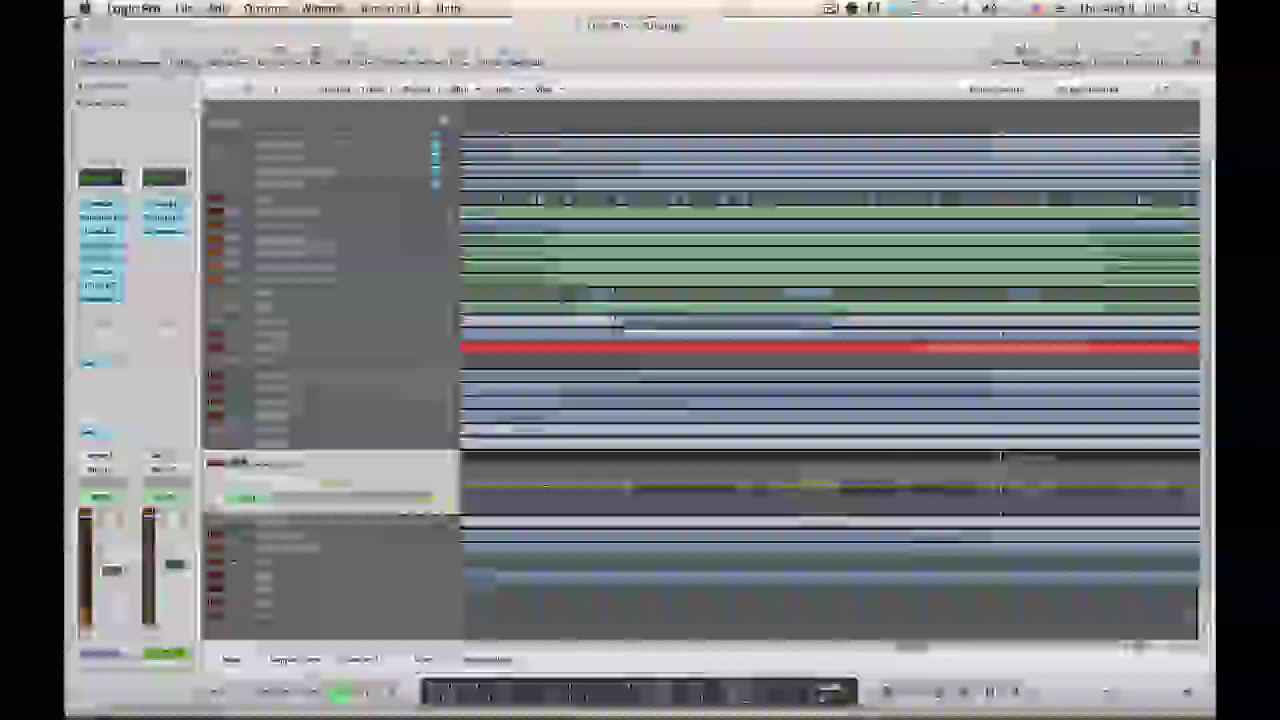
{"action": "left_click", "coordinate": [218, 8]}
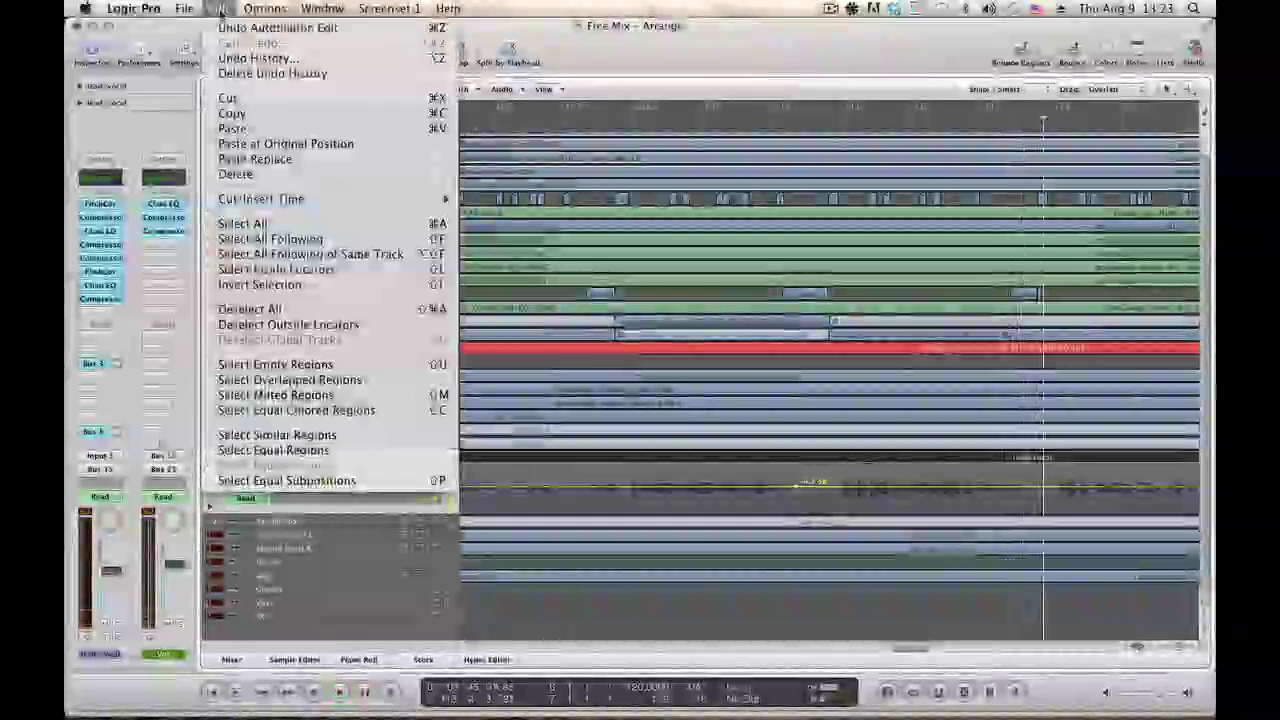
{"action": "left_click", "coordinate": [222, 28]}
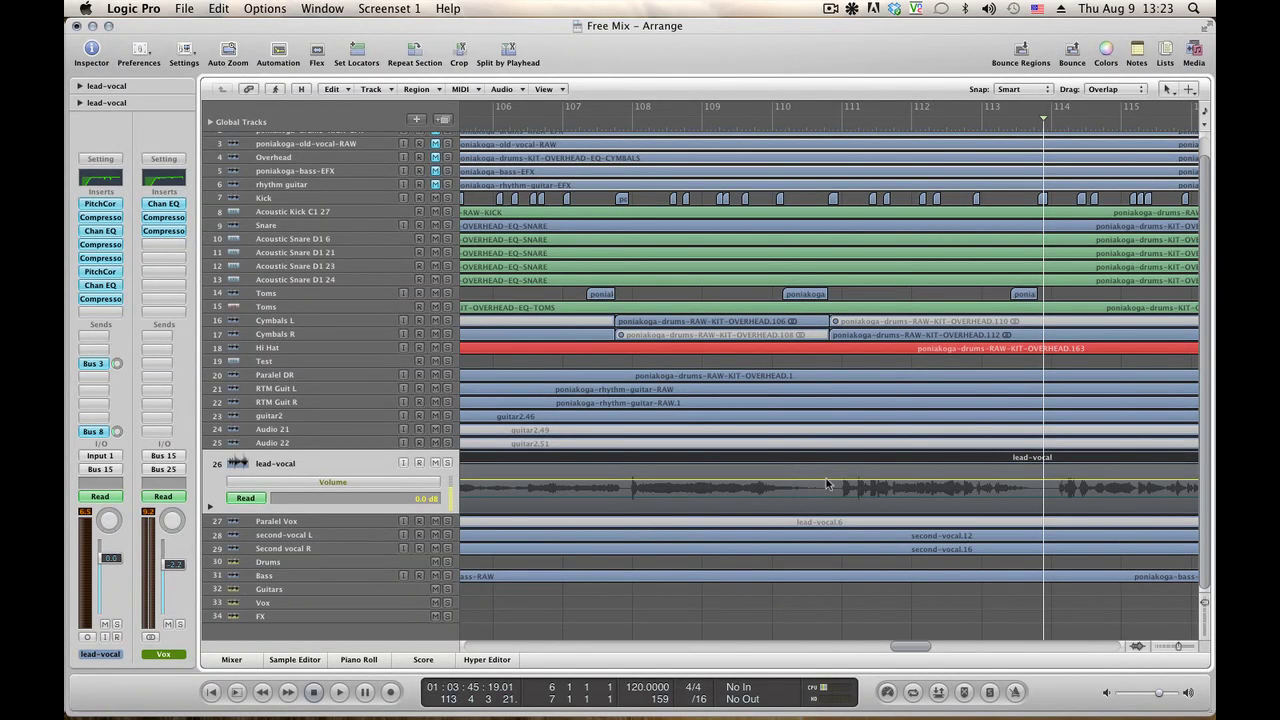
Add lead-vocal volume points around bars 108 and 110, pull the one just before bar 108 to -2.5 dB and play the phrase.
{"action": "left_click", "coordinate": [622, 485]}
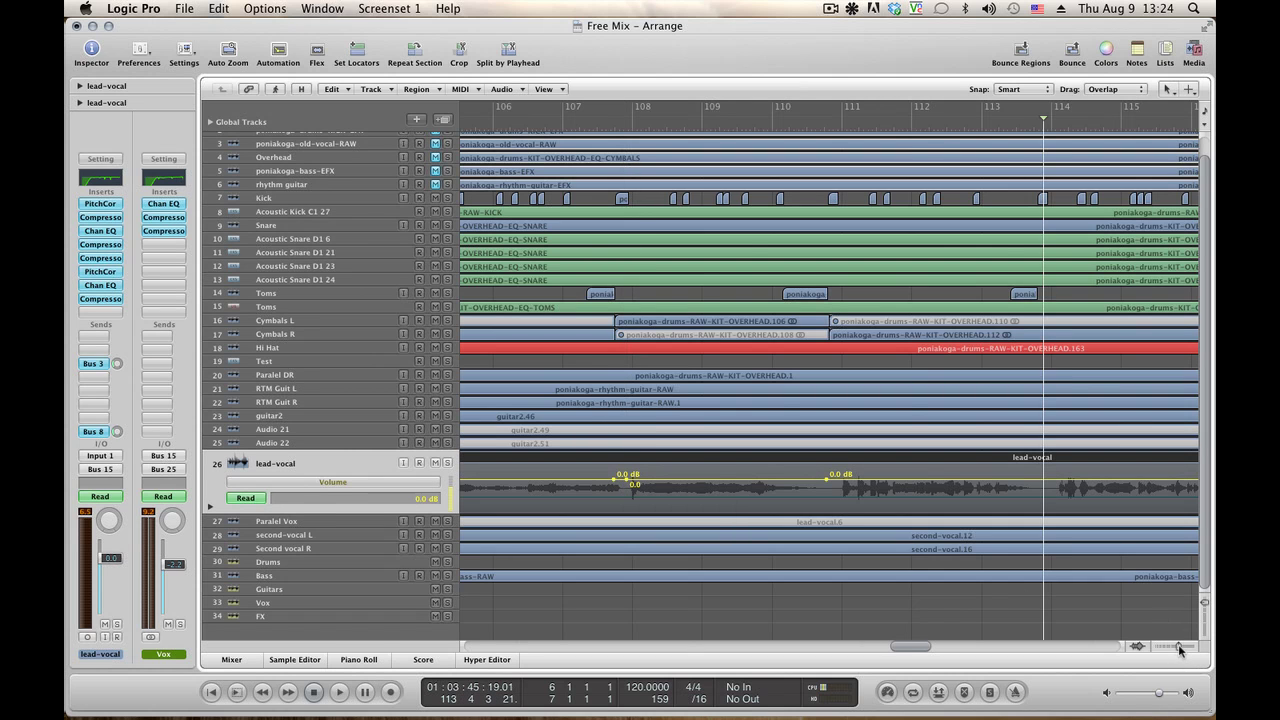
{"action": "left_click_drag", "start_coordinate": [1180, 648], "coordinate": [1182, 648]}
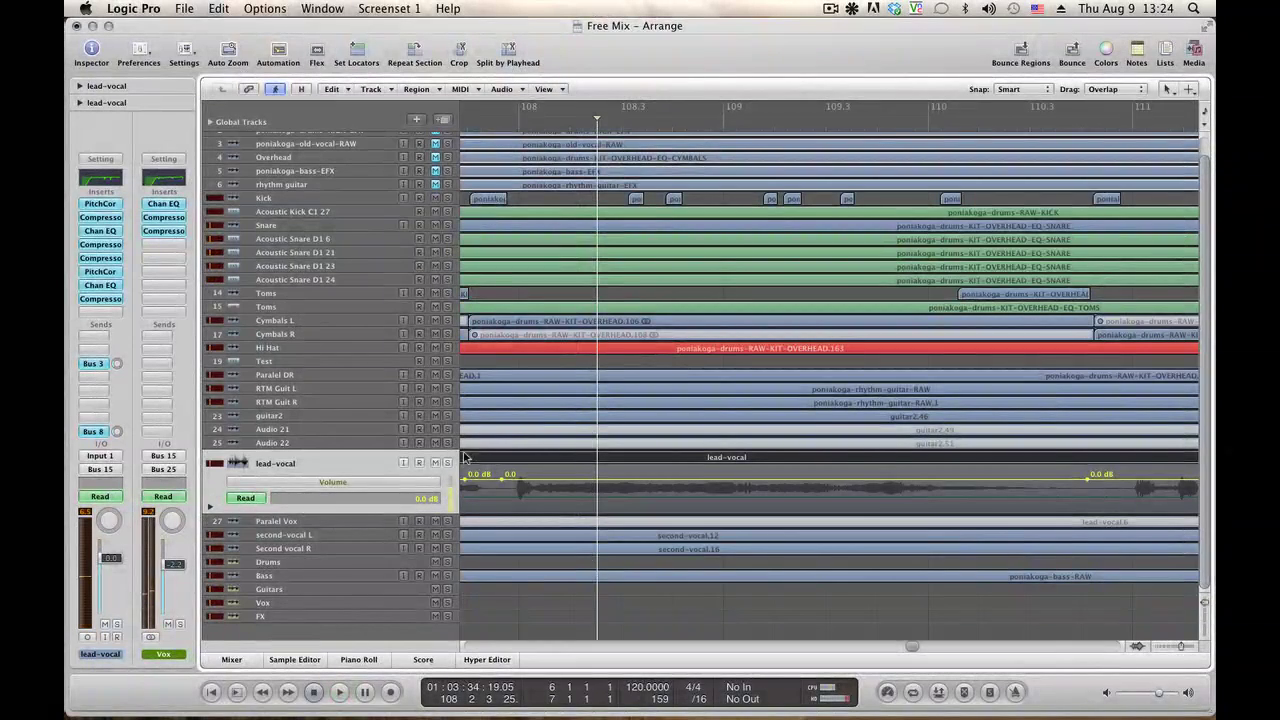
{"action": "left_click_drag", "start_coordinate": [466, 485], "coordinate": [504, 488]}
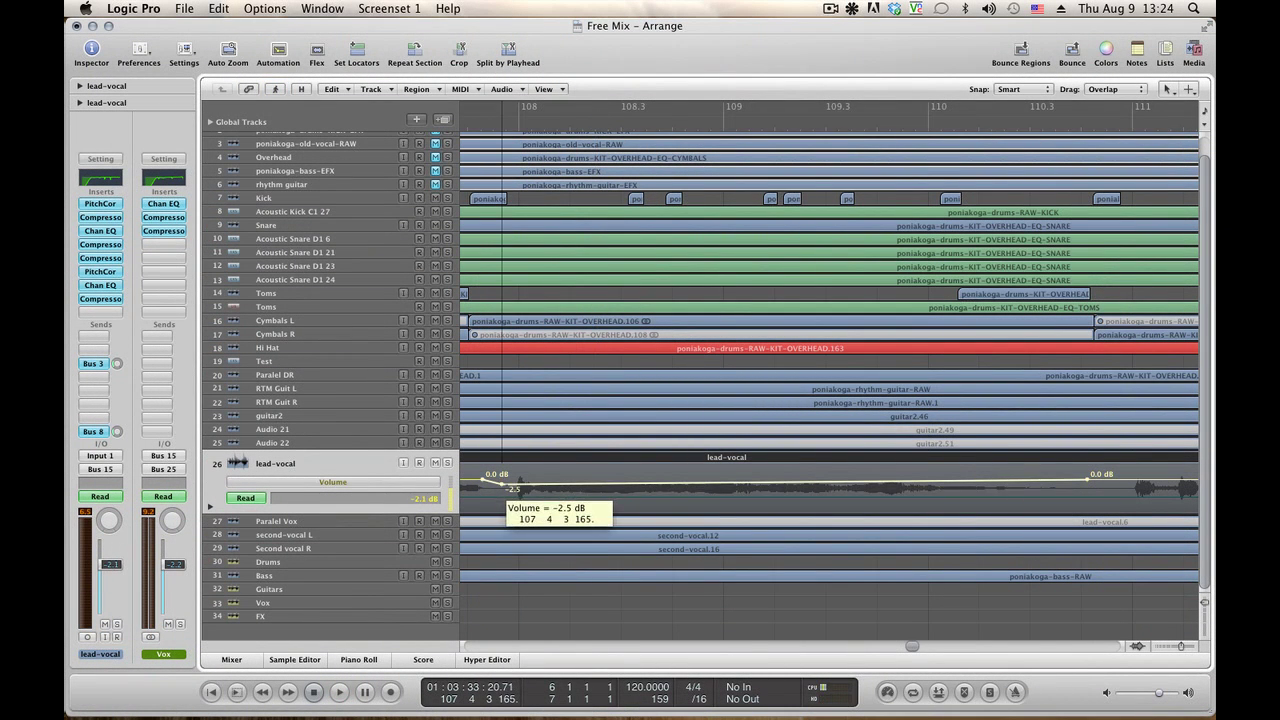
{"action": "key", "text": "space"}
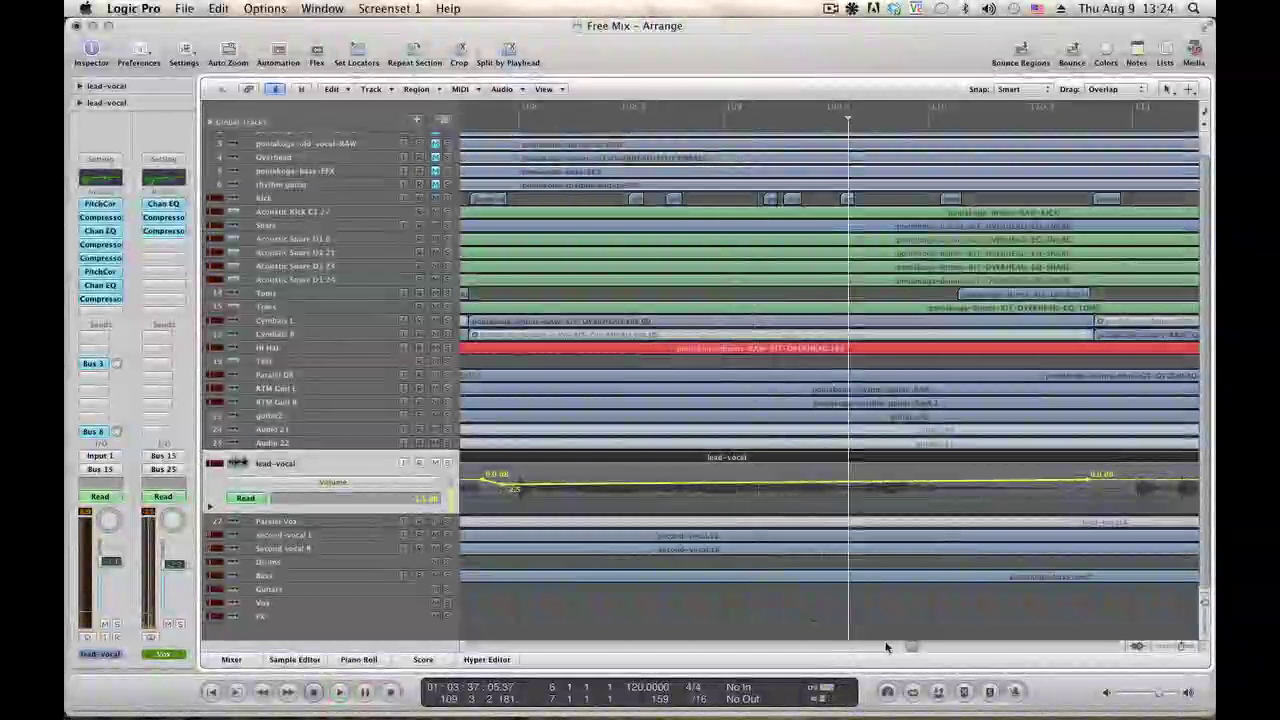
Audition the lead-vocal dip before bar 108 and move its 0.0 dB starting point earlier, to around bar 107.3.
{"action": "scroll", "coordinate": [880, 646], "scroll_direction": "left", "scroll_amount": 5}
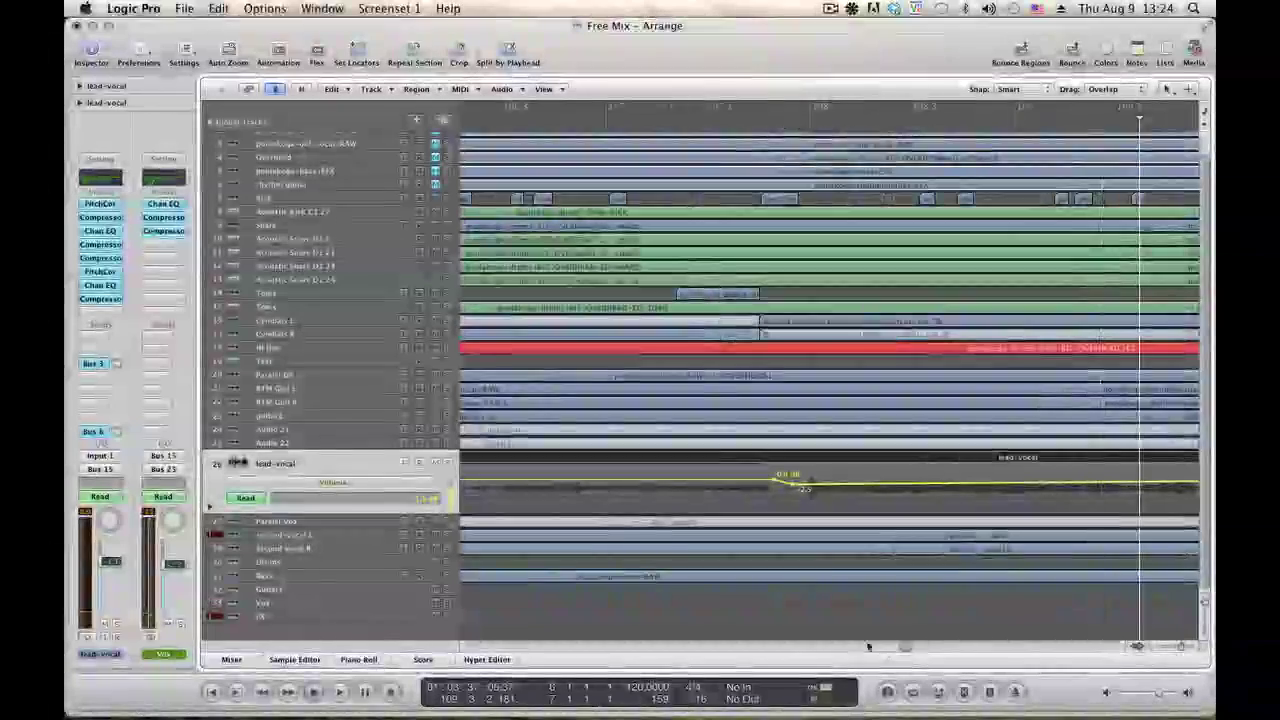
{"action": "key", "text": "space"}
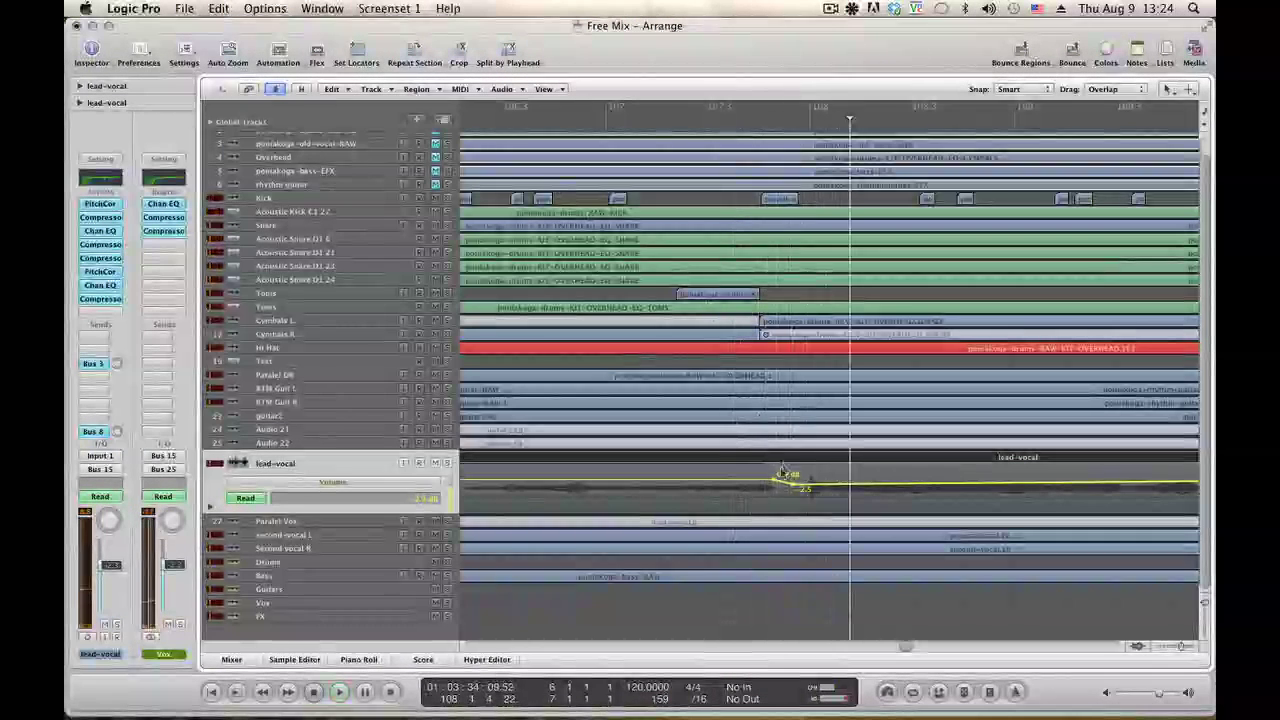
{"action": "key", "text": "space"}
{"action": "left_click_drag", "start_coordinate": [775, 484], "coordinate": [700, 480]}
{"action": "key", "text": "space"}
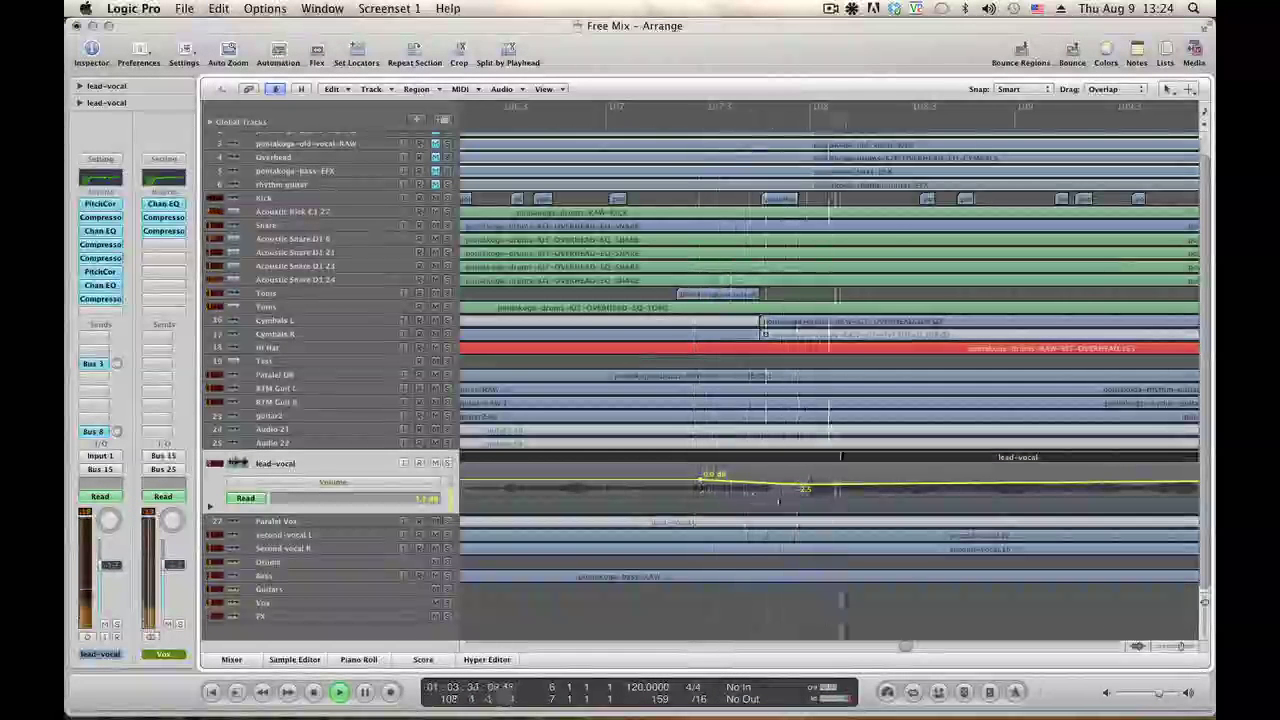
Lower the lead-vocal volume point just before bar 108 to -5.5 dB and play through the following phrases.
{"action": "key", "text": "space"}
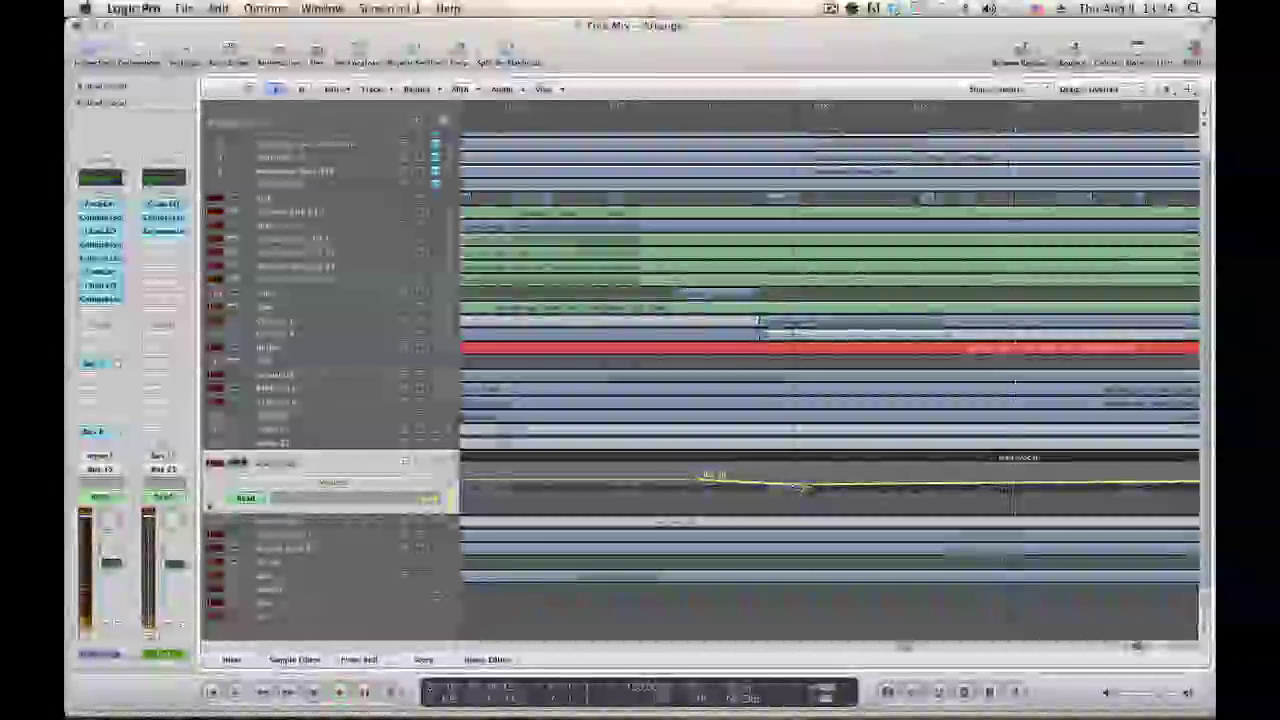
{"action": "left_click_drag", "start_coordinate": [805, 489], "coordinate": [806, 493]}
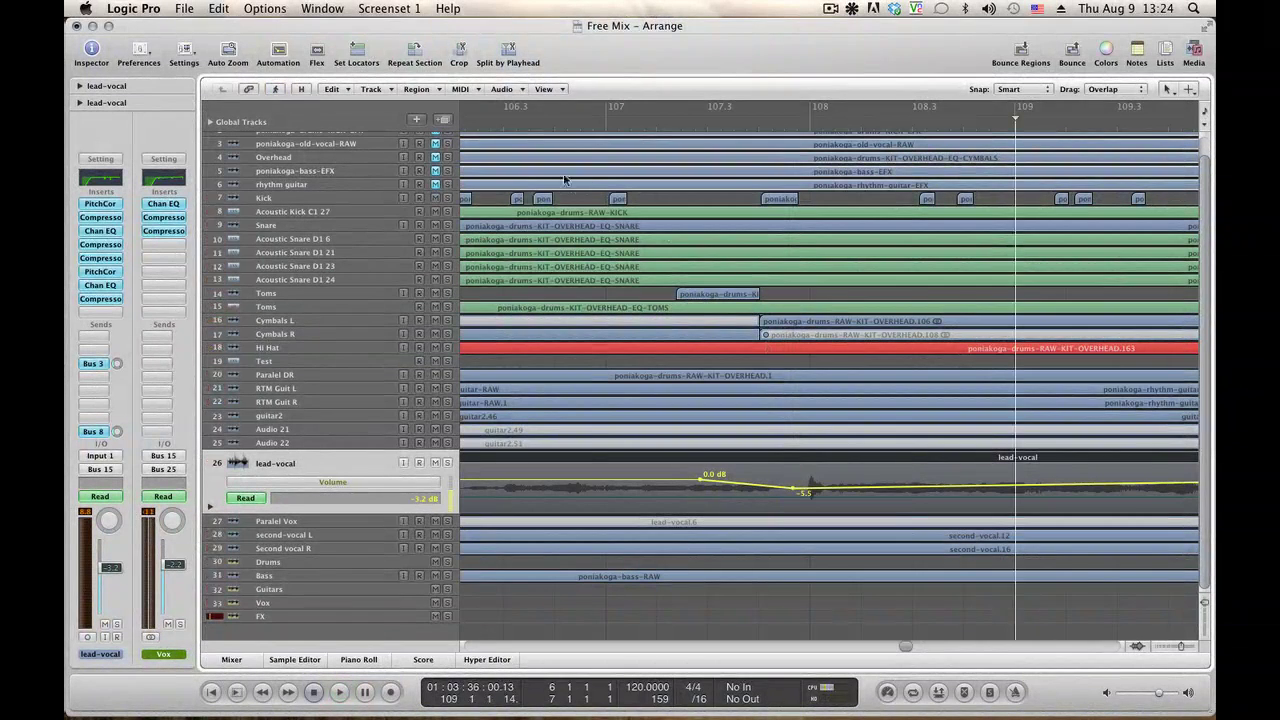
{"action": "double_click", "coordinate": [494, 124]}
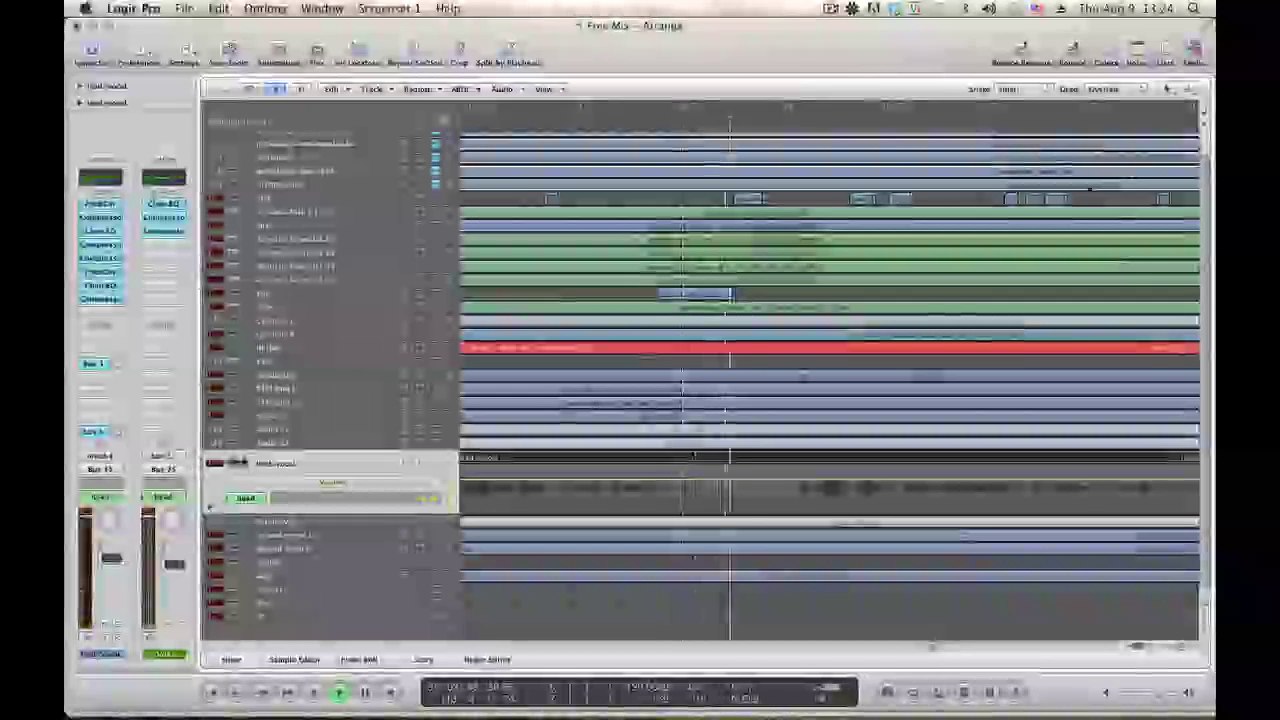
{"action": "key", "text": "space"}
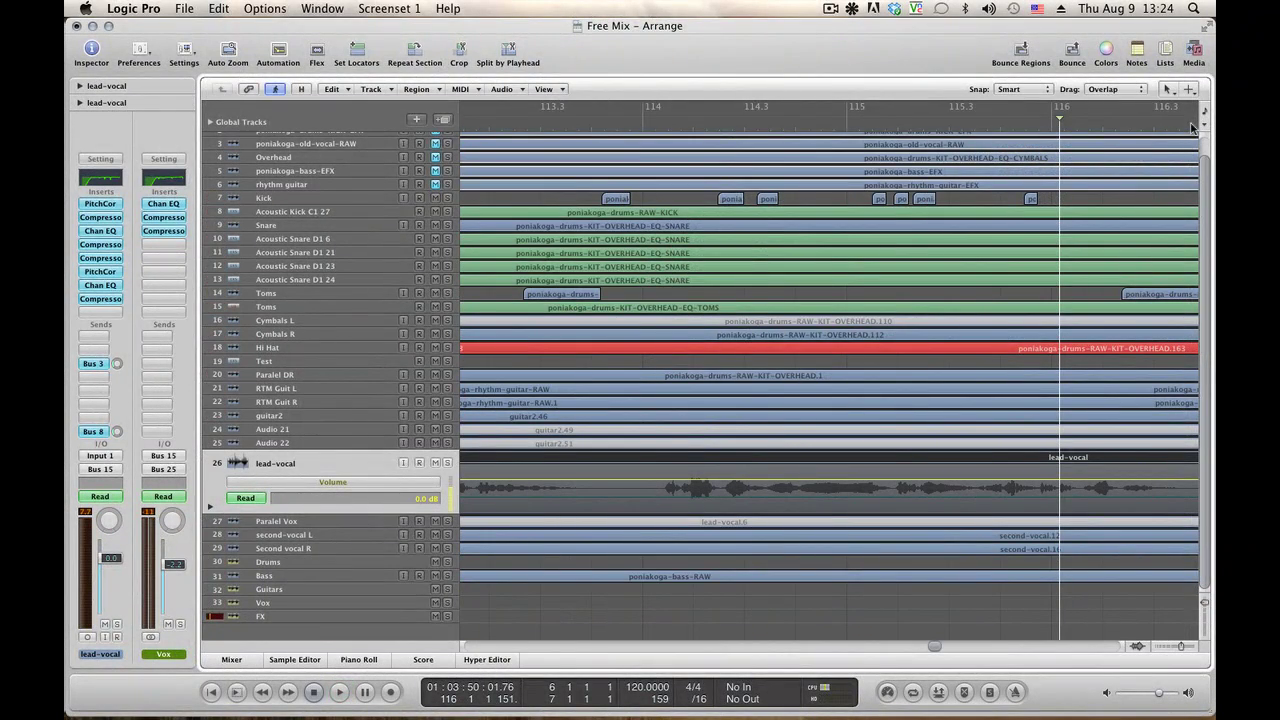
{"action": "key", "text": "space"}
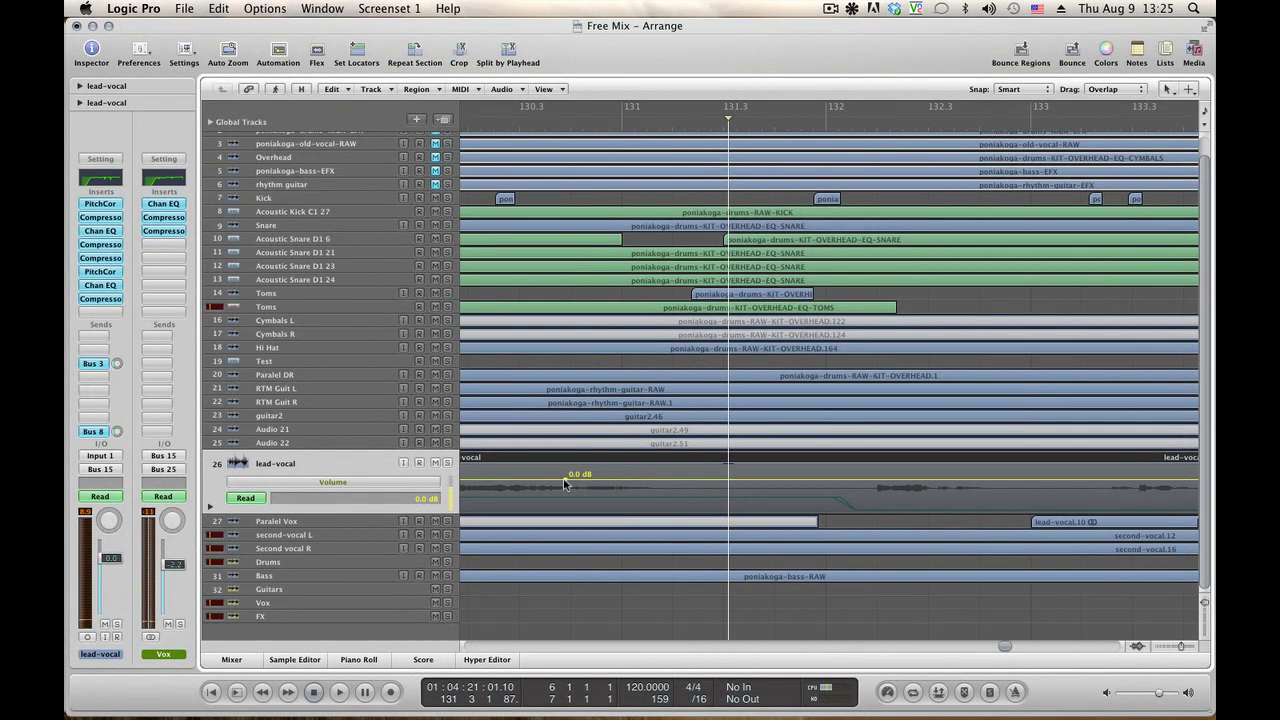
Dip the lead-vocal volume to -6.1 dB at bar 129, rising to 0.0 dB before bar 131, and resume playback.
{"action": "left_click_drag", "start_coordinate": [1211, 645], "coordinate": [1206, 641]}
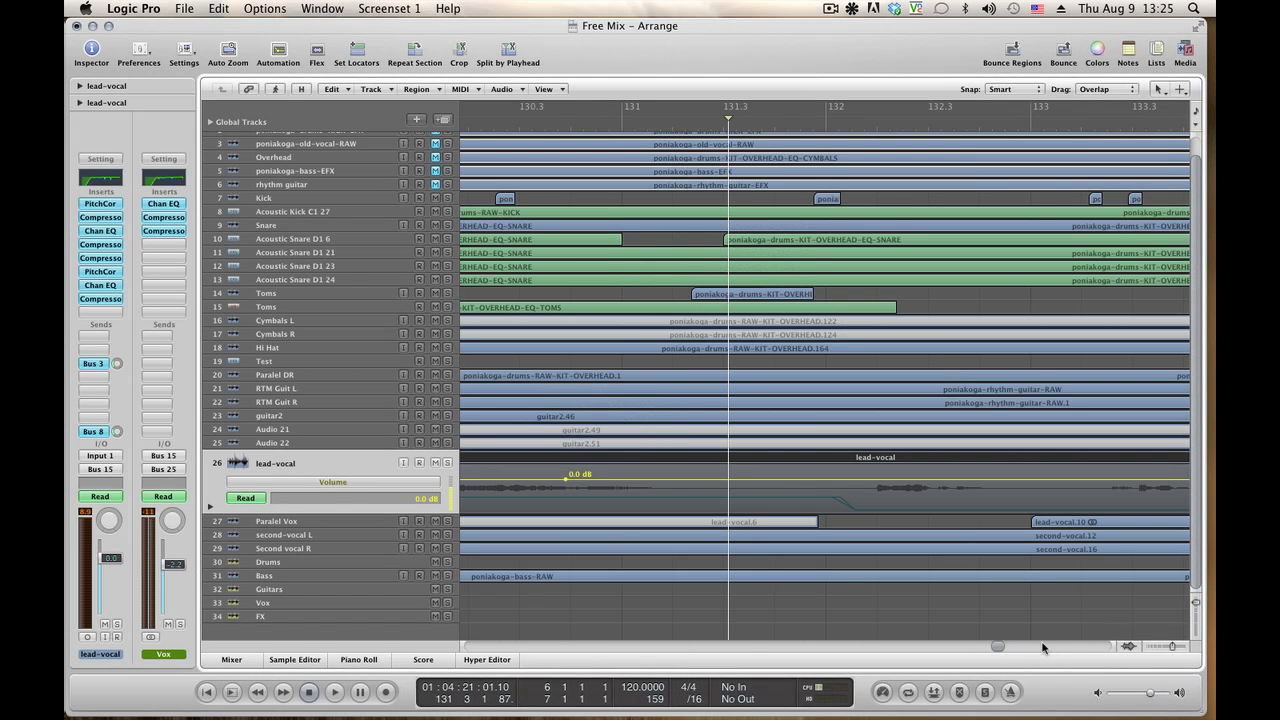
{"action": "left_click_drag", "start_coordinate": [1000, 650], "coordinate": [990, 650]}
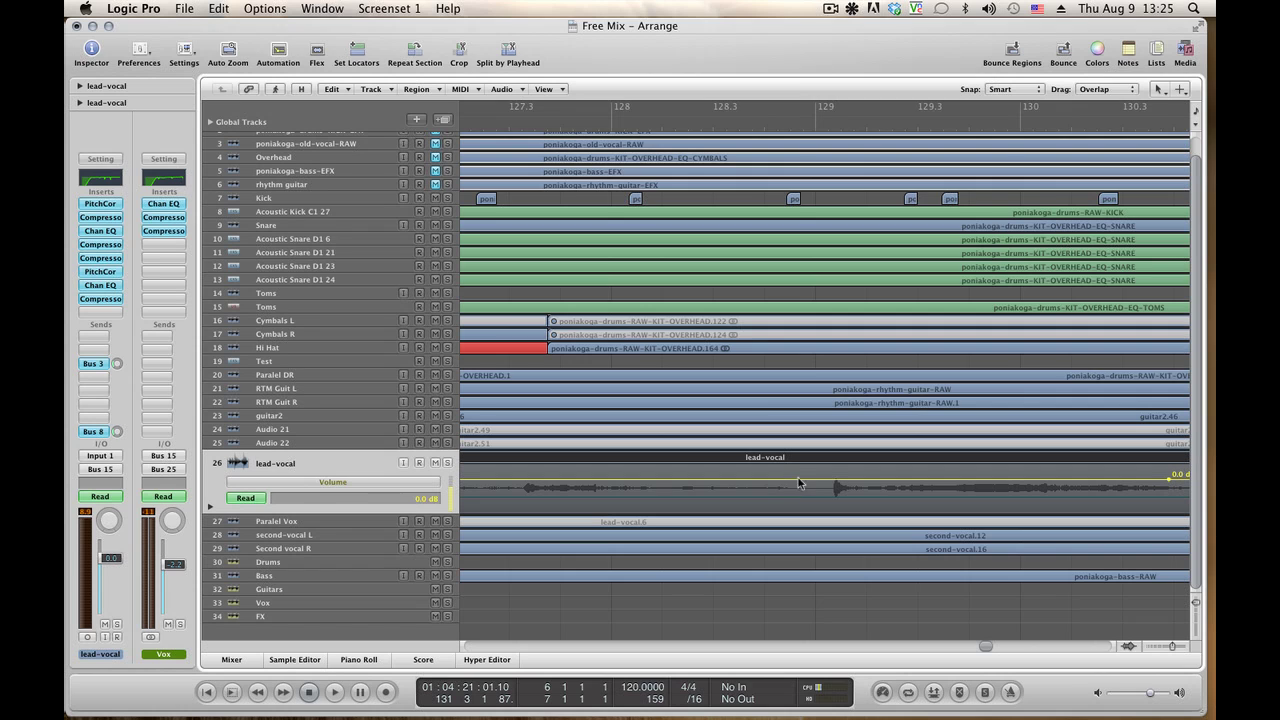
{"action": "left_click_drag", "start_coordinate": [825, 485], "coordinate": [825, 490]}
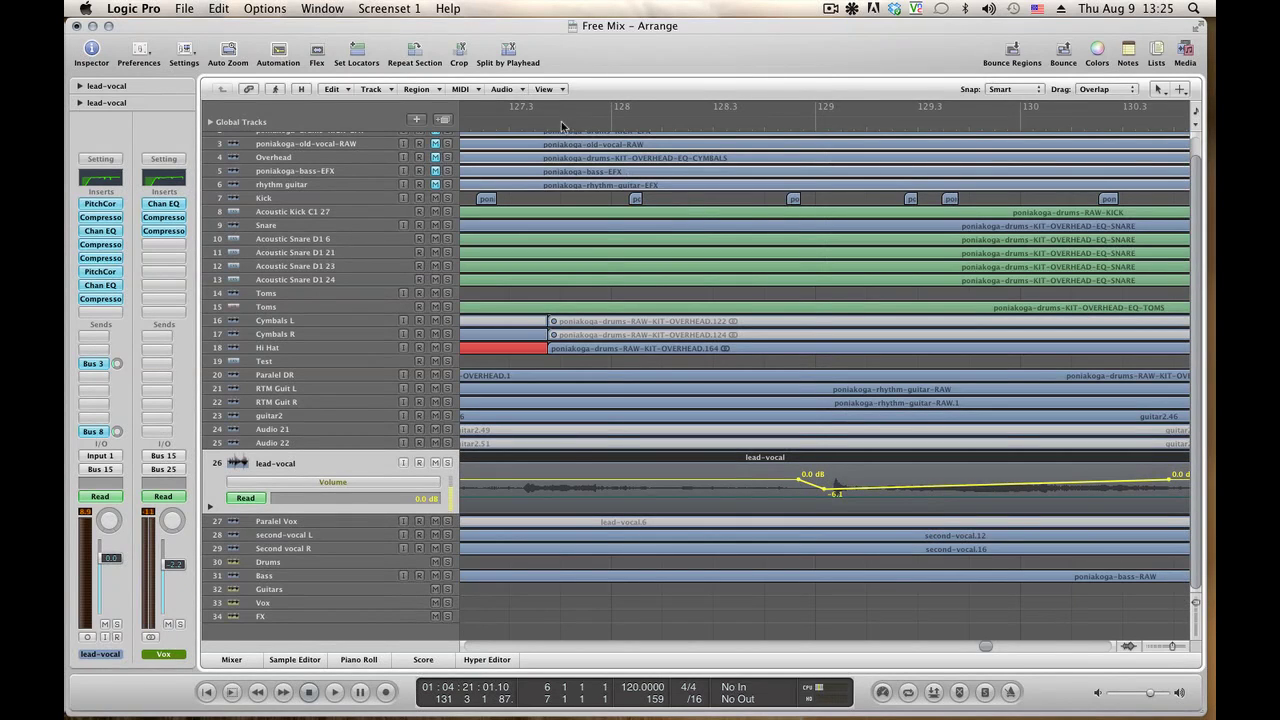
{"action": "key", "text": "space"}
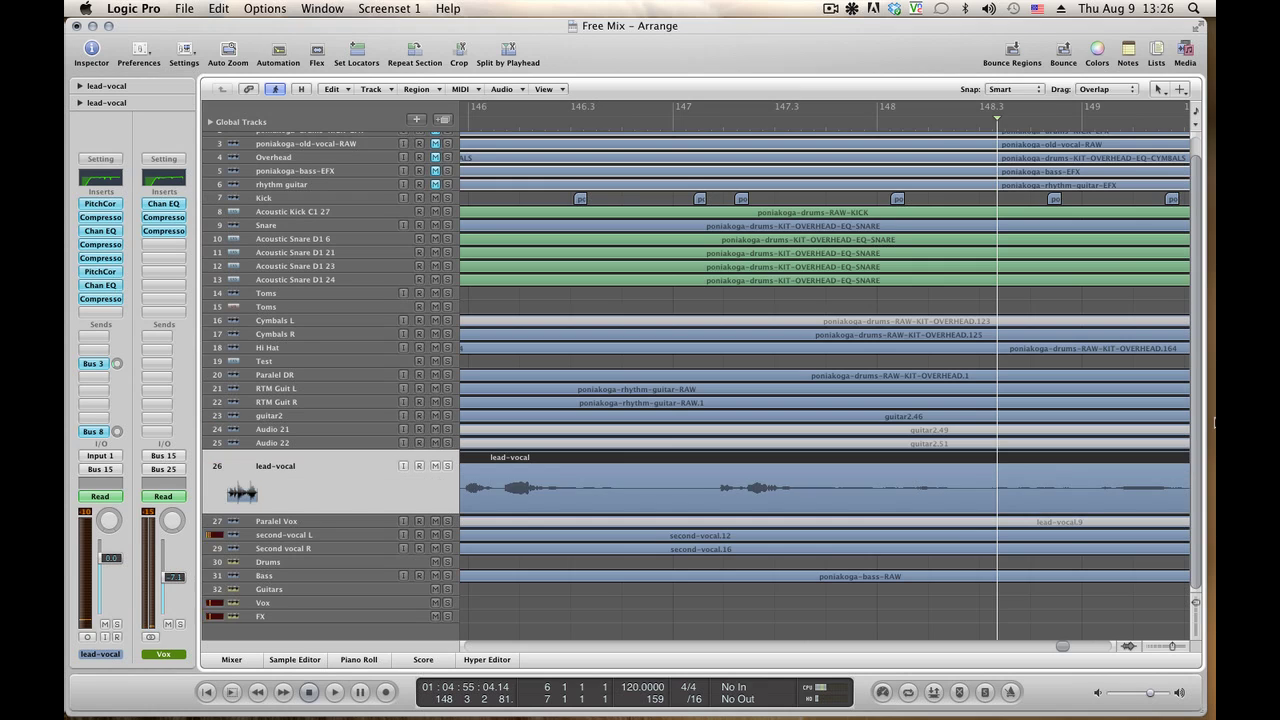
Return to the project start, bring the first tracks into view, solo poniakoga16-06 and play it from around bar 3.
{"action": "key", "text": "space"}
{"action": "key", "text": "Return"}
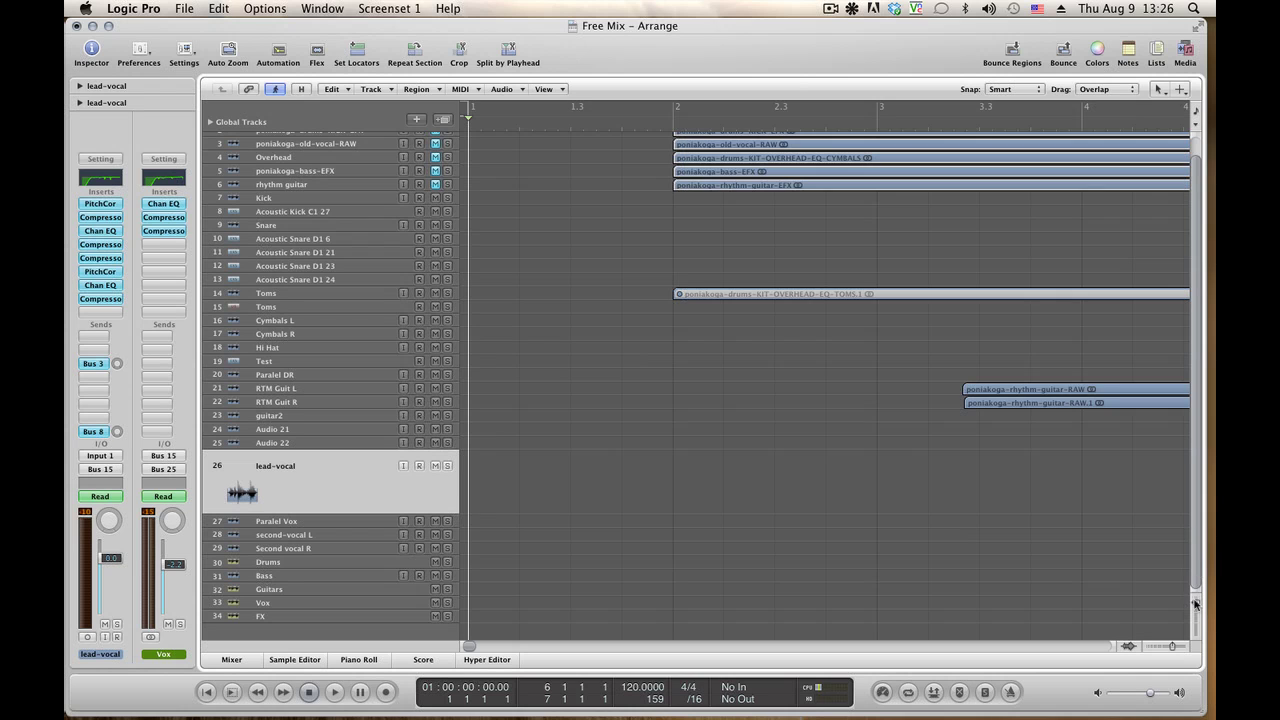
{"action": "left_click_drag", "start_coordinate": [1195, 604], "coordinate": [1195, 605]}
{"action": "scroll", "coordinate": [1197, 532], "scroll_direction": "up", "scroll_amount": 3}
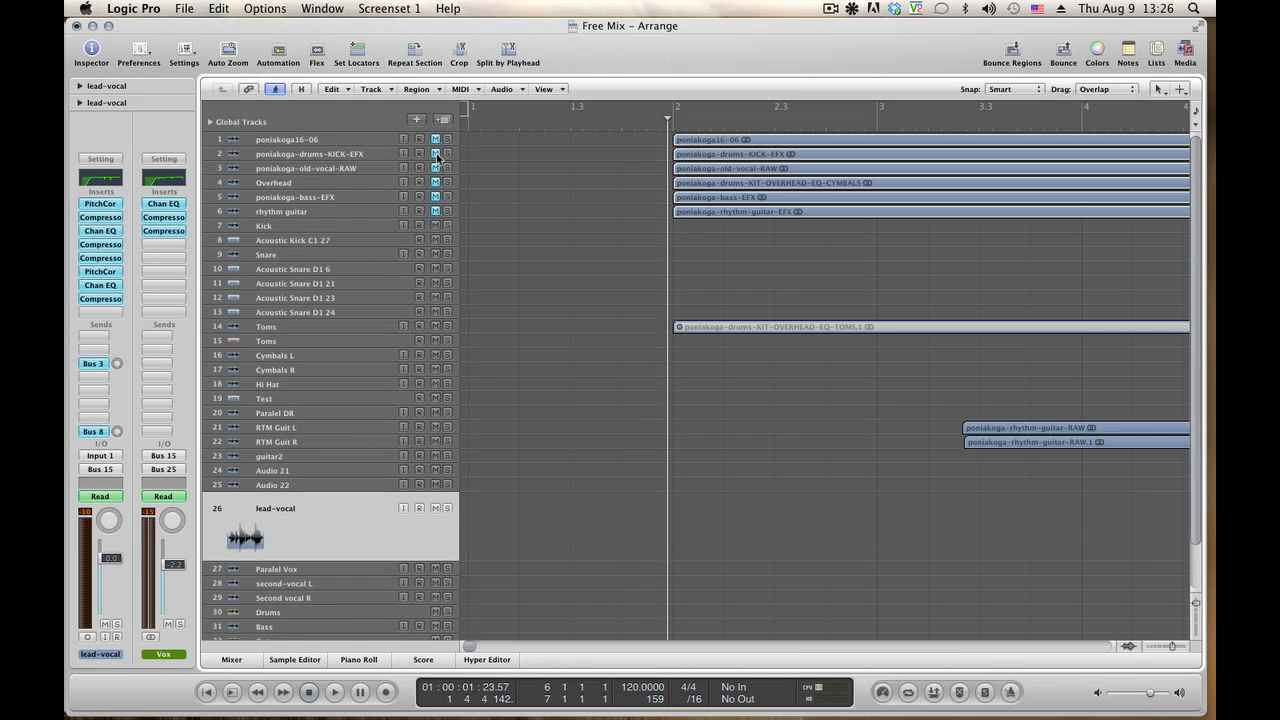
{"action": "key", "text": "space"}
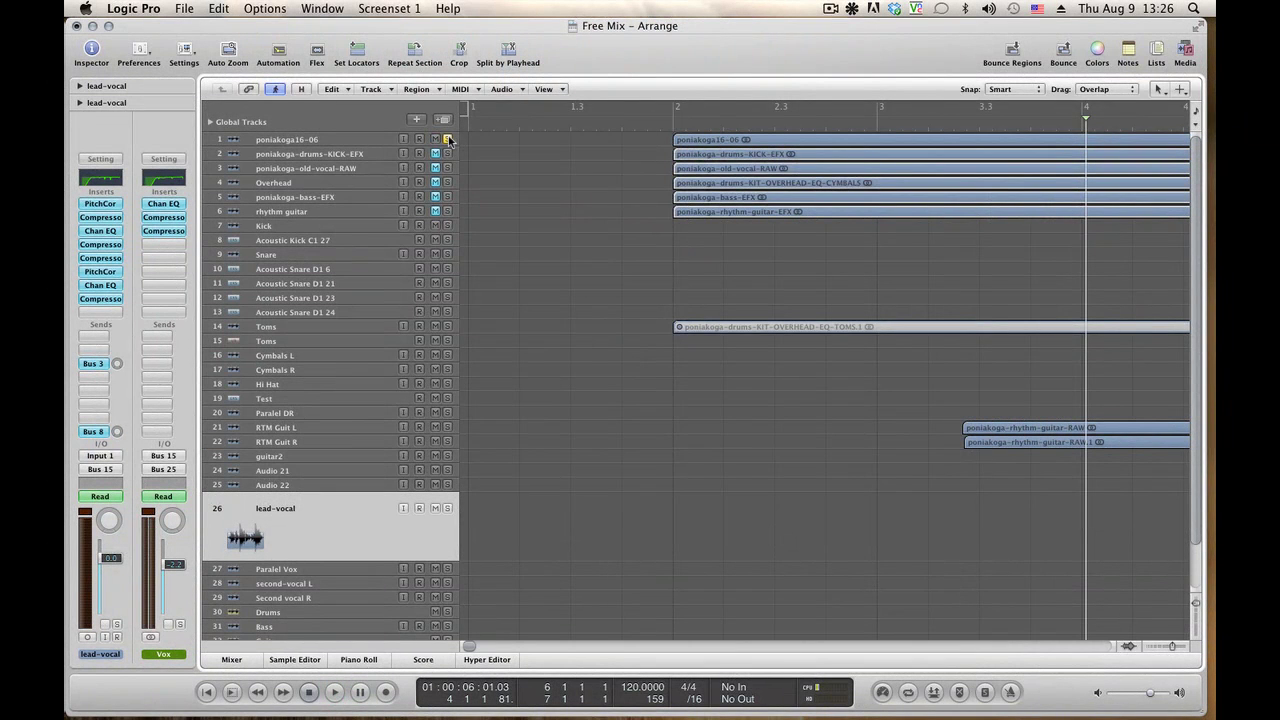
{"action": "left_click", "coordinate": [946, 126]}
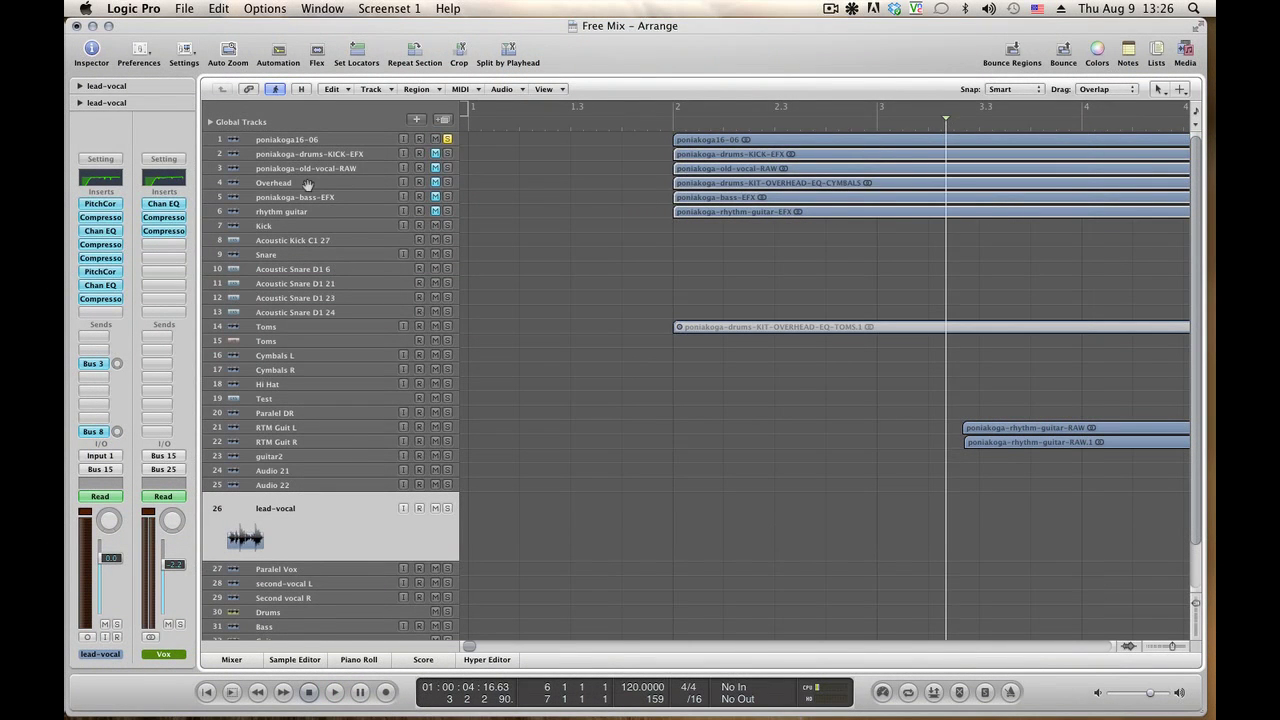
{"action": "key", "text": "space"}
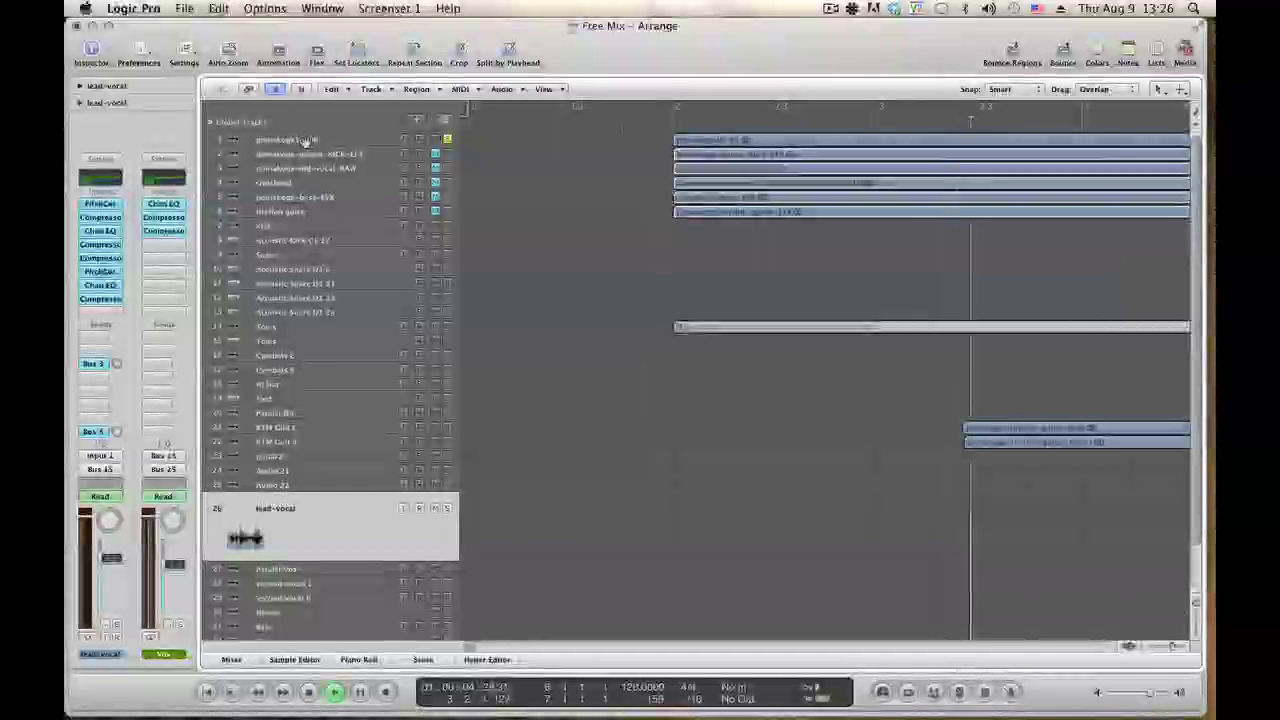
{"action": "key", "text": "ctrl+Left"}
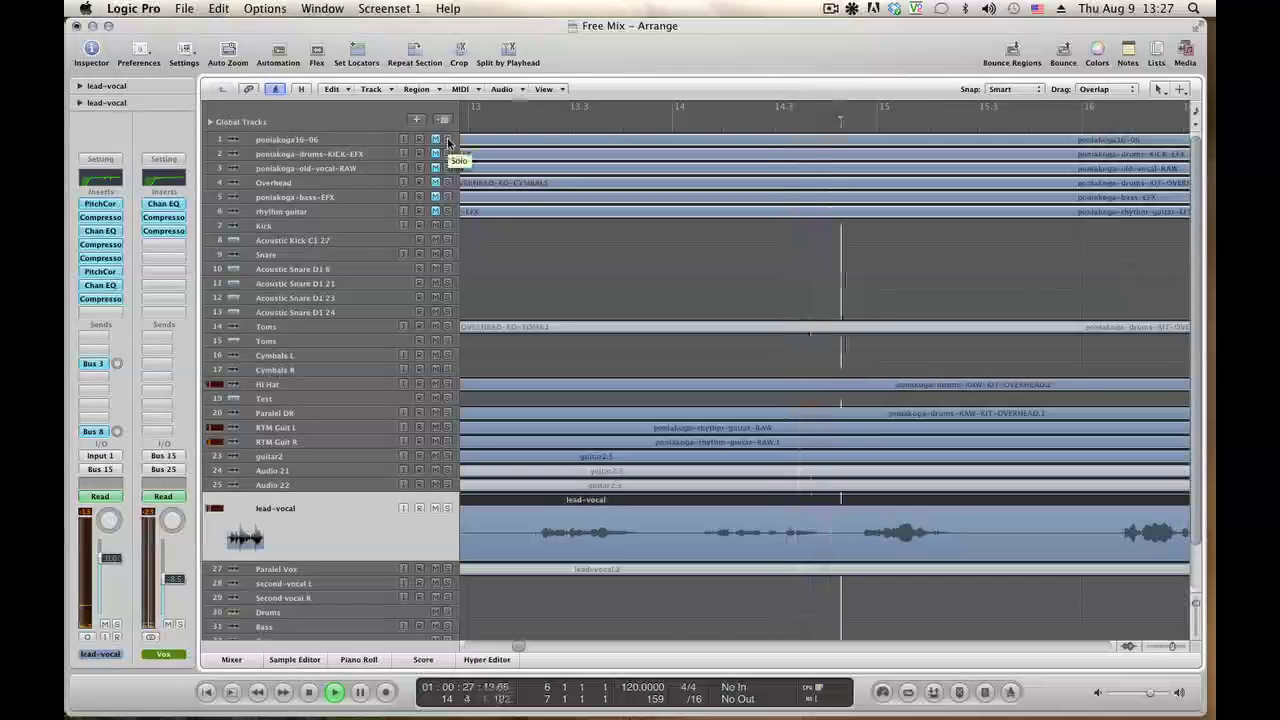
Compare the mix with poniakoga16-06 by toggling that track's solo during playback, then stop and return to the project start.
{"action": "left_click", "coordinate": [447, 139]}
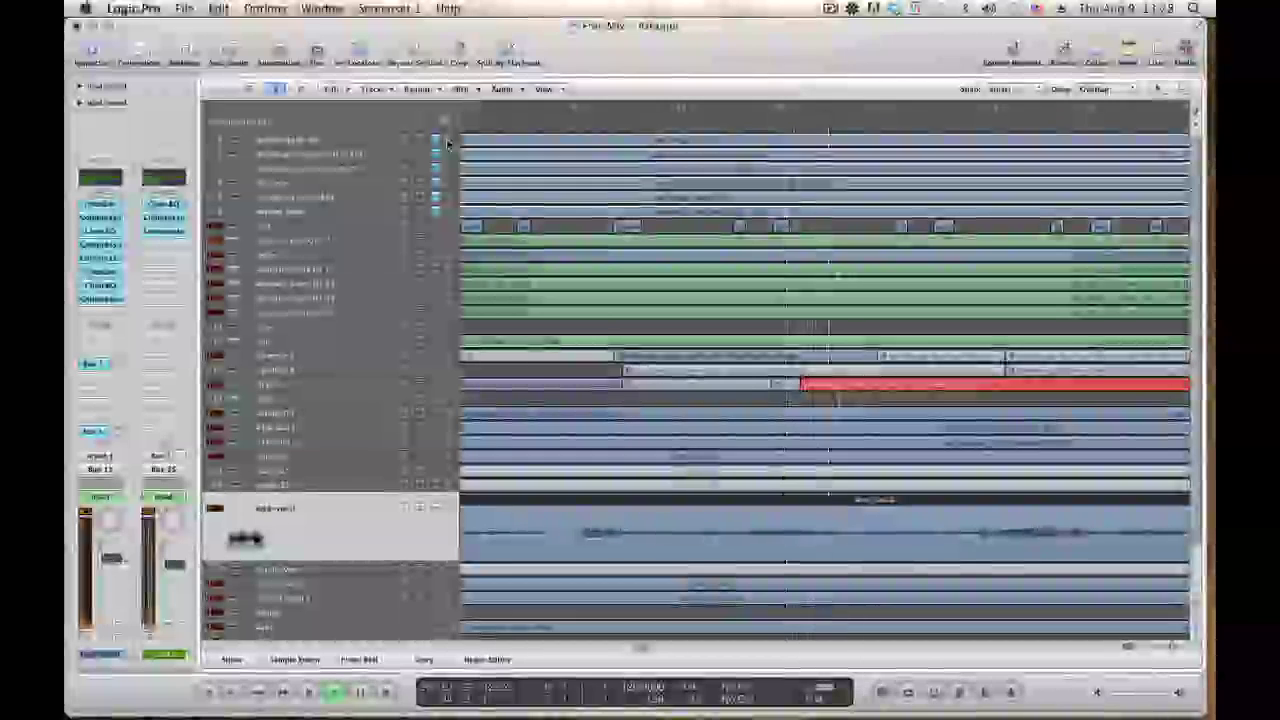
{"action": "left_click", "coordinate": [447, 141]}
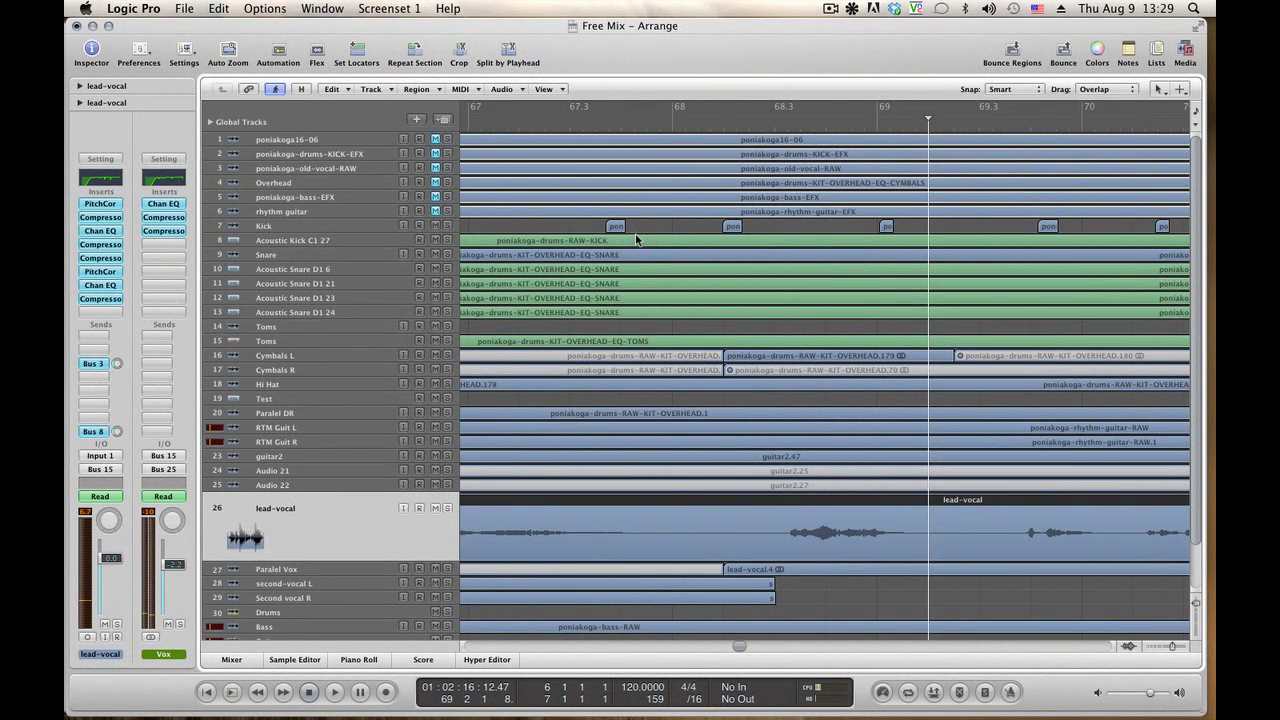
{"action": "key", "text": "space"}
{"action": "key", "text": "Return"}
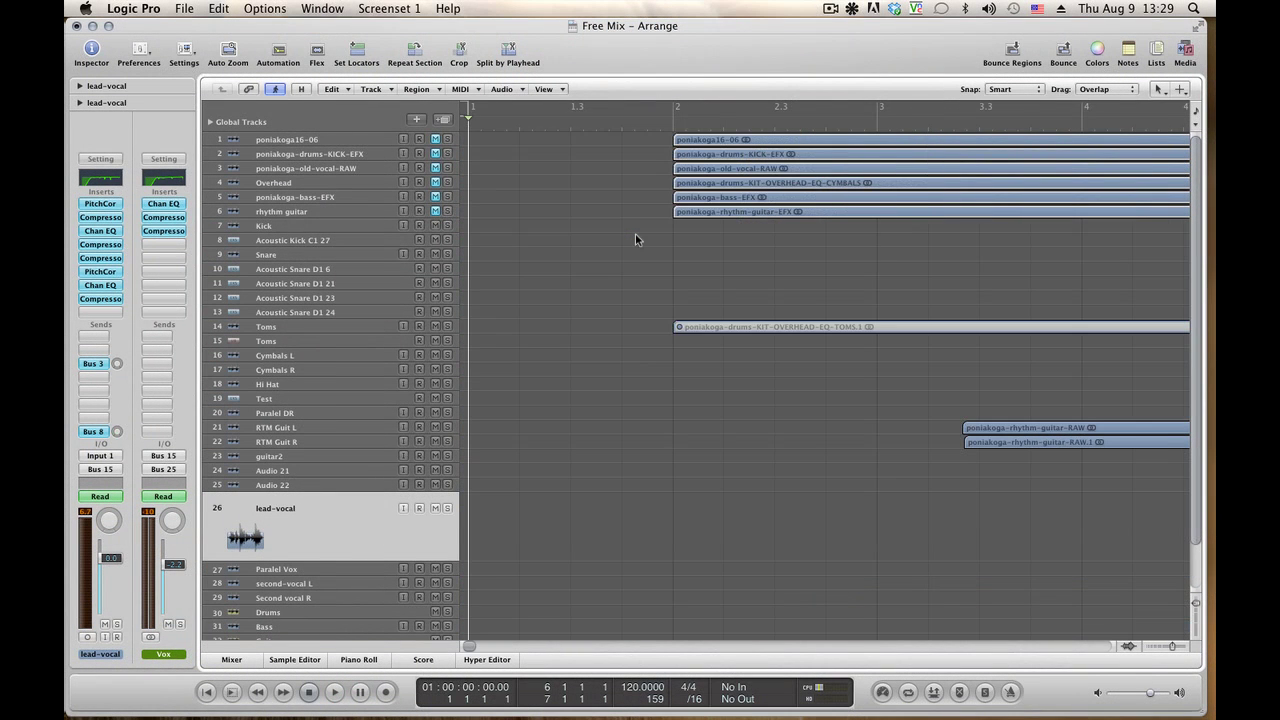